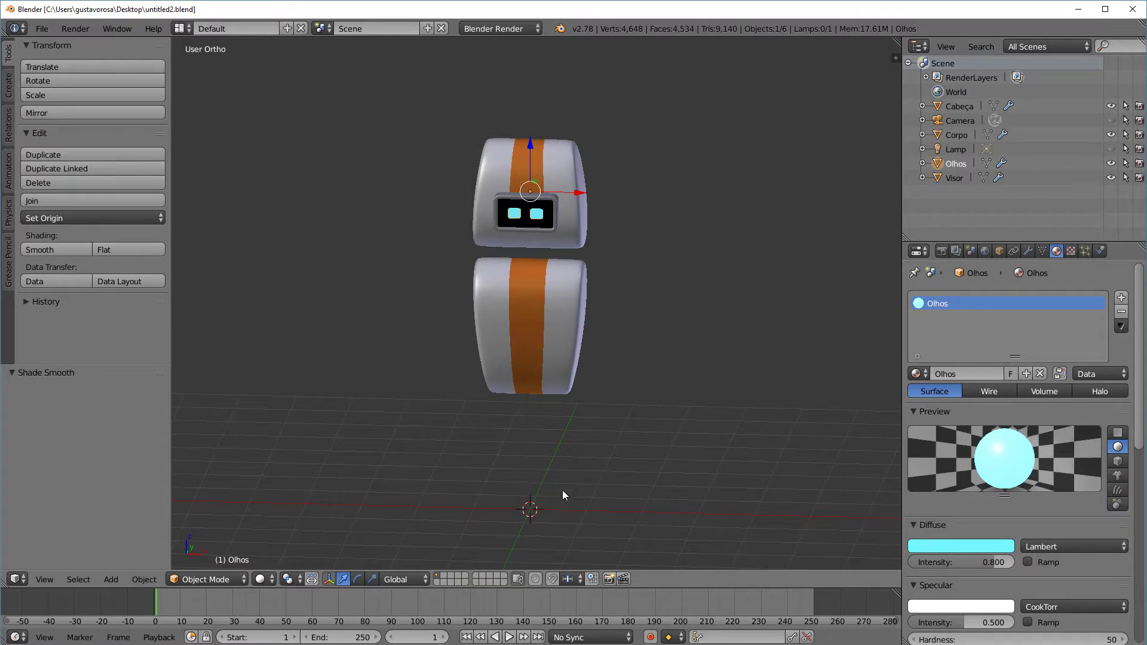
Add a UV sphere with 32 segments, 16 rings and size 1.000 at the scene origin below the robot
{"action": "scroll", "coordinate": [562, 491], "scroll_direction": "down", "scroll_amount": 5}
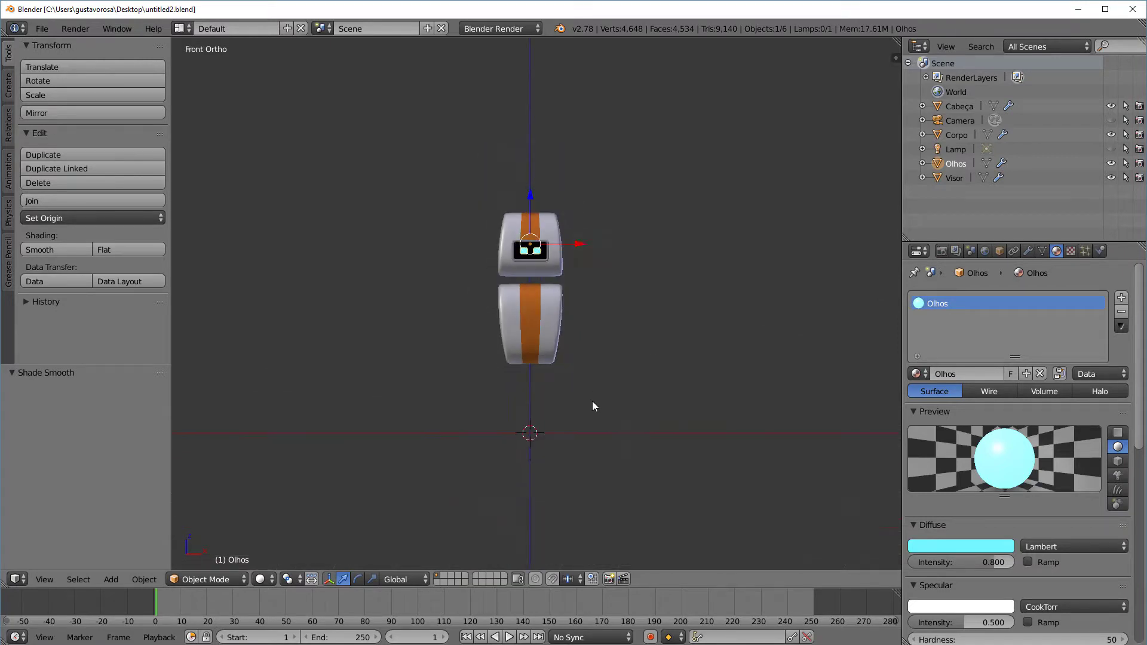
{"action": "middle_click_drag", "start_coordinate": [592, 401], "coordinate": [544, 424]}
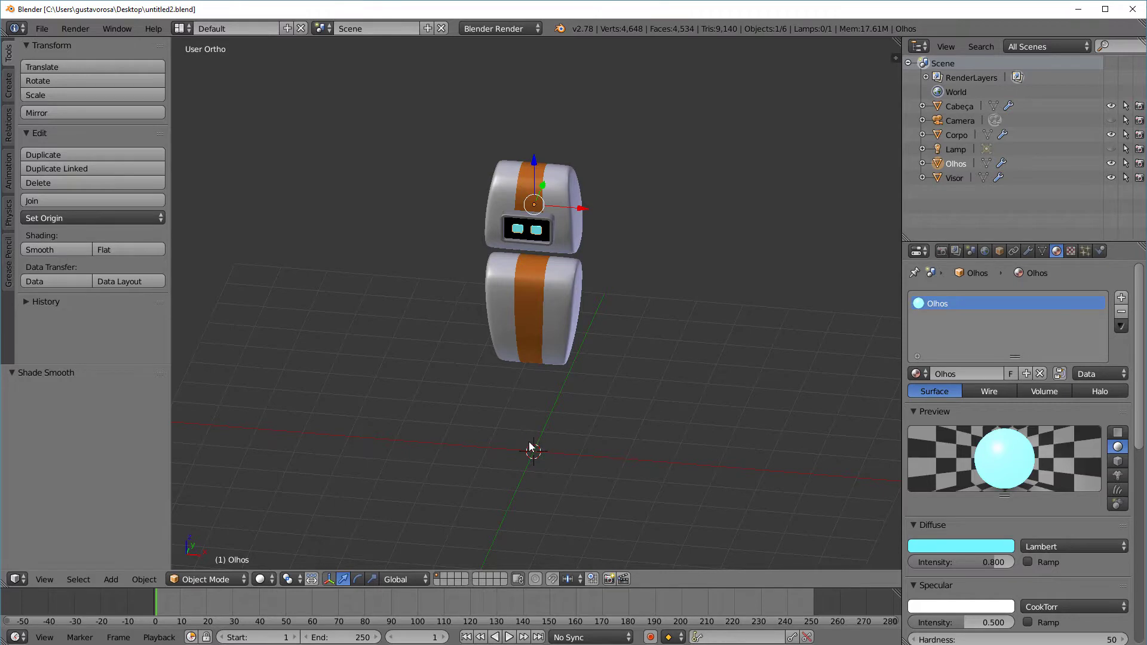
{"action": "key", "text": "shift+a"}
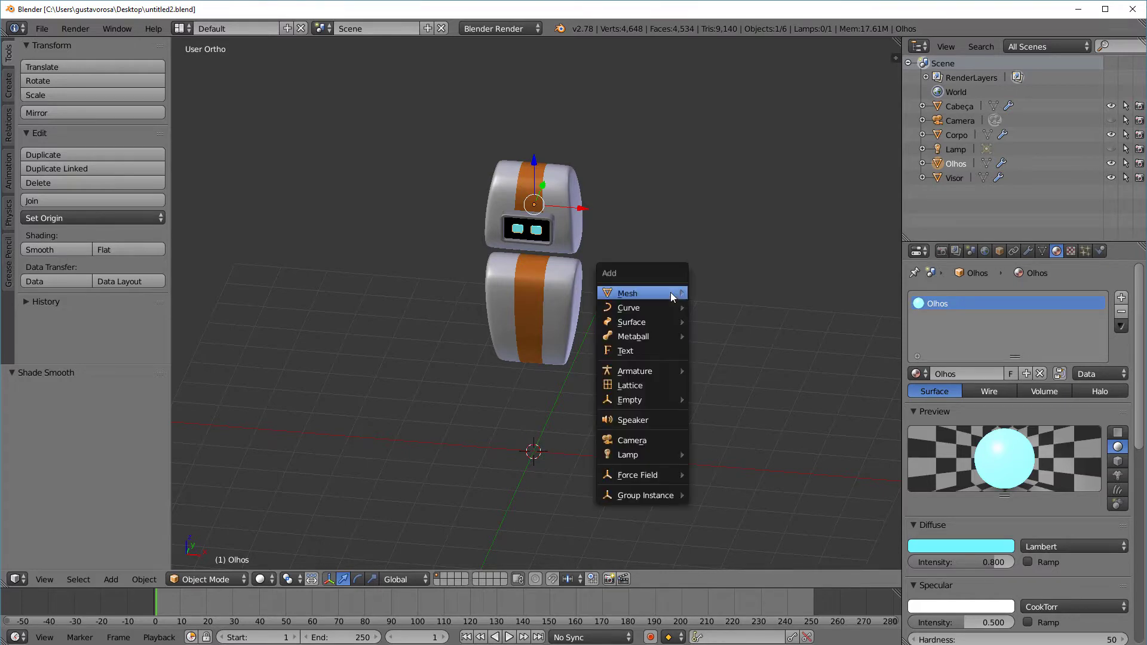
{"action": "mouse_move", "coordinate": [665, 292]}
{"action": "left_click", "coordinate": [728, 338]}
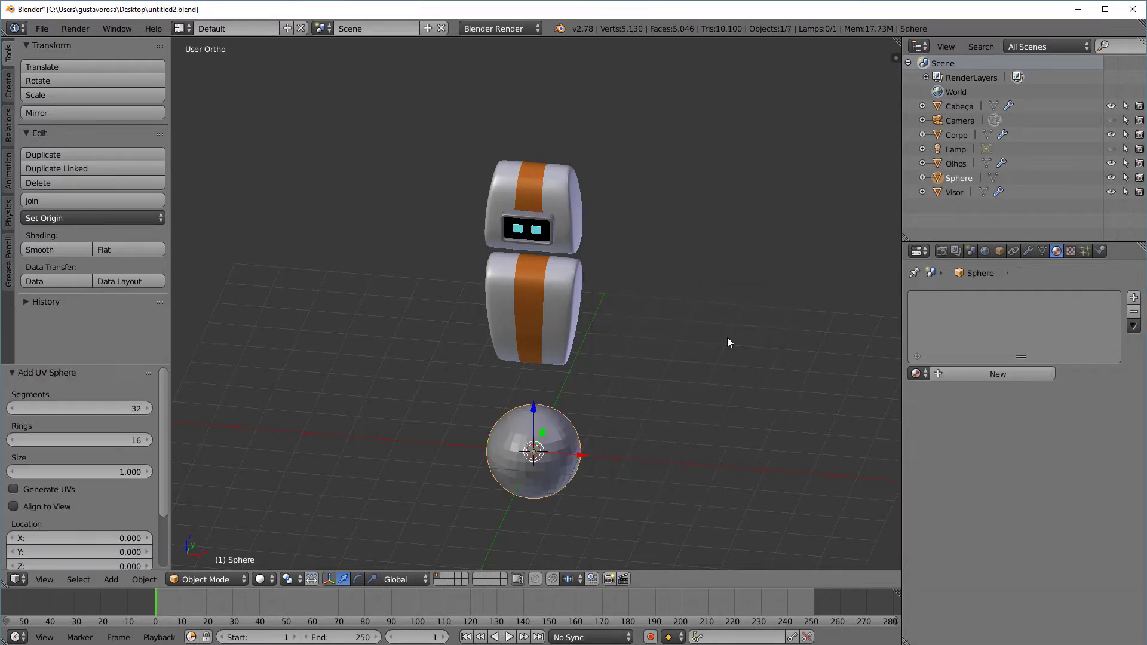
Move the sphere about 1.42 in X and 4.36 in Z to the body's upper side, and scale it to about 0.236
{"action": "key", "text": "KP_1"}
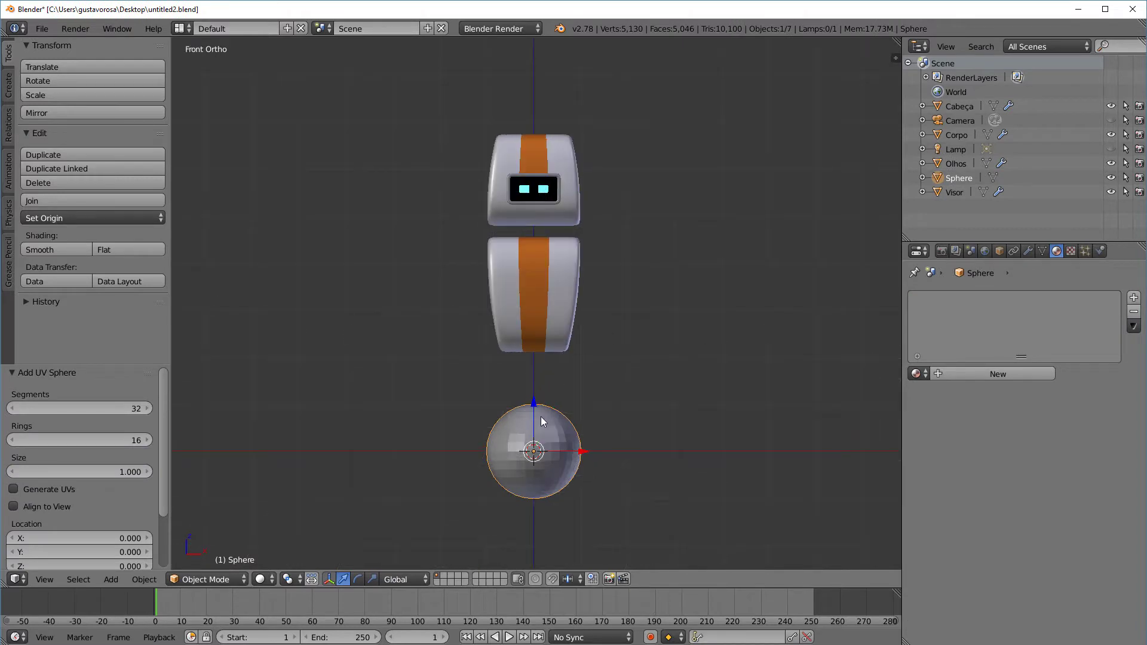
{"action": "right_click_drag", "start_coordinate": [540, 417], "coordinate": [605, 221]}
{"action": "scroll", "coordinate": [672, 225], "scroll_direction": "up", "scroll_amount": 3}
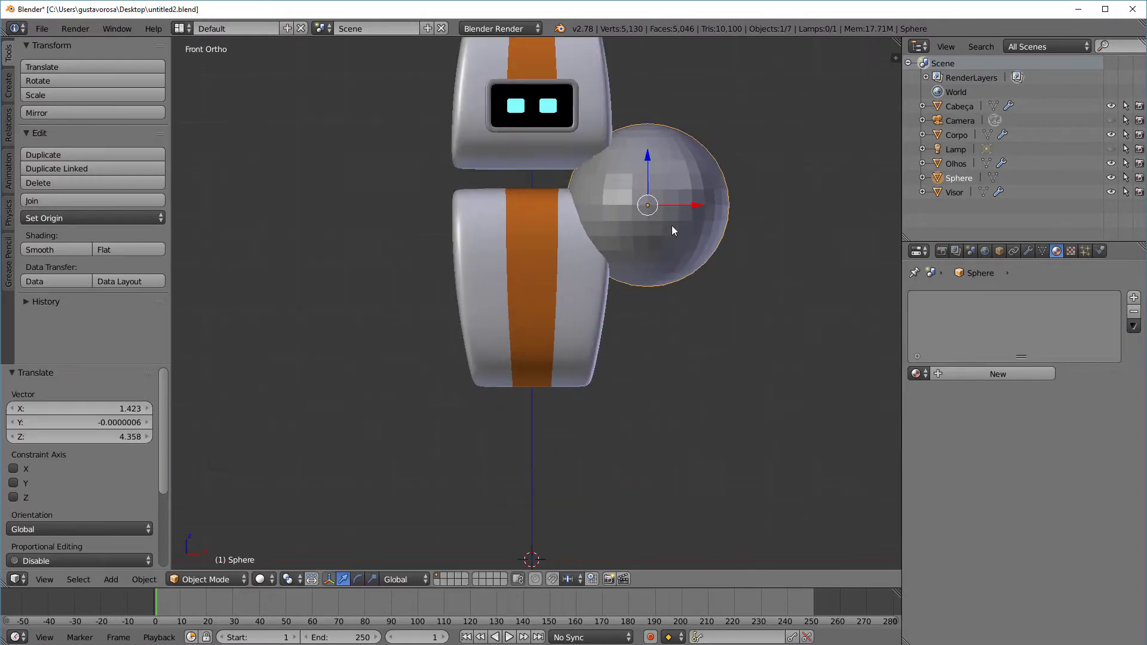
{"action": "middle_click_drag", "start_coordinate": [671, 224], "coordinate": [618, 304], "text": "shift"}
{"action": "scroll", "coordinate": [691, 217], "scroll_direction": "up", "scroll_amount": 3}
{"action": "key", "text": "s"}
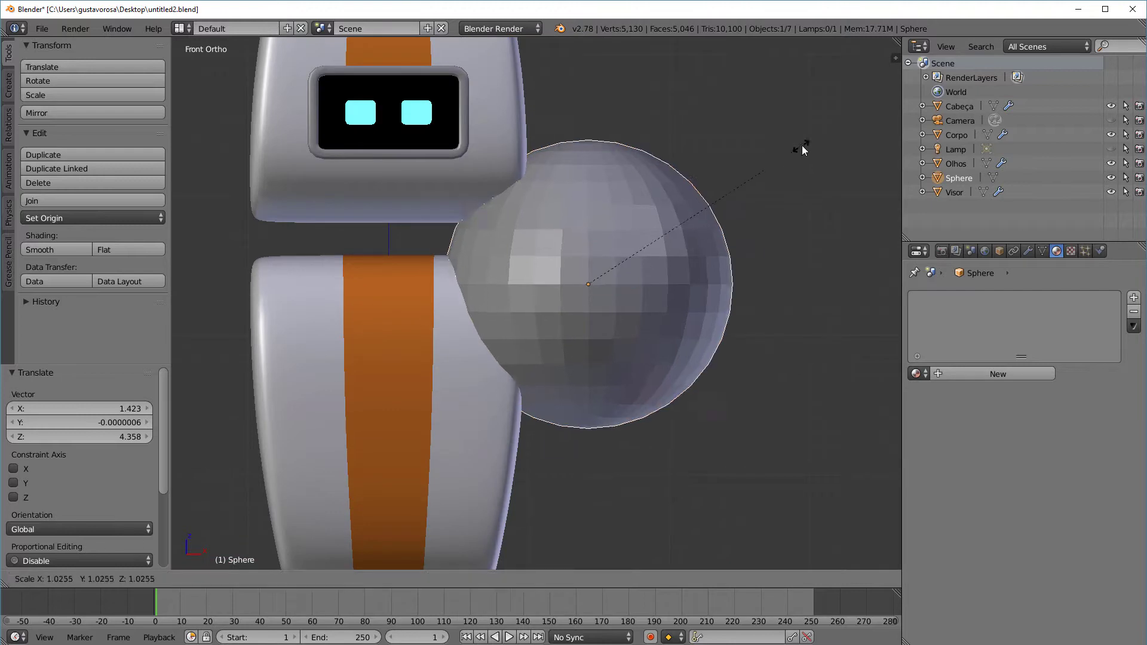
{"action": "left_click", "coordinate": [650, 262]}
{"action": "scroll", "coordinate": [646, 288], "scroll_direction": "up", "scroll_amount": 2}
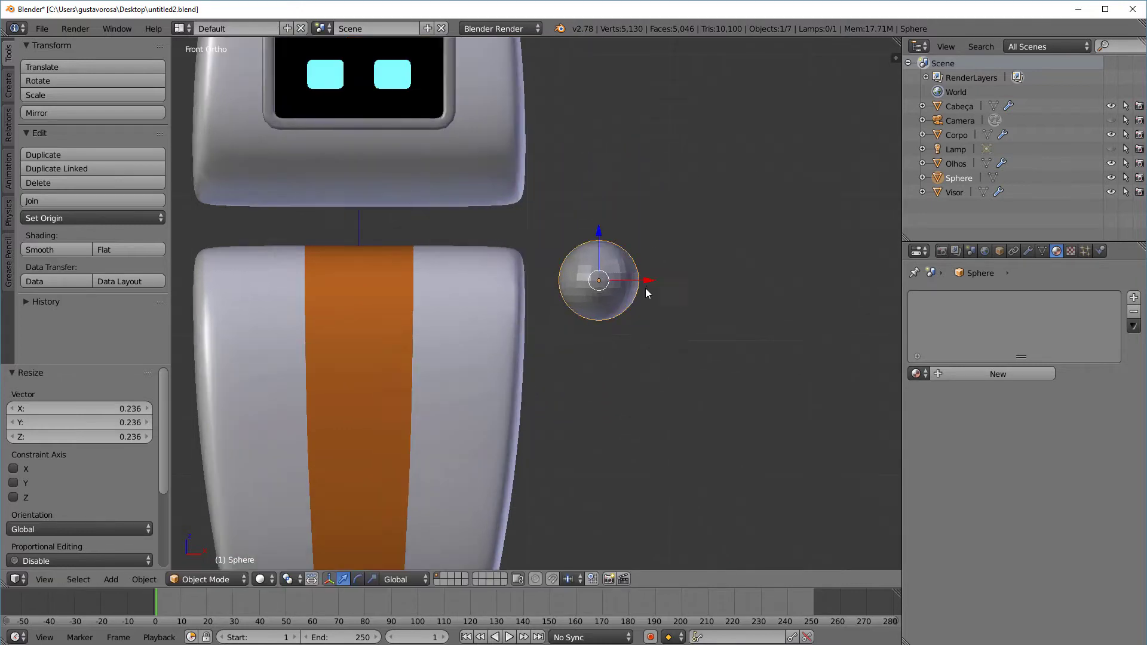
Place the sphere against the body's upper outer corner in front view and scale it by about 0.795
{"action": "scroll", "coordinate": [632, 289], "scroll_direction": "down", "scroll_amount": 1}
{"action": "scroll", "coordinate": [658, 299], "scroll_direction": "up", "scroll_amount": 2}
{"action": "key", "text": "g"}
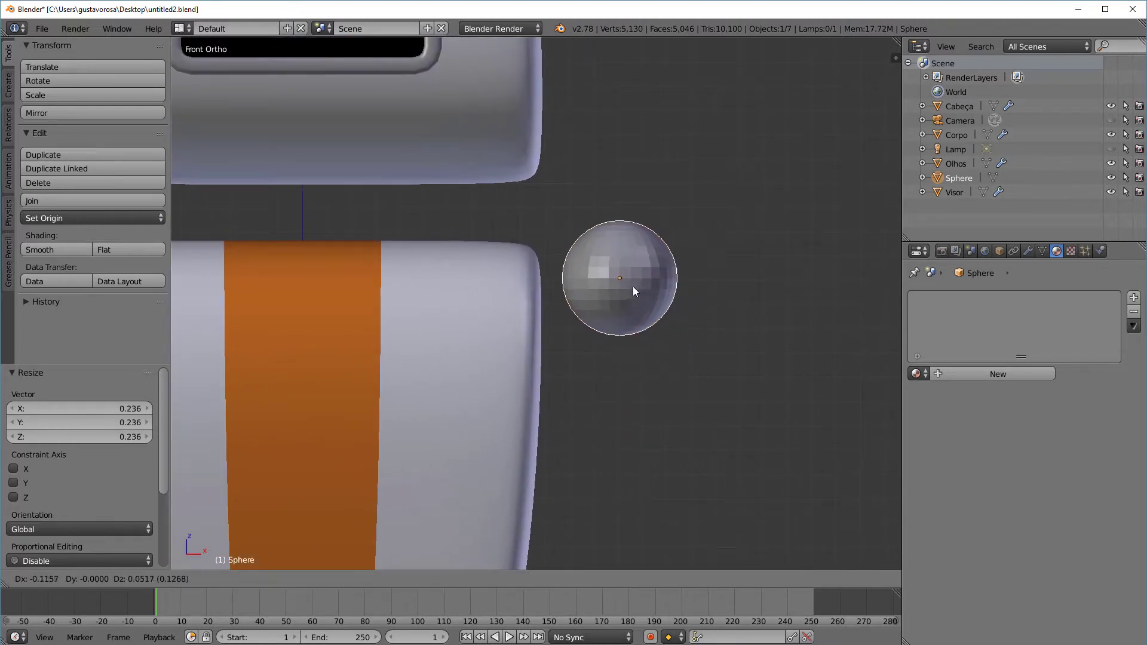
{"action": "left_click", "coordinate": [596, 279]}
{"action": "key", "text": "s"}
{"action": "left_click", "coordinate": [694, 255]}
{"action": "scroll", "coordinate": [715, 292], "scroll_direction": "down", "scroll_amount": 2}
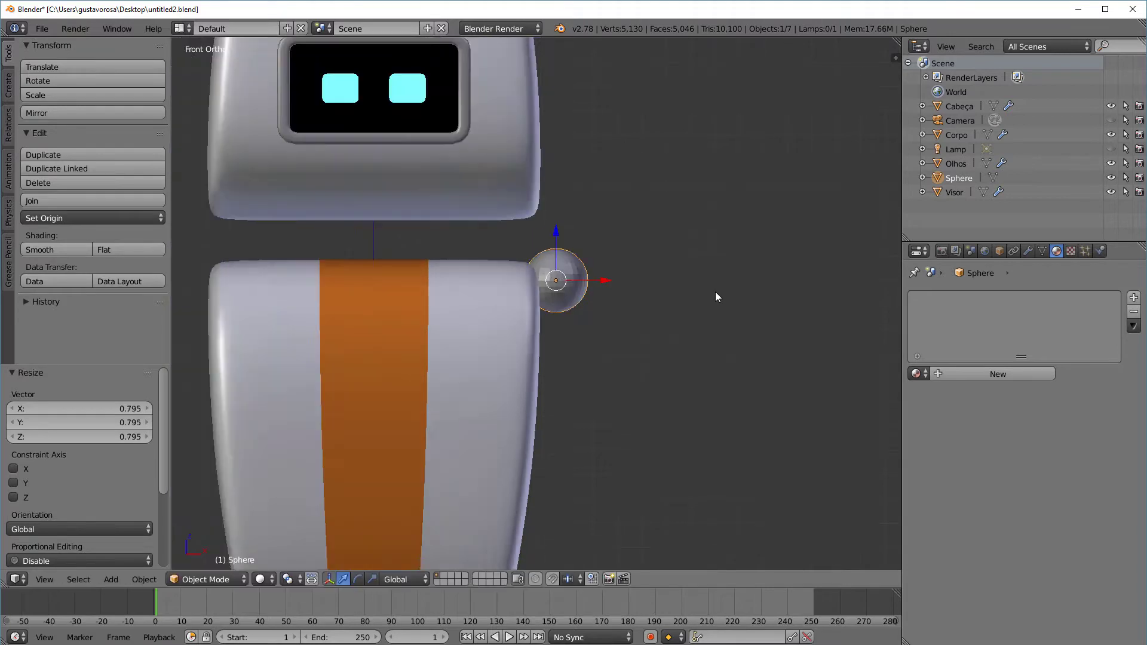
{"action": "scroll", "coordinate": [717, 295], "scroll_direction": "down", "scroll_amount": 2}
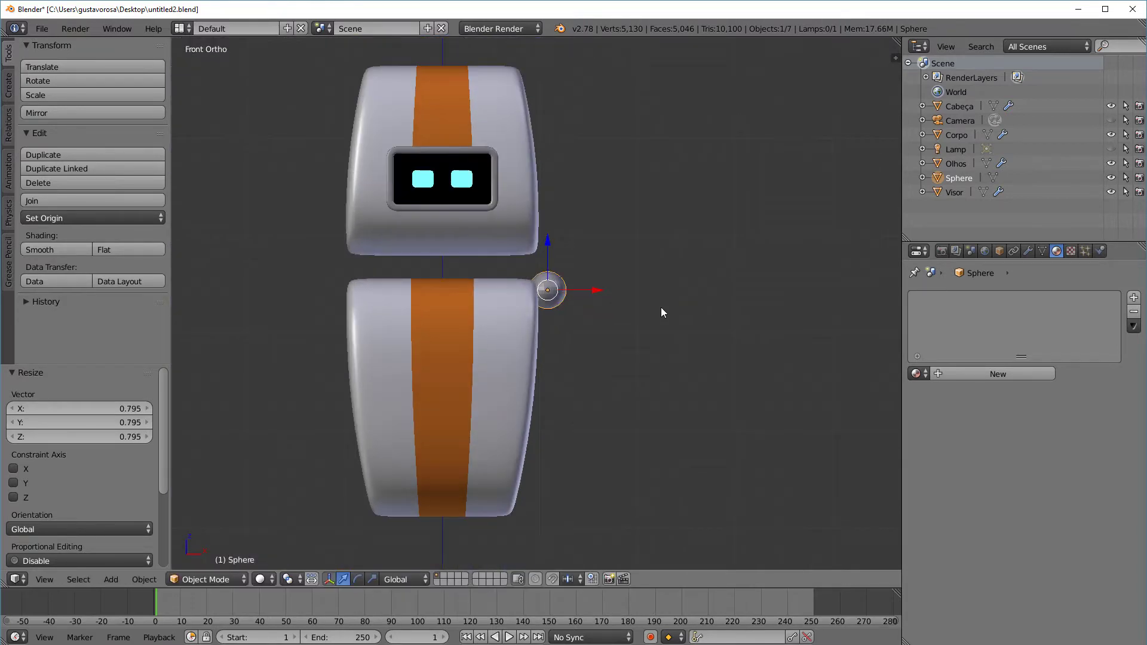
Enlarge the shoulder sphere by a factor of about 1.208 in front view and by about 1.125 in side view
{"action": "key", "text": "s"}
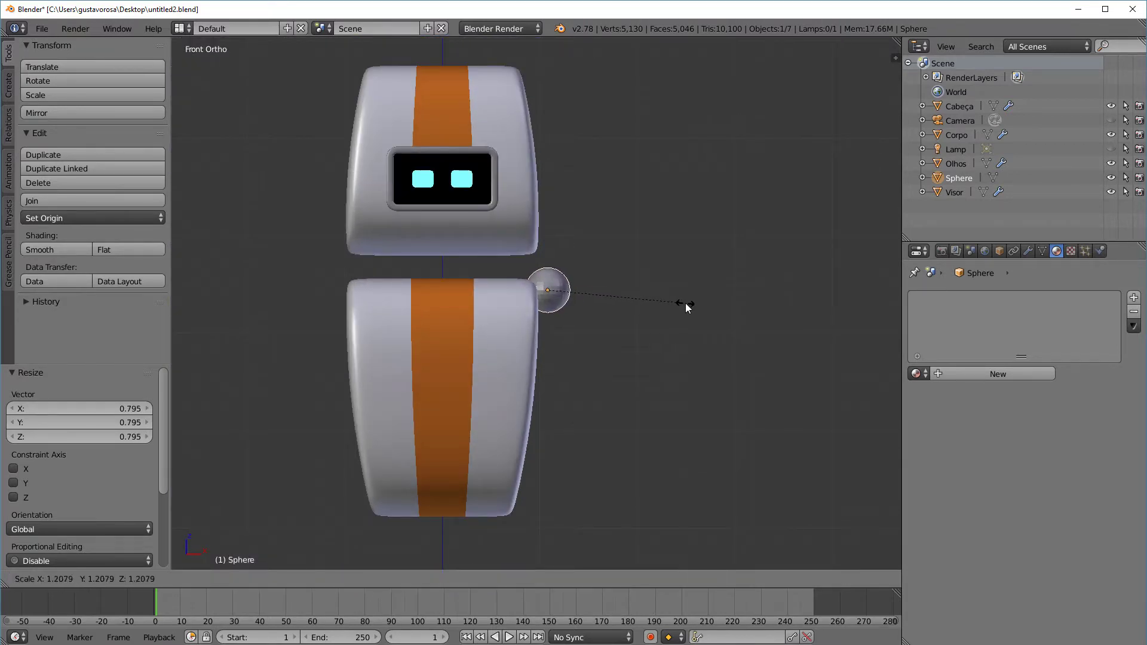
{"action": "left_click", "coordinate": [685, 303]}
{"action": "middle_click_drag", "start_coordinate": [686, 303], "coordinate": [607, 318]}
{"action": "key", "text": "KP_3"}
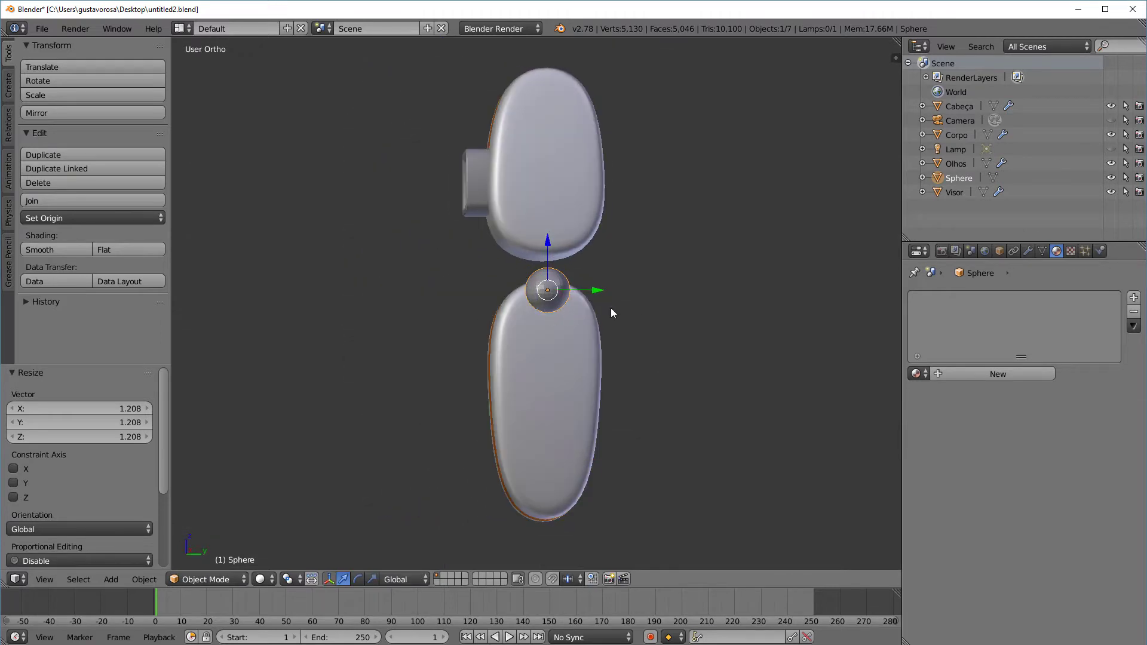
{"action": "scroll", "coordinate": [611, 307], "scroll_direction": "up", "scroll_amount": 2}
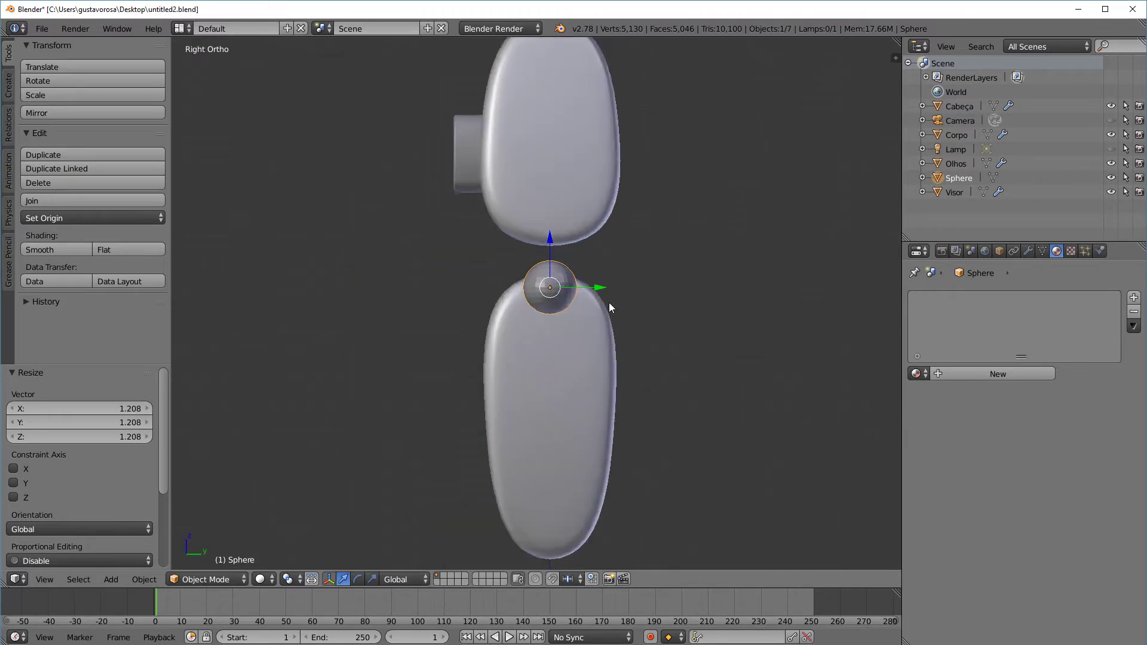
{"action": "key", "text": "s"}
{"action": "left_click", "coordinate": [625, 251]}
Lower the shoulder sphere about 0.077 along Z, scale it by about 0.873 and nudge it slightly toward the body
{"action": "key", "text": "g"}
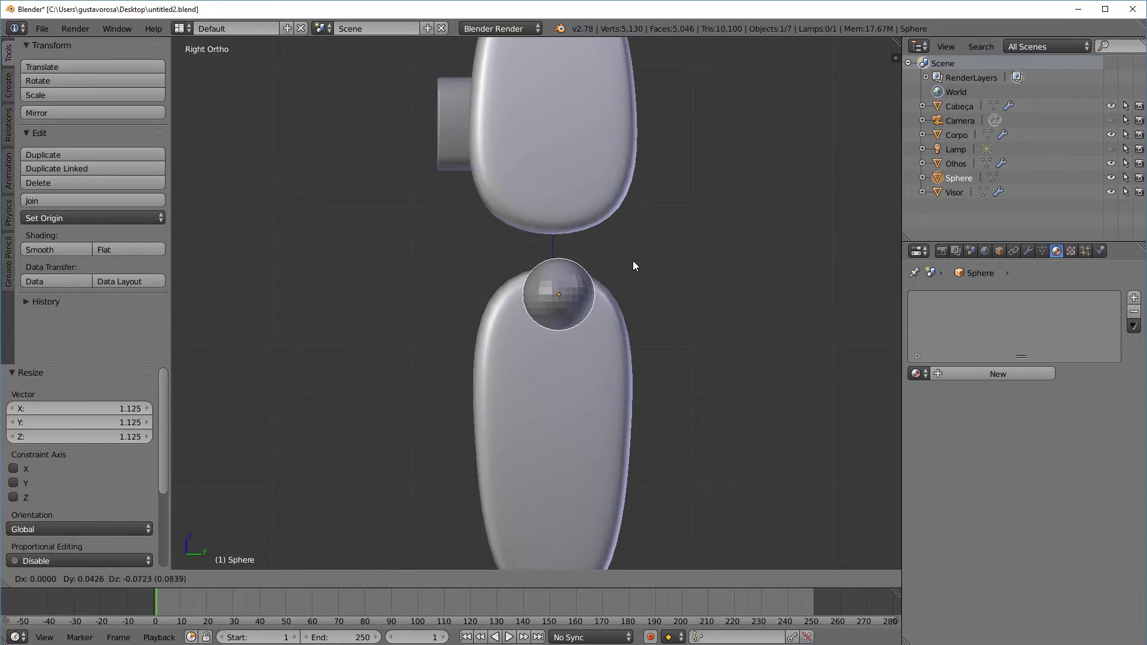
{"action": "key", "text": "z"}
{"action": "left_click", "coordinate": [631, 261]}
{"action": "key", "text": "KP_1"}
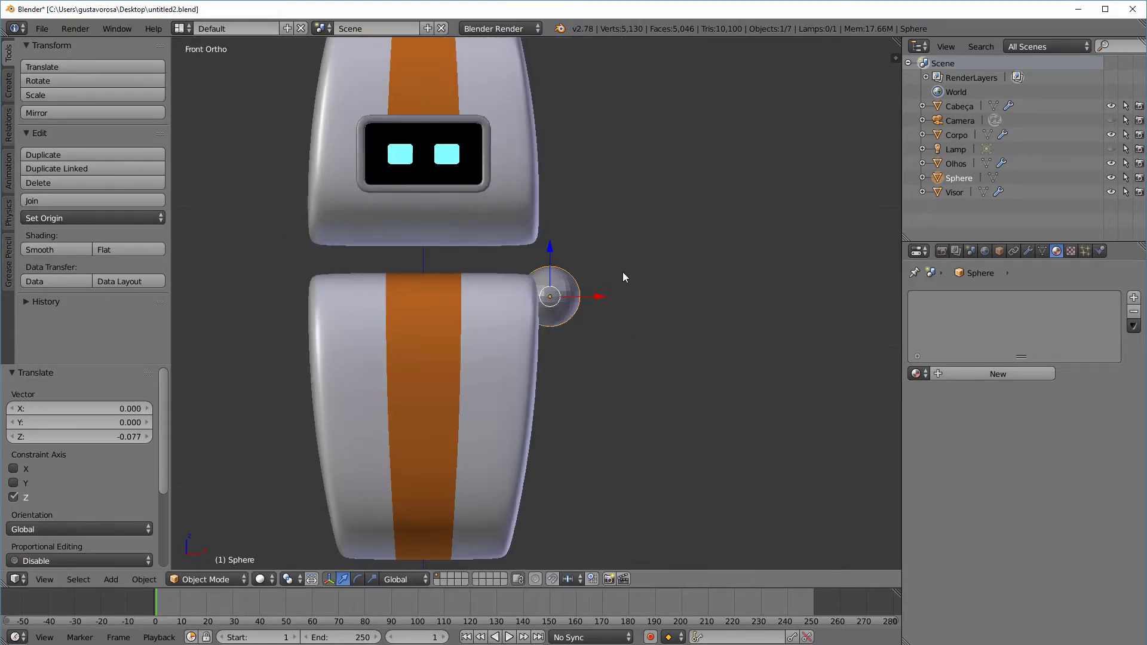
{"action": "key", "text": "g"}
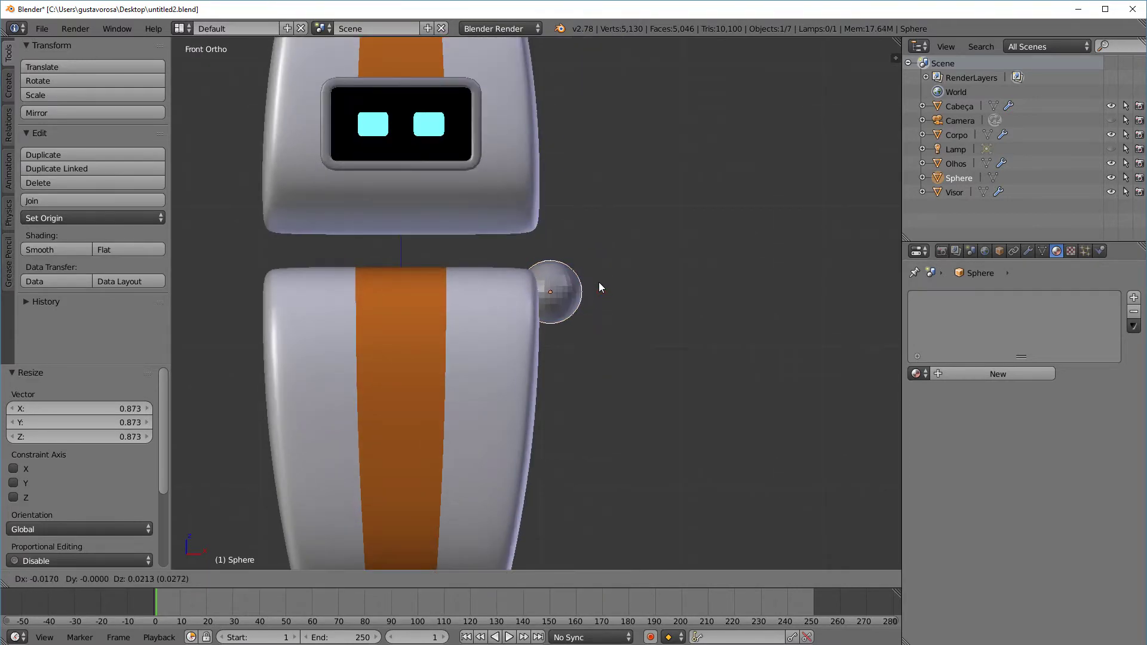
{"action": "left_click", "coordinate": [597, 282]}
Enter Edit Mode on the shoulder sphere and bring its outward-facing side into view
{"action": "scroll", "coordinate": [592, 281], "scroll_direction": "up", "scroll_amount": 3}
{"action": "scroll", "coordinate": [591, 281], "scroll_direction": "up", "scroll_amount": 3}
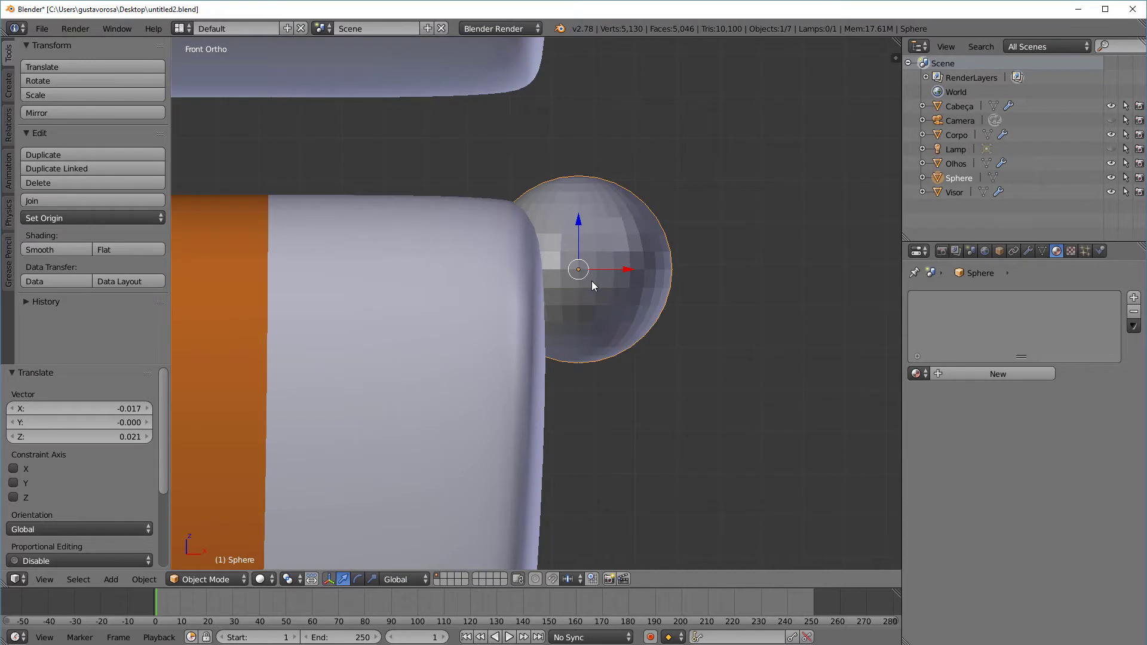
{"action": "left_click", "coordinate": [207, 580]}
{"action": "left_click", "coordinate": [221, 546]}
{"action": "middle_click_drag", "start_coordinate": [693, 252], "coordinate": [653, 286], "text": "shift"}
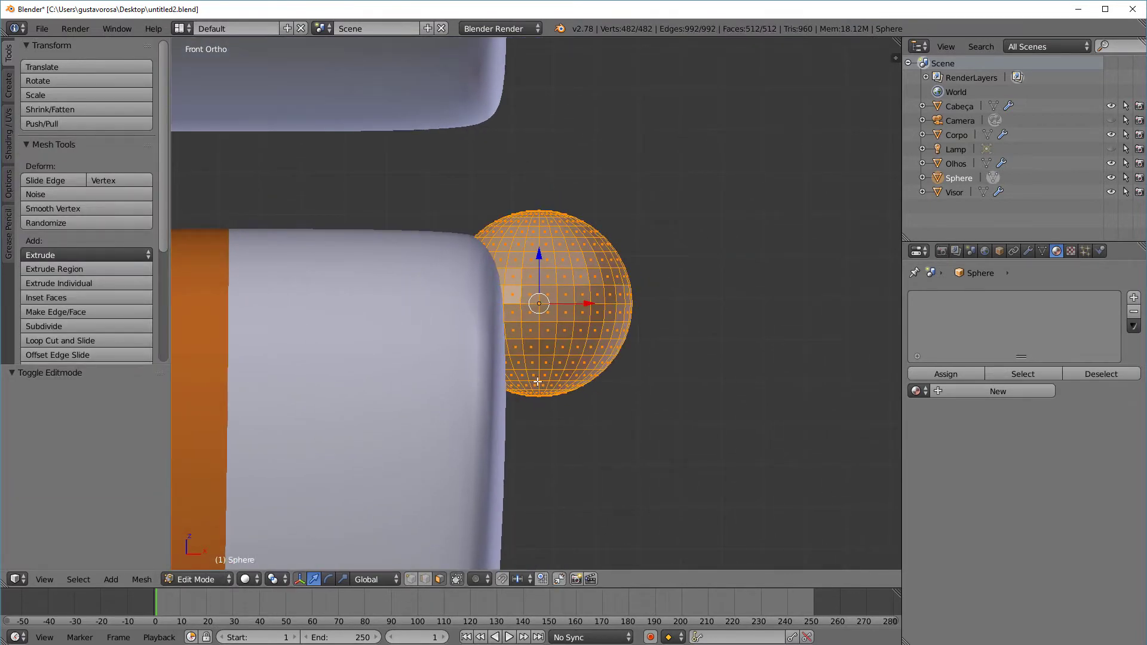
{"action": "middle_click_drag", "start_coordinate": [577, 180], "coordinate": [606, 269]}
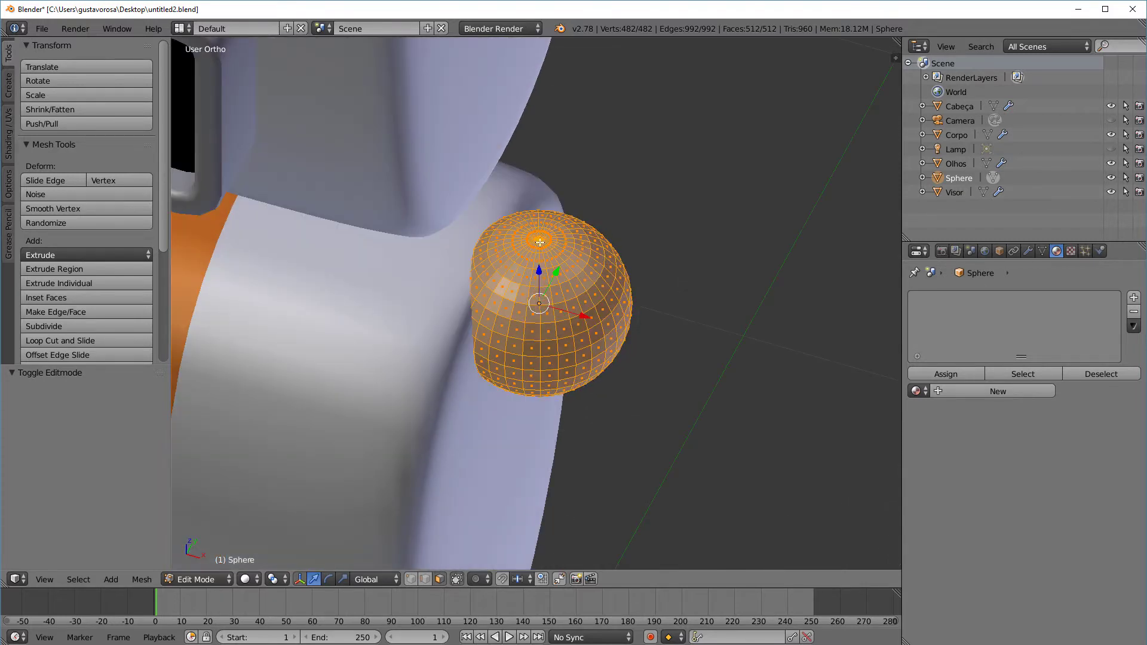
{"action": "middle_click_drag", "start_coordinate": [540, 242], "coordinate": [584, 228]}
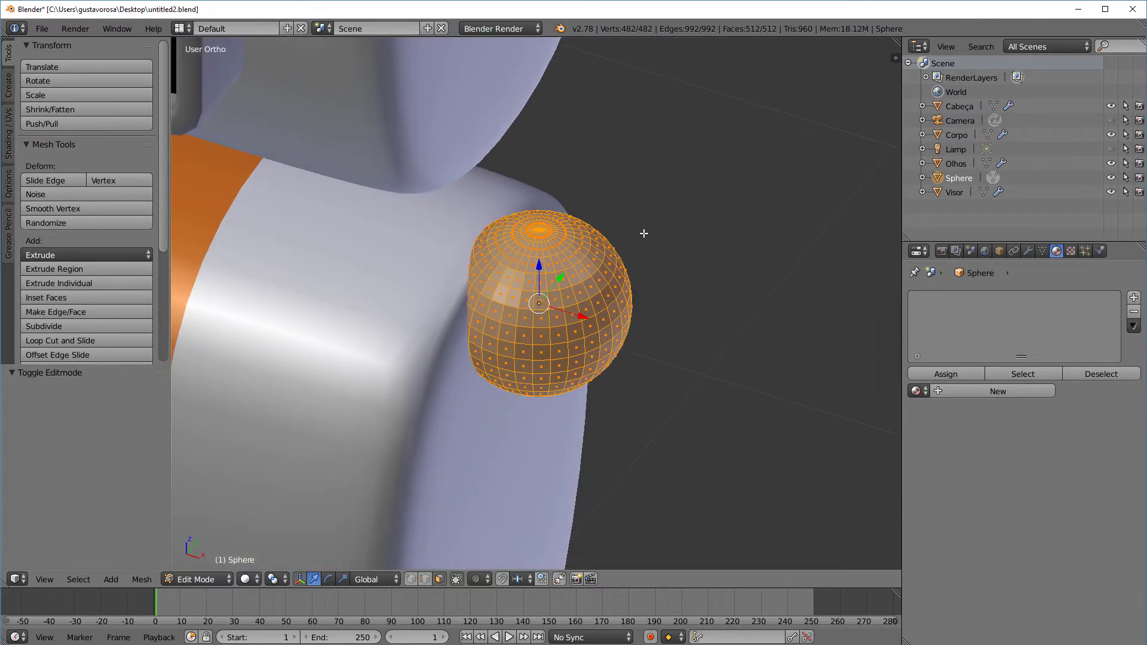
{"action": "middle_click_drag", "start_coordinate": [644, 233], "coordinate": [436, 538]}
Try to extrude a grown patch of faces on the sphere's outward side by about 0.759, and undo the extrusion
{"action": "right_click", "coordinate": [565, 322]}
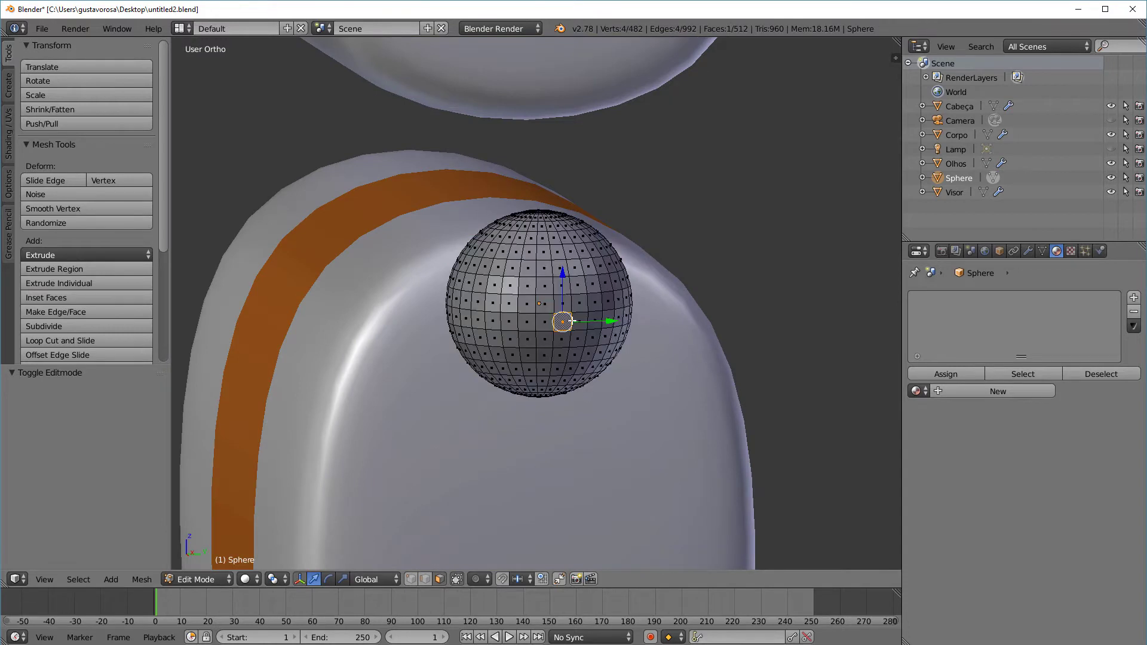
{"action": "key", "text": "ctrl+KP_Add"}
{"action": "key", "text": "ctrl+KP_Add"}
{"action": "key", "text": "ctrl+KP_Add"}
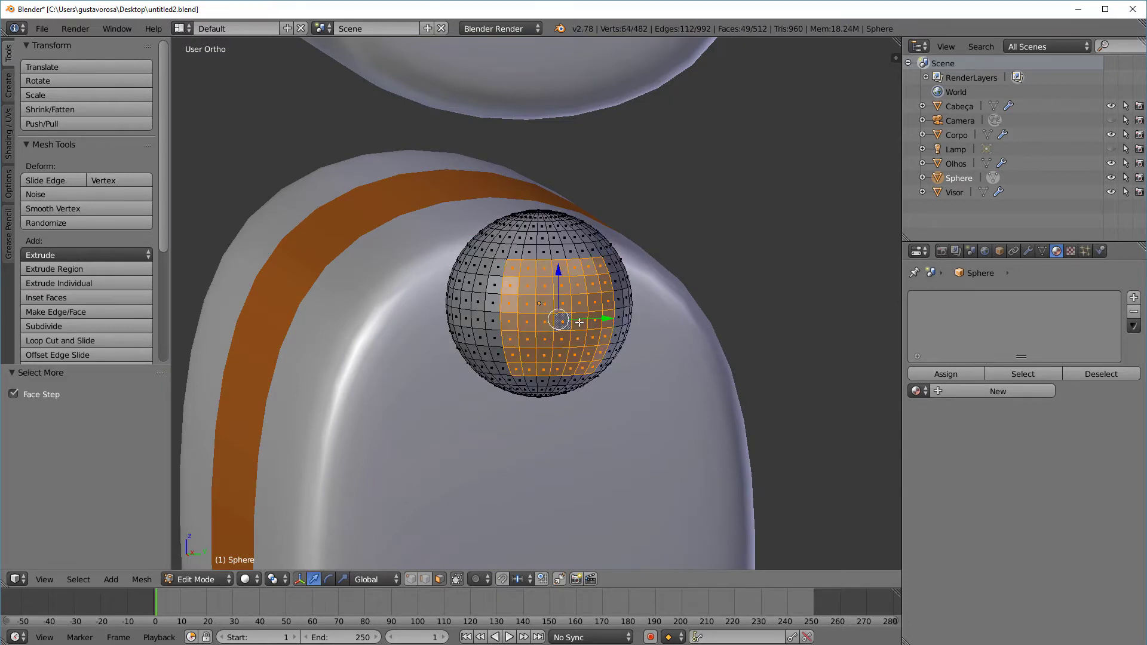
{"action": "middle_click_drag", "start_coordinate": [579, 322], "coordinate": [543, 306]}
{"action": "key", "text": "e"}
{"action": "left_click", "coordinate": [767, 423]}
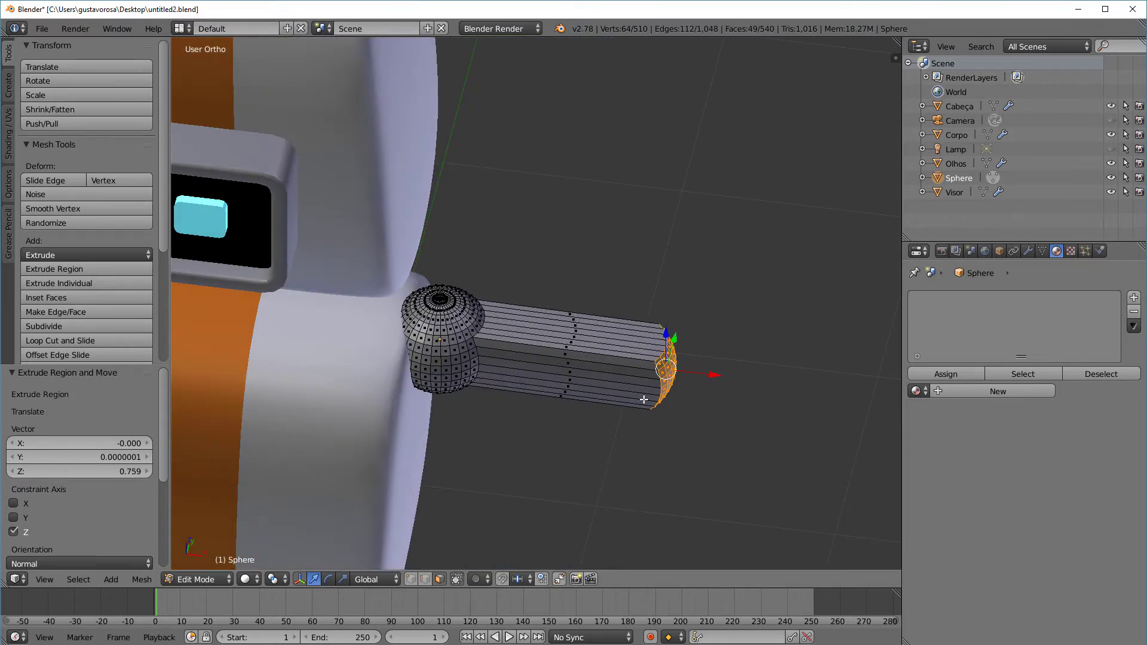
{"action": "key", "text": "ctrl+z"}
Try to extrude the cap of faces around the sphere's top pole upward by about 0.512, and undo the extrusion
{"action": "scroll", "coordinate": [586, 317], "scroll_direction": "up", "scroll_amount": 5}
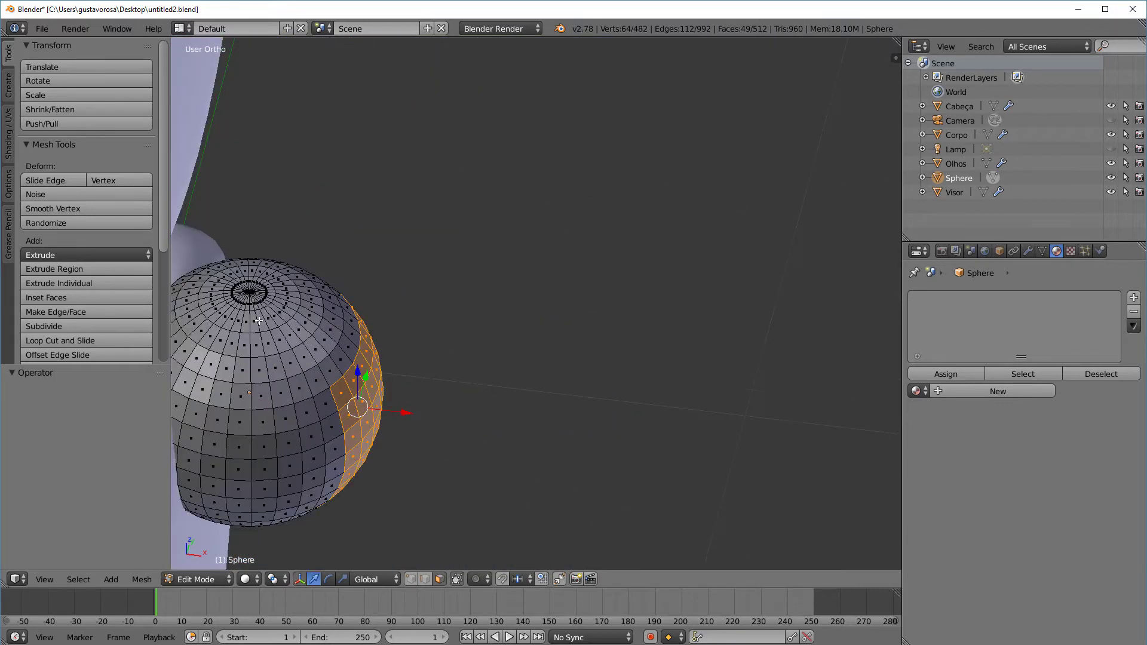
{"action": "right_click", "coordinate": [258, 321], "text": "ctrl"}
{"action": "right_click", "coordinate": [260, 320]}
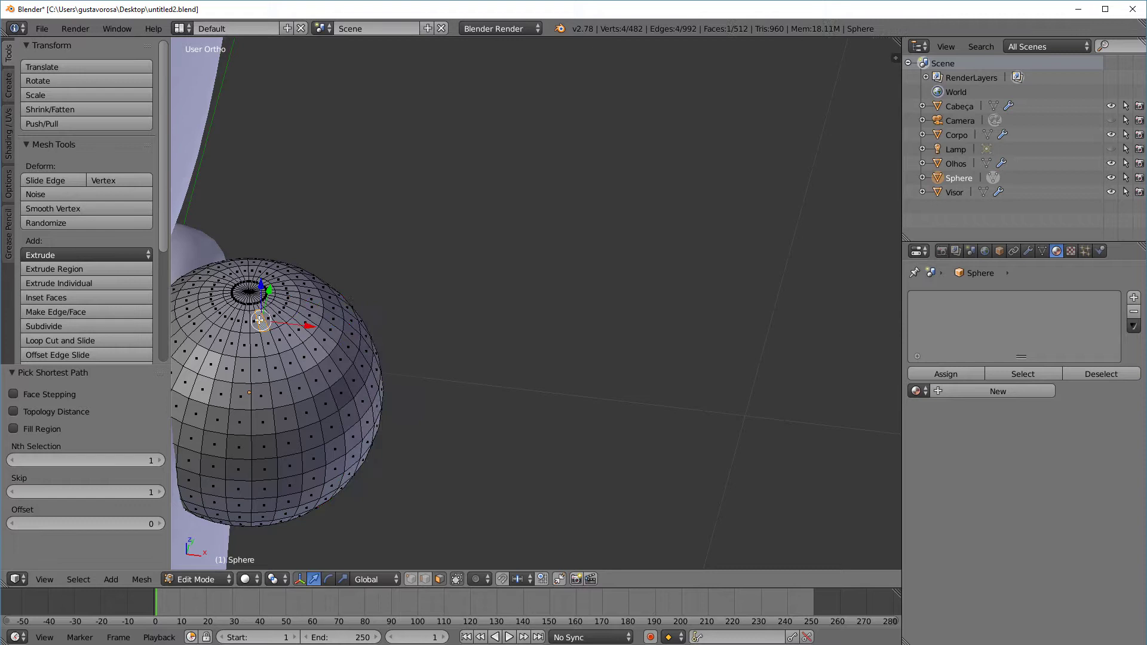
{"action": "right_click", "coordinate": [239, 322], "text": "alt"}
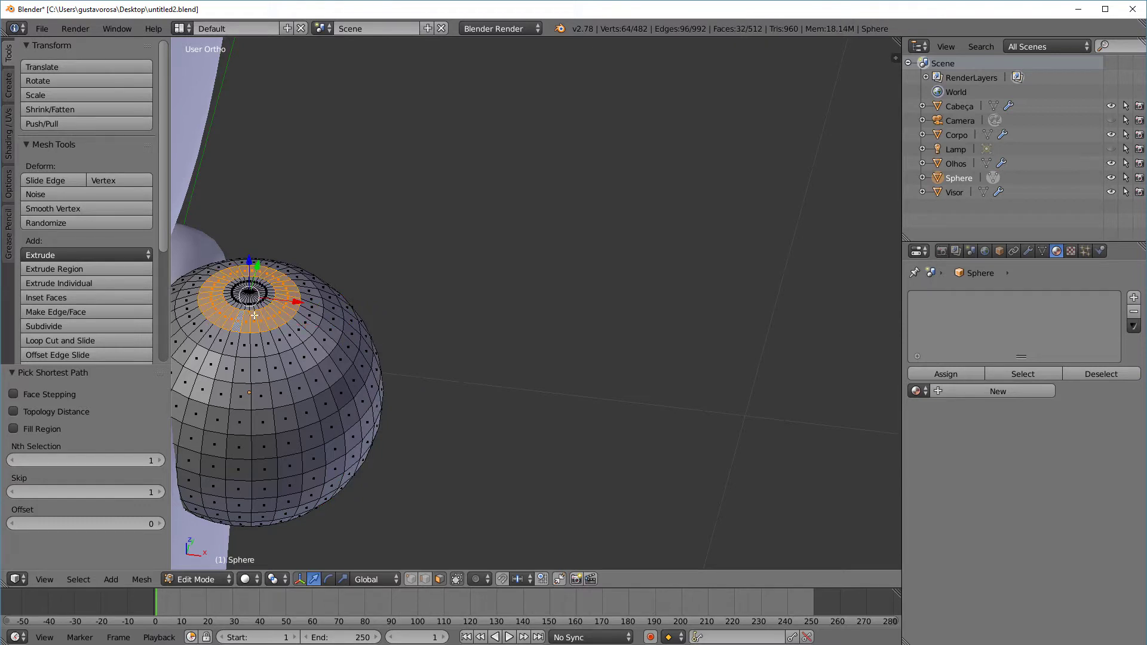
{"action": "key", "text": "ctrl+KP_Add"}
{"action": "key", "text": "ctrl+KP_Add"}
{"action": "key", "text": "KP_1"}
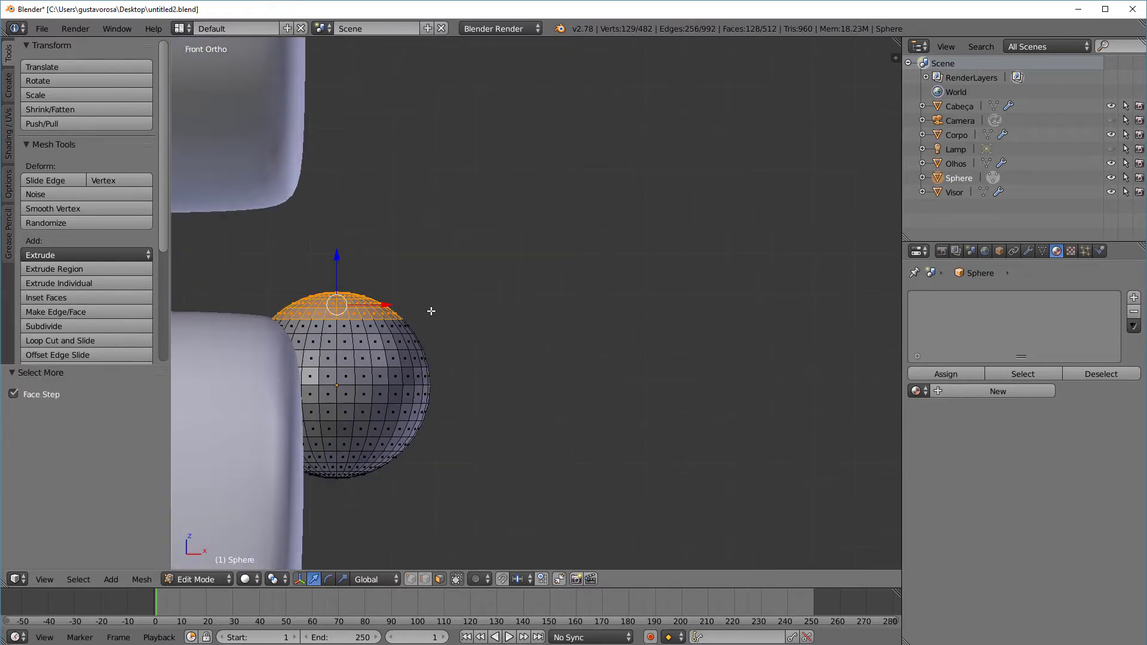
{"action": "key", "text": "e"}
{"action": "left_click", "coordinate": [411, 161]}
{"action": "scroll", "coordinate": [549, 224], "scroll_direction": "down", "scroll_amount": 3}
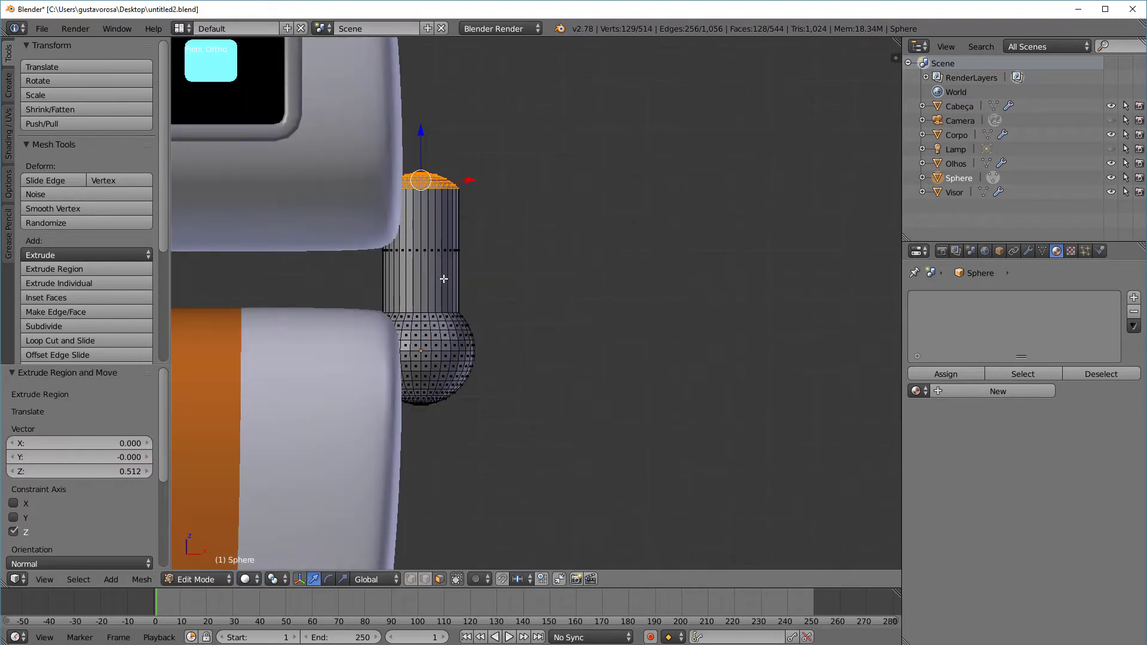
{"action": "key", "text": "ctrl+z"}
Rotate the sphere's entire mesh 90° in front view
{"action": "key", "text": "a"}
{"action": "key", "text": "a"}
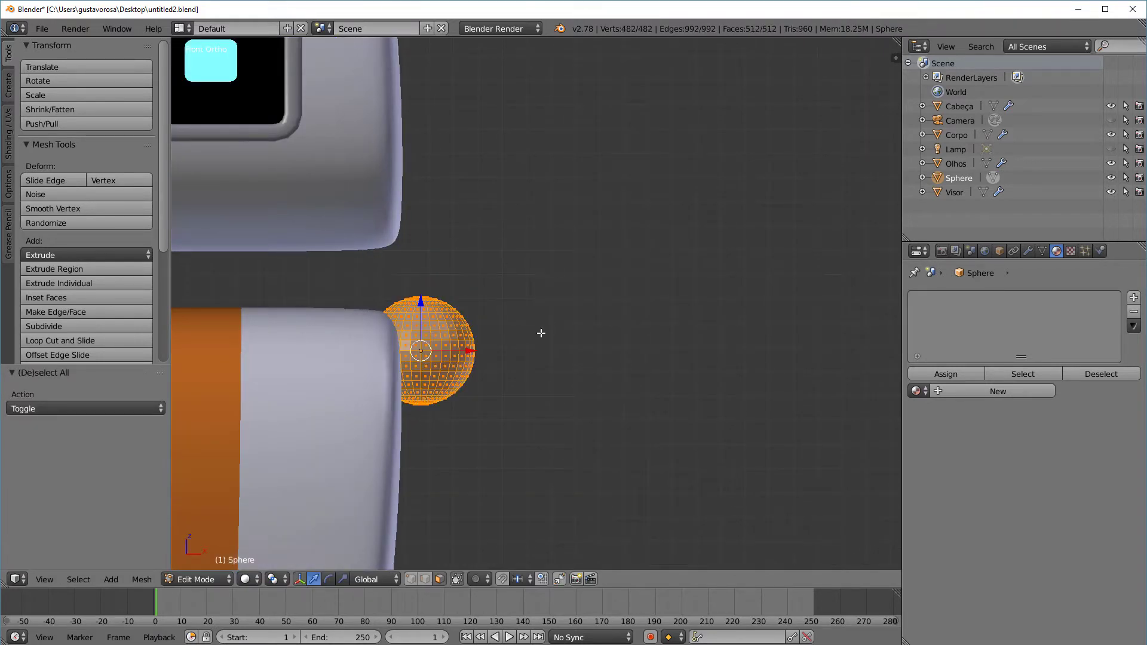
{"action": "key", "text": "a"}
{"action": "key", "text": "a"}
{"action": "key", "text": "r"}
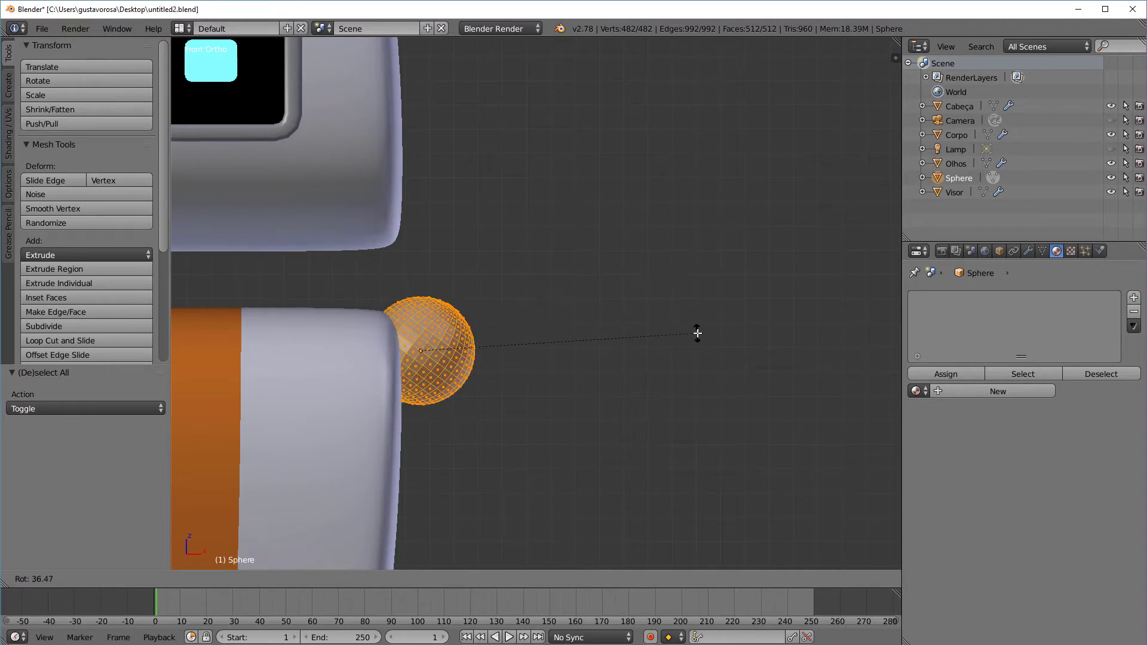
{"action": "type", "text": "90"}
{"action": "key", "text": "Return"}
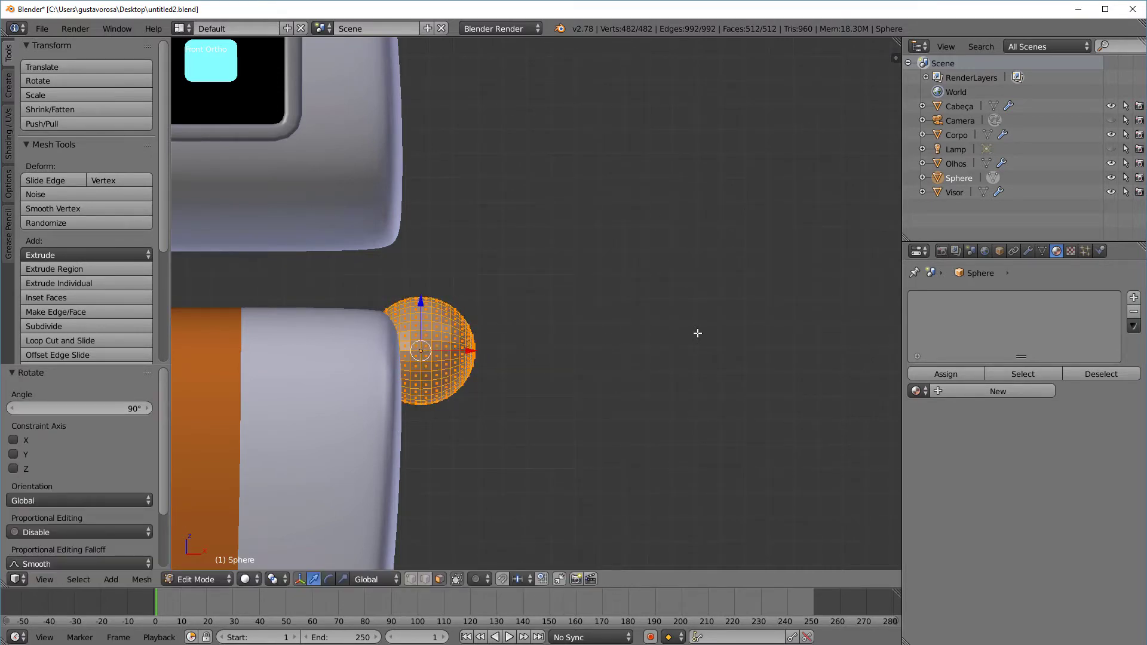
Examine the rotated sphere's outward-facing pole up close
{"action": "scroll", "coordinate": [626, 380], "scroll_direction": "down", "scroll_amount": 2}
{"action": "scroll", "coordinate": [618, 381], "scroll_direction": "up", "scroll_amount": 1}
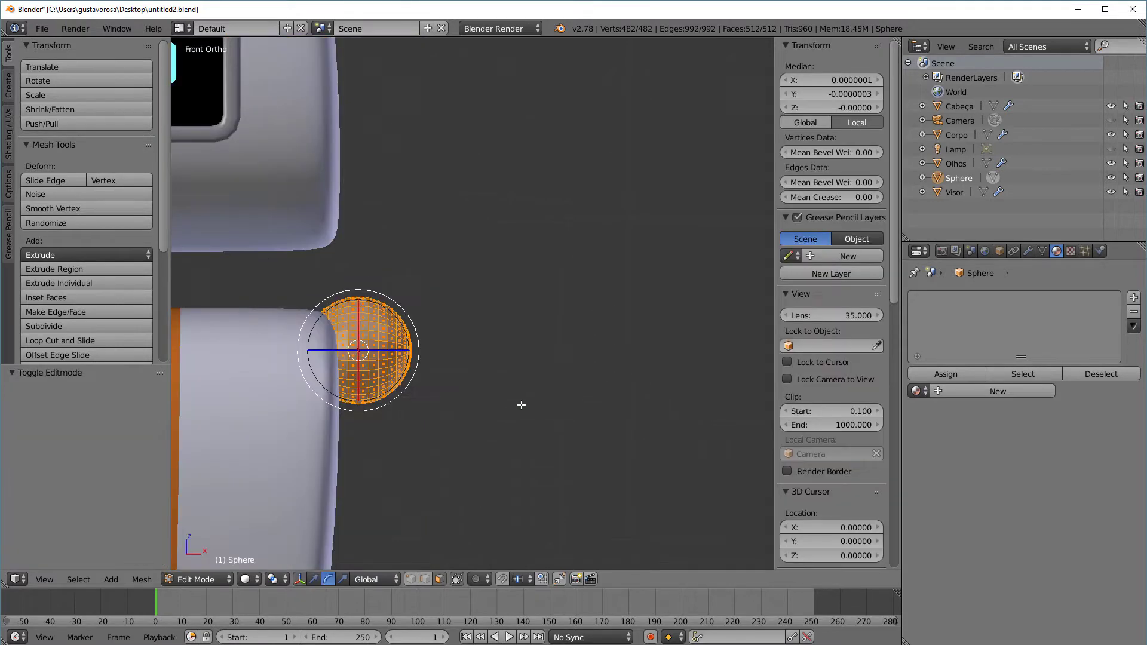
{"action": "middle_click_drag", "start_coordinate": [520, 405], "coordinate": [456, 425]}
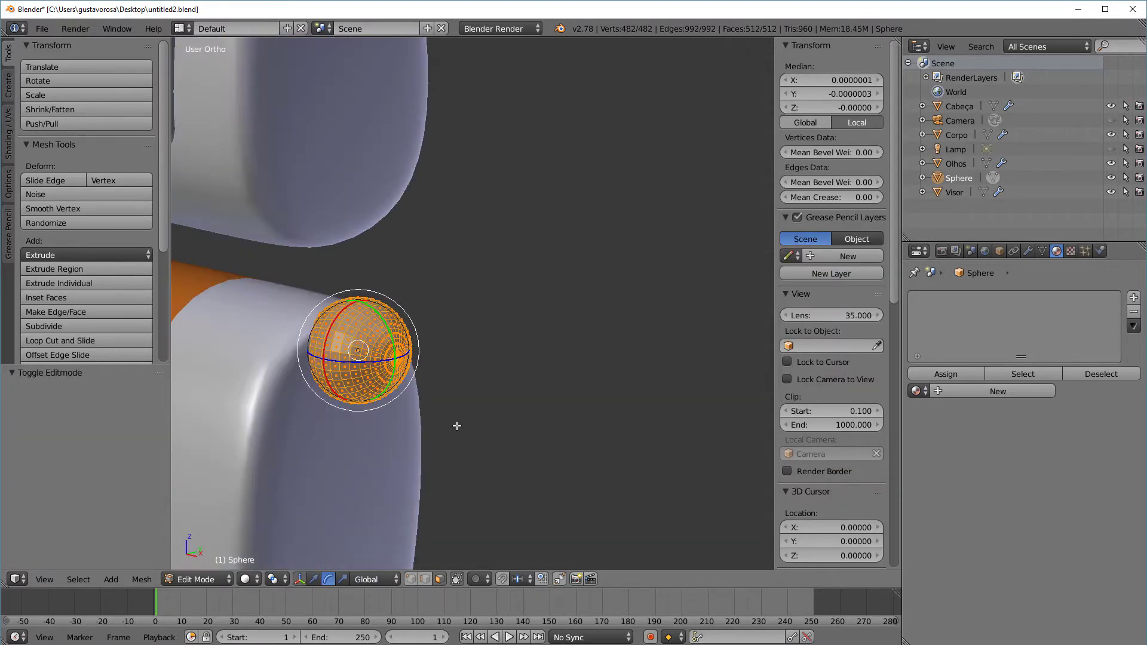
{"action": "scroll", "coordinate": [456, 425], "scroll_direction": "up", "scroll_amount": 2}
{"action": "scroll", "coordinate": [406, 423], "scroll_direction": "up", "scroll_amount": 2}
{"action": "middle_click_drag", "start_coordinate": [371, 418], "coordinate": [517, 296], "text": "shift"}
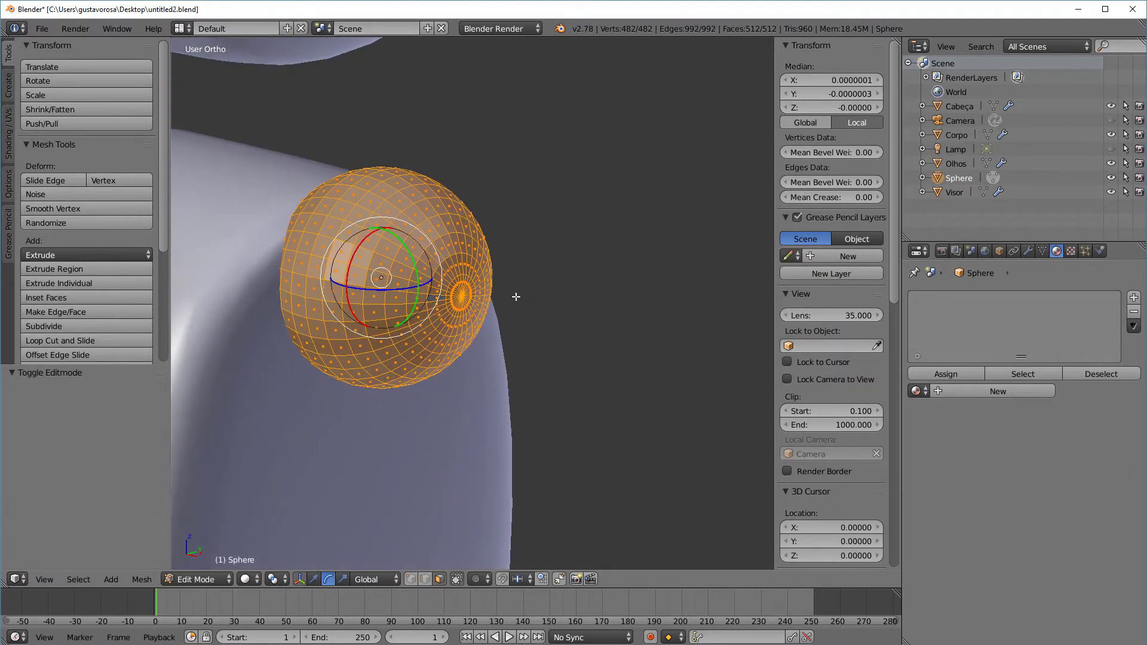
Clear the selection and select a ring of faces around the sphere's outward-facing pole
{"action": "scroll", "coordinate": [490, 283], "scroll_direction": "up", "scroll_amount": 1}
{"action": "key", "text": "a"}
{"action": "scroll", "coordinate": [412, 263], "scroll_direction": "up", "scroll_amount": 1}
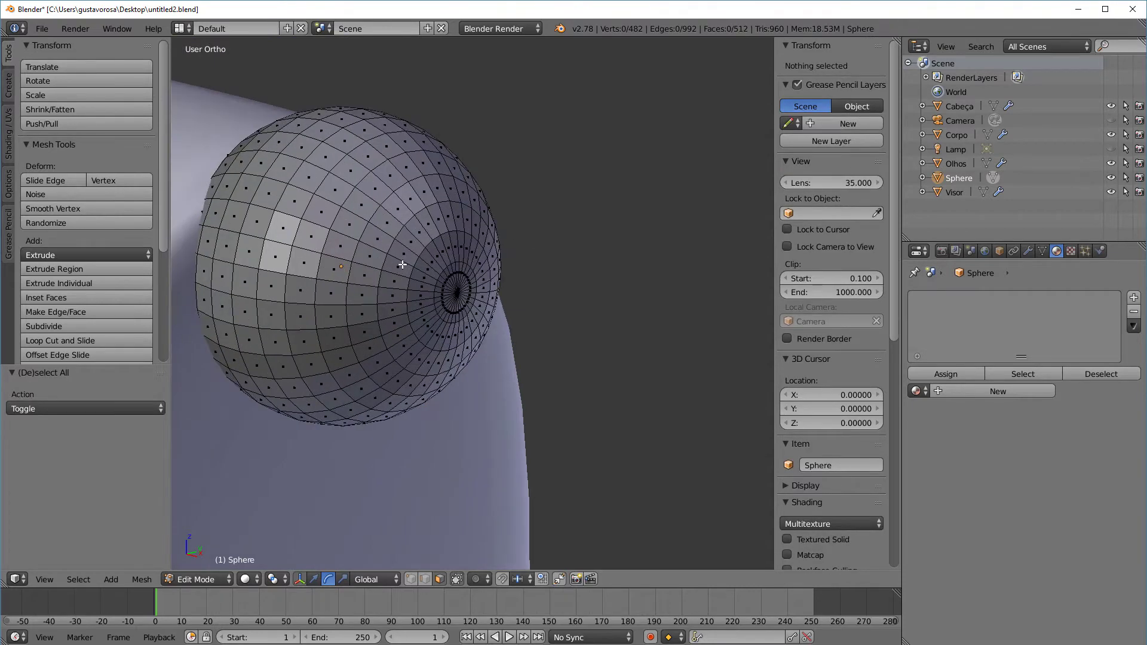
{"action": "middle_click_drag", "start_coordinate": [430, 294], "coordinate": [407, 244]}
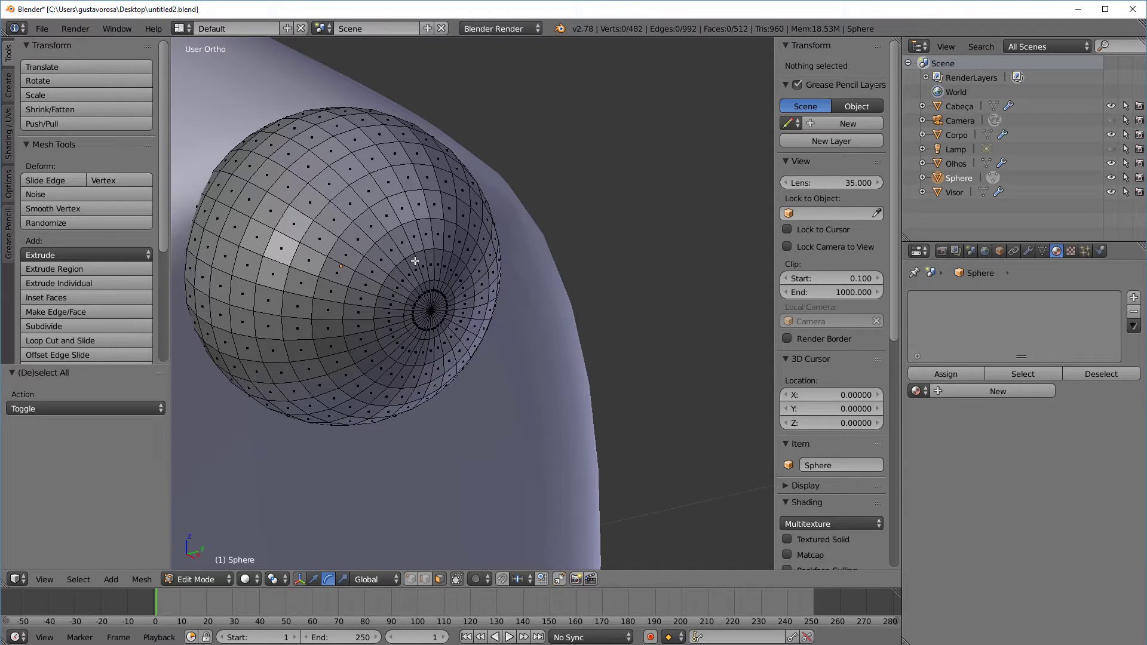
{"action": "right_click", "coordinate": [418, 264], "text": "alt"}
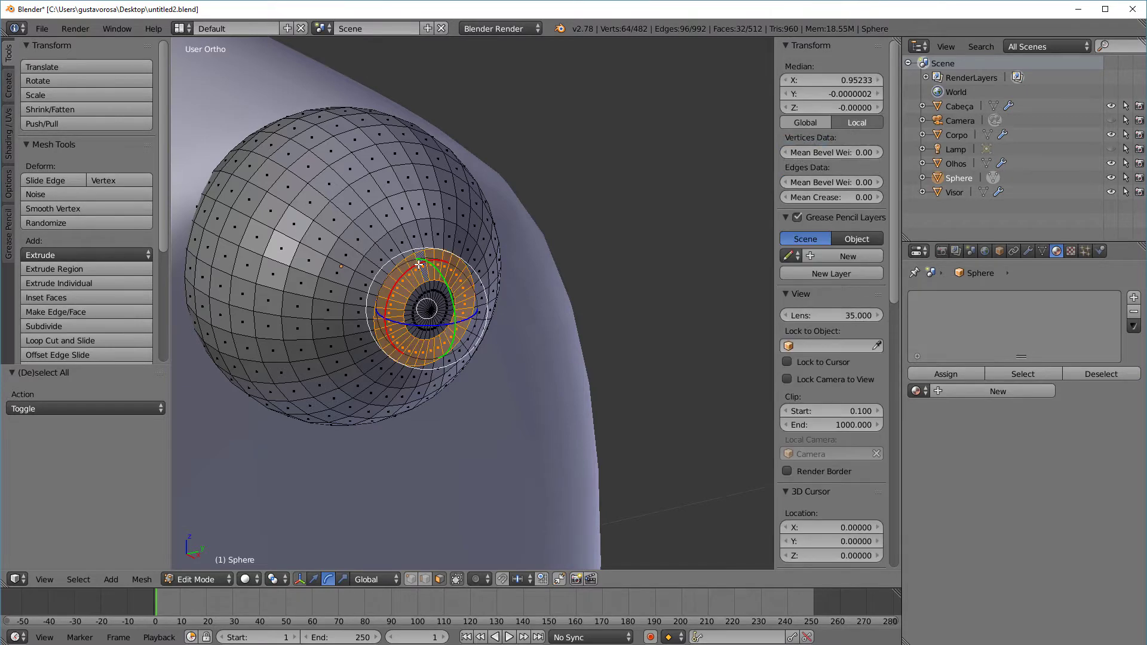
{"action": "middle_click_drag", "start_coordinate": [610, 316], "coordinate": [628, 314]}
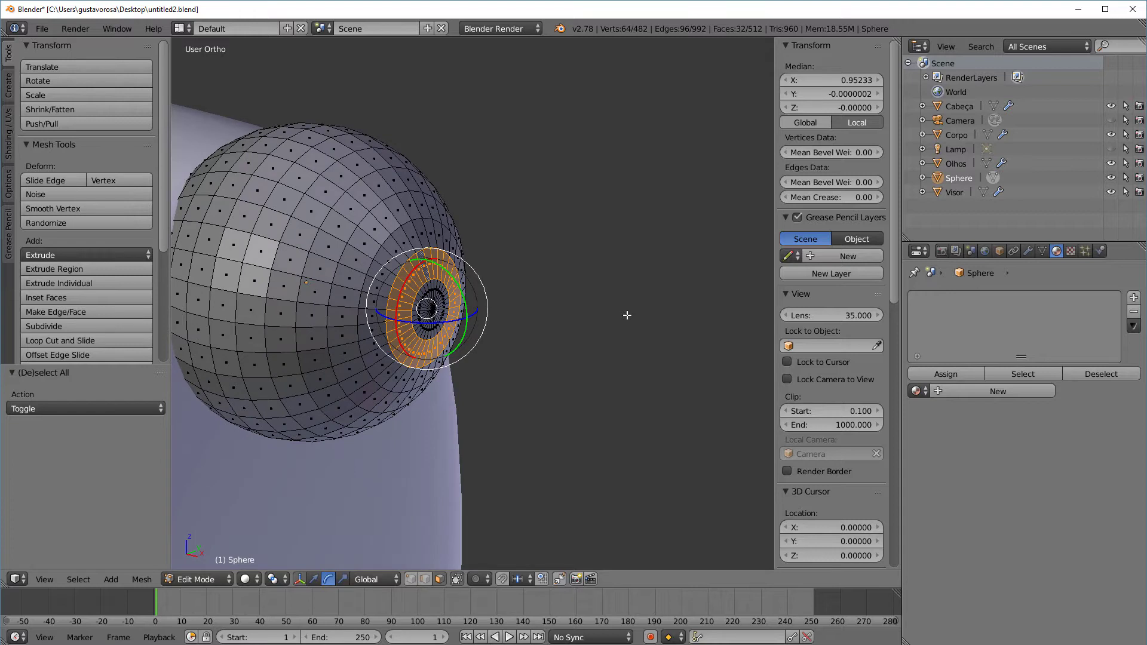
Grow and trim the selection into a cap of faces four rings deep around the sphere's outward pole
{"action": "key", "text": "ctrl+KP_Add"}
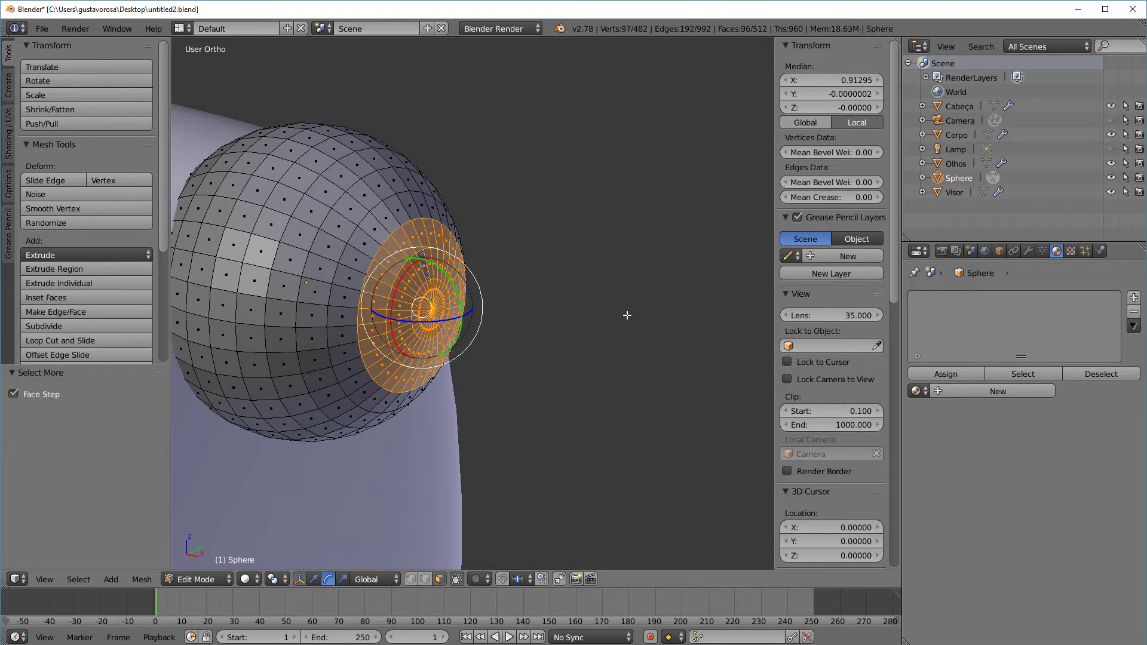
{"action": "key", "text": "ctrl+KP_Add"}
{"action": "key", "text": "ctrl+KP_Add"}
{"action": "key", "text": "ctrl+KP_Add"}
{"action": "key", "text": "ctrl+KP_Add"}
{"action": "key", "text": "ctrl+KP_Add"}
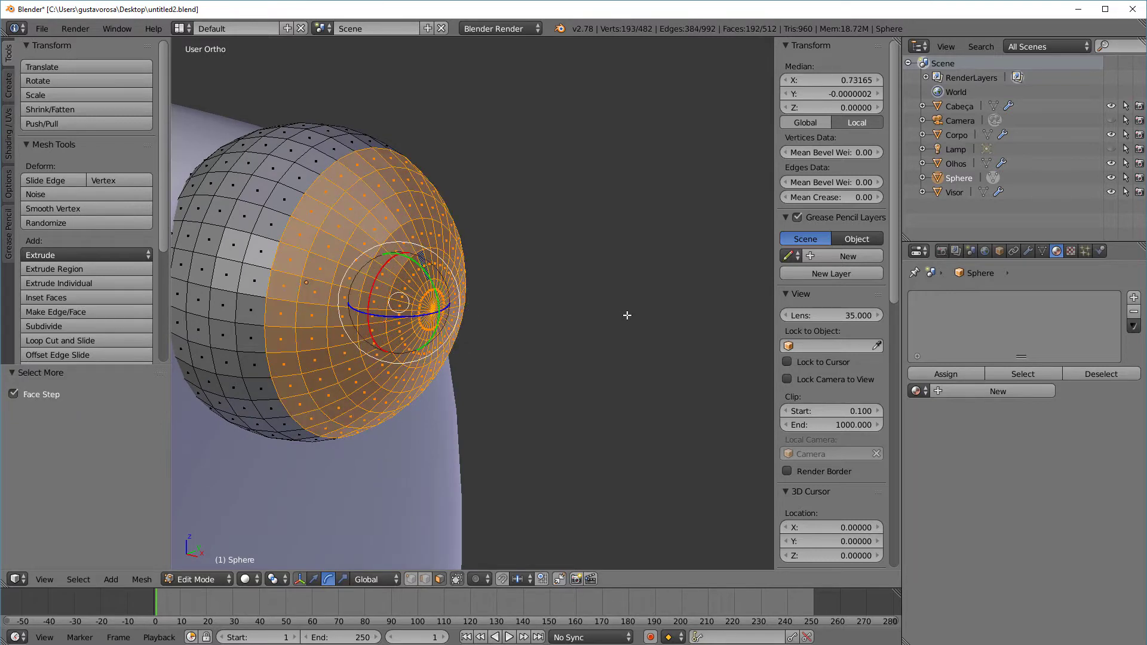
{"action": "key", "text": "ctrl+z"}
{"action": "key", "text": "ctrl+z"}
{"action": "key", "text": "ctrl+z"}
{"action": "key", "text": "ctrl+z"}
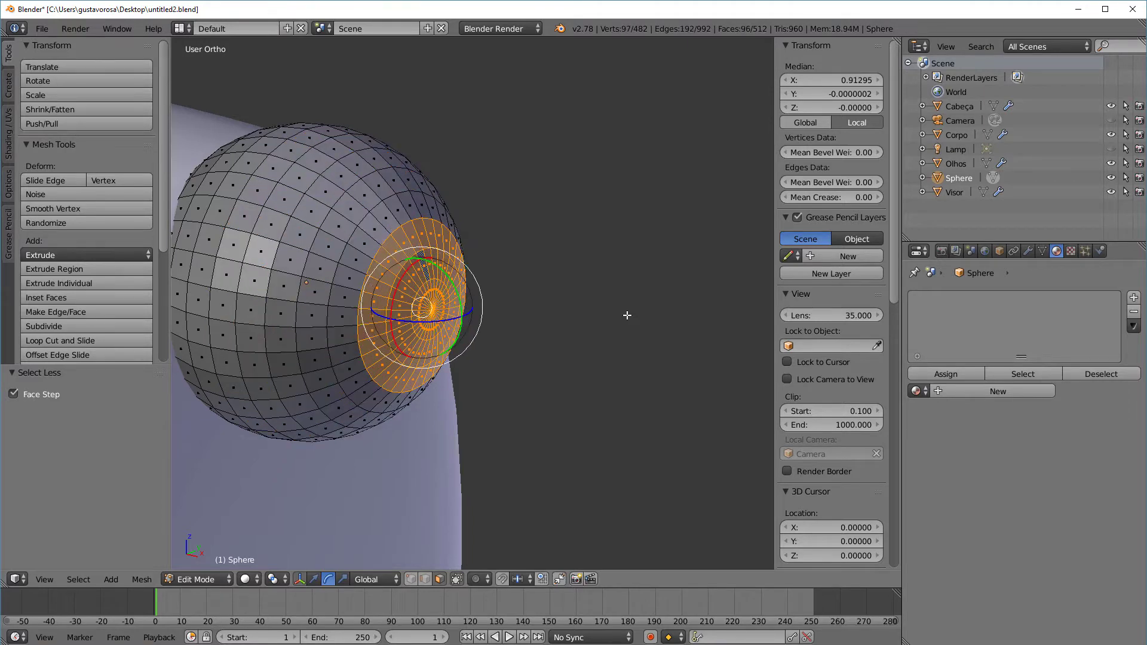
{"action": "key", "text": "ctrl+KP_Subtract"}
{"action": "key", "text": "ctrl+KP_Add"}
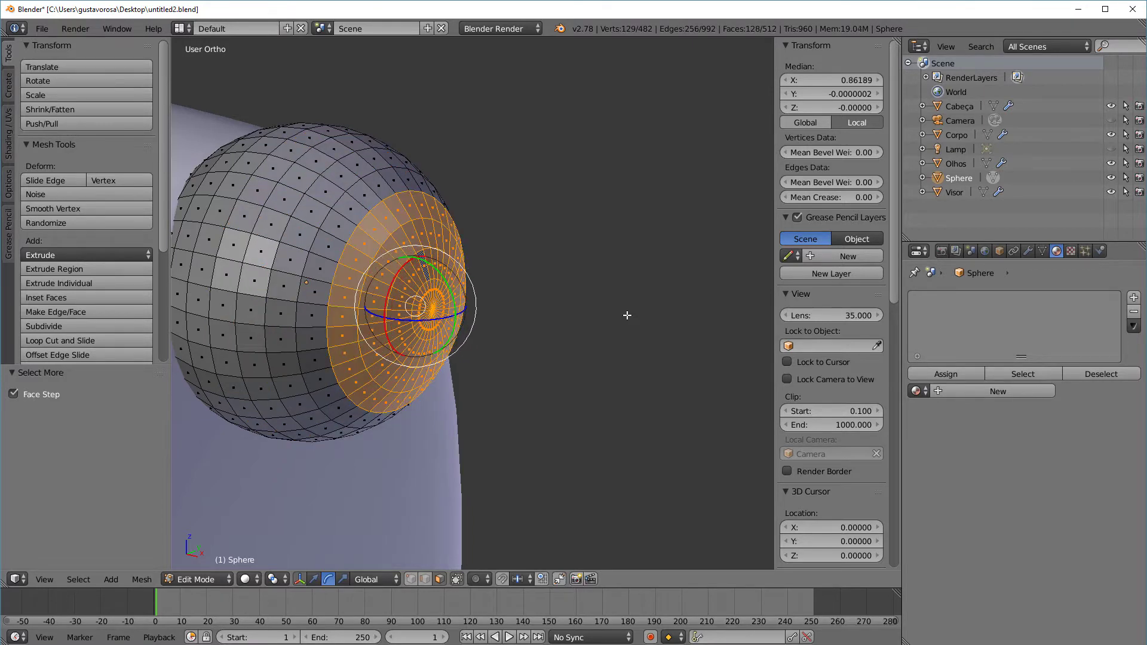
In front view, extrude the selected cap outward from the body by 1.688 along its normal to form the arm
{"action": "middle_click_drag", "start_coordinate": [515, 145], "coordinate": [611, 239]}
{"action": "key", "text": "KP_1"}
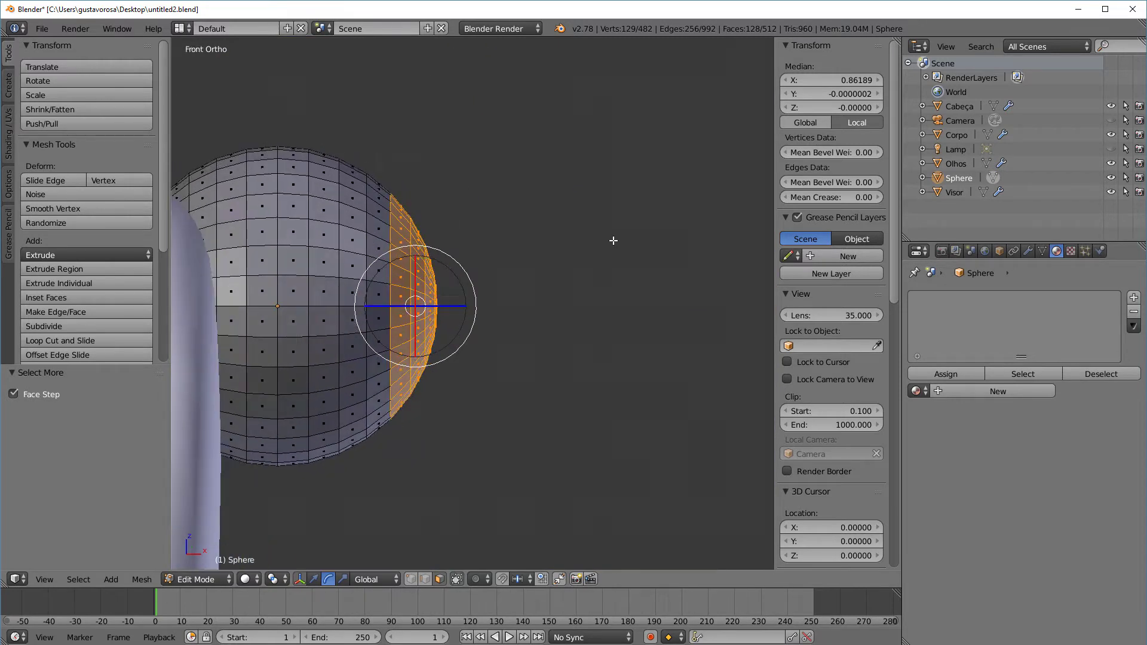
{"action": "scroll", "coordinate": [631, 266], "scroll_direction": "down", "scroll_amount": 6}
{"action": "scroll", "coordinate": [631, 266], "scroll_direction": "up", "scroll_amount": 3}
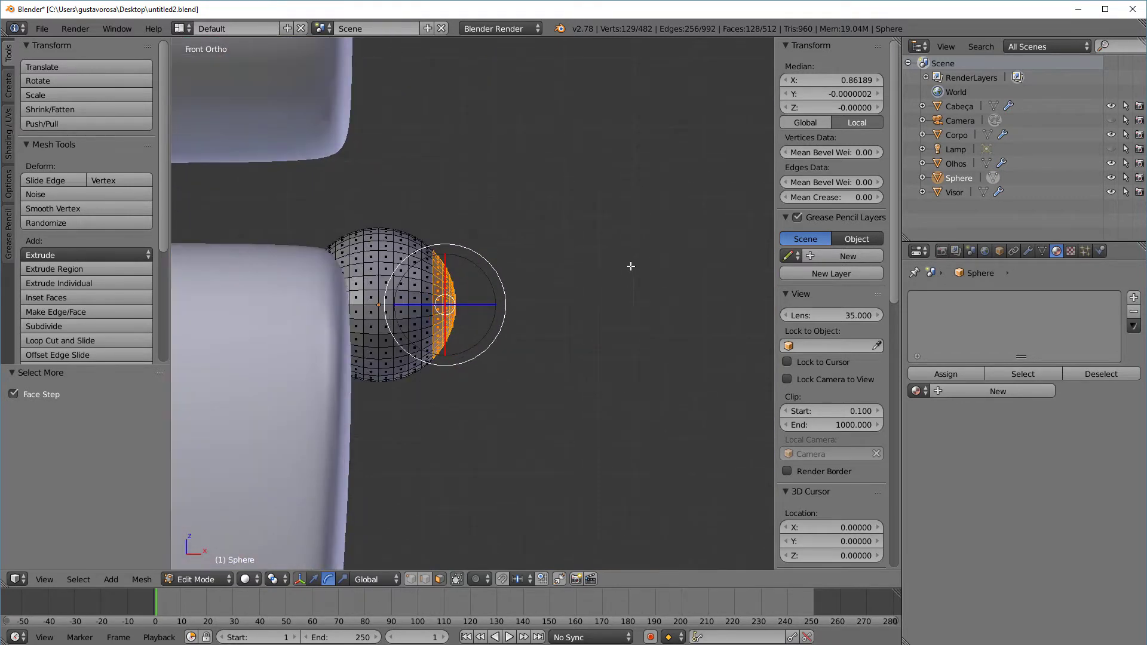
{"action": "scroll", "coordinate": [631, 266], "scroll_direction": "down", "scroll_amount": 3}
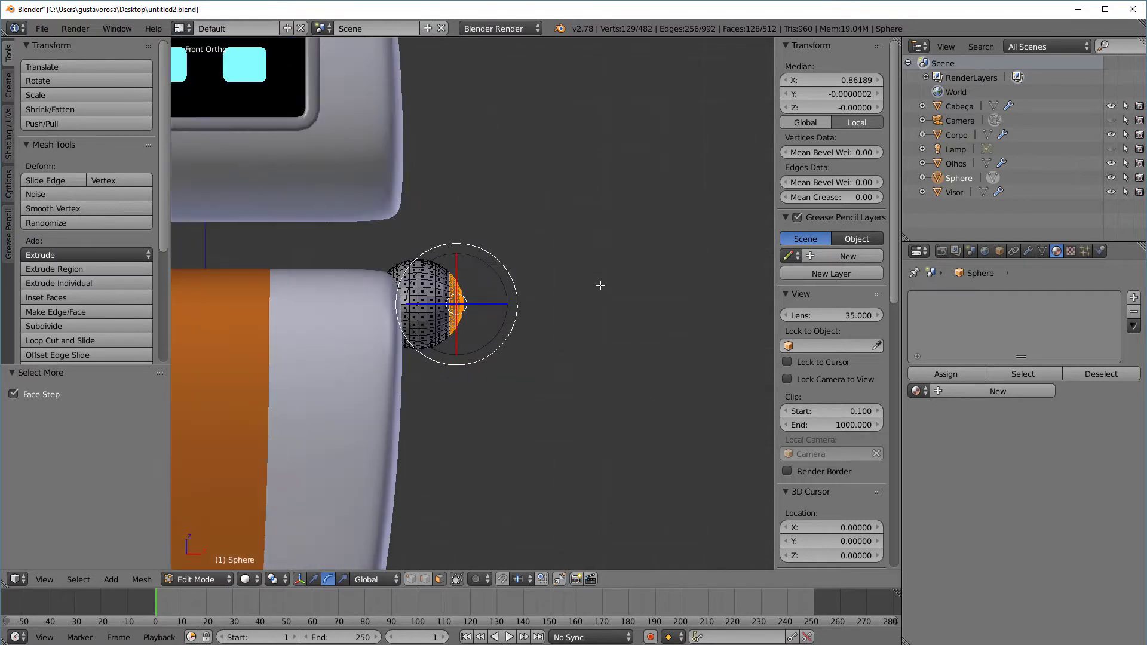
{"action": "key", "text": "e"}
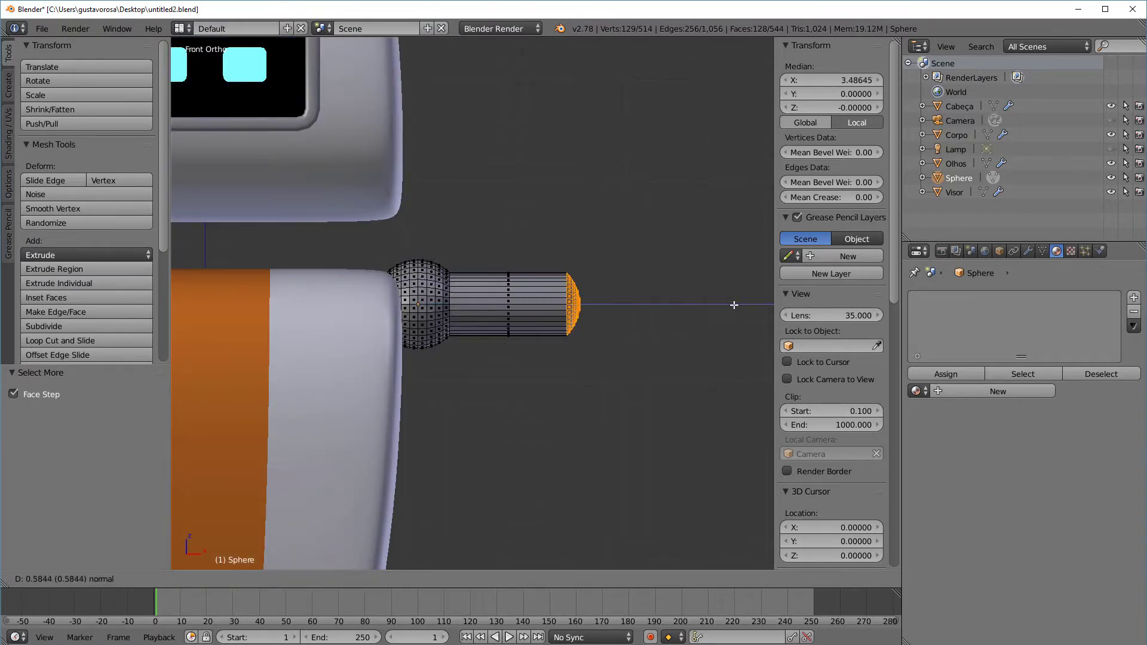
{"action": "left_click", "coordinate": [350, 302]}
{"action": "scroll", "coordinate": [349, 302], "scroll_direction": "down", "scroll_amount": 4}
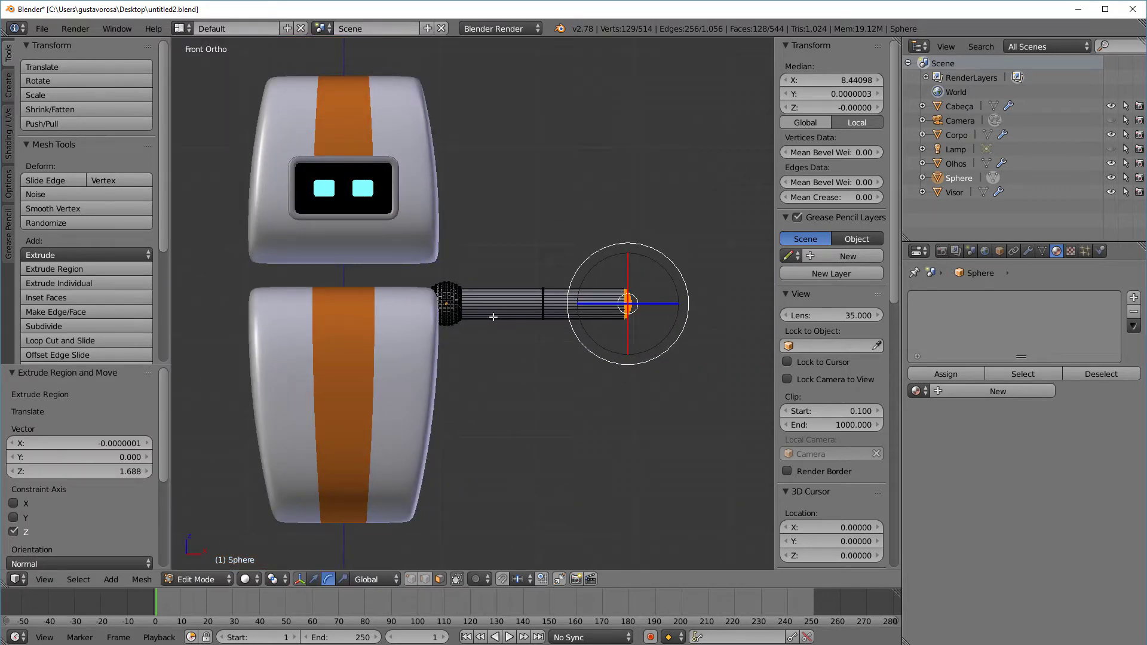
Shorten the arm by moving its end cap -0.390 along X and slightly further toward the body, and clear the selection
{"action": "key", "text": "g"}
{"action": "key", "text": "x"}
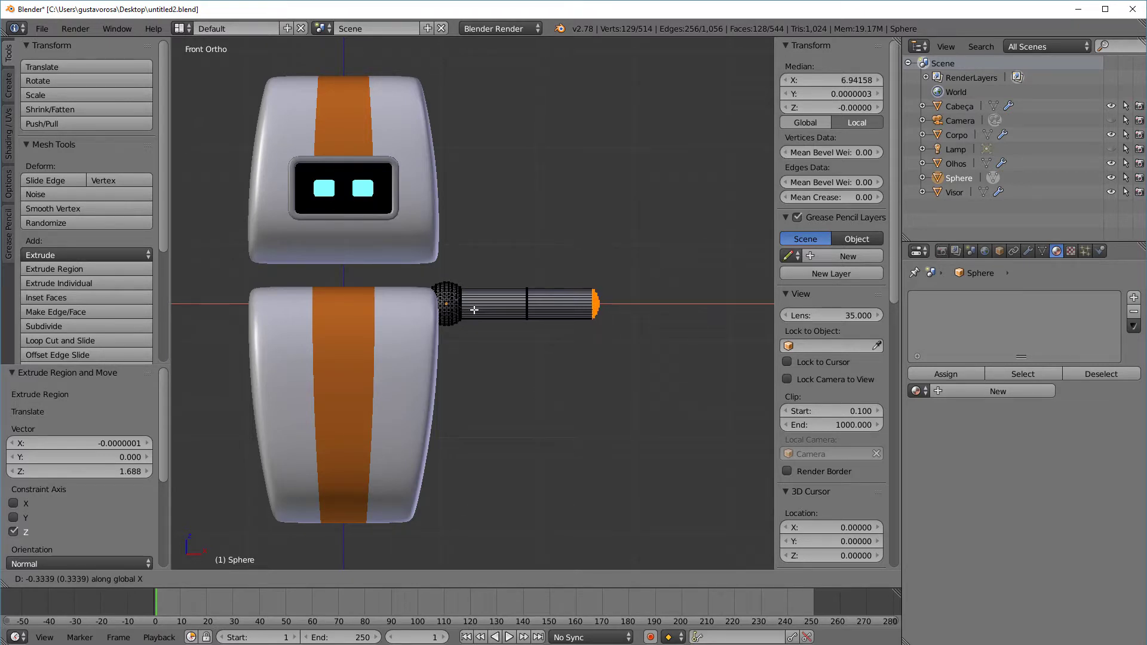
{"action": "left_click", "coordinate": [469, 308]}
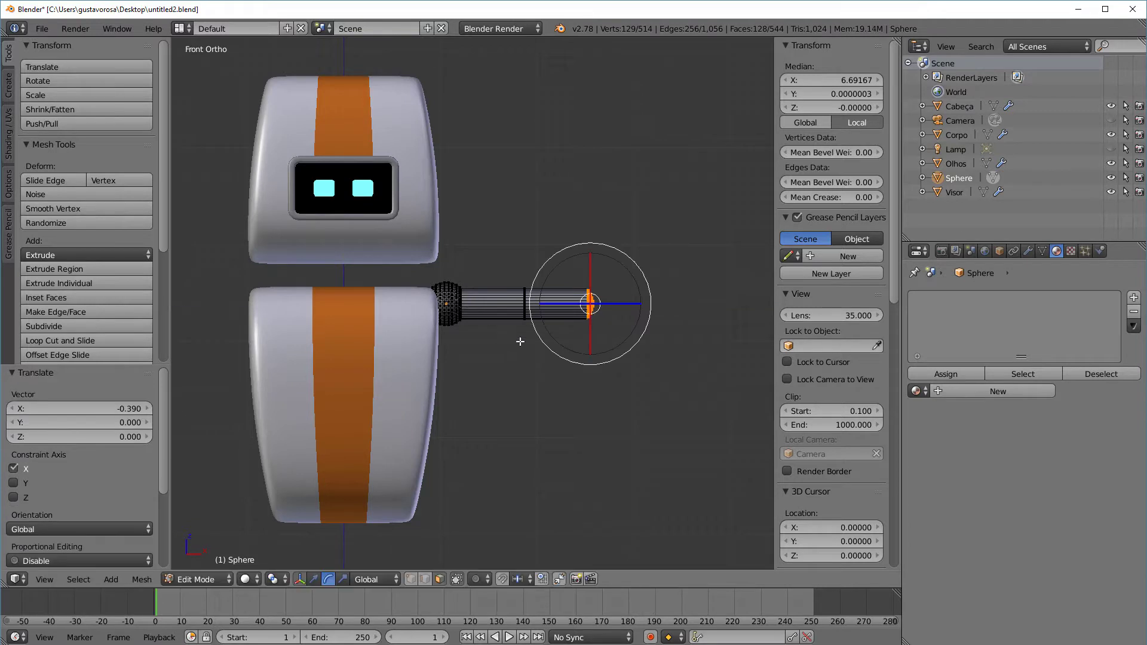
{"action": "key", "text": "g"}
{"action": "left_click", "coordinate": [512, 333]}
{"action": "key", "text": "a"}
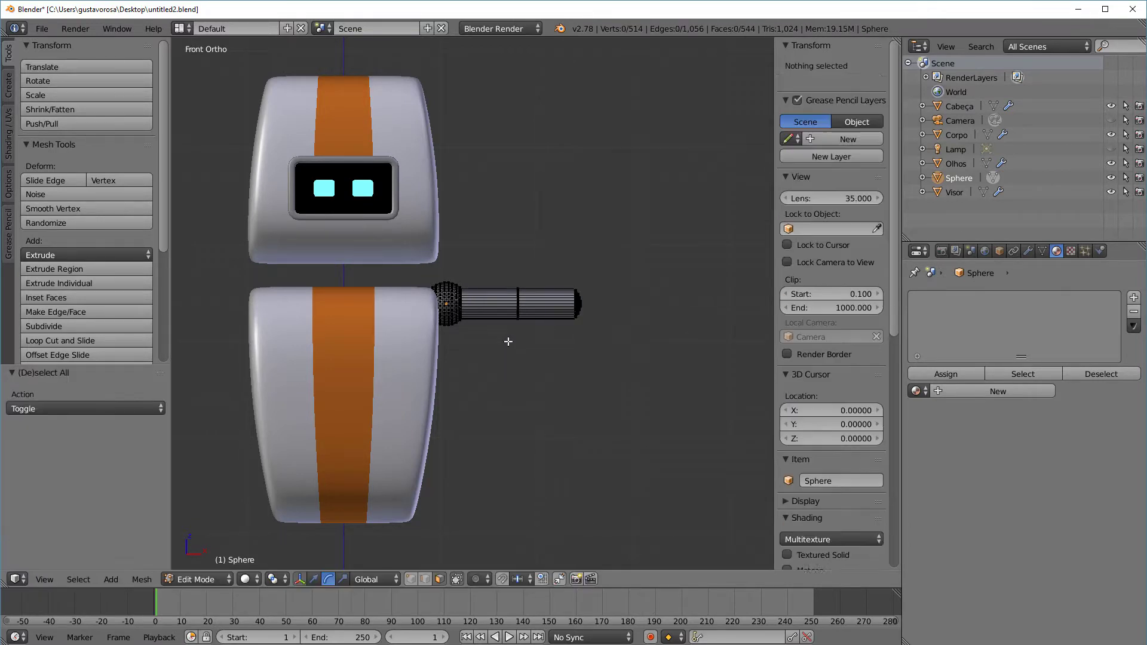
Collapse the 3D view's properties sidebar and add a material slot with the existing Cor 1 material to the arm
{"action": "scroll", "coordinate": [510, 318], "scroll_direction": "up", "scroll_amount": 4}
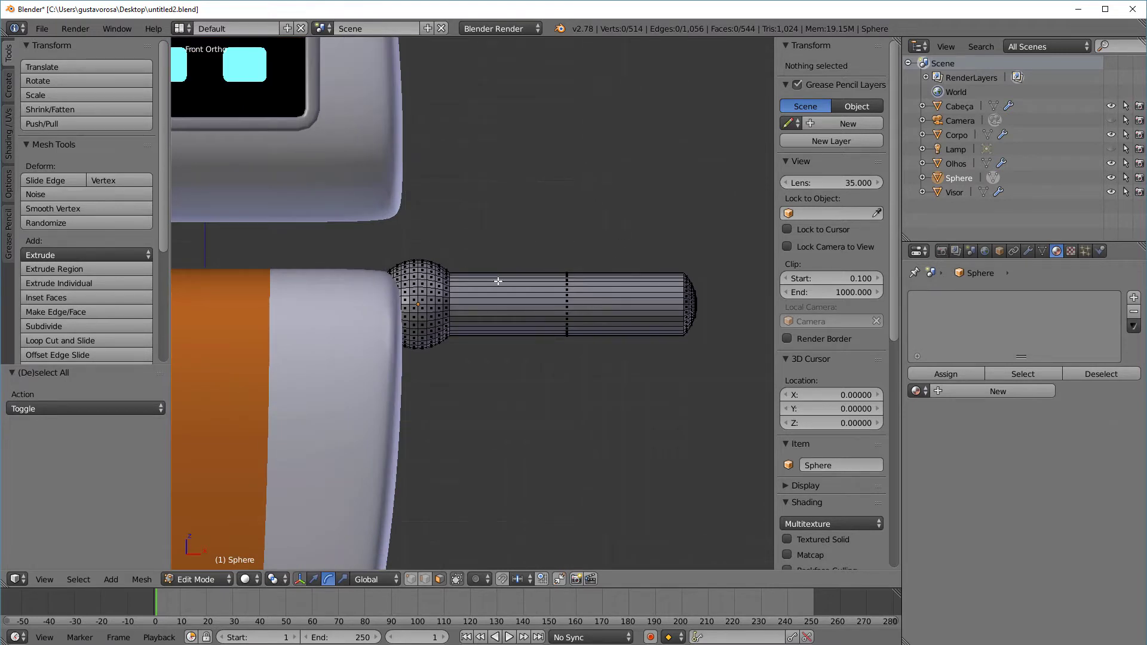
{"action": "scroll", "coordinate": [505, 319], "scroll_direction": "down", "scroll_amount": 1}
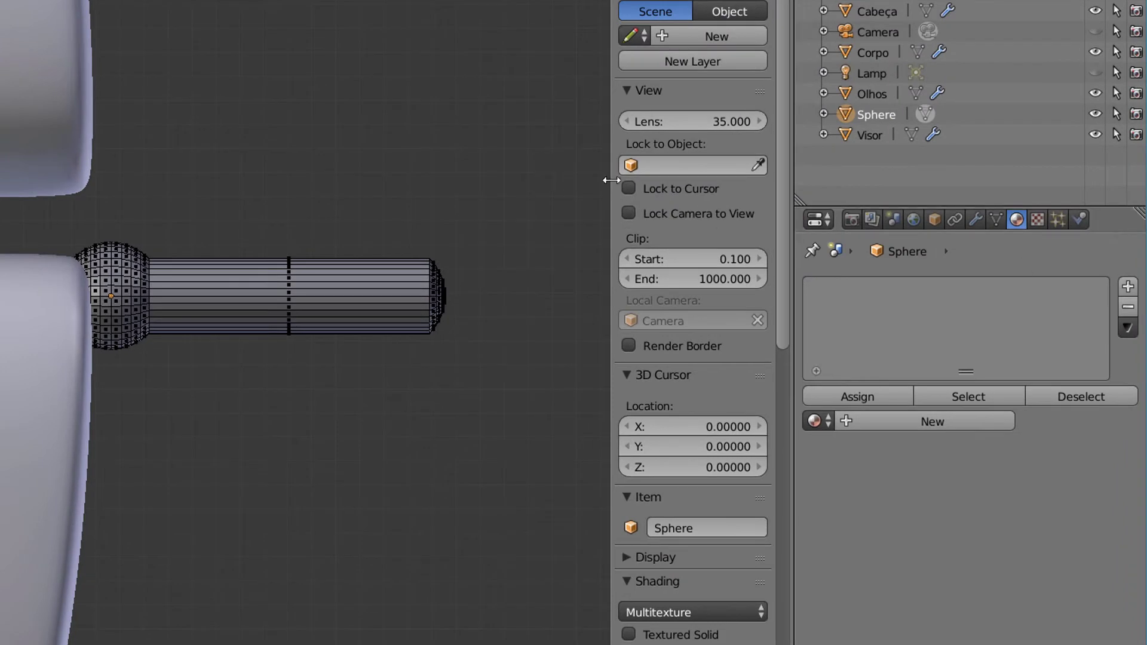
{"action": "left_click_drag", "start_coordinate": [614, 179], "coordinate": [747, 179]}
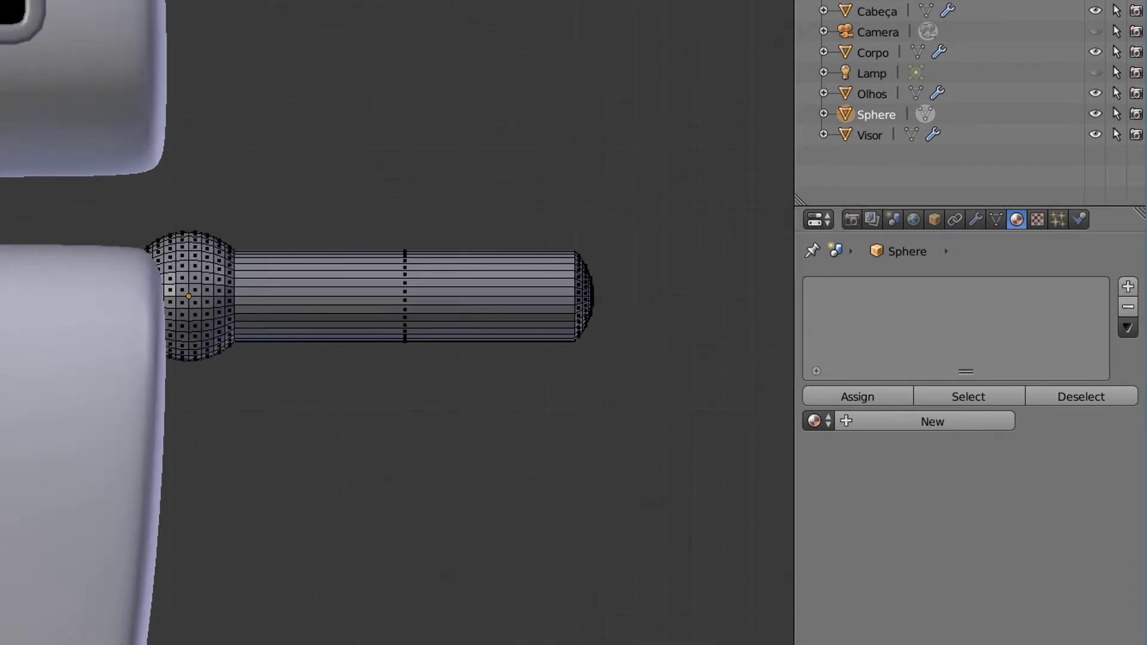
{"action": "left_click", "coordinate": [1129, 288]}
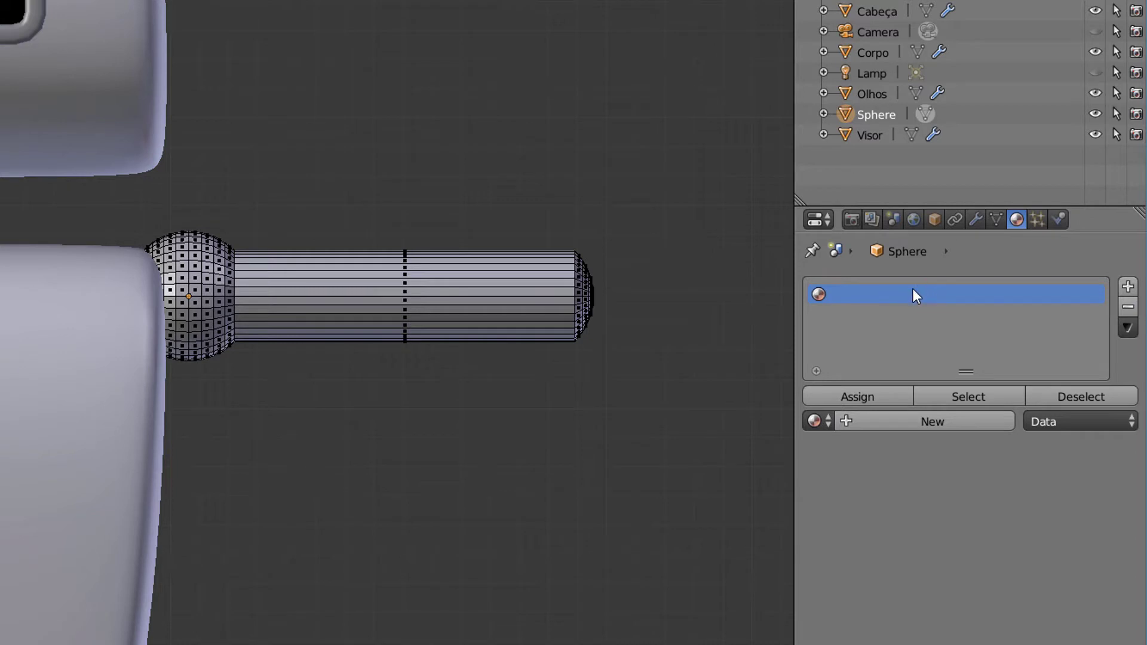
{"action": "left_click", "coordinate": [820, 421]}
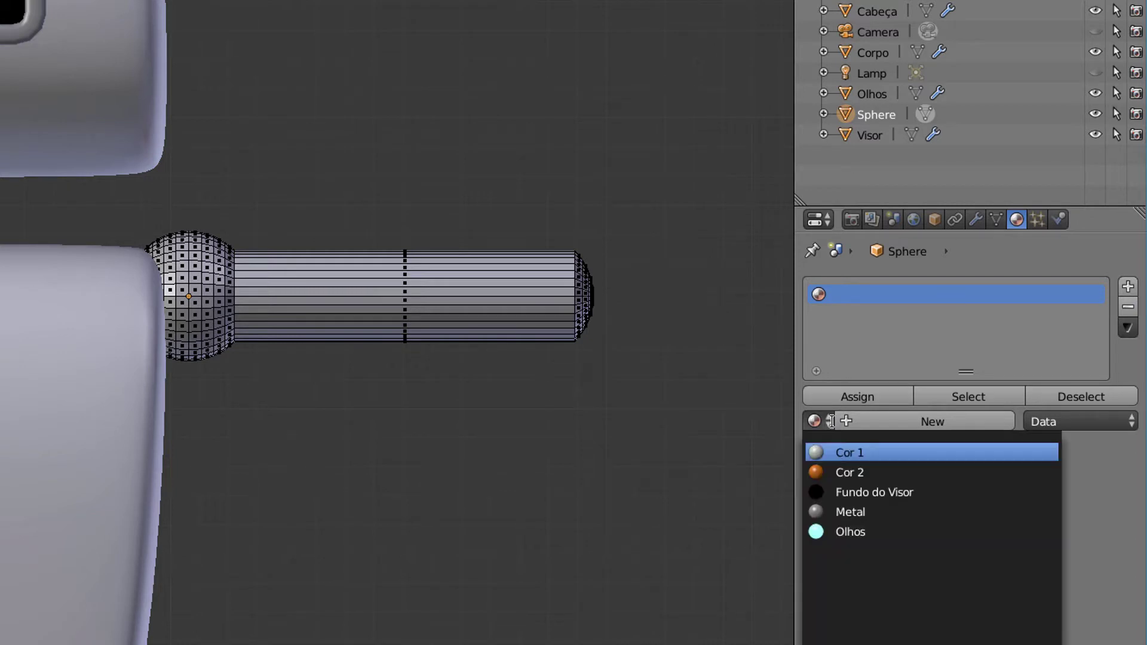
{"action": "left_click", "coordinate": [850, 453]}
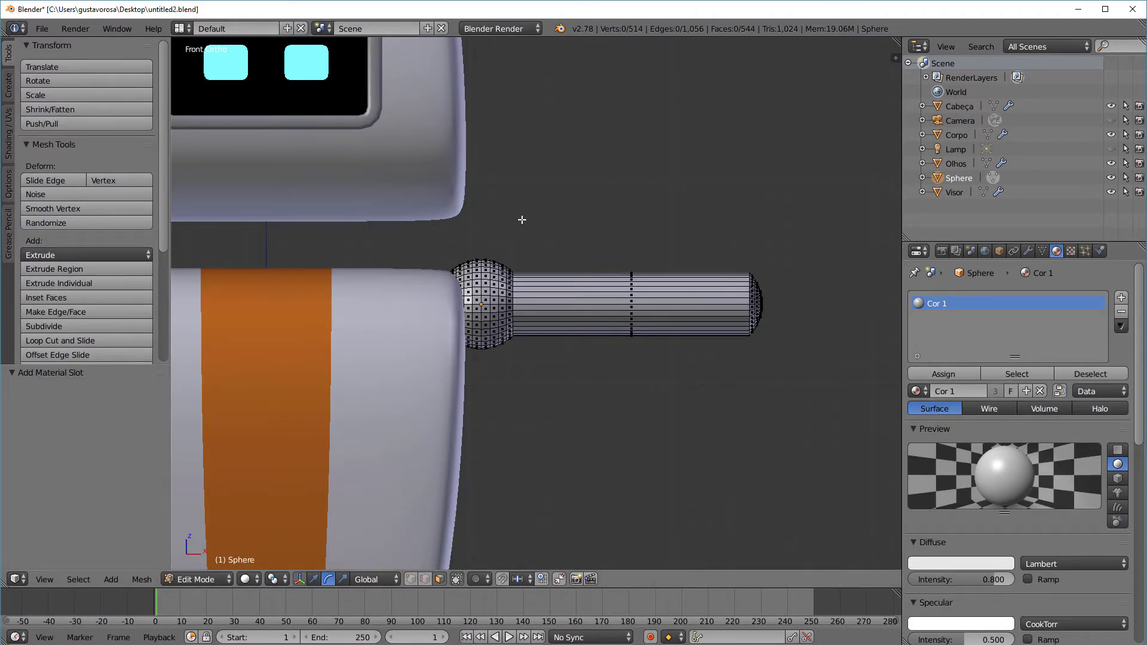
Try to box-select the shoulder sphere's faces from the front and from an angled view
{"action": "key", "text": "b"}
{"action": "left_click_drag", "start_coordinate": [528, 210], "coordinate": [320, 444]}
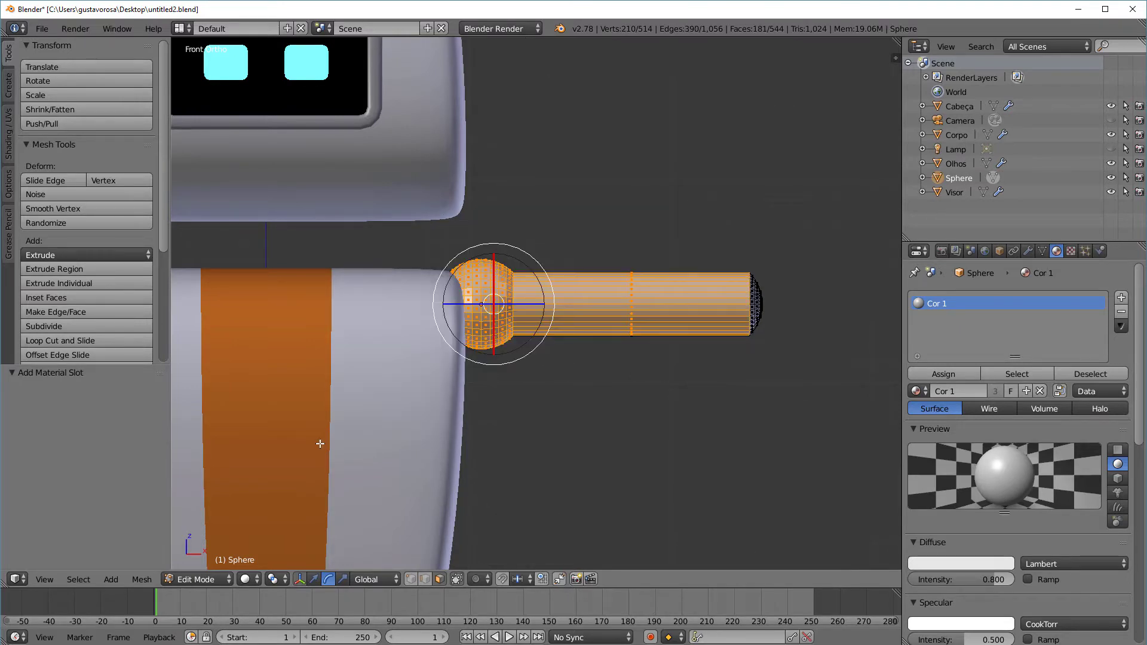
{"action": "middle_click_drag", "start_coordinate": [623, 329], "coordinate": [479, 375]}
{"action": "middle_click_drag", "start_coordinate": [493, 295], "coordinate": [538, 239]}
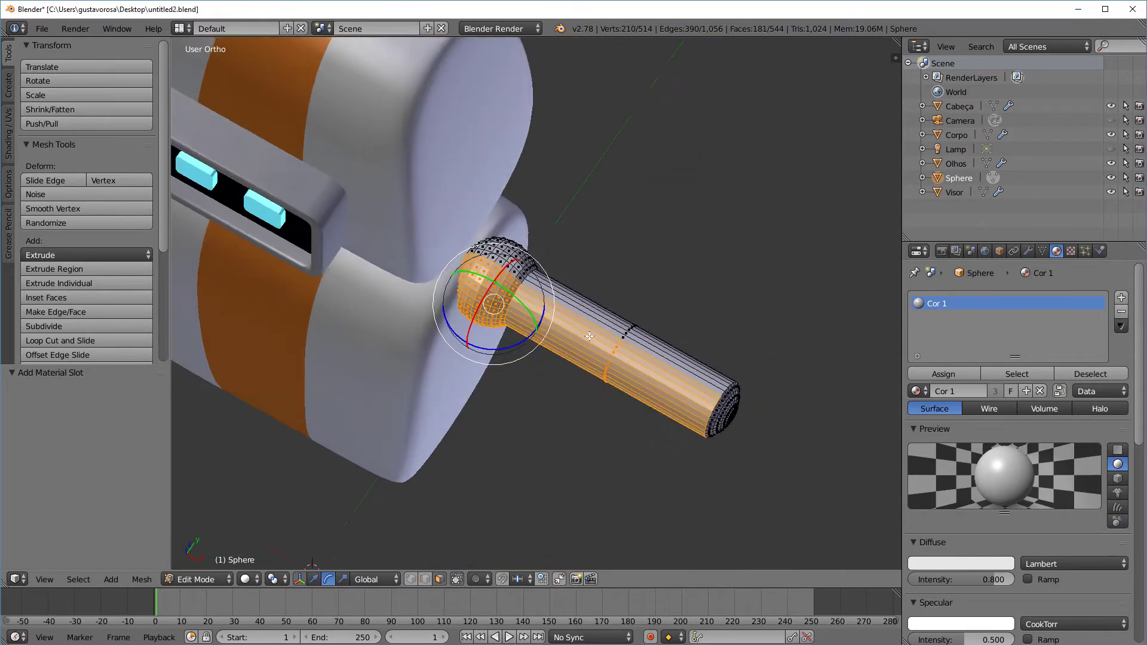
{"action": "key", "text": "a"}
{"action": "key", "text": "b"}
{"action": "left_click_drag", "start_coordinate": [587, 192], "coordinate": [365, 374]}
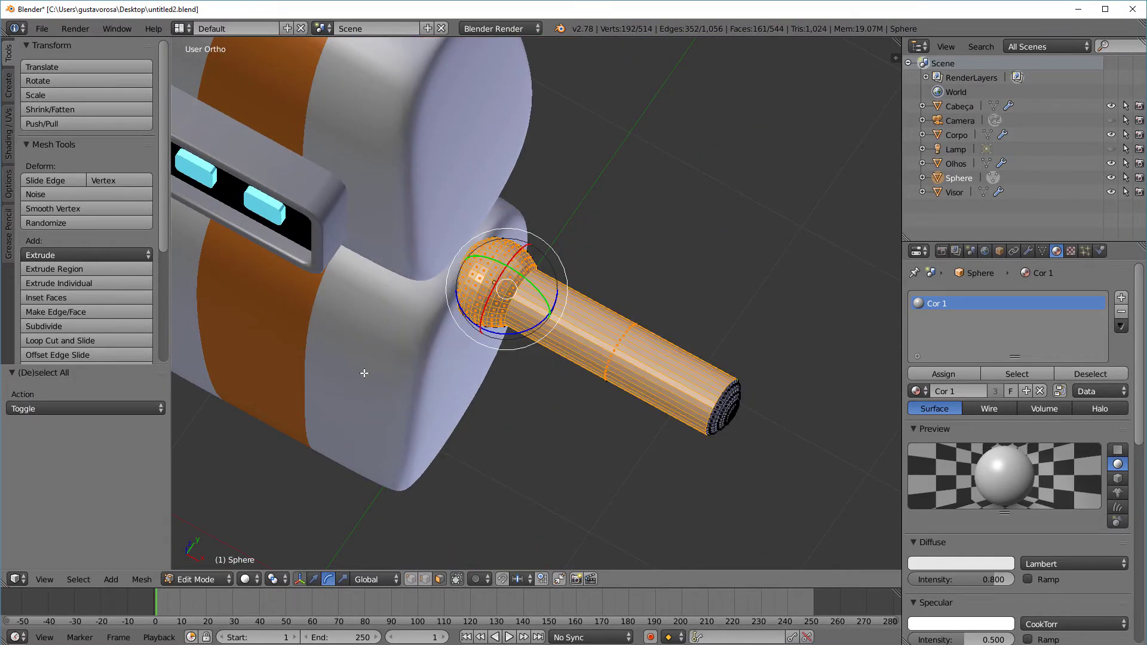
{"action": "middle_click_drag", "start_coordinate": [364, 373], "coordinate": [428, 366]}
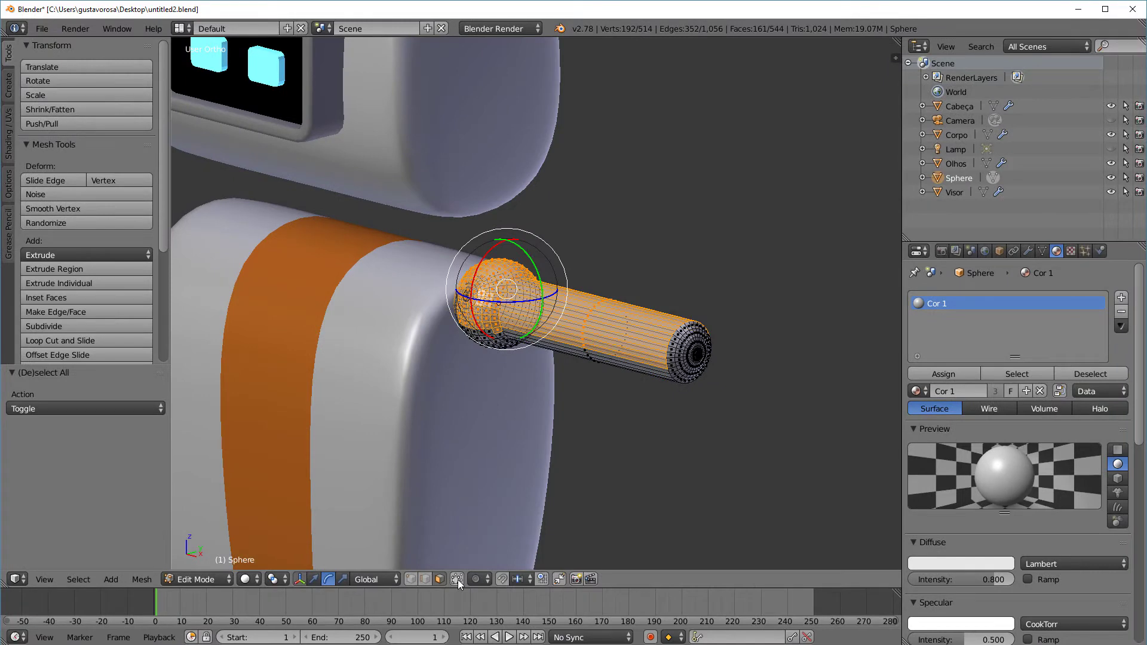
Allow selecting hidden geometry and box-select the whole shoulder sphere's faces, leaving out the arm's cylinder
{"action": "key", "text": "a"}
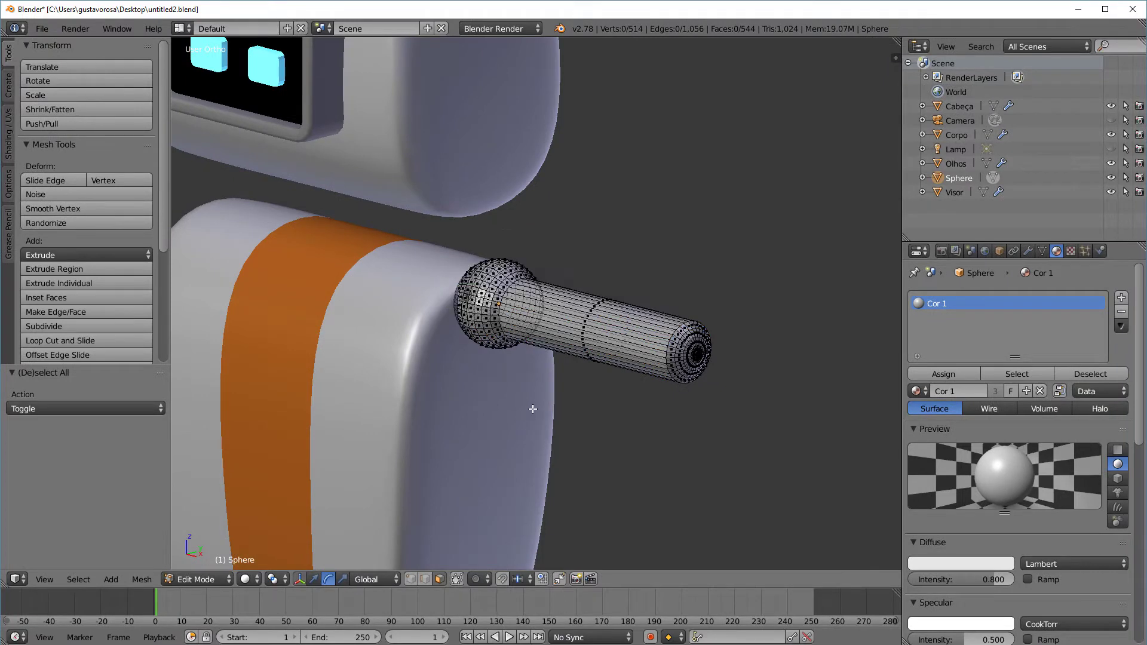
{"action": "middle_click_drag", "start_coordinate": [554, 401], "coordinate": [534, 437]}
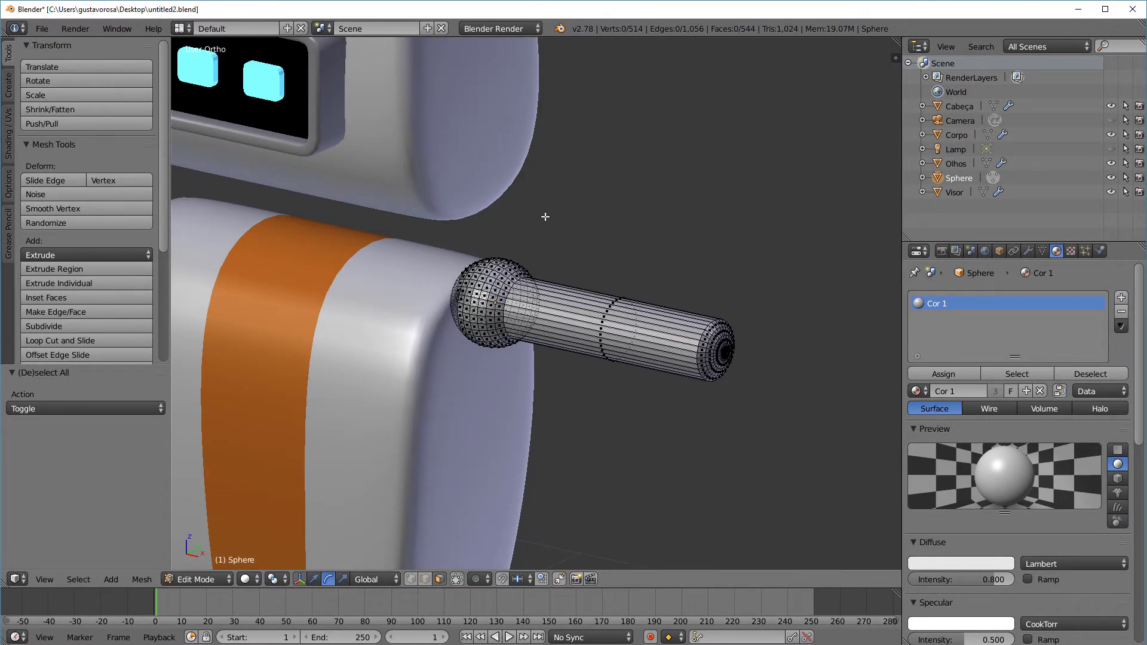
{"action": "key", "text": "b"}
{"action": "left_click_drag", "start_coordinate": [547, 213], "coordinate": [381, 412]}
{"action": "middle_click_drag", "start_coordinate": [381, 413], "coordinate": [542, 309]}
{"action": "key", "text": "a"}
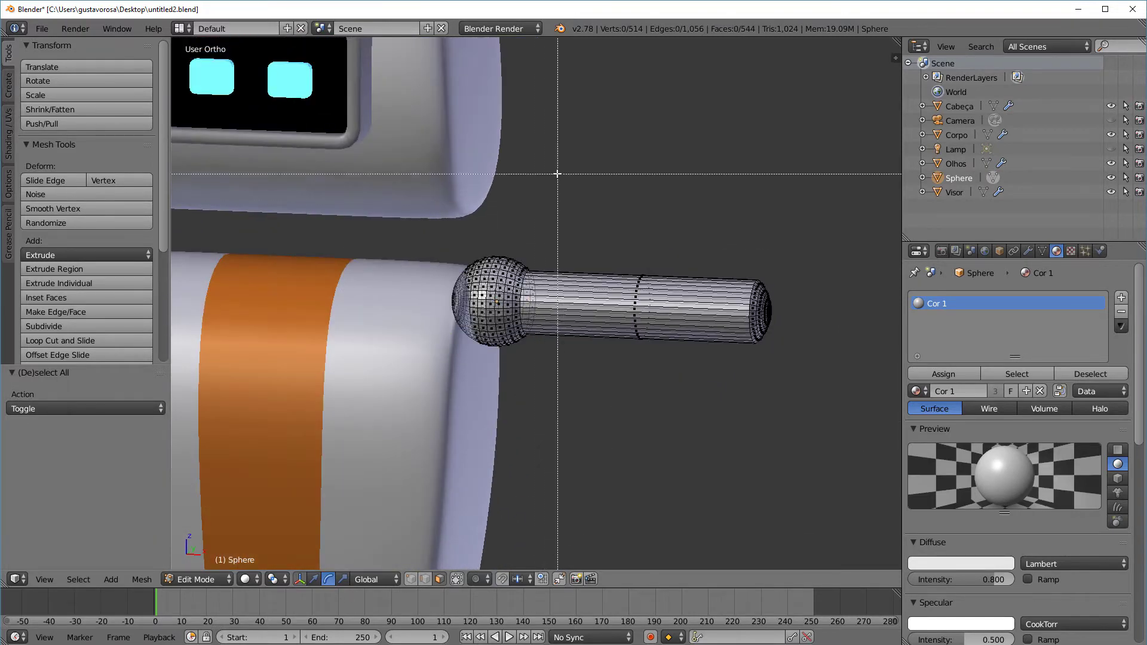
{"action": "left_click_drag", "start_coordinate": [557, 173], "coordinate": [376, 417]}
{"action": "middle_click_drag", "start_coordinate": [528, 367], "coordinate": [610, 358]}
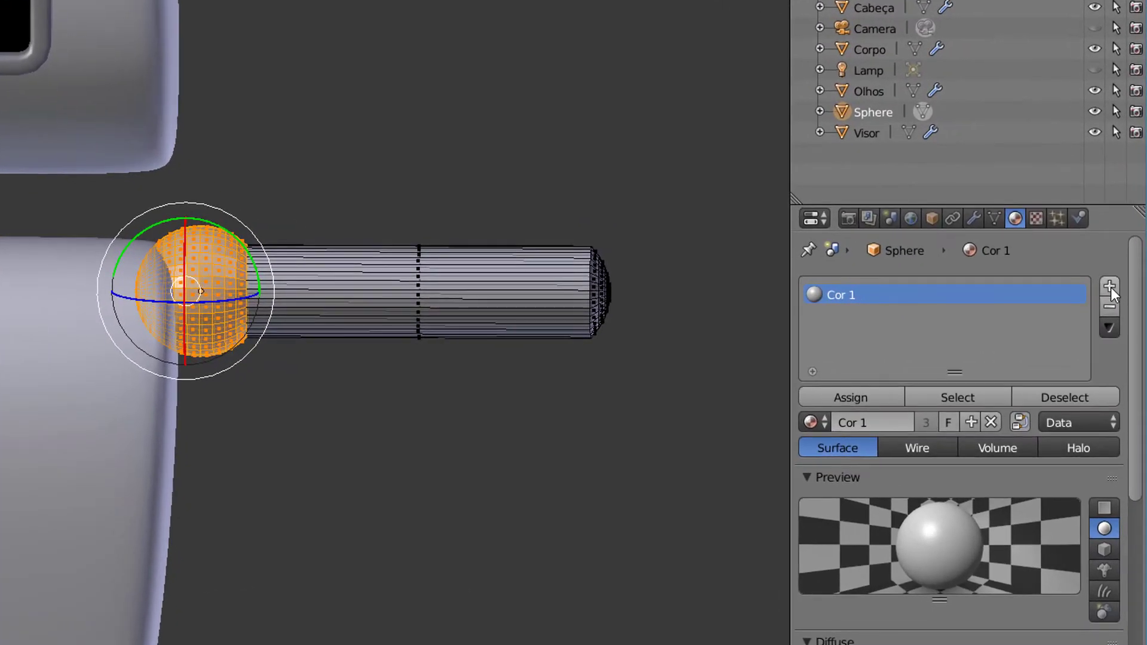
Add a second material slot with the existing Cor 2 material and assign it to the selected shoulder faces
{"action": "left_click", "coordinate": [1112, 290]}
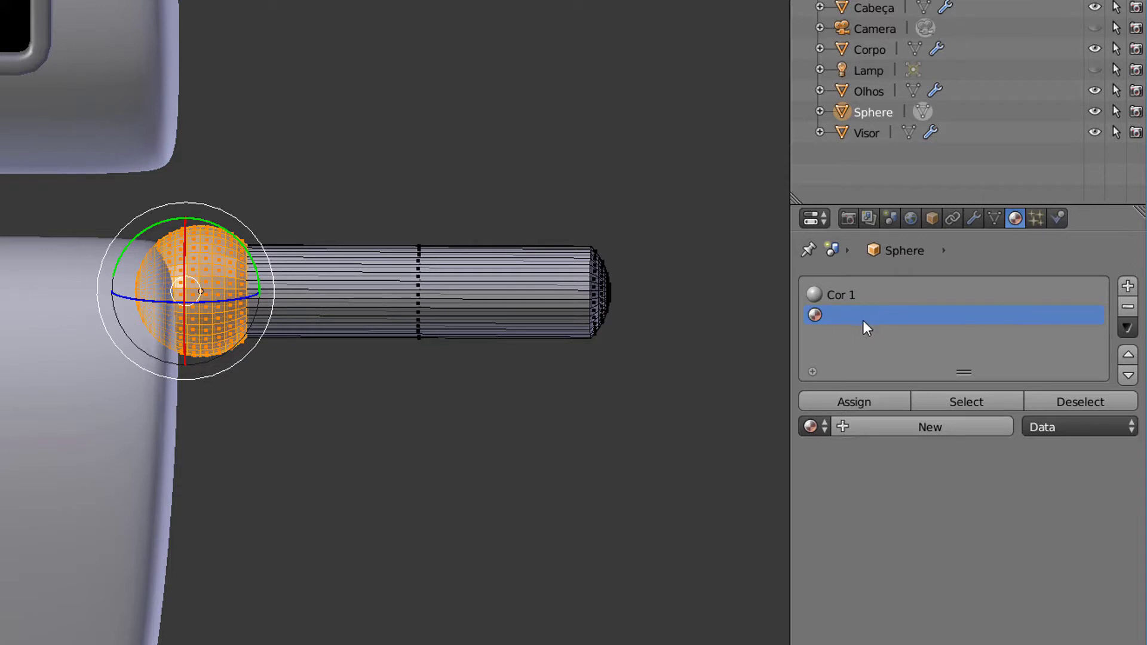
{"action": "left_click", "coordinate": [822, 430]}
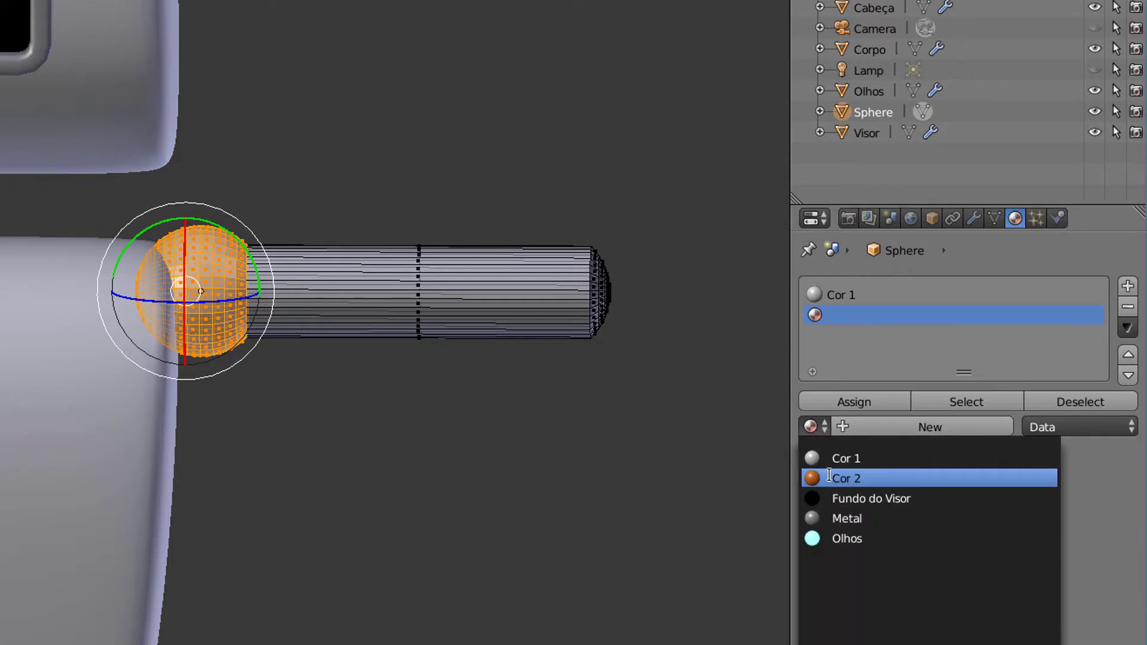
{"action": "left_click", "coordinate": [872, 481]}
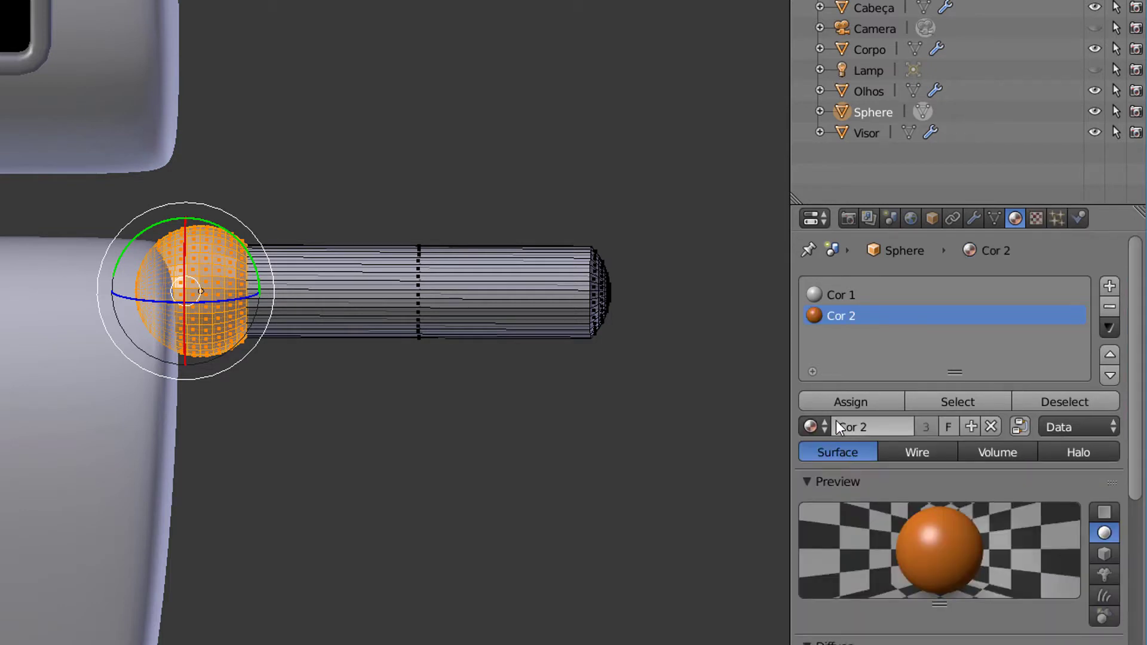
{"action": "left_click", "coordinate": [864, 401]}
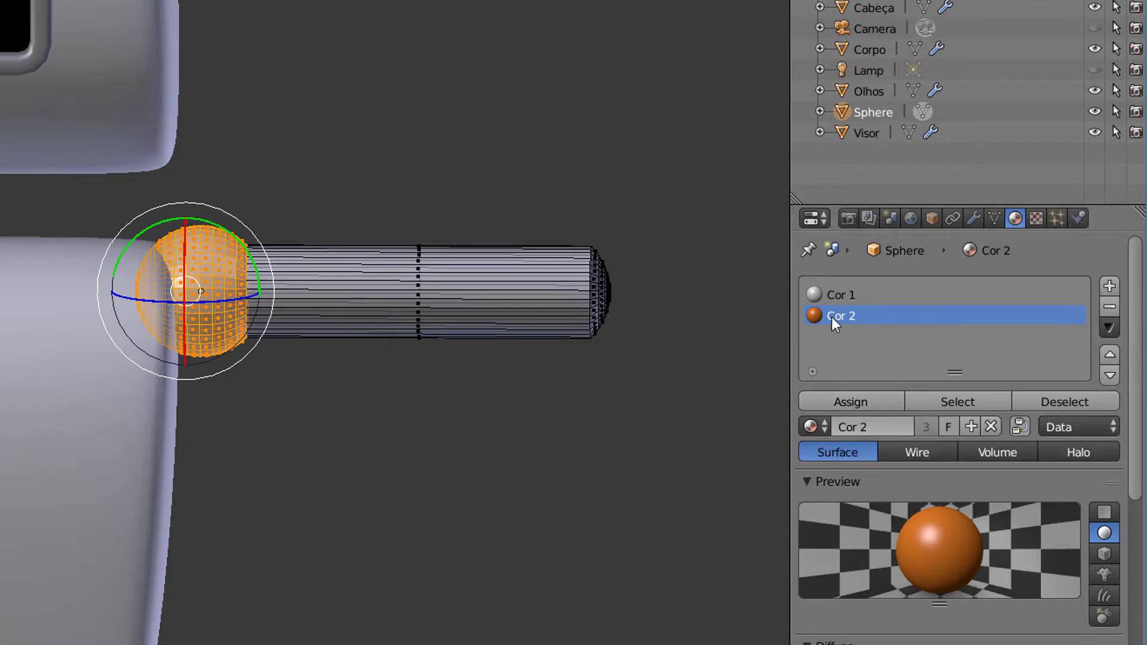
{"action": "left_click", "coordinate": [856, 402]}
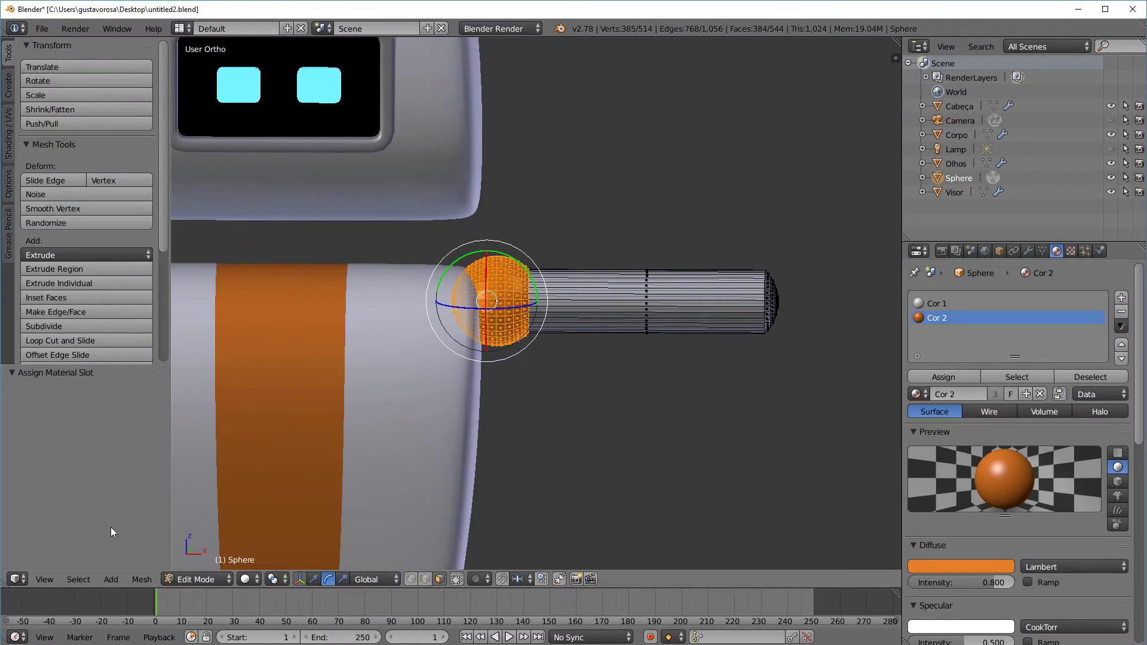
Return to Object Mode and rename the sphere-based arm object as Braço E
{"action": "left_click", "coordinate": [193, 579]}
{"action": "left_click", "coordinate": [212, 562]}
{"action": "scroll", "coordinate": [571, 404], "scroll_direction": "down", "scroll_amount": 5}
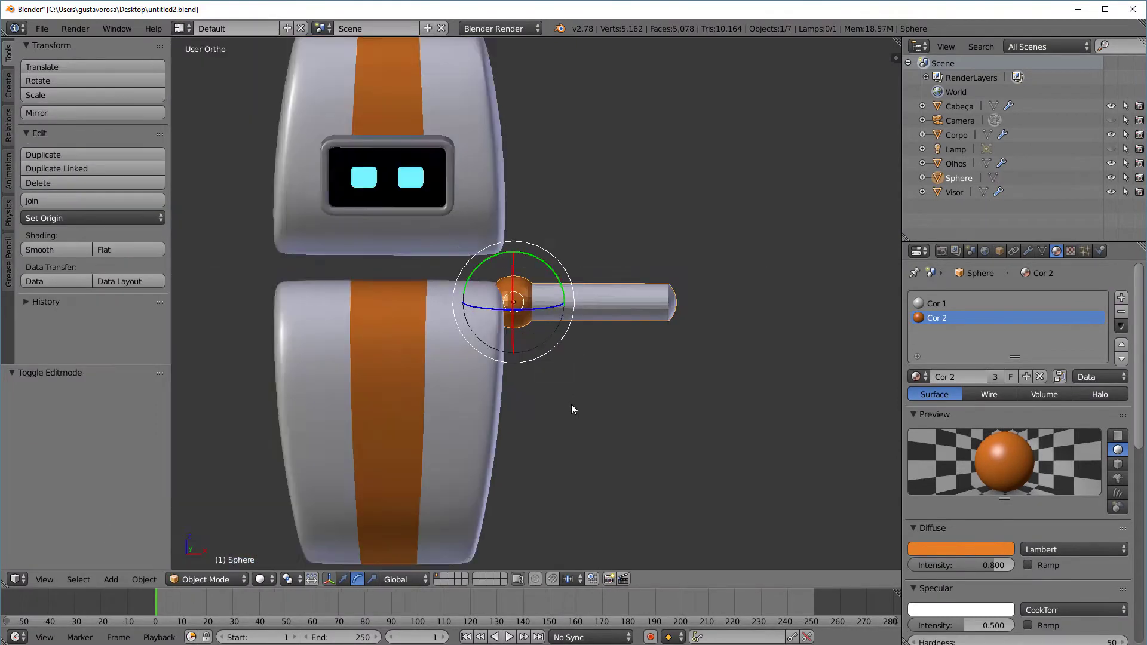
{"action": "key", "text": "KP_1"}
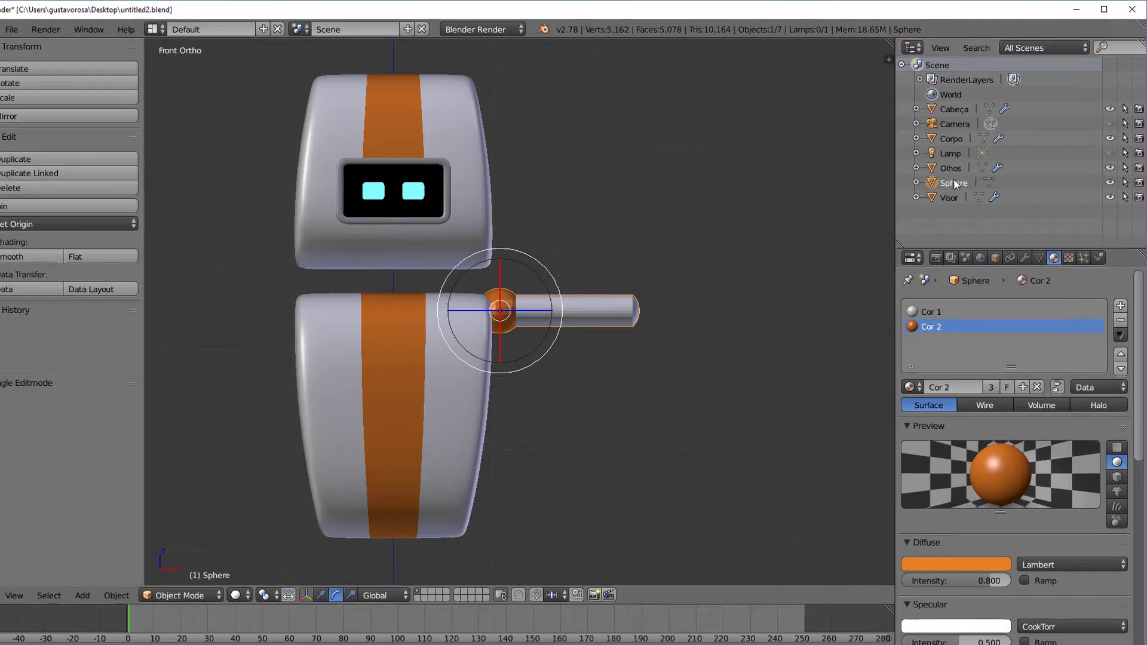
{"action": "double_click", "coordinate": [959, 177]}
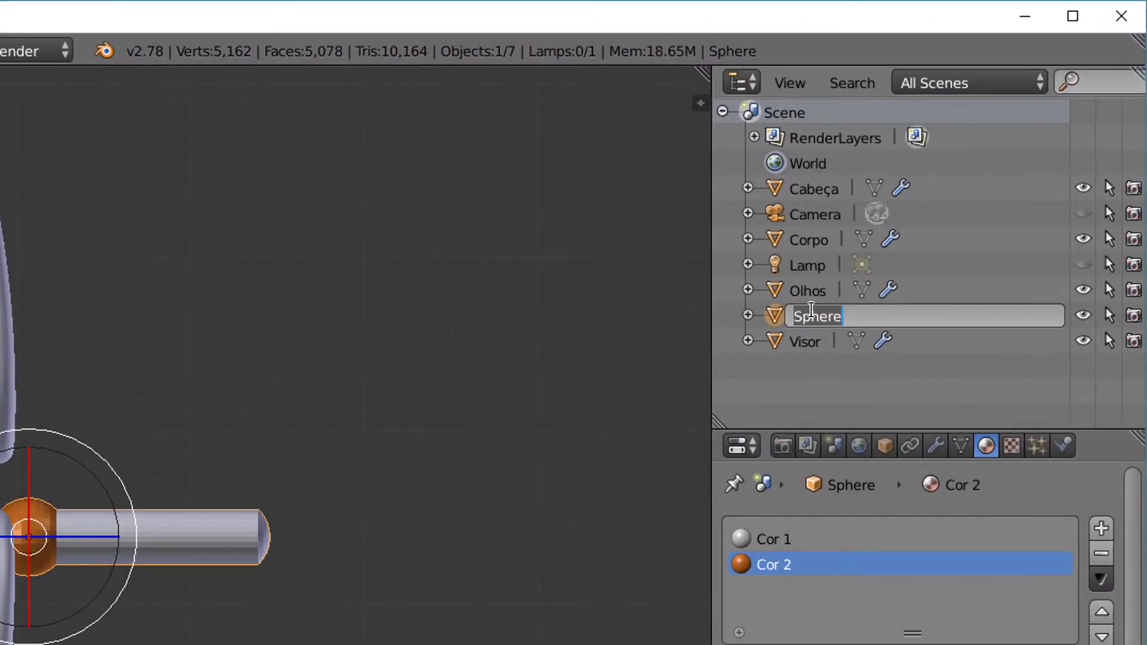
{"action": "type", "text": "Braço E"}
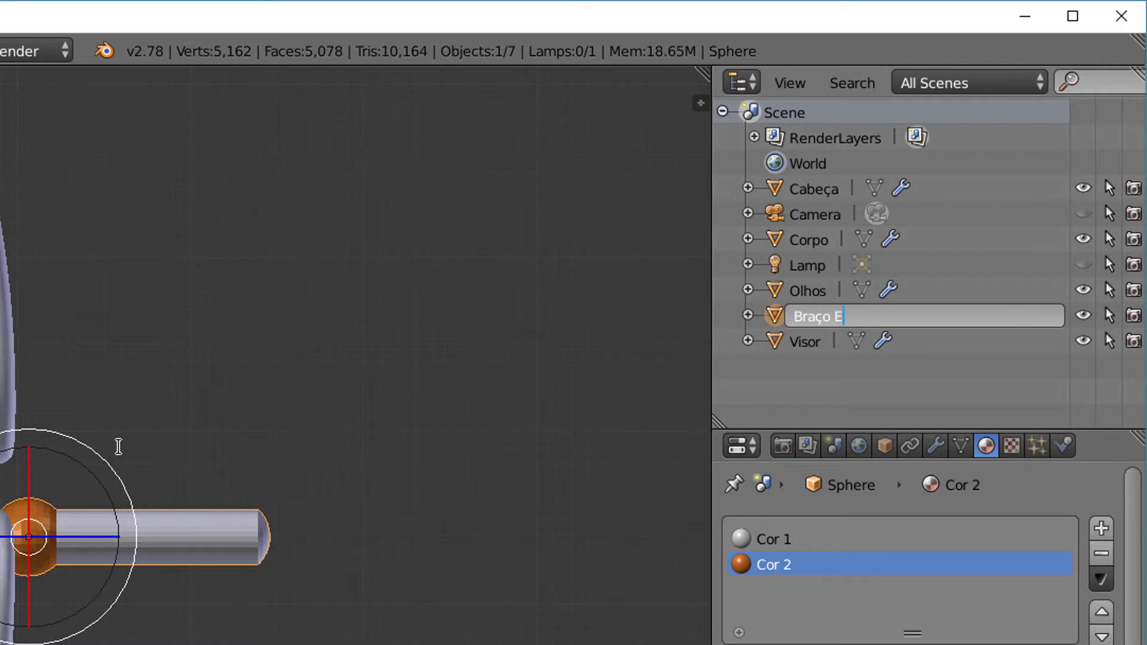
{"action": "key", "text": "Return"}
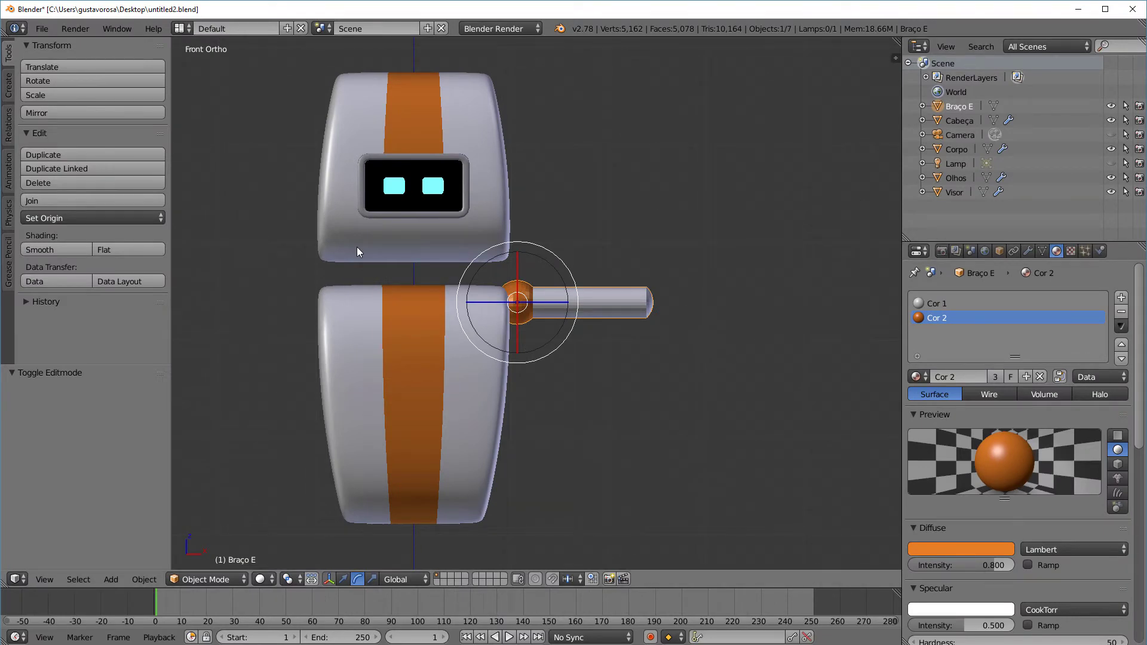
Apply smooth shading to the whole Braço E object, covering the shoulder sphere and the cylinder
{"action": "scroll", "coordinate": [508, 314], "scroll_direction": "up", "scroll_amount": 1}
{"action": "middle_click_drag", "start_coordinate": [623, 319], "coordinate": [546, 351], "text": "shift"}
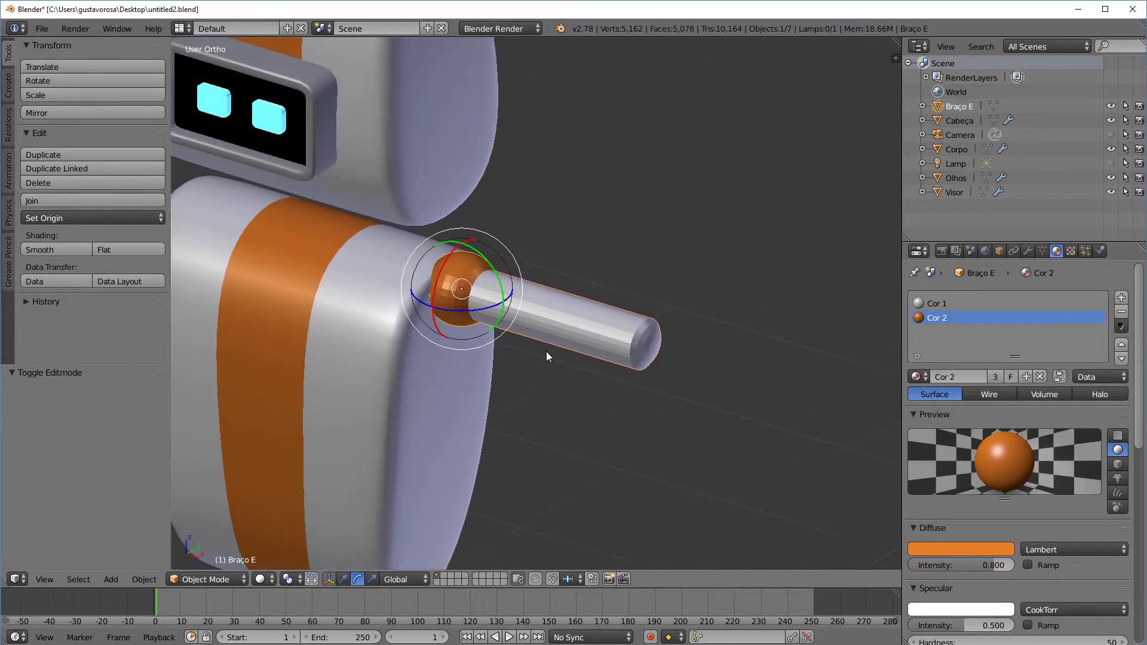
{"action": "scroll", "coordinate": [546, 352], "scroll_direction": "up", "scroll_amount": 2}
{"action": "scroll", "coordinate": [431, 270], "scroll_direction": "up", "scroll_amount": 1}
{"action": "middle_click_drag", "start_coordinate": [432, 270], "coordinate": [474, 217]}
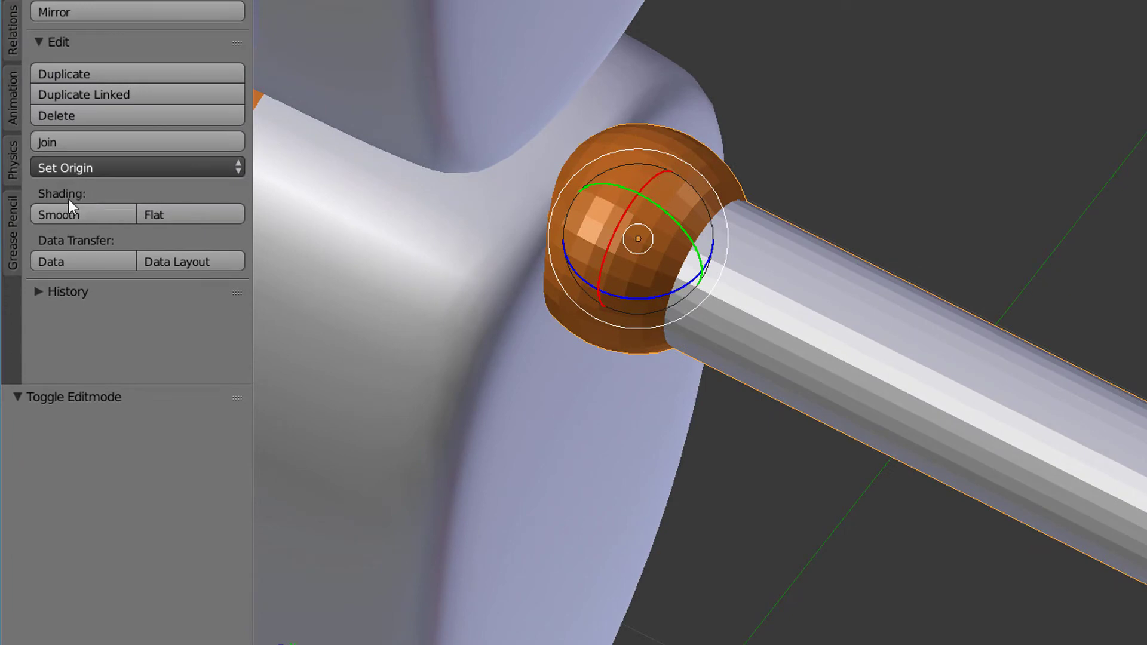
{"action": "left_click", "coordinate": [70, 215]}
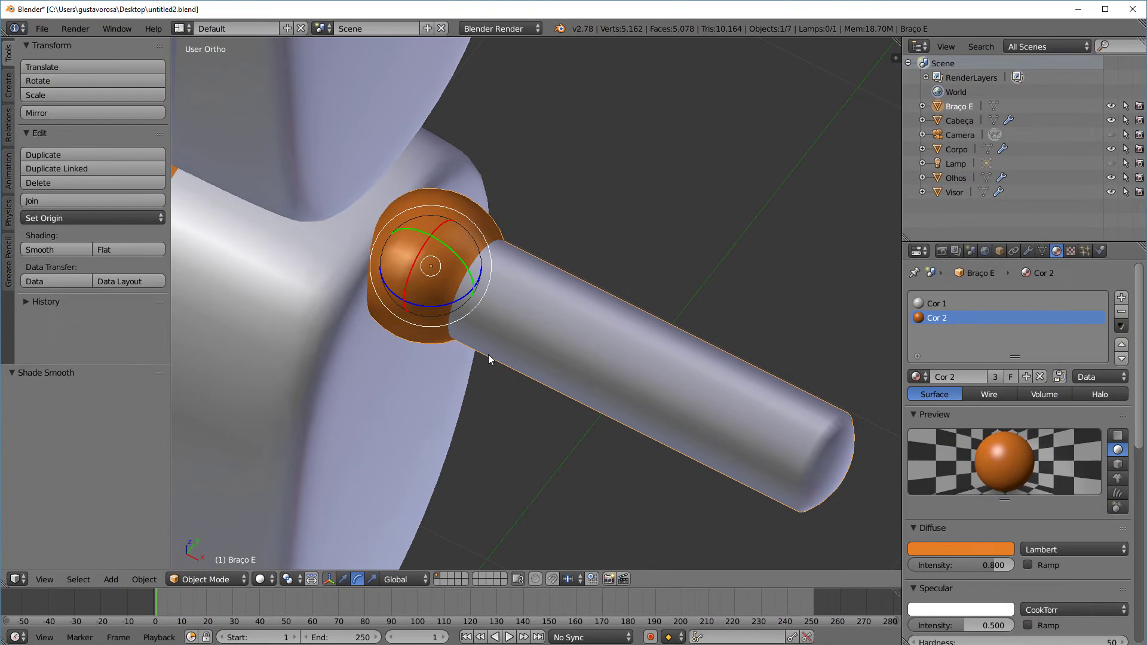
Hide the 3D transform manipulator so the arm's shoulder joint is unobstructed
{"action": "middle_click_drag", "start_coordinate": [523, 357], "coordinate": [519, 335]}
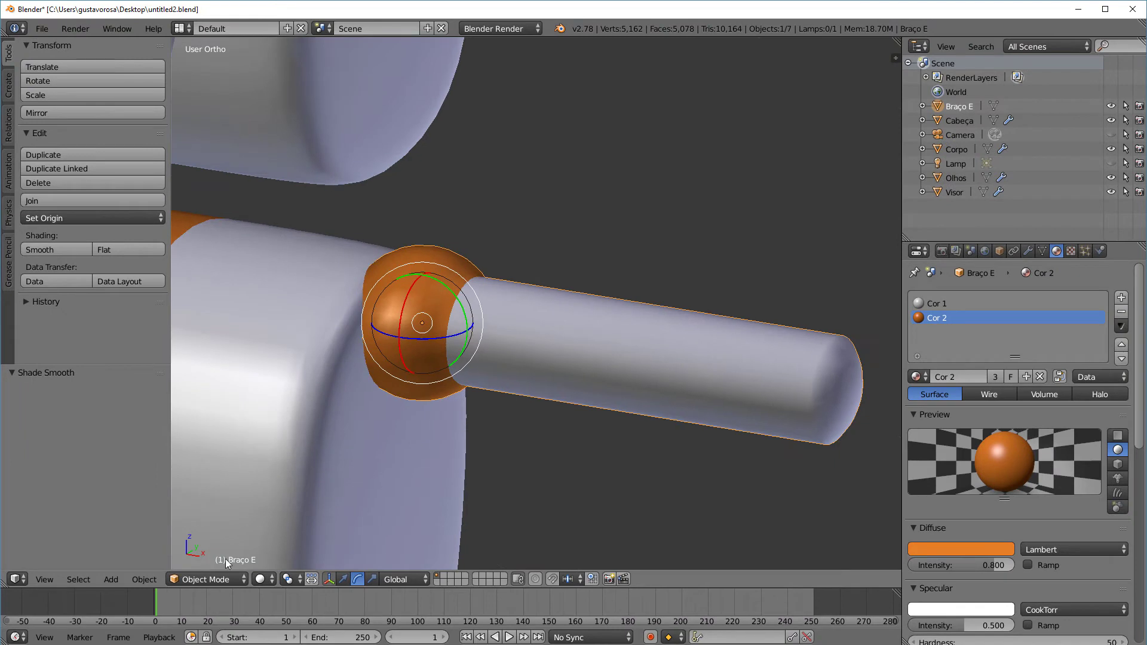
{"action": "left_click", "coordinate": [329, 579]}
{"action": "middle_click_drag", "start_coordinate": [452, 372], "coordinate": [461, 317]}
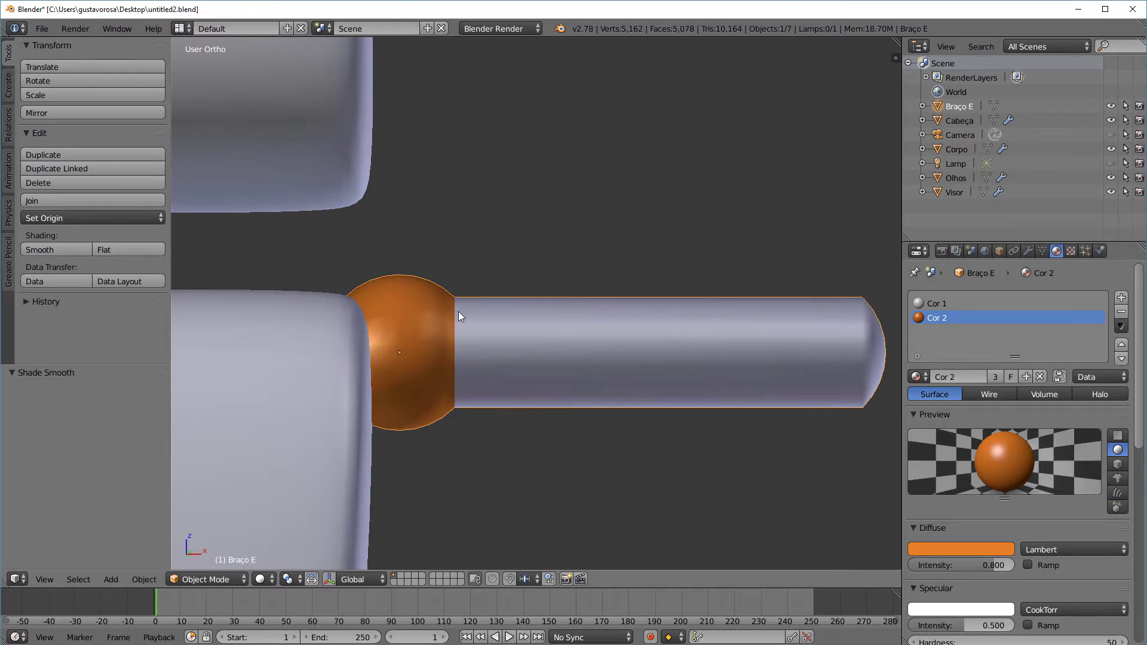
Add an Edge Split modifier to Braço E to sharpen the edges of its smooth shading
{"action": "middle_click_drag", "start_coordinate": [480, 277], "coordinate": [447, 292]}
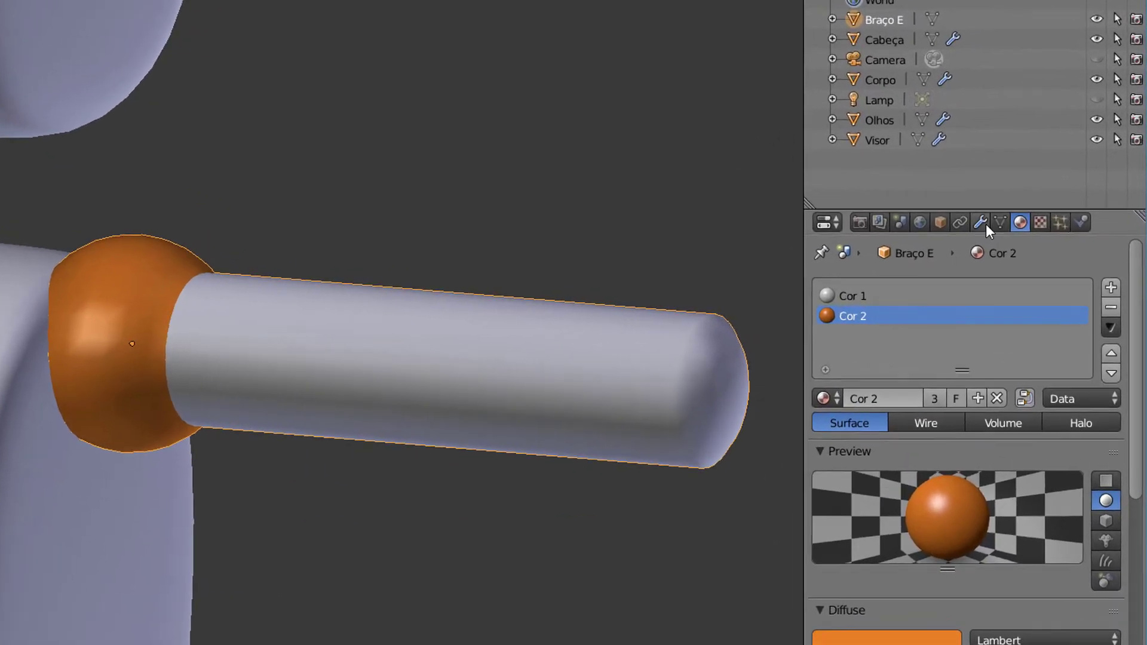
{"action": "left_click", "coordinate": [978, 222]}
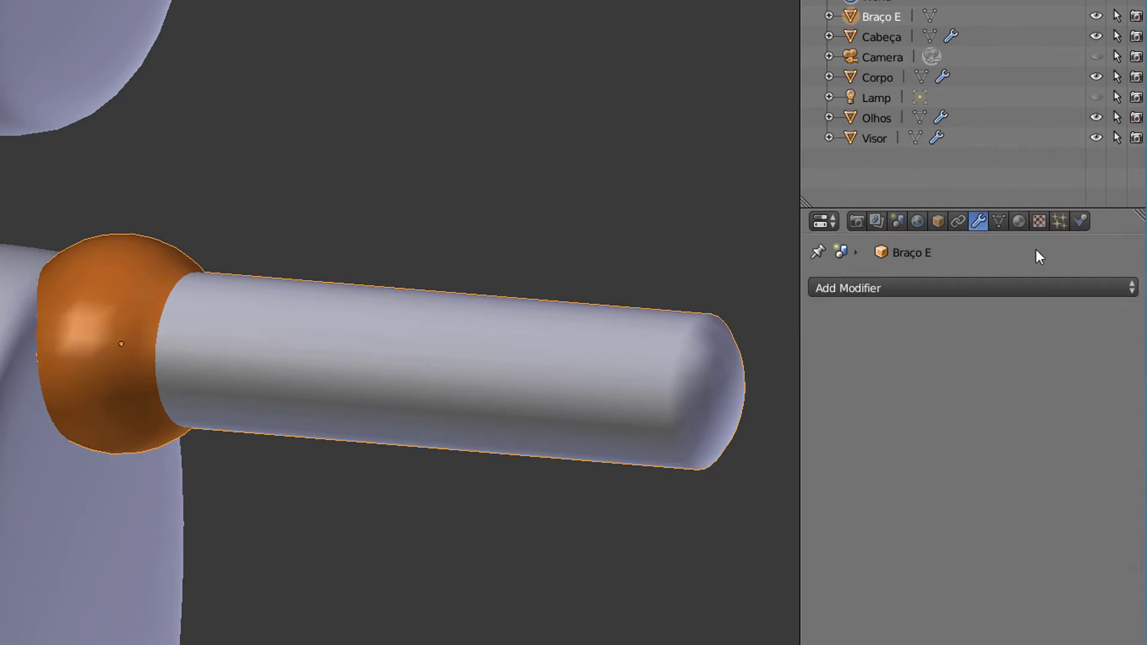
{"action": "left_click", "coordinate": [981, 288]}
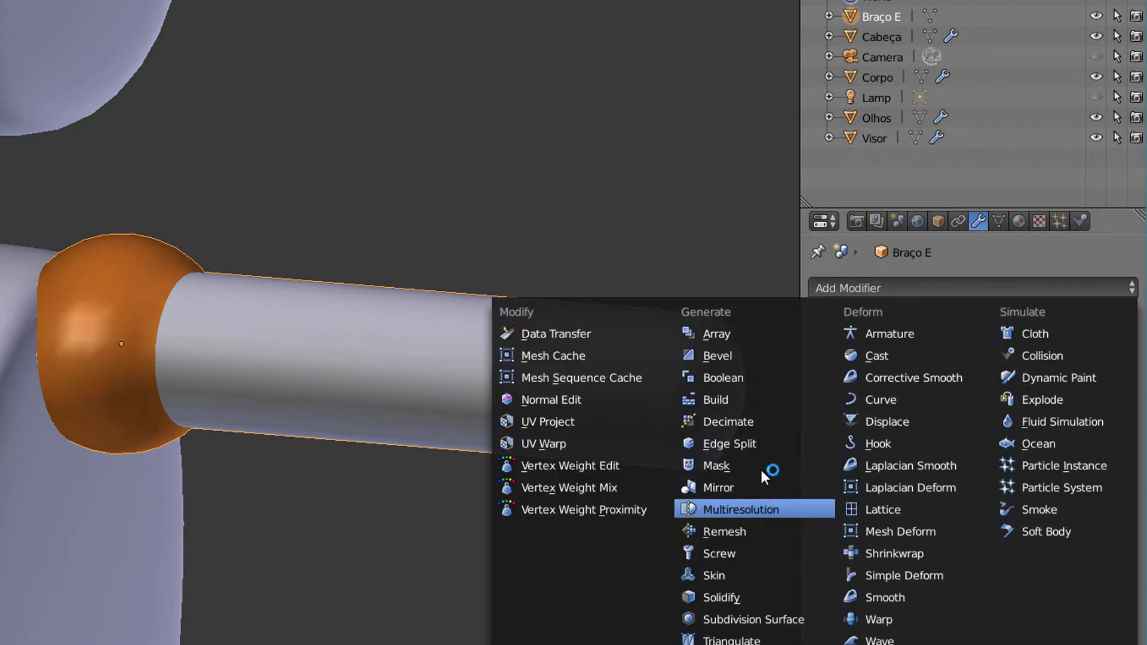
{"action": "left_click", "coordinate": [754, 444]}
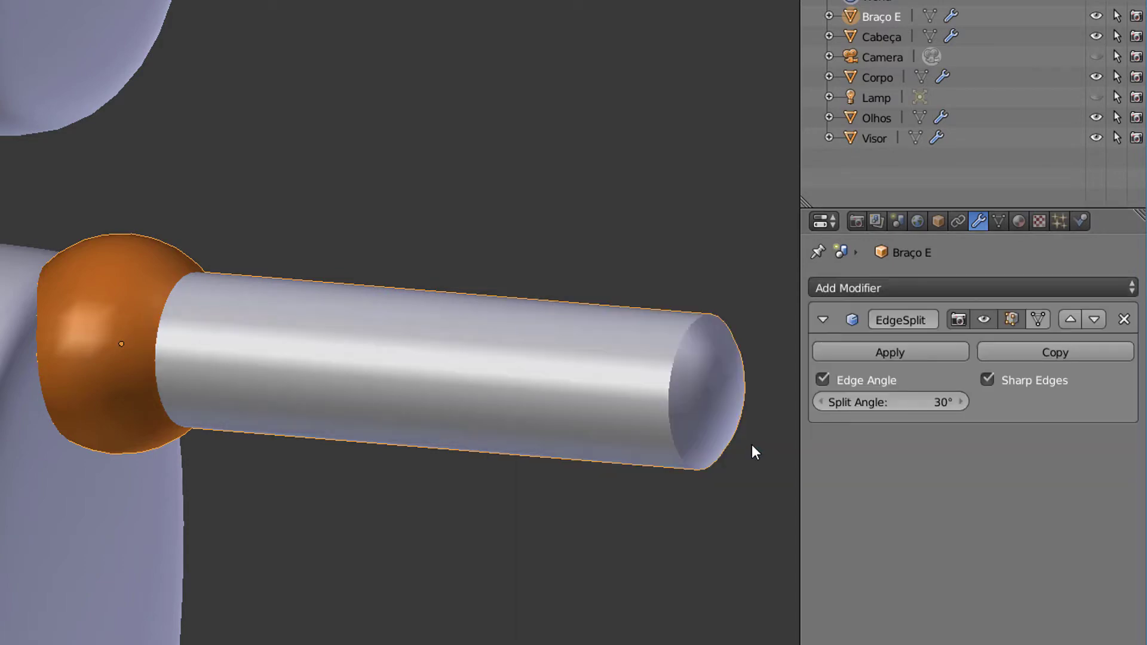
Examine the arm's shading at the shoulder joint and the rounded tip from several angles
{"action": "middle_click_drag", "start_coordinate": [177, 281], "coordinate": [169, 315]}
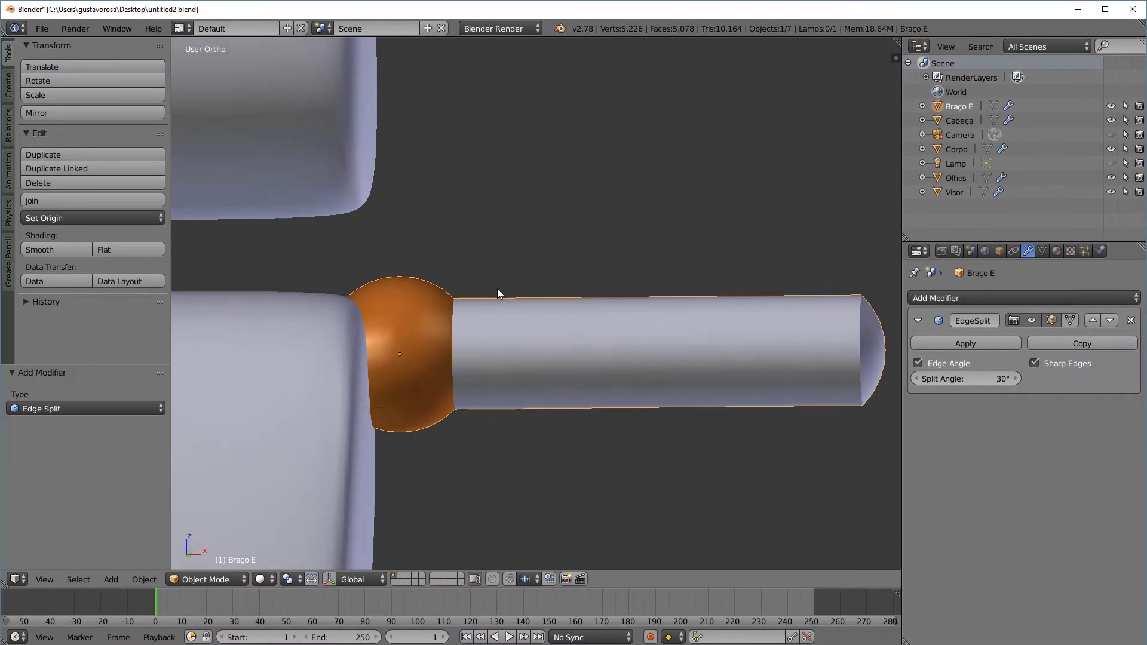
{"action": "middle_click_drag", "start_coordinate": [454, 320], "coordinate": [466, 342]}
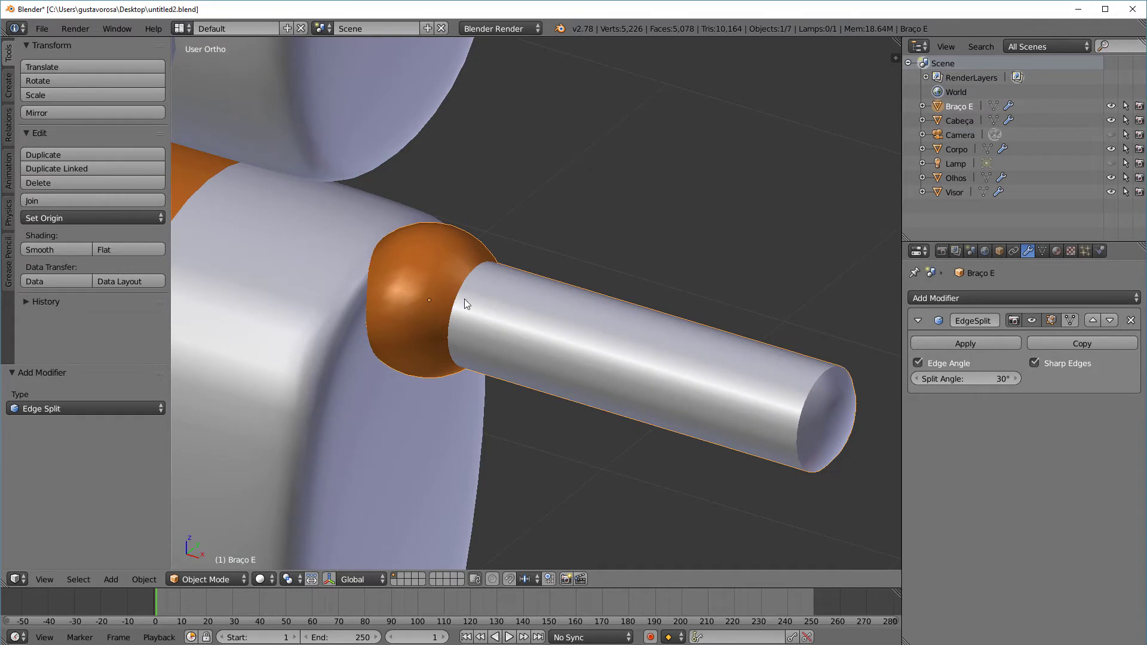
{"action": "middle_click_drag", "start_coordinate": [471, 272], "coordinate": [528, 253]}
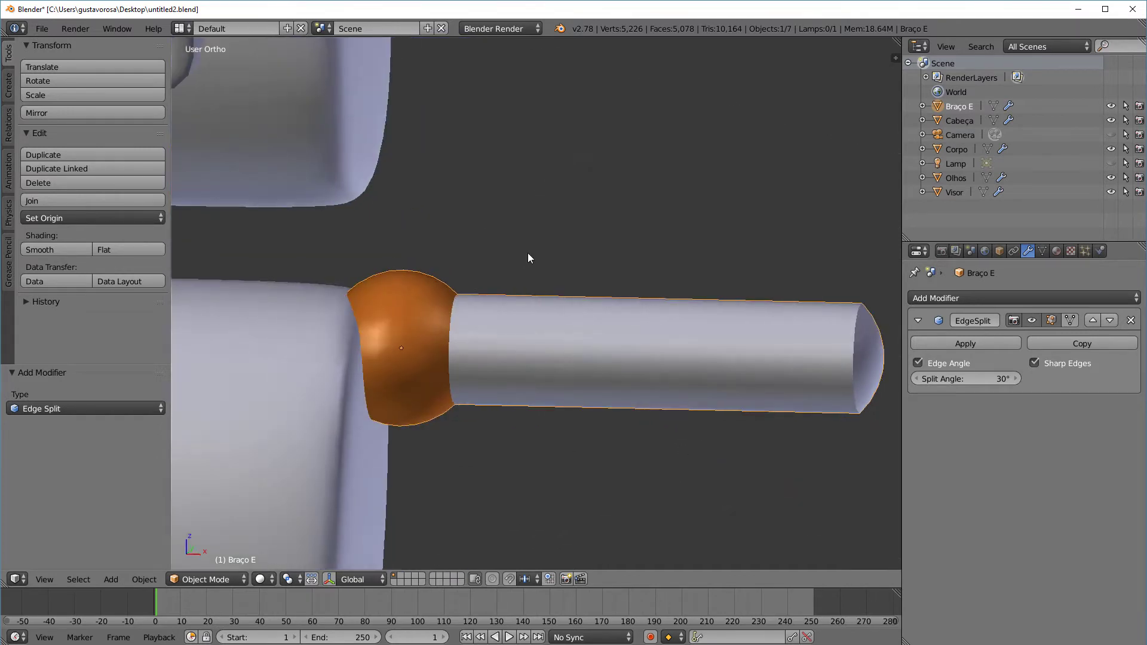
{"action": "scroll", "coordinate": [433, 314], "scroll_direction": "up", "scroll_amount": 6}
{"action": "scroll", "coordinate": [367, 297], "scroll_direction": "down", "scroll_amount": 5}
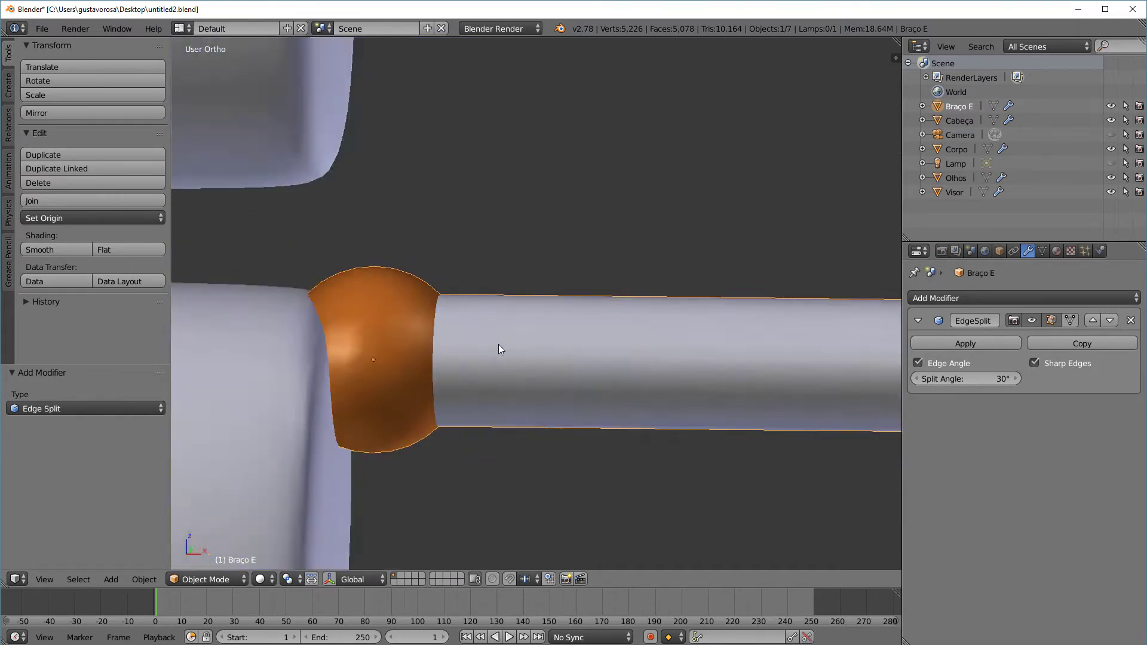
{"action": "middle_click_drag", "start_coordinate": [715, 367], "coordinate": [714, 355]}
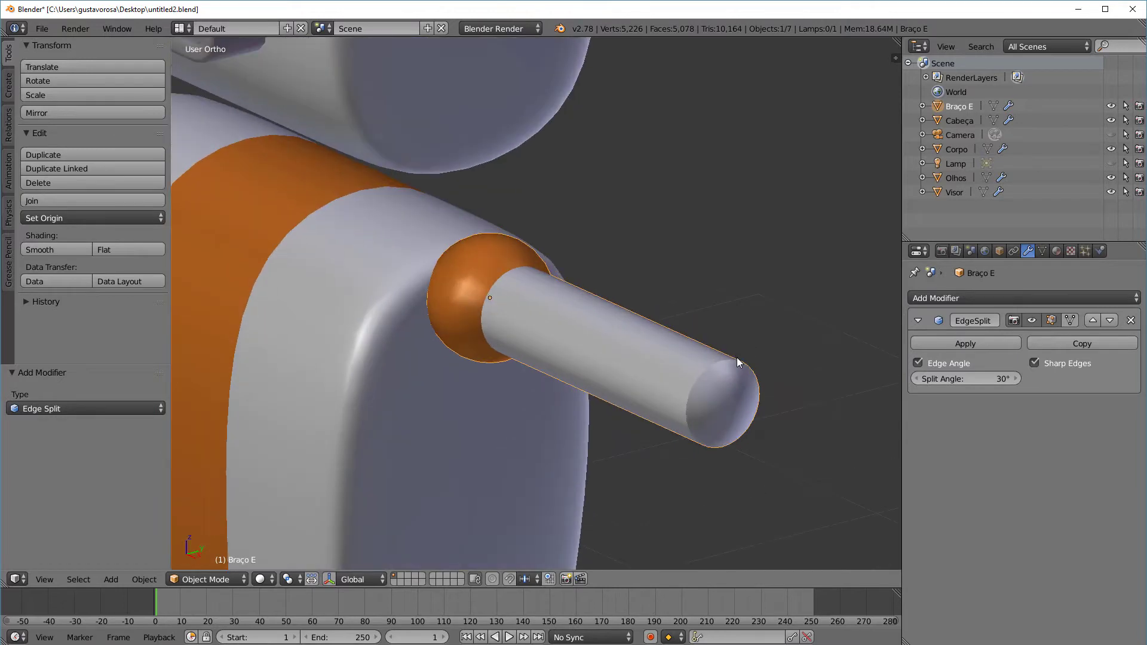
{"action": "middle_click_drag", "start_coordinate": [595, 423], "coordinate": [629, 424]}
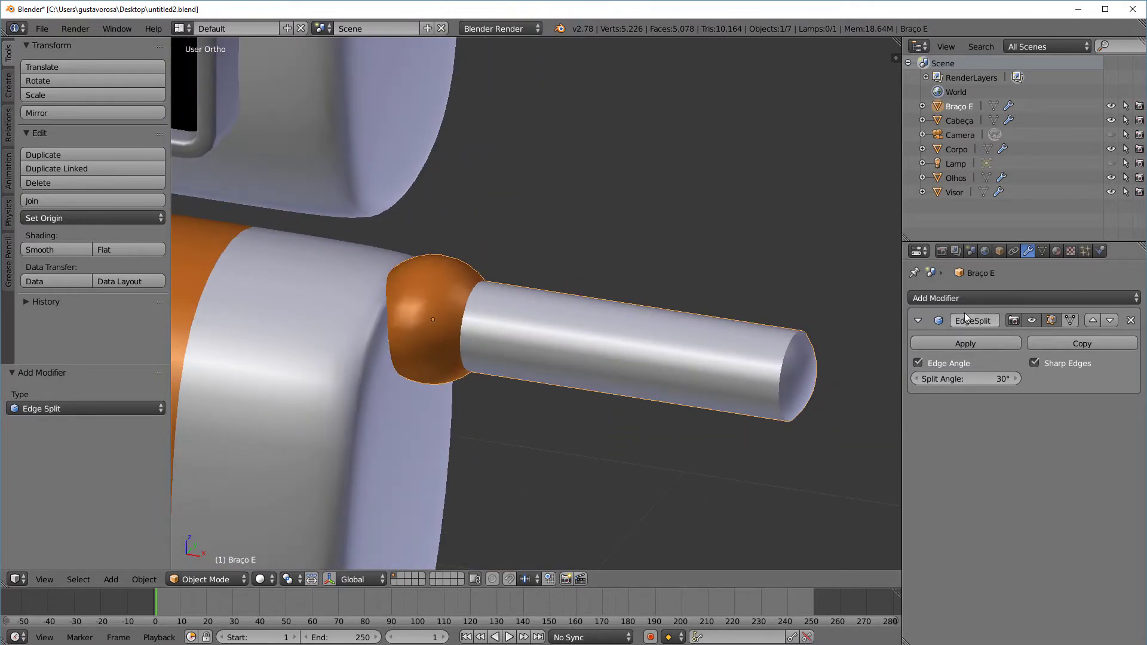
{"action": "scroll", "coordinate": [432, 306], "scroll_direction": "up", "scroll_amount": 2}
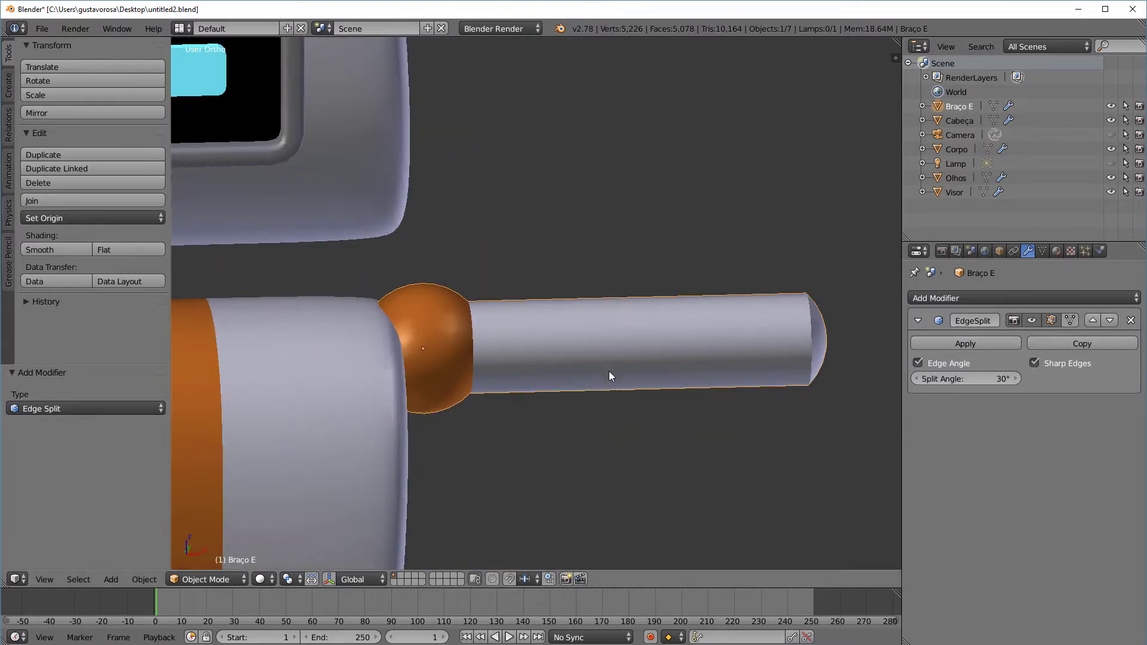
{"action": "middle_click_drag", "start_coordinate": [608, 371], "coordinate": [564, 382]}
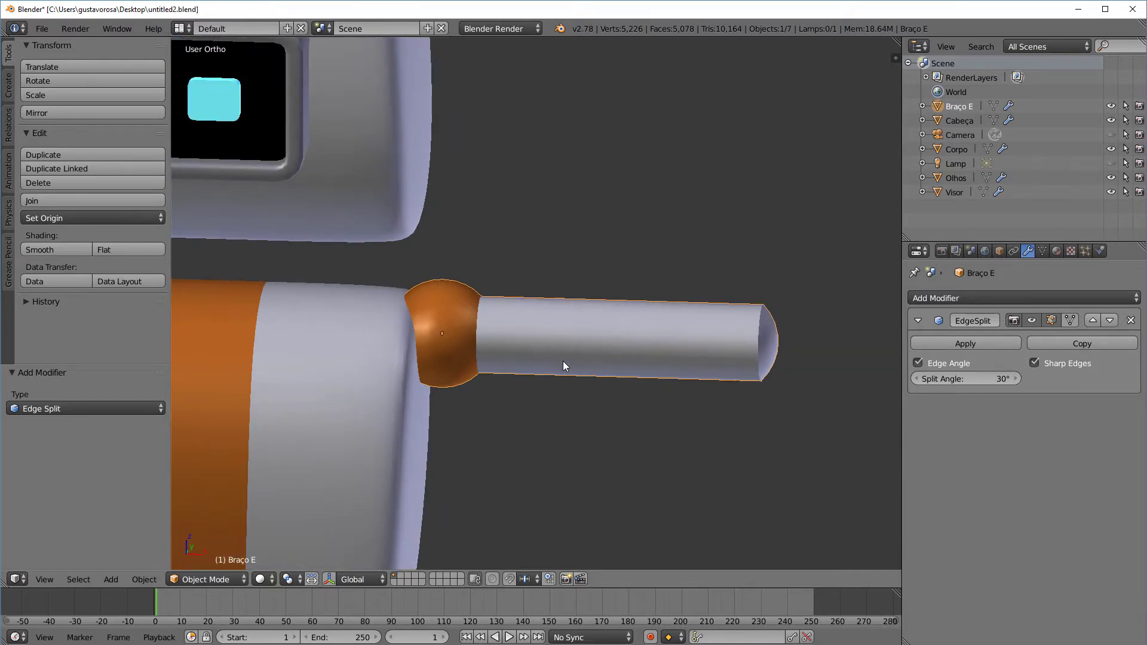
Duplicate Braço E and move the copy about 1.37 units along the global X axis, placing its sphere at the arm's outer end
{"action": "key", "text": "KP_1"}
{"action": "scroll", "coordinate": [574, 360], "scroll_direction": "down", "scroll_amount": 3}
{"action": "scroll", "coordinate": [583, 359], "scroll_direction": "up", "scroll_amount": 1}
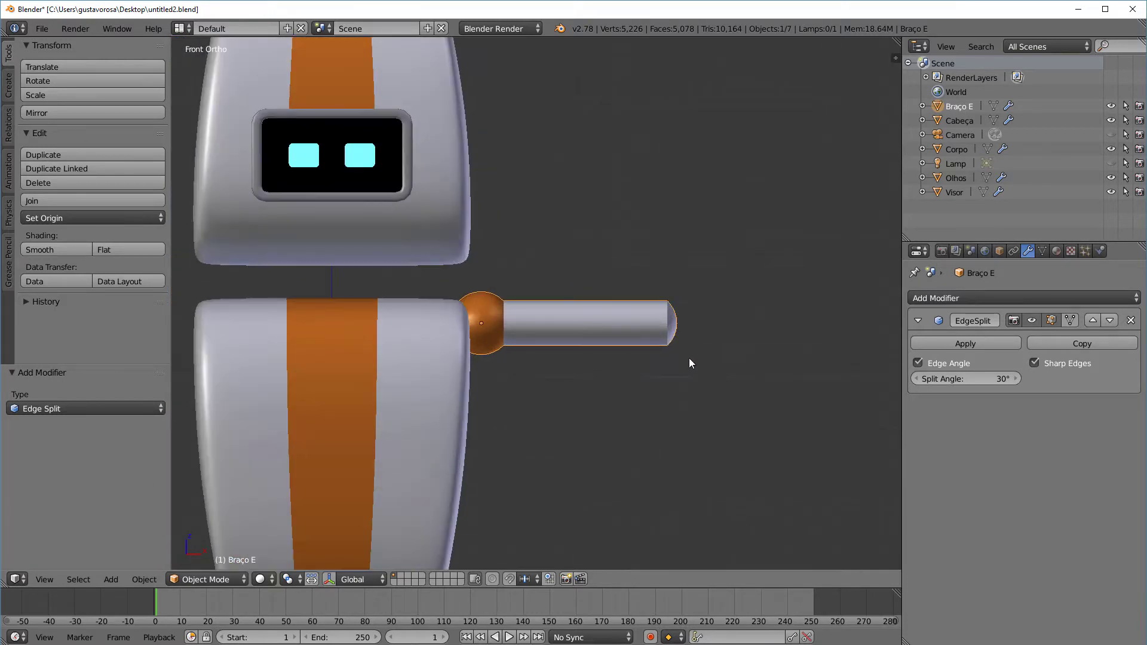
{"action": "middle_click_drag", "start_coordinate": [689, 357], "coordinate": [587, 340], "text": "shift"}
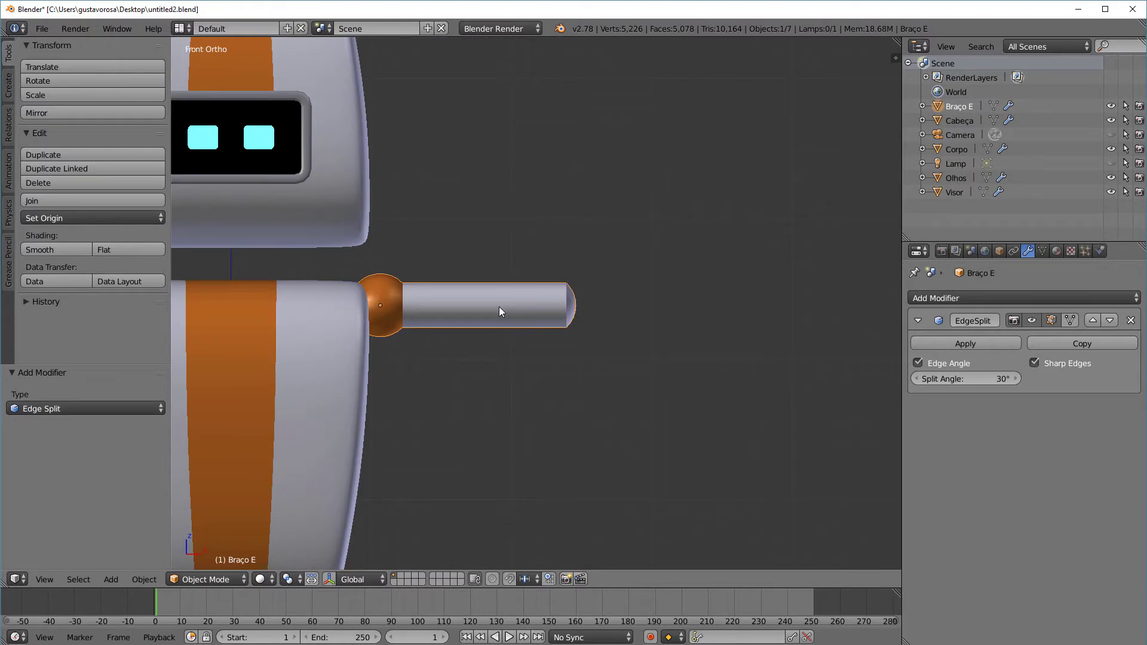
{"action": "key", "text": "shift+d"}
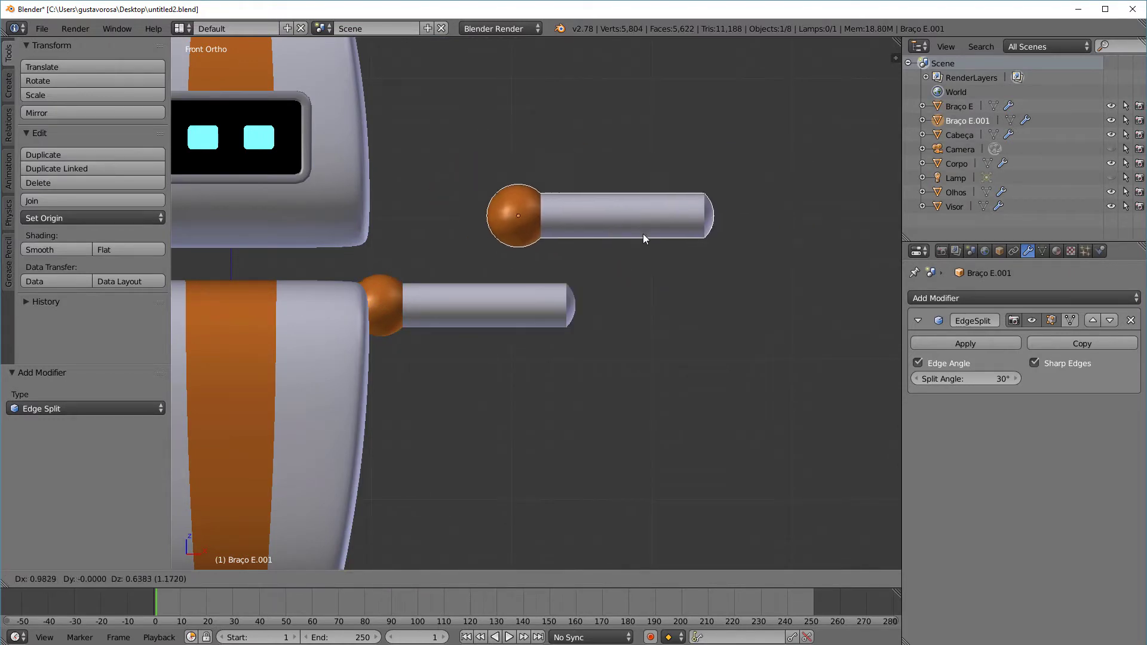
{"action": "key", "text": "x"}
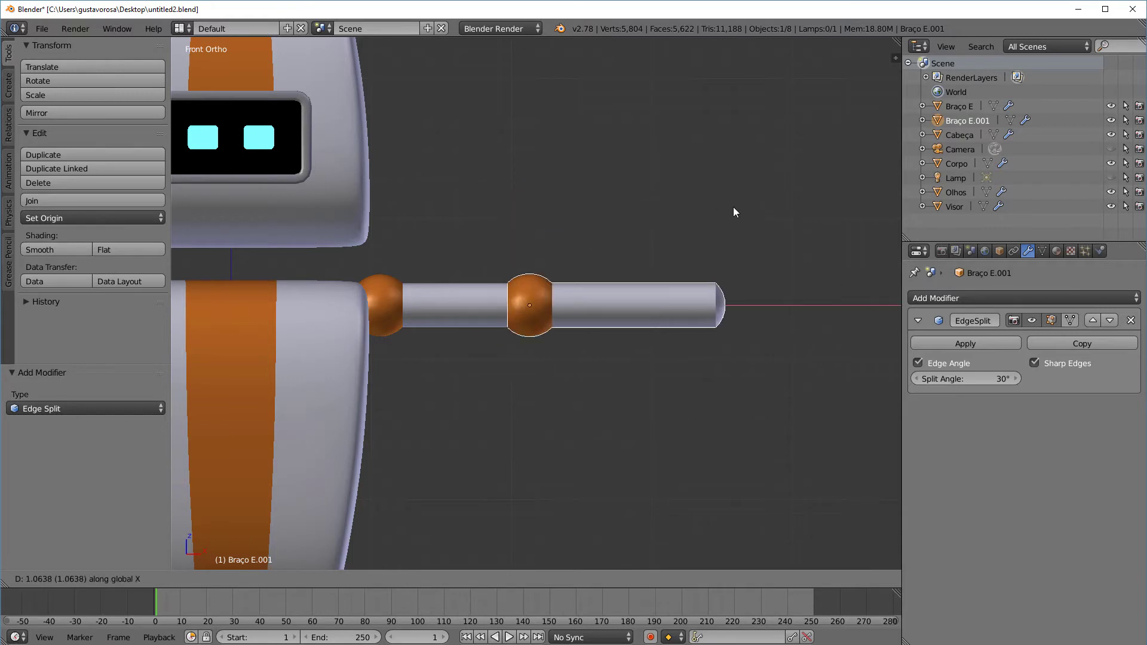
{"action": "left_click", "coordinate": [692, 211]}
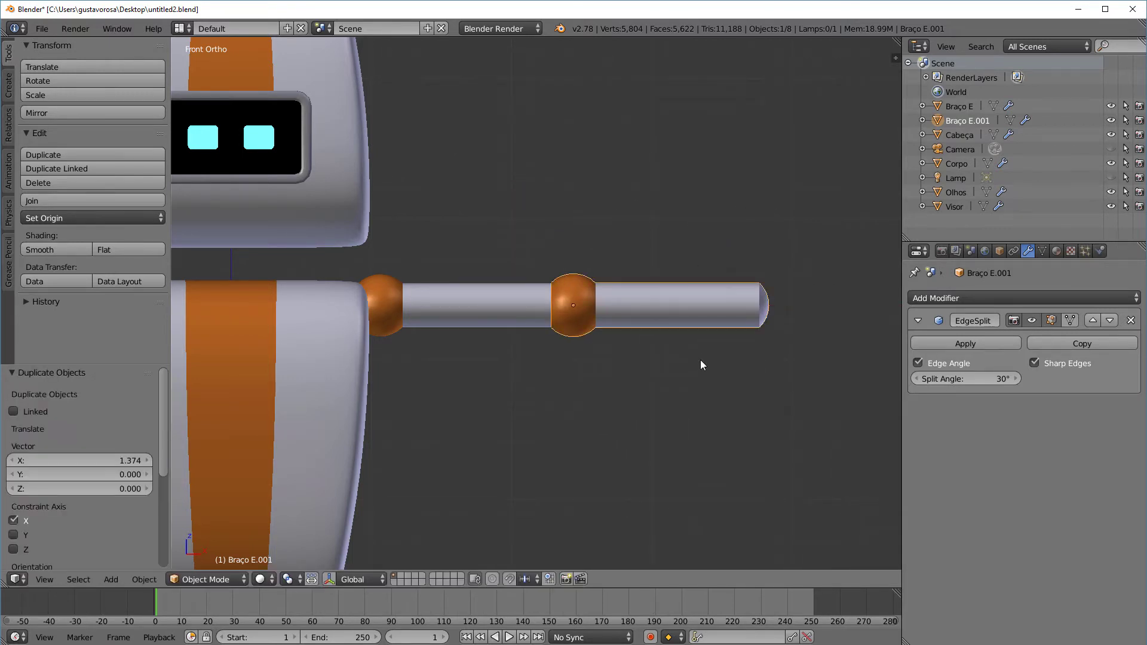
Rename the duplicated arm segment as Antebraço E
{"action": "scroll", "coordinate": [701, 360], "scroll_direction": "down", "scroll_amount": 2}
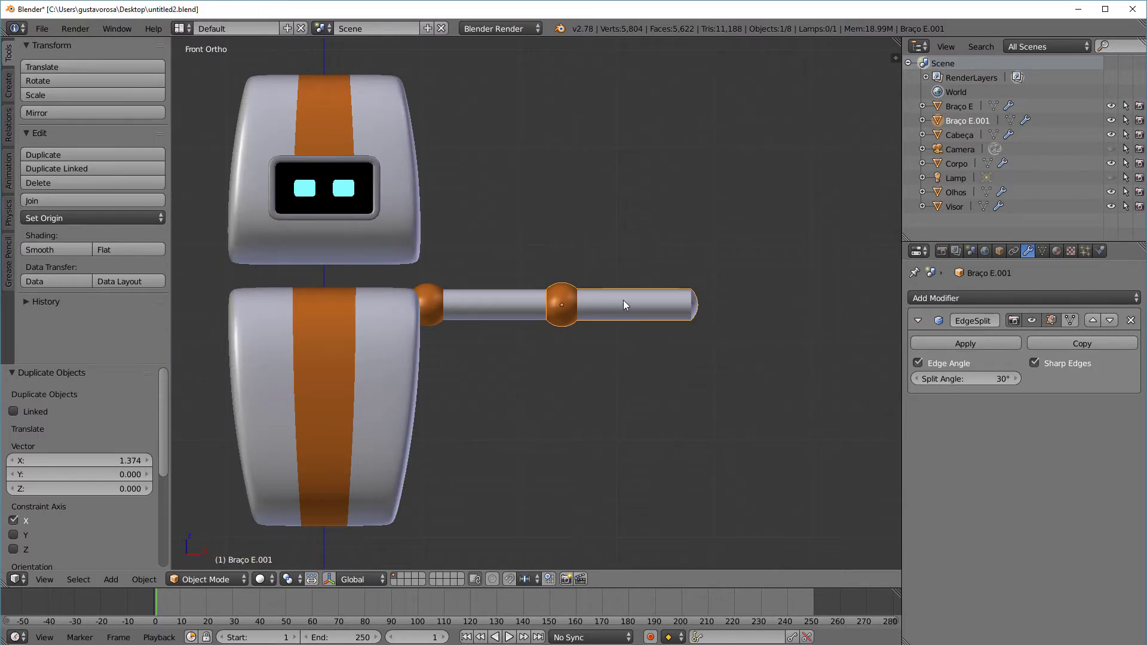
{"action": "middle_click_drag", "start_coordinate": [622, 302], "coordinate": [679, 339]}
{"action": "key", "text": "KP_1"}
{"action": "double_click", "coordinate": [962, 118]}
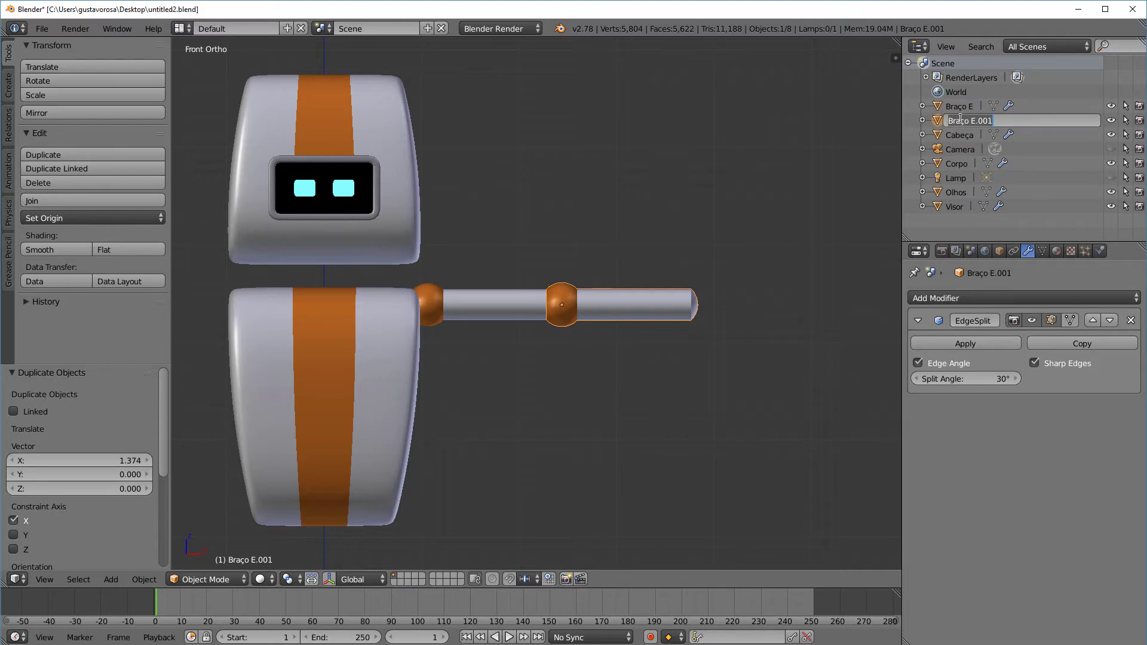
{"action": "type", "text": "A"}
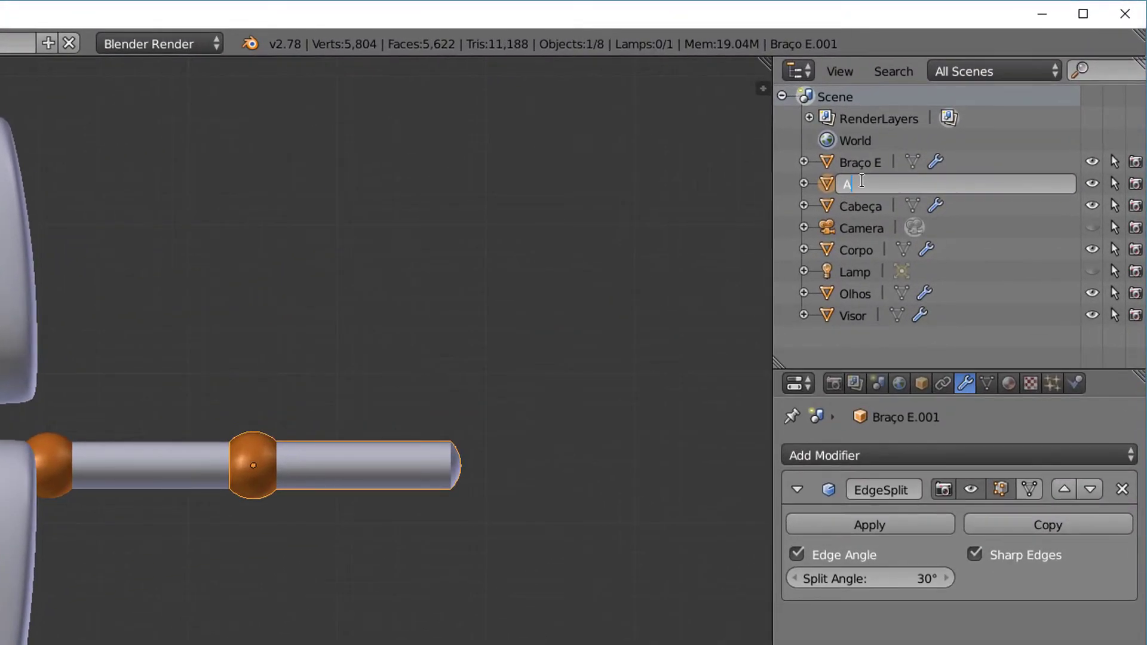
{"action": "type", "text": "ntebraço #"}
{"action": "key", "text": "BackSpace"}
{"action": "type", "text": "E"}
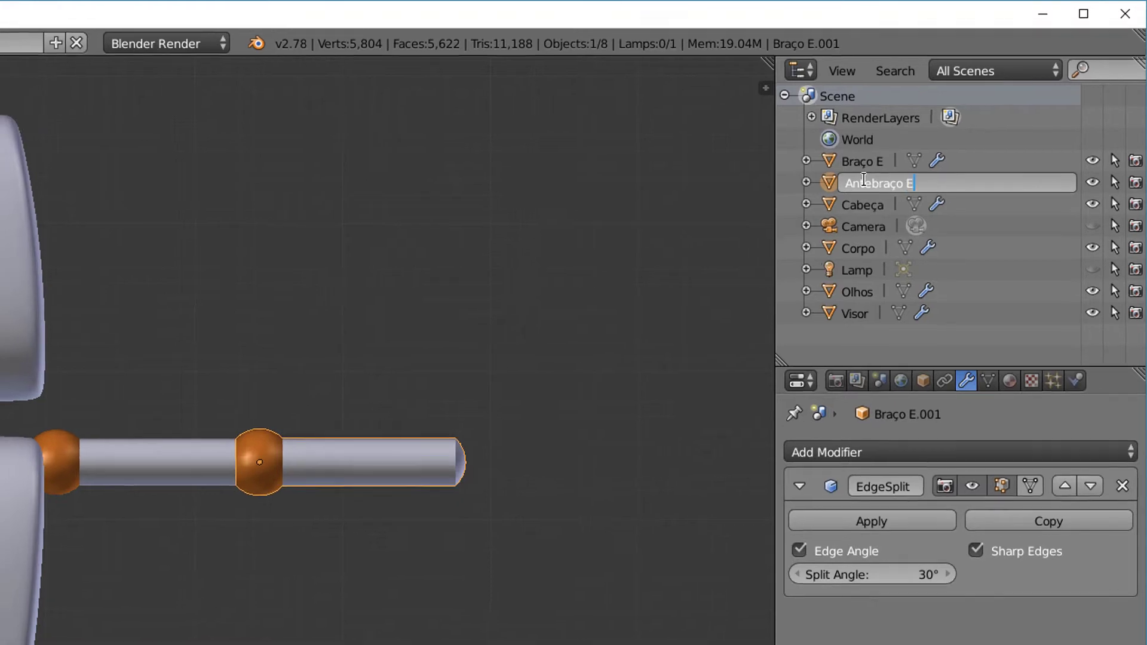
{"action": "key", "text": "Return"}
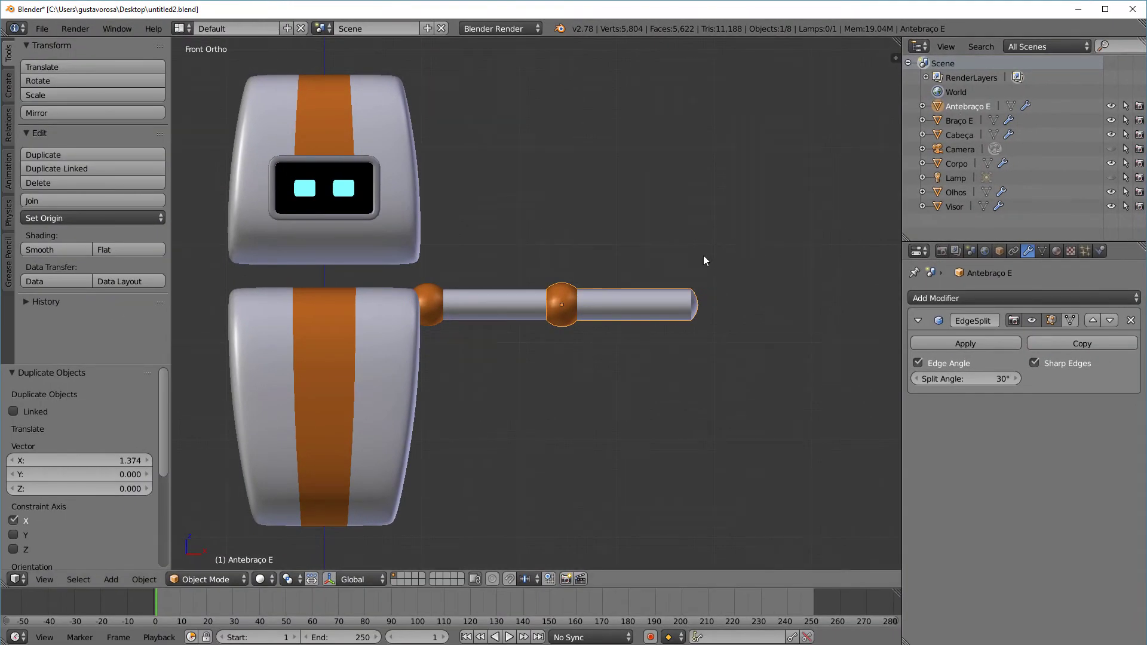
Open Antebraço E in Edit Mode and switch from face selection to edge selection
{"action": "scroll", "coordinate": [695, 338], "scroll_direction": "up", "scroll_amount": 1}
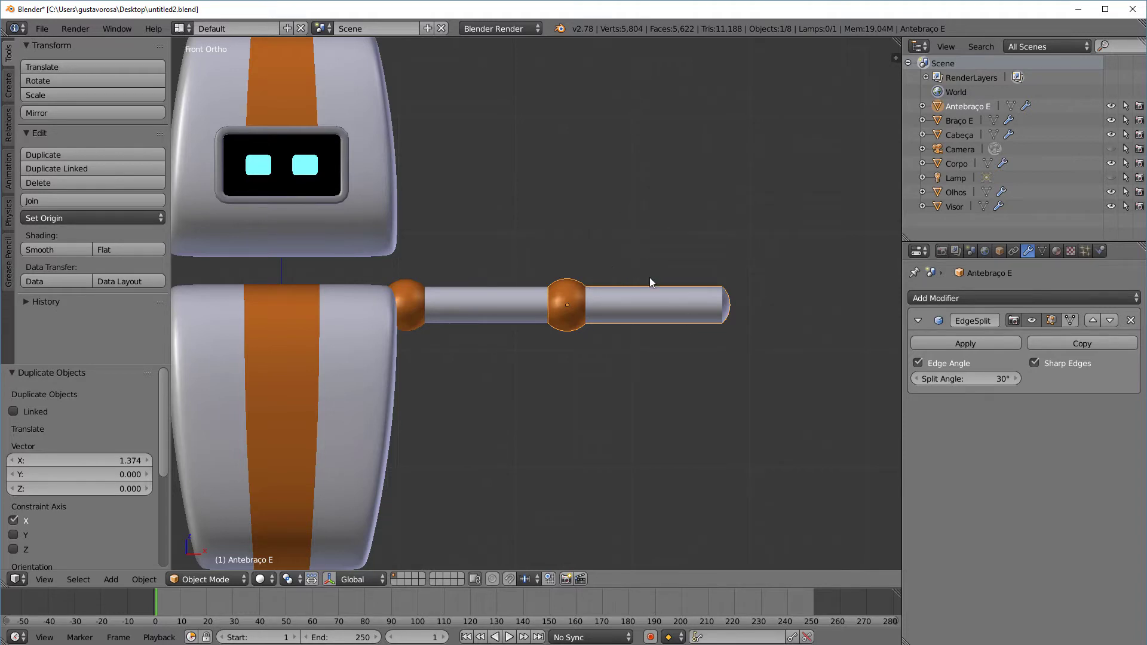
{"action": "left_click", "coordinate": [224, 579]}
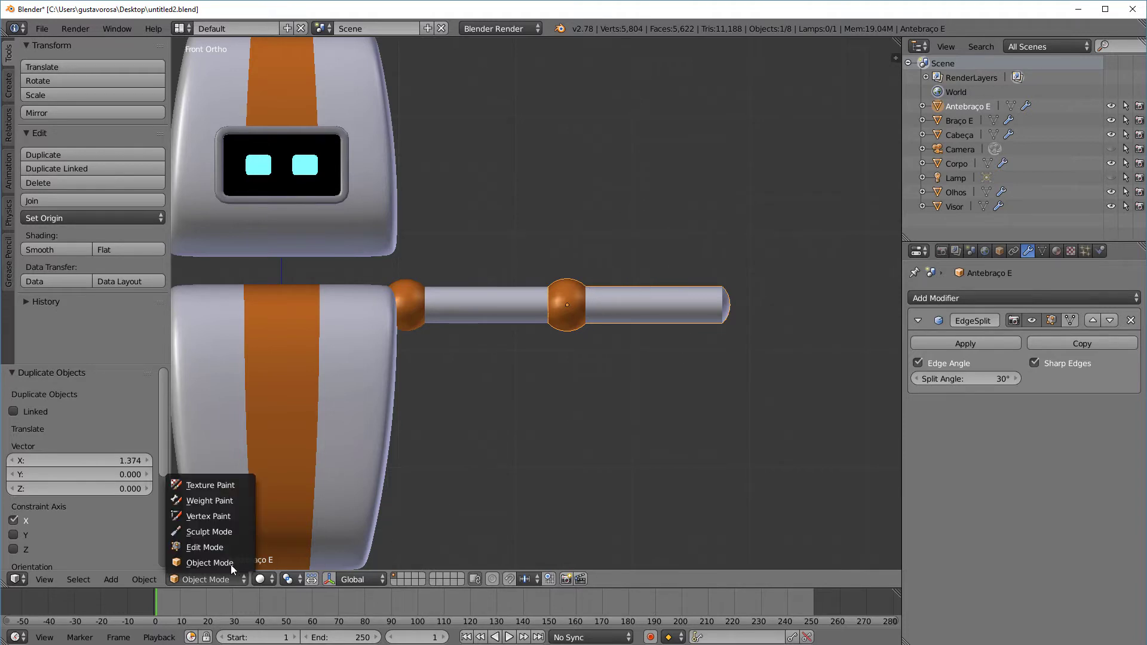
{"action": "left_click", "coordinate": [209, 545]}
{"action": "scroll", "coordinate": [594, 353], "scroll_direction": "up", "scroll_amount": 3}
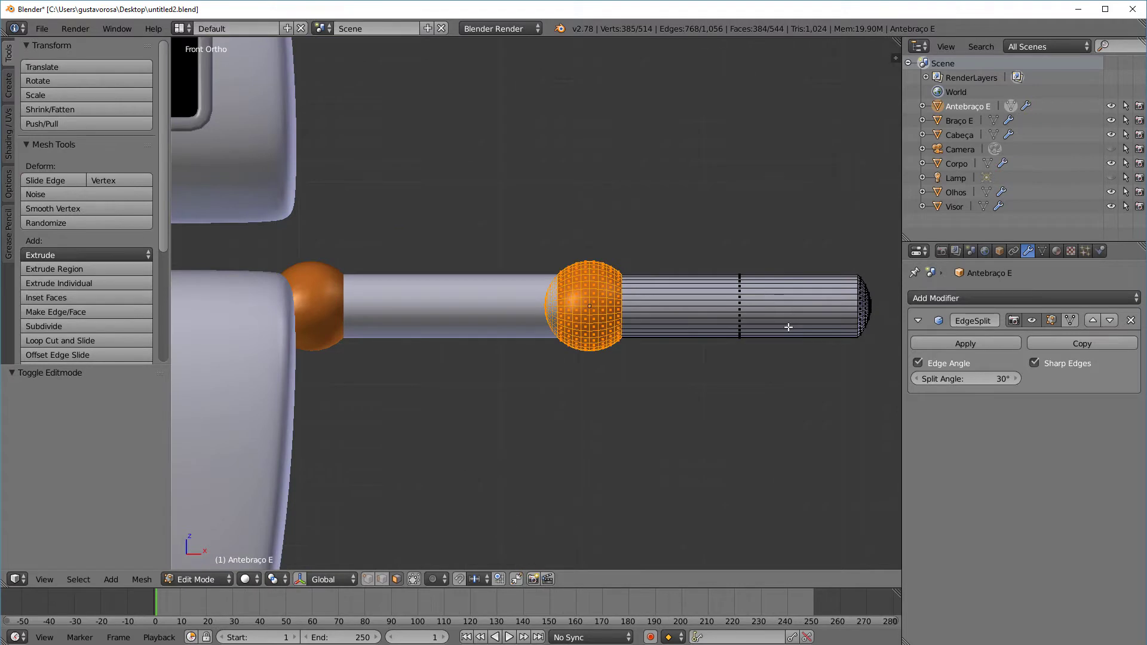
{"action": "middle_click_drag", "start_coordinate": [787, 327], "coordinate": [597, 322], "text": "shift"}
{"action": "scroll", "coordinate": [575, 301], "scroll_direction": "up", "scroll_amount": 1}
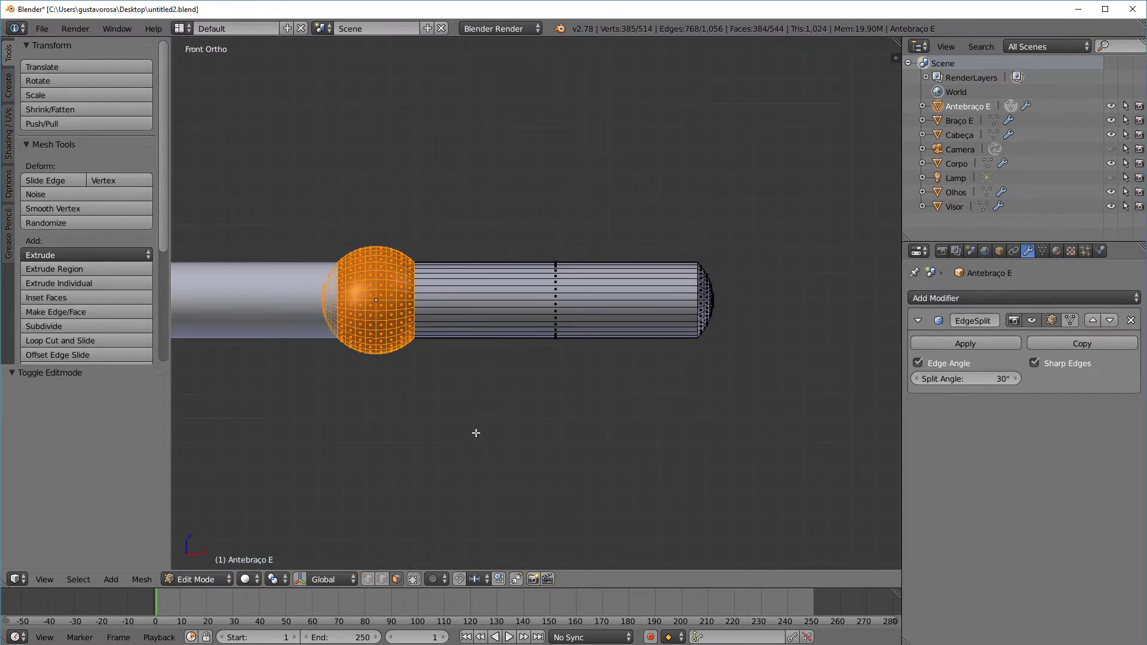
{"action": "key", "text": "1"}
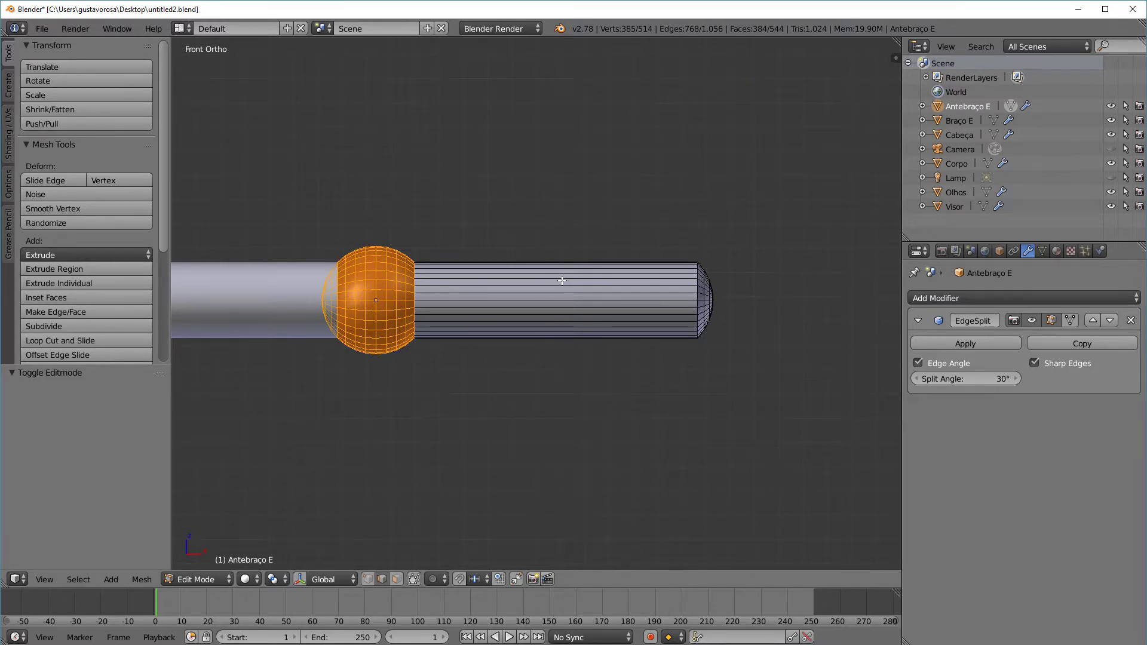
Select only the ring of lengthwise edges around the forearm's cylinder and subdivide it with 4 cuts
{"action": "right_click", "coordinate": [562, 280], "text": "ctrl+alt"}
{"action": "key", "text": "a"}
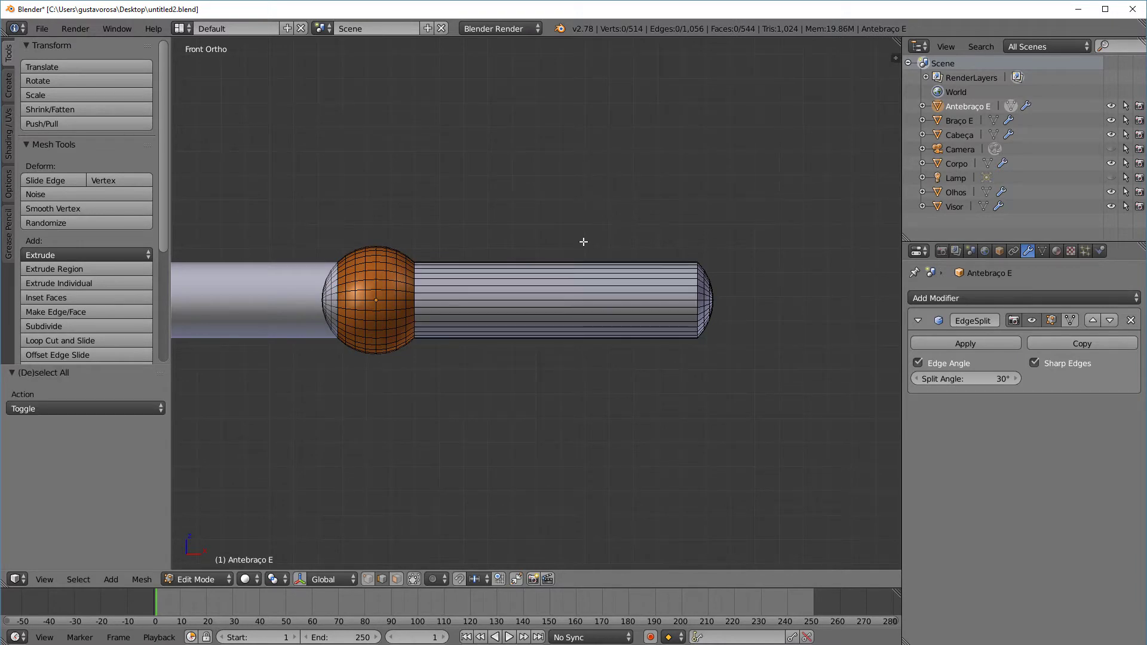
{"action": "right_click", "coordinate": [561, 295], "text": "ctrl+alt"}
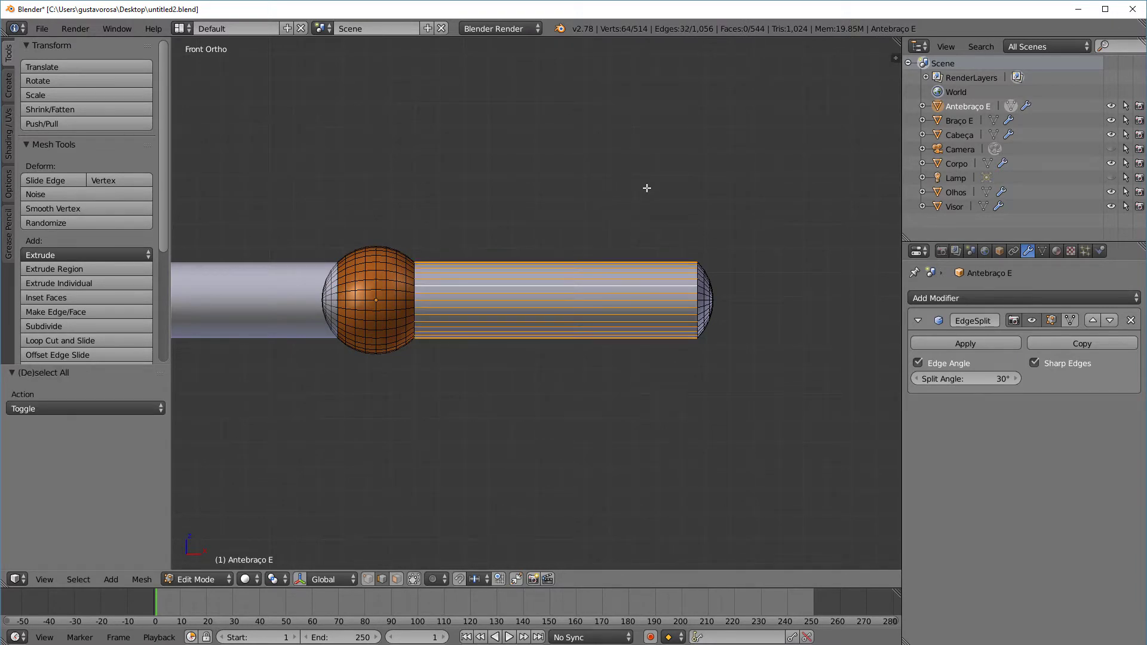
{"action": "middle_click_drag", "start_coordinate": [646, 187], "coordinate": [642, 218]}
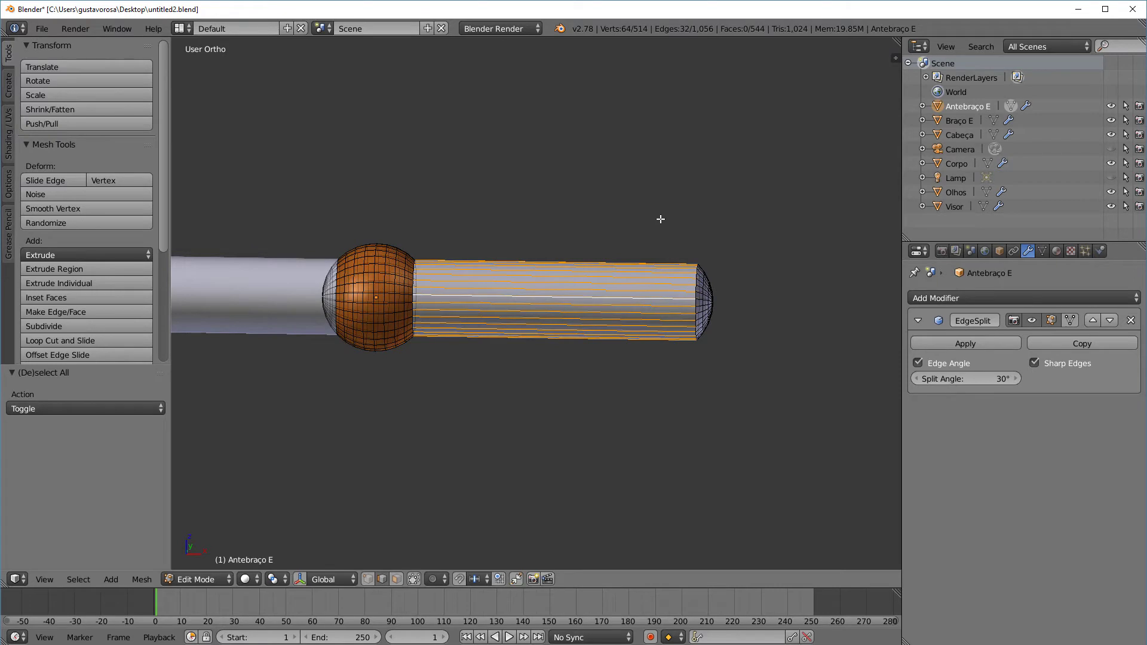
{"action": "key", "text": "ctrl+e"}
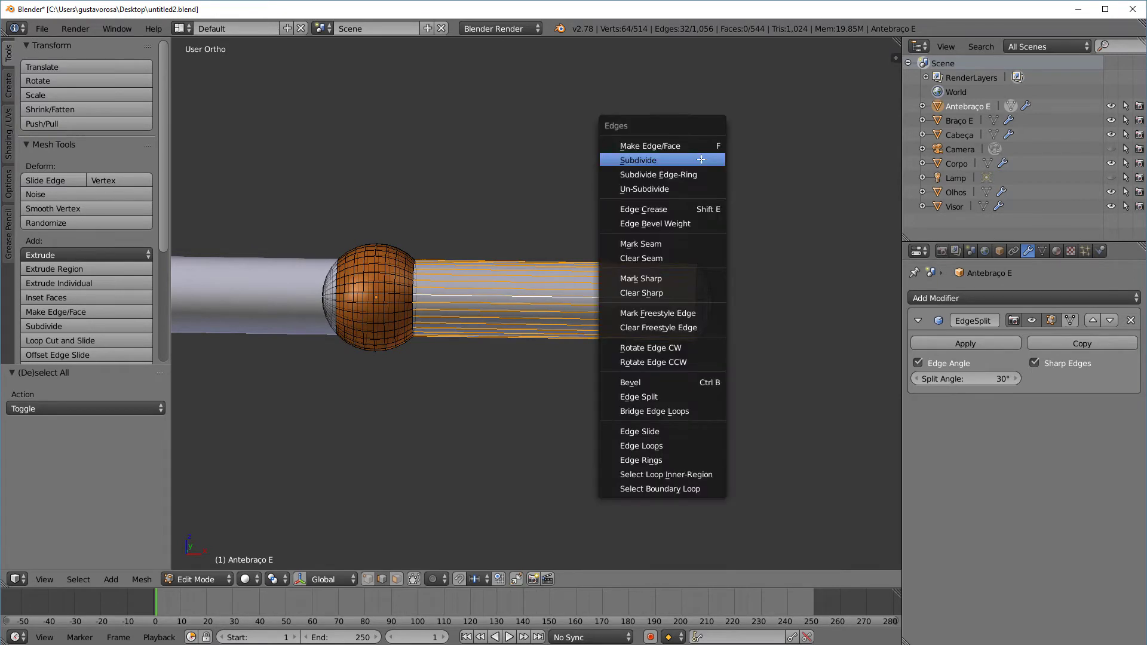
{"action": "left_click", "coordinate": [650, 159]}
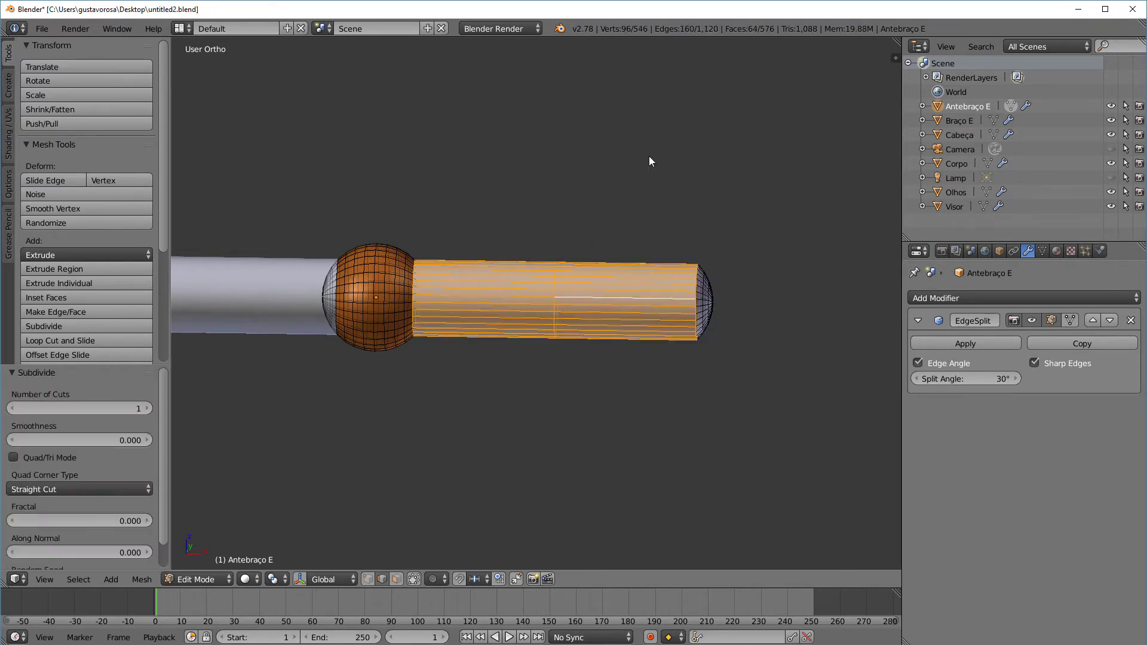
{"action": "left_click", "coordinate": [148, 408]}
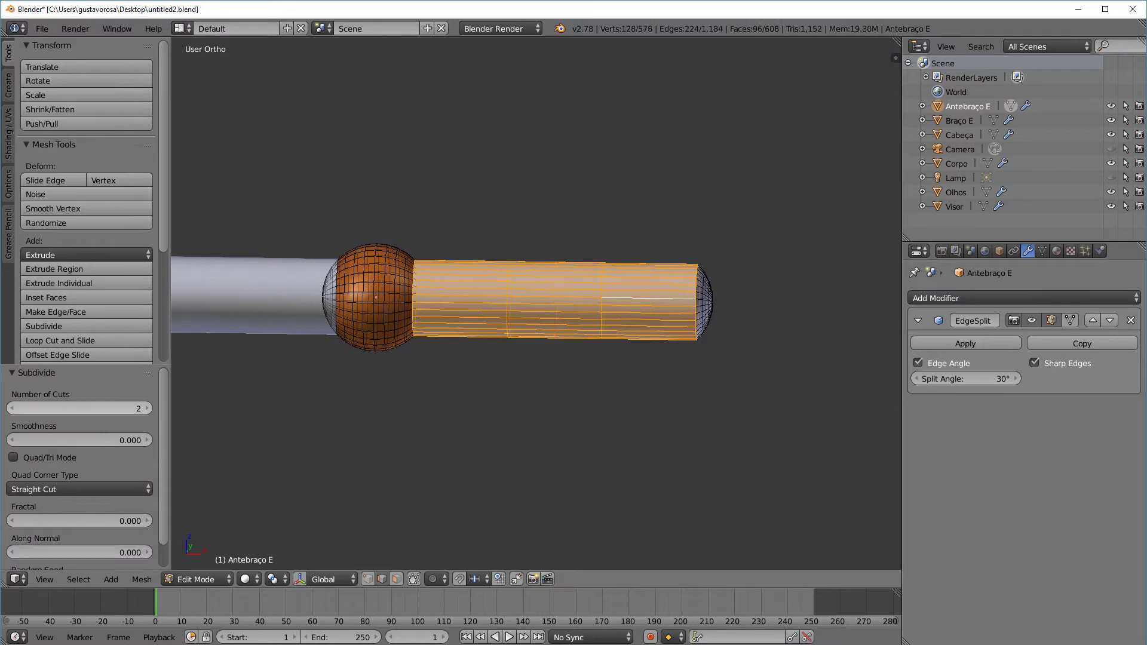
{"action": "left_click", "coordinate": [148, 408]}
{"action": "left_click", "coordinate": [148, 408]}
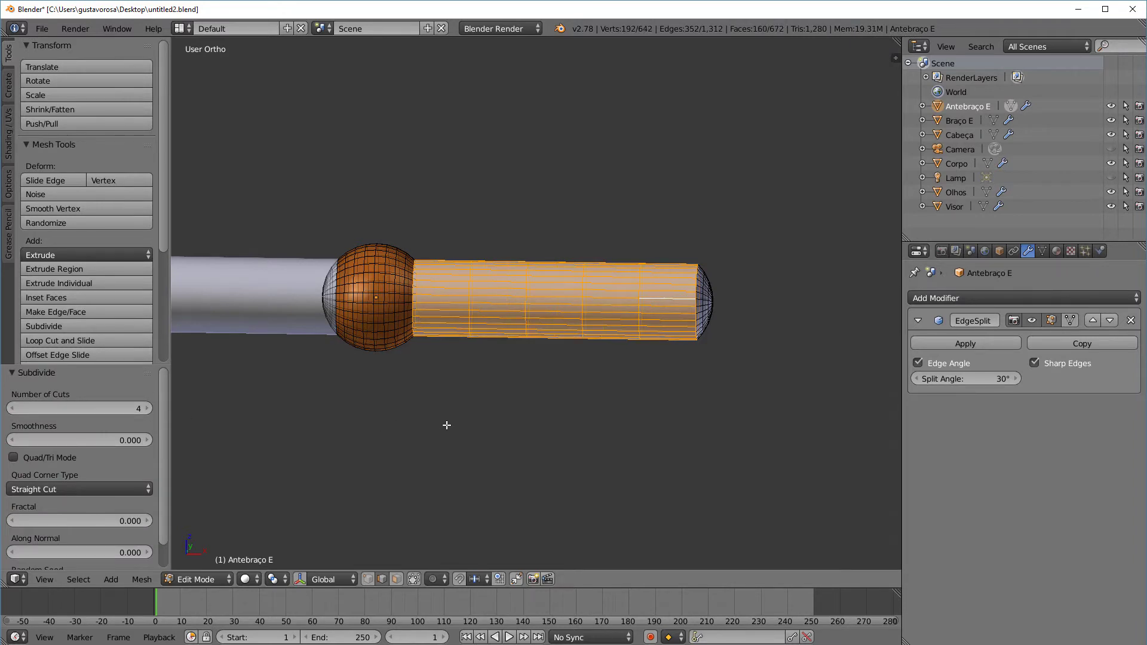
{"action": "key", "text": "KP_1"}
{"action": "key", "text": "a"}
{"action": "scroll", "coordinate": [624, 418], "scroll_direction": "up", "scroll_amount": 1}
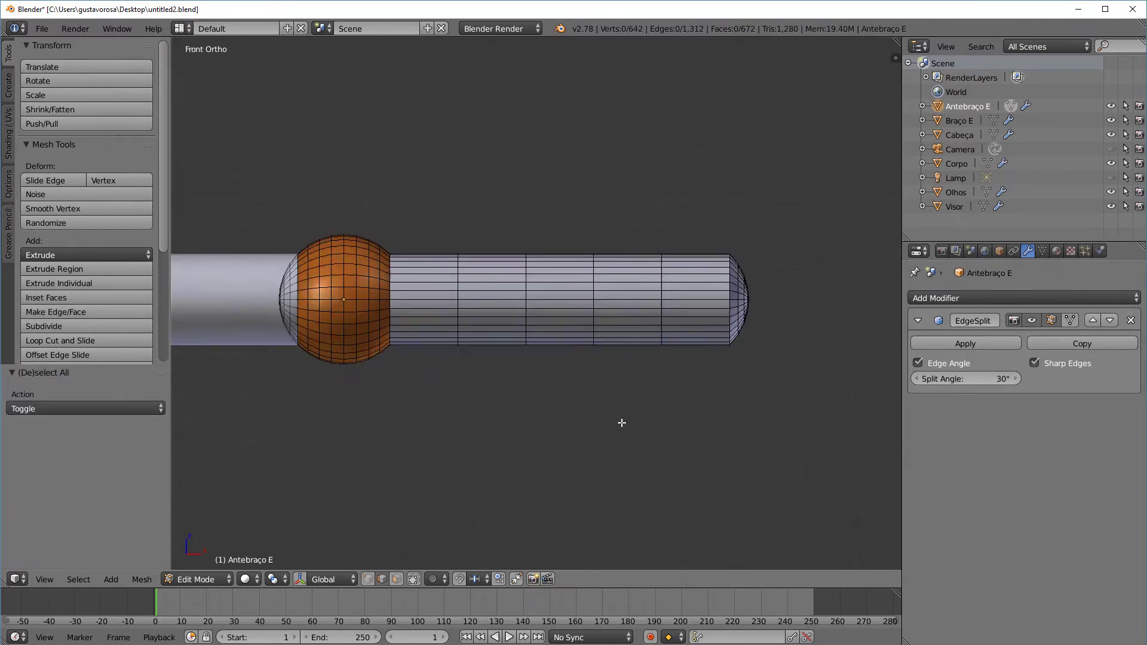
{"action": "key", "text": "a"}
{"action": "key", "text": "a"}
Scale the two outermost edge loops of the forearm's cylinder by about 1.45 and bring them closer together along X by about 0.8
{"action": "scroll", "coordinate": [631, 393], "scroll_direction": "down", "scroll_amount": 6}
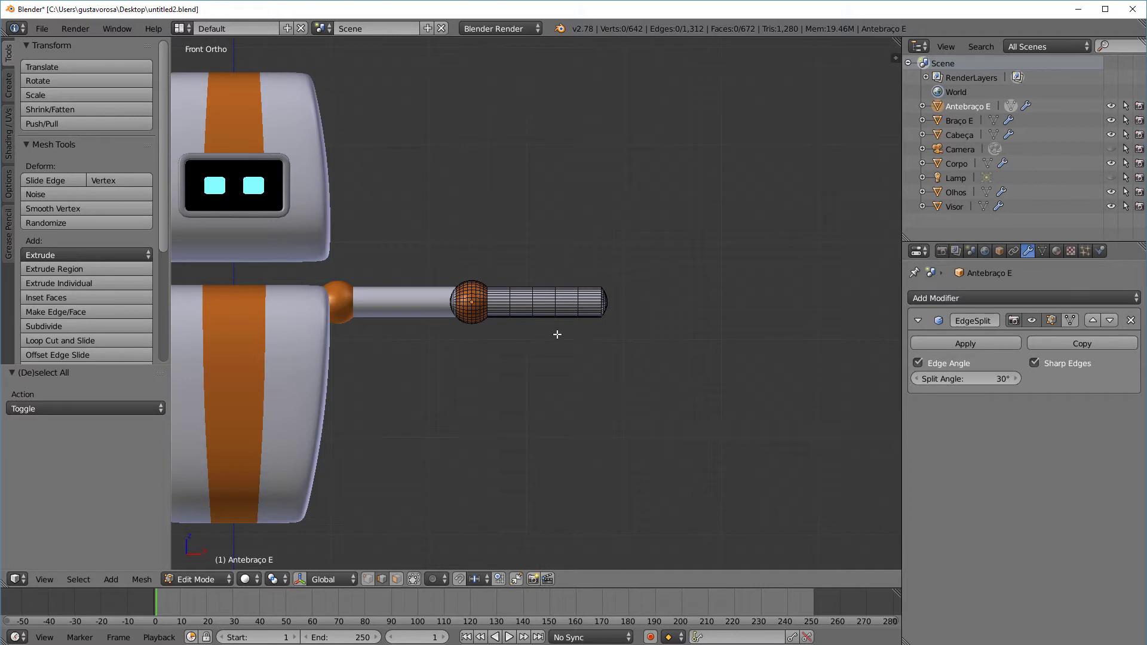
{"action": "scroll", "coordinate": [594, 325], "scroll_direction": "up", "scroll_amount": 4}
{"action": "scroll", "coordinate": [618, 304], "scroll_direction": "up", "scroll_amount": 2}
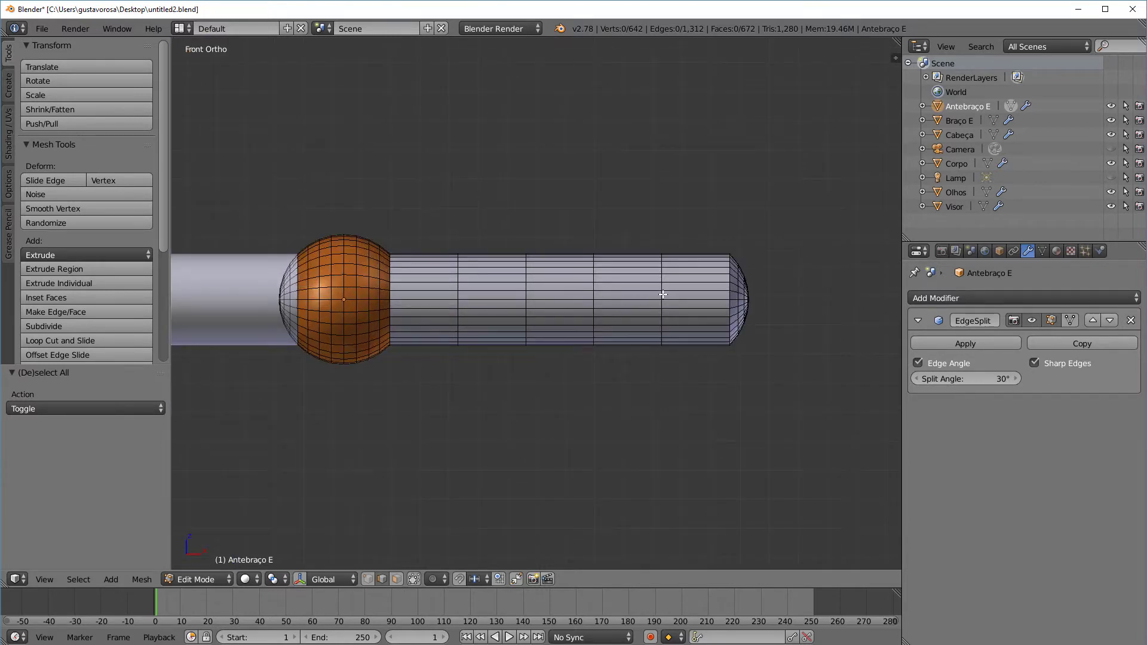
{"action": "right_click", "coordinate": [662, 293], "text": "alt"}
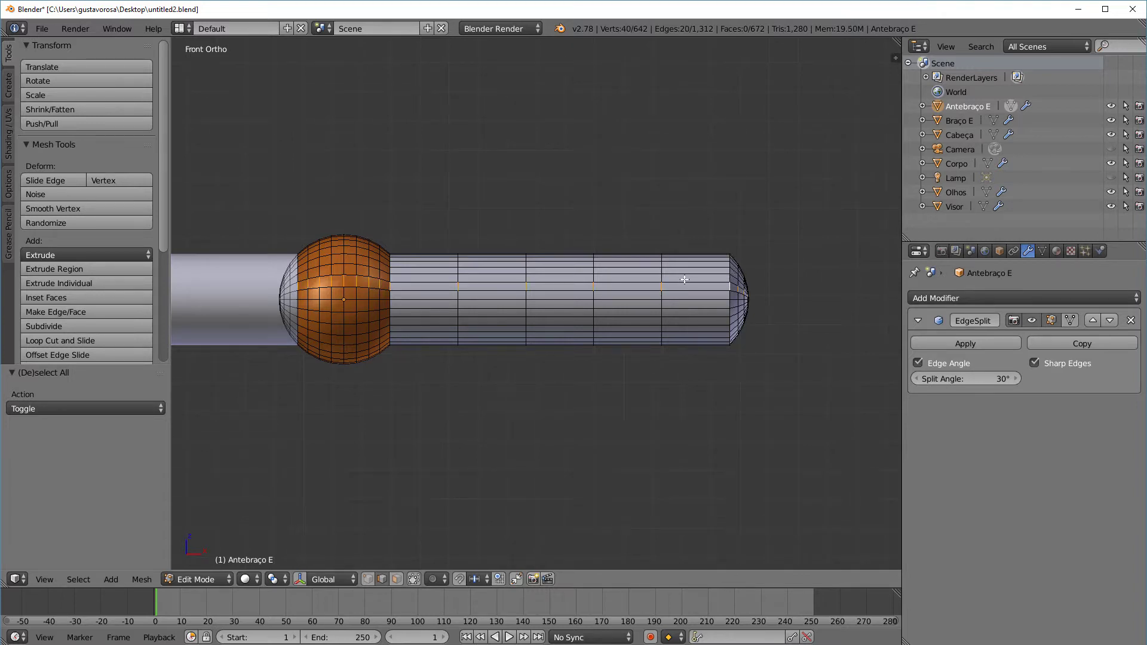
{"action": "right_click", "coordinate": [729, 285], "text": "alt+shift"}
{"action": "key", "text": "s"}
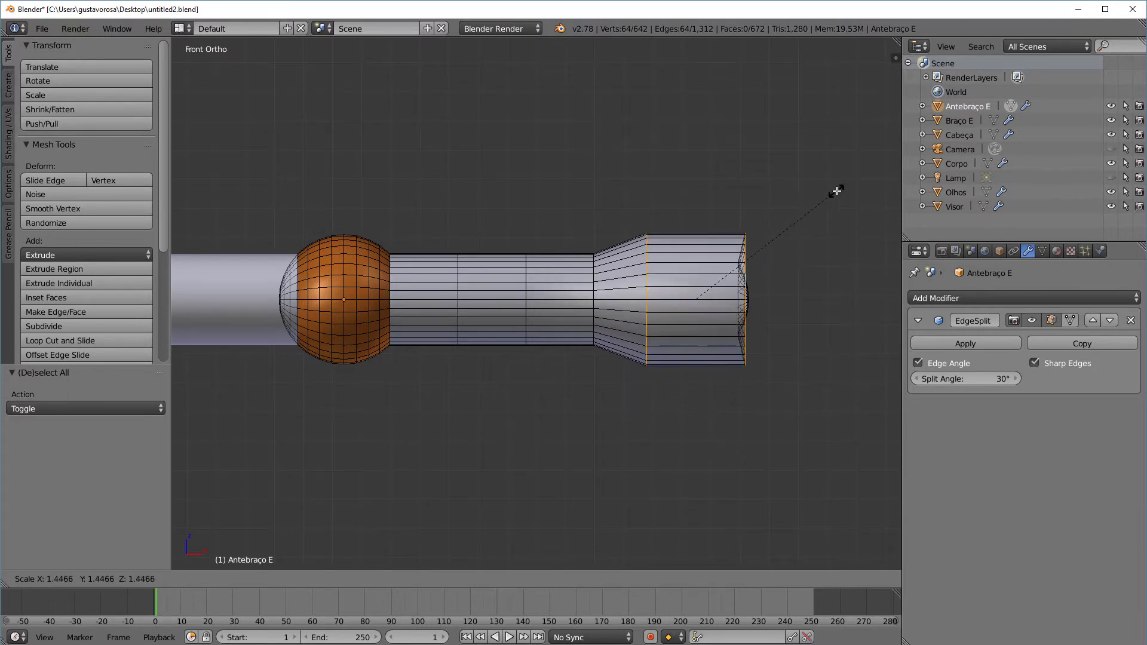
{"action": "left_click", "coordinate": [836, 191]}
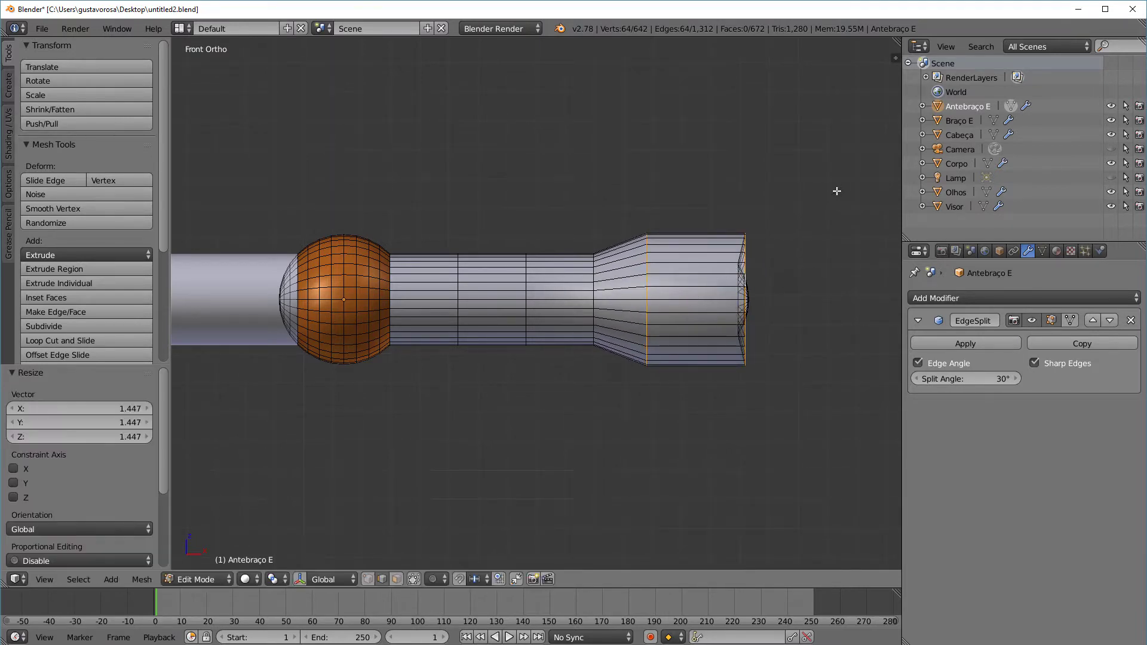
{"action": "key", "text": "s"}
{"action": "key", "text": "x"}
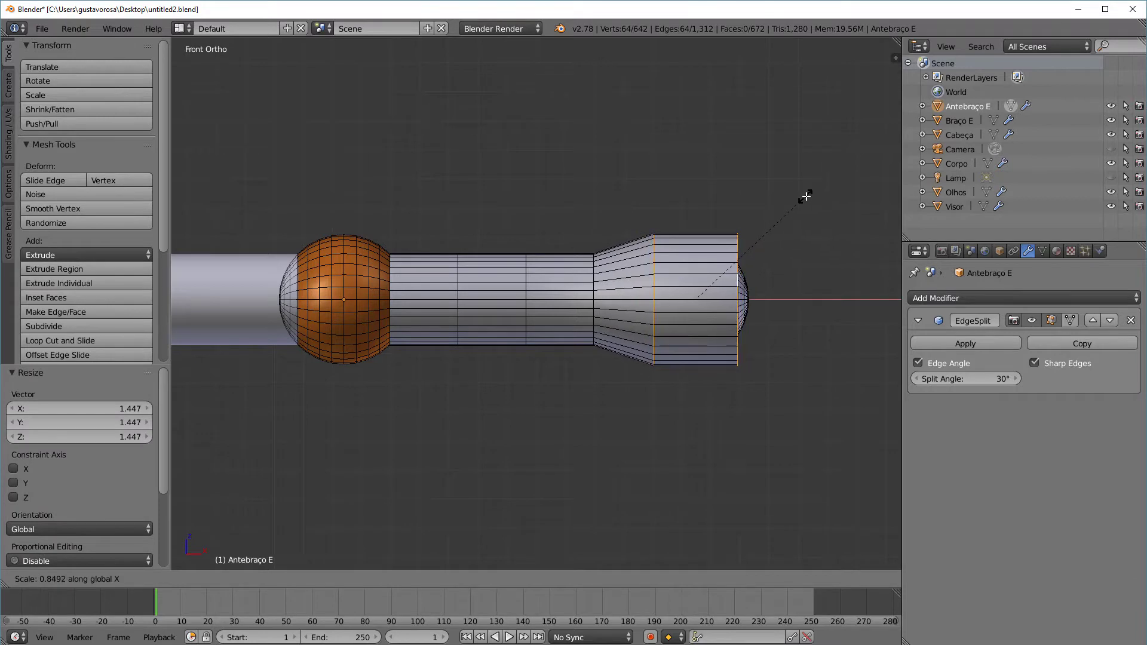
{"action": "left_click", "coordinate": [793, 195]}
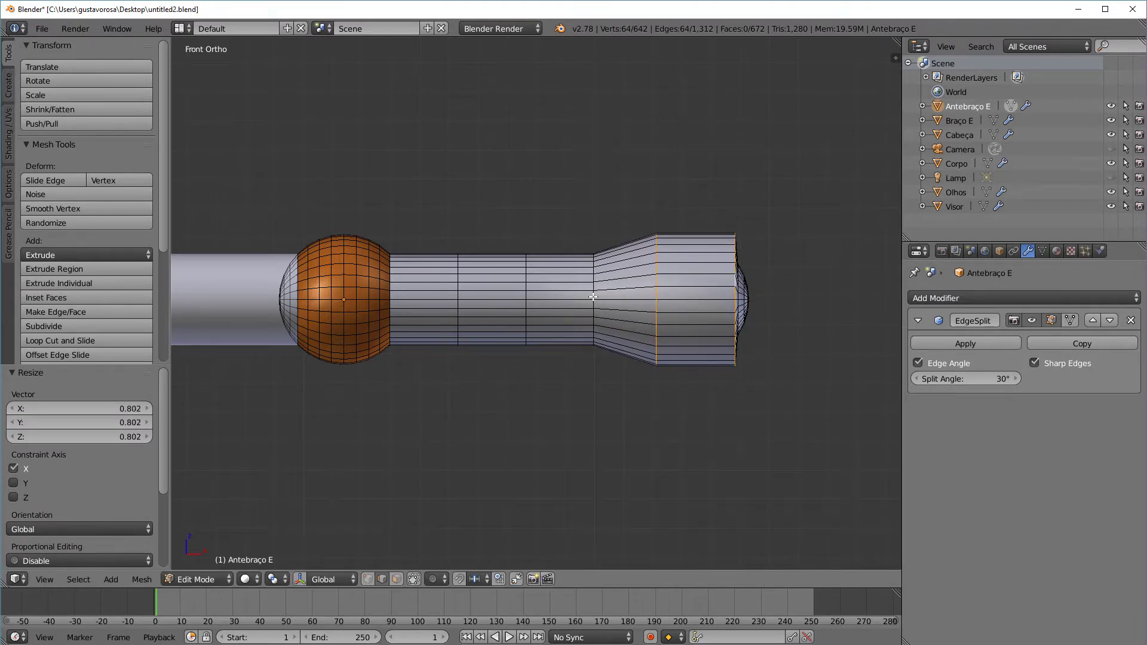
Widen the next three edge loops toward the elbow sphere by about 1.31, 1.19 and 1.12 to form a taper
{"action": "right_click", "coordinate": [593, 296], "text": "alt"}
{"action": "key", "text": "s"}
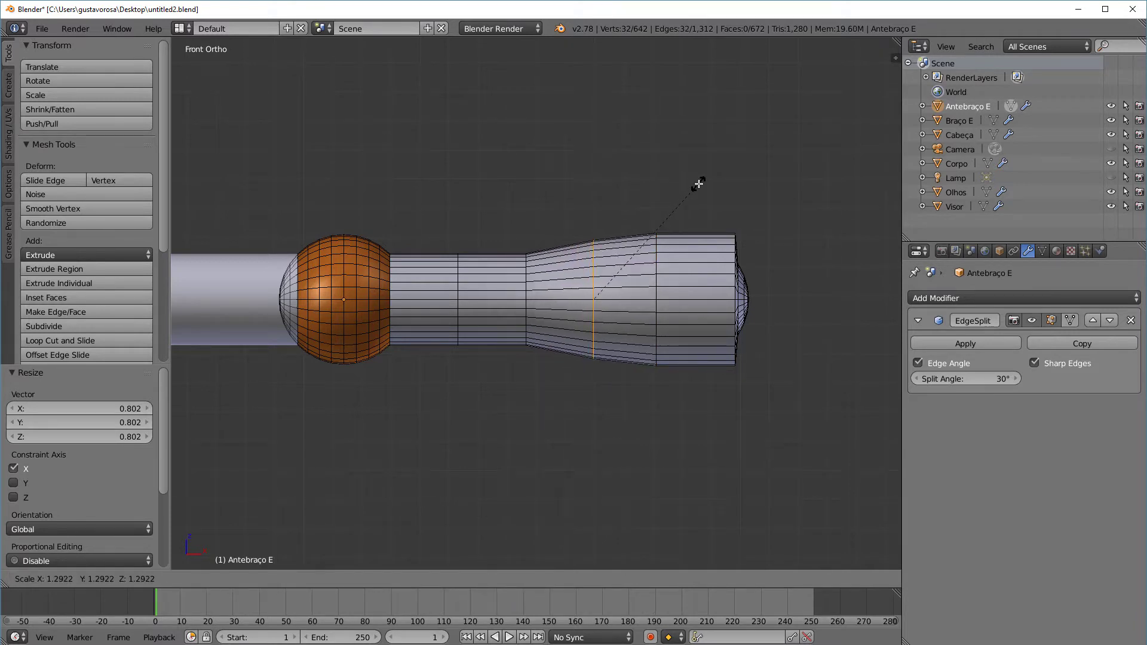
{"action": "left_click", "coordinate": [764, 219]}
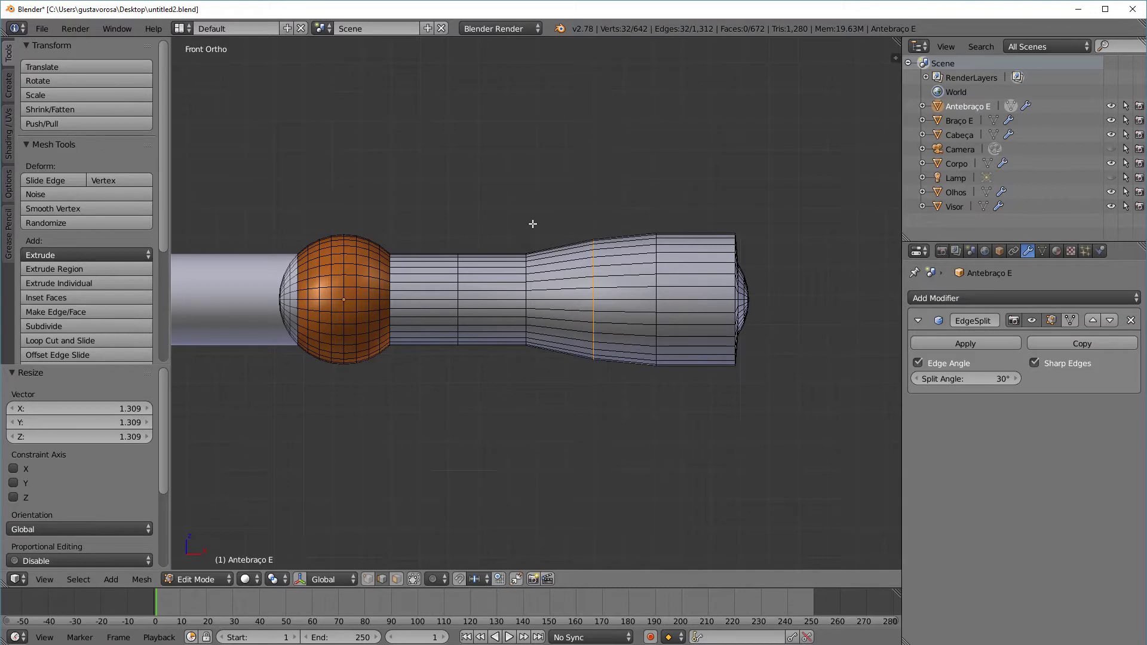
{"action": "right_click", "coordinate": [525, 278], "text": "alt"}
{"action": "key", "text": "s"}
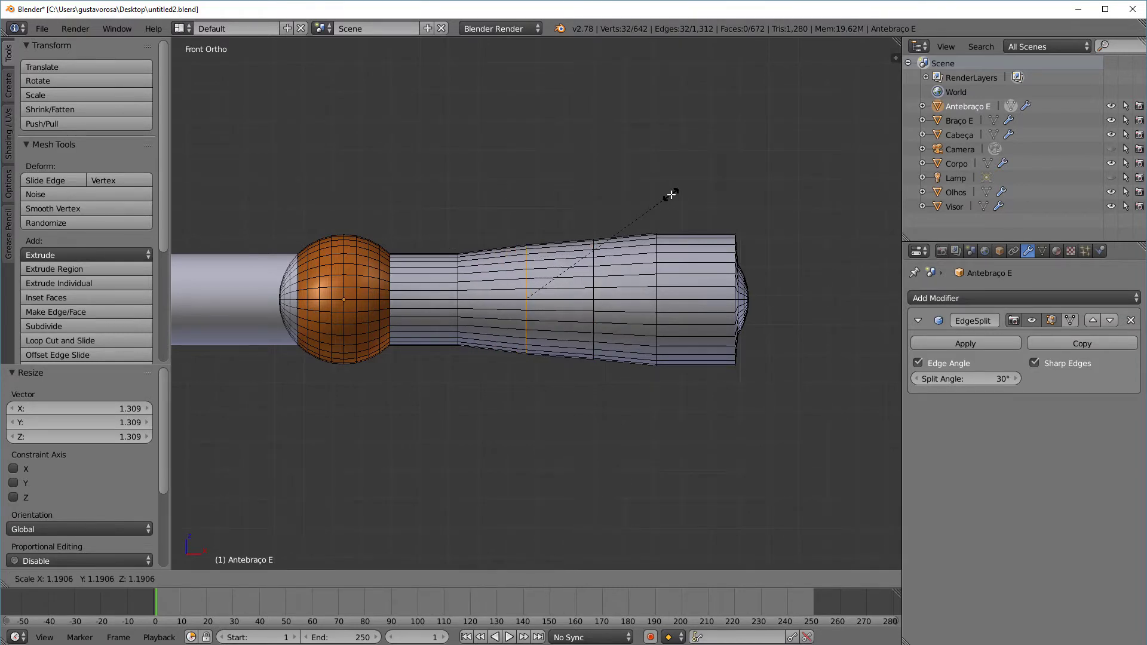
{"action": "left_click", "coordinate": [671, 195]}
{"action": "right_click", "coordinate": [458, 277], "text": "alt"}
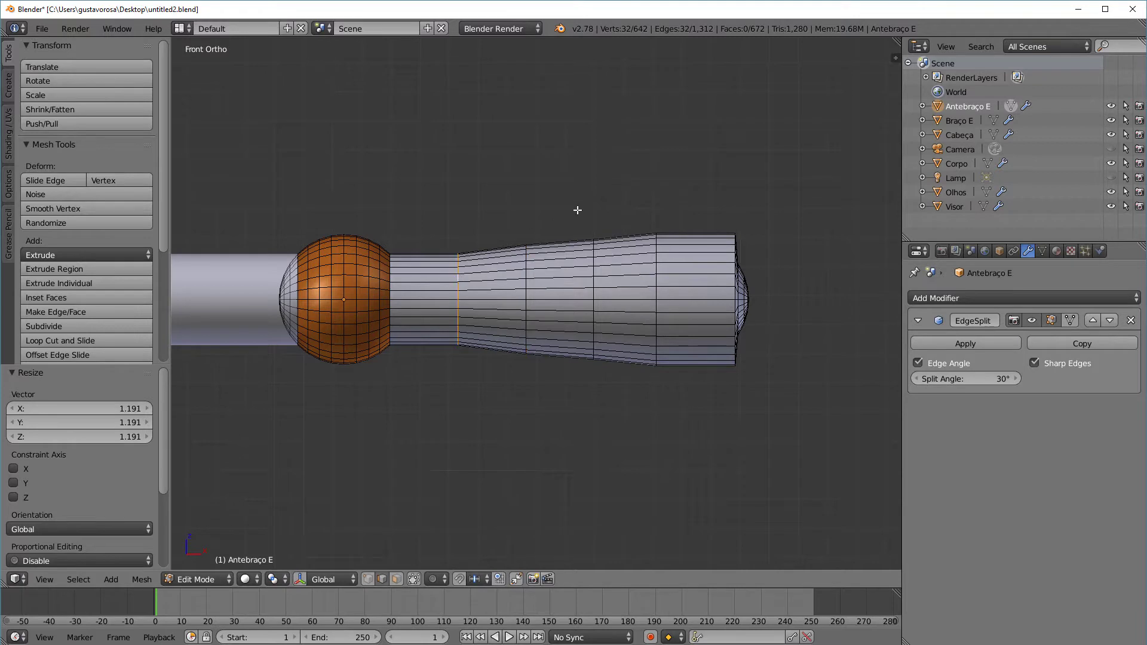
{"action": "key", "text": "s"}
{"action": "left_click", "coordinate": [609, 201]}
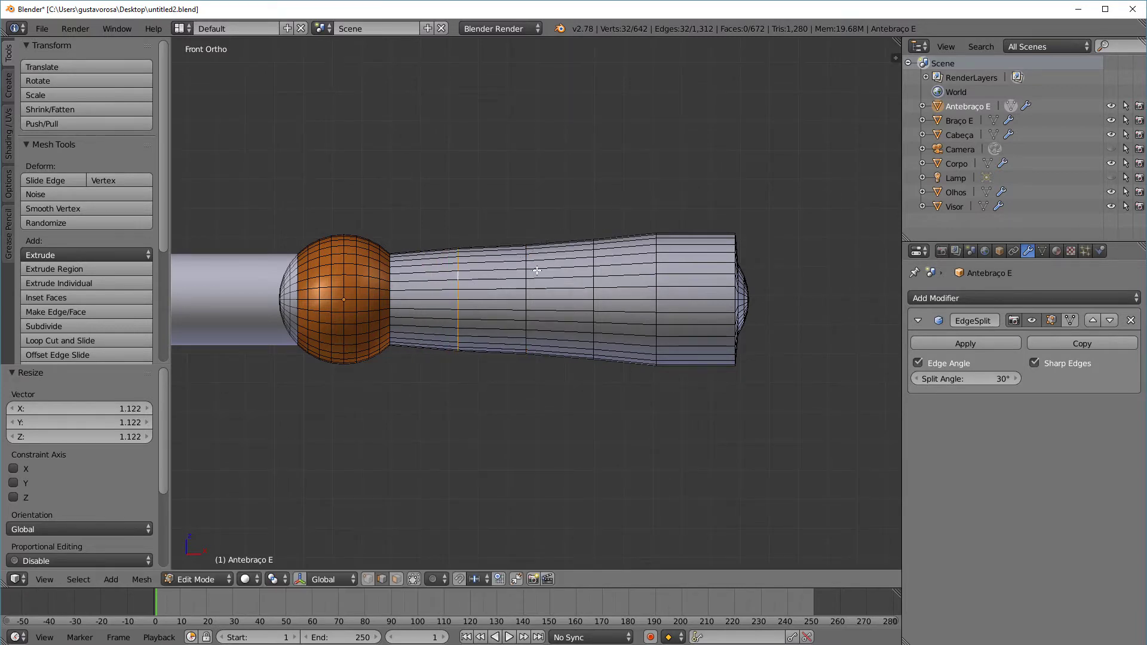
Smooth the taper by scaling the fourth edge loop from the outer end by about 1.05 and the third by about 1.055
{"action": "right_click", "coordinate": [527, 274], "text": "alt"}
{"action": "key", "text": "s"}
{"action": "left_click", "coordinate": [610, 206]}
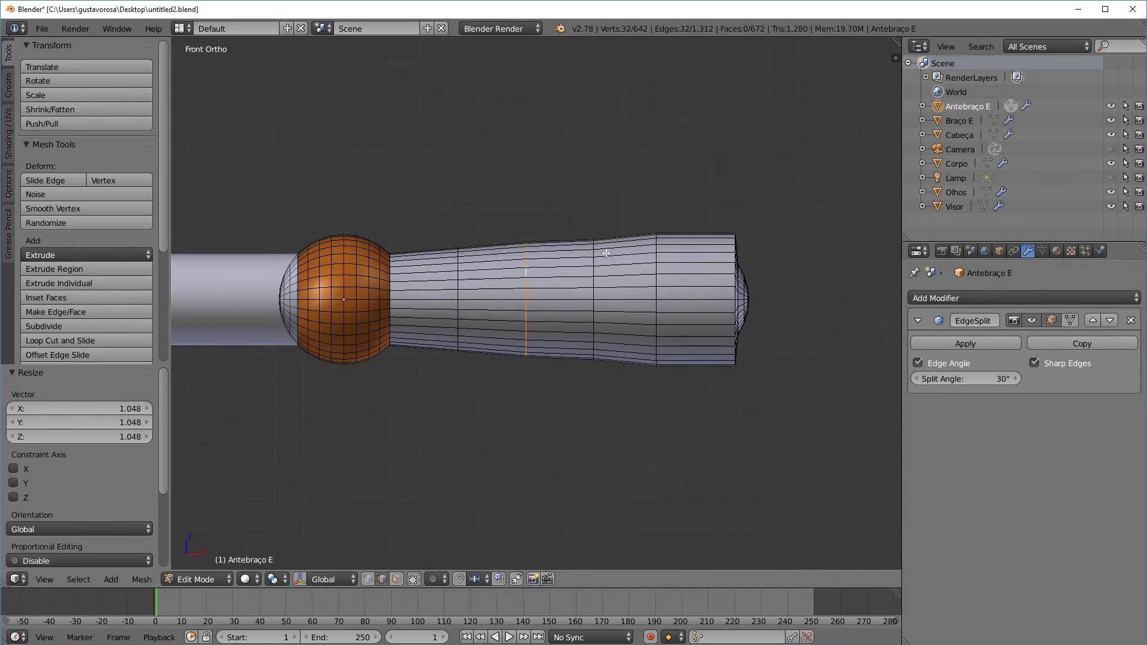
{"action": "right_click", "coordinate": [591, 268], "text": "alt"}
{"action": "key", "text": "s"}
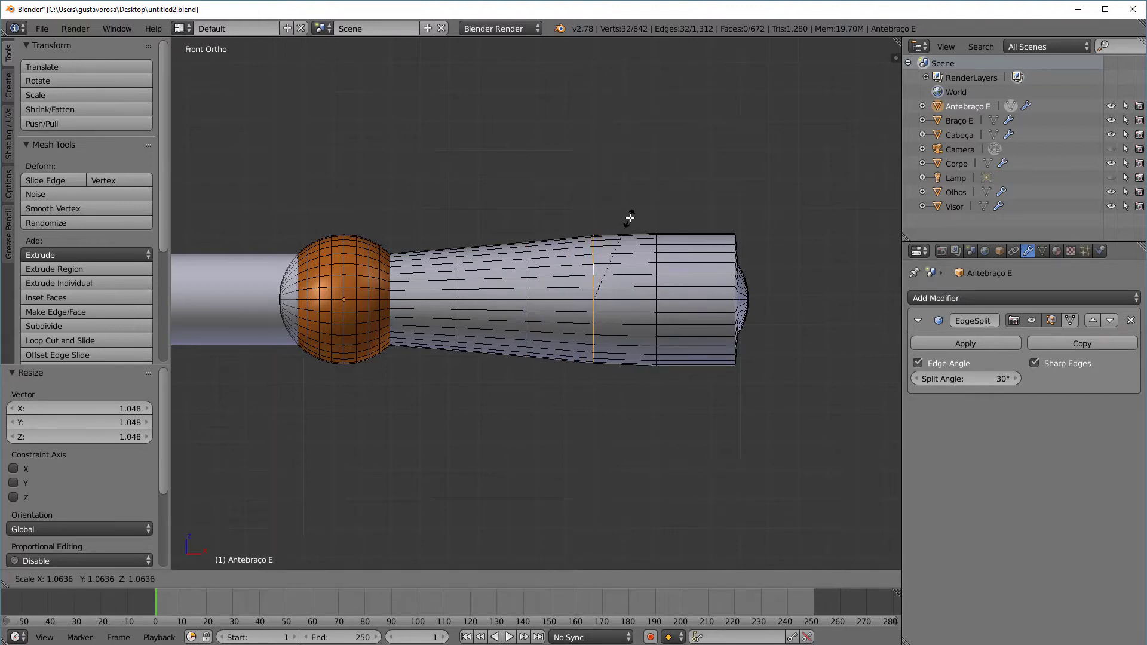
{"action": "left_click", "coordinate": [628, 218]}
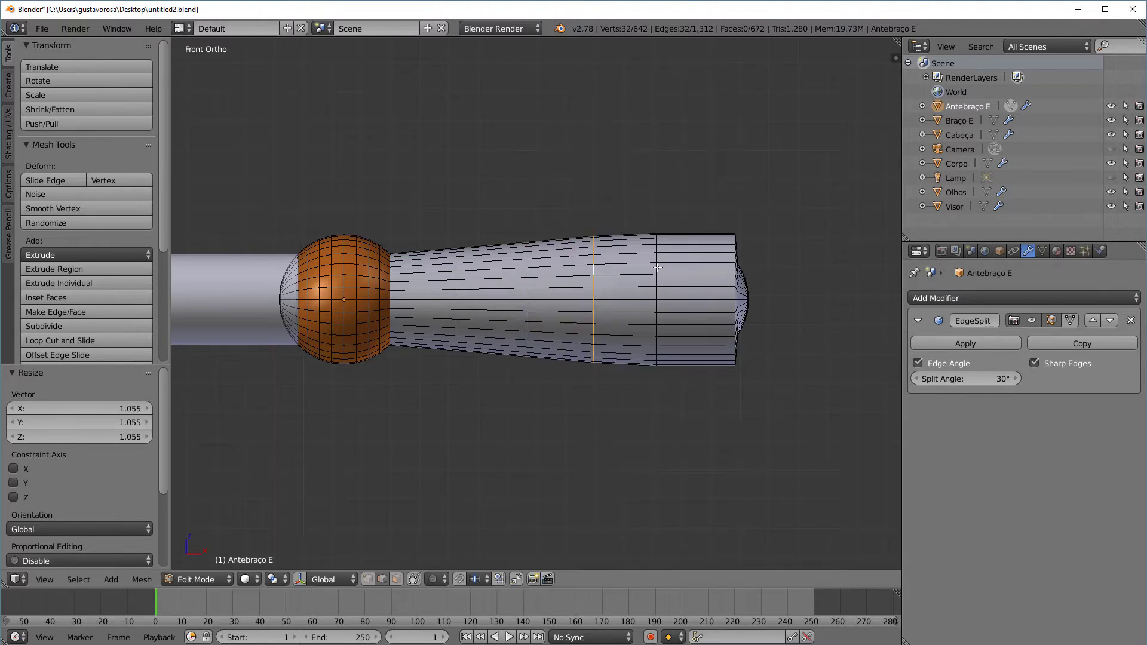
Move the second edge loop from the outer end about 0.037 units outward along X and scale it by about 0.987
{"action": "right_click", "coordinate": [657, 269], "text": "alt"}
{"action": "key", "text": "g"}
{"action": "key", "text": "x"}
{"action": "left_click", "coordinate": [736, 226]}
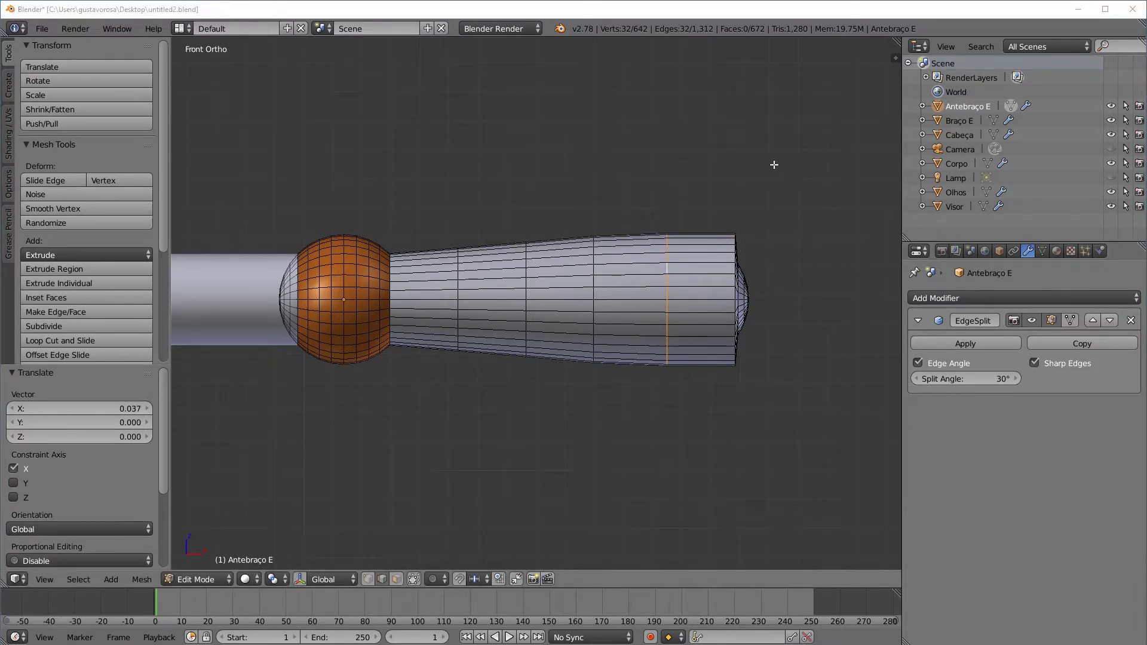
{"action": "key", "text": "s"}
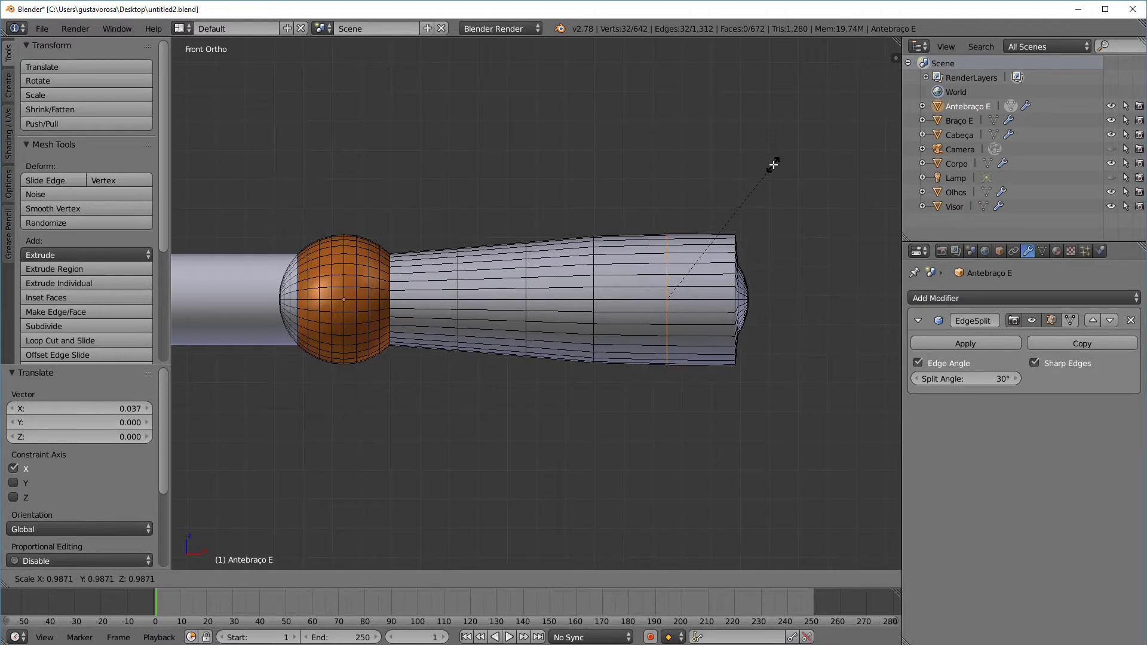
{"action": "left_click", "coordinate": [772, 164]}
Scale the third edge loop from the outer end by about 0.989 and the fourth by about 1.023
{"action": "right_click", "coordinate": [594, 259], "text": "alt"}
{"action": "key", "text": "s"}
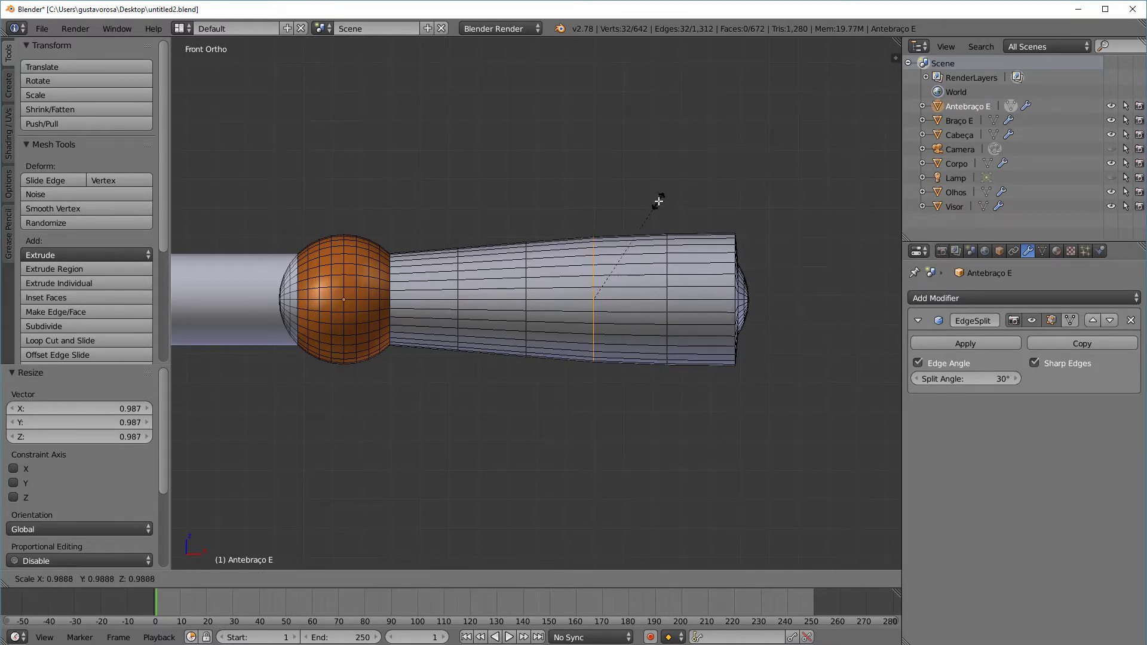
{"action": "left_click", "coordinate": [658, 200]}
{"action": "right_click", "coordinate": [524, 260], "text": "alt"}
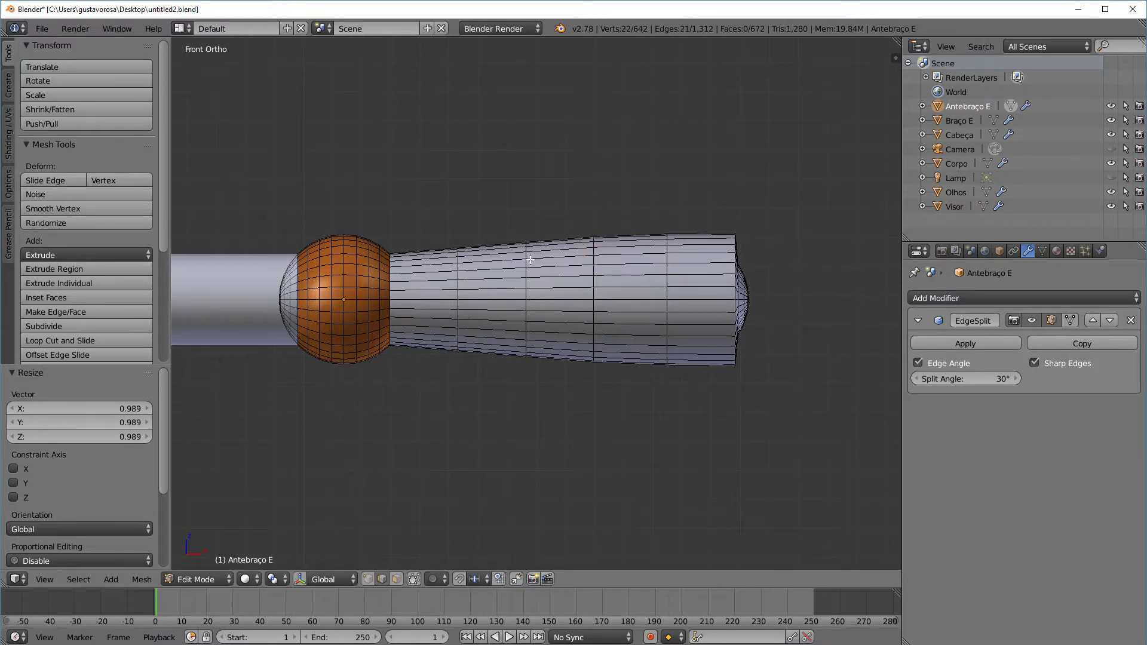
{"action": "right_click", "coordinate": [528, 261], "text": "alt"}
{"action": "key", "text": "s"}
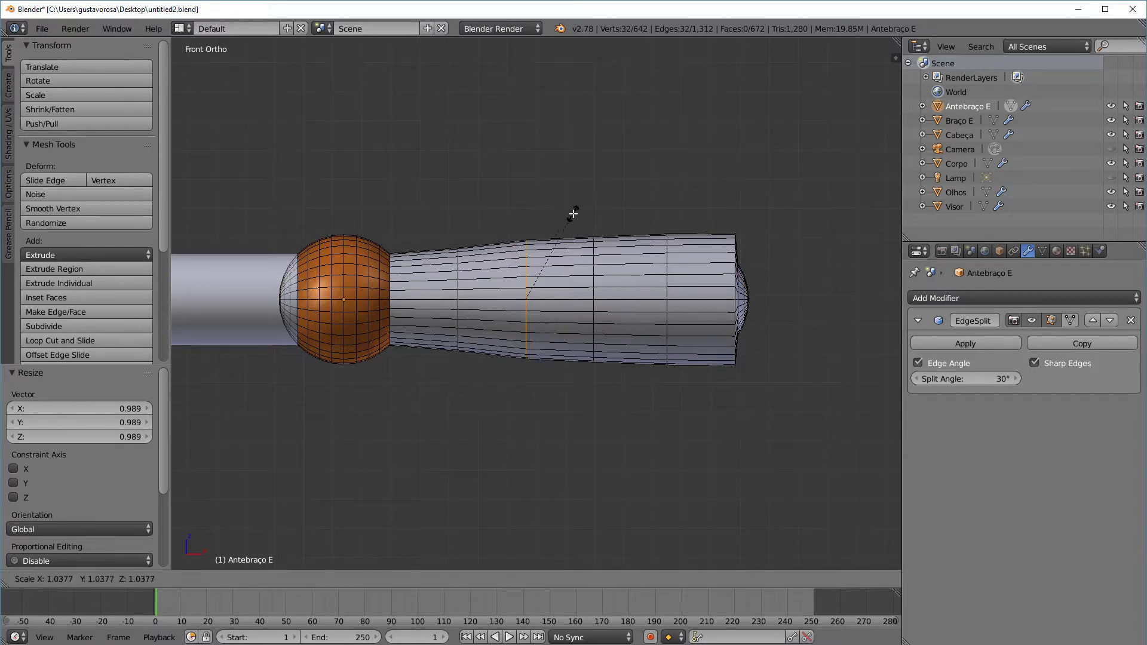
{"action": "left_click", "coordinate": [574, 216]}
Scale the third edge loop from the forearm's outer end by about 1.024 and the second by about 1.028
{"action": "right_click", "coordinate": [593, 258], "text": "alt"}
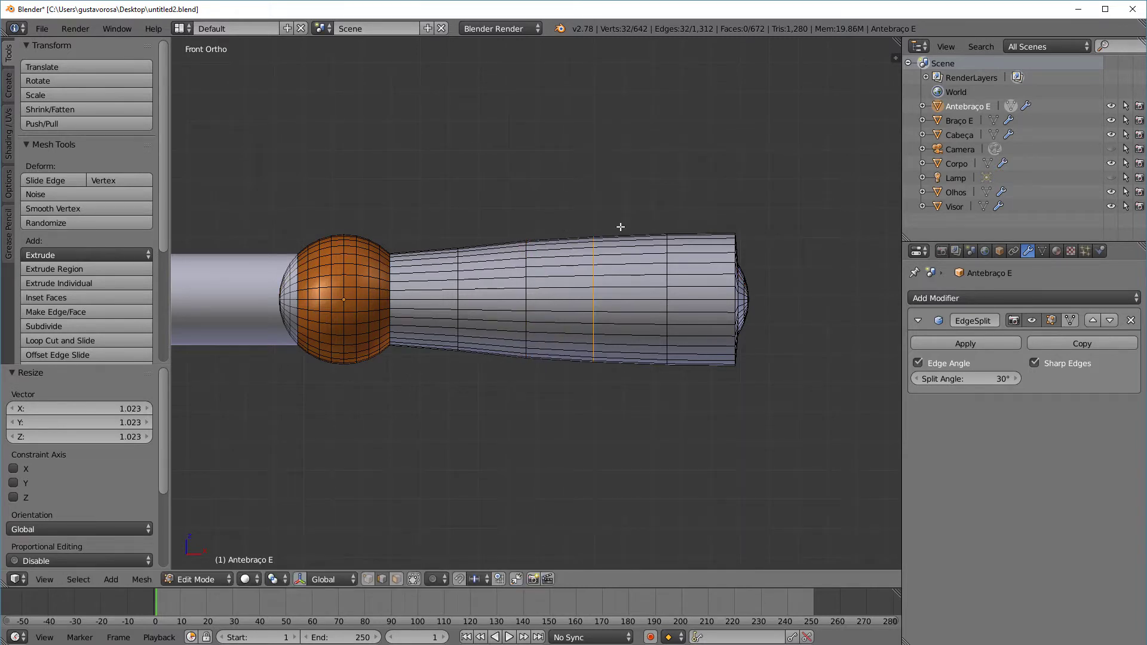
{"action": "key", "text": "s"}
{"action": "left_click", "coordinate": [623, 227]}
{"action": "right_click", "coordinate": [667, 256], "text": "alt"}
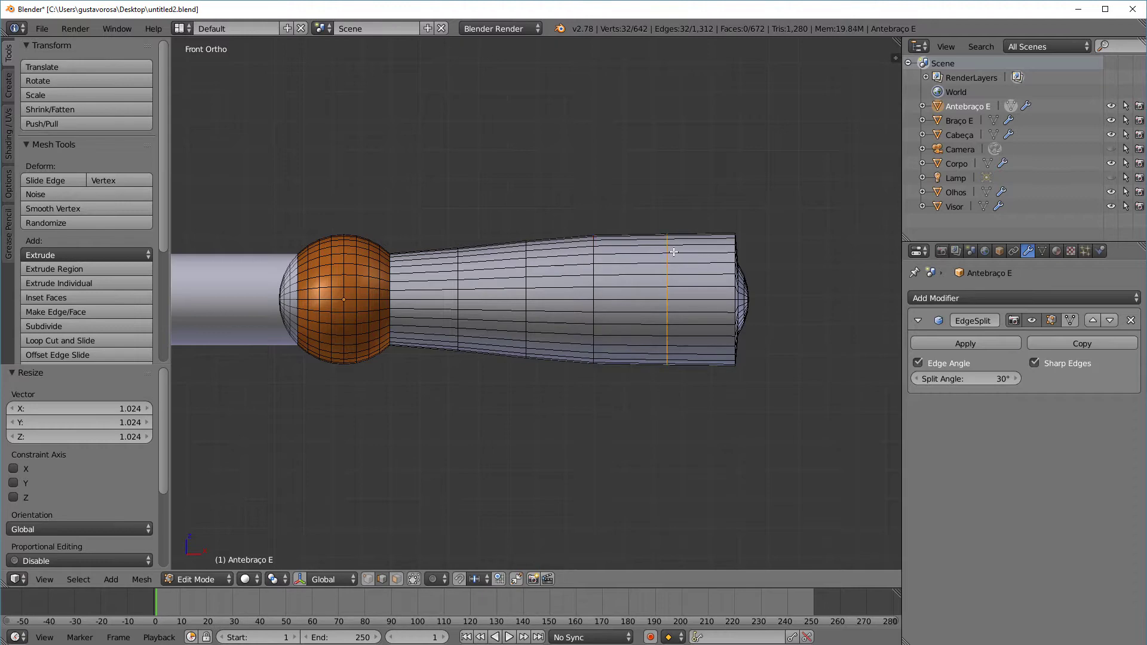
{"action": "key", "text": "s"}
{"action": "left_click", "coordinate": [720, 231]}
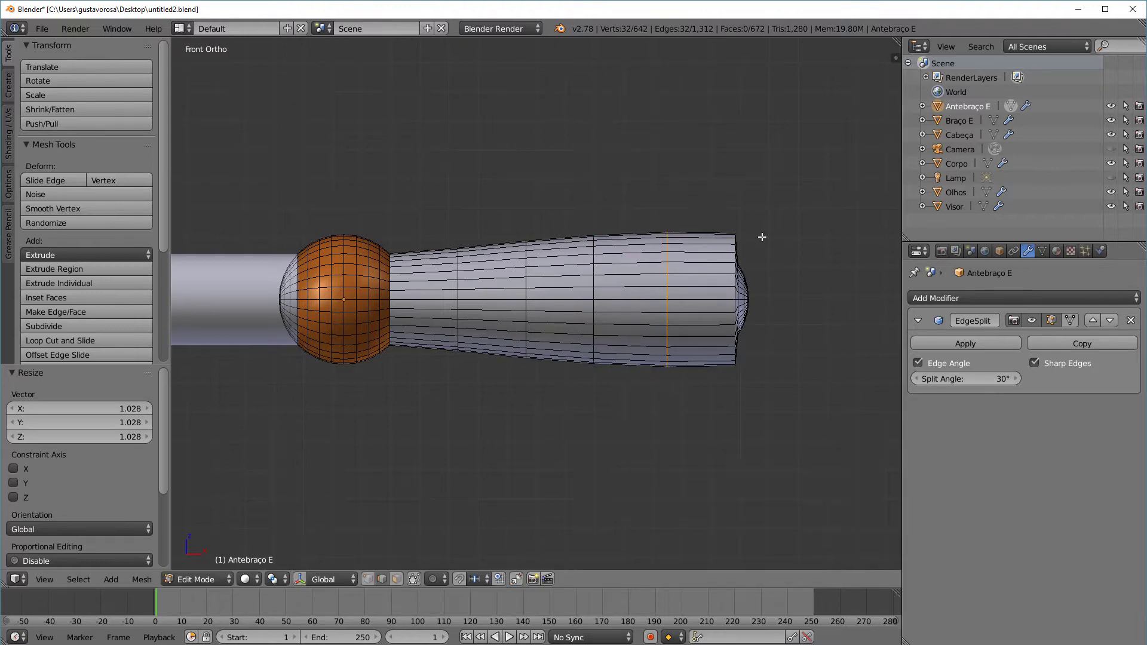
Enlarge the ring on the forearm's outer end cap by about 1.664 and return to Object Mode
{"action": "middle_click_drag", "start_coordinate": [777, 249], "coordinate": [744, 297]}
{"action": "scroll", "coordinate": [727, 257], "scroll_direction": "up", "scroll_amount": 2}
{"action": "right_click", "coordinate": [787, 257], "text": "alt"}
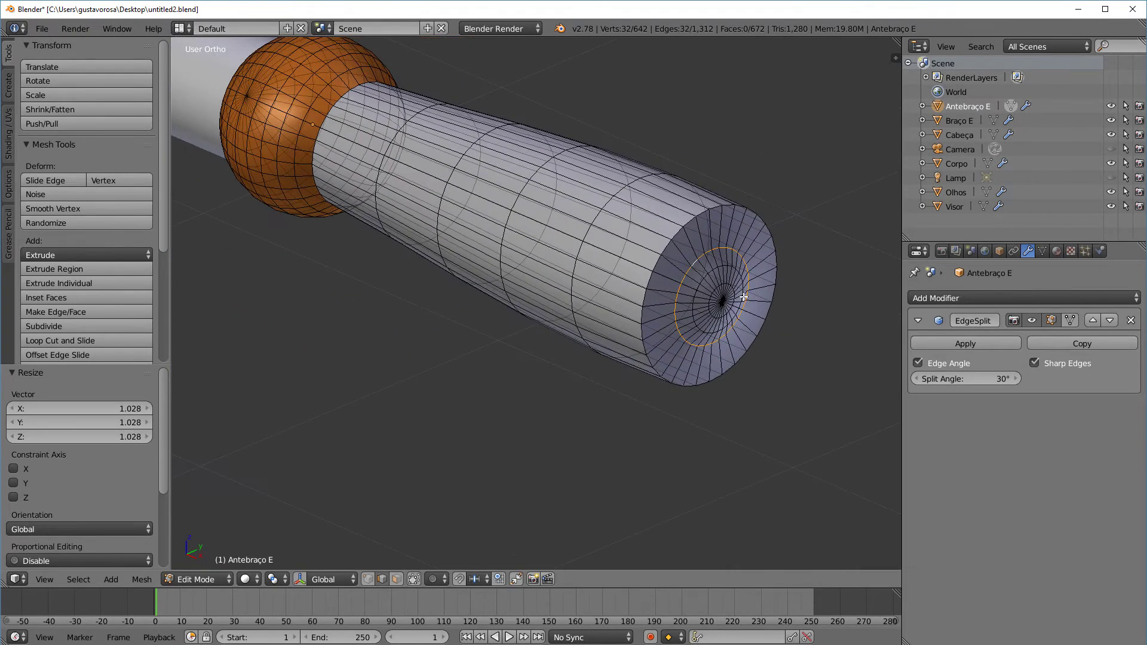
{"action": "key", "text": "s"}
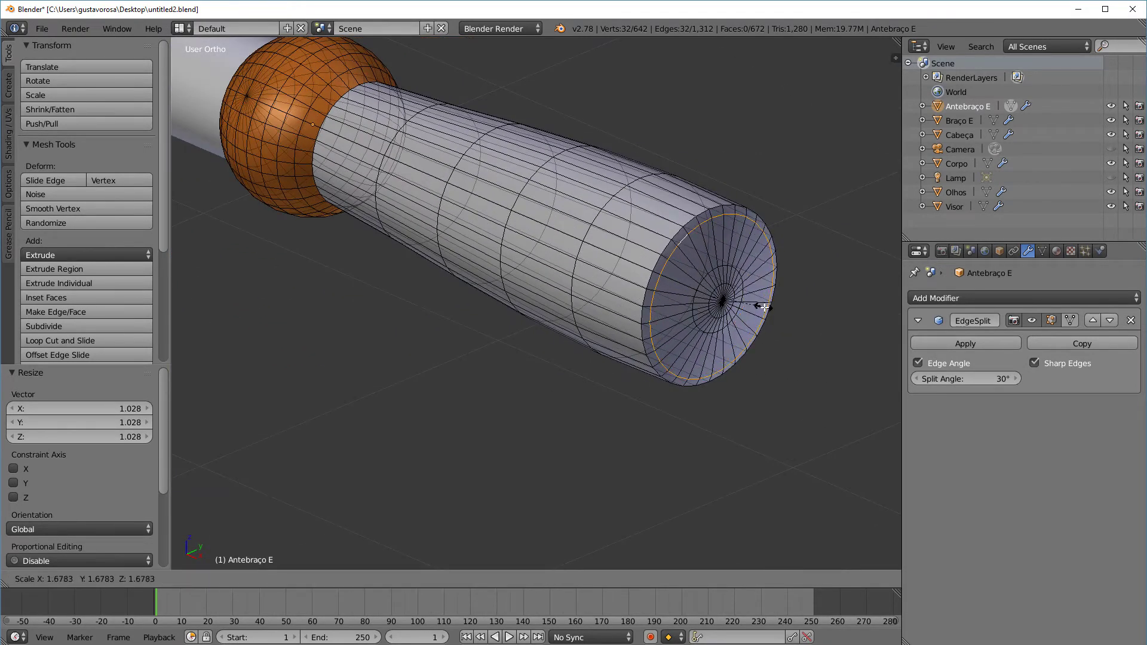
{"action": "left_click", "coordinate": [763, 307]}
{"action": "middle_click_drag", "start_coordinate": [763, 309], "coordinate": [699, 346]}
{"action": "scroll", "coordinate": [724, 325], "scroll_direction": "up", "scroll_amount": 3}
{"action": "scroll", "coordinate": [726, 317], "scroll_direction": "down", "scroll_amount": 3}
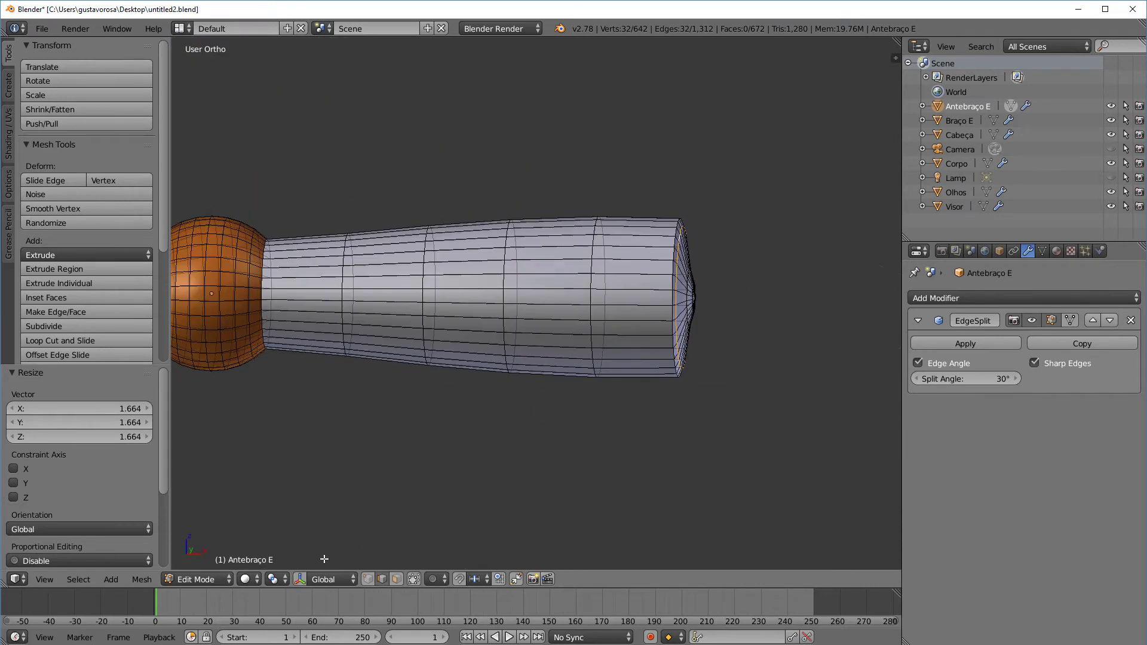
{"action": "left_click", "coordinate": [223, 580]}
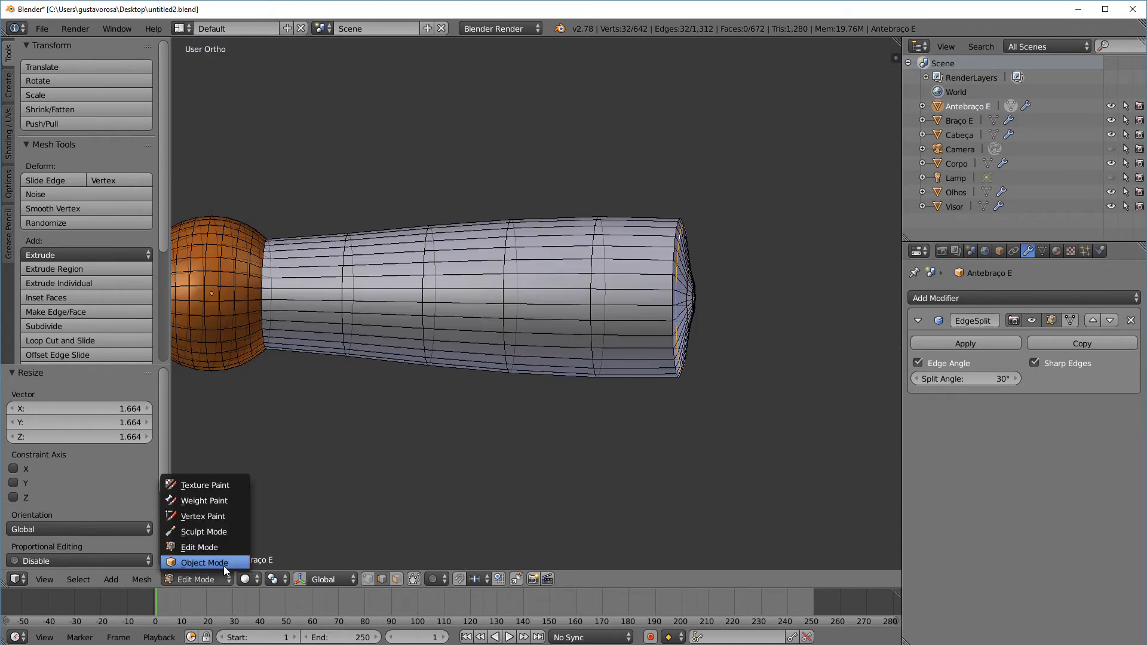
{"action": "left_click", "coordinate": [223, 566]}
Add a UV sphere and move it about 4.315 units along X and 4.376 units along Z, near the forearm's outer end
{"action": "scroll", "coordinate": [526, 399], "scroll_direction": "down", "scroll_amount": 3}
{"action": "middle_click_drag", "start_coordinate": [540, 396], "coordinate": [633, 389]}
{"action": "key", "text": "KP_1"}
{"action": "scroll", "coordinate": [537, 390], "scroll_direction": "down", "scroll_amount": 3}
{"action": "scroll", "coordinate": [536, 389], "scroll_direction": "down", "scroll_amount": 4}
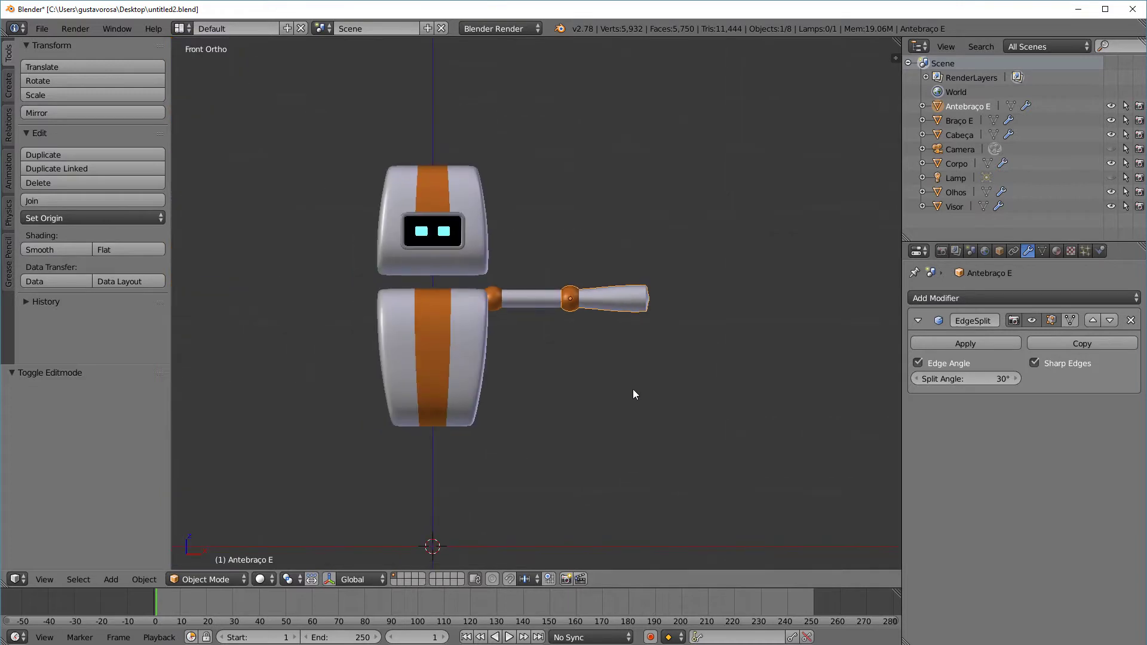
{"action": "scroll", "coordinate": [633, 389], "scroll_direction": "up", "scroll_amount": 1}
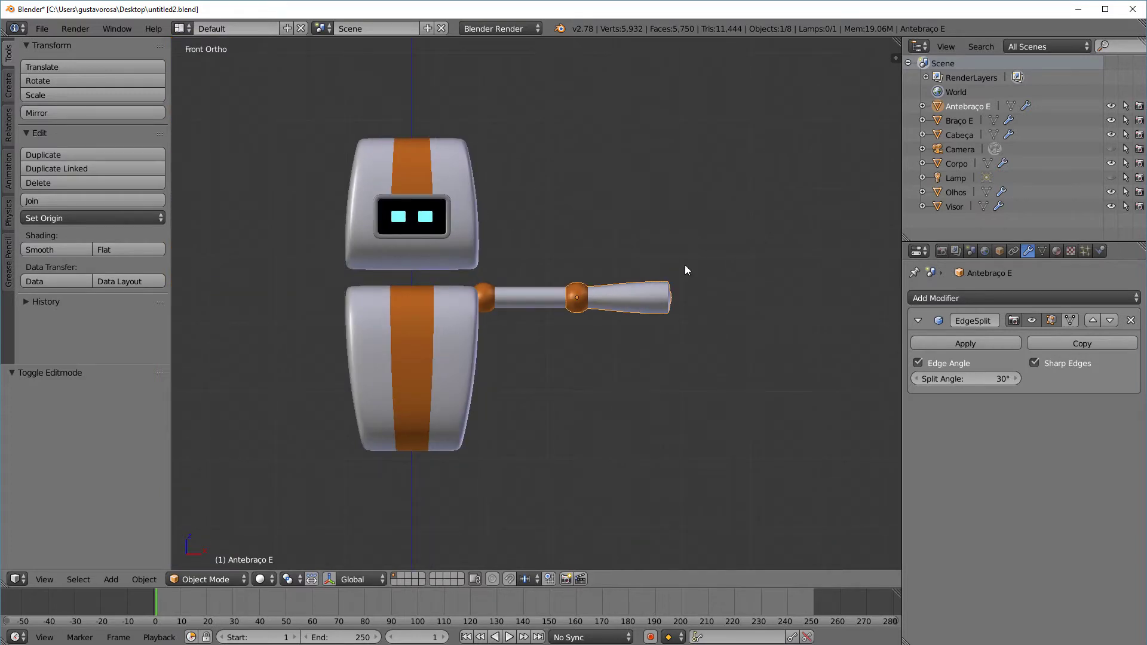
{"action": "middle_click_drag", "start_coordinate": [658, 385], "coordinate": [642, 298], "text": "shift"}
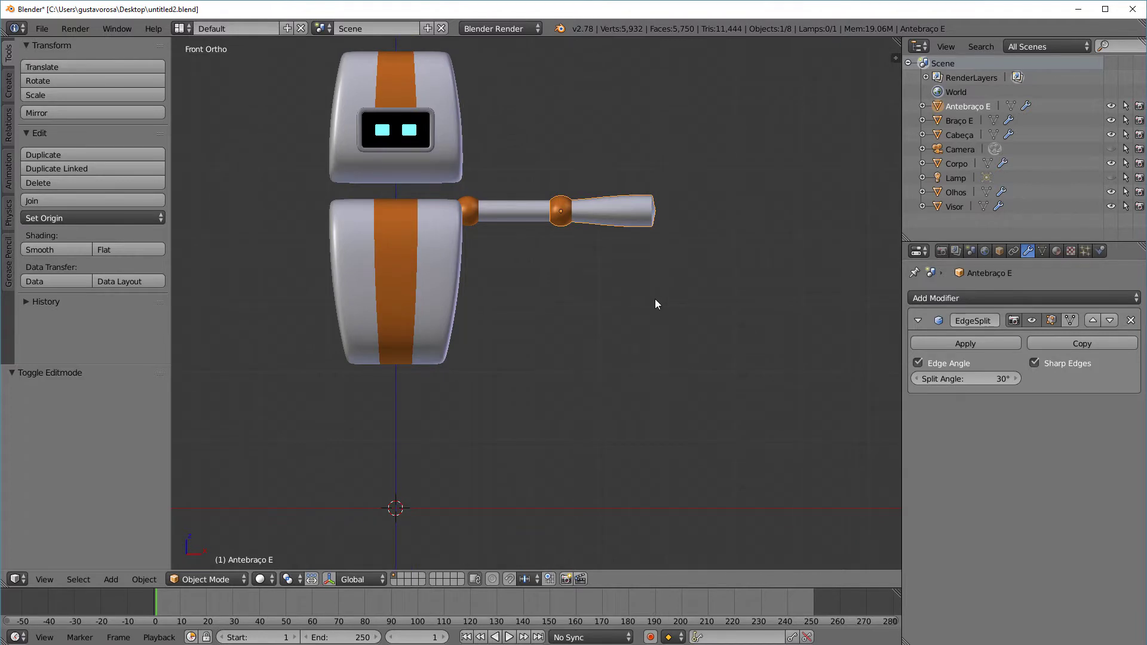
{"action": "key", "text": "shift+a"}
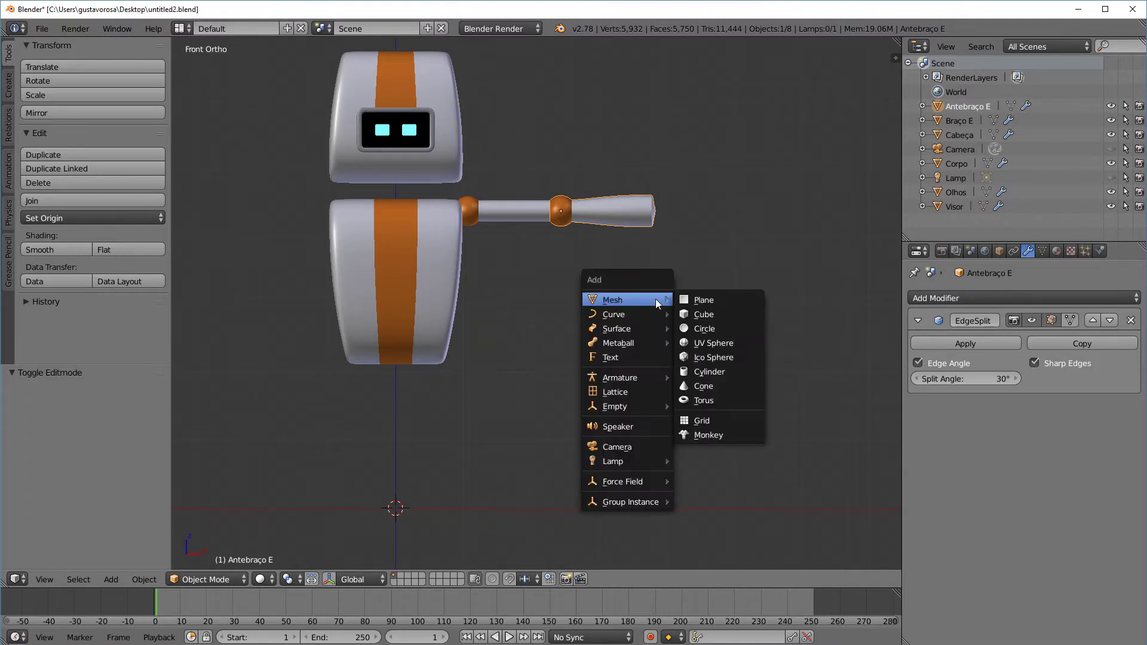
{"action": "left_click", "coordinate": [716, 345]}
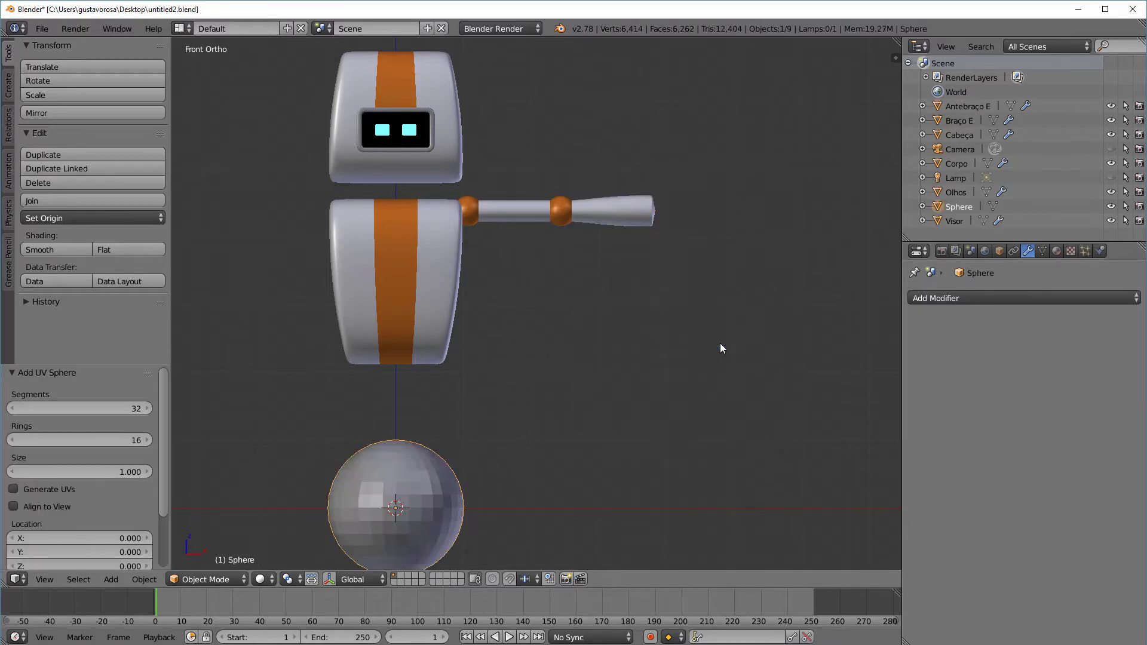
{"action": "key", "text": "g"}
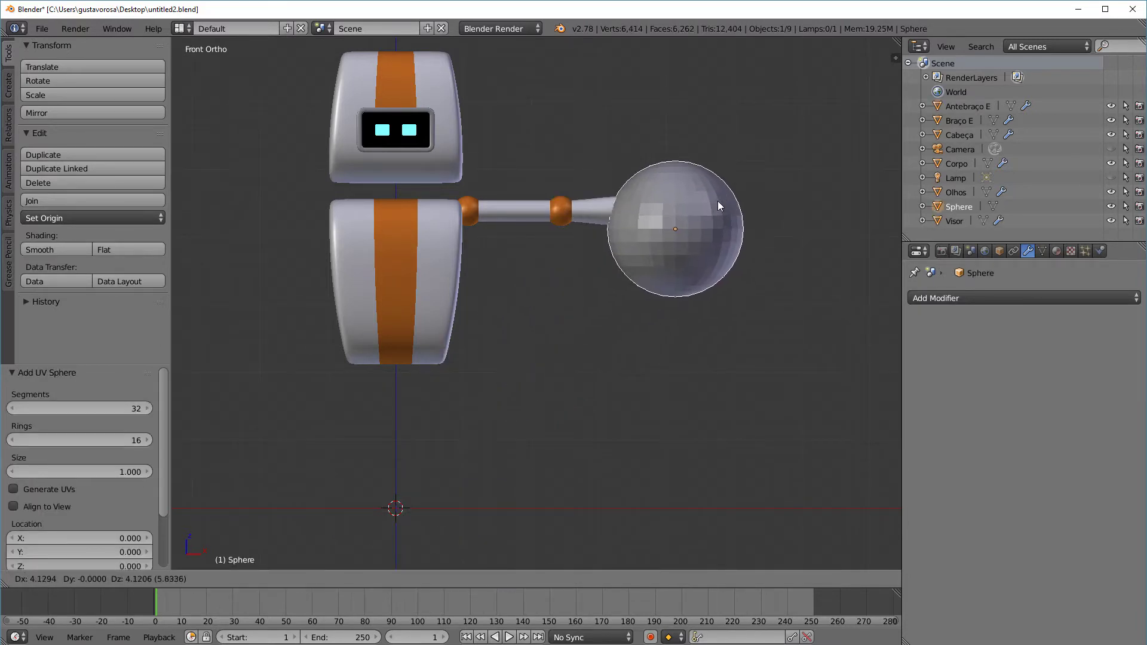
{"action": "left_click", "coordinate": [726, 191]}
Shrink the new sphere to about 0.191 of its size
{"action": "scroll", "coordinate": [739, 192], "scroll_direction": "up", "scroll_amount": 2}
{"action": "middle_click_drag", "start_coordinate": [792, 184], "coordinate": [507, 328], "text": "shift"}
{"action": "scroll", "coordinate": [508, 325], "scroll_direction": "up", "scroll_amount": 3}
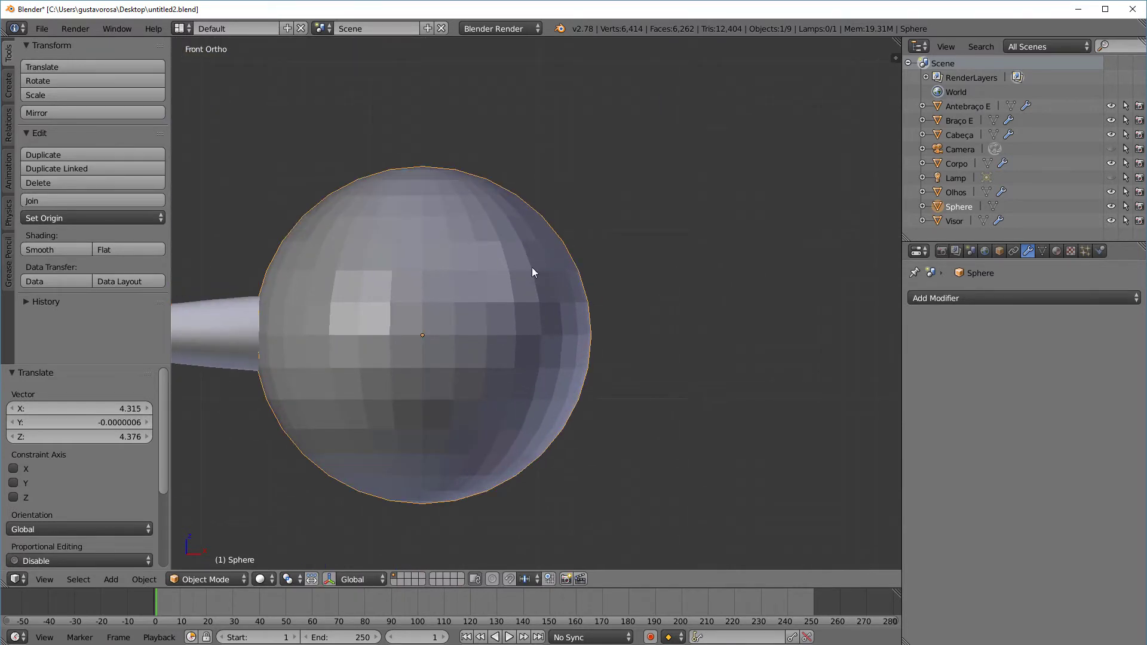
{"action": "middle_click_drag", "start_coordinate": [454, 310], "coordinate": [528, 240], "text": "shift"}
{"action": "key", "text": "s"}
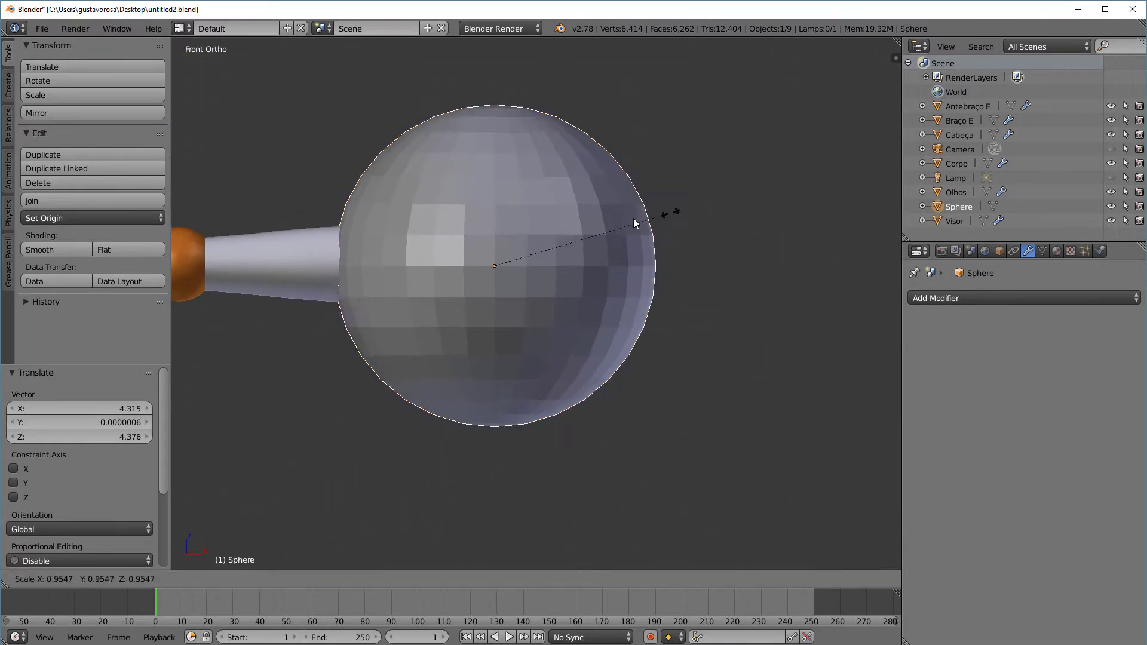
{"action": "left_click", "coordinate": [529, 252]}
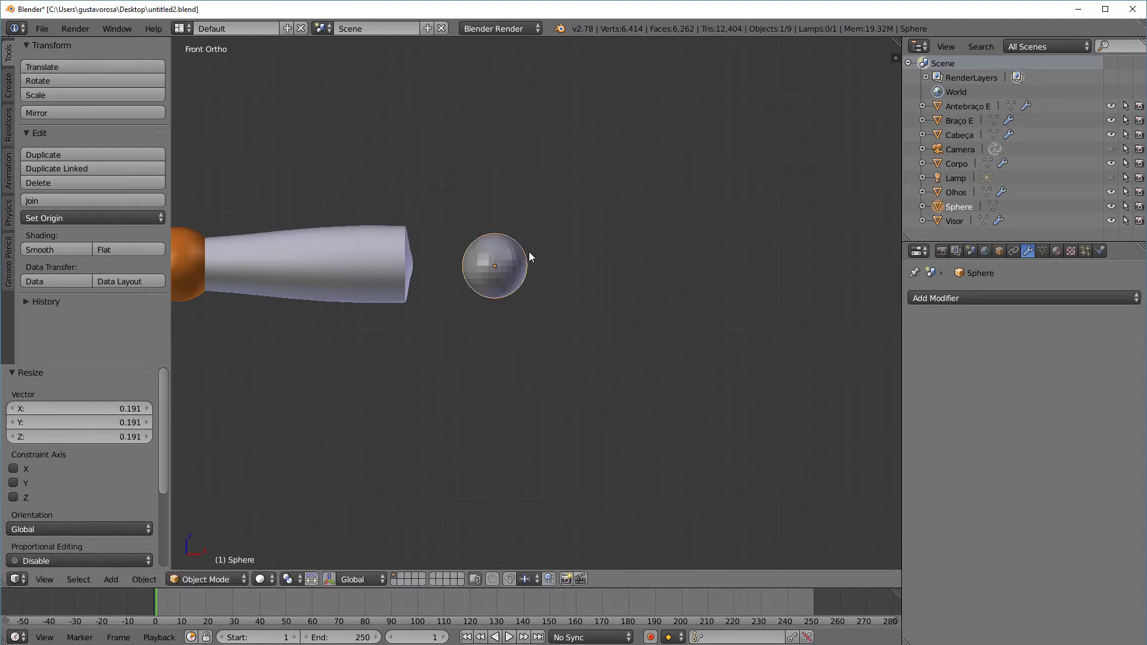
Move the sphere about 0.44 units along negative X into the forearm's end and scale it by about 0.856
{"action": "key", "text": "g"}
{"action": "left_click", "coordinate": [474, 251]}
{"action": "key", "text": "s"}
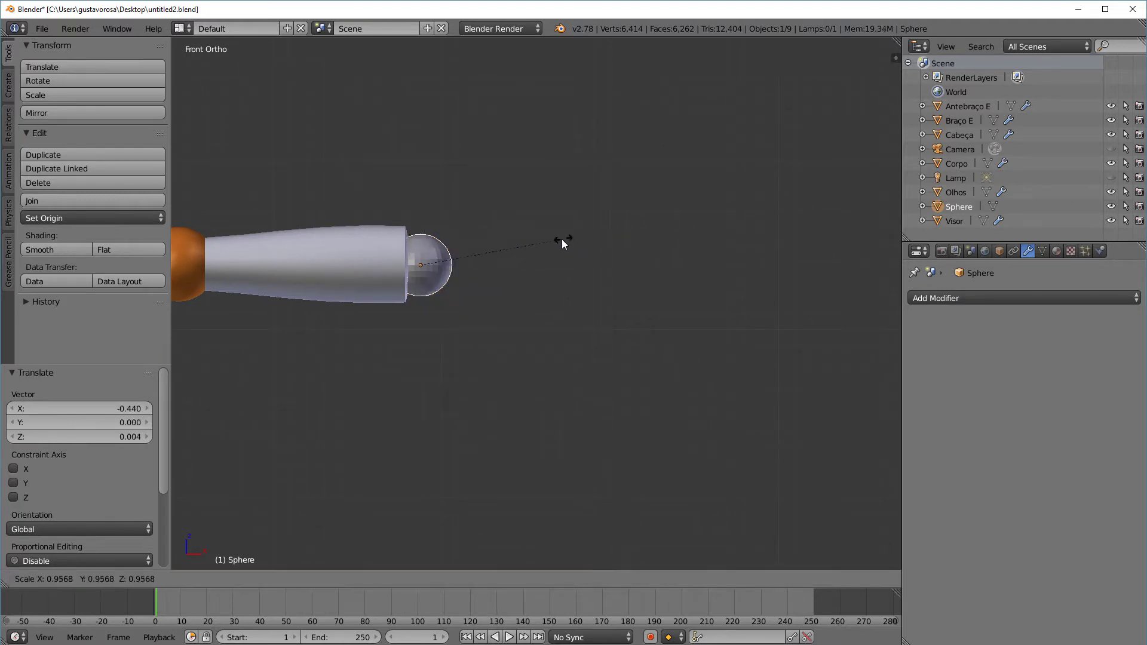
{"action": "left_click", "coordinate": [549, 242]}
Center the sphere on the forearm's end, moving it about -0.026 in X and 0.019 in Z, then -0.010 along Z in the right view
{"action": "middle_click_drag", "start_coordinate": [478, 289], "coordinate": [557, 290], "text": "shift"}
{"action": "scroll", "coordinate": [558, 291], "scroll_direction": "up", "scroll_amount": 4}
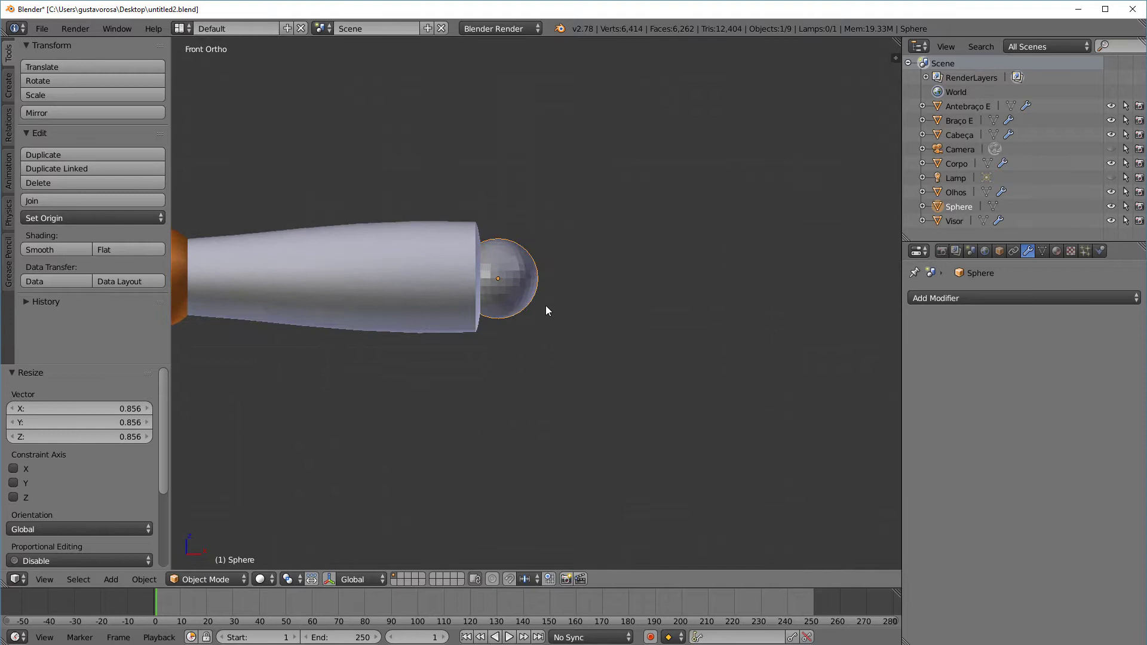
{"action": "key", "text": "g"}
{"action": "left_click", "coordinate": [515, 293]}
{"action": "key", "text": "KP_3"}
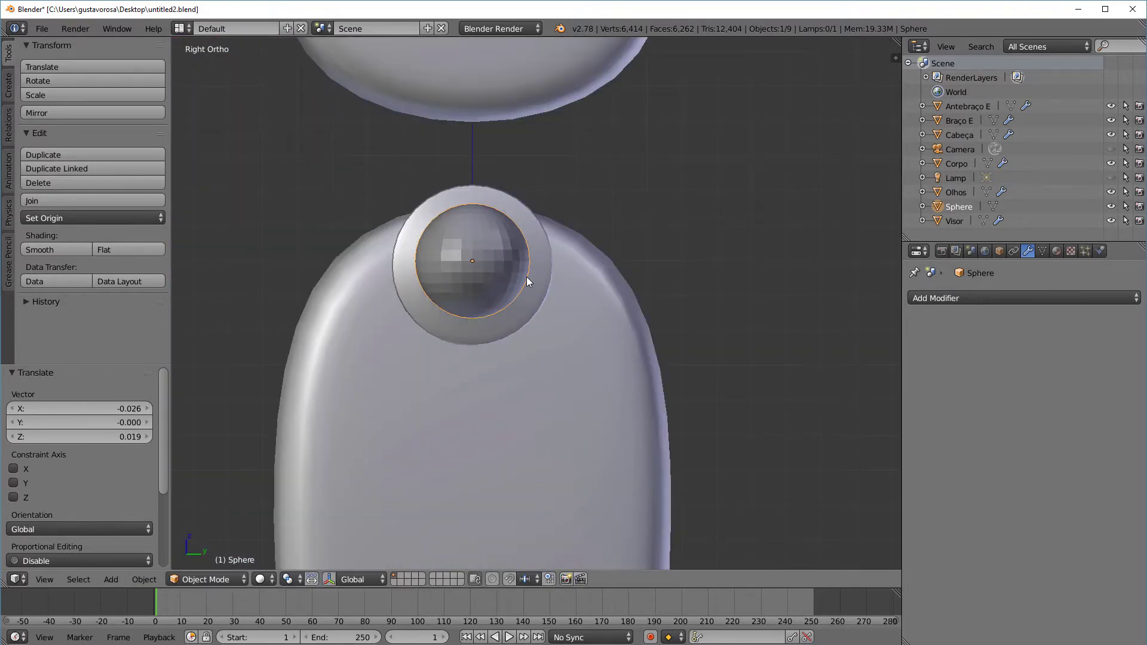
{"action": "key", "text": "g"}
{"action": "key", "text": "z"}
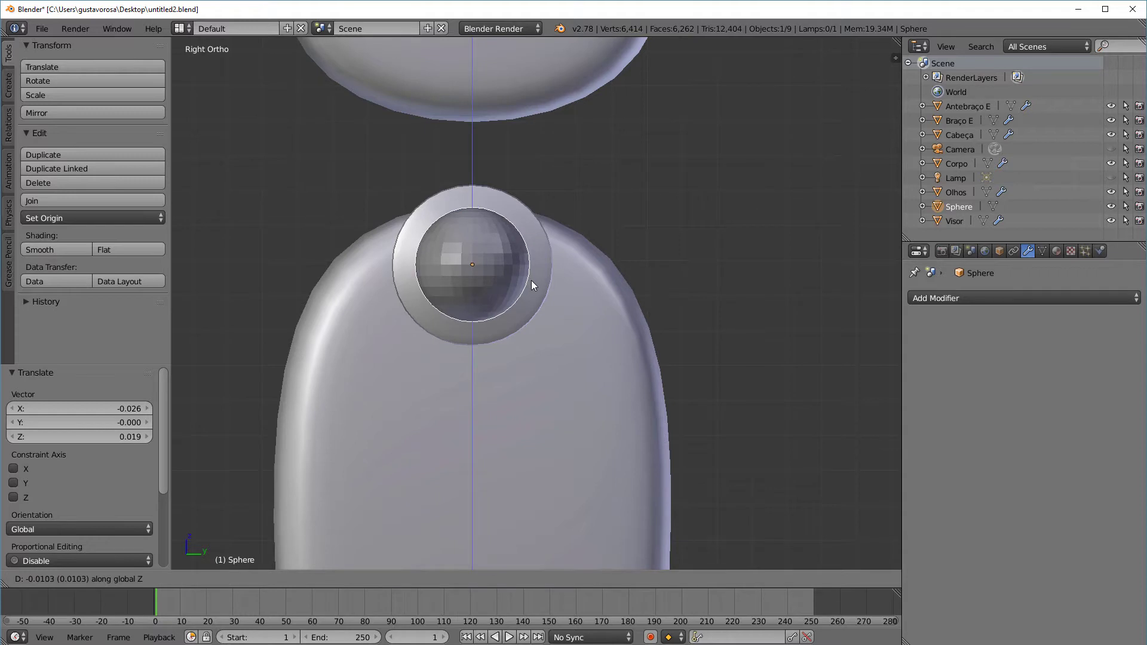
{"action": "left_click", "coordinate": [532, 281]}
Scale the wrist sphere by about 0.954 and move it about -0.014 units along X, deeper into the forearm
{"action": "key", "text": "KP_1"}
{"action": "scroll", "coordinate": [536, 276], "scroll_direction": "down", "scroll_amount": 4}
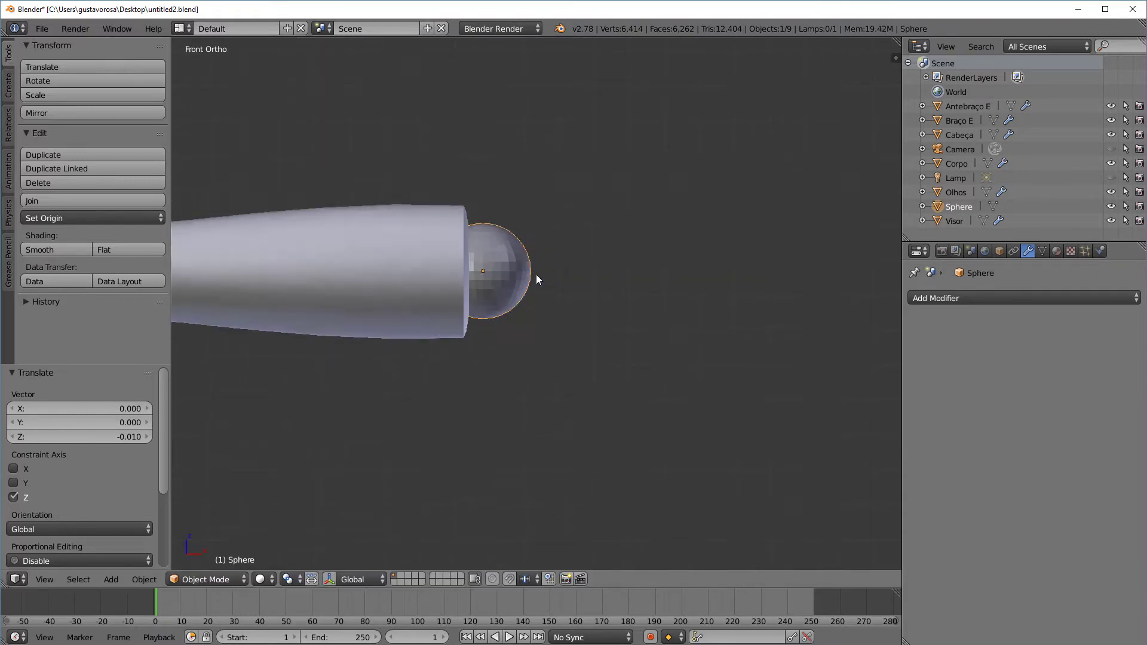
{"action": "scroll", "coordinate": [536, 278], "scroll_direction": "up", "scroll_amount": 4}
{"action": "key", "text": "s"}
{"action": "left_click", "coordinate": [559, 262]}
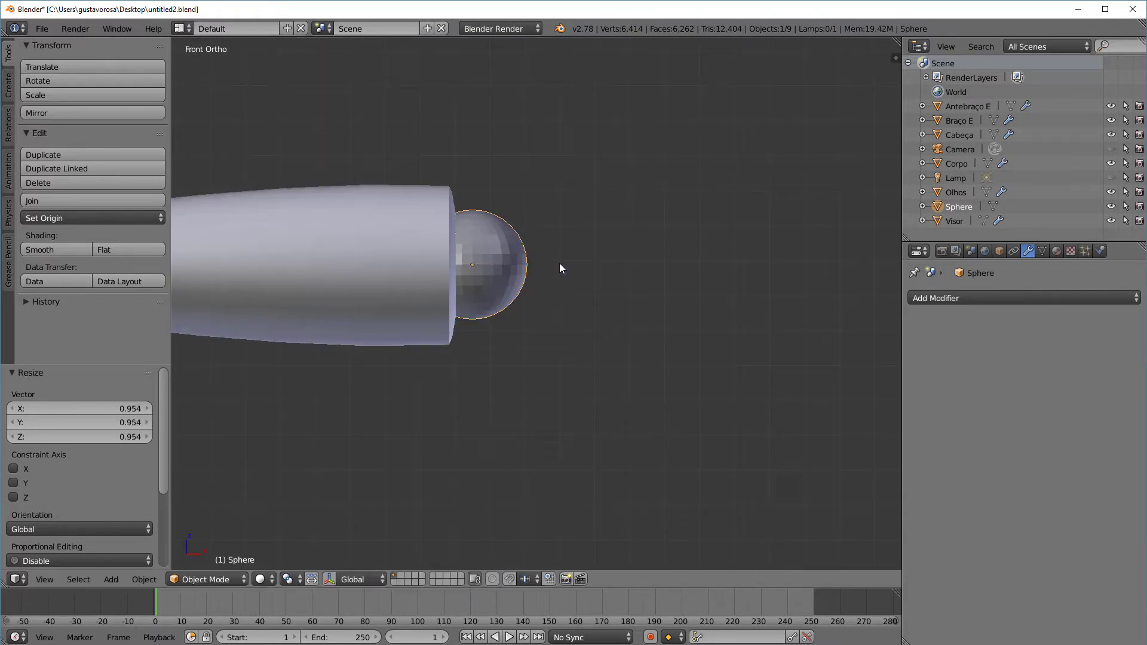
{"action": "key", "text": "g"}
{"action": "key", "text": "x"}
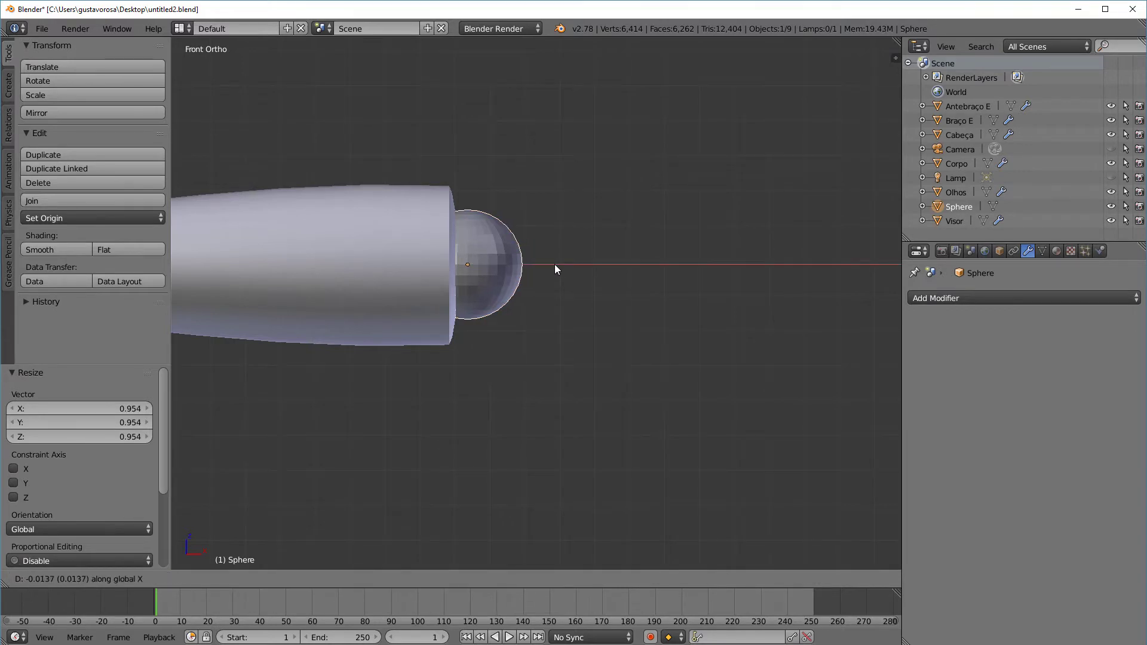
{"action": "left_click", "coordinate": [554, 264]}
Examine the wrist sphere's size and placement against the whole arm and body, from the front and at an angle
{"action": "scroll", "coordinate": [535, 233], "scroll_direction": "down", "scroll_amount": 3}
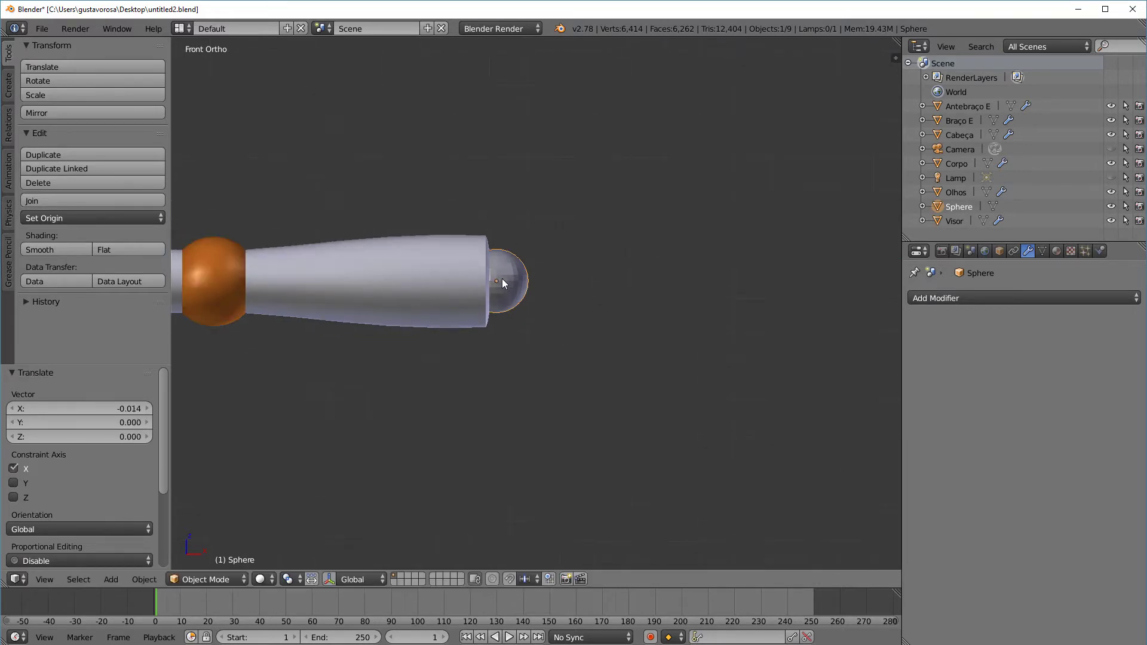
{"action": "middle_click_drag", "start_coordinate": [530, 325], "coordinate": [681, 292], "text": "shift"}
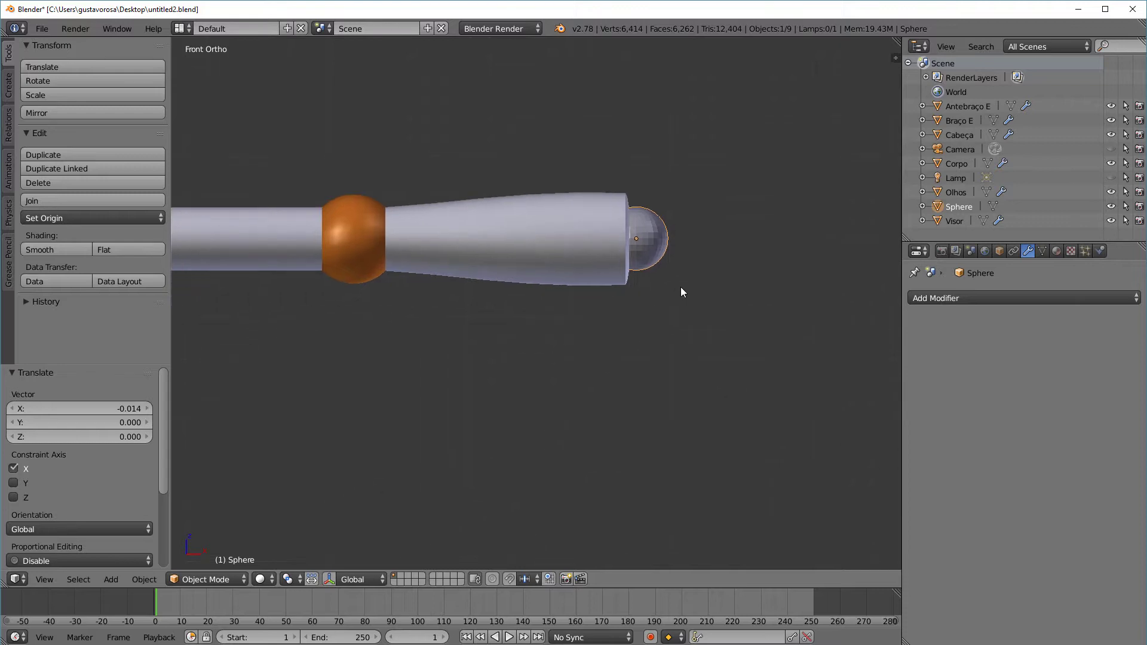
{"action": "scroll", "coordinate": [412, 272], "scroll_direction": "down", "scroll_amount": 2}
{"action": "middle_click_drag", "start_coordinate": [224, 261], "coordinate": [413, 311], "text": "shift"}
{"action": "scroll", "coordinate": [418, 303], "scroll_direction": "down", "scroll_amount": 2}
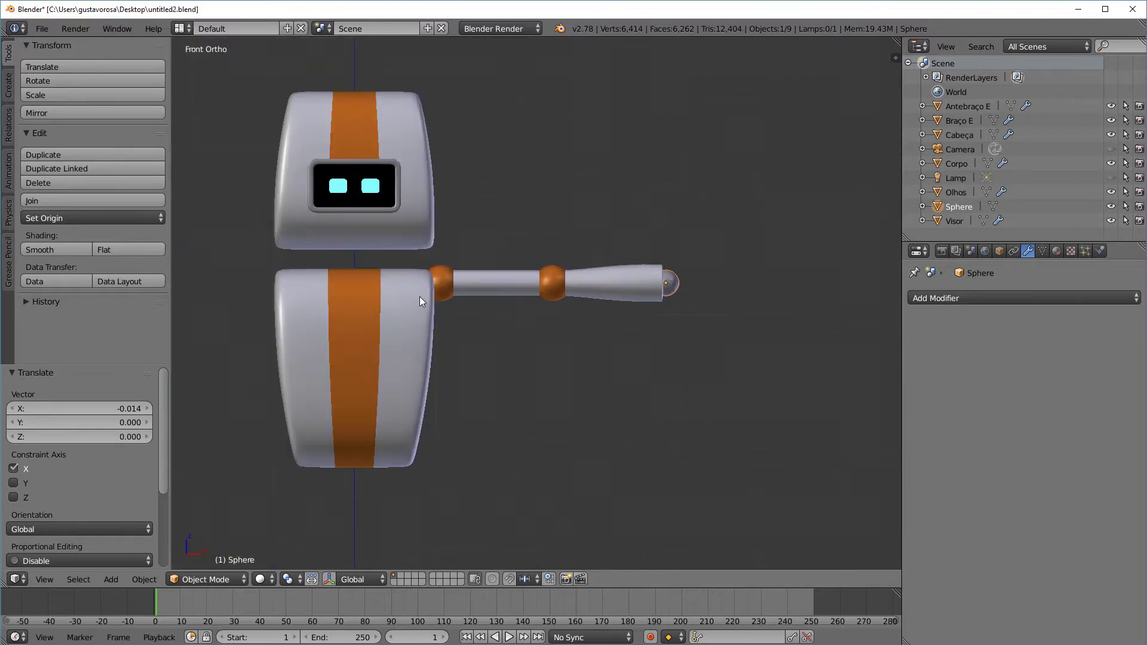
{"action": "middle_click_drag", "start_coordinate": [616, 293], "coordinate": [536, 336]}
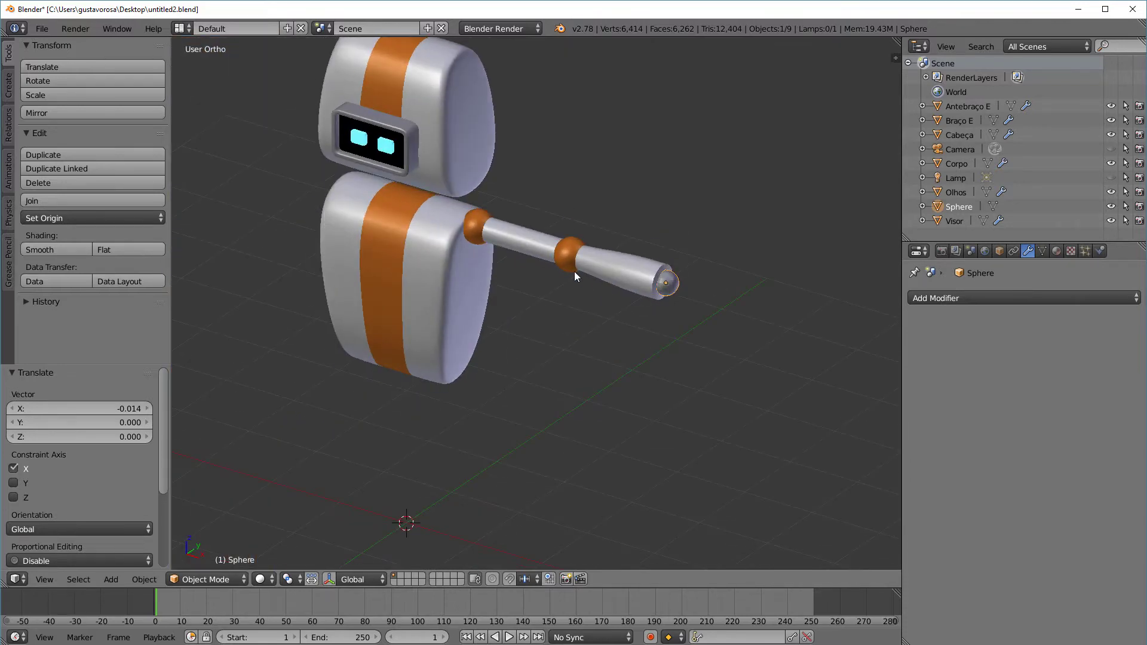
{"action": "key", "text": "KP_1"}
{"action": "scroll", "coordinate": [687, 305], "scroll_direction": "up", "scroll_amount": 3}
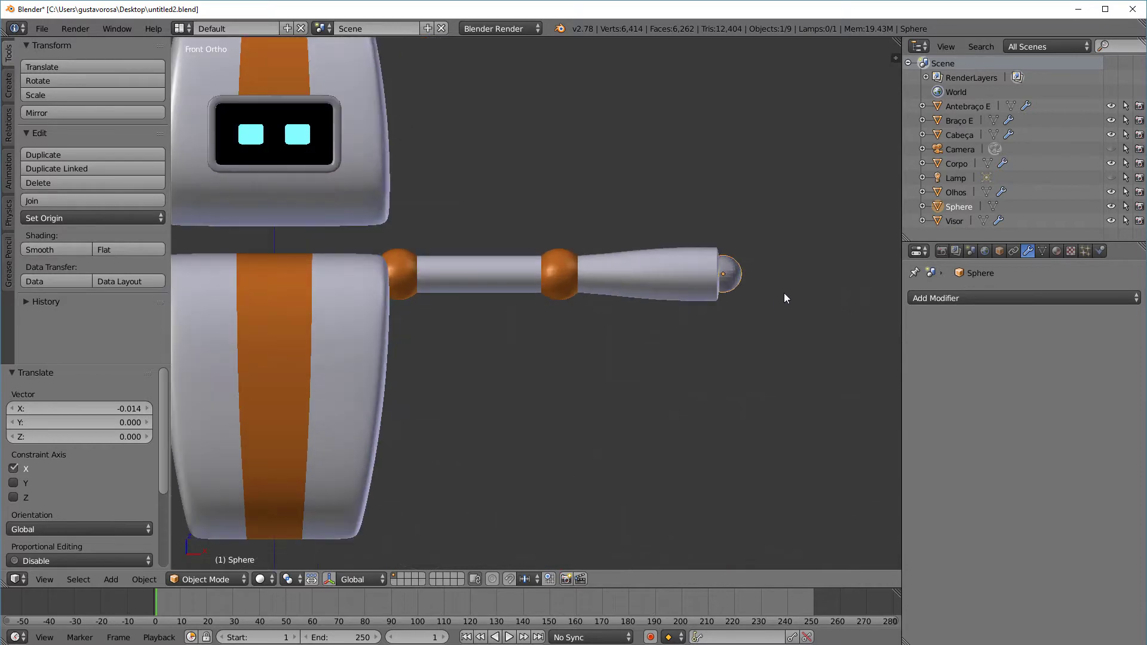
Assign the existing material Cor 2 to the wrist sphere
{"action": "middle_click_drag", "start_coordinate": [784, 297], "coordinate": [604, 331], "text": "shift"}
{"action": "scroll", "coordinate": [604, 331], "scroll_direction": "up", "scroll_amount": 4}
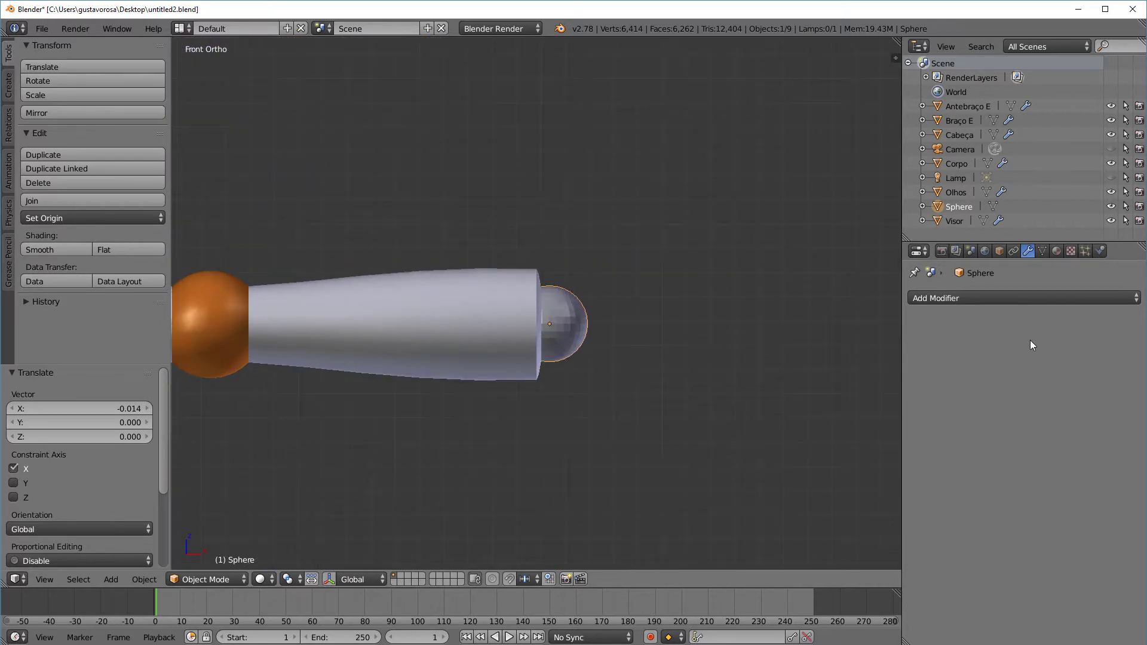
{"action": "left_click", "coordinate": [989, 299]}
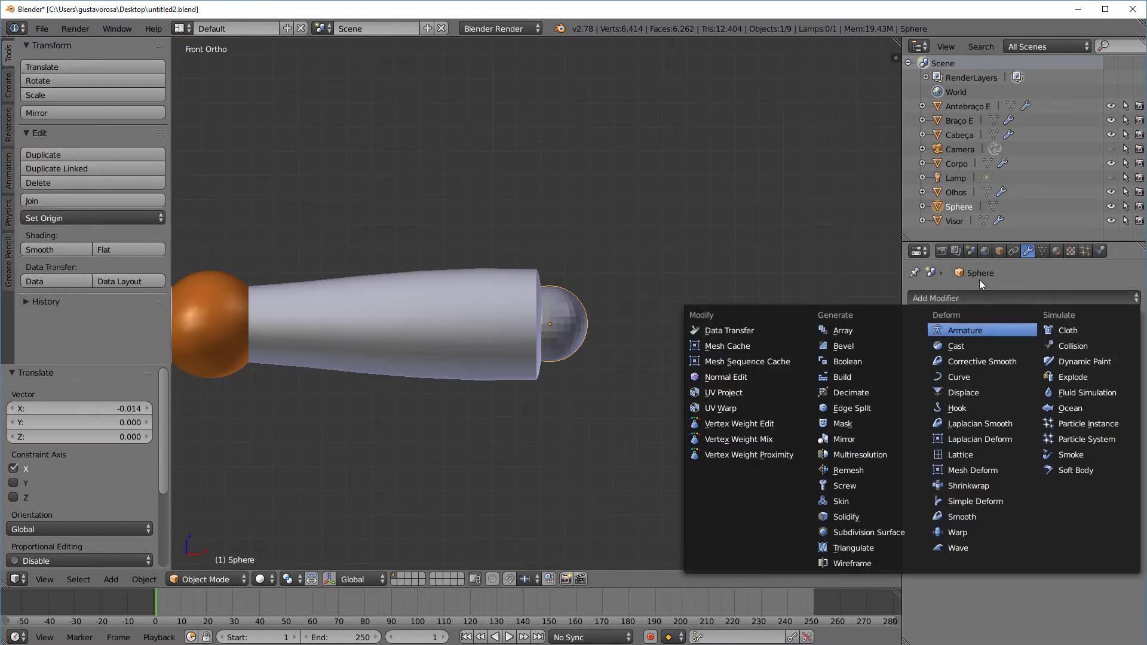
{"action": "left_click", "coordinate": [1057, 251]}
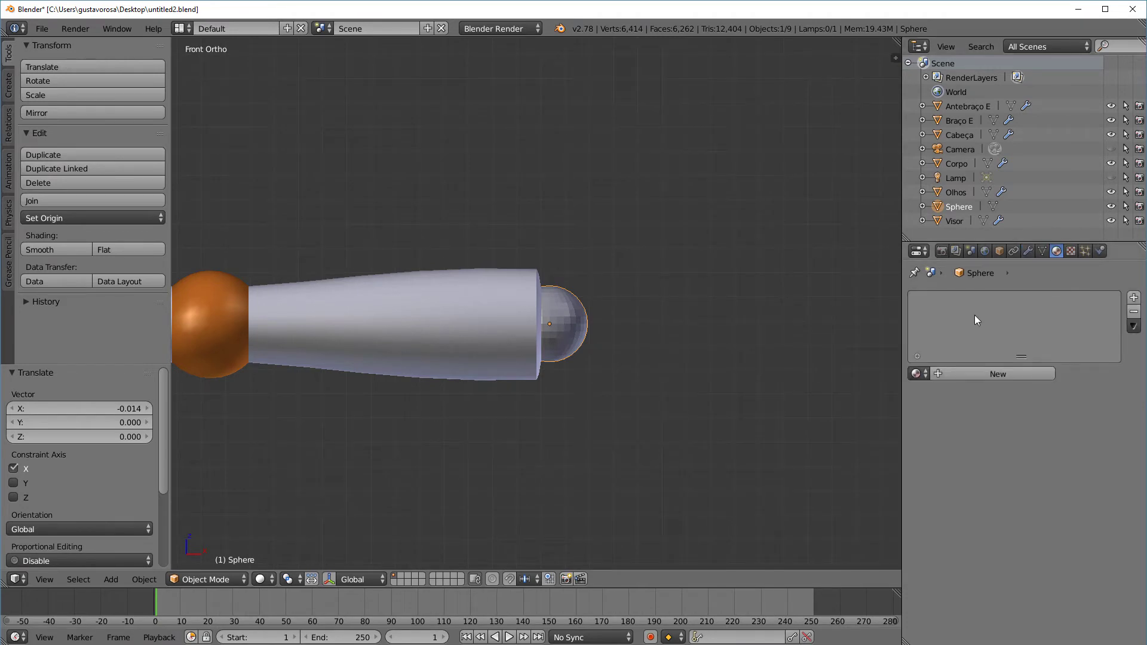
{"action": "left_click", "coordinate": [920, 374]}
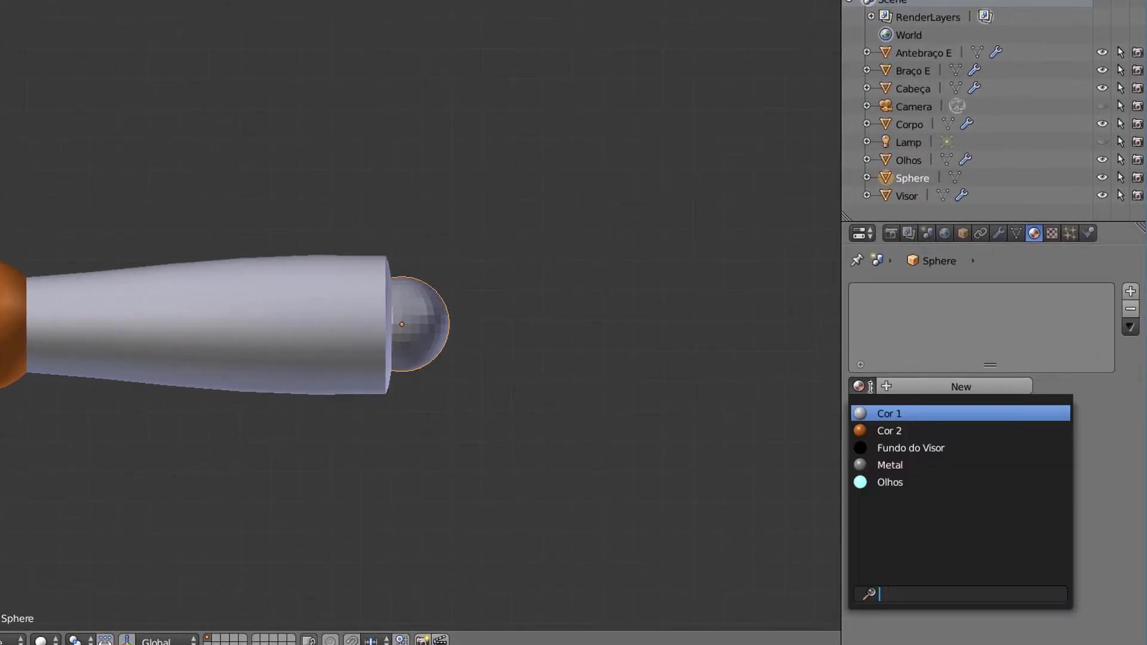
{"action": "left_click", "coordinate": [902, 430]}
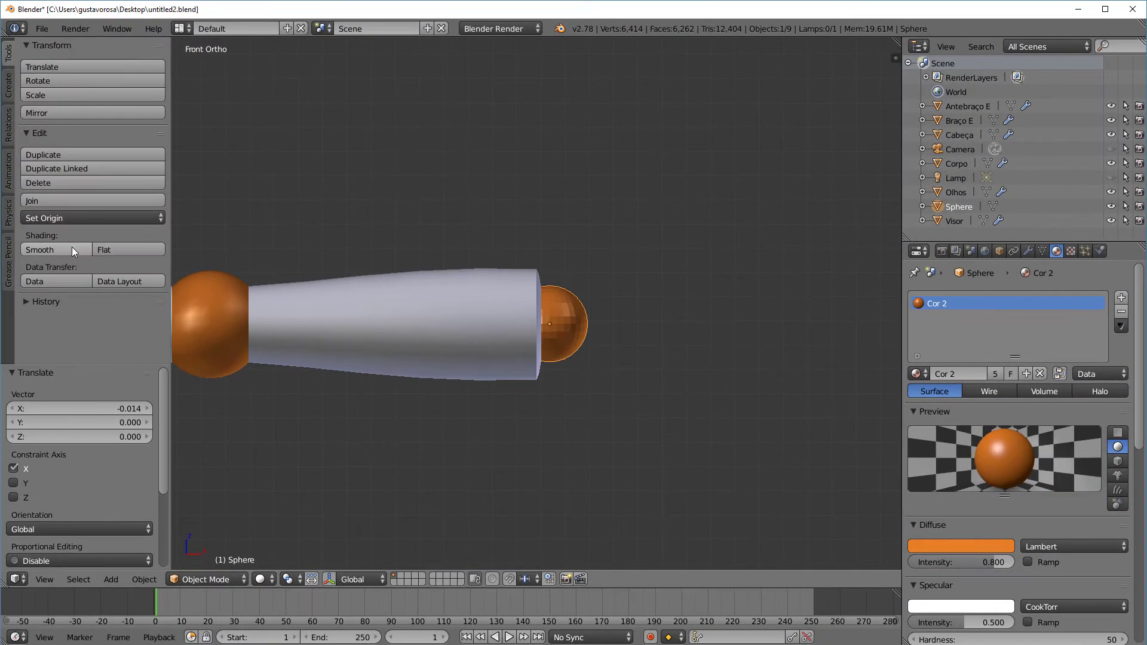
Apply smooth shading to the wrist sphere
{"action": "left_click", "coordinate": [71, 249]}
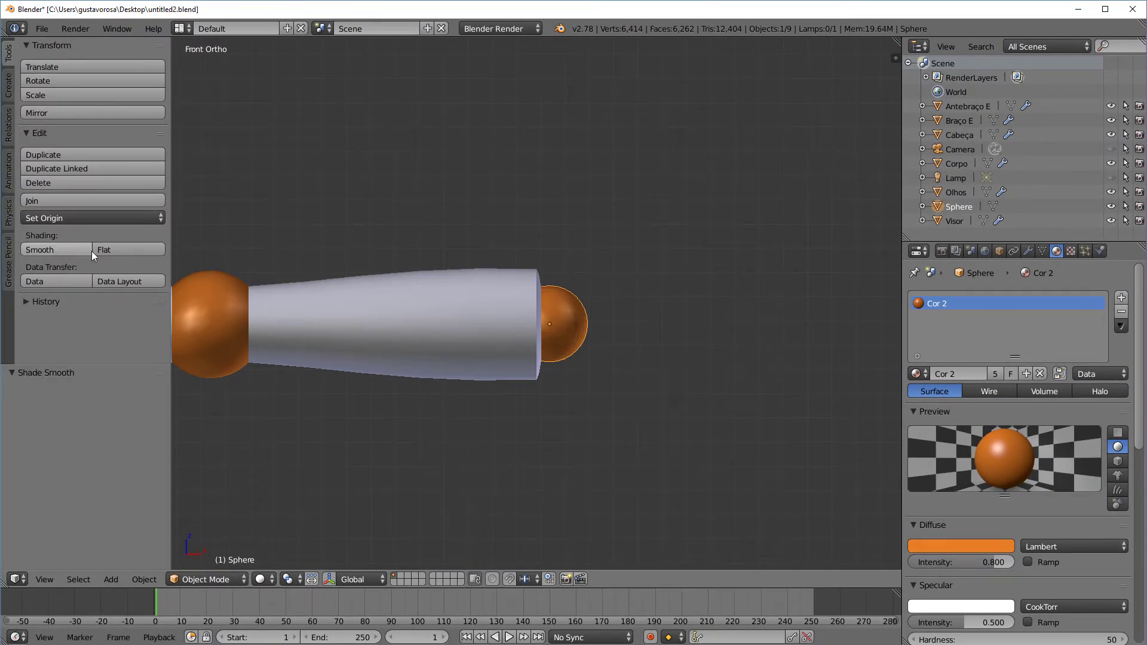
{"action": "scroll", "coordinate": [503, 267], "scroll_direction": "down", "scroll_amount": 2}
{"action": "scroll", "coordinate": [503, 266], "scroll_direction": "down", "scroll_amount": 4}
{"action": "middle_click_drag", "start_coordinate": [487, 360], "coordinate": [636, 322], "text": "shift"}
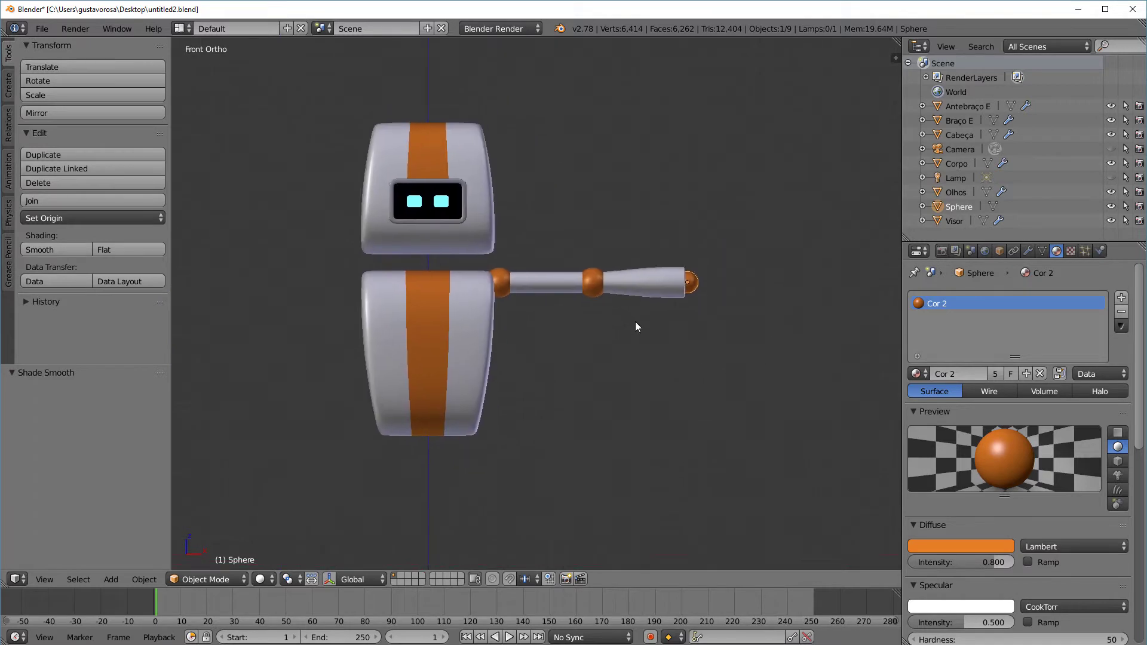
Clear the selection and add a cube mesh for the robot's hand
{"action": "key", "text": "a"}
{"action": "scroll", "coordinate": [693, 278], "scroll_direction": "up", "scroll_amount": 2}
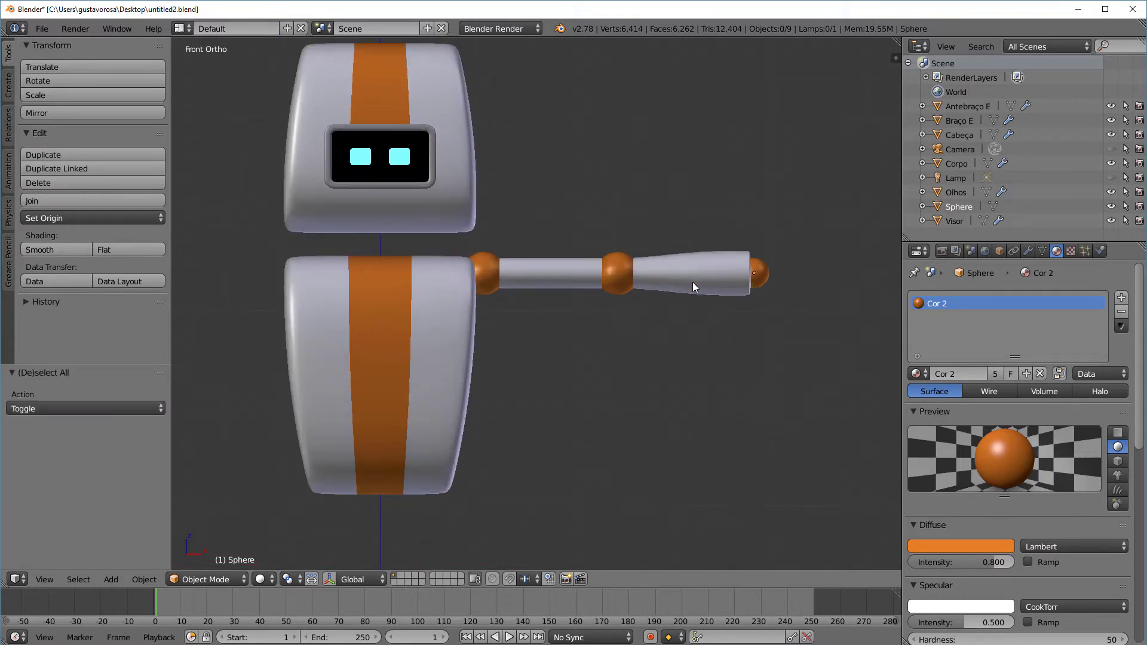
{"action": "middle_click_drag", "start_coordinate": [682, 345], "coordinate": [688, 377], "text": "shift"}
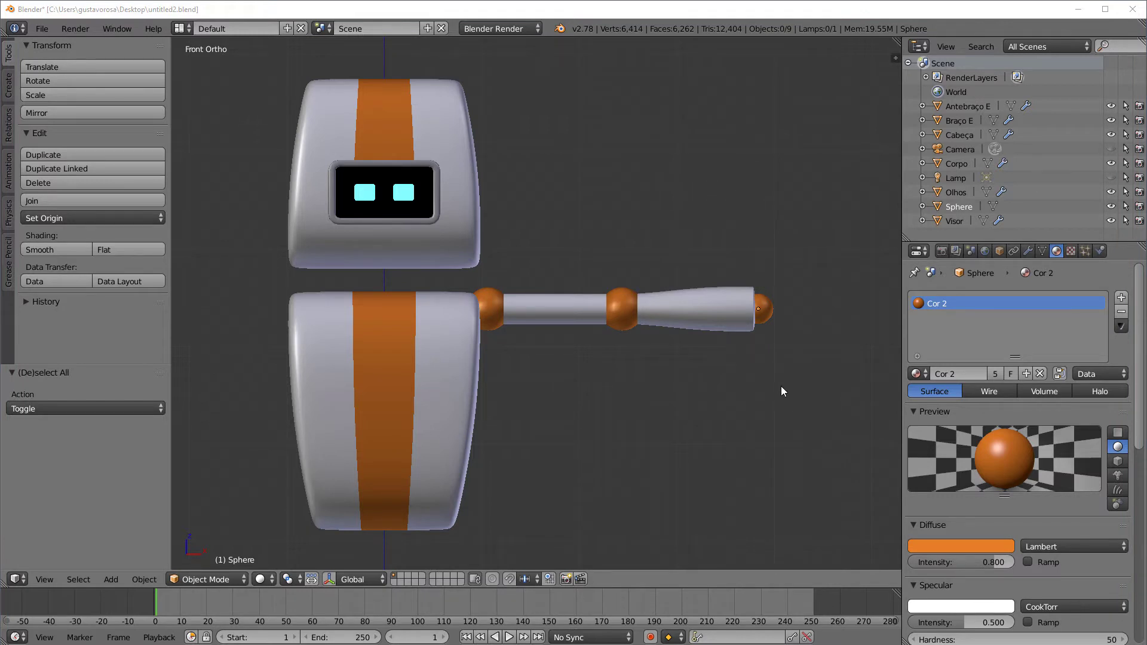
{"action": "middle_click_drag", "start_coordinate": [780, 309], "coordinate": [754, 363]}
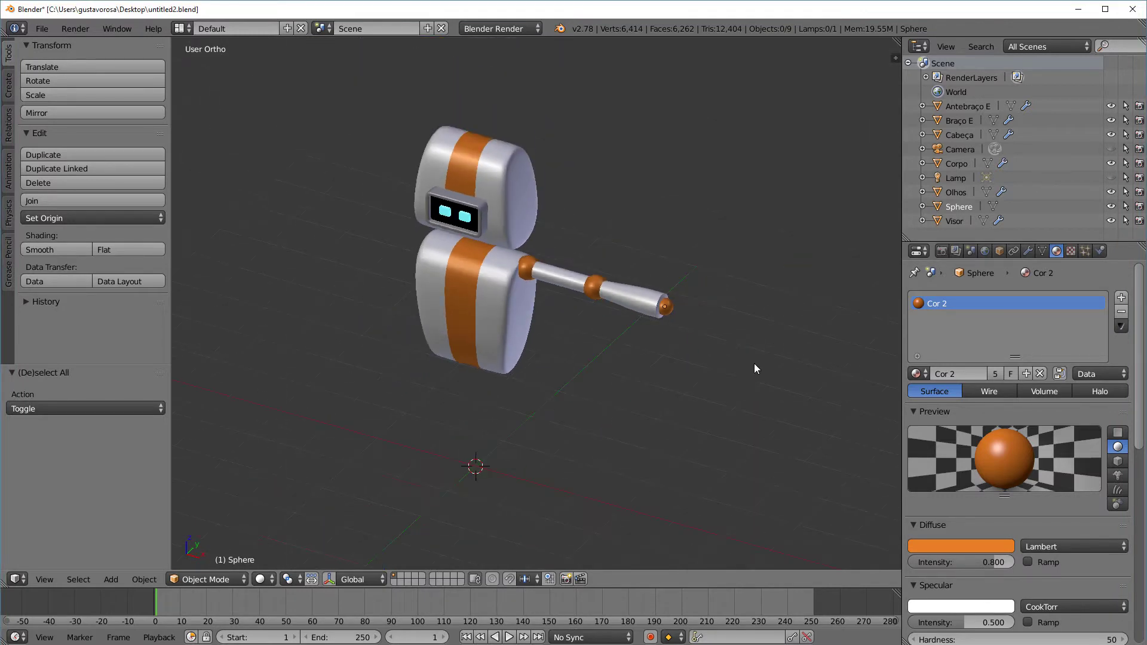
{"action": "key", "text": "shift+a"}
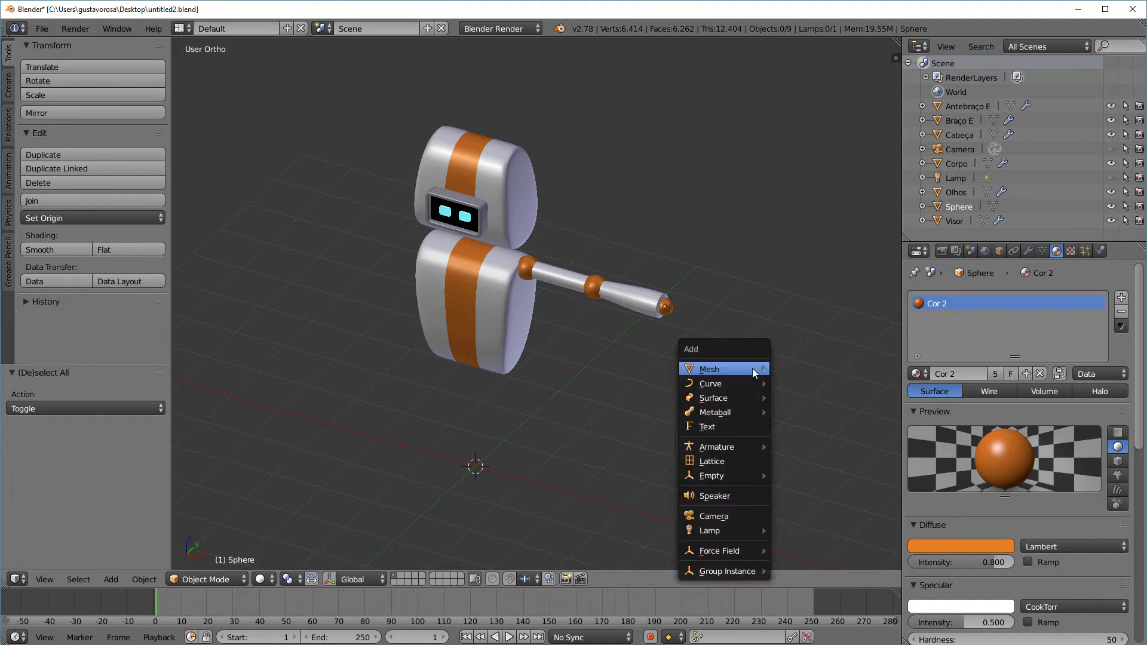
{"action": "mouse_move", "coordinate": [752, 369]}
{"action": "left_click", "coordinate": [830, 385]}
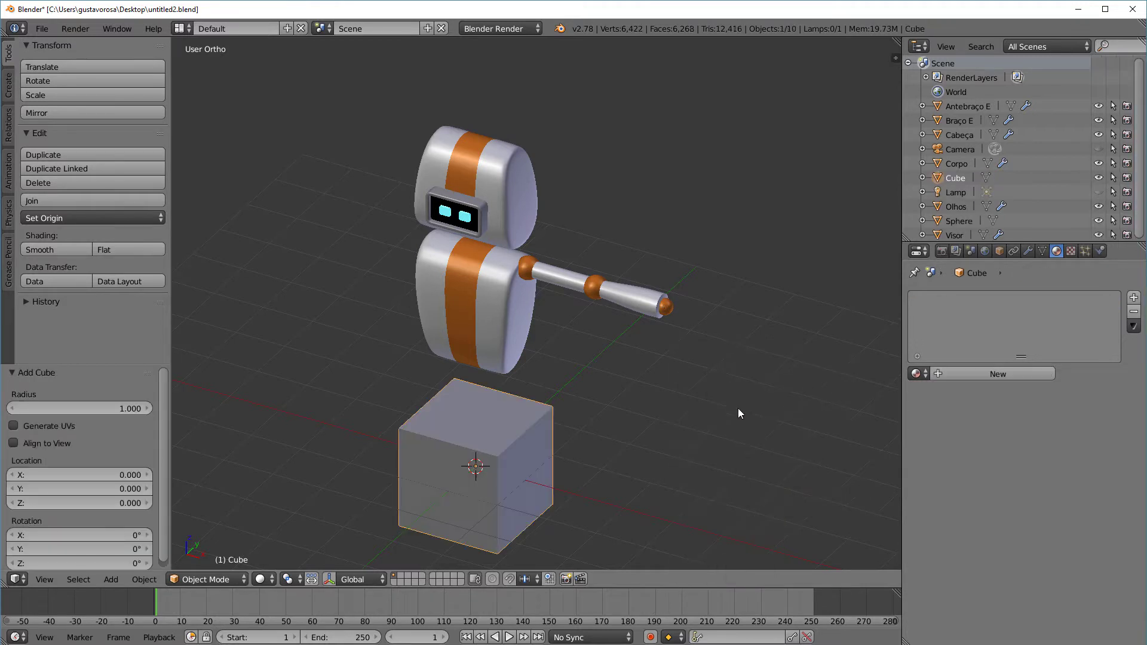
Move the cube about 4.93 units along X and 4.511 along Z, just beyond the wrist sphere
{"action": "key", "text": "KP_1"}
{"action": "scroll", "coordinate": [712, 411], "scroll_direction": "down", "scroll_amount": 1}
{"action": "key", "text": "g"}
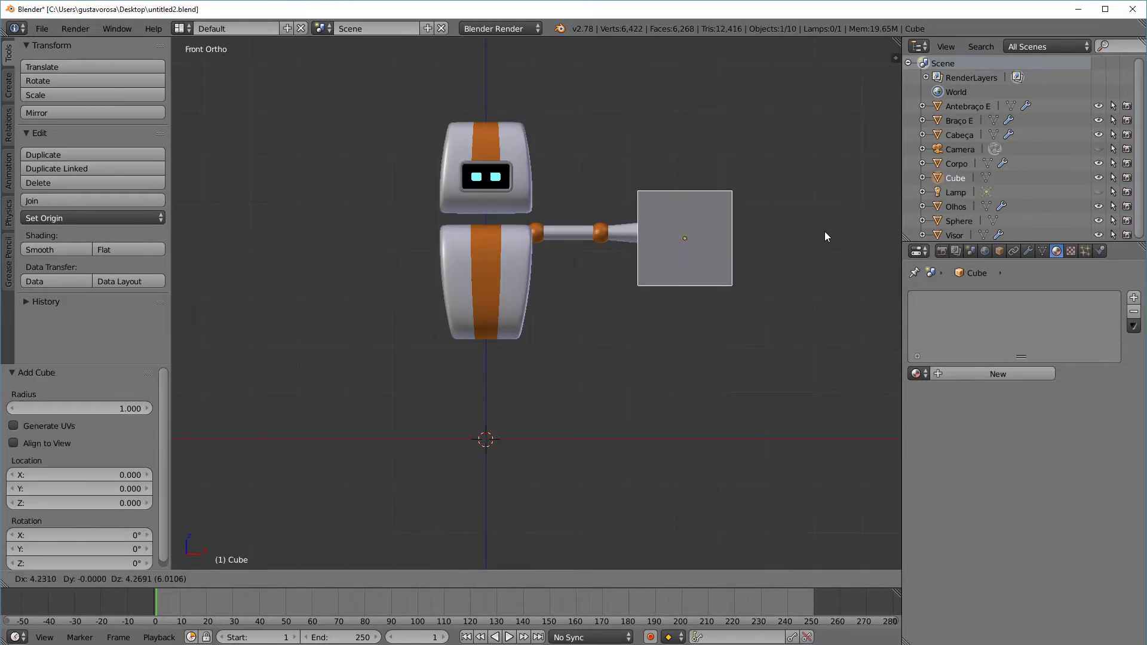
{"action": "left_click", "coordinate": [845, 217]}
{"action": "scroll", "coordinate": [833, 231], "scroll_direction": "up", "scroll_amount": 2}
{"action": "scroll", "coordinate": [704, 271], "scroll_direction": "up", "scroll_amount": 3}
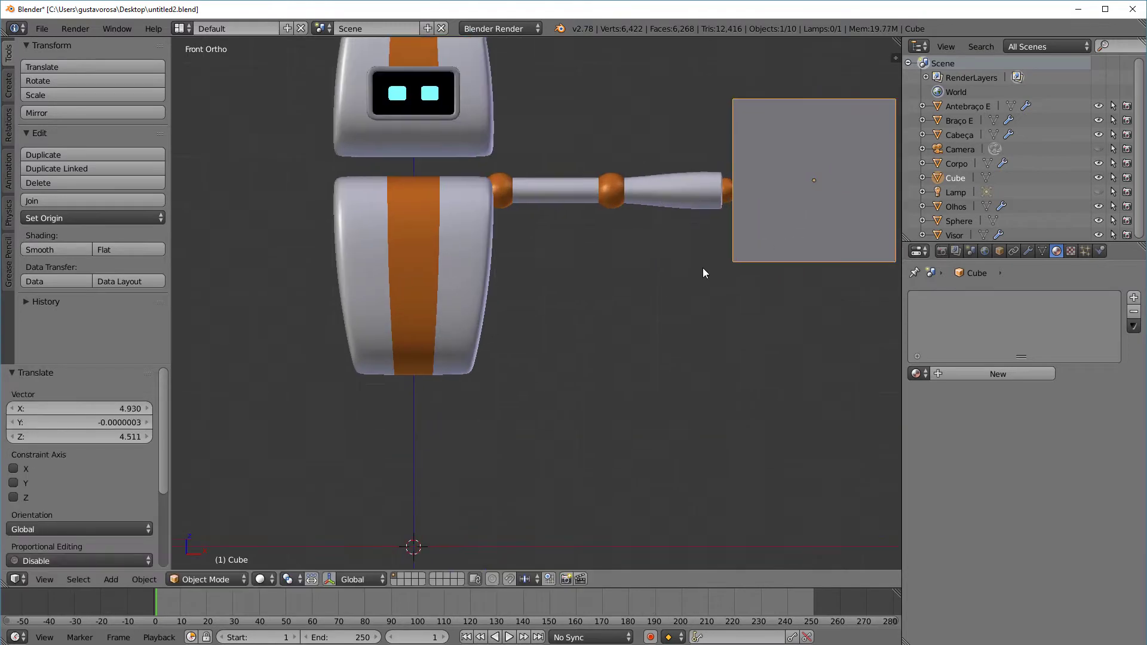
Scale the cube down and move it about -0.746 units along X and -0.092 along Z, against the wrist sphere
{"action": "middle_click_drag", "start_coordinate": [704, 272], "coordinate": [578, 309], "text": "shift"}
{"action": "key", "text": "s"}
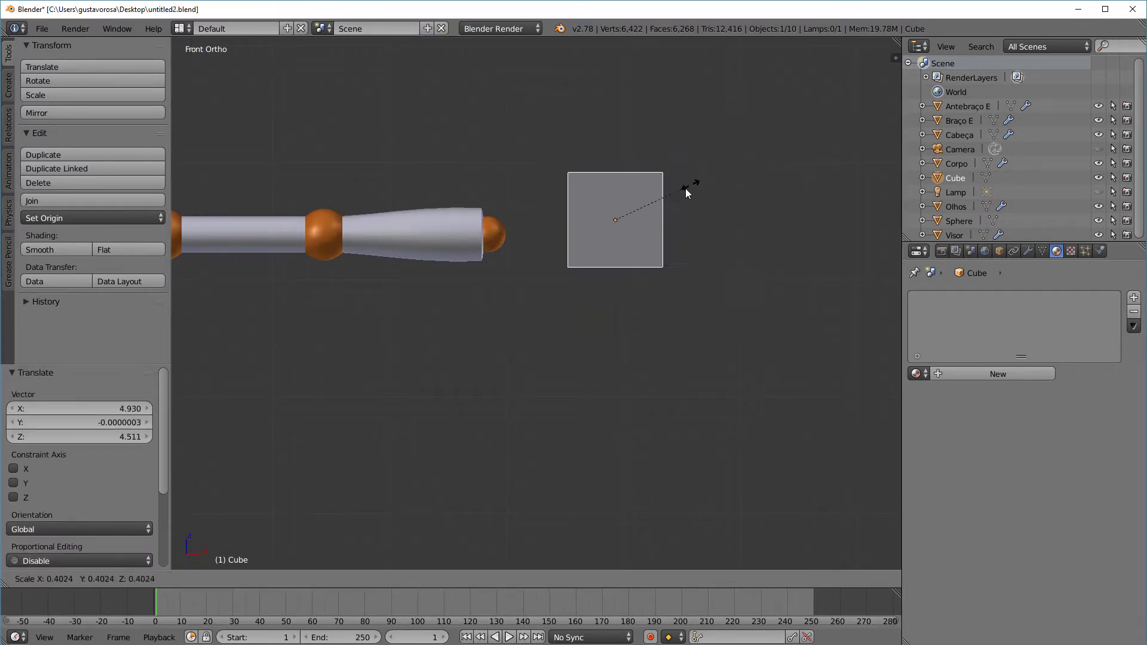
{"action": "left_click", "coordinate": [669, 202]}
{"action": "key", "text": "g"}
{"action": "left_click", "coordinate": [589, 214]}
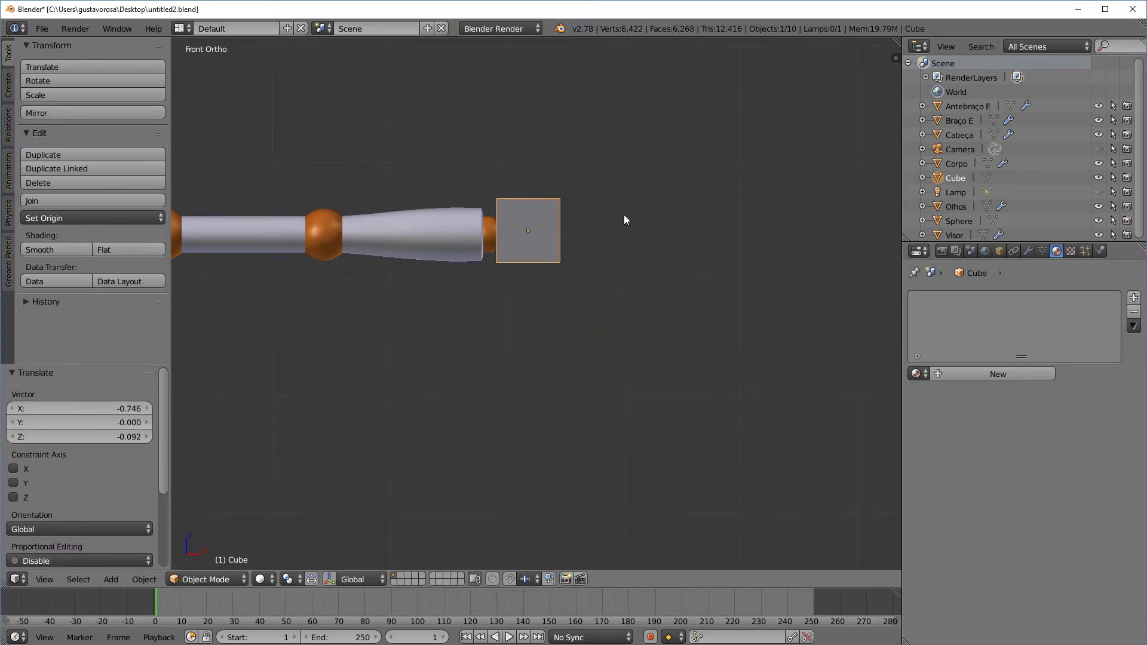
Scale the cube by about 0.715 and move it about -0.098 units along X and -0.014 along Z, onto the wrist sphere
{"action": "key", "text": "s"}
{"action": "left_click", "coordinate": [591, 217]}
{"action": "scroll", "coordinate": [586, 216], "scroll_direction": "up", "scroll_amount": 2}
{"action": "scroll", "coordinate": [625, 234], "scroll_direction": "up", "scroll_amount": 2}
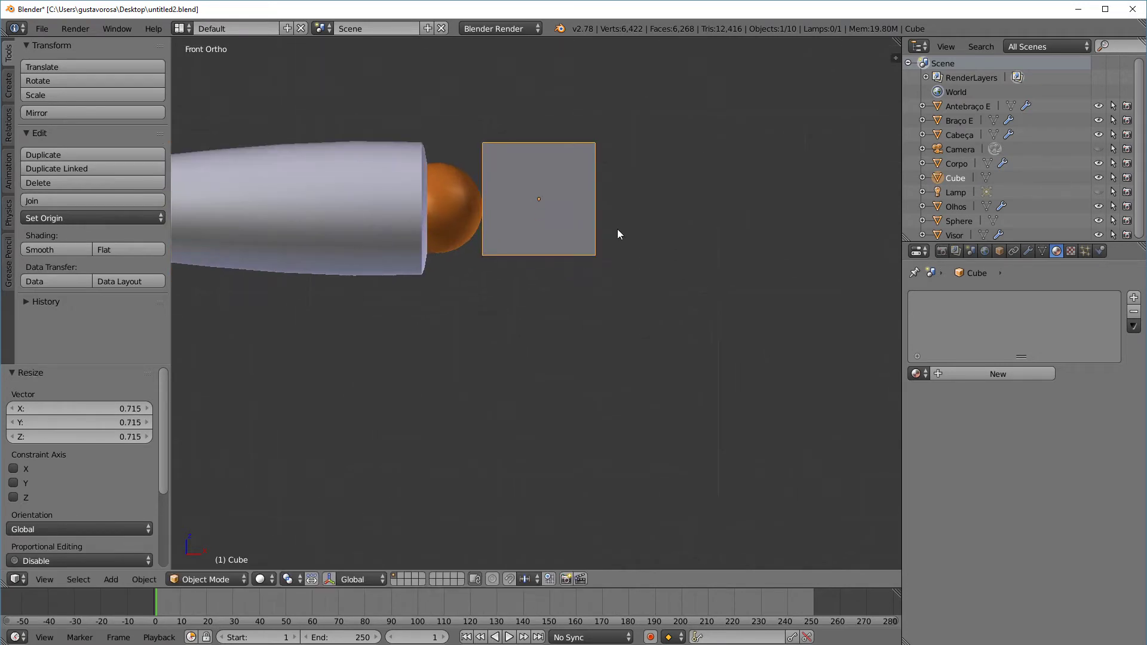
{"action": "key", "text": "g"}
{"action": "left_click", "coordinate": [589, 234]}
Enter Edit Mode on the cube and scale its mesh by about 1.243 along Y
{"action": "left_click", "coordinate": [206, 579]}
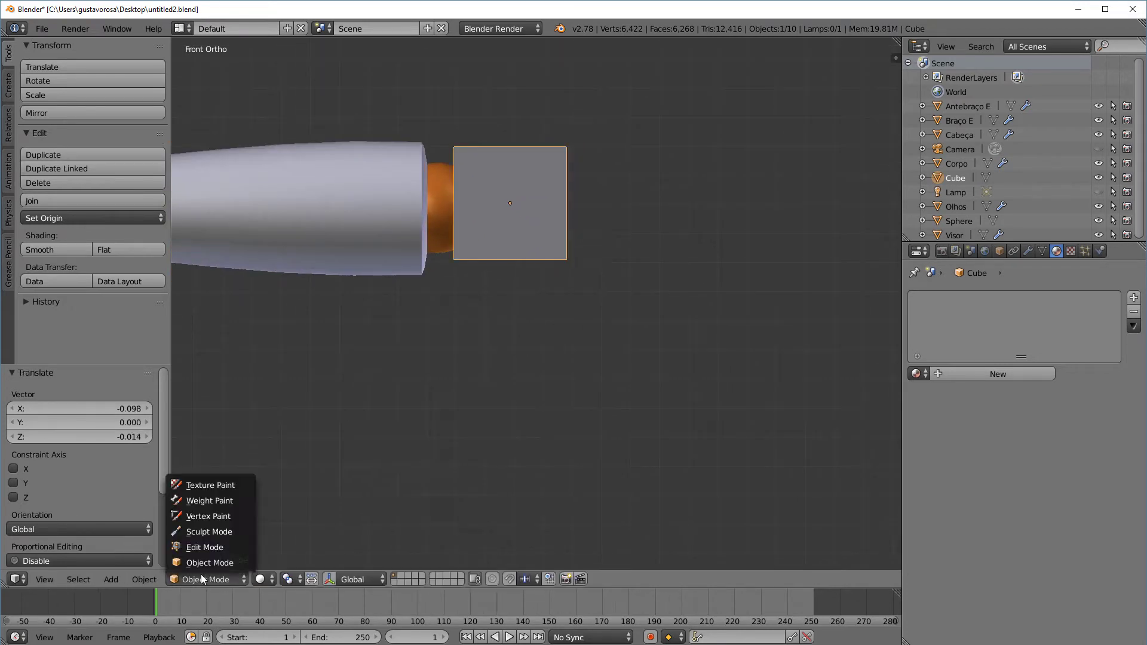
{"action": "left_click", "coordinate": [202, 545]}
{"action": "middle_click_drag", "start_coordinate": [598, 183], "coordinate": [580, 254]}
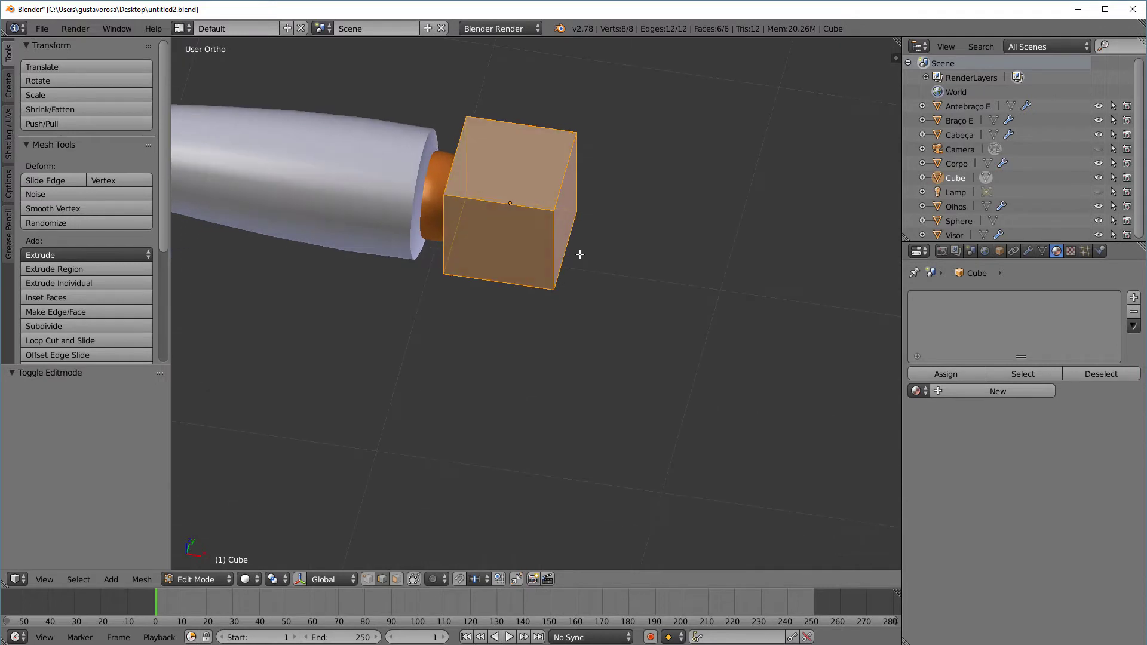
{"action": "scroll", "coordinate": [595, 255], "scroll_direction": "down", "scroll_amount": 6}
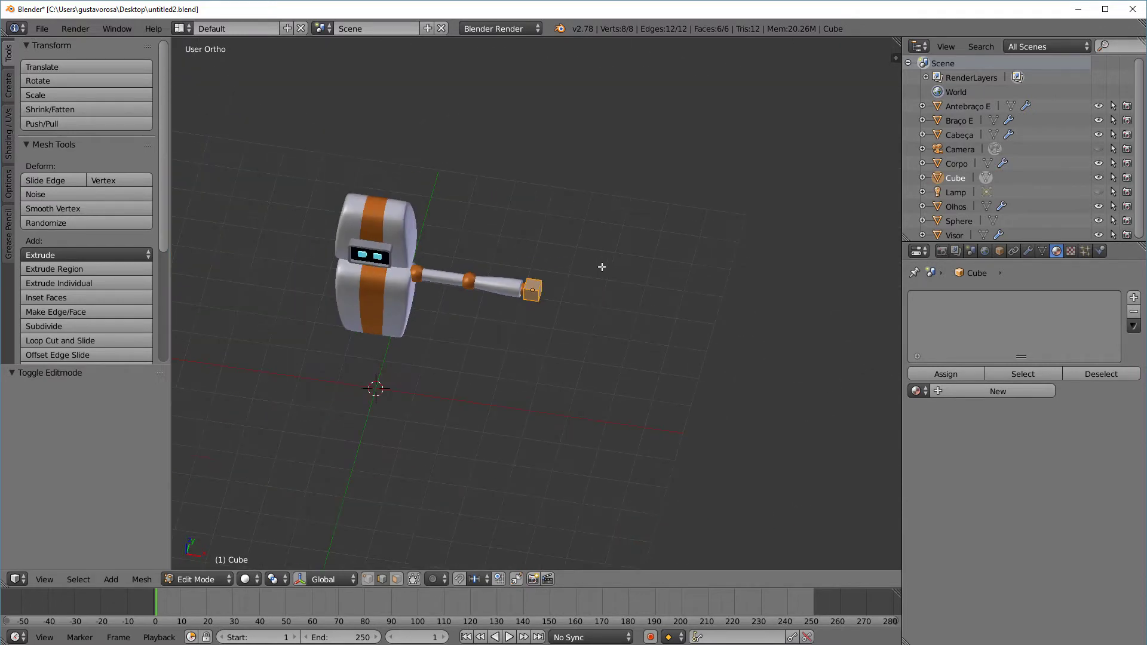
{"action": "key", "text": "KP_7"}
{"action": "scroll", "coordinate": [548, 251], "scroll_direction": "up", "scroll_amount": 10}
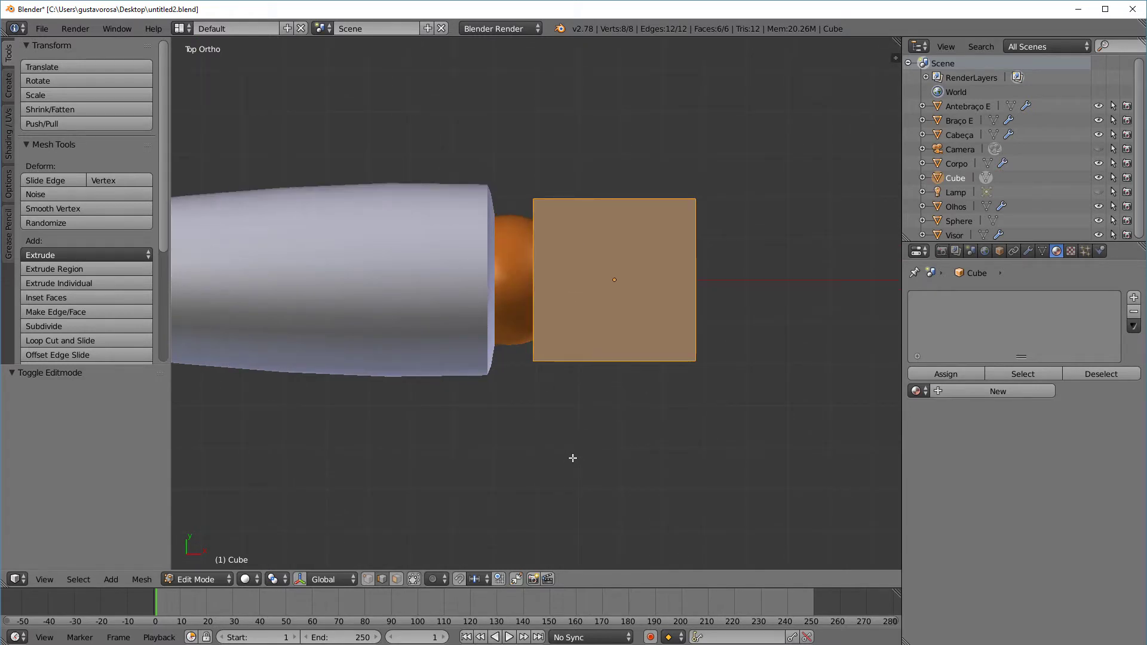
{"action": "key", "text": "s"}
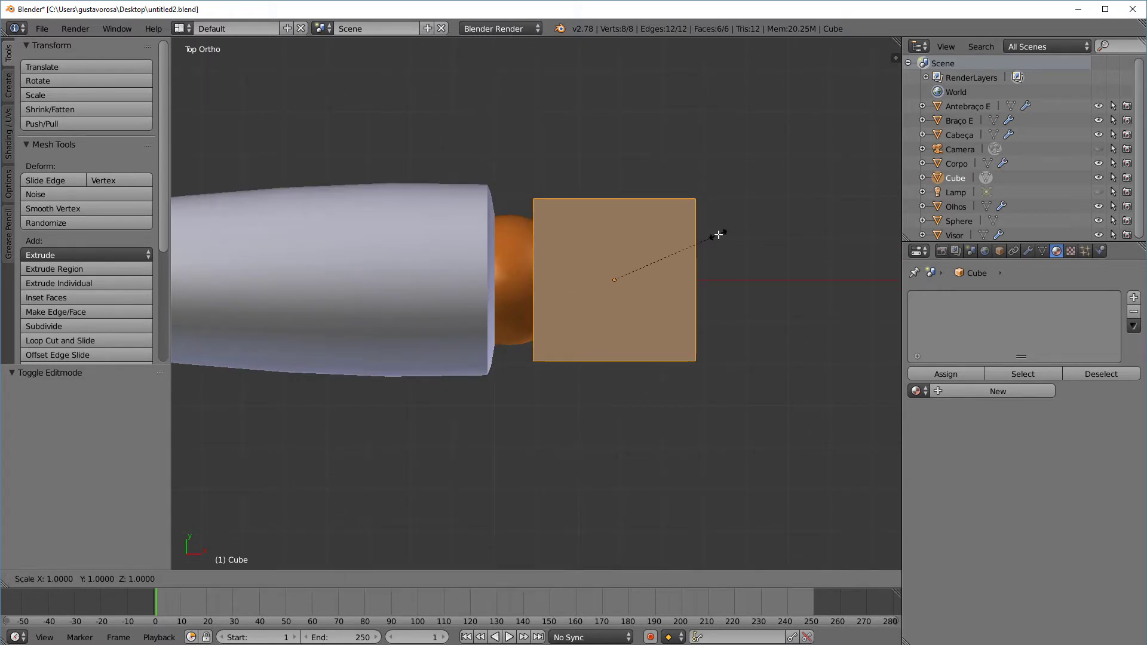
{"action": "key", "text": "y"}
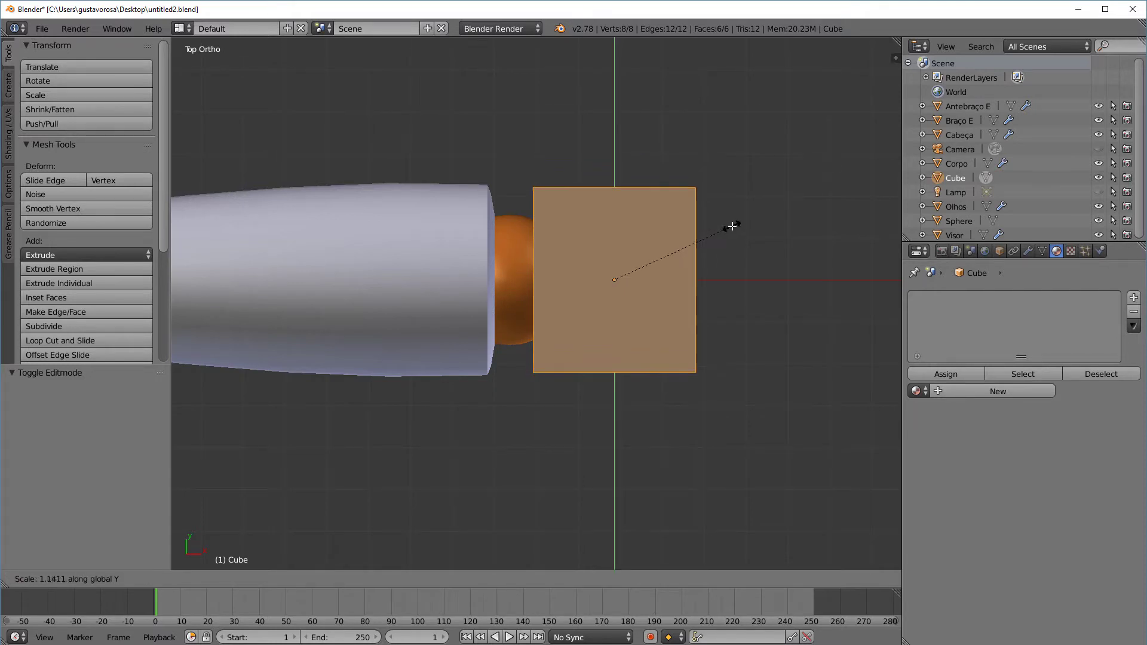
{"action": "left_click", "coordinate": [744, 224]}
Scale the cube's mesh by about 1.638 along X and move it about 0.141 units in X and 0.004 in Y
{"action": "key", "text": "s"}
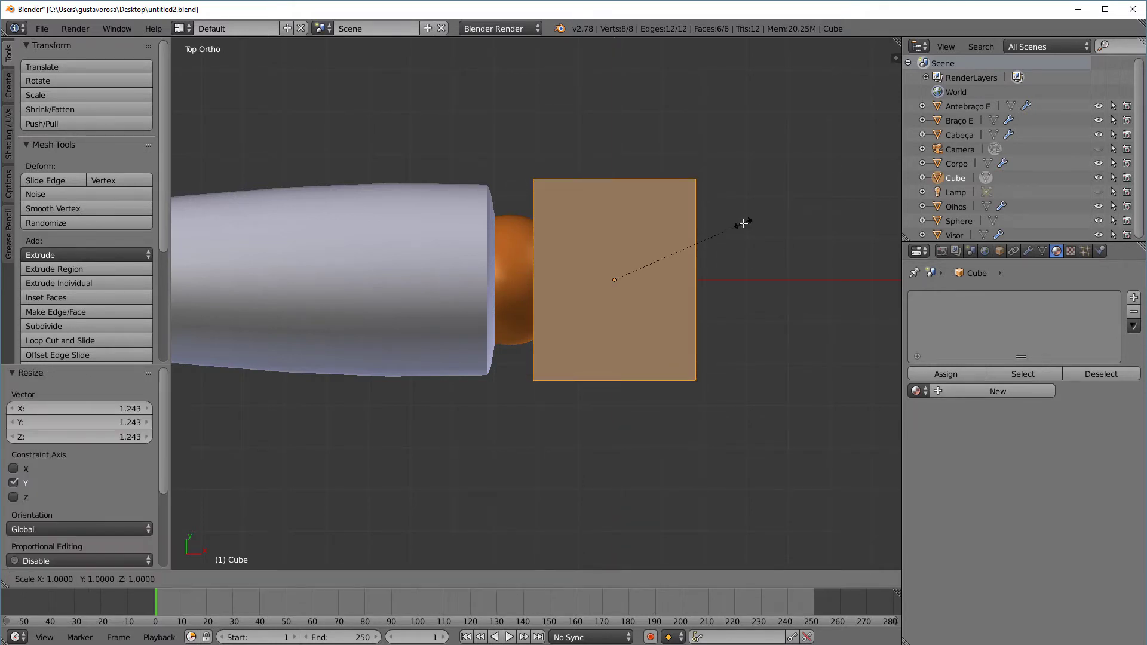
{"action": "key", "text": "x"}
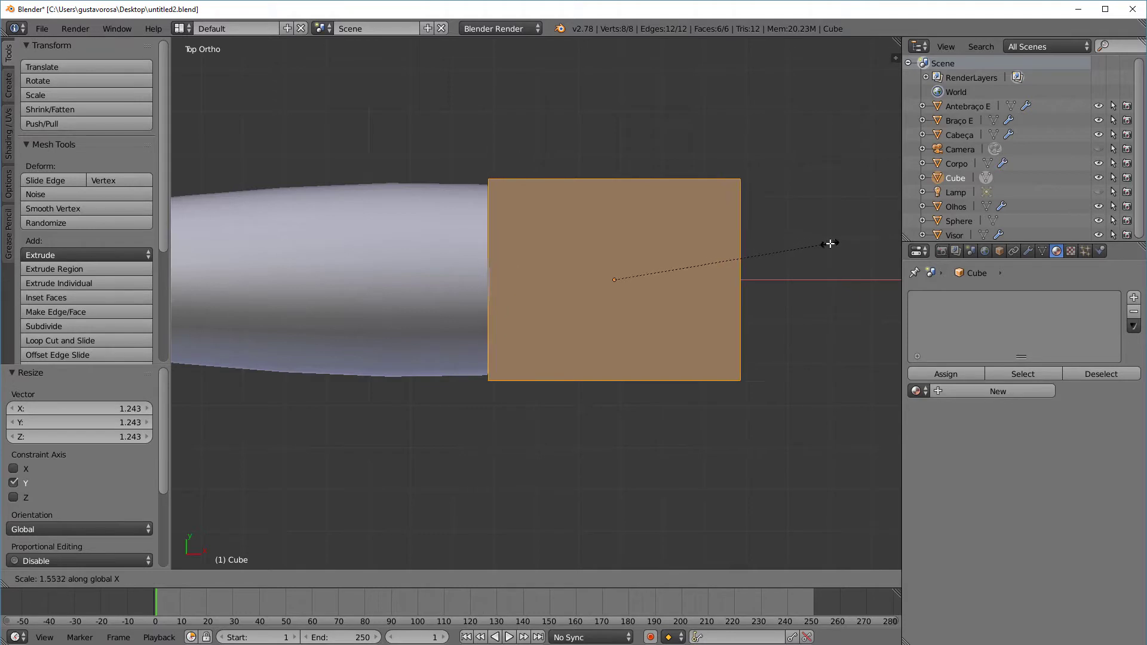
{"action": "left_click", "coordinate": [831, 243]}
{"action": "key", "text": "g"}
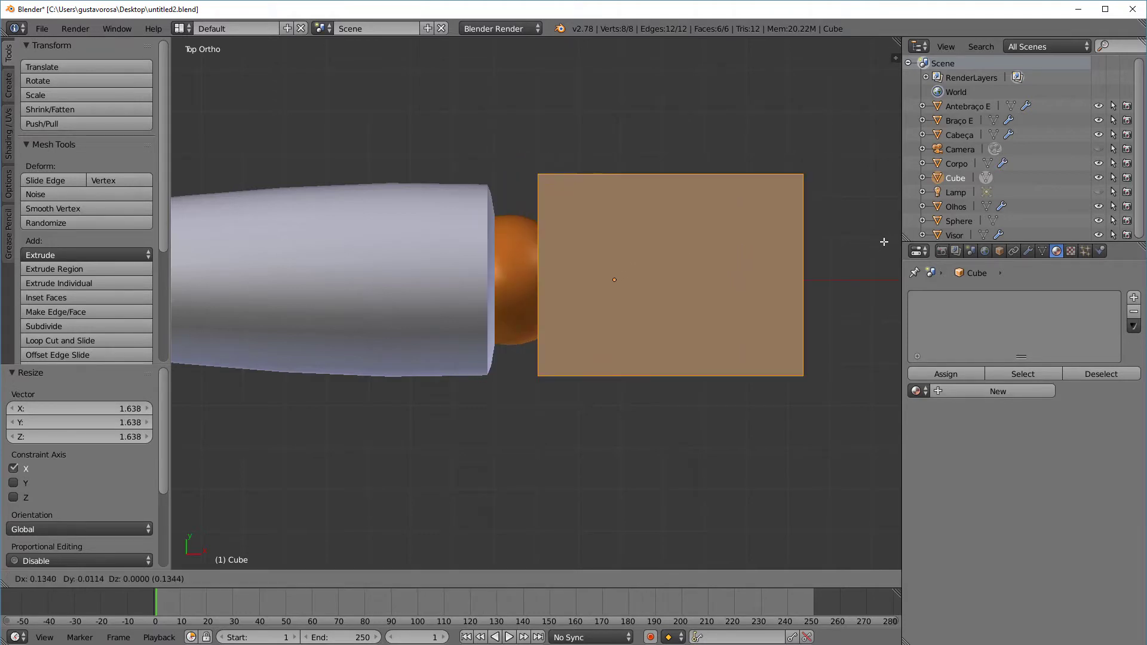
{"action": "left_click", "coordinate": [872, 254]}
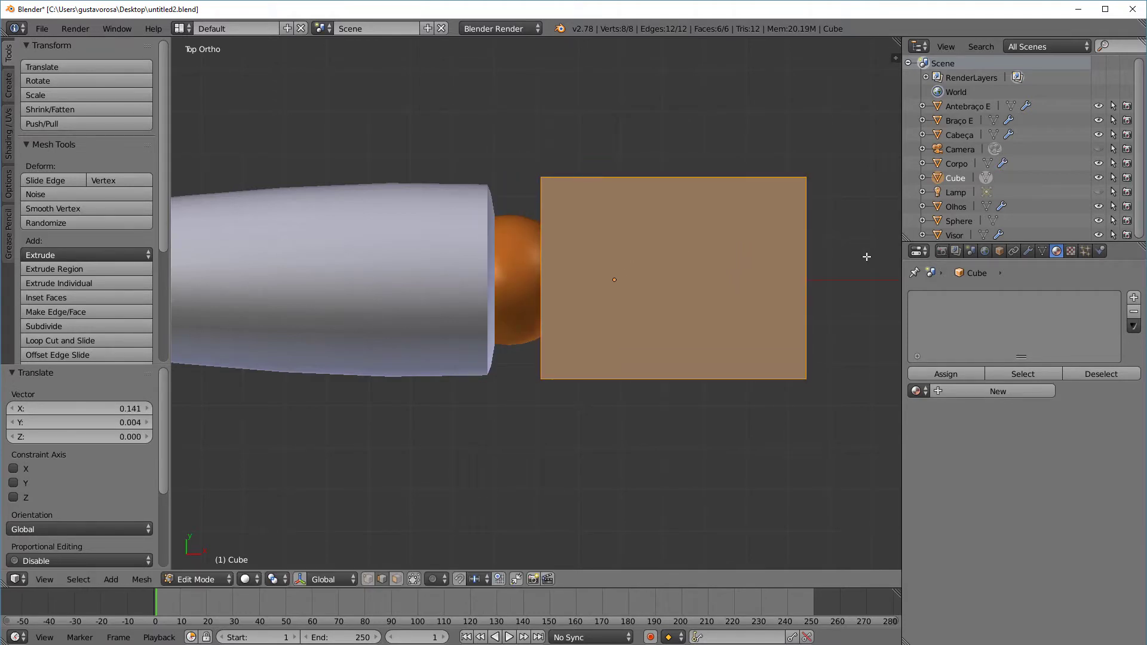
Switch to face selection and move the hand block's top face about -0.072 units along Z
{"action": "middle_click_drag", "start_coordinate": [869, 256], "coordinate": [735, 211]}
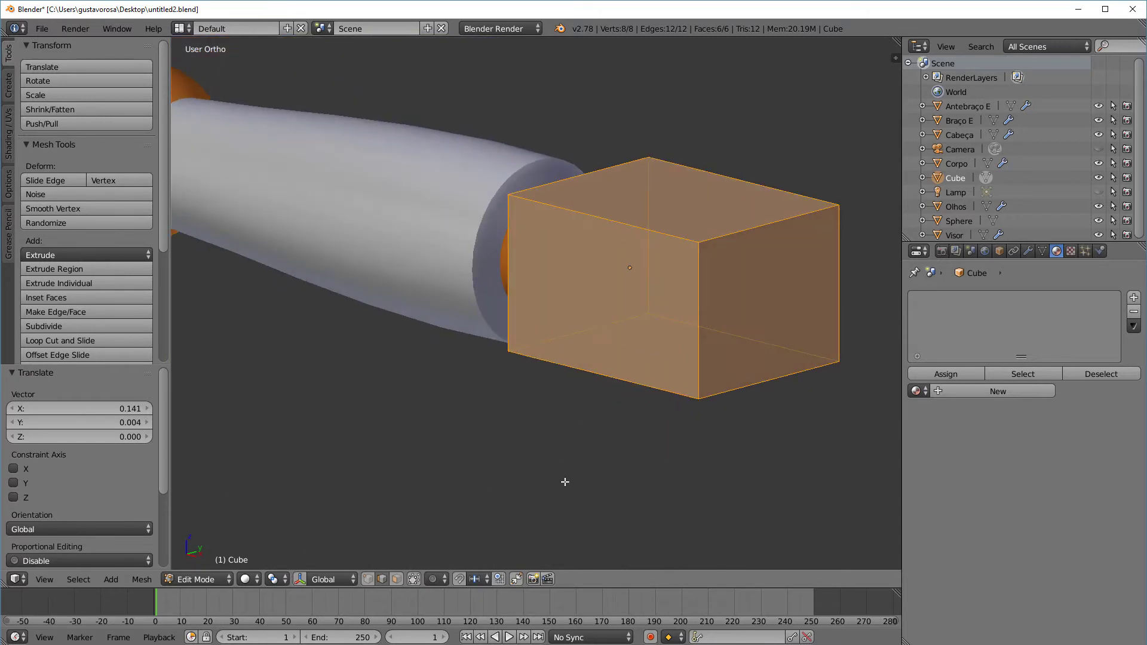
{"action": "left_click", "coordinate": [397, 579]}
{"action": "right_click", "coordinate": [672, 181]}
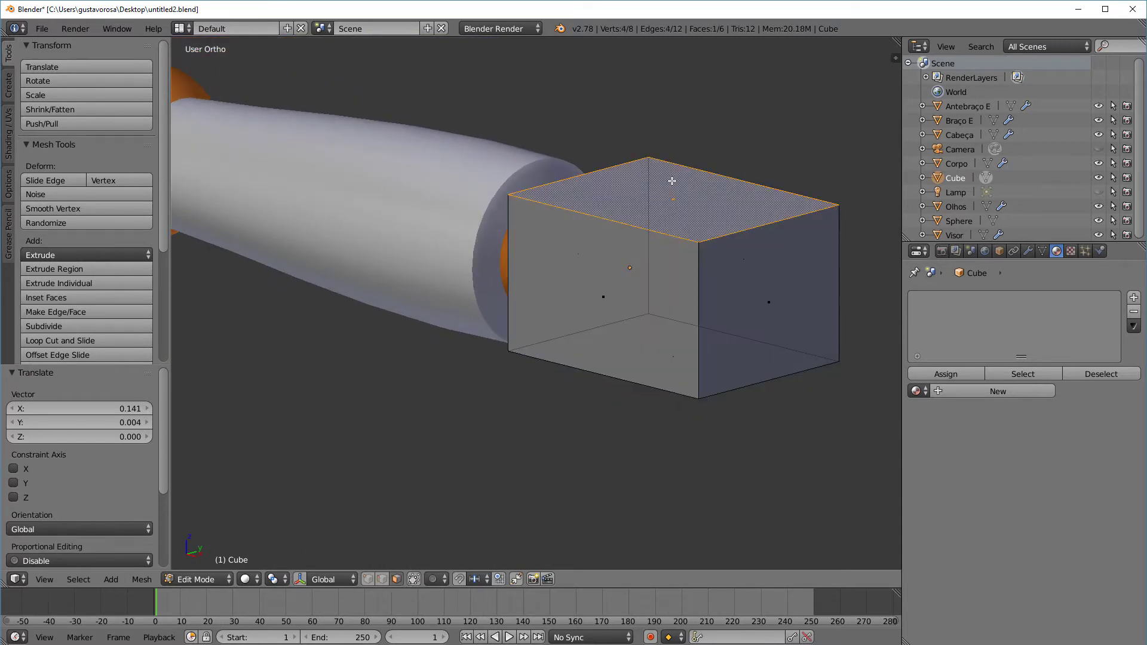
{"action": "key", "text": "g"}
{"action": "key", "text": "z"}
{"action": "left_click", "coordinate": [697, 261]}
Move the hand block's bottom face about 0.027 units along Z
{"action": "middle_click_drag", "start_coordinate": [701, 264], "coordinate": [681, 295]}
{"action": "right_click", "coordinate": [682, 356]}
{"action": "key", "text": "g"}
{"action": "key", "text": "z"}
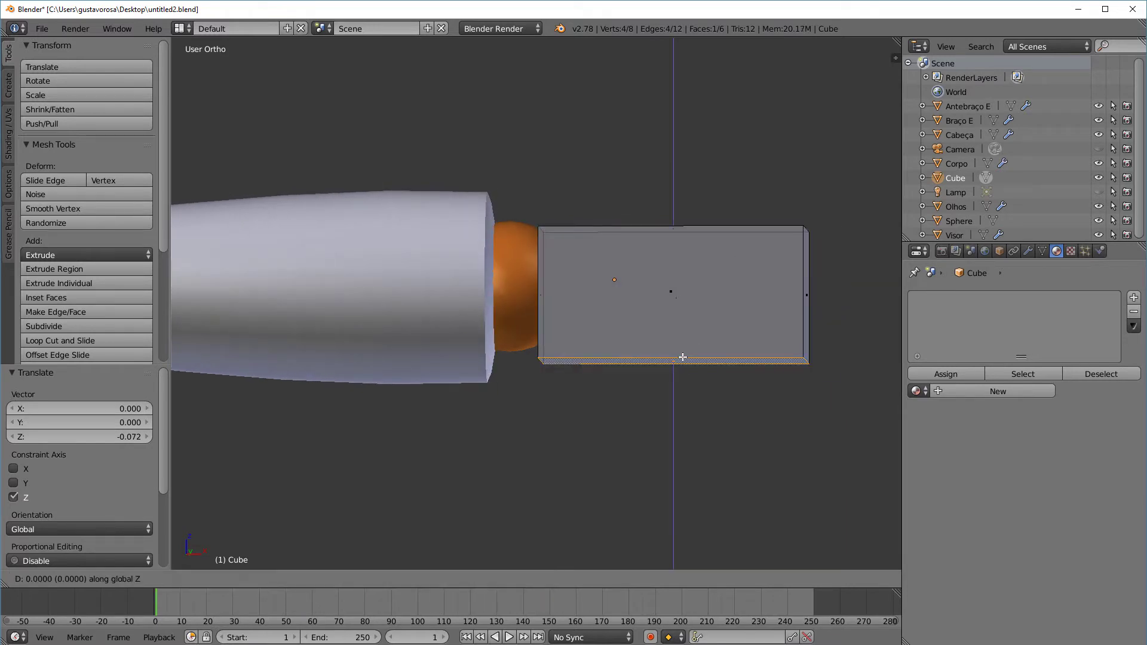
{"action": "left_click", "coordinate": [683, 352]}
Raise the hand block's upper edge nearest the wrist by about 0.05 units along Z
{"action": "middle_click_drag", "start_coordinate": [687, 350], "coordinate": [697, 336]}
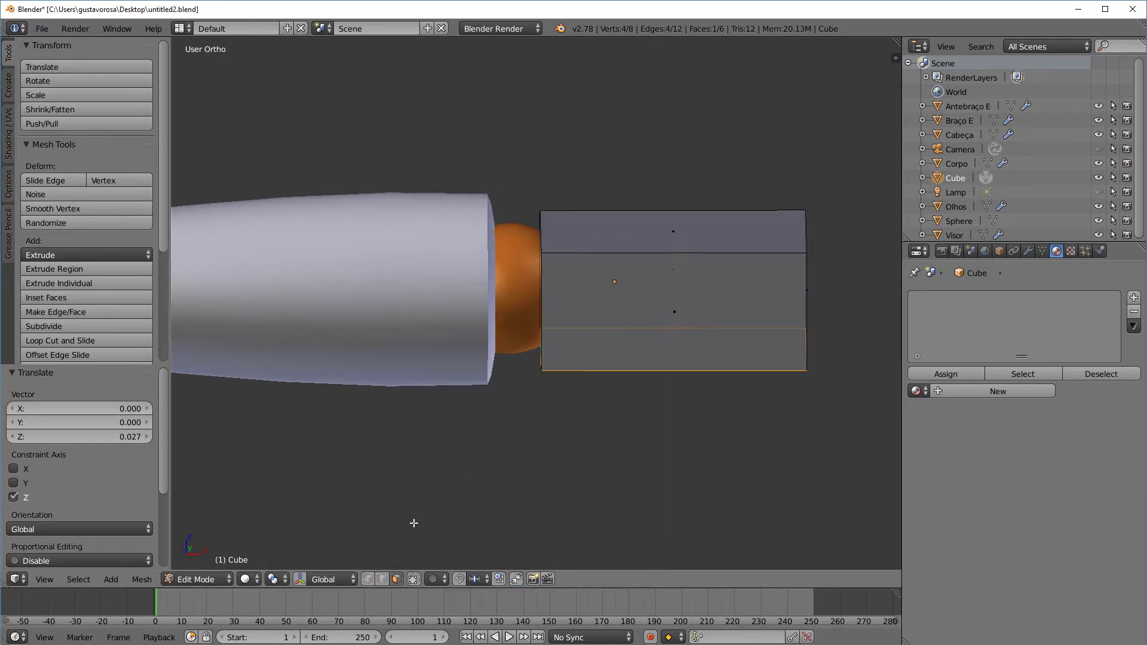
{"action": "right_click", "coordinate": [541, 239]}
{"action": "middle_click_drag", "start_coordinate": [541, 239], "coordinate": [604, 238]}
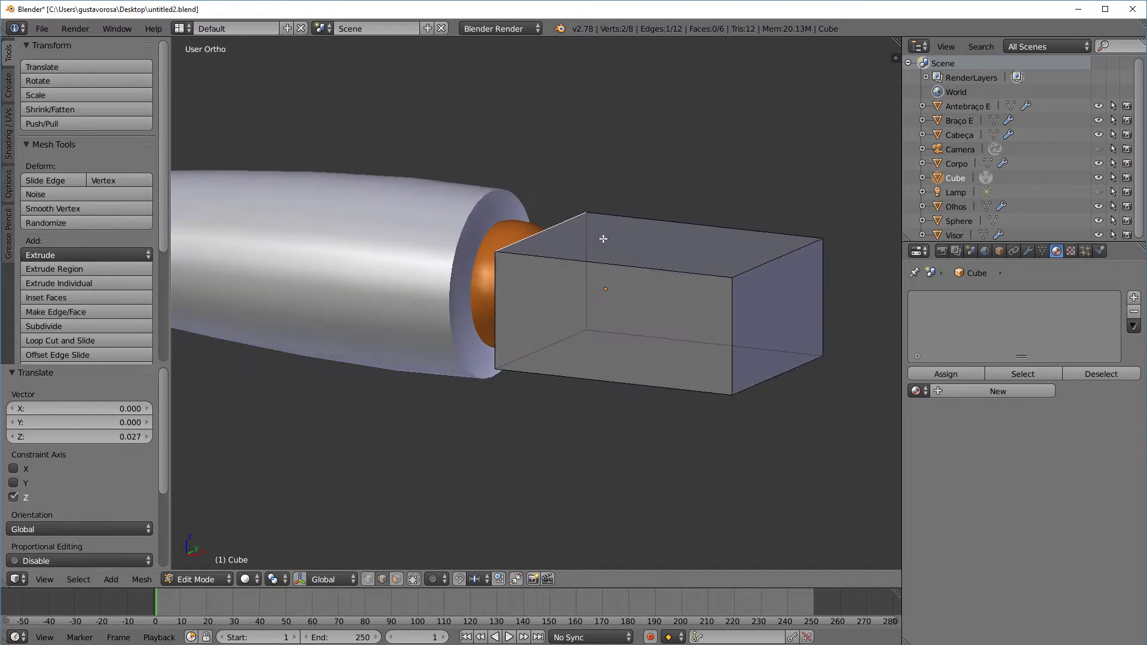
{"action": "key", "text": "g"}
{"action": "key", "text": "z"}
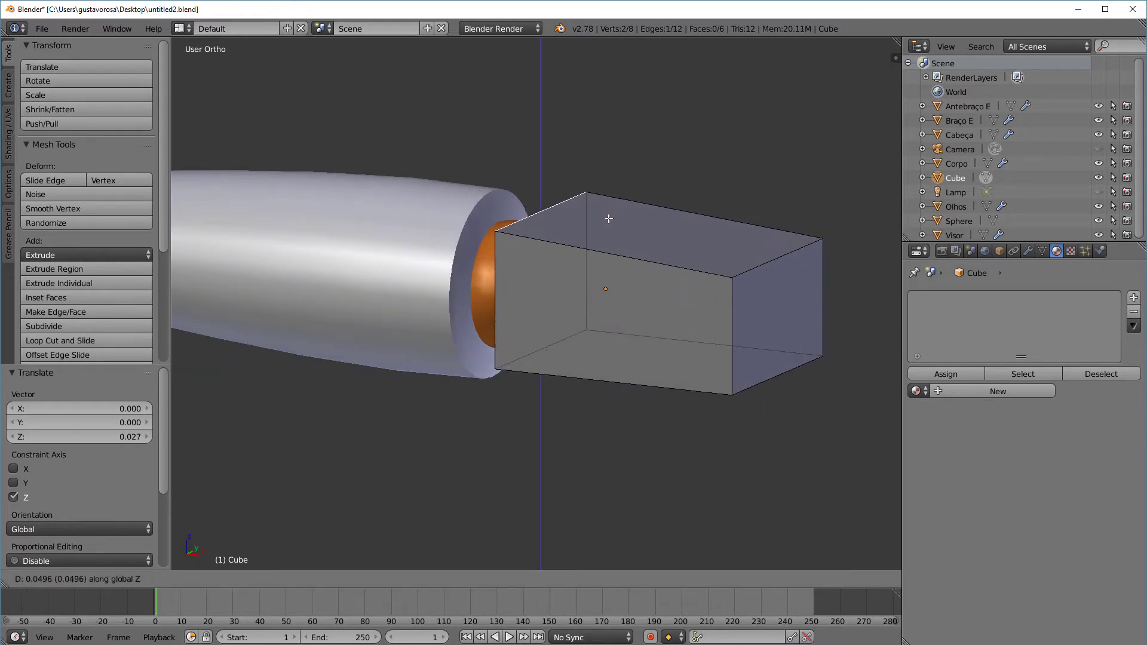
{"action": "left_click", "coordinate": [609, 219]}
Move the hand block's entire mesh about 0.012 units along X and -0.018 along Z to center it on the wrist
{"action": "key", "text": "a"}
{"action": "middle_click_drag", "start_coordinate": [615, 268], "coordinate": [620, 305]}
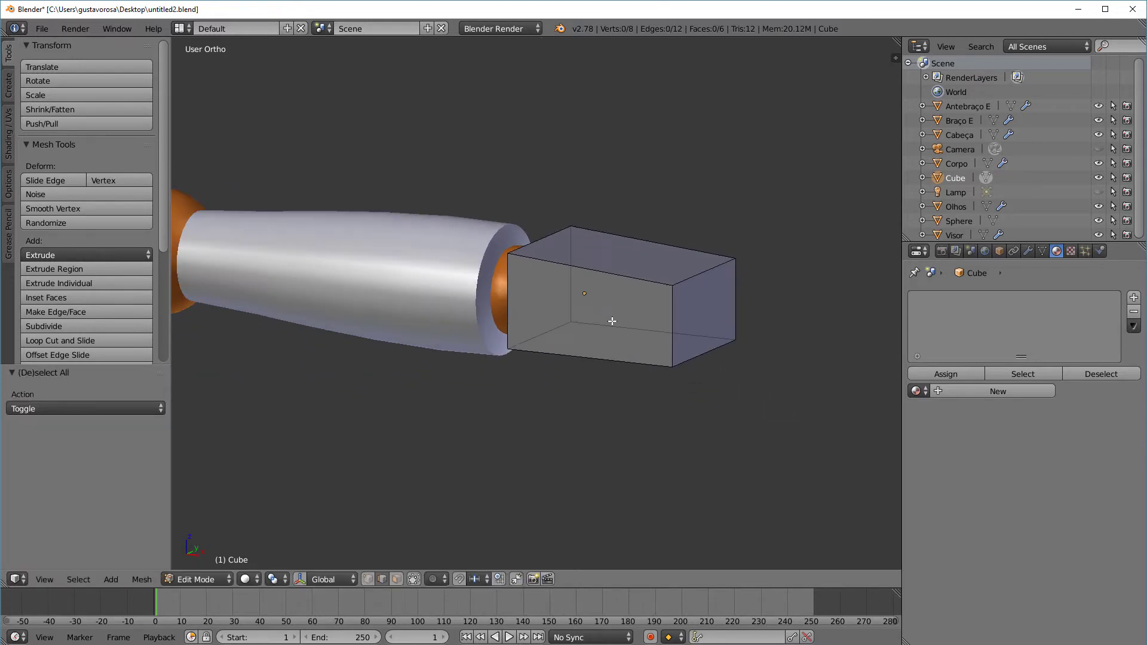
{"action": "key", "text": "KP_1"}
{"action": "key", "text": "a"}
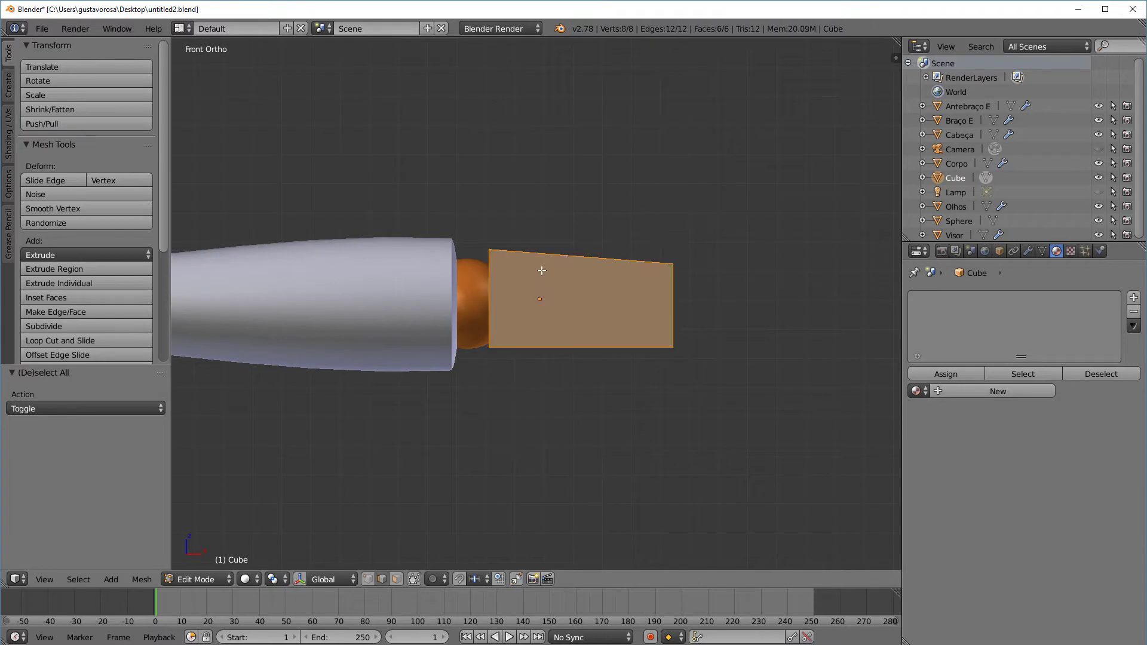
{"action": "key", "text": "g"}
{"action": "left_click", "coordinate": [550, 278]}
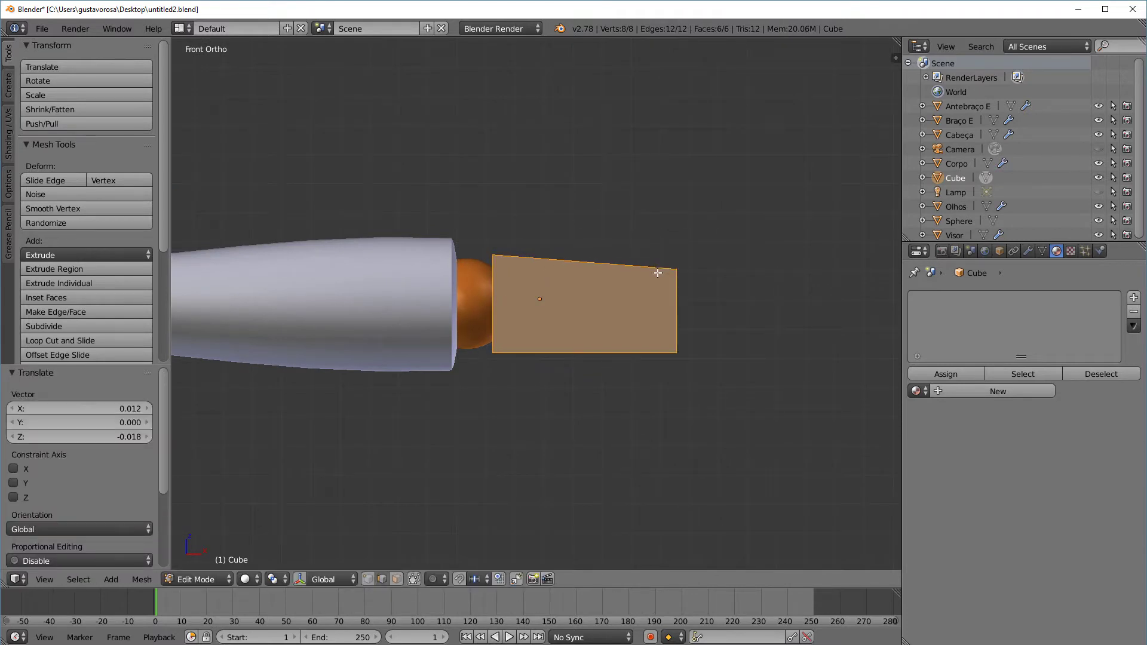
Examine the hand block's proportions and alignment with the forearm from the front, above and at angles
{"action": "middle_click_drag", "start_coordinate": [693, 297], "coordinate": [681, 440]}
{"action": "key", "text": "KP_1"}
{"action": "middle_click_drag", "start_coordinate": [696, 350], "coordinate": [768, 401]}
{"action": "scroll", "coordinate": [629, 299], "scroll_direction": "down", "scroll_amount": 4}
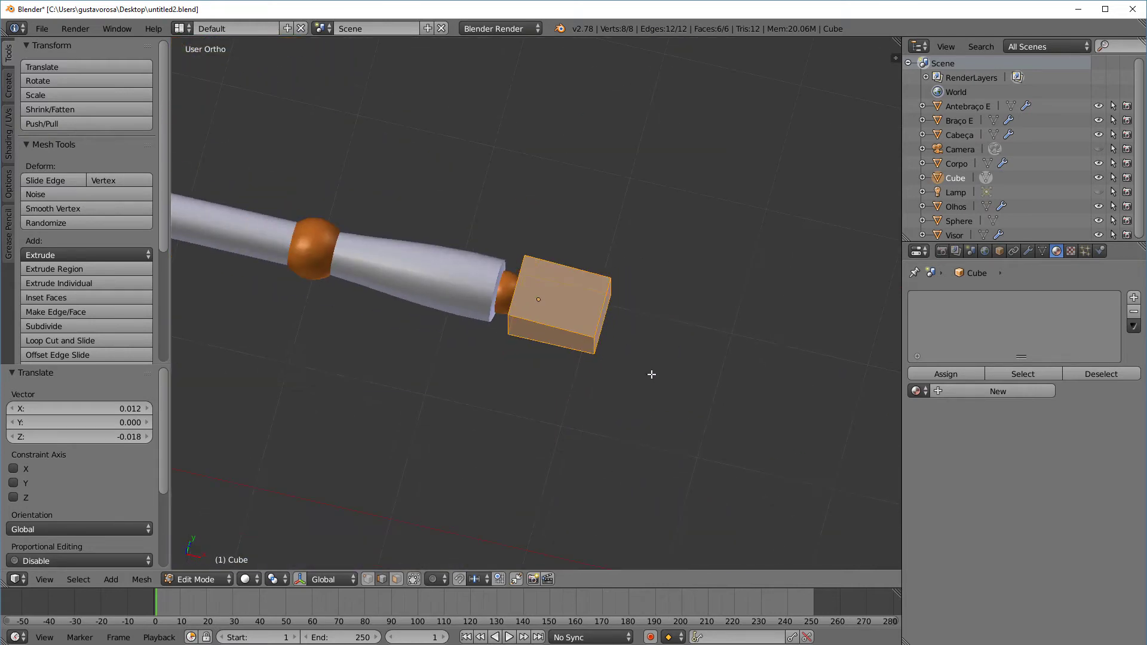
{"action": "middle_click_drag", "start_coordinate": [651, 374], "coordinate": [655, 355]}
{"action": "key", "text": "KP_7"}
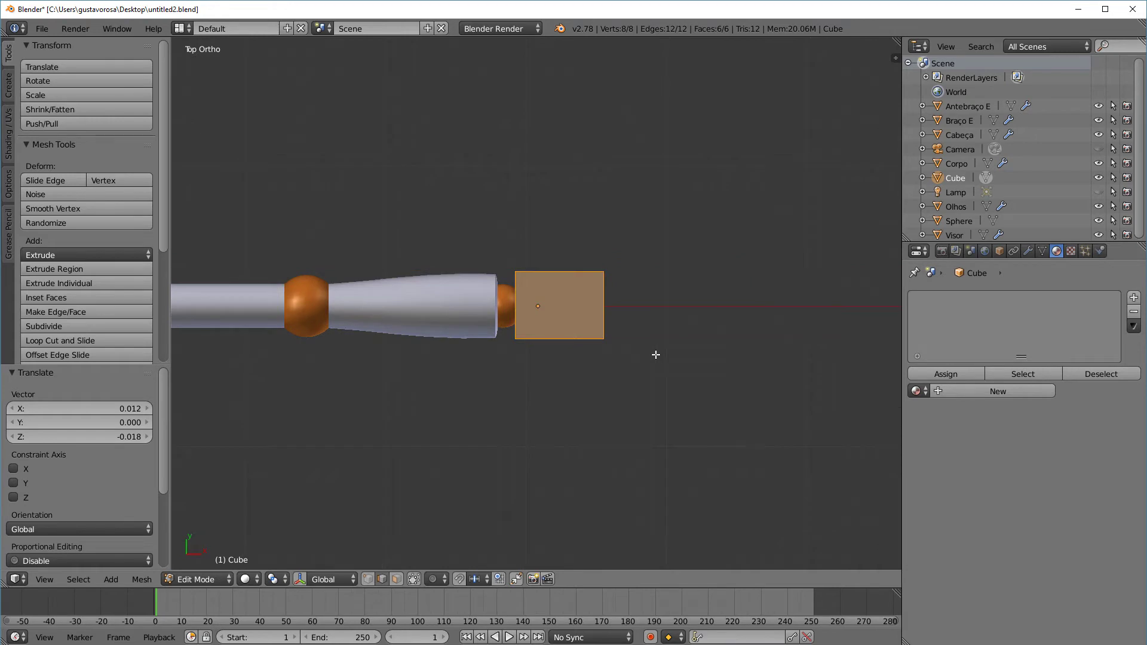
{"action": "scroll", "coordinate": [651, 361], "scroll_direction": "up", "scroll_amount": 2}
{"action": "middle_click_drag", "start_coordinate": [563, 430], "coordinate": [587, 250]}
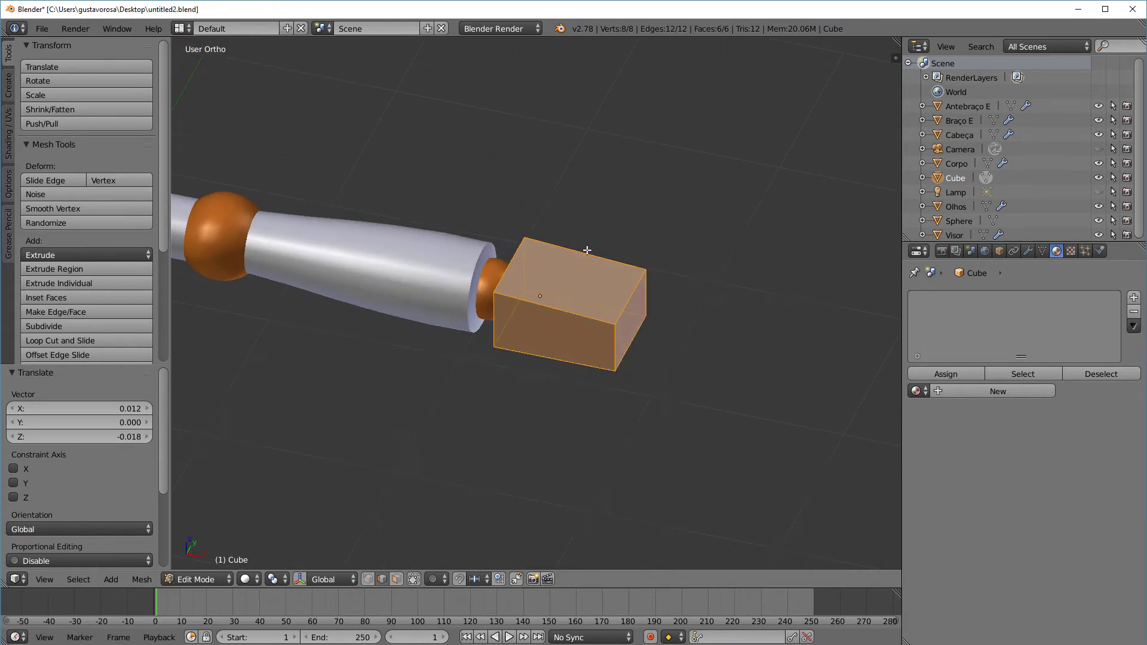
{"action": "middle_click_drag", "start_coordinate": [584, 337], "coordinate": [521, 378]}
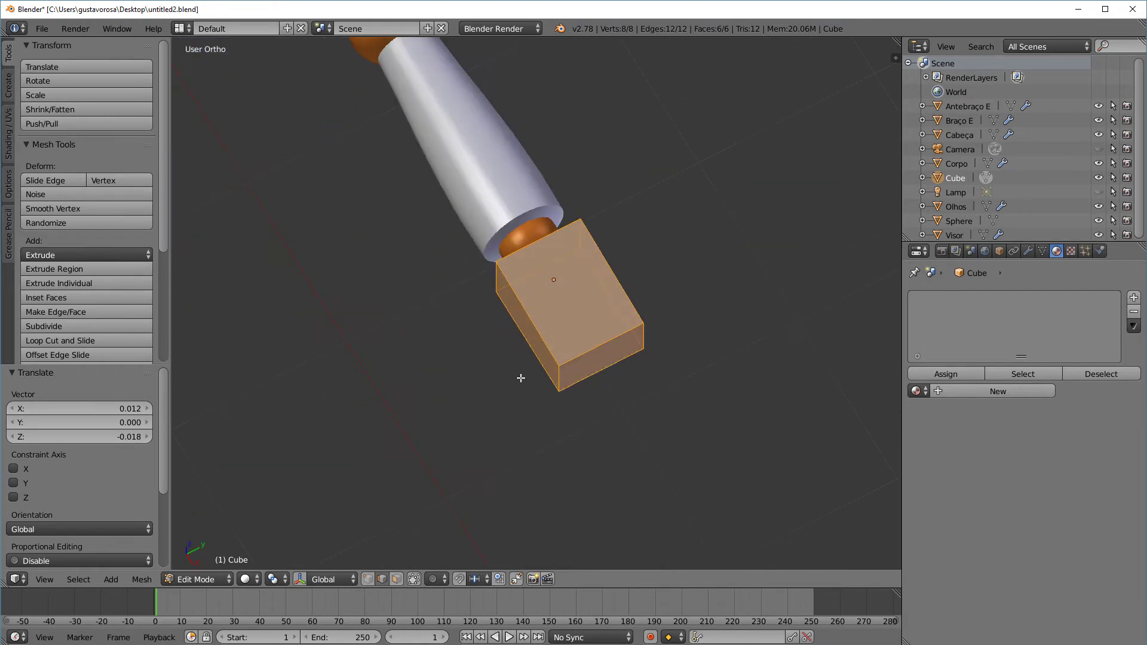
{"action": "middle_click_drag", "start_coordinate": [564, 321], "coordinate": [573, 341]}
Subdivide the hand block's four lengthwise edges with one cut
{"action": "scroll", "coordinate": [576, 328], "scroll_direction": "up", "scroll_amount": 2}
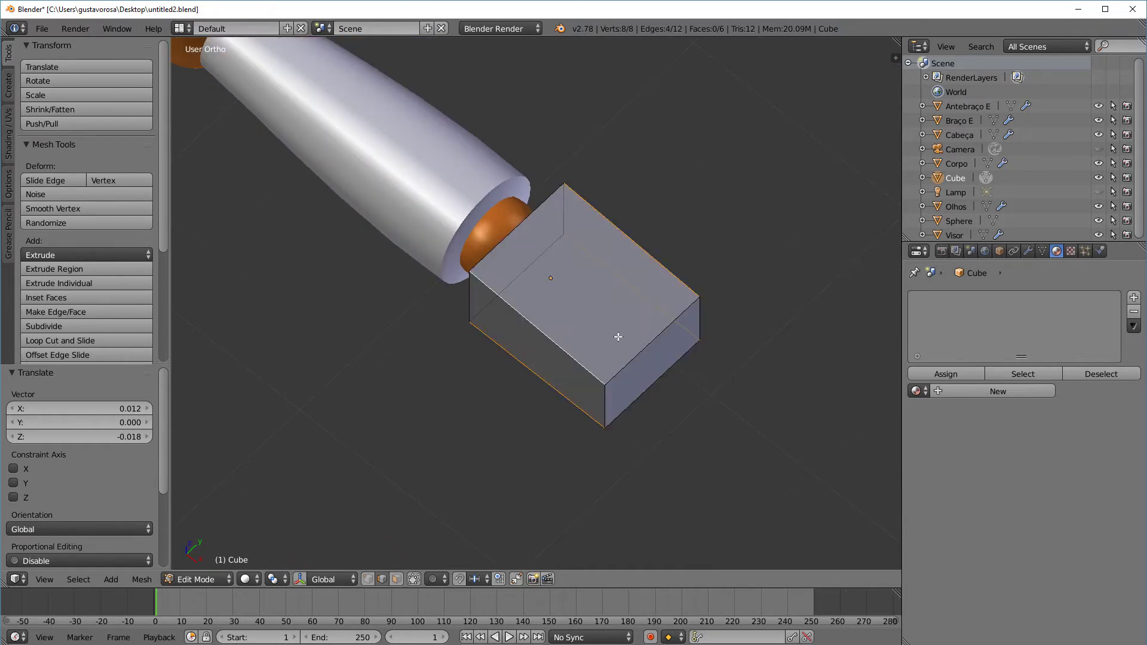
{"action": "middle_click_drag", "start_coordinate": [619, 337], "coordinate": [637, 355]}
{"action": "key", "text": "ctrl+e"}
{"action": "left_click", "coordinate": [625, 301]}
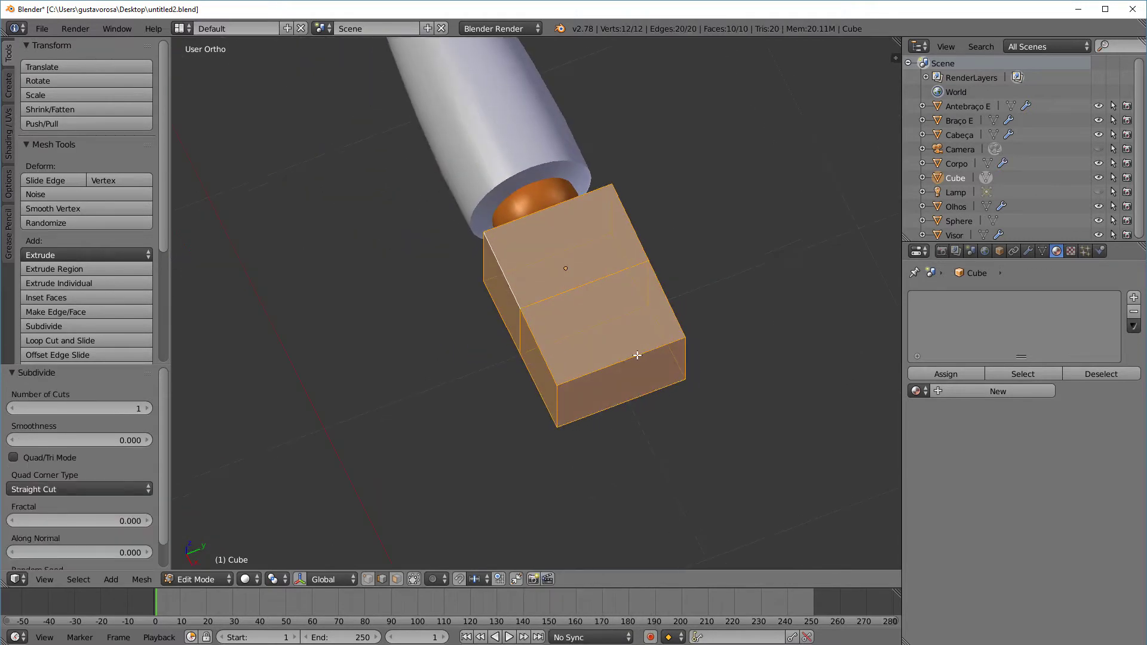
Subdivide the hand block's six widthwise edges with one cut
{"action": "right_click", "coordinate": [637, 355], "text": "ctrl+alt"}
{"action": "key", "text": "ctrl+e"}
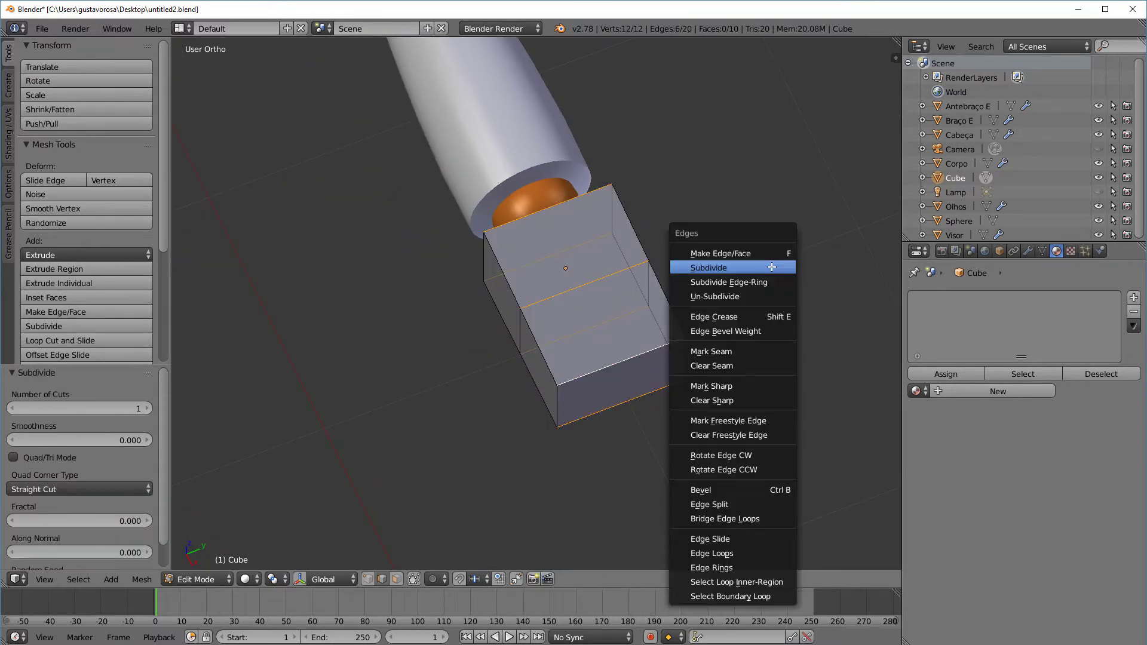
{"action": "left_click", "coordinate": [771, 265]}
From the top view, move the hand block's outer corner on the +Y side back toward the wrist and about 0.05 units along Y
{"action": "middle_click_drag", "start_coordinate": [748, 310], "coordinate": [781, 303]}
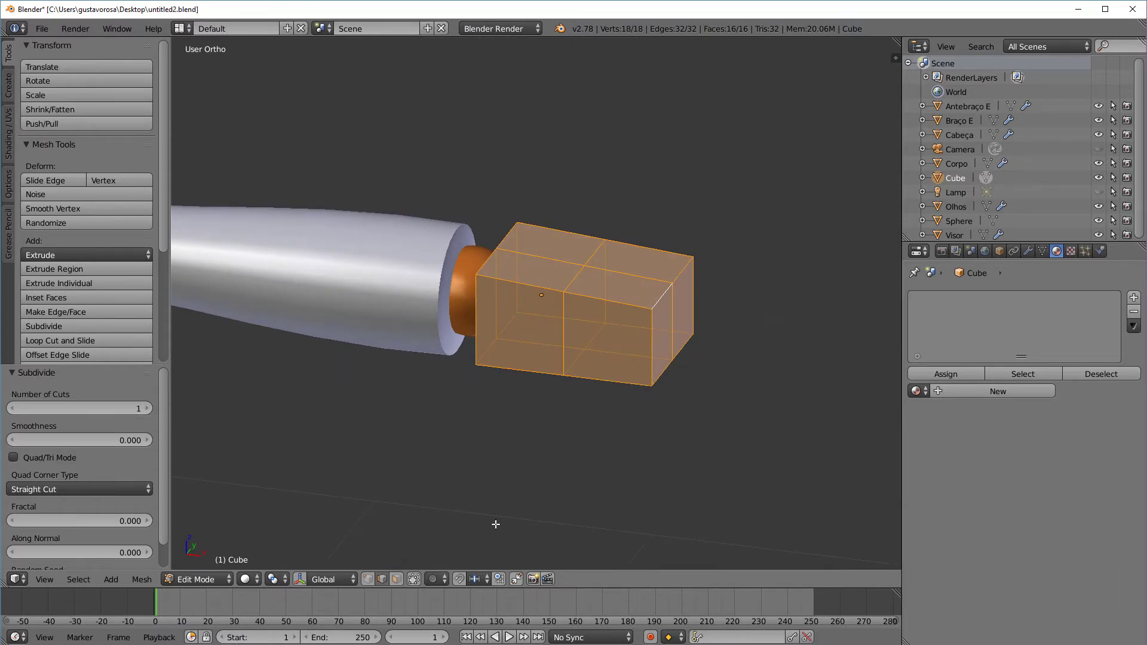
{"action": "key", "text": "KP_7"}
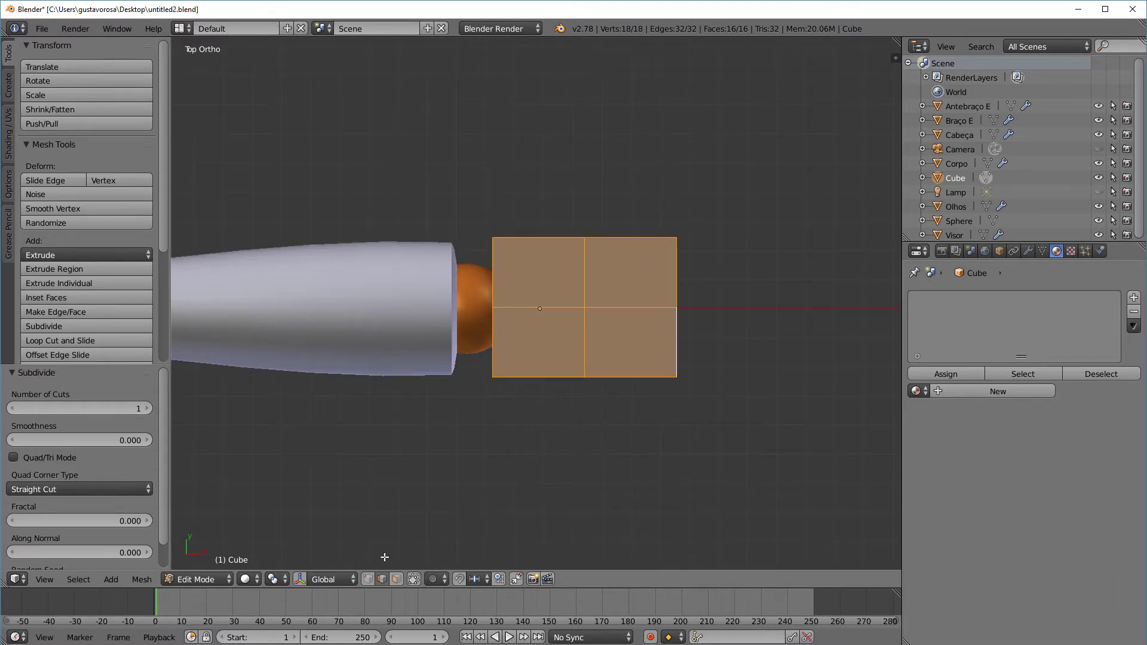
{"action": "left_click", "coordinate": [382, 580]}
{"action": "key", "text": "a"}
{"action": "key", "text": "b"}
{"action": "left_click_drag", "start_coordinate": [696, 218], "coordinate": [652, 260]}
{"action": "key", "text": "g"}
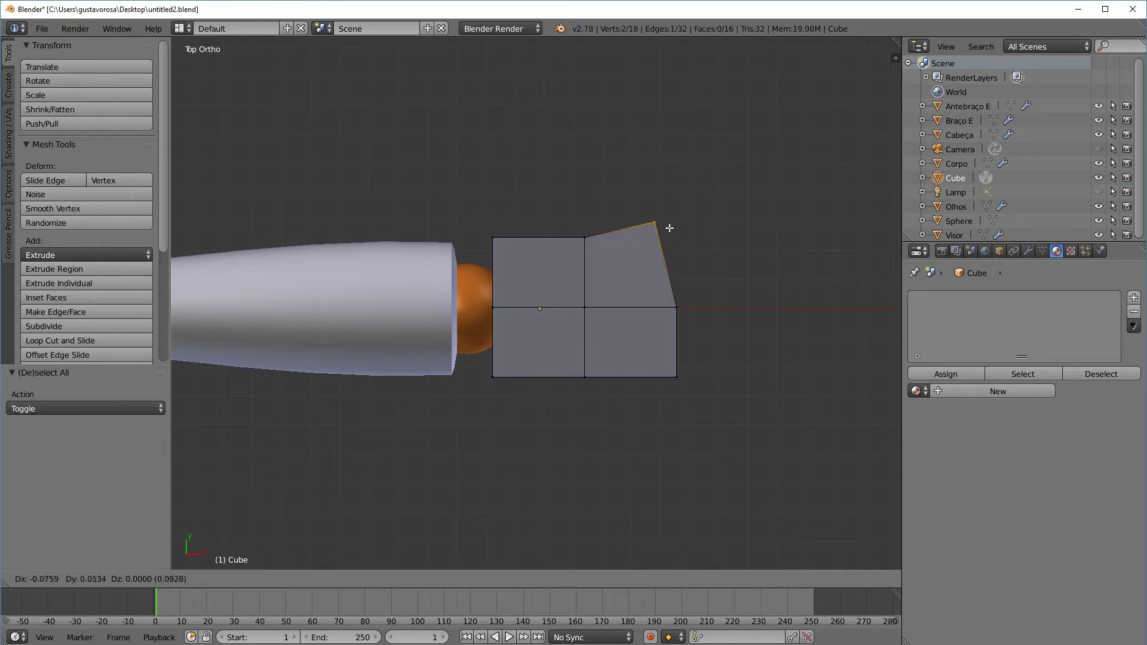
{"action": "left_click", "coordinate": [645, 227]}
Move the midpoint vertices of the hand block's +Y side -0.070 along X and 0.035 along Y
{"action": "key", "text": "a"}
{"action": "right_click", "coordinate": [588, 237]}
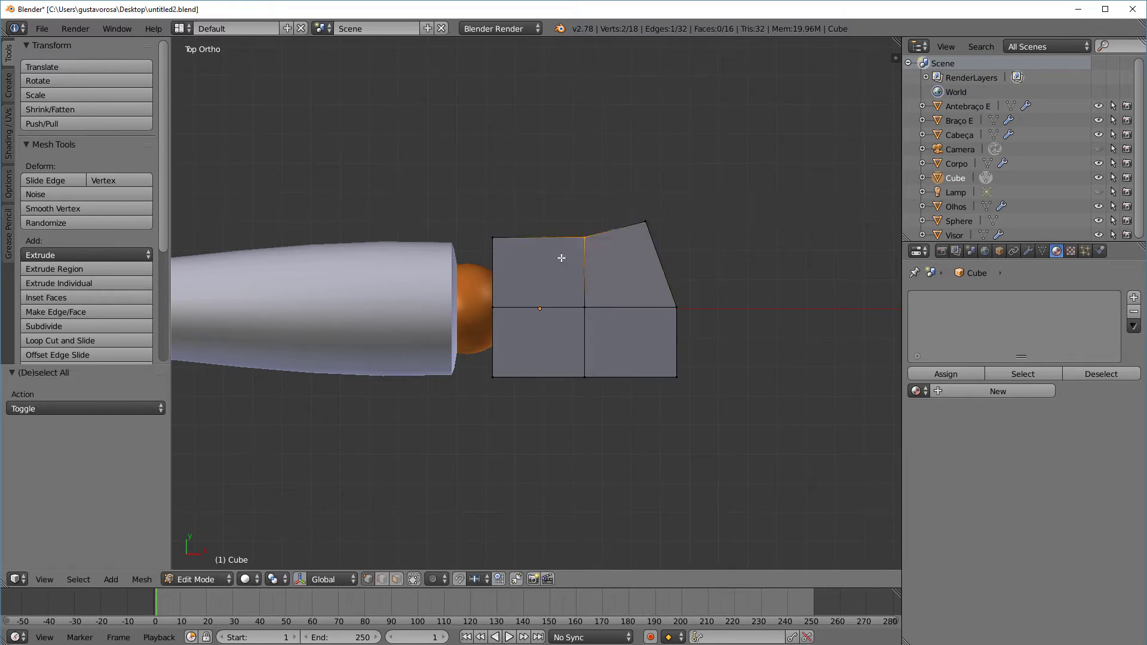
{"action": "key", "text": "g"}
{"action": "left_click", "coordinate": [547, 245]}
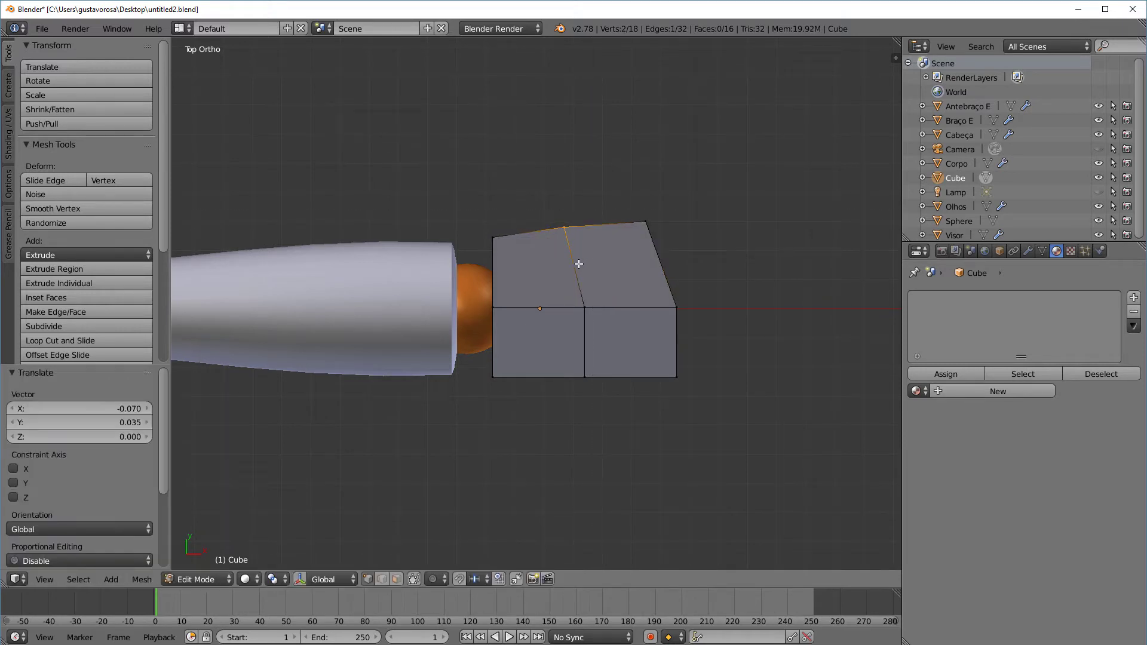
Shift the hand block's center vertices slightly toward the wrist
{"action": "key", "text": "a"}
{"action": "right_click", "coordinate": [585, 309]}
{"action": "key", "text": "g"}
{"action": "left_click", "coordinate": [561, 325]}
{"action": "key", "text": "a"}
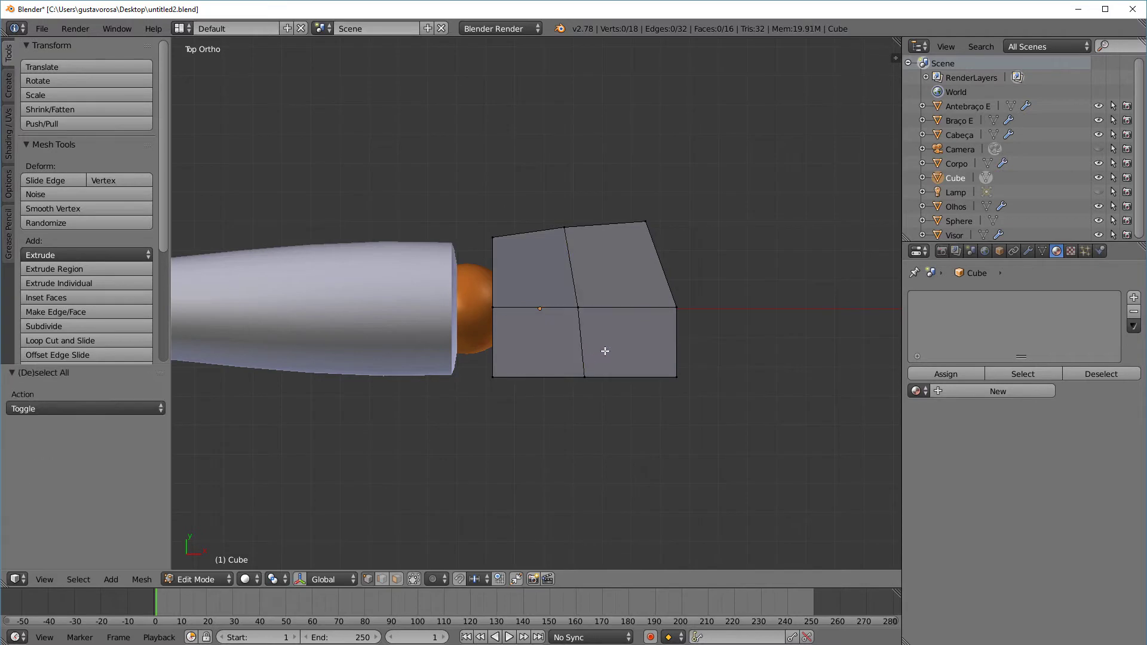
Move the -Y side's midpoint vertices -0.027 along X and Y, and that side's outer corner about -0.05 along Y
{"action": "right_click", "coordinate": [585, 380]}
{"action": "key", "text": "g"}
{"action": "left_click", "coordinate": [586, 402]}
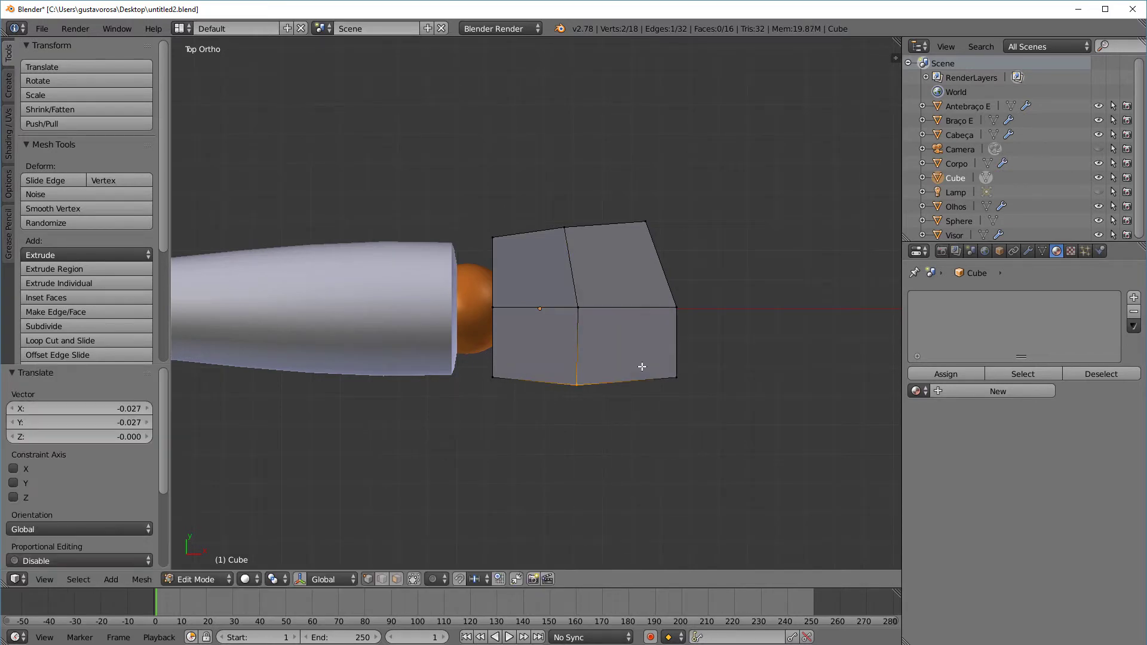
{"action": "key", "text": "a"}
{"action": "right_click", "coordinate": [661, 403]}
{"action": "key", "text": "g"}
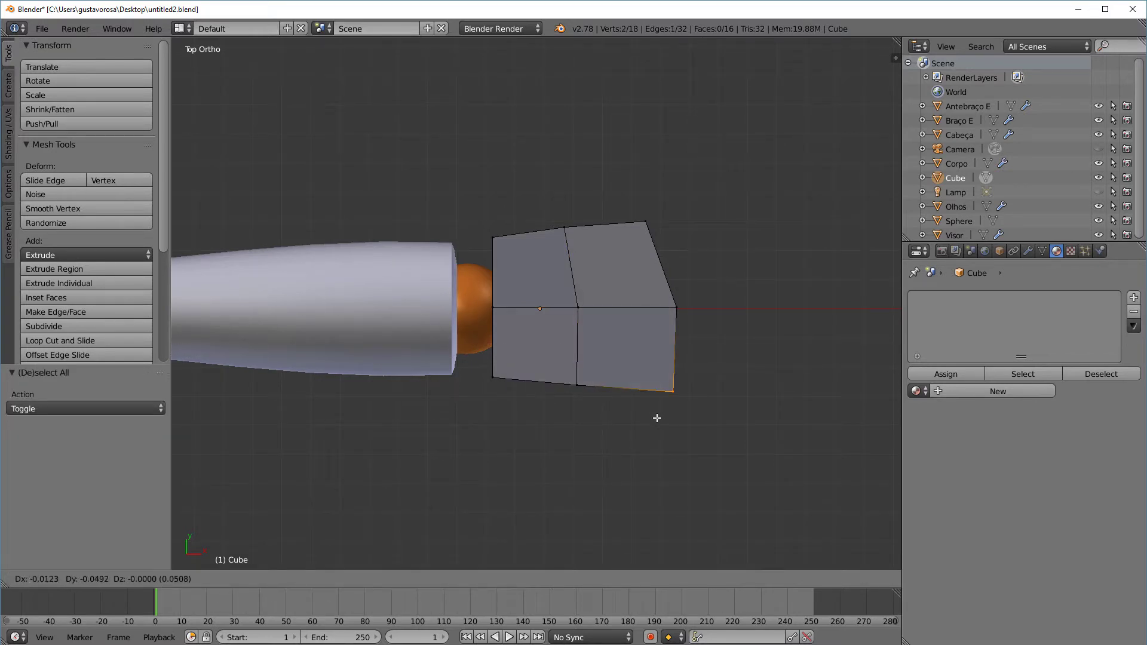
{"action": "left_click", "coordinate": [657, 419]}
Nudge the midpoint vertices of the hand block's -Y side slightly further outward and toward the wrist
{"action": "key", "text": "a"}
{"action": "key", "text": "b"}
{"action": "left_click_drag", "start_coordinate": [599, 359], "coordinate": [569, 397]}
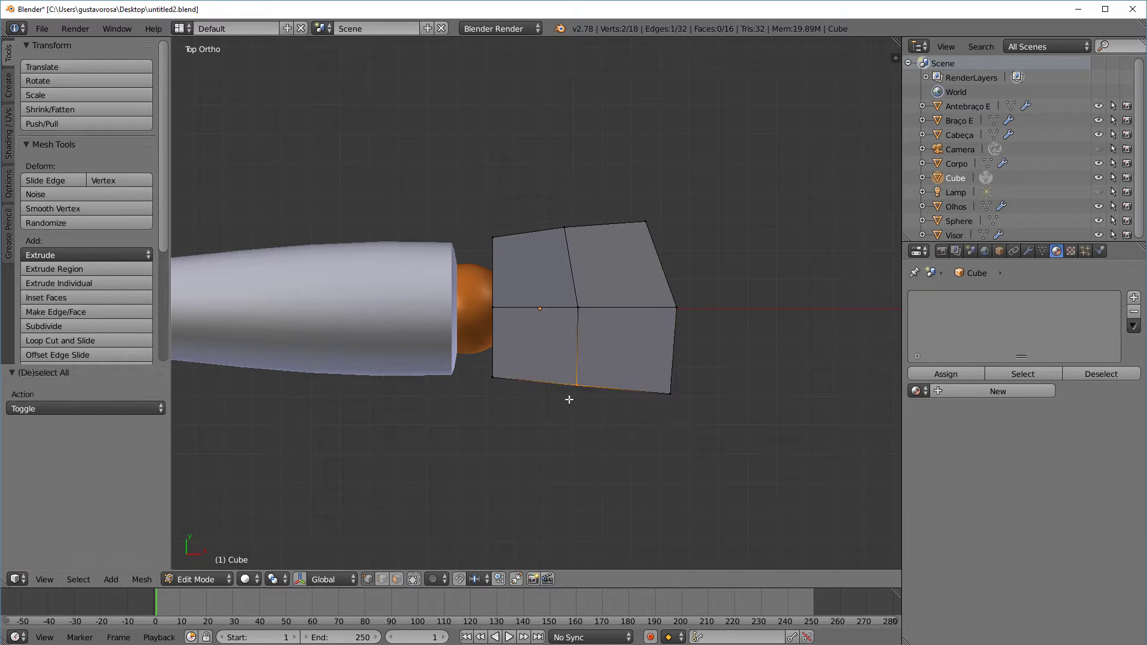
{"action": "key", "text": "g"}
{"action": "left_click", "coordinate": [564, 402]}
Move the hand block's center vertices -0.025 along X and 0.002 along Y
{"action": "key", "text": "a"}
{"action": "key", "text": "b"}
{"action": "left_click_drag", "start_coordinate": [605, 213], "coordinate": [550, 322]}
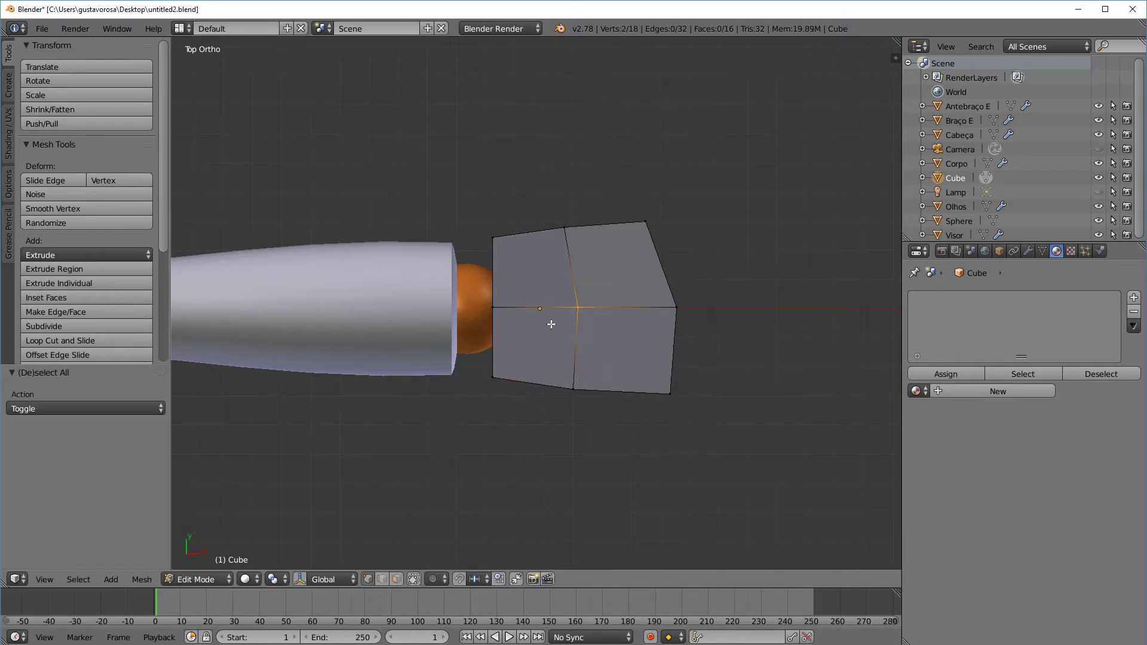
{"action": "key", "text": "g"}
{"action": "left_click", "coordinate": [543, 323]}
{"action": "key", "text": "g"}
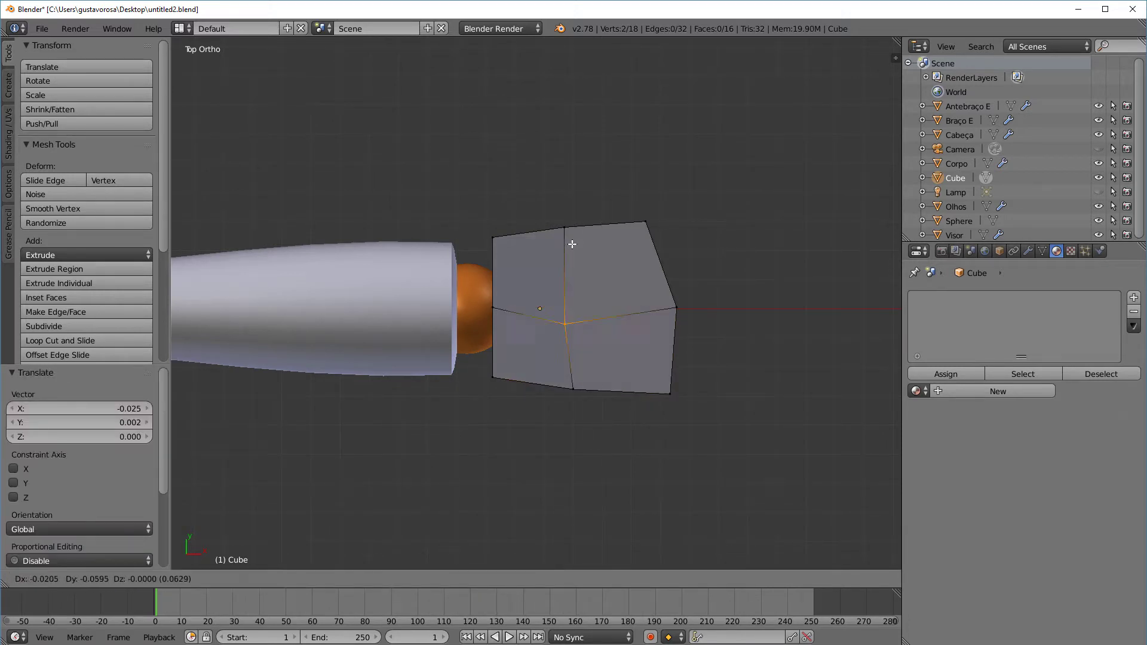
{"action": "right_click", "coordinate": [579, 225]}
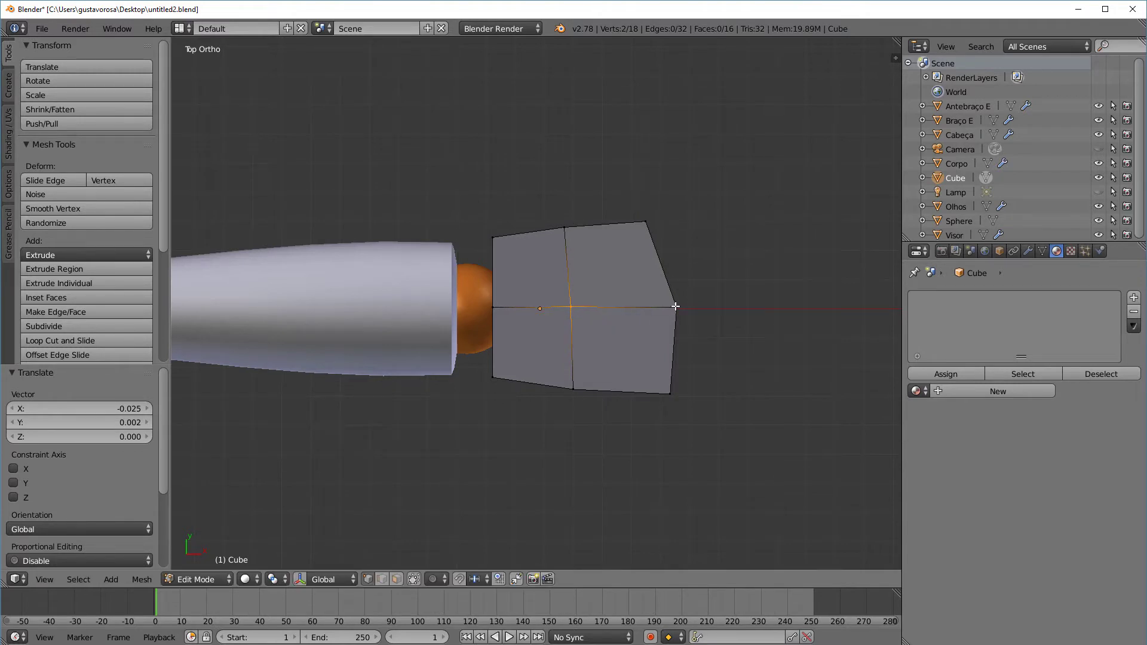
Move the hand block's outer corner on the +Y side another -0.031 along X
{"action": "key", "text": "a"}
{"action": "key", "text": "b"}
{"action": "left_click_drag", "start_coordinate": [668, 203], "coordinate": [639, 229]}
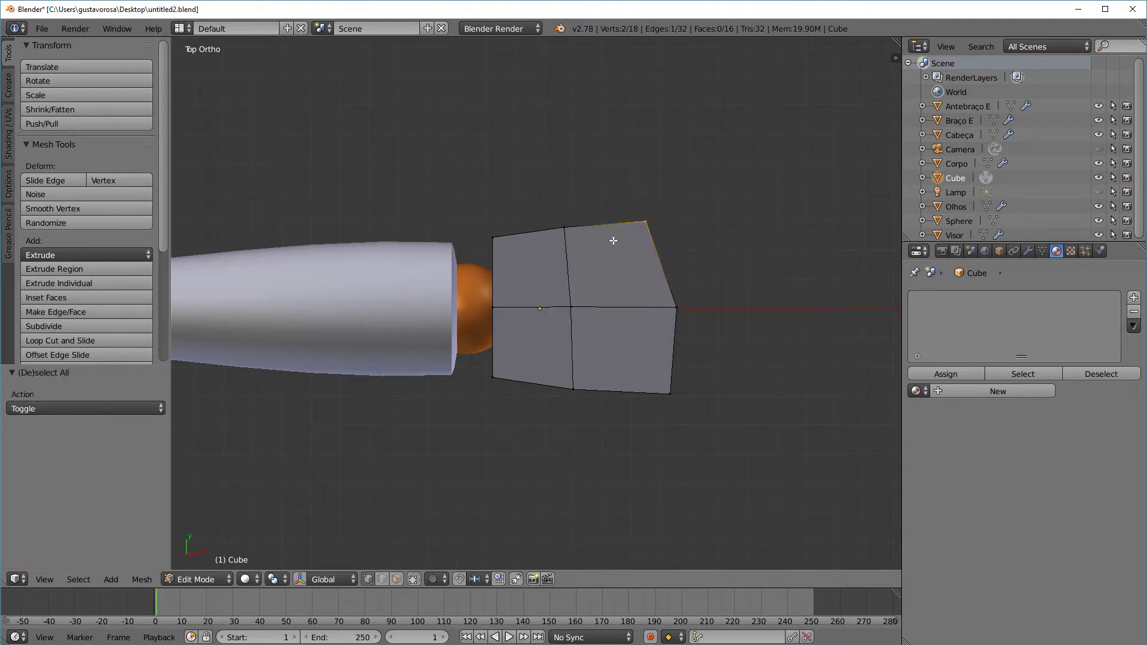
{"action": "key", "text": "g"}
{"action": "left_click", "coordinate": [641, 221]}
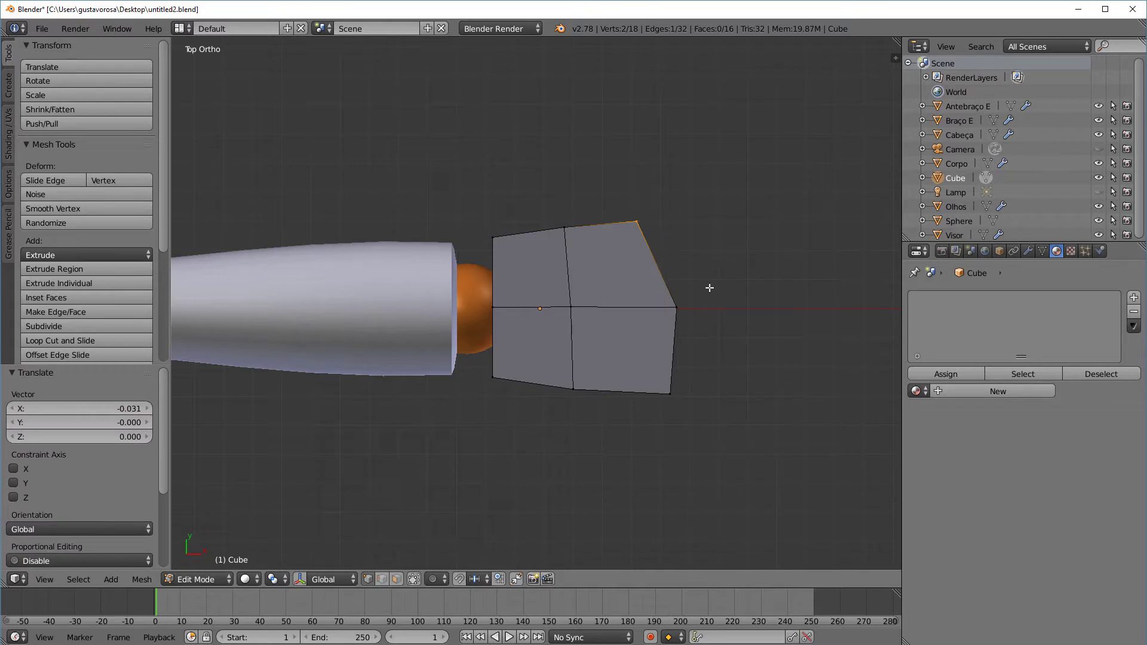
Move the middle vertices of the hand block's outer end slightly toward the wrist and the +Y side
{"action": "key", "text": "a"}
{"action": "key", "text": "b"}
{"action": "left_click_drag", "start_coordinate": [708, 270], "coordinate": [640, 322]}
{"action": "key", "text": "g"}
{"action": "left_click", "coordinate": [650, 306]}
{"action": "key", "text": "a"}
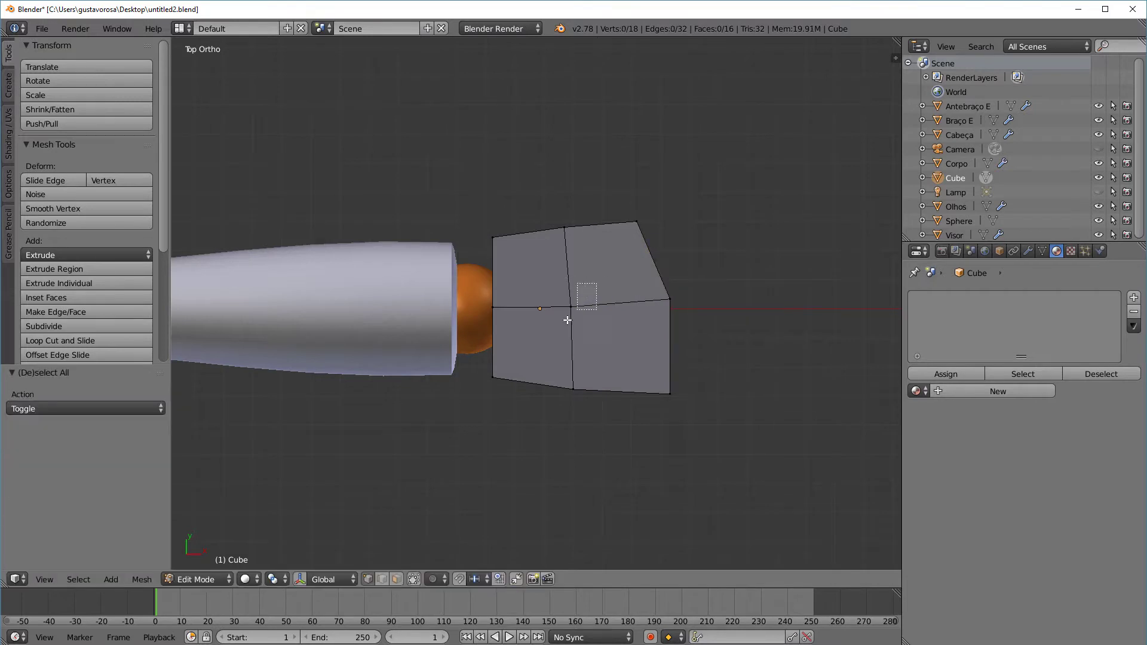
Nudge the hand block's center vertices slightly toward the +Y side
{"action": "right_click", "coordinate": [568, 320]}
{"action": "key", "text": "g"}
{"action": "left_click", "coordinate": [571, 318]}
{"action": "key", "text": "a"}
{"action": "scroll", "coordinate": [616, 323], "scroll_direction": "down", "scroll_amount": 2}
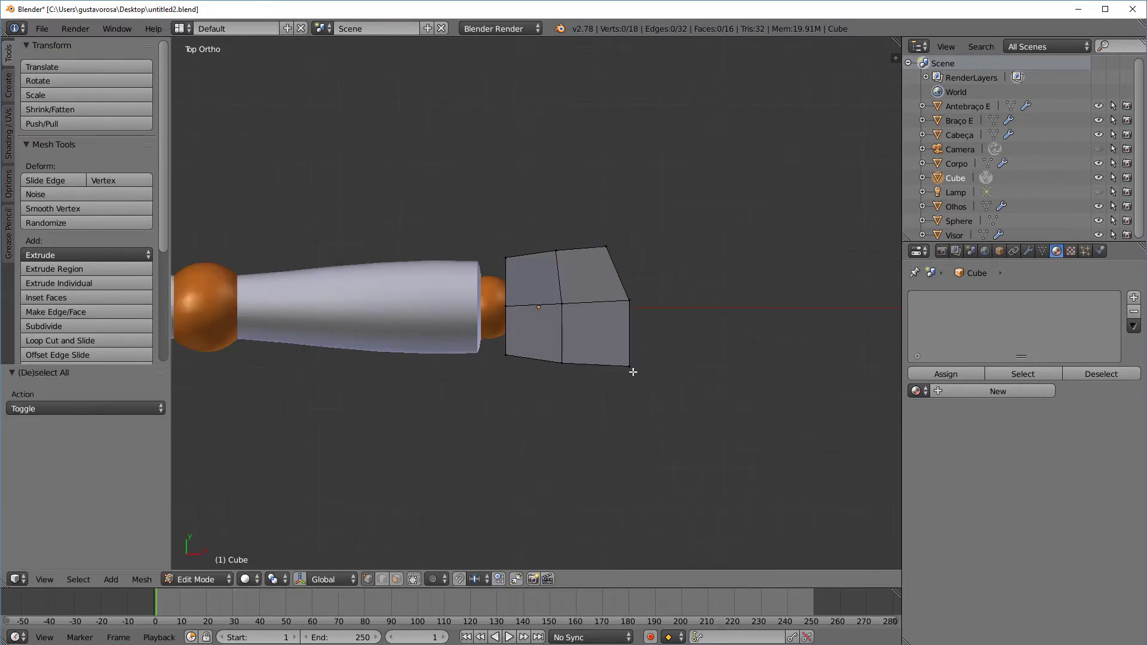
Add a Subdivision Surface modifier to the hand block
{"action": "middle_click_drag", "start_coordinate": [630, 374], "coordinate": [479, 502]}
{"action": "middle_click_drag", "start_coordinate": [657, 379], "coordinate": [573, 451]}
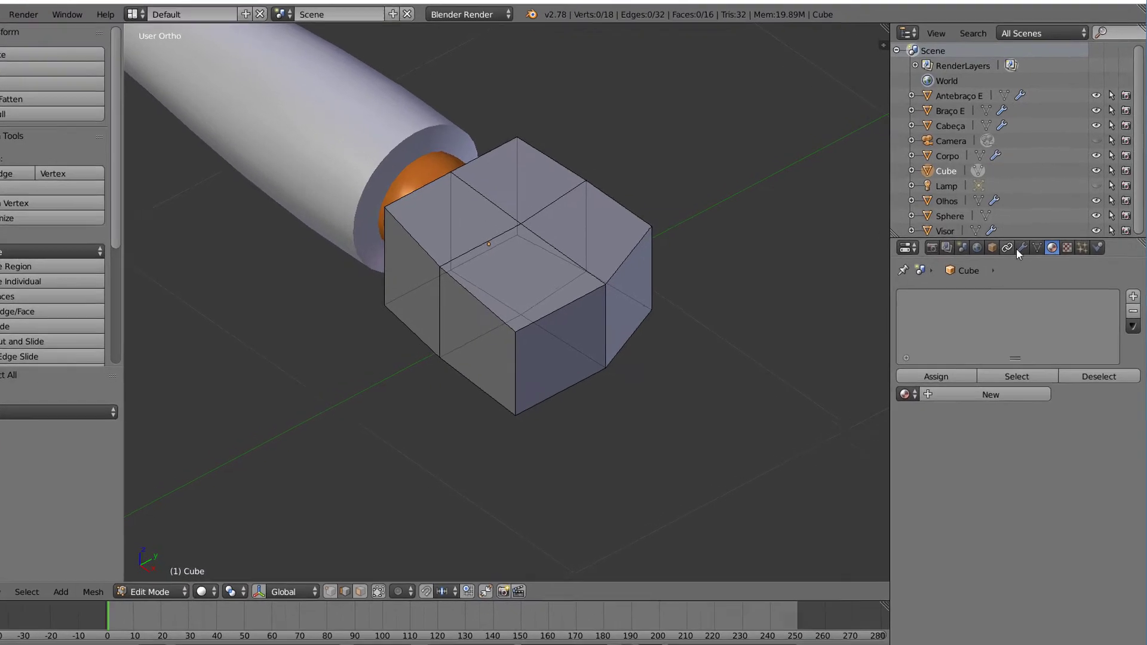
{"action": "left_click", "coordinate": [1027, 251]}
{"action": "left_click", "coordinate": [1011, 300]}
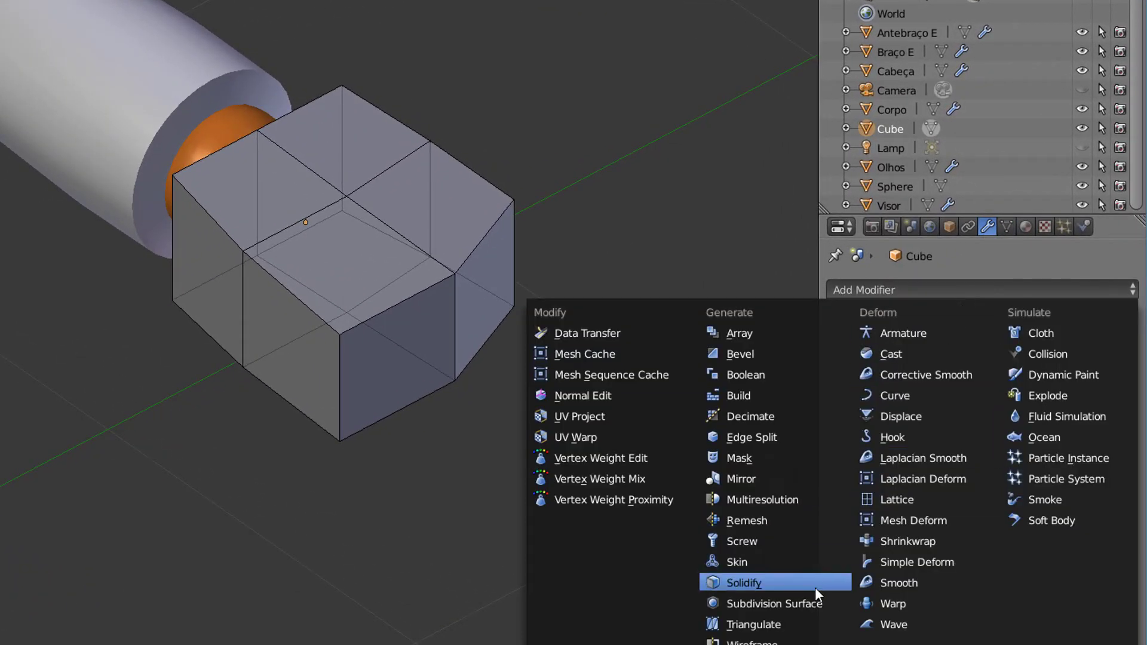
{"action": "left_click", "coordinate": [813, 603]}
{"action": "middle_click_drag", "start_coordinate": [430, 460], "coordinate": [495, 403]}
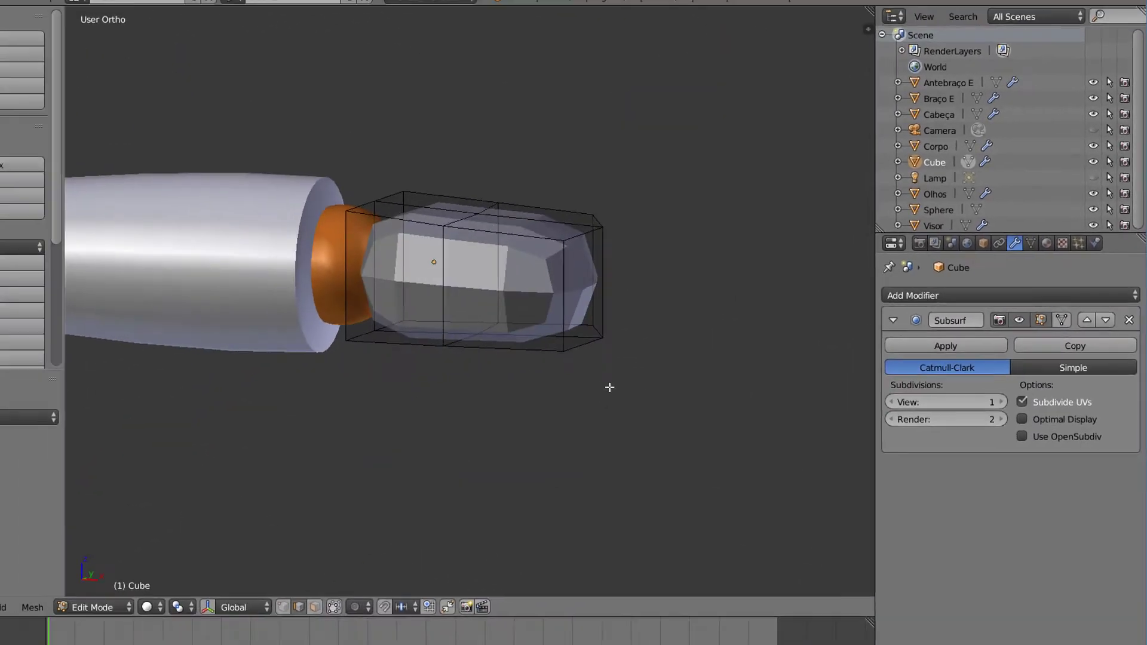
{"action": "middle_click_drag", "start_coordinate": [609, 388], "coordinate": [568, 431]}
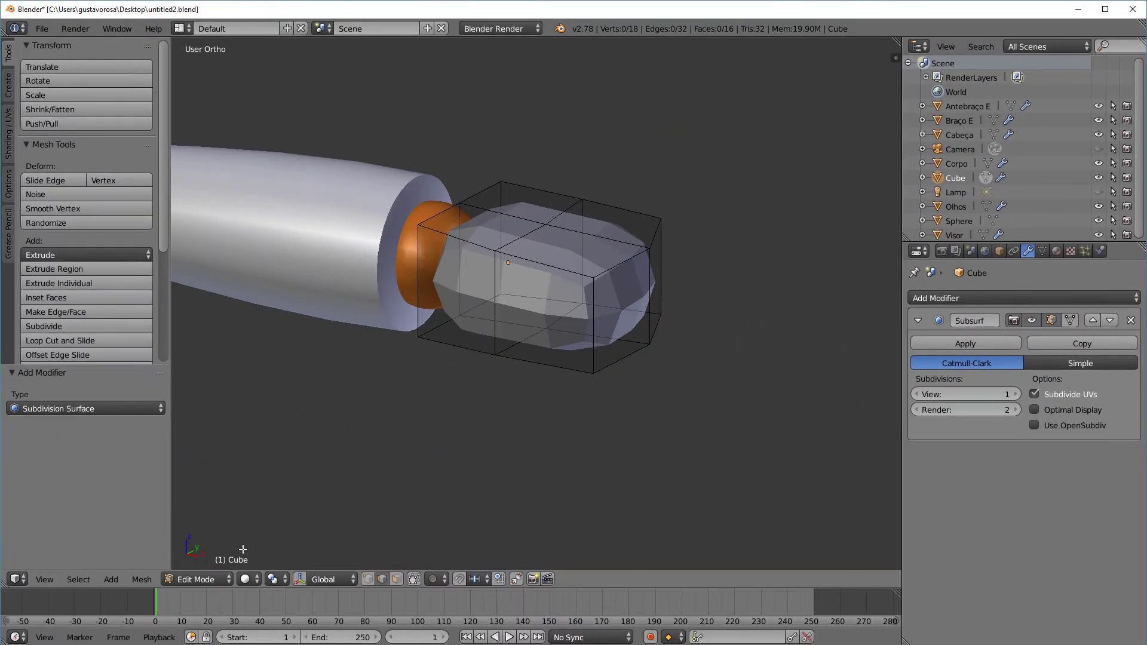
Return to Object Mode and set the hand's Subdivision Surface view level to 3
{"action": "left_click", "coordinate": [111, 607]}
{"action": "left_click", "coordinate": [100, 588]}
{"action": "middle_click_drag", "start_coordinate": [475, 425], "coordinate": [450, 441]}
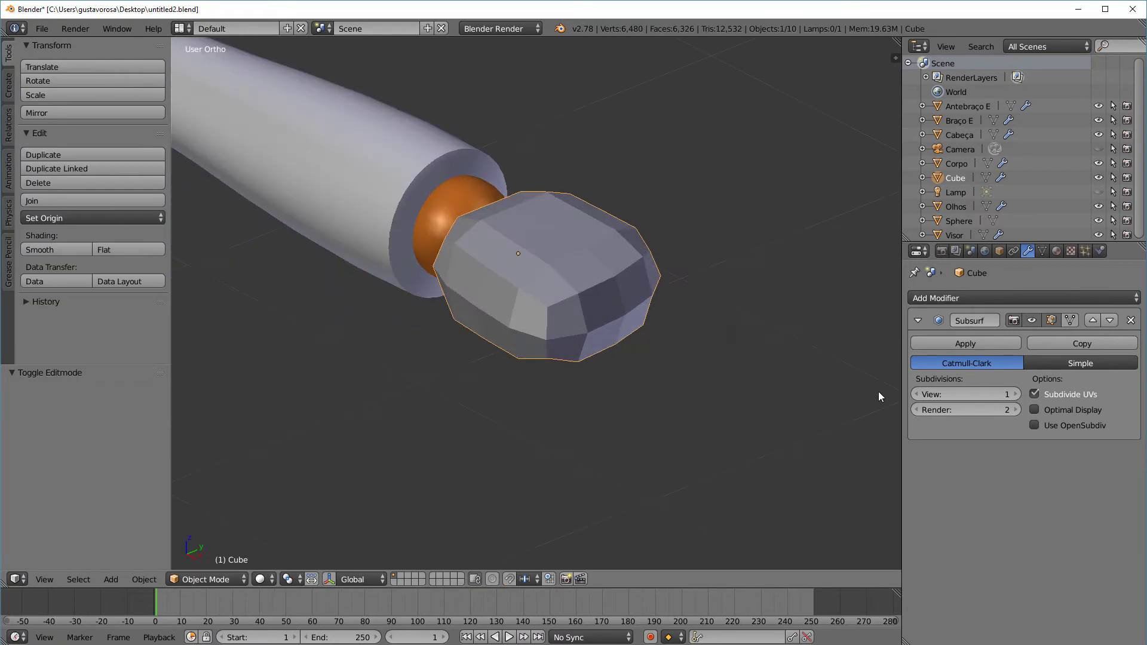
{"action": "left_click", "coordinate": [1015, 394]}
{"action": "left_click", "coordinate": [1016, 394]}
Examine the smoothed hand's shape and size against the whole robot and up close at the wrist
{"action": "middle_click_drag", "start_coordinate": [697, 413], "coordinate": [713, 393]}
{"action": "scroll", "coordinate": [771, 359], "scroll_direction": "down", "scroll_amount": 4}
{"action": "scroll", "coordinate": [698, 370], "scroll_direction": "up", "scroll_amount": 2}
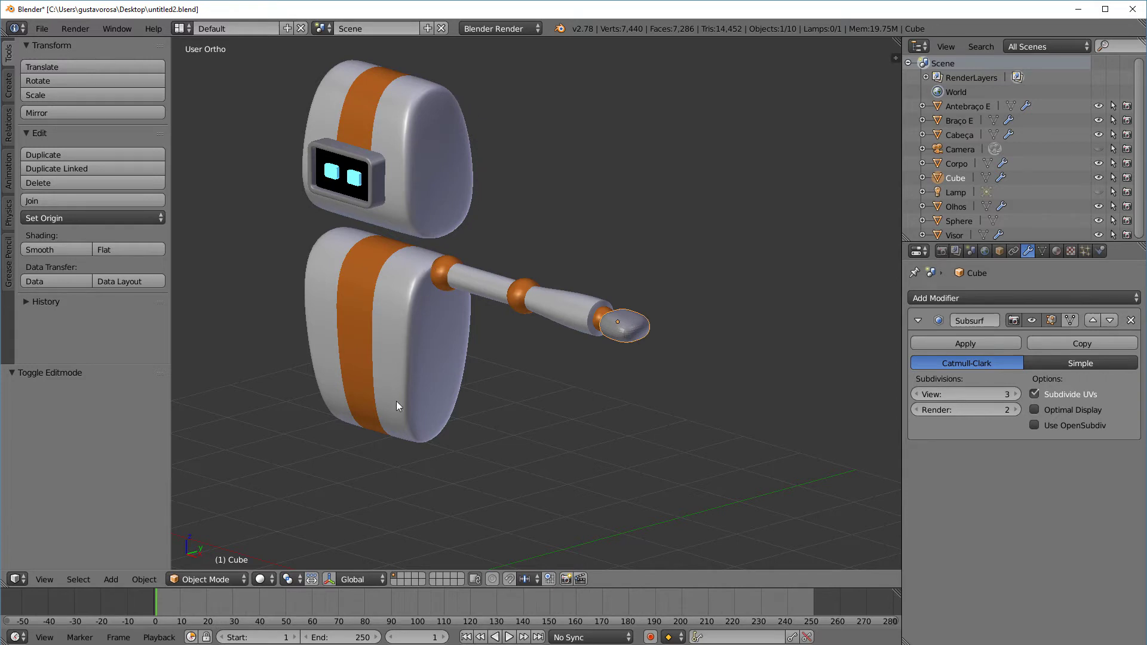
{"action": "middle_click_drag", "start_coordinate": [396, 400], "coordinate": [369, 339]}
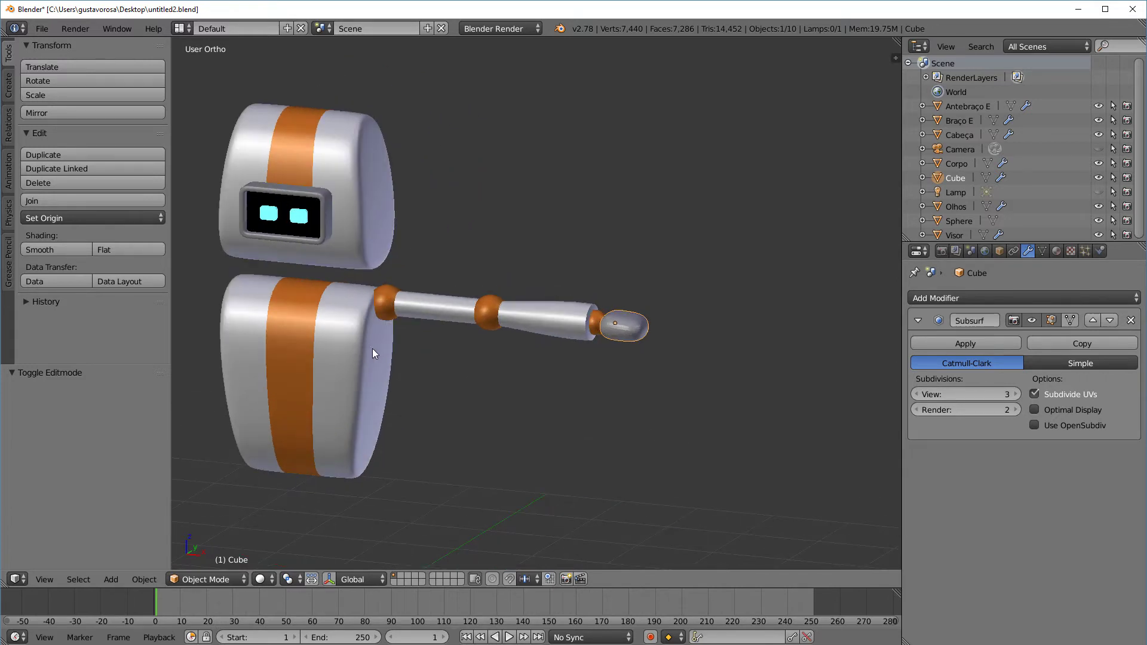
{"action": "scroll", "coordinate": [670, 340], "scroll_direction": "up", "scroll_amount": 6}
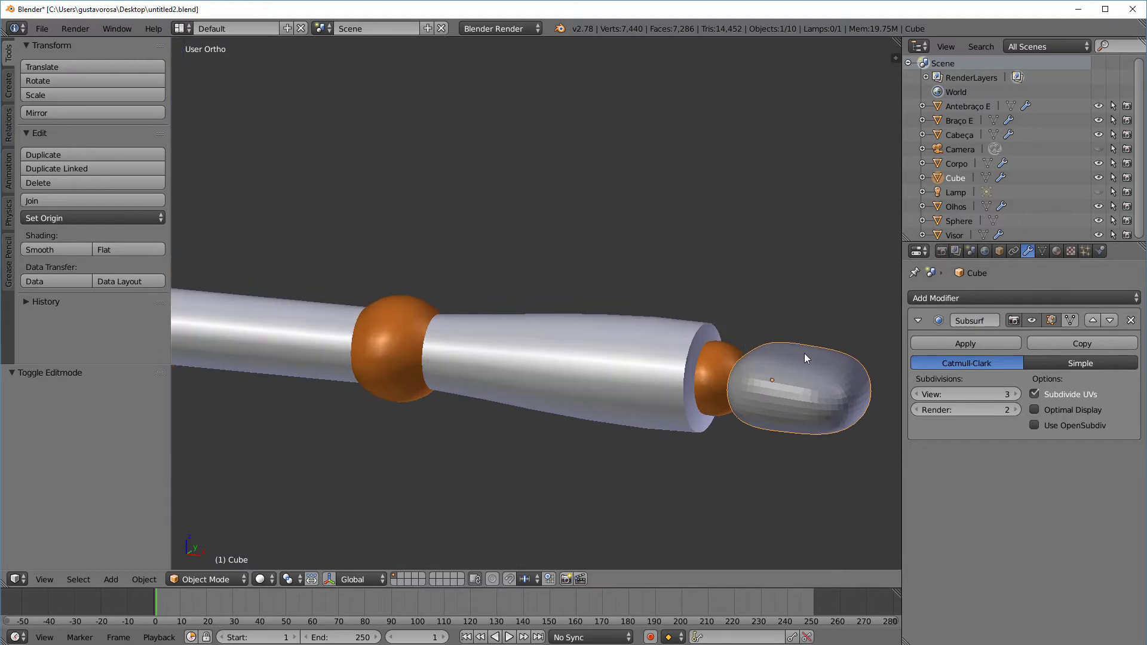
{"action": "middle_click_drag", "start_coordinate": [804, 353], "coordinate": [594, 248]}
{"action": "scroll", "coordinate": [594, 249], "scroll_direction": "up", "scroll_amount": 2}
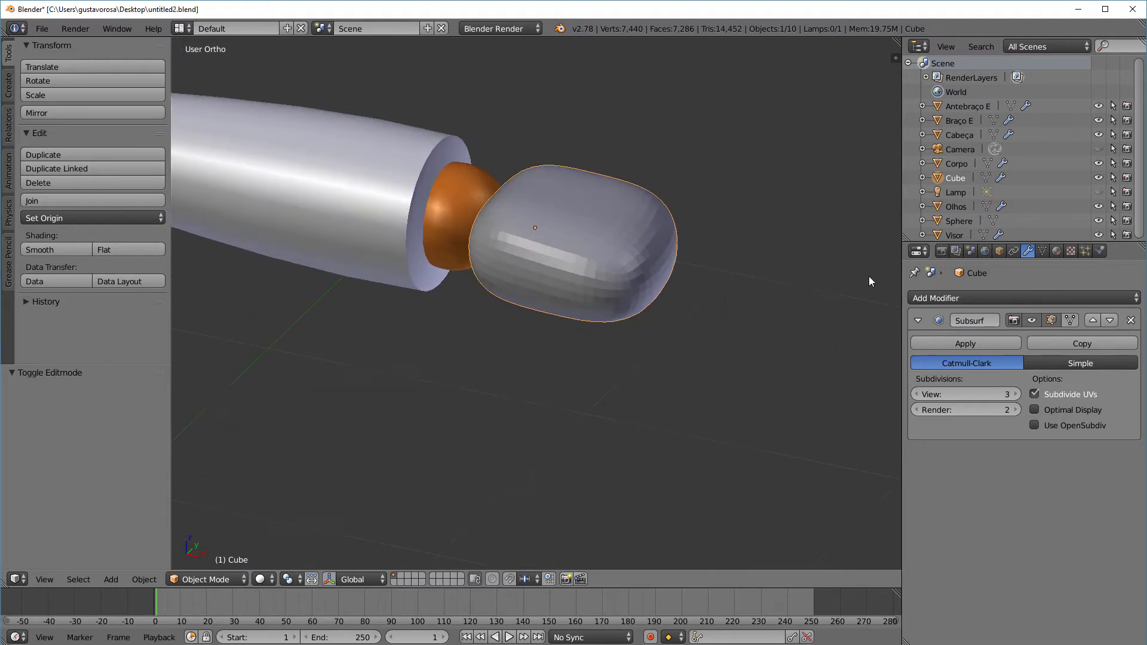
Turn off the Subdivision Surface modifier's viewport display and enter Edit Mode on the hand block
{"action": "left_click", "coordinate": [1033, 320]}
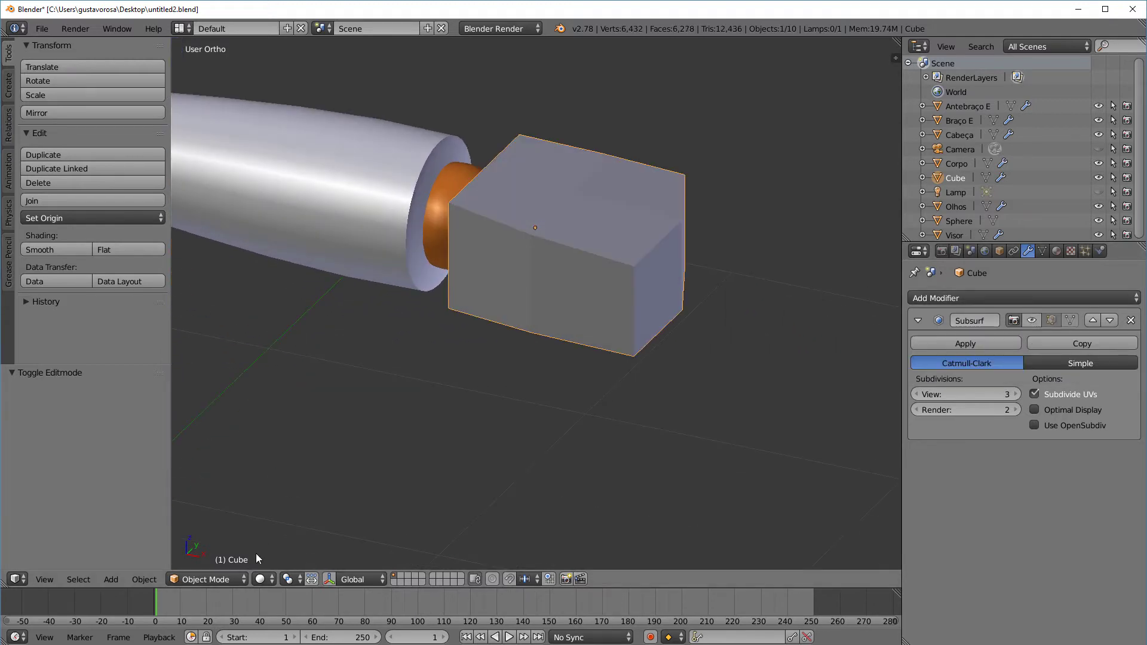
{"action": "left_click", "coordinate": [231, 577]}
{"action": "left_click", "coordinate": [235, 548]}
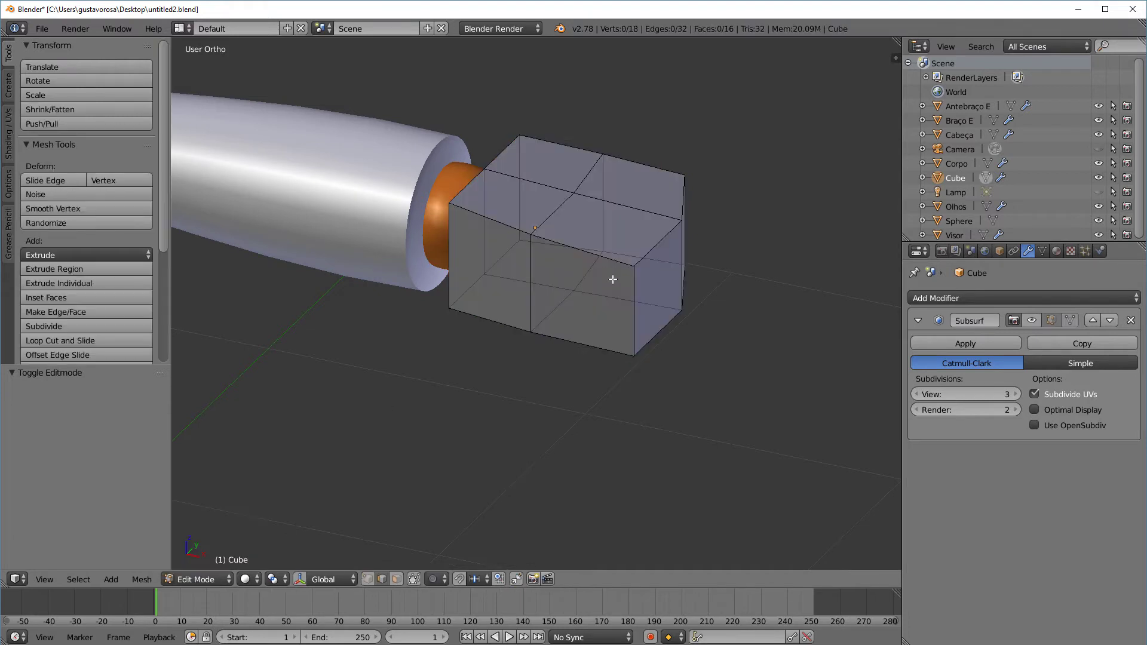
{"action": "right_click", "coordinate": [600, 260], "text": "alt"}
{"action": "right_click", "coordinate": [618, 259]}
{"action": "right_click", "coordinate": [618, 260]}
{"action": "middle_click_drag", "start_coordinate": [626, 283], "coordinate": [620, 318]}
{"action": "right_click", "coordinate": [620, 317], "text": "ctrl"}
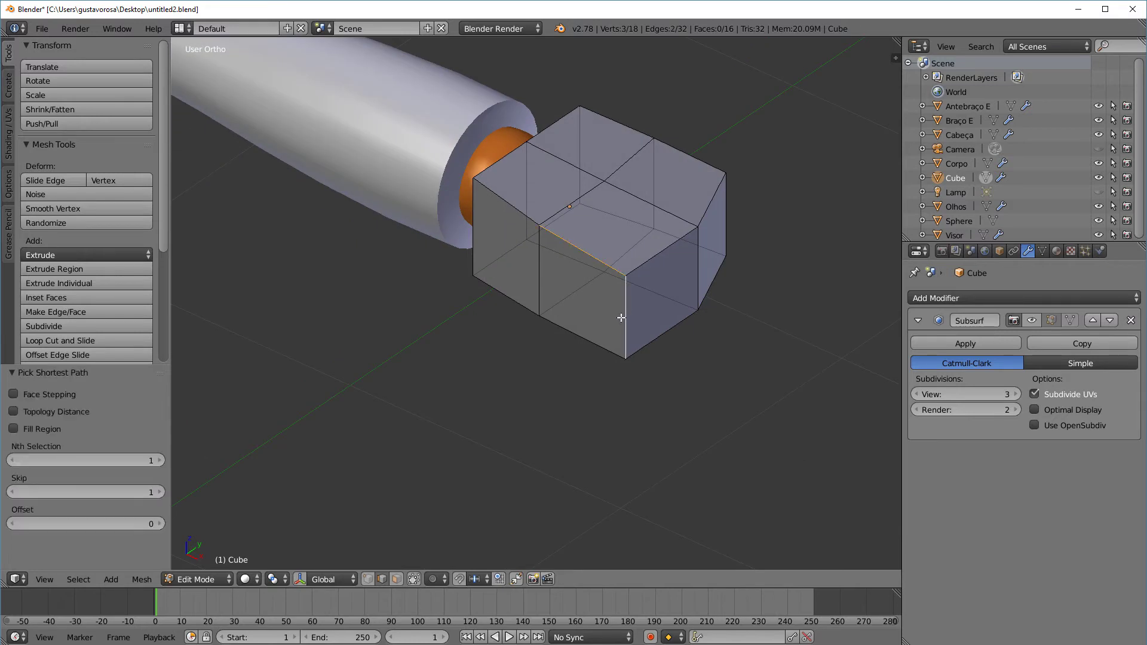
{"action": "right_click", "coordinate": [588, 345], "text": "ctrl"}
{"action": "key", "text": "ctrl+z"}
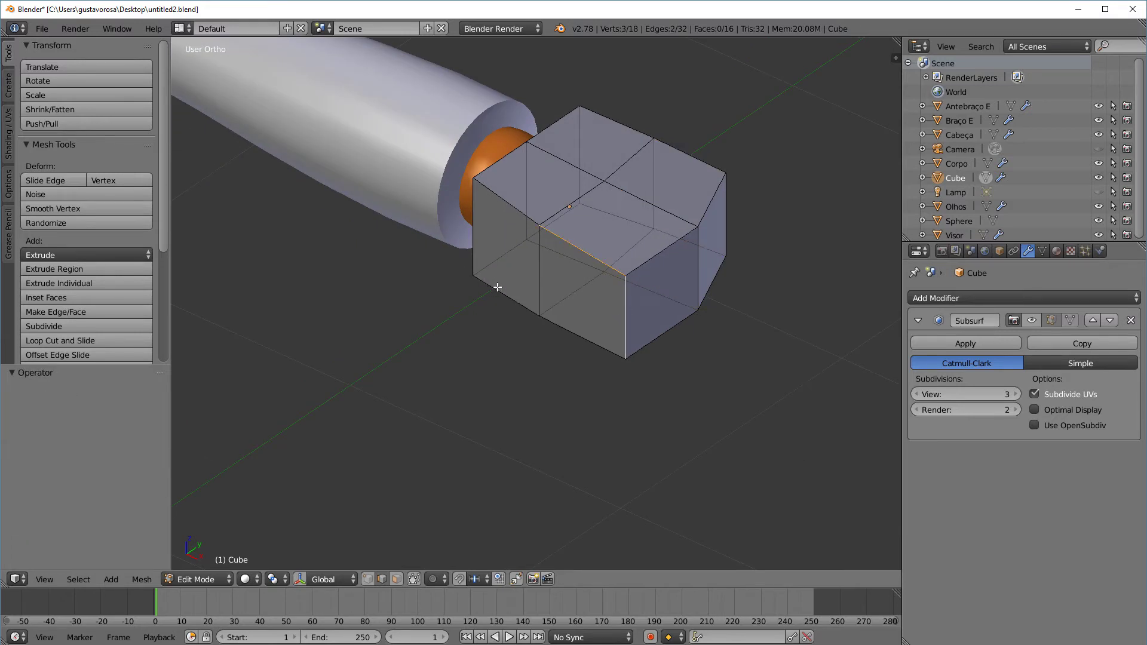
{"action": "right_click", "coordinate": [498, 288], "text": "ctrl"}
{"action": "right_click", "coordinate": [483, 227], "text": "ctrl"}
{"action": "right_click", "coordinate": [507, 203], "text": "ctrl"}
{"action": "right_click", "coordinate": [630, 302], "text": "shift"}
{"action": "middle_click_drag", "start_coordinate": [738, 276], "coordinate": [675, 275]}
{"action": "right_click", "coordinate": [738, 221], "text": "alt+shift"}
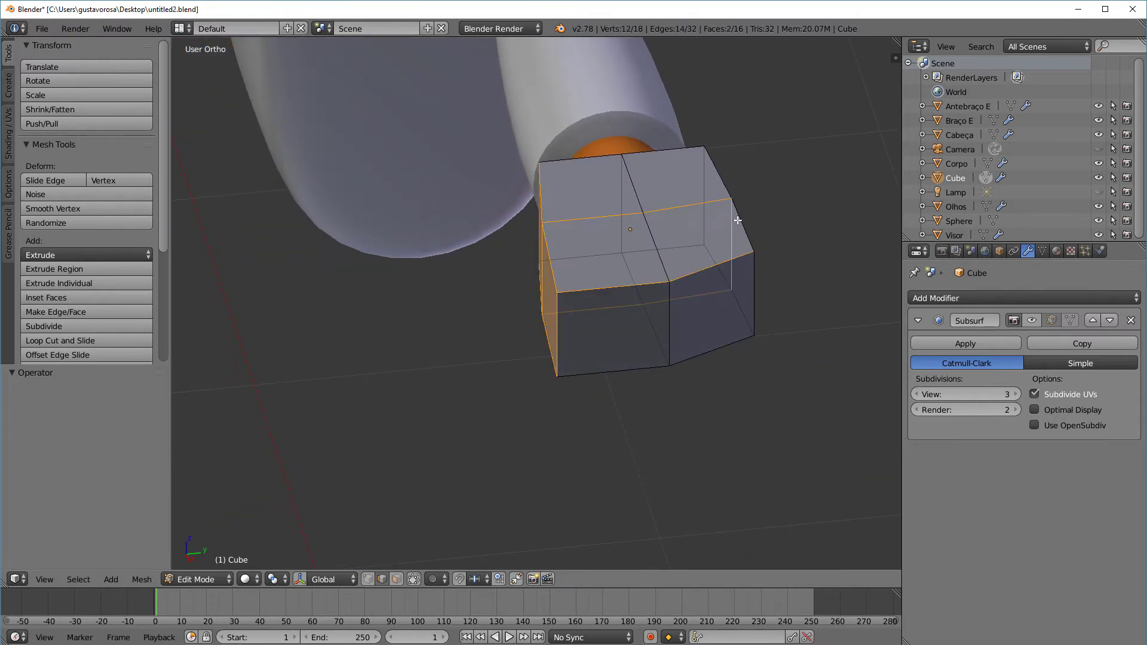
{"action": "key", "text": "ctrl+z"}
Select the eight edges forming the outline of the hand block's upper face
{"action": "right_click", "coordinate": [730, 255]}
{"action": "right_click", "coordinate": [730, 259], "text": "alt"}
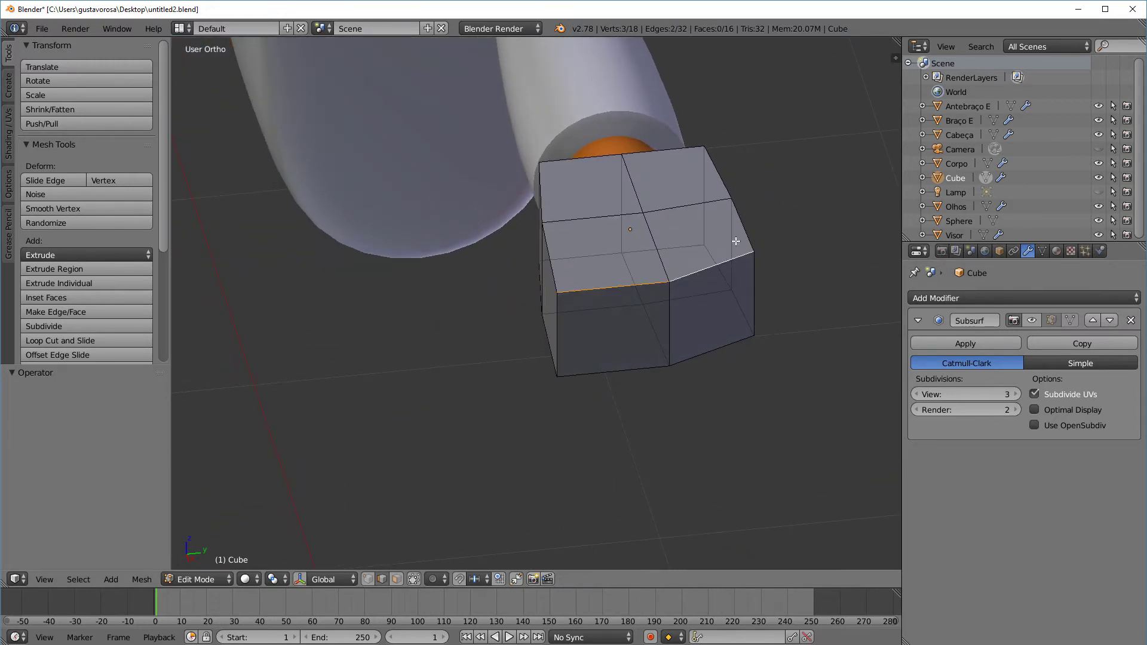
{"action": "right_click", "coordinate": [716, 174], "text": "alt+shift"}
{"action": "right_click", "coordinate": [643, 159], "text": "alt+shift"}
{"action": "right_click", "coordinate": [538, 183], "text": "alt+shift"}
{"action": "key", "text": "ctrl+z"}
{"action": "right_click", "coordinate": [540, 191], "text": "alt+shift"}
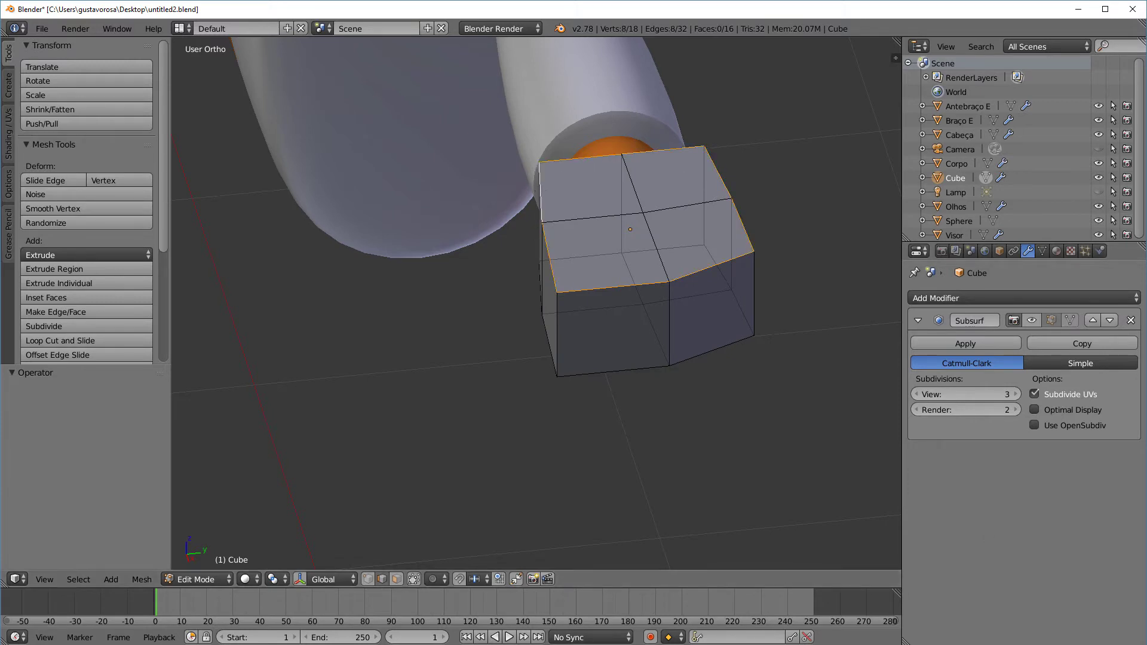
Add the edges outlining the hand block's lower face to the selected upper-face outline
{"action": "middle_click_drag", "start_coordinate": [641, 383], "coordinate": [671, 402]}
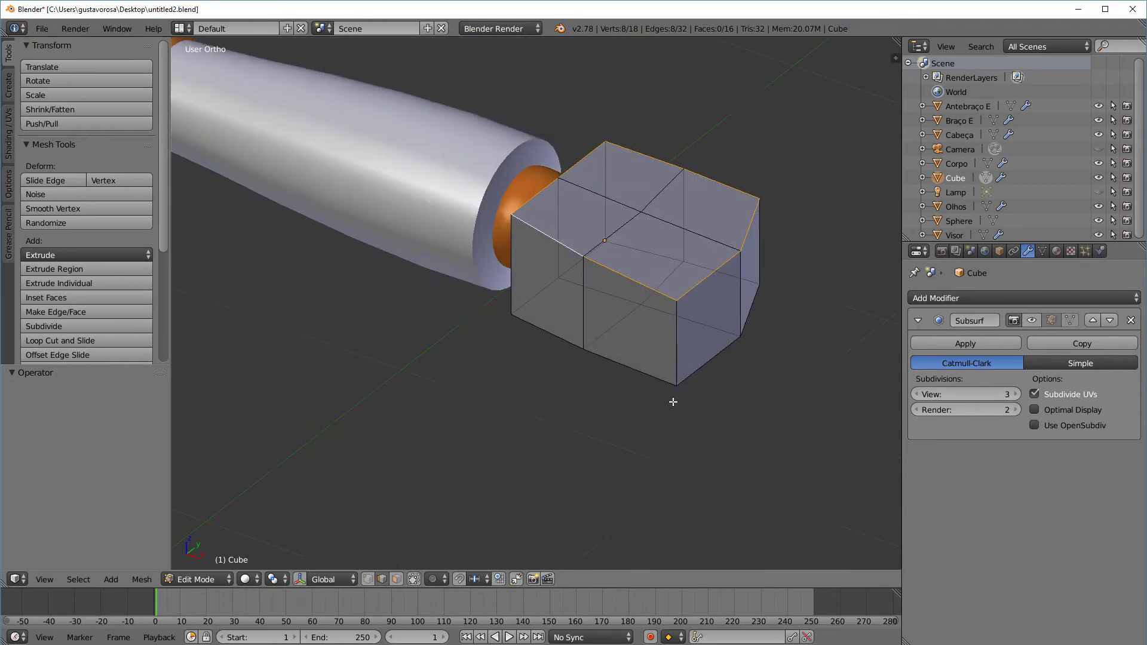
{"action": "right_click", "coordinate": [636, 368], "text": "alt+shift"}
{"action": "right_click", "coordinate": [716, 359], "text": "alt+shift"}
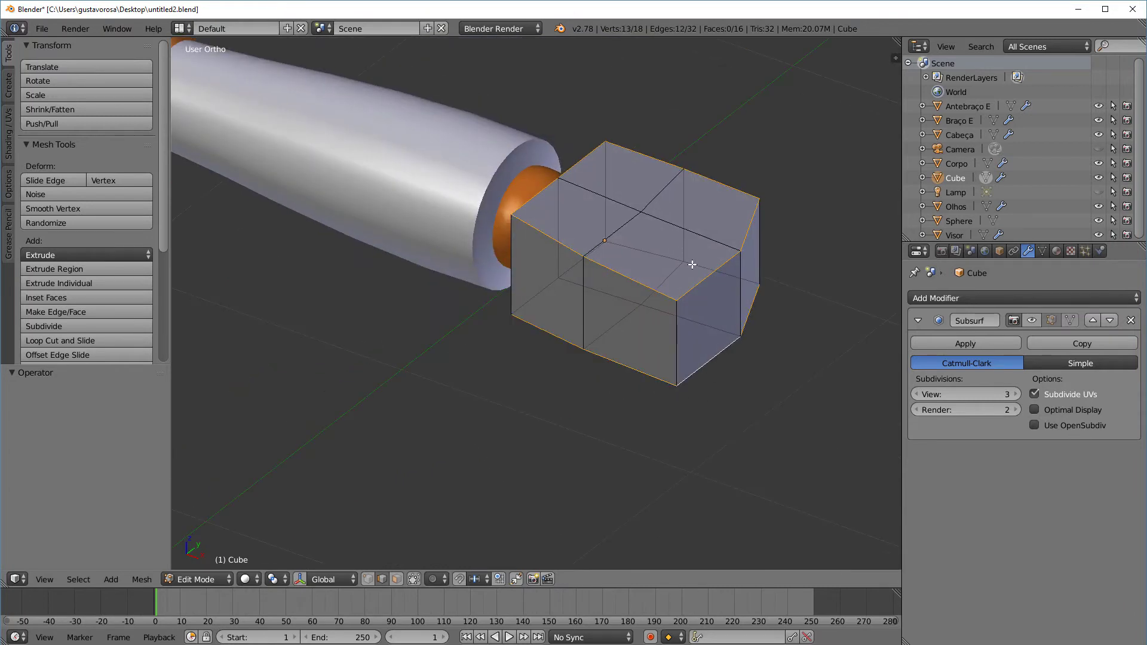
{"action": "right_click", "coordinate": [692, 264], "text": "alt+shift"}
{"action": "right_click", "coordinate": [541, 297], "text": "alt+shift"}
{"action": "middle_click_drag", "start_coordinate": [540, 297], "coordinate": [620, 345]}
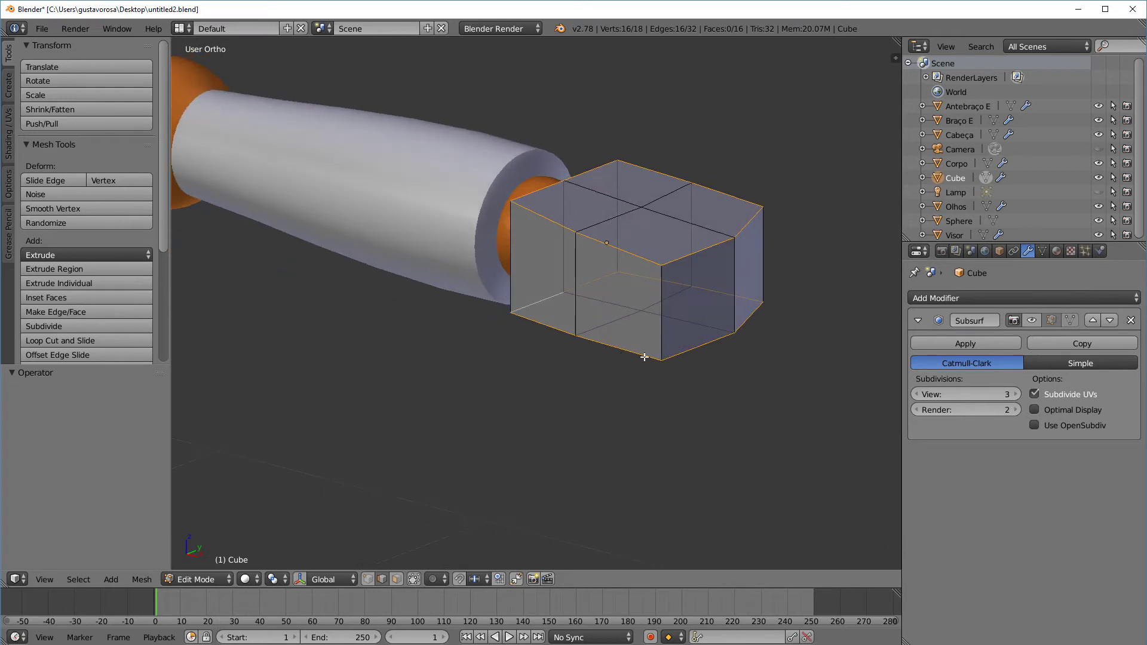
Bevel the selected upper and lower outline edges of the hand block with an offset of about 0.125 and one segment
{"action": "key", "text": "ctrl+b"}
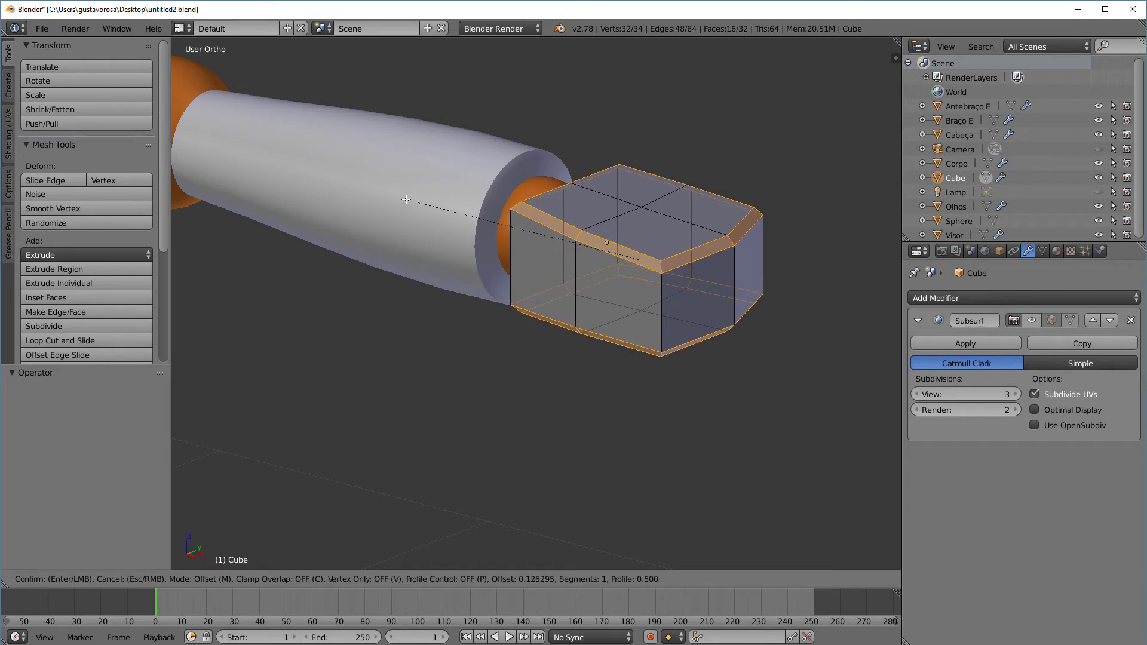
{"action": "left_click", "coordinate": [415, 200]}
{"action": "middle_click_drag", "start_coordinate": [715, 450], "coordinate": [715, 454]}
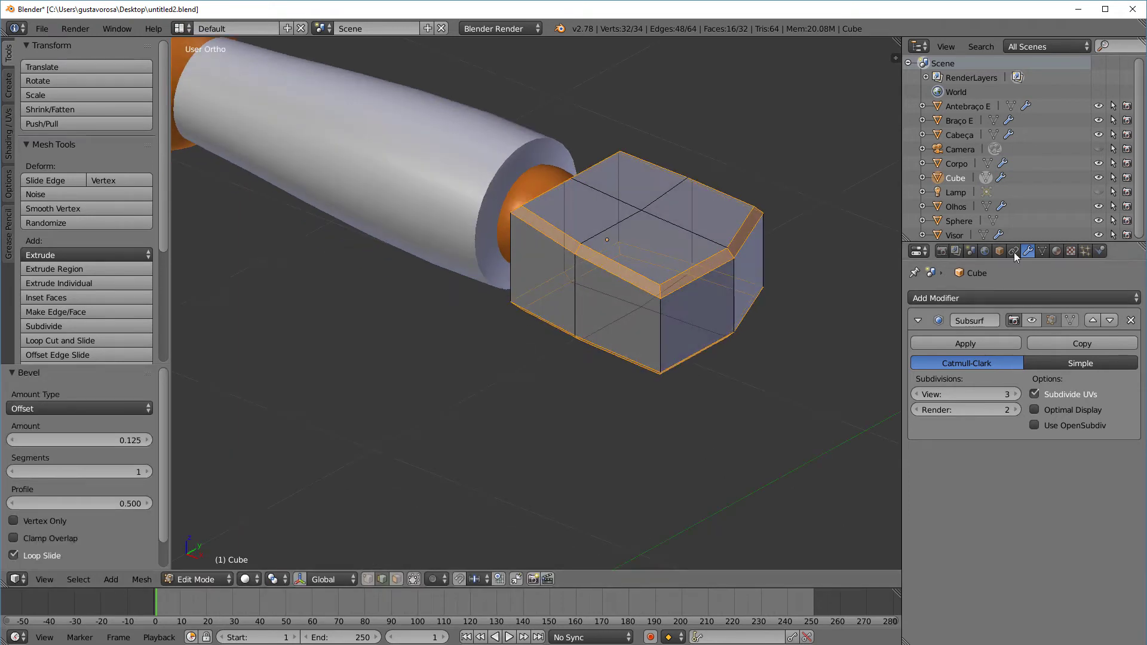
Enable the Subdivision Surface modifier's Edit Mode display, return to Object Mode and examine the beveled hand's smoothed shape beside the wrist
{"action": "left_click", "coordinate": [1052, 320]}
{"action": "middle_click_drag", "start_coordinate": [721, 387], "coordinate": [735, 371]}
{"action": "left_click", "coordinate": [202, 579]}
{"action": "left_click", "coordinate": [214, 564]}
{"action": "middle_click_drag", "start_coordinate": [400, 438], "coordinate": [555, 392]}
{"action": "scroll", "coordinate": [577, 383], "scroll_direction": "down", "scroll_amount": 5}
{"action": "scroll", "coordinate": [554, 392], "scroll_direction": "up", "scroll_amount": 6}
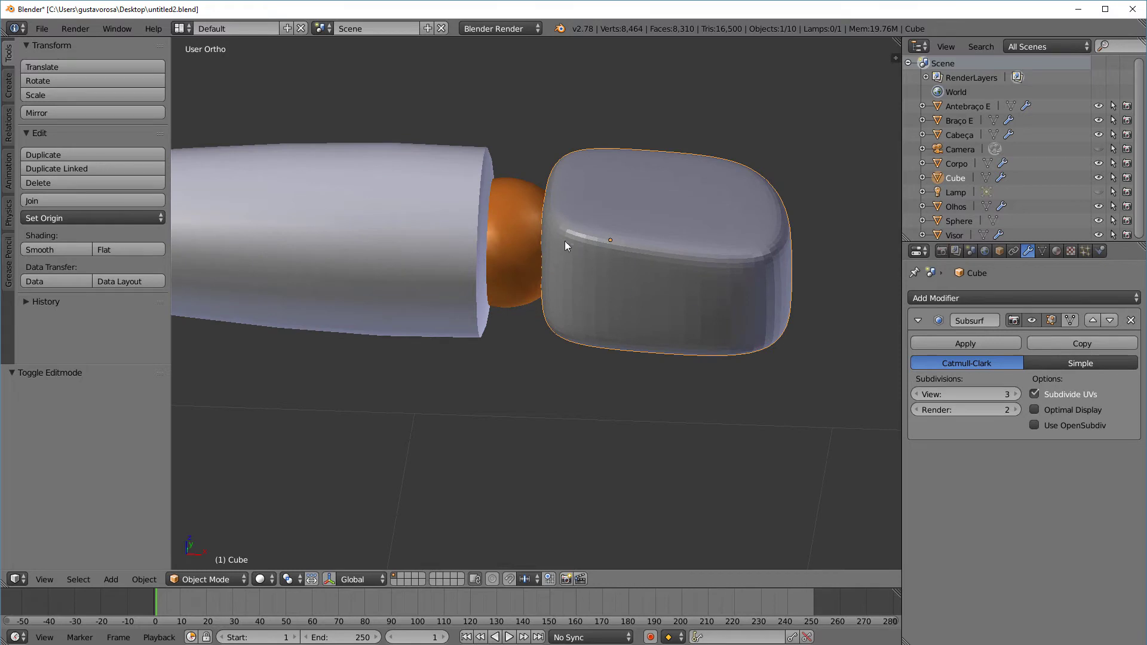
Enter Edit Mode on the hand and turn off the Subdivision Surface modifier's Edit Mode display
{"action": "left_click", "coordinate": [214, 579]}
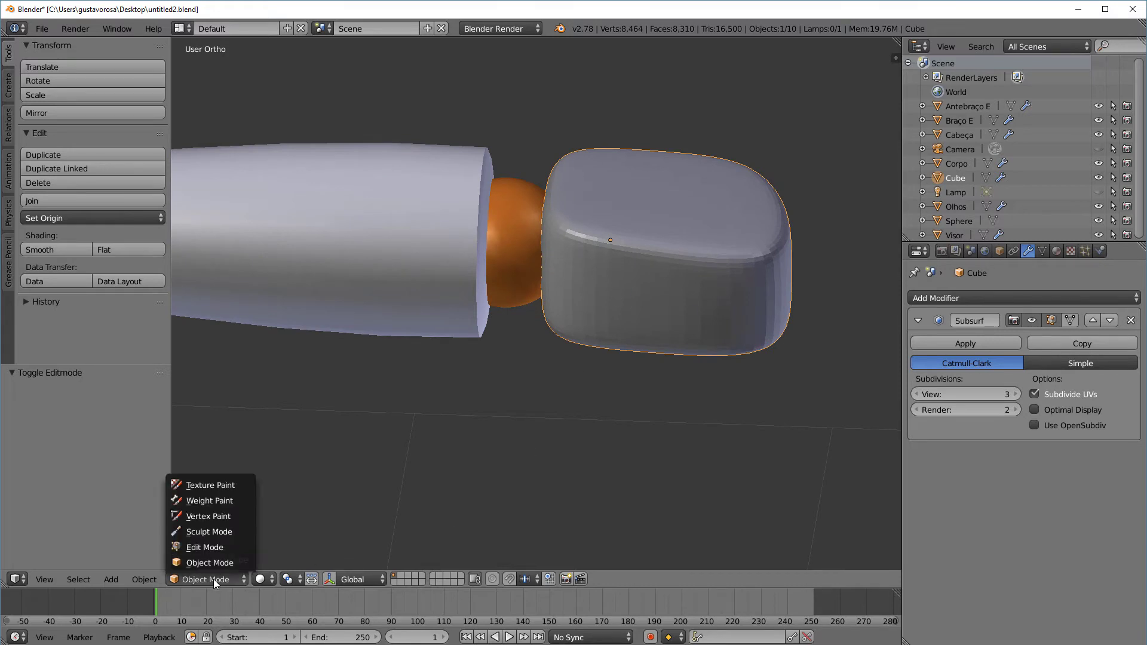
{"action": "left_click", "coordinate": [214, 546]}
{"action": "middle_click_drag", "start_coordinate": [705, 359], "coordinate": [837, 359]}
{"action": "left_click", "coordinate": [1051, 321]}
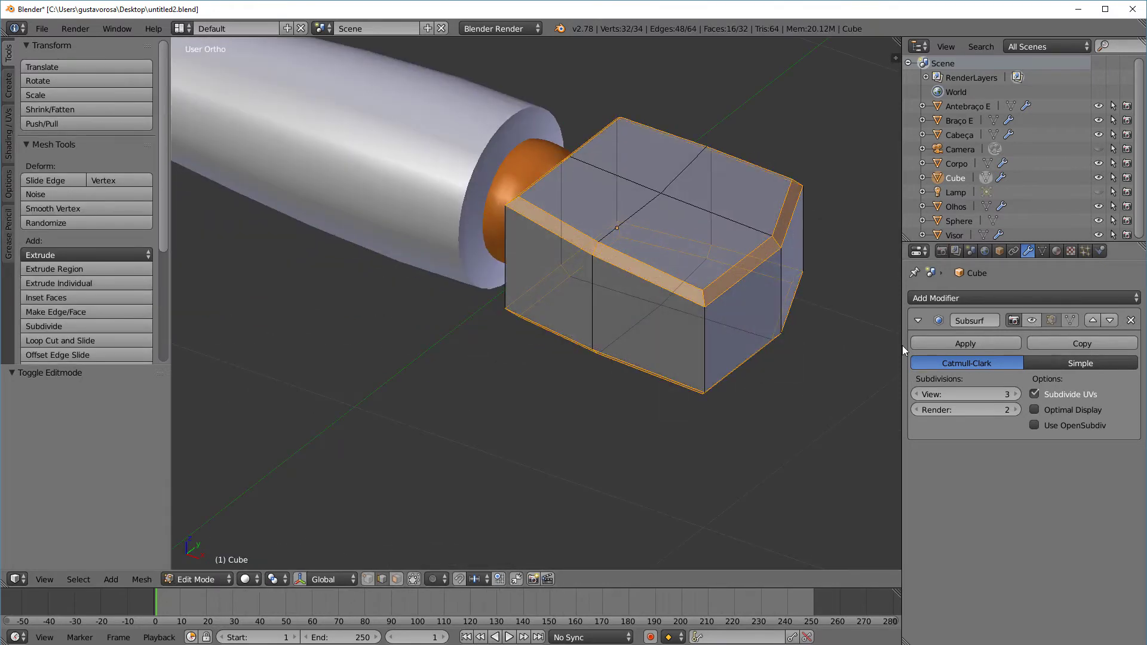
Select the vertical corner edges along the sides of the hand block
{"action": "right_click", "coordinate": [705, 345], "text": "alt"}
{"action": "right_click", "coordinate": [507, 282], "text": "alt+shift"}
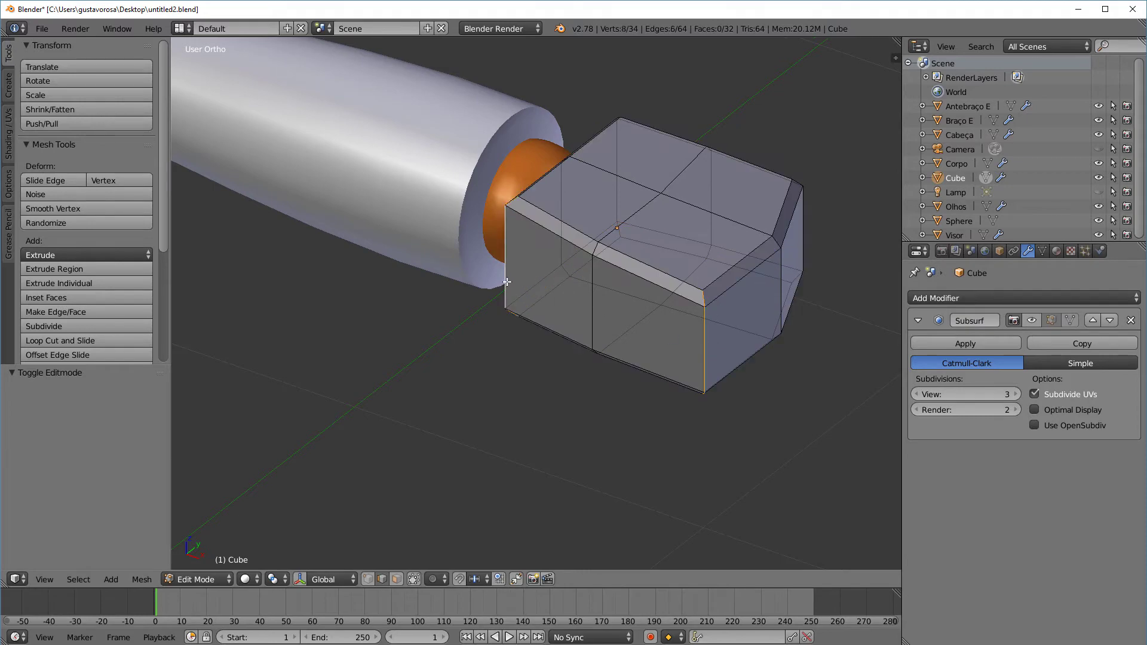
Bevel the four vertical corner edges of the hand block by about 0.186 with one segment
{"action": "middle_click_drag", "start_coordinate": [855, 284], "coordinate": [575, 446]}
{"action": "right_click", "coordinate": [798, 394], "text": "alt+shift"}
{"action": "right_click", "coordinate": [821, 386], "text": "alt+shift"}
{"action": "middle_click_drag", "start_coordinate": [784, 465], "coordinate": [622, 360]}
{"action": "key", "text": "ctrl+b"}
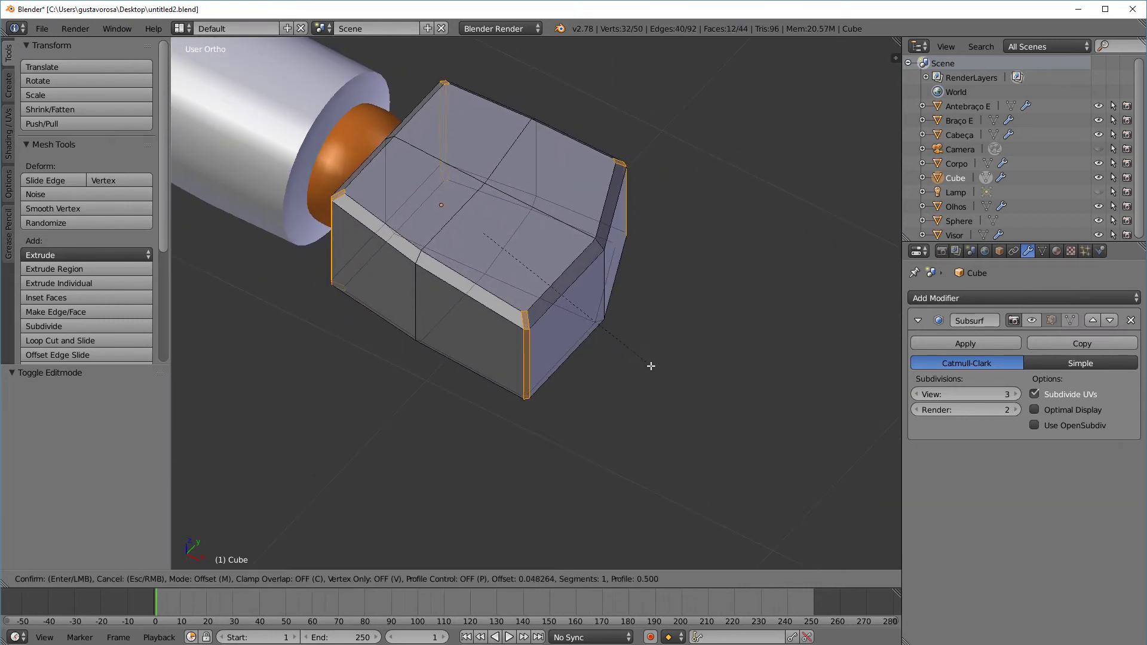
{"action": "left_click", "coordinate": [706, 375]}
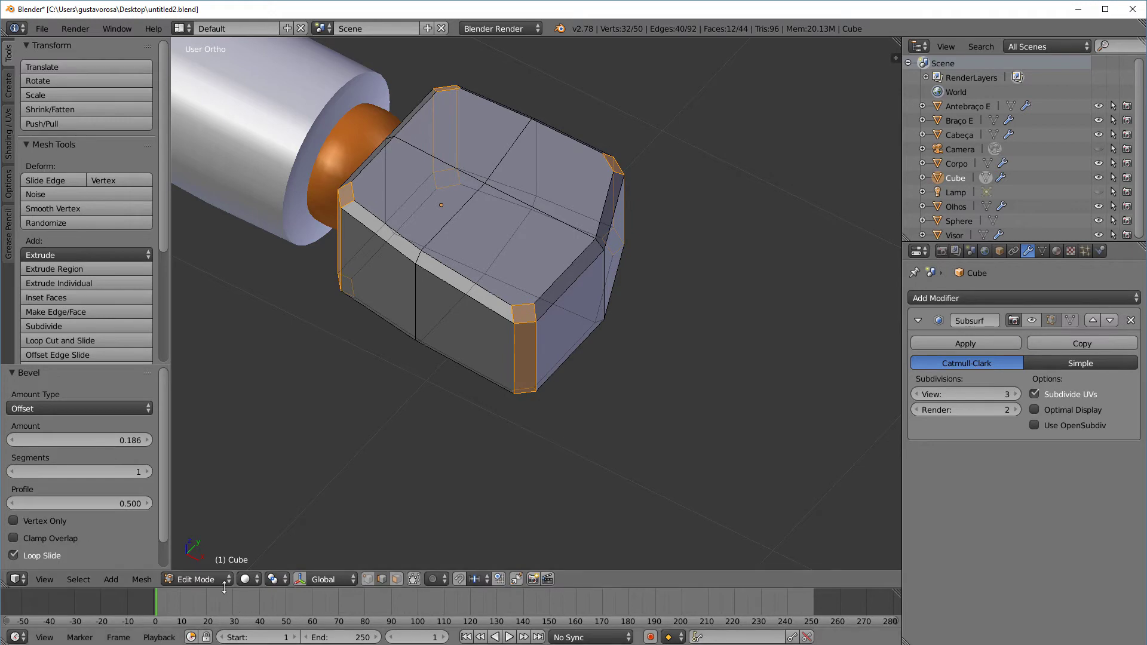
Return to Object Mode and turn on the viewport display of the hand block's Subsurf modifier
{"action": "left_click", "coordinate": [207, 579]}
{"action": "left_click", "coordinate": [213, 562]}
{"action": "scroll", "coordinate": [422, 523], "scroll_direction": "down", "scroll_amount": 2}
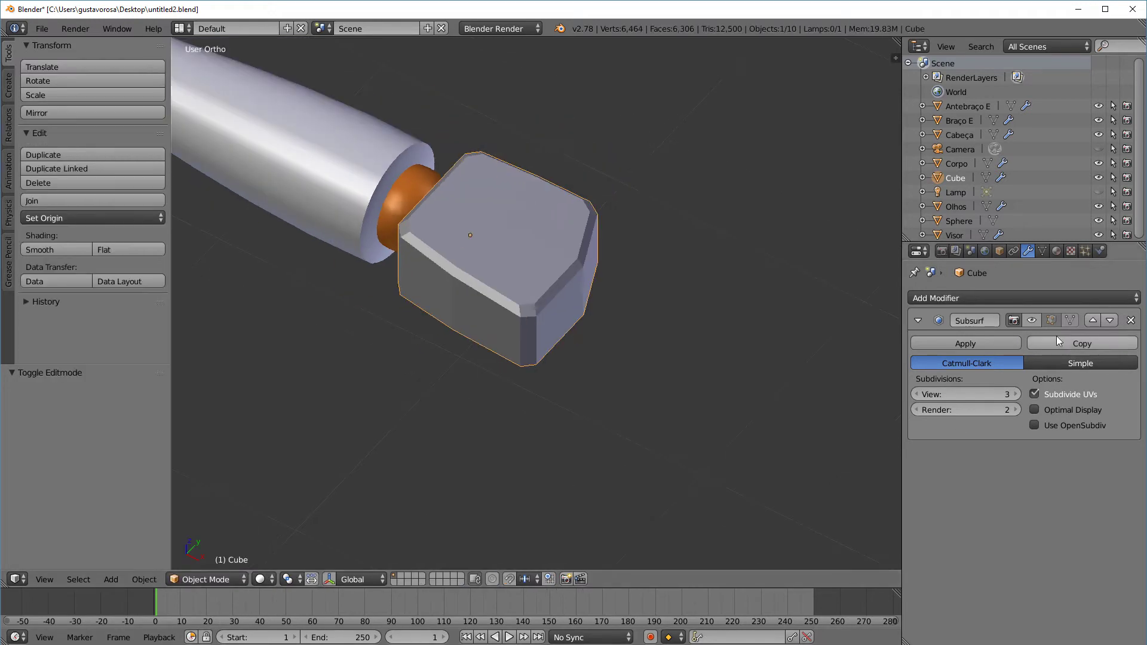
{"action": "middle_click_drag", "start_coordinate": [659, 501], "coordinate": [653, 472]}
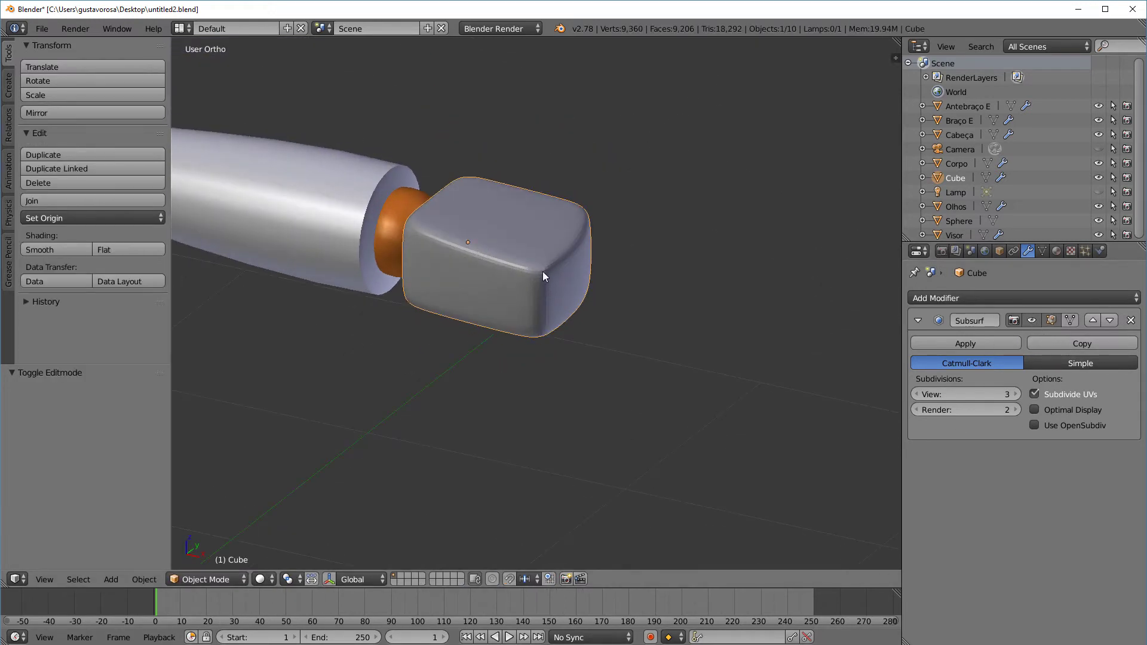
{"action": "middle_click_drag", "start_coordinate": [597, 326], "coordinate": [540, 331]}
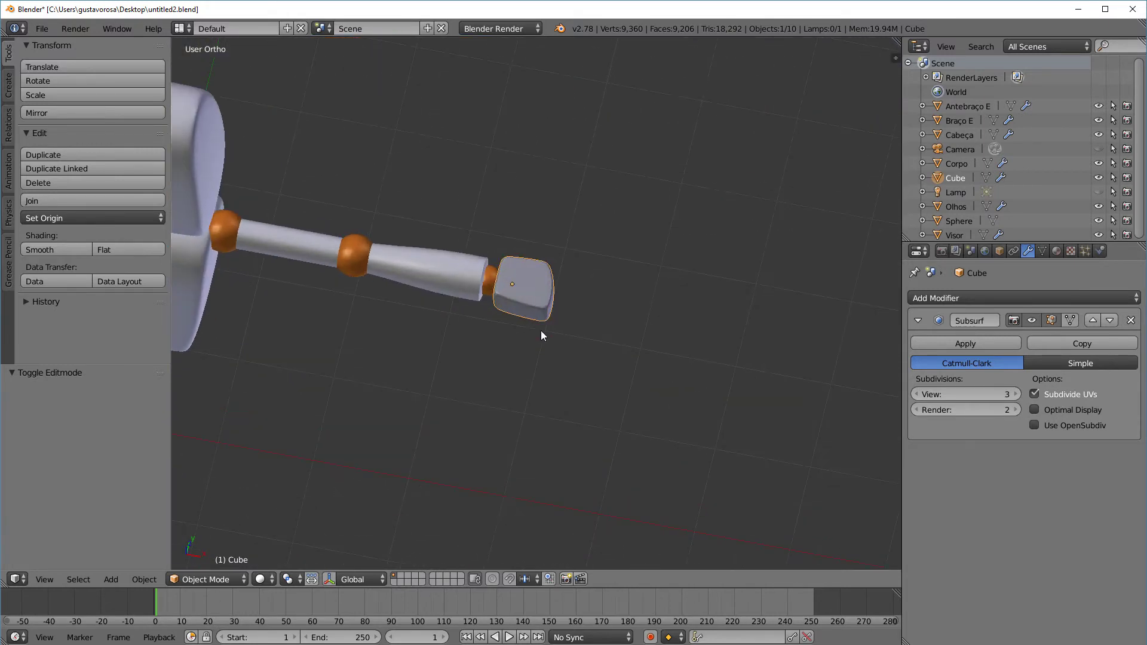
{"action": "scroll", "coordinate": [540, 331], "scroll_direction": "up", "scroll_amount": 5}
{"action": "middle_click_drag", "start_coordinate": [581, 283], "coordinate": [702, 284]}
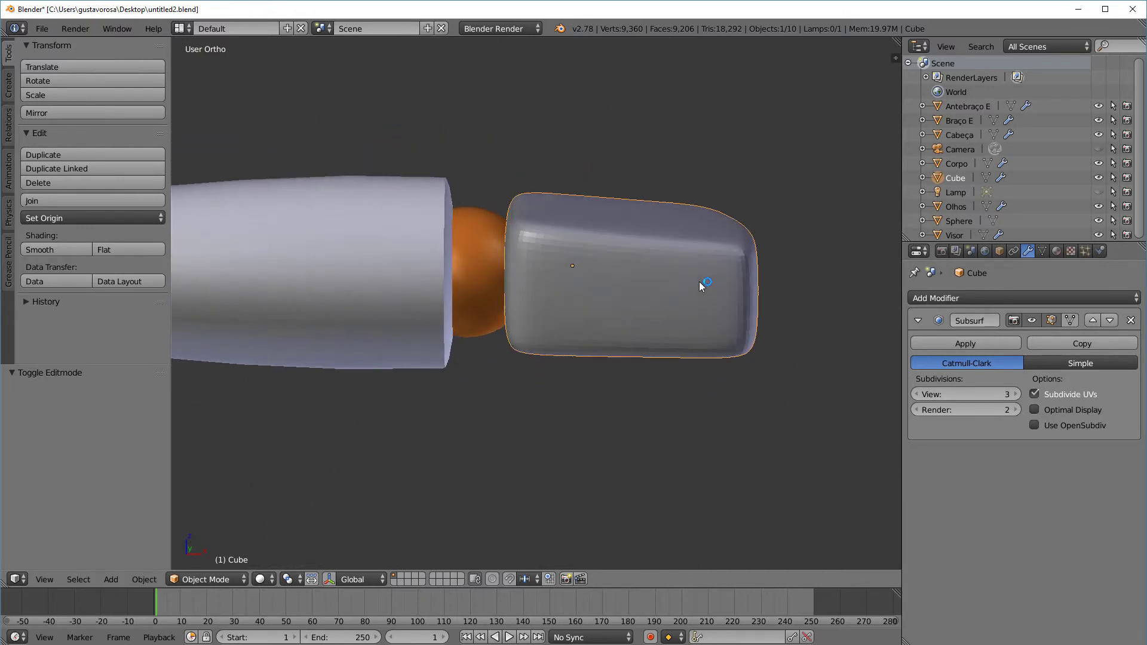
{"action": "scroll", "coordinate": [701, 284], "scroll_direction": "up", "scroll_amount": 2}
{"action": "scroll", "coordinate": [494, 248], "scroll_direction": "down", "scroll_amount": 2}
Try joining the hand block into the wrist sphere with its Subsurf modifier unapplied, then undo the join
{"action": "right_click", "coordinate": [474, 252]}
{"action": "right_click", "coordinate": [500, 250]}
{"action": "right_click", "coordinate": [500, 249]}
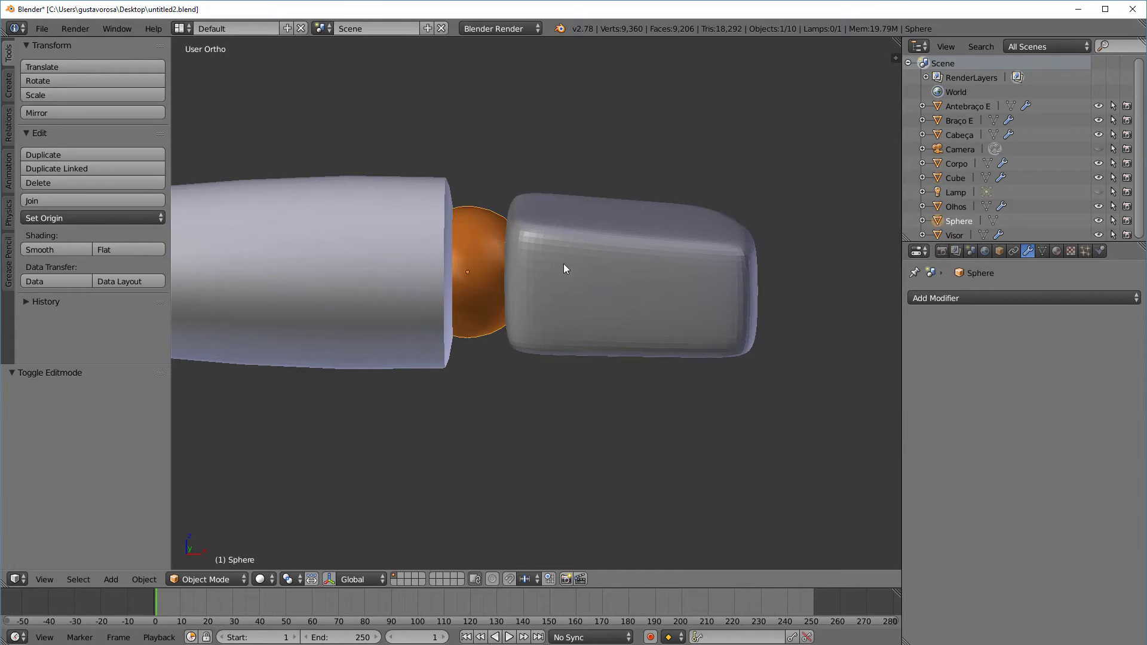
{"action": "mouse_move", "coordinate": [564, 264]}
{"action": "middle_mouse_down"}
{"action": "mouse_move", "coordinate": [576, 221]}
{"action": "mouse_move", "coordinate": [553, 257]}
{"action": "middle_mouse_up"}
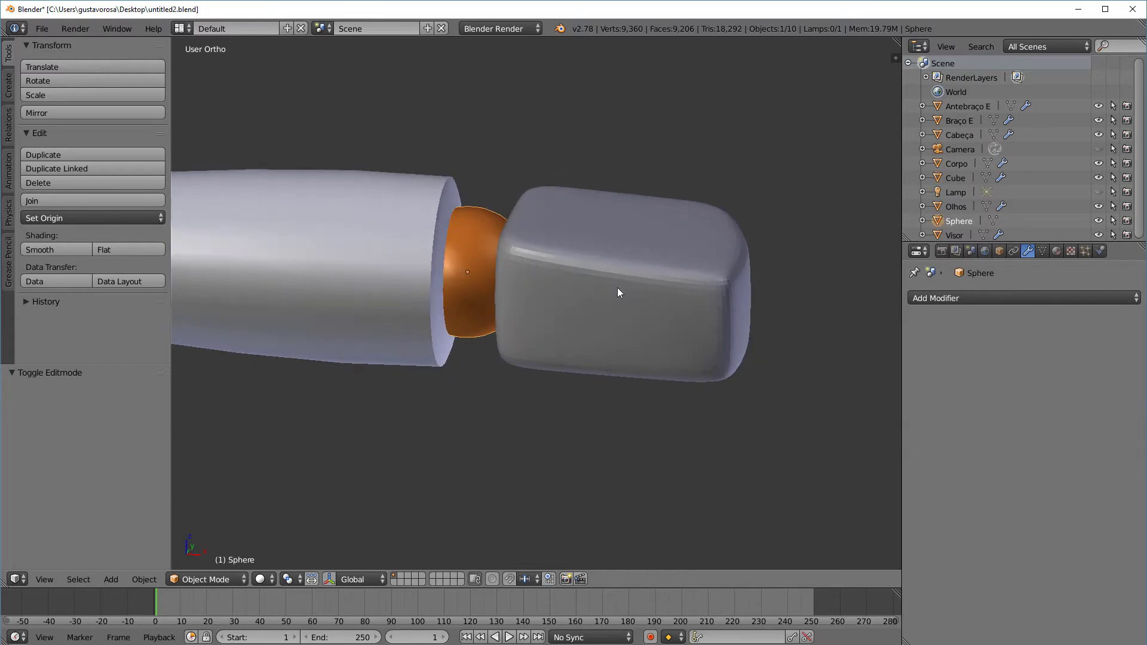
{"action": "mouse_move", "coordinate": [618, 288]}
{"action": "middle_mouse_down"}
{"action": "mouse_move", "coordinate": [630, 271]}
{"action": "mouse_move", "coordinate": [591, 306]}
{"action": "middle_mouse_up"}
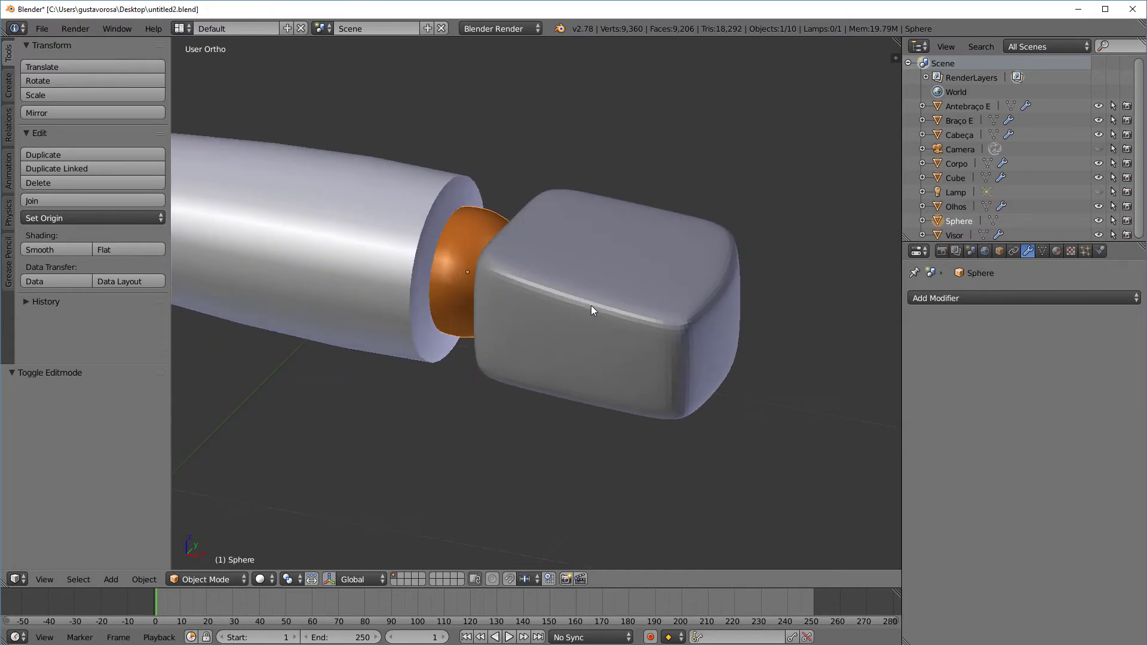
{"action": "right_click", "coordinate": [604, 244]}
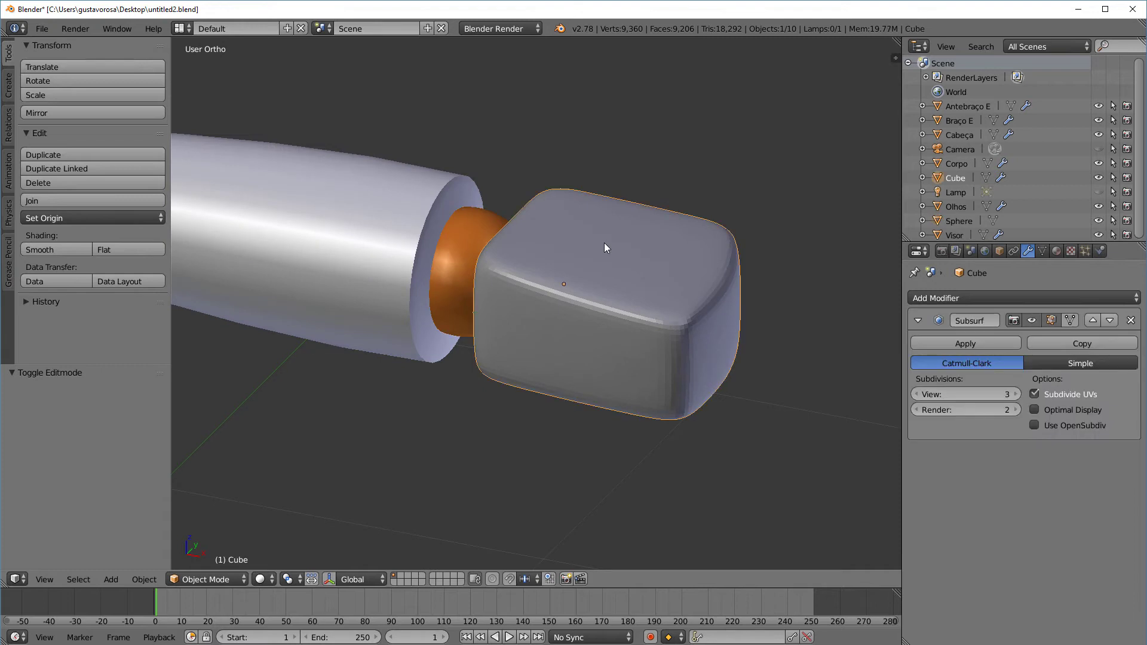
{"action": "right_click", "coordinate": [487, 228], "text": "shift"}
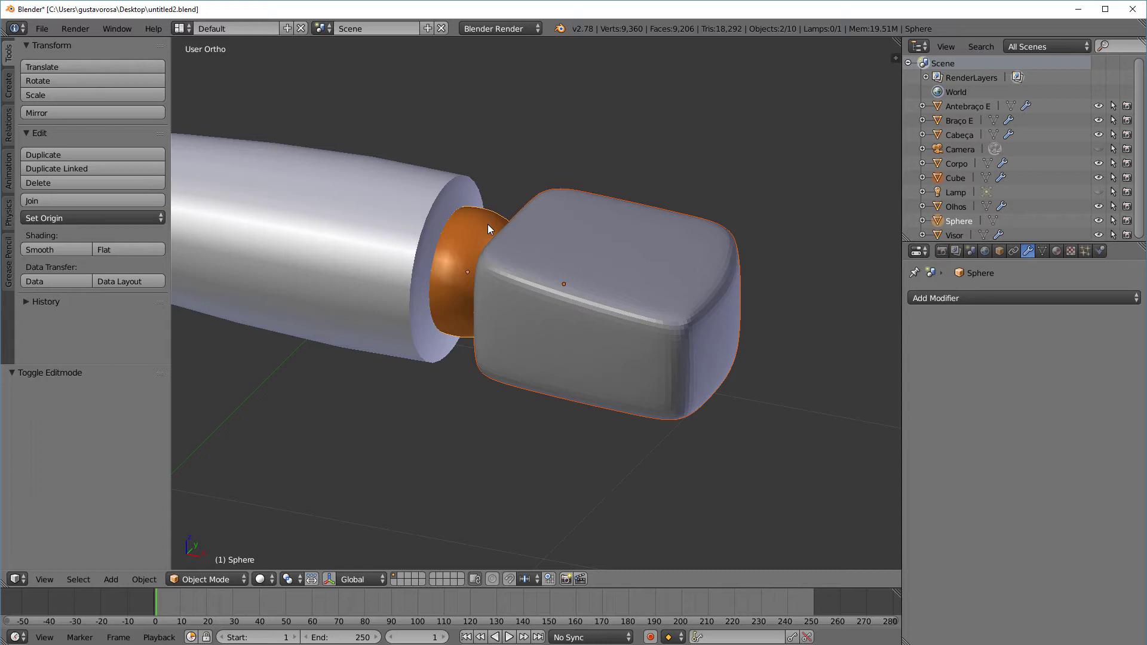
{"action": "key", "text": "ctrl+j"}
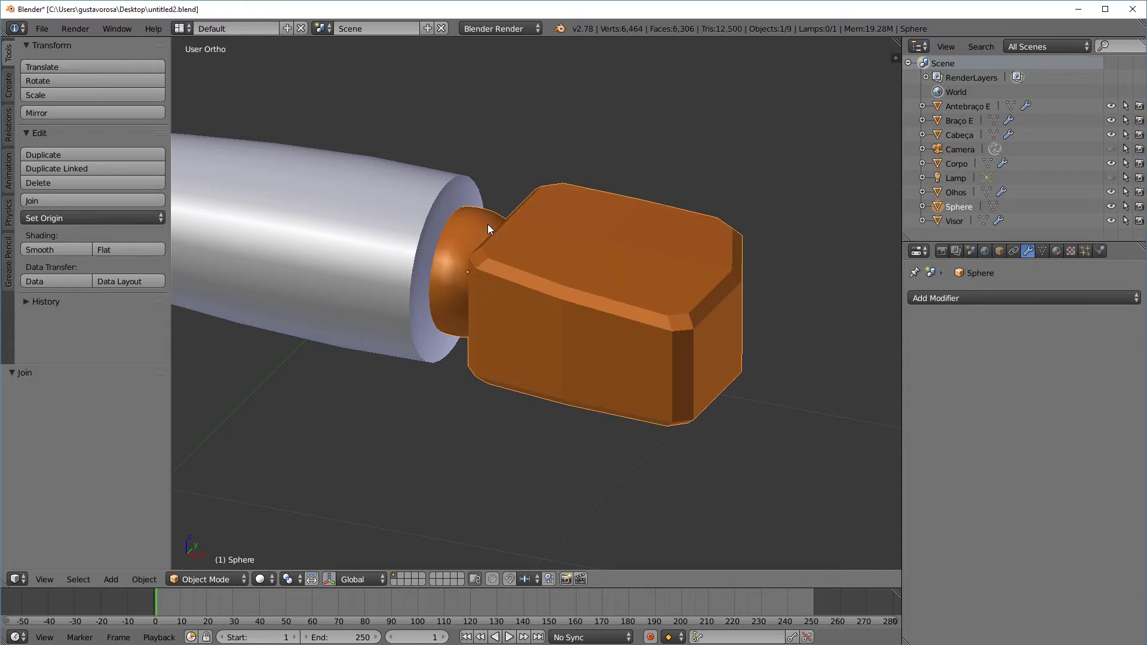
{"action": "middle_click_drag", "start_coordinate": [625, 306], "coordinate": [734, 396]}
{"action": "key", "text": "ctrl+z"}
{"action": "key", "text": "ctrl+j"}
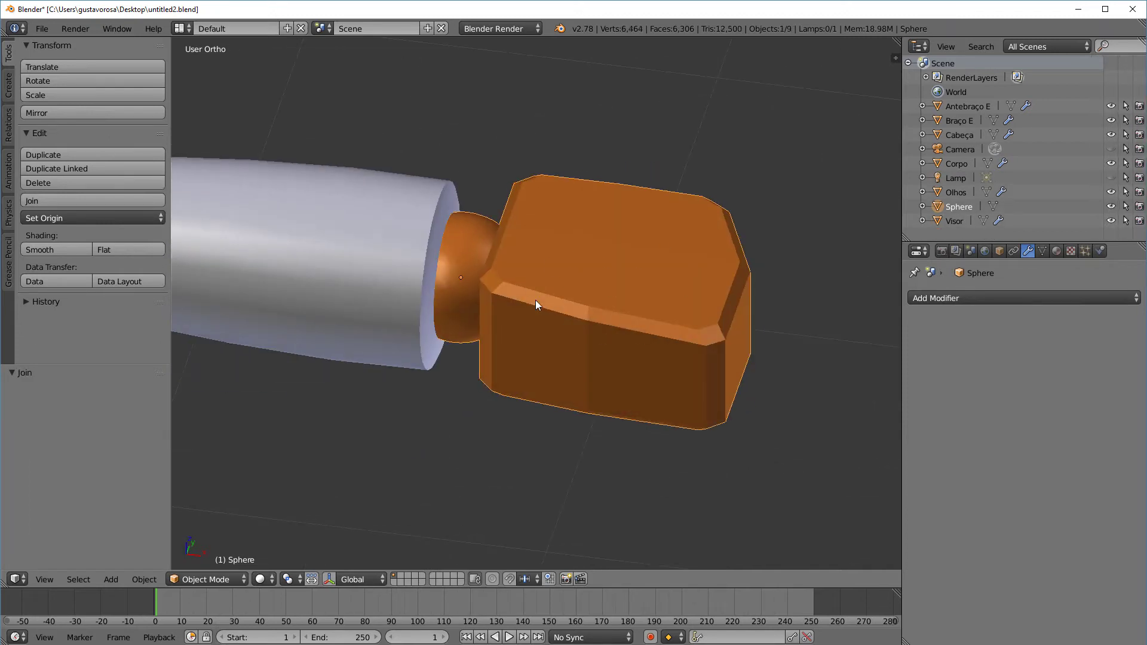
{"action": "middle_click_drag", "start_coordinate": [536, 305], "coordinate": [602, 344]}
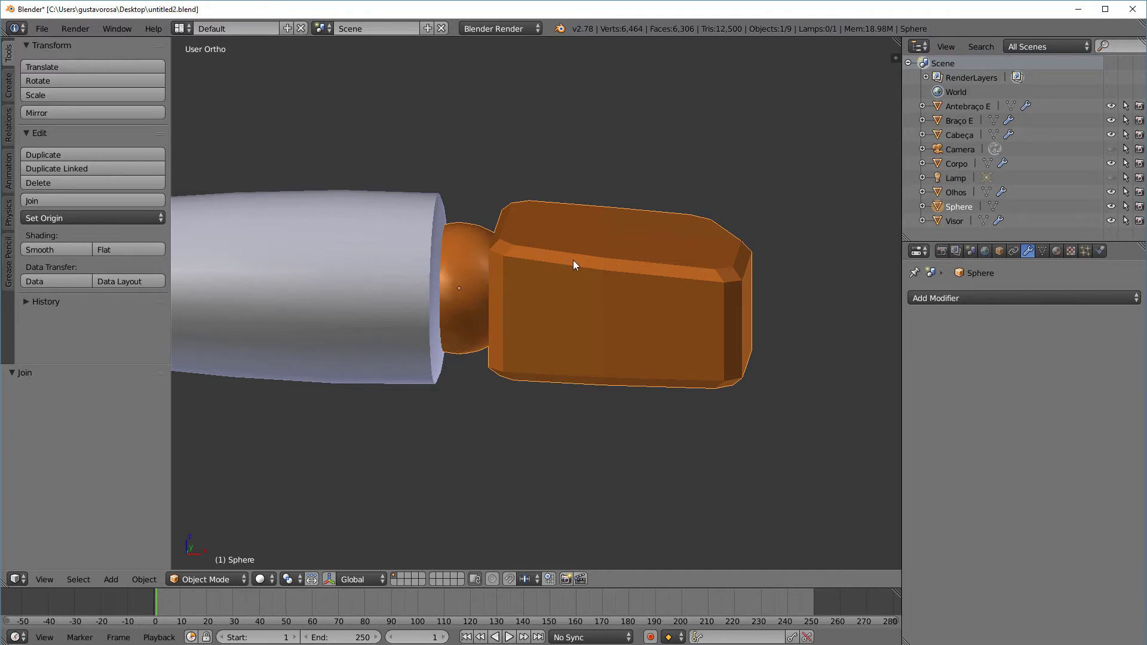
{"action": "key", "text": "ctrl+z"}
{"action": "middle_click_drag", "start_coordinate": [590, 284], "coordinate": [579, 317]}
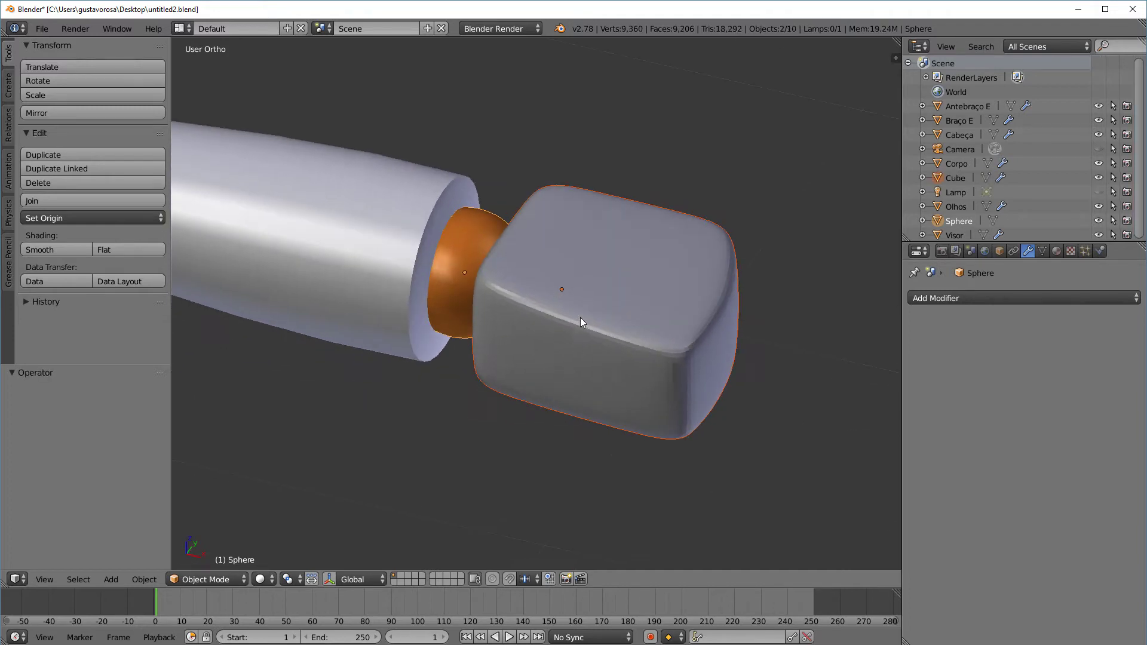
Compare the modifier lists of the wrist sphere and the hand block by selecting each in turn
{"action": "right_click", "coordinate": [462, 218]}
{"action": "right_click", "coordinate": [596, 231]}
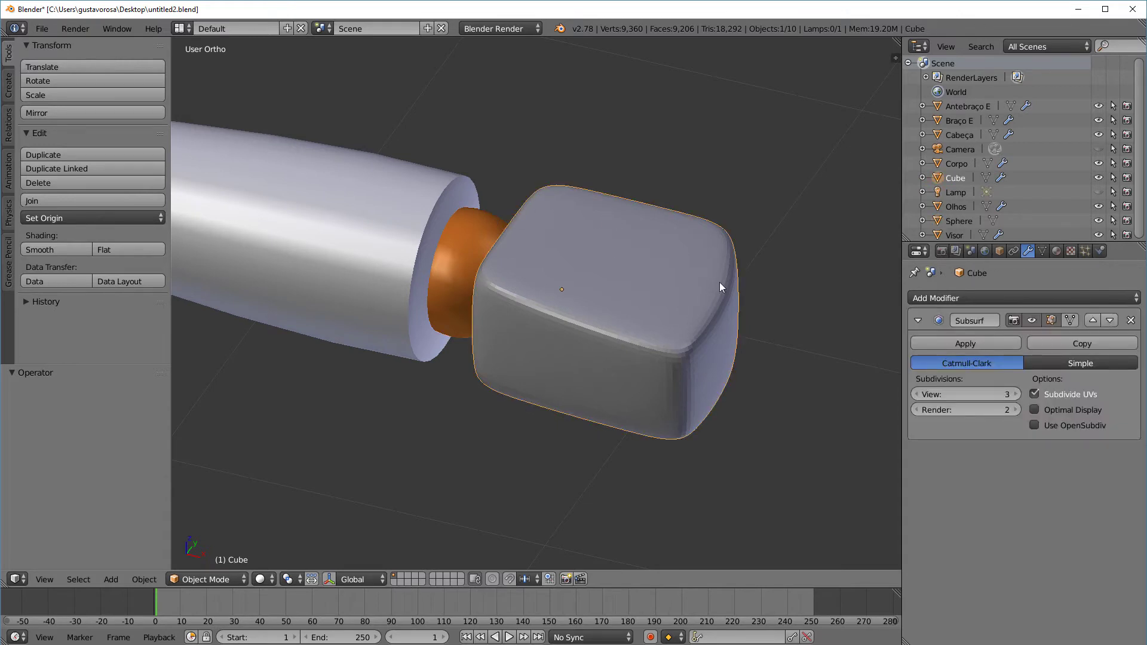
{"action": "middle_click_drag", "start_coordinate": [676, 311], "coordinate": [687, 325]}
{"action": "right_click", "coordinate": [458, 271]}
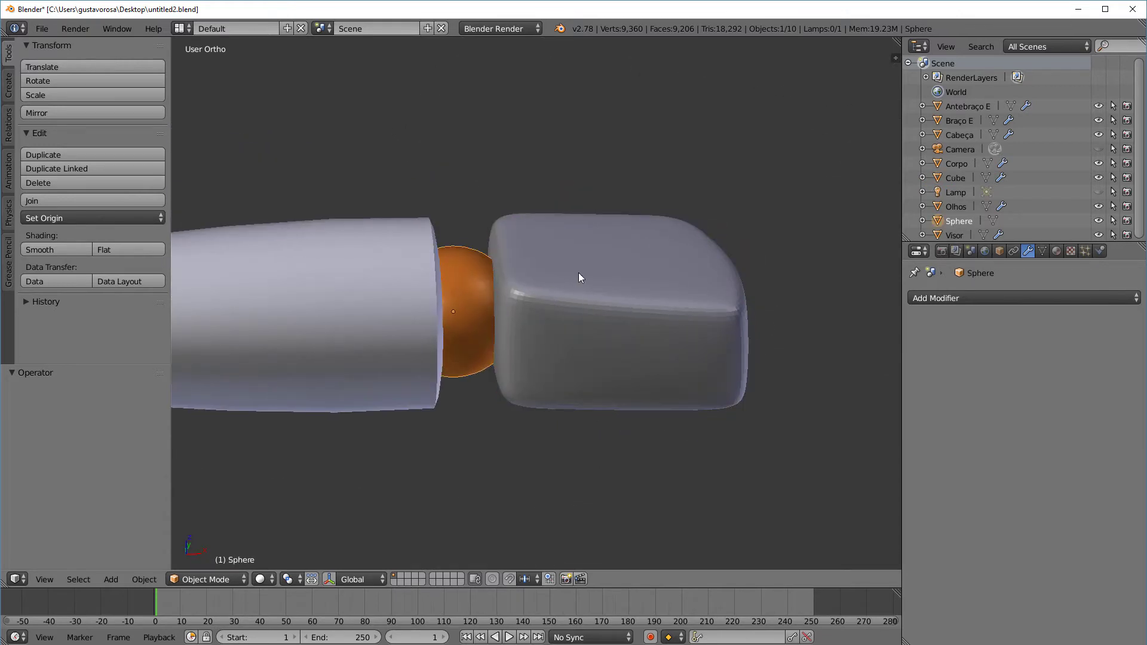
{"action": "right_click", "coordinate": [578, 273]}
{"action": "right_click", "coordinate": [447, 278]}
{"action": "right_click", "coordinate": [562, 277]}
{"action": "right_click", "coordinate": [485, 279]}
{"action": "right_click", "coordinate": [586, 275]}
{"action": "middle_click_drag", "start_coordinate": [626, 293], "coordinate": [573, 300]}
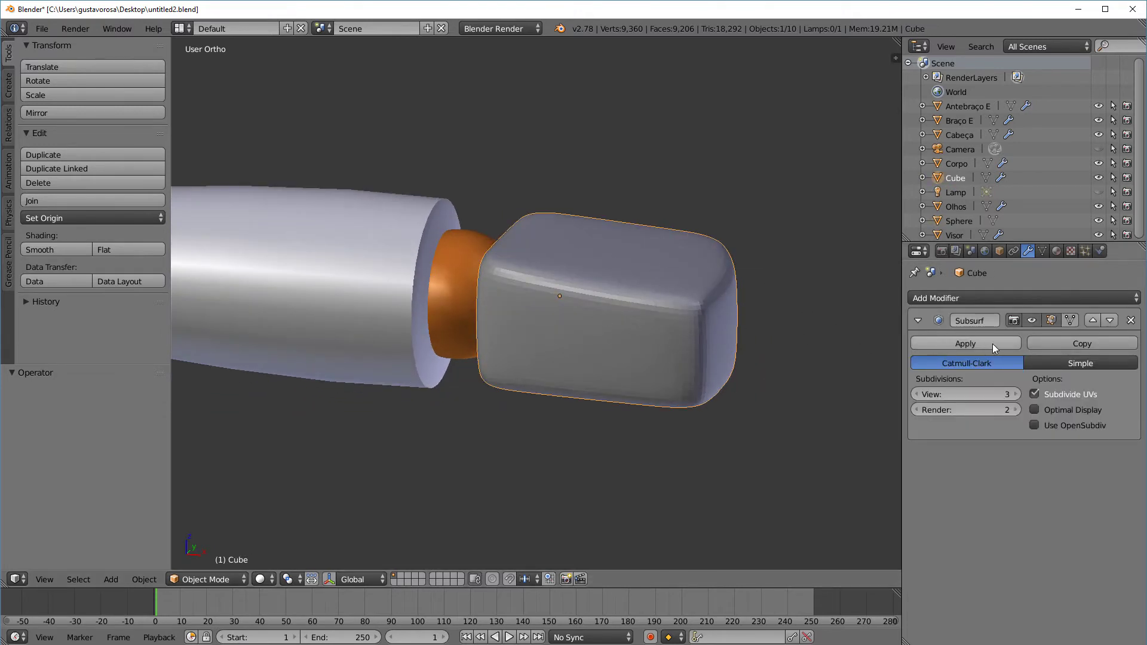
{"action": "right_click", "coordinate": [518, 262]}
{"action": "right_click", "coordinate": [513, 258]}
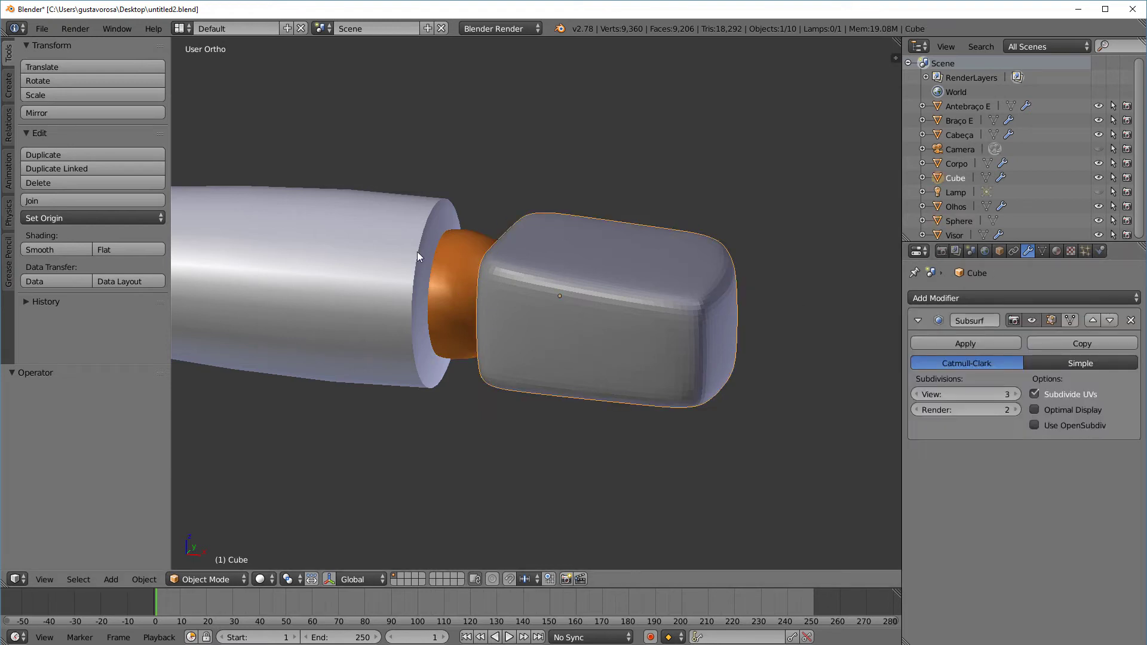
{"action": "right_click", "coordinate": [507, 255]}
{"action": "right_click", "coordinate": [493, 247]}
{"action": "right_click", "coordinate": [532, 253]}
{"action": "right_click", "coordinate": [488, 257]}
{"action": "right_click", "coordinate": [468, 255]}
Set the hand block's Subsurf view subdivisions to 2 and apply the modifier
{"action": "right_click", "coordinate": [640, 258]}
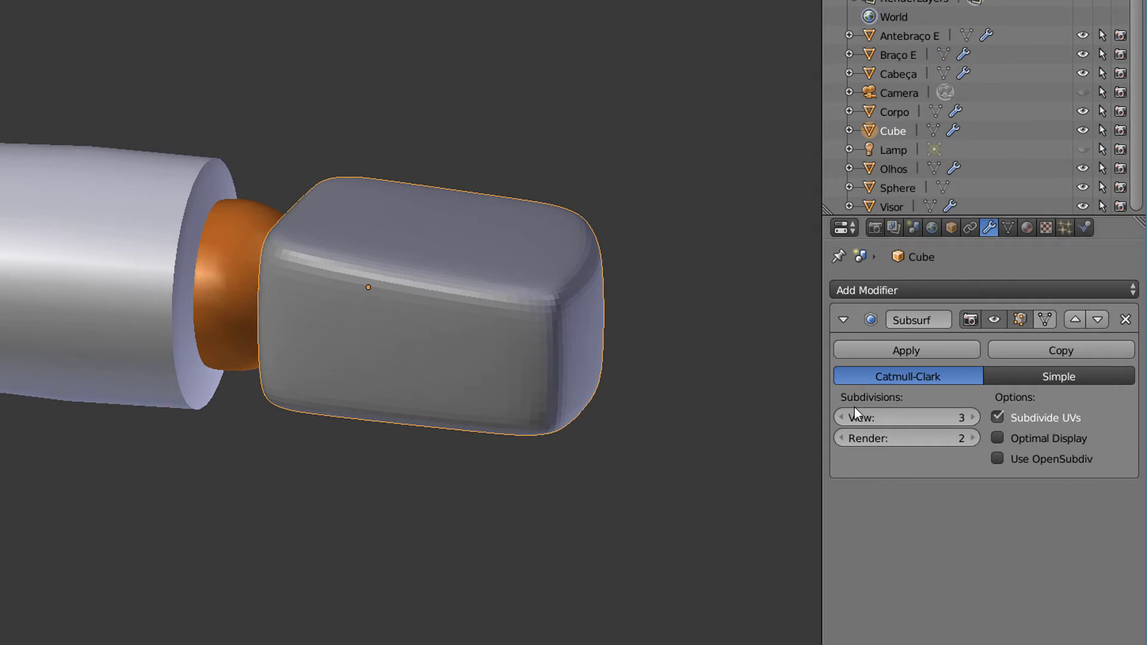
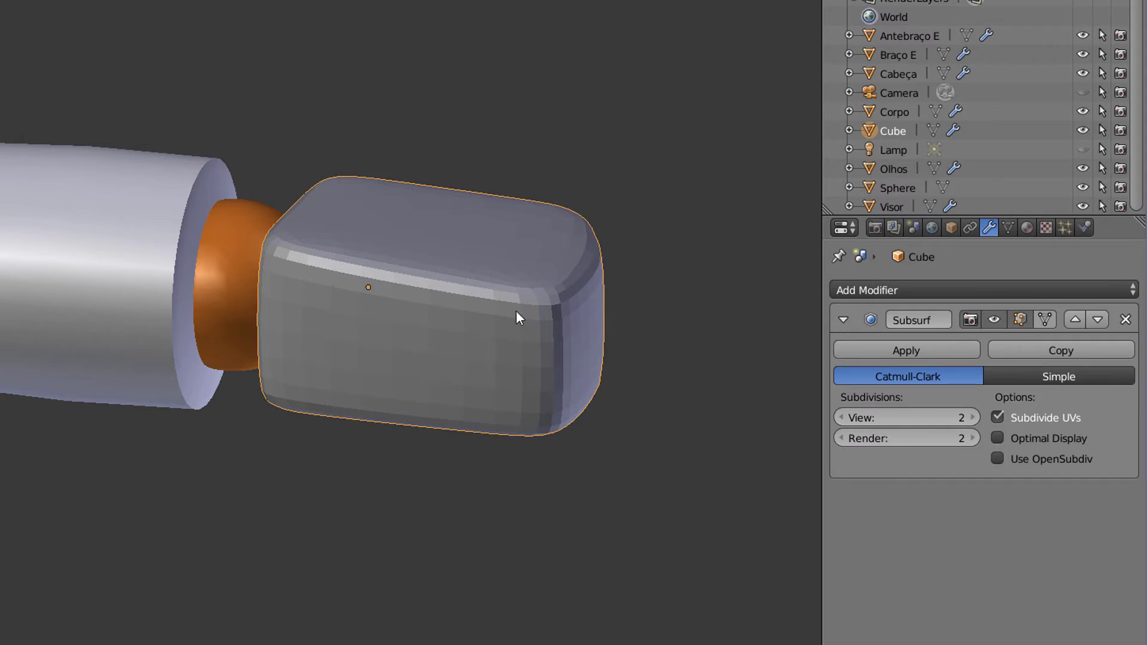
{"action": "left_click", "coordinate": [929, 351]}
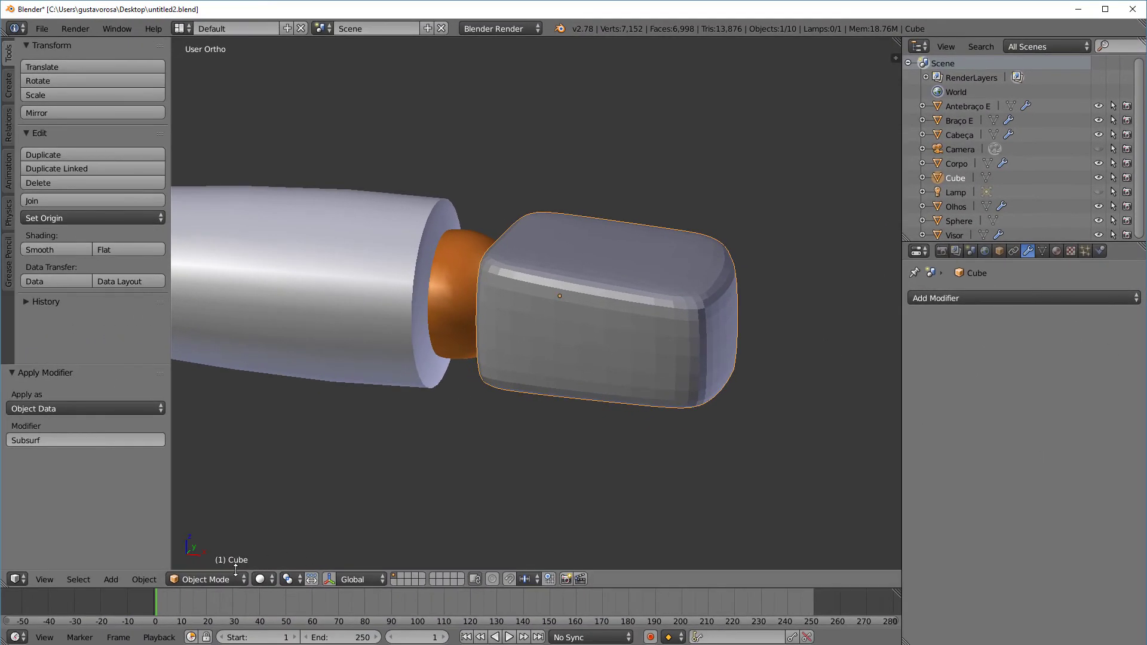
Inspect the hand block's subdivided mesh in Edit Mode with everything deselected, and return to Object Mode
{"action": "left_click", "coordinate": [238, 578]}
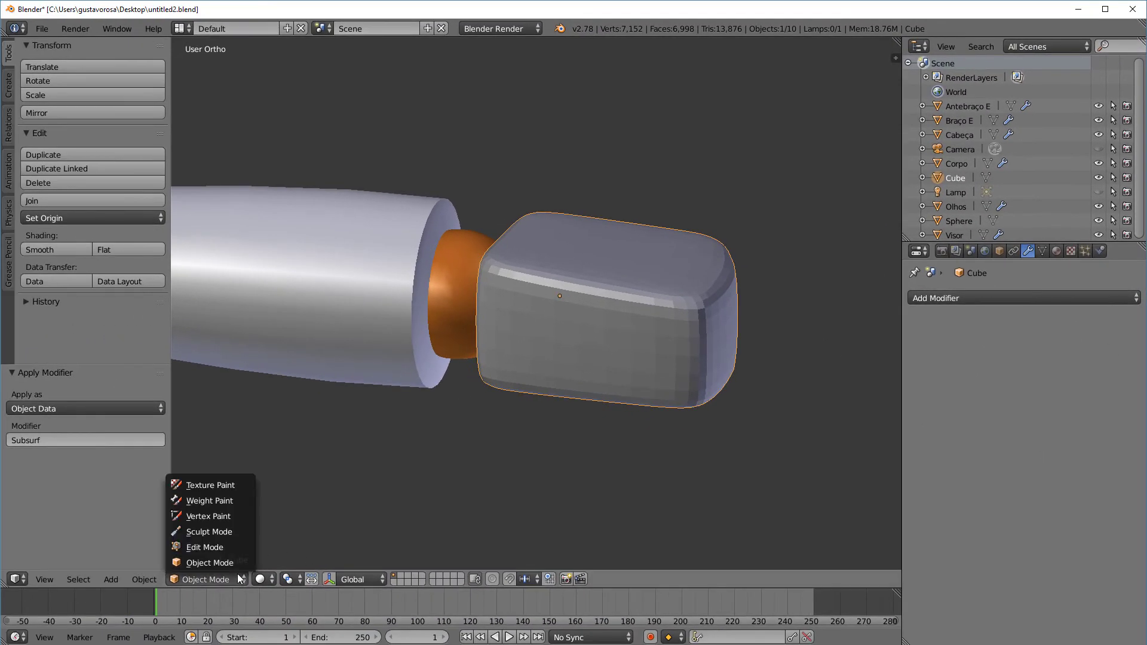
{"action": "left_click", "coordinate": [228, 547]}
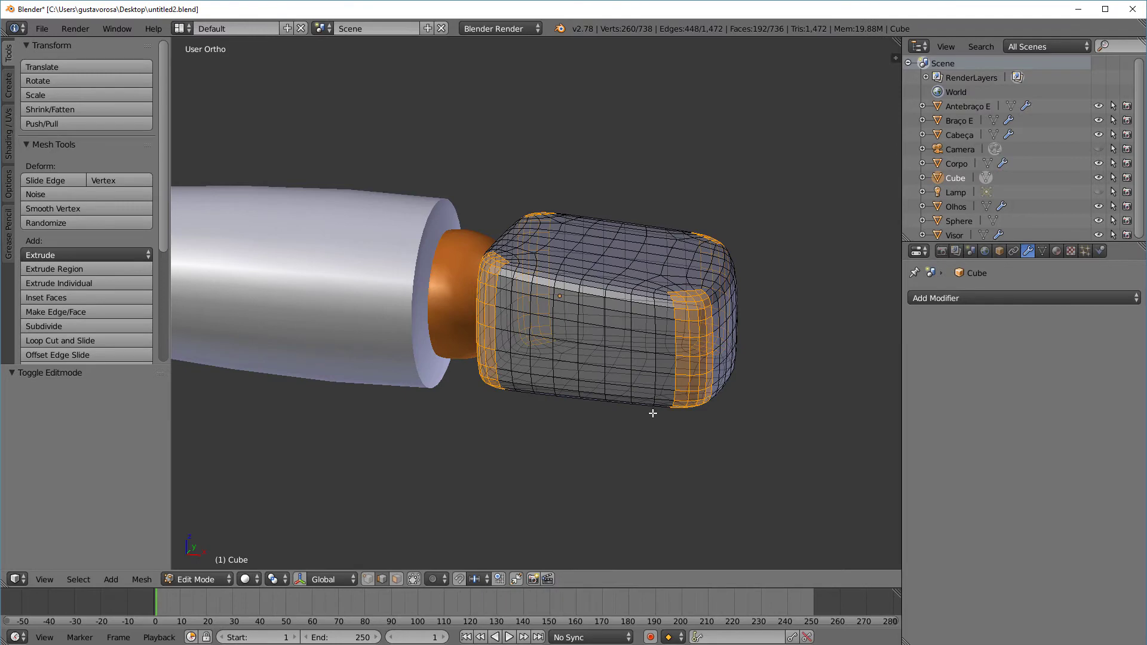
{"action": "key", "text": "a"}
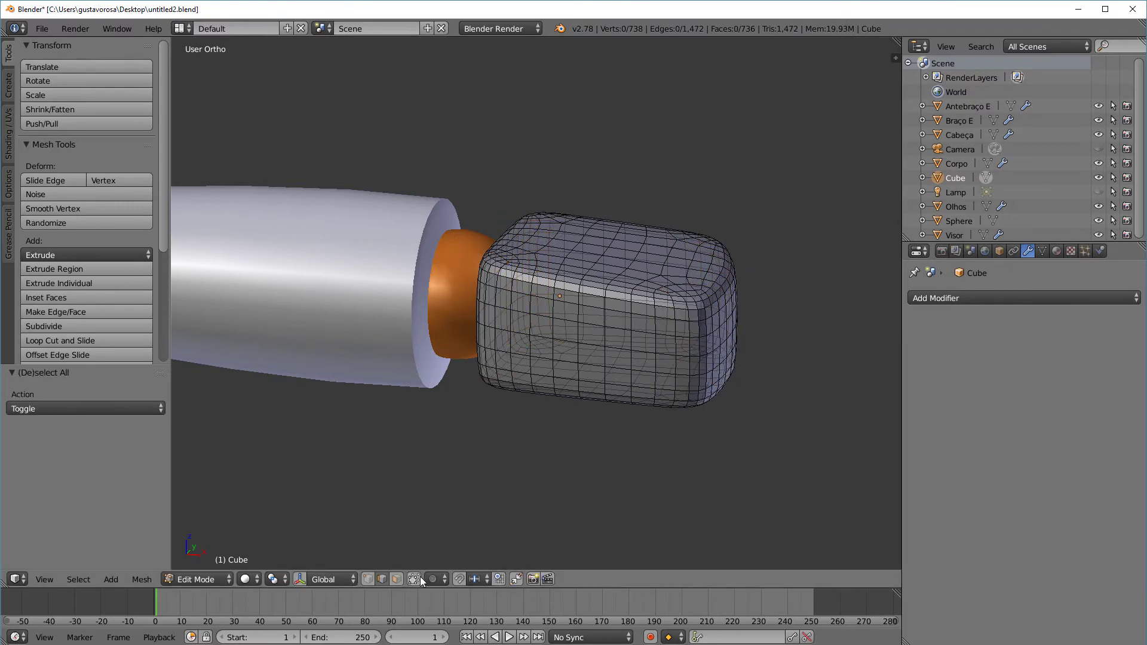
{"action": "middle_click_drag", "start_coordinate": [586, 428], "coordinate": [848, 288]}
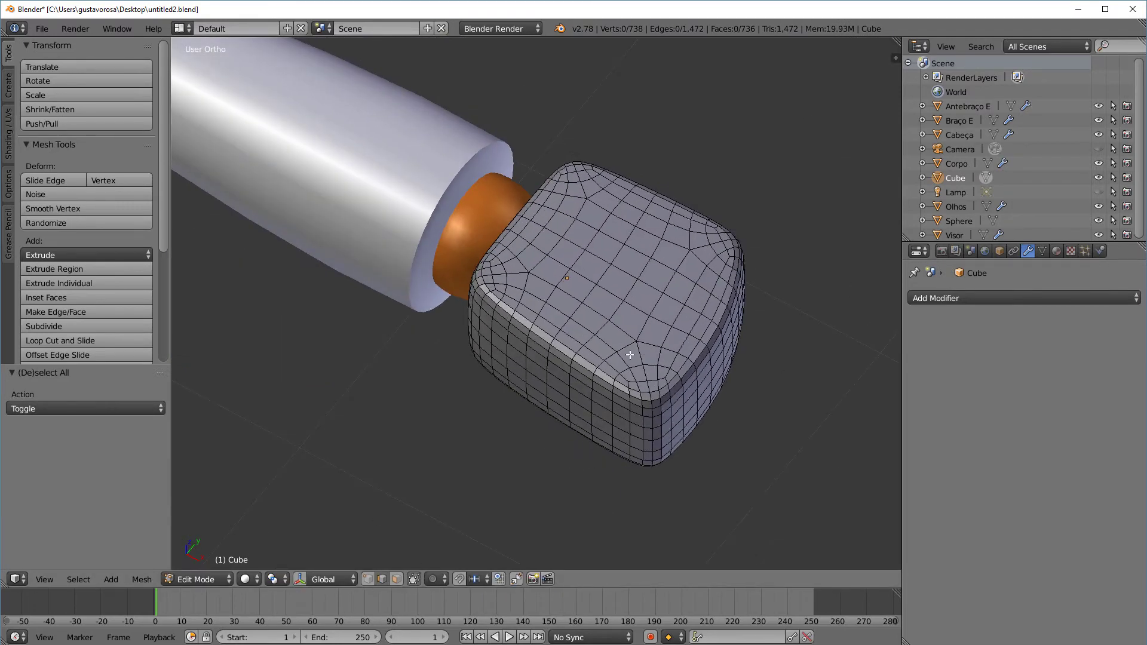
{"action": "middle_click_drag", "start_coordinate": [631, 355], "coordinate": [525, 162]}
{"action": "middle_click_drag", "start_coordinate": [730, 420], "coordinate": [710, 446]}
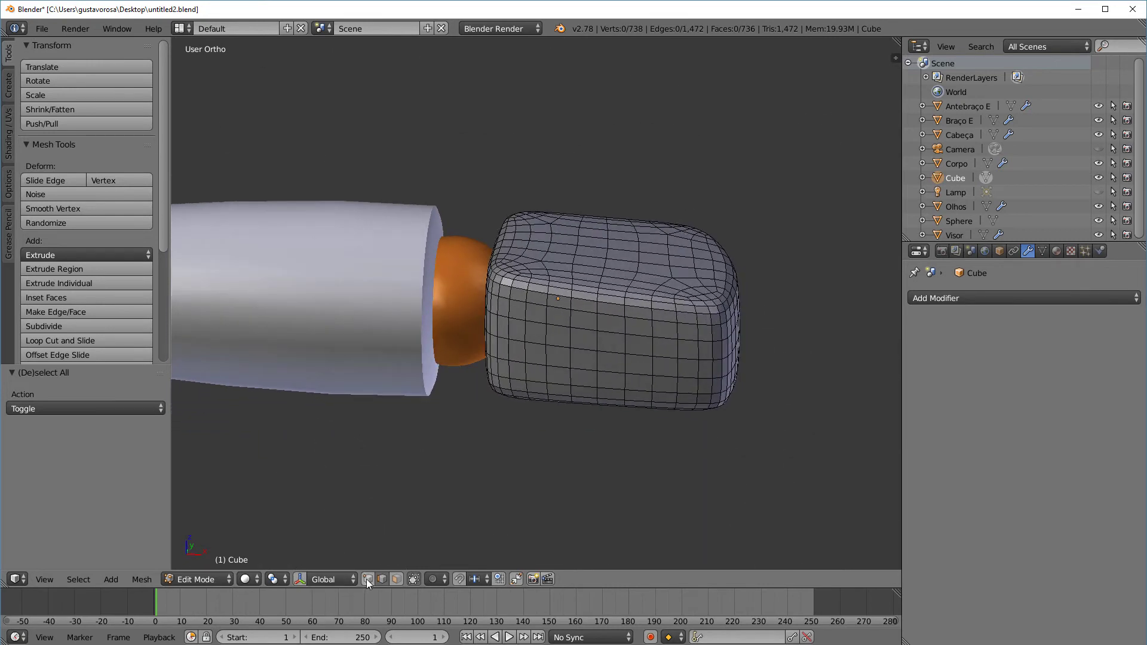
{"action": "left_click", "coordinate": [199, 579]}
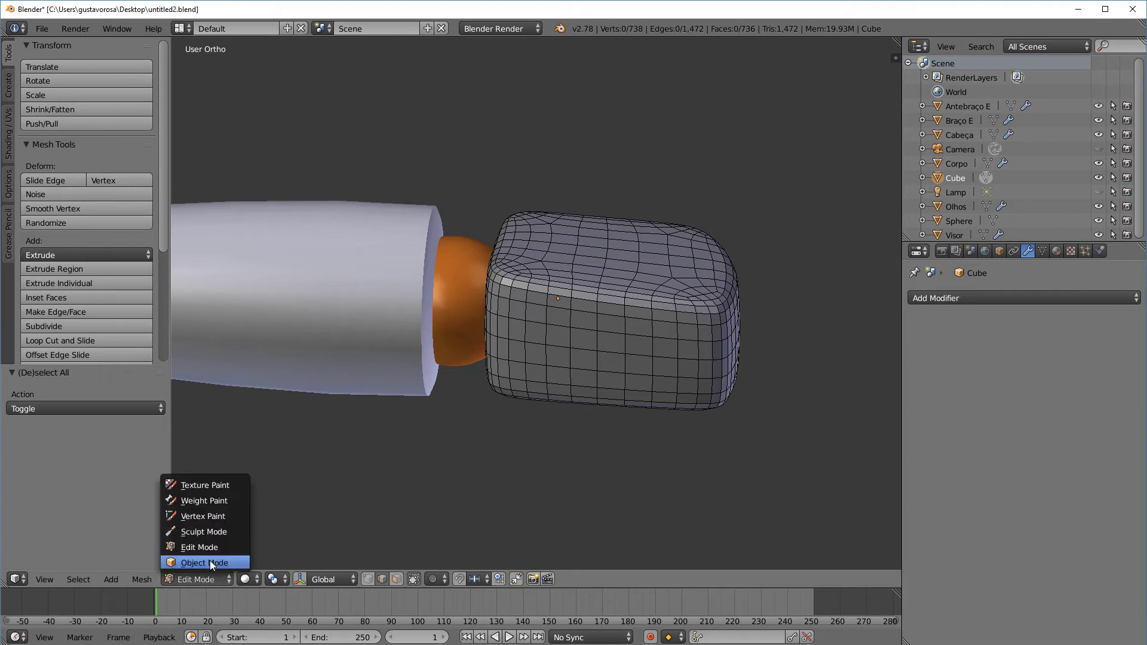
{"action": "left_click", "coordinate": [209, 562]}
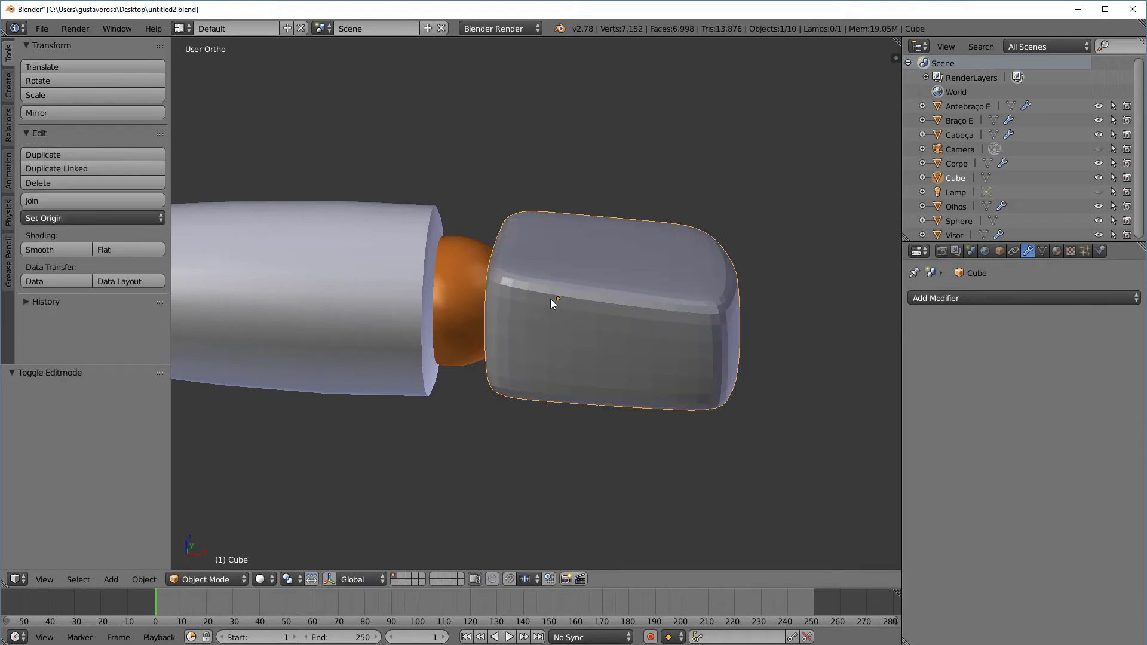
Join the hand block into the wrist sphere, keeping the sphere as the active object
{"action": "right_click", "coordinate": [461, 270], "text": "shift"}
{"action": "middle_click_drag", "start_coordinate": [468, 297], "coordinate": [477, 272]}
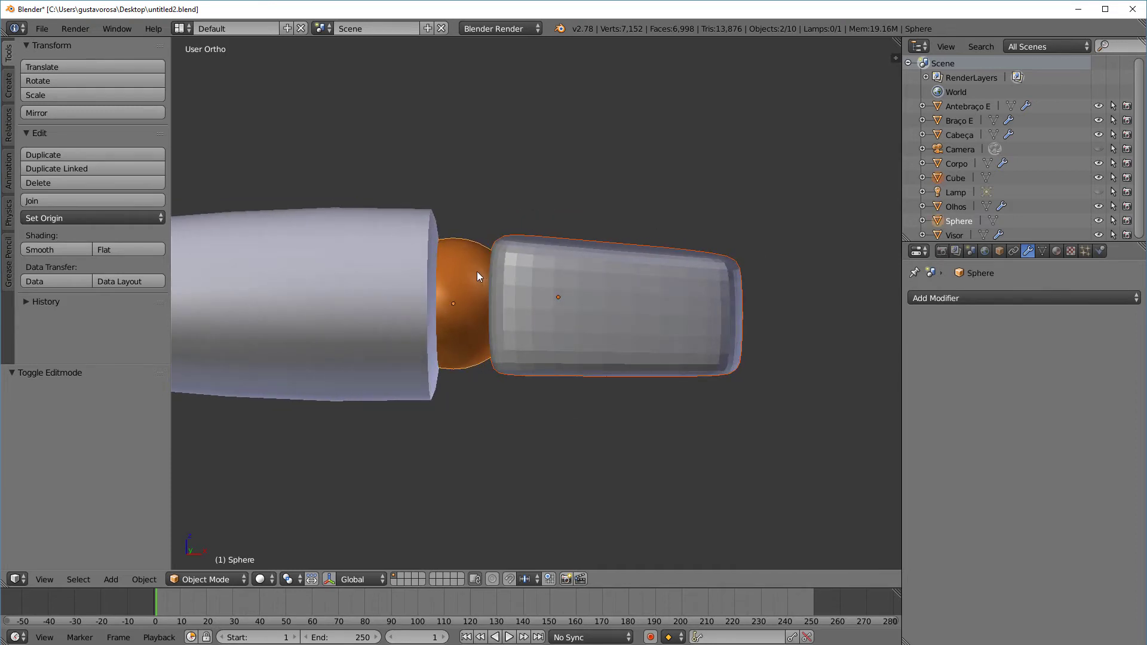
{"action": "key", "text": "ctrl+j"}
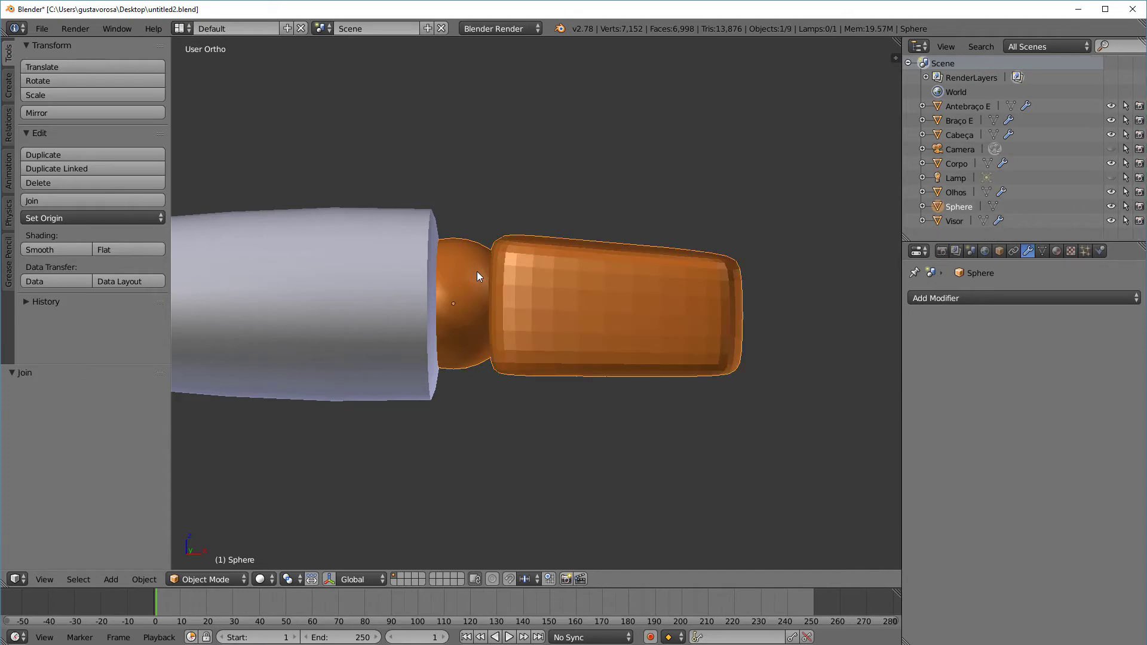
{"action": "middle_click_drag", "start_coordinate": [569, 296], "coordinate": [607, 365]}
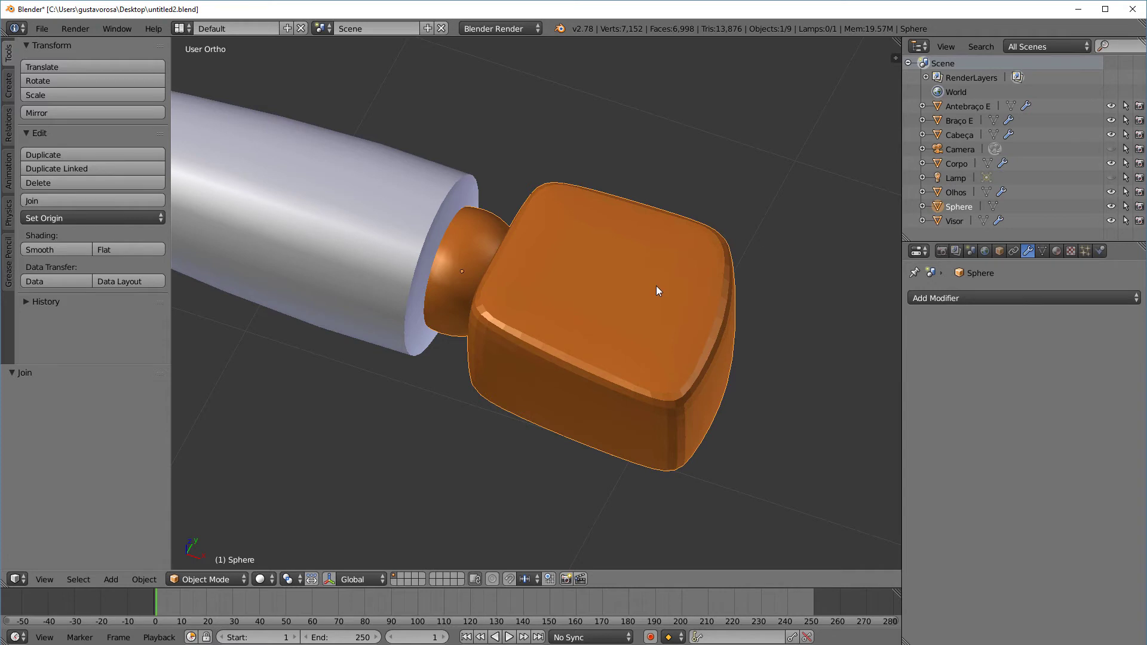
Open the material settings of the joined hand and wrist object and check it from different angles
{"action": "left_click", "coordinate": [1057, 252]}
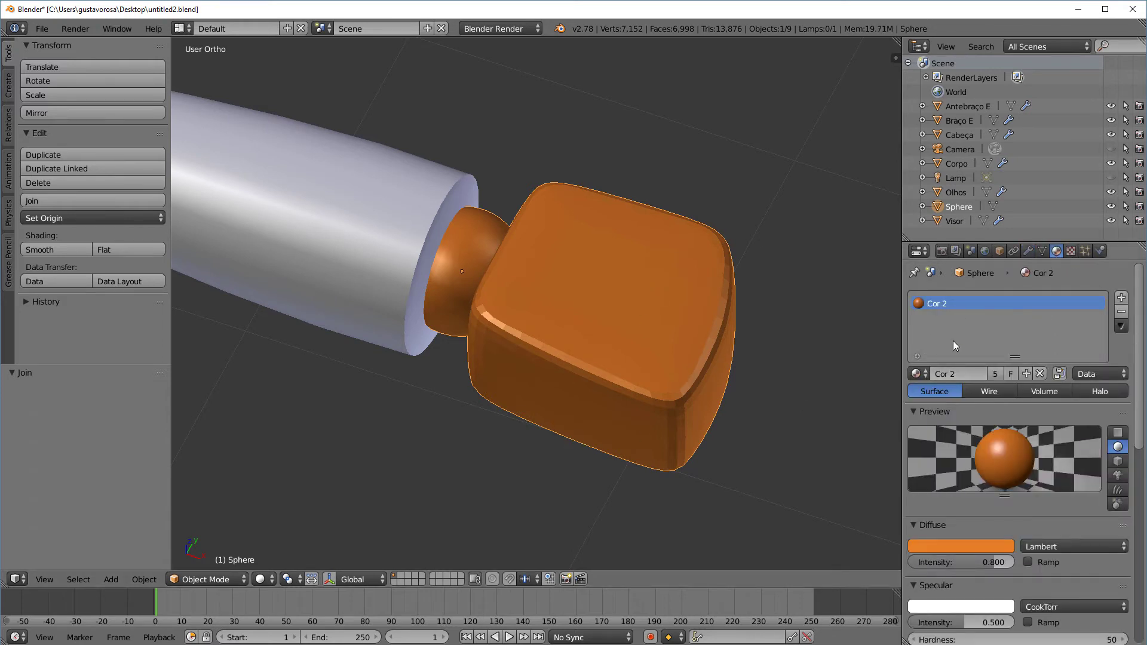
{"action": "middle_click_drag", "start_coordinate": [450, 273], "coordinate": [507, 227]}
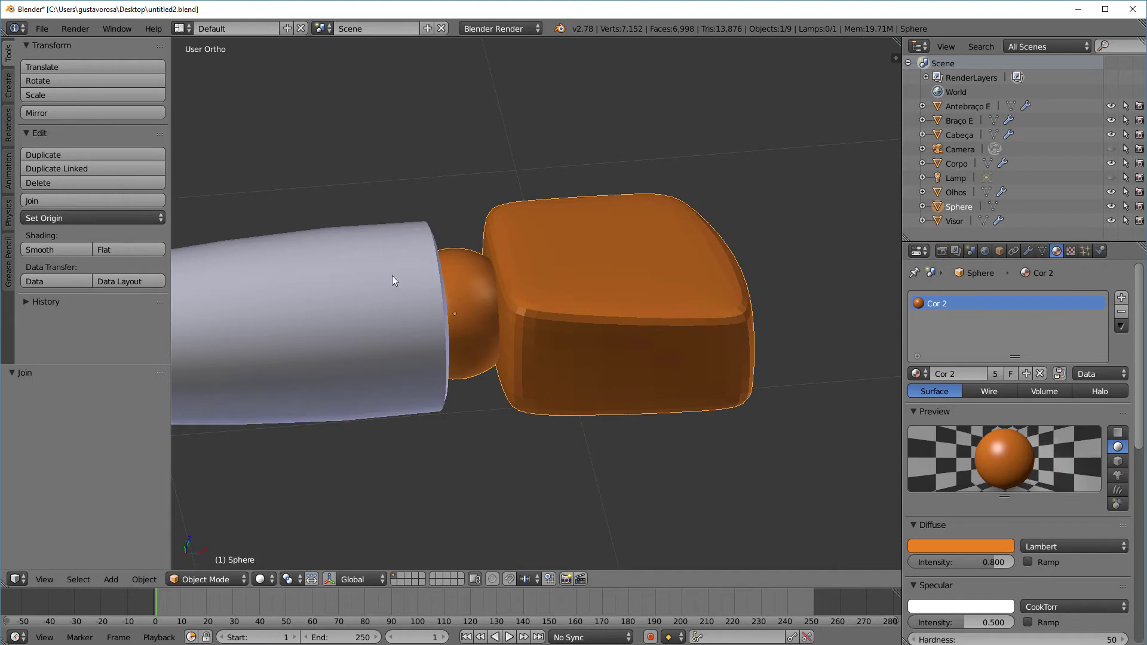
{"action": "middle_click_drag", "start_coordinate": [652, 368], "coordinate": [760, 382]}
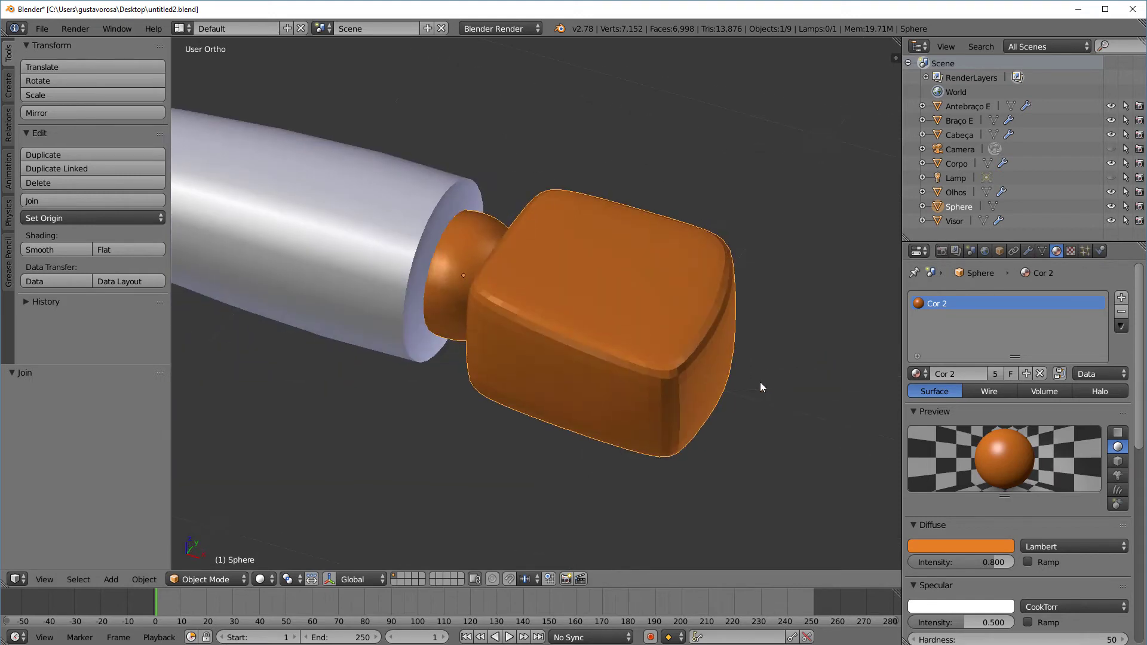
Add a second material slot to the joined hand and wrist object and assign the existing material Cor 1 to it
{"action": "left_click", "coordinate": [1122, 298]}
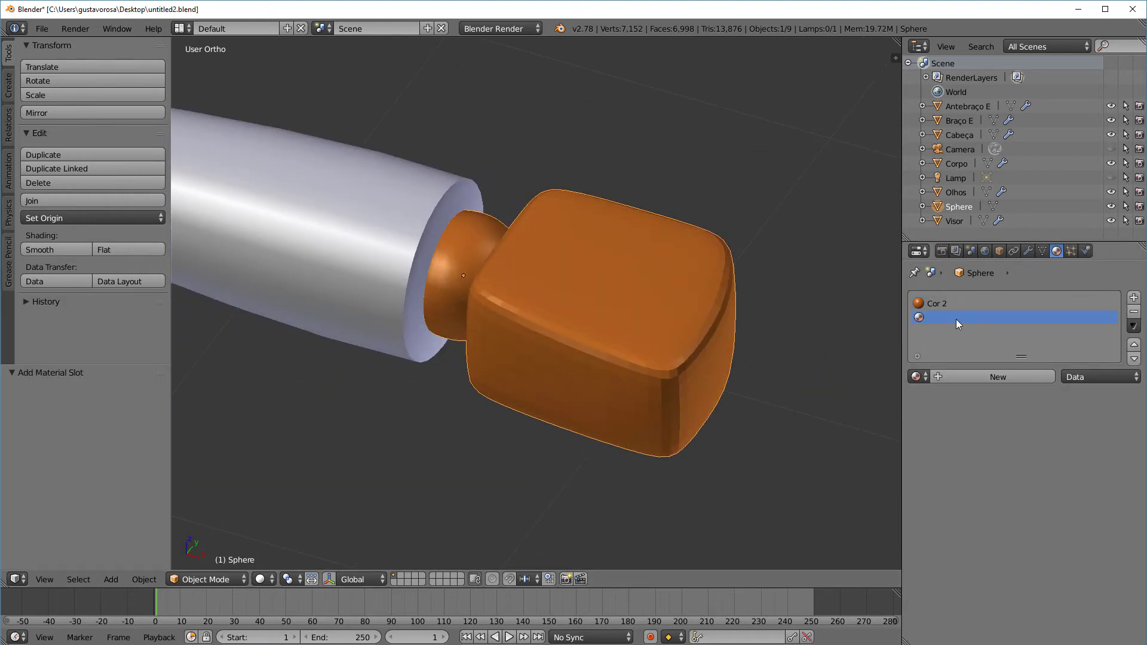
{"action": "left_click", "coordinate": [919, 377]}
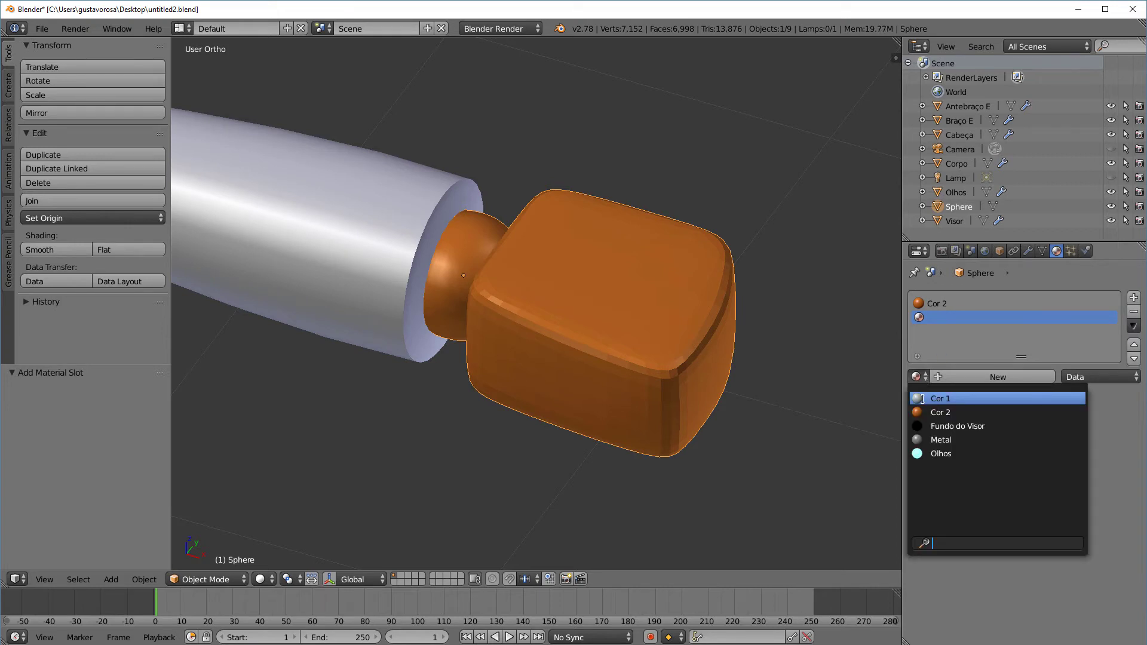
{"action": "left_click", "coordinate": [946, 399]}
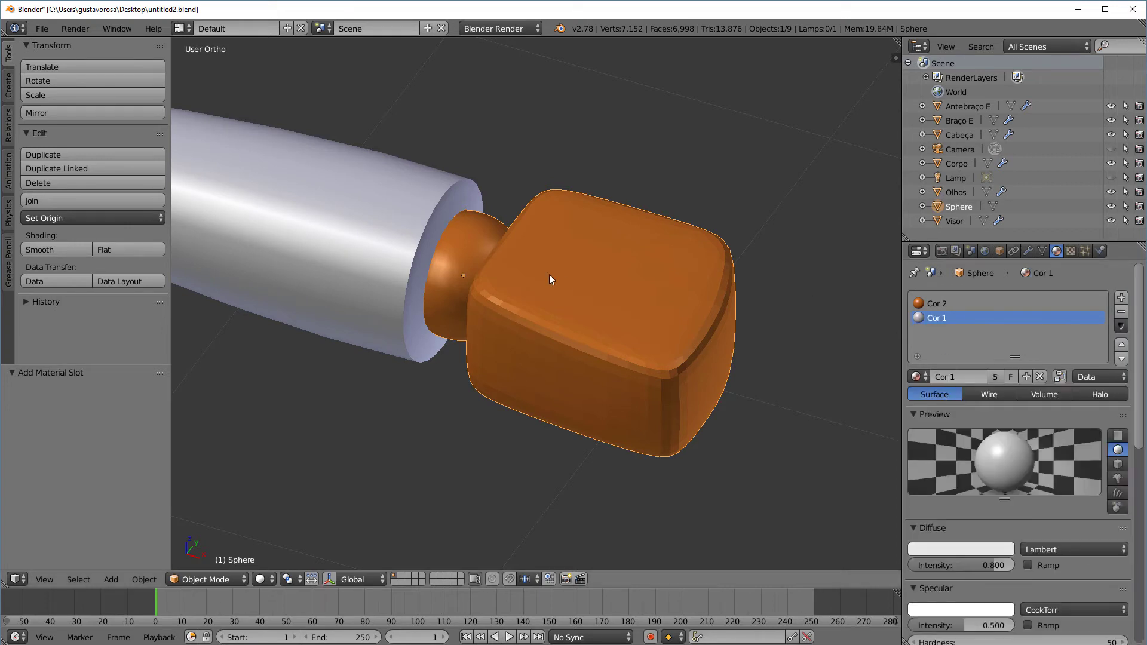
{"action": "scroll", "coordinate": [387, 211], "scroll_direction": "down", "scroll_amount": 3}
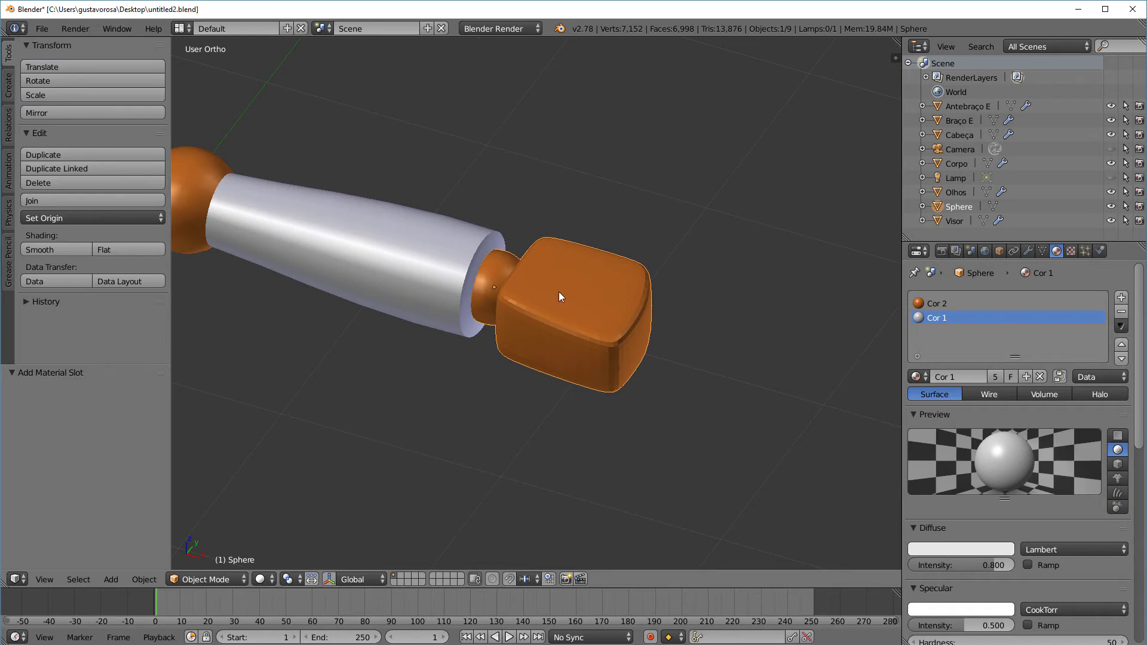
{"action": "scroll", "coordinate": [560, 295], "scroll_direction": "up", "scroll_amount": 2}
{"action": "scroll", "coordinate": [554, 312], "scroll_direction": "down", "scroll_amount": 1}
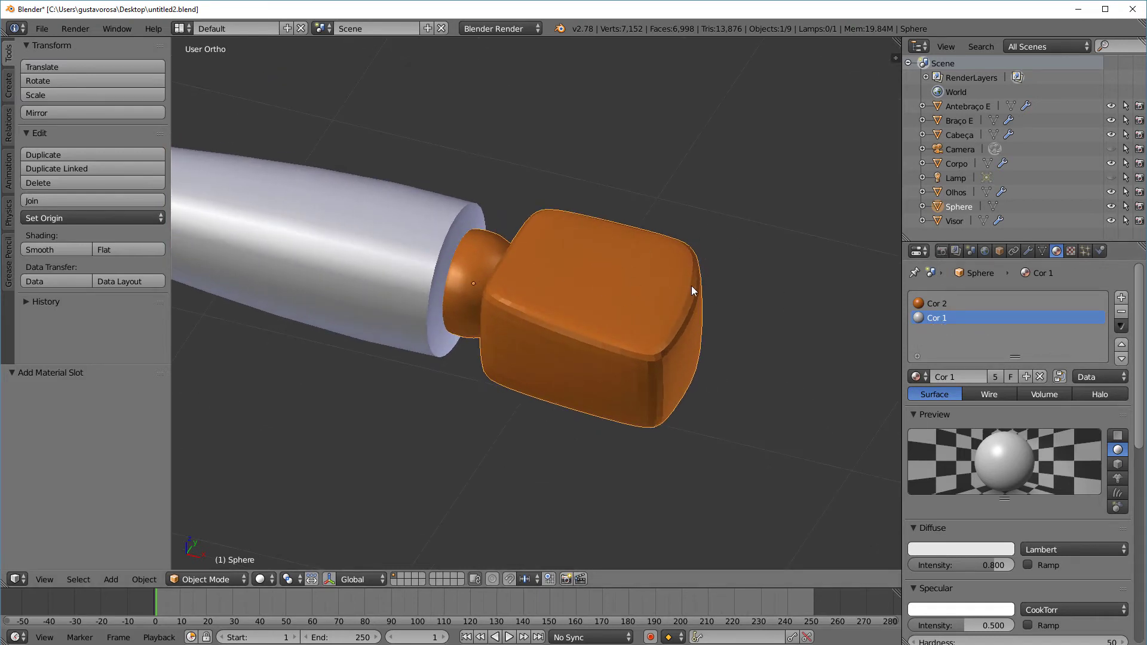
Enter Edit Mode on the hand and wrist mesh, deselect everything and switch to face selection
{"action": "left_click", "coordinate": [235, 579]}
{"action": "left_click", "coordinate": [235, 549]}
{"action": "middle_click_drag", "start_coordinate": [423, 461], "coordinate": [456, 454]}
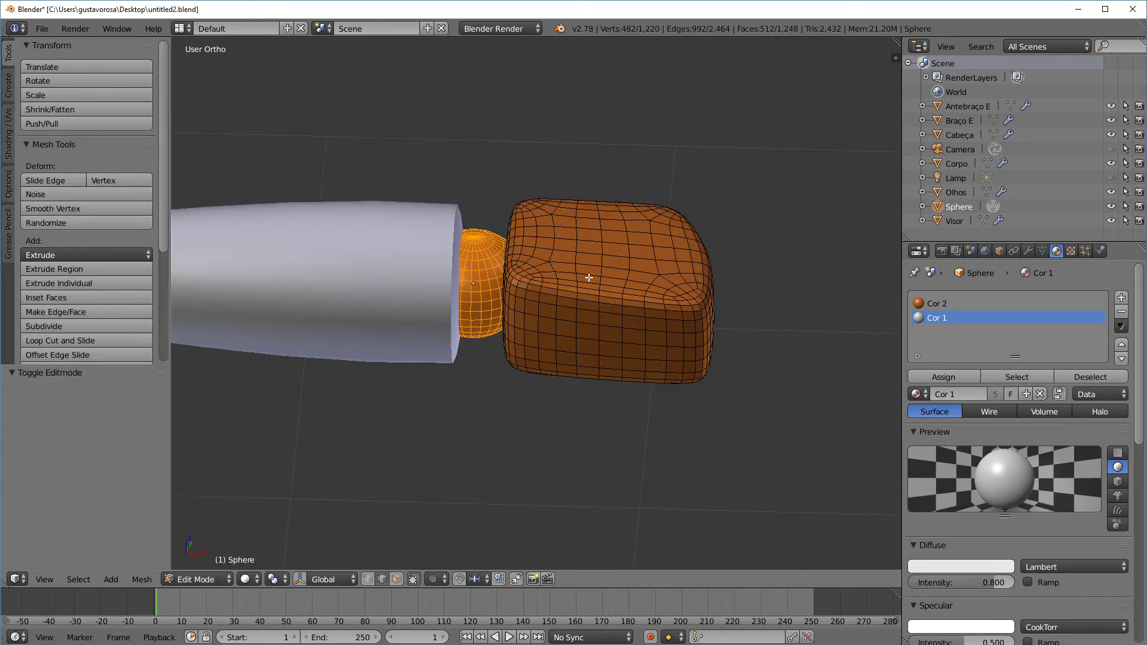
{"action": "key", "text": "a"}
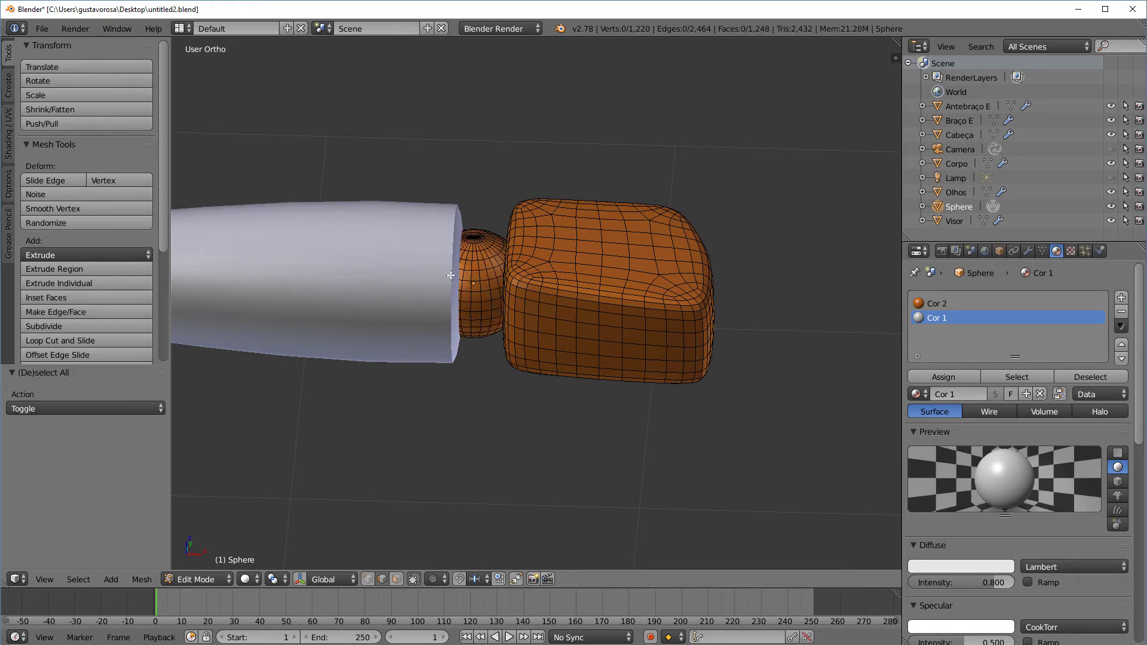
{"action": "right_click", "coordinate": [481, 260]}
{"action": "left_click", "coordinate": [396, 579]}
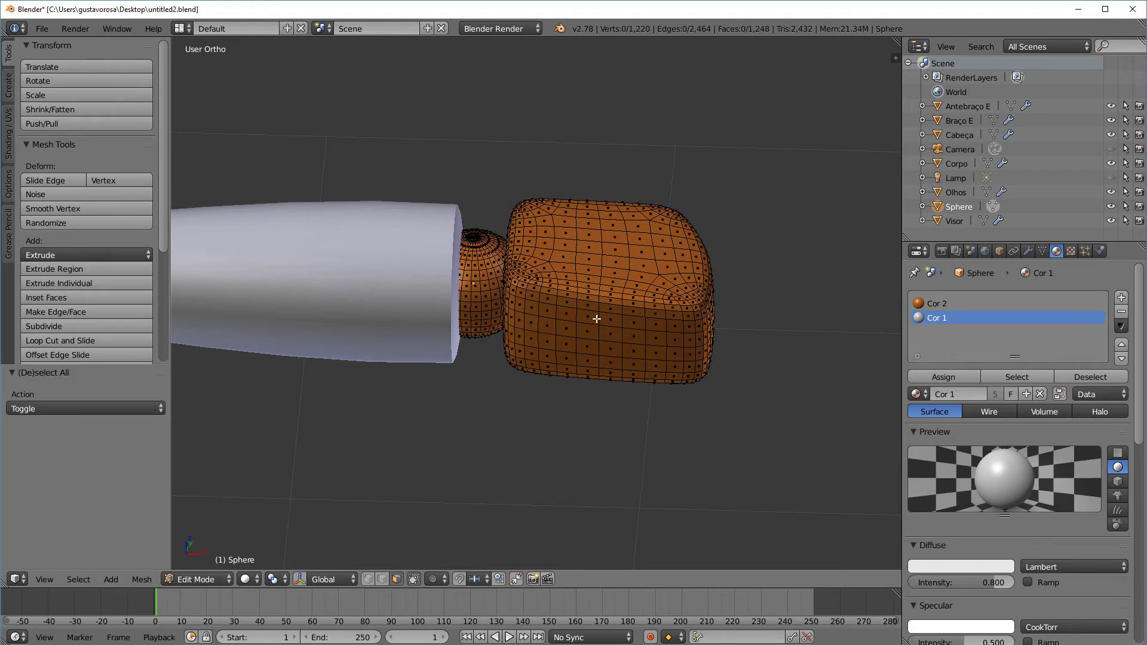
Try selecting all linked faces of the hand block and of the wrist sphere, clearing the selection each time
{"action": "right_click", "coordinate": [588, 317]}
{"action": "right_click", "coordinate": [629, 271]}
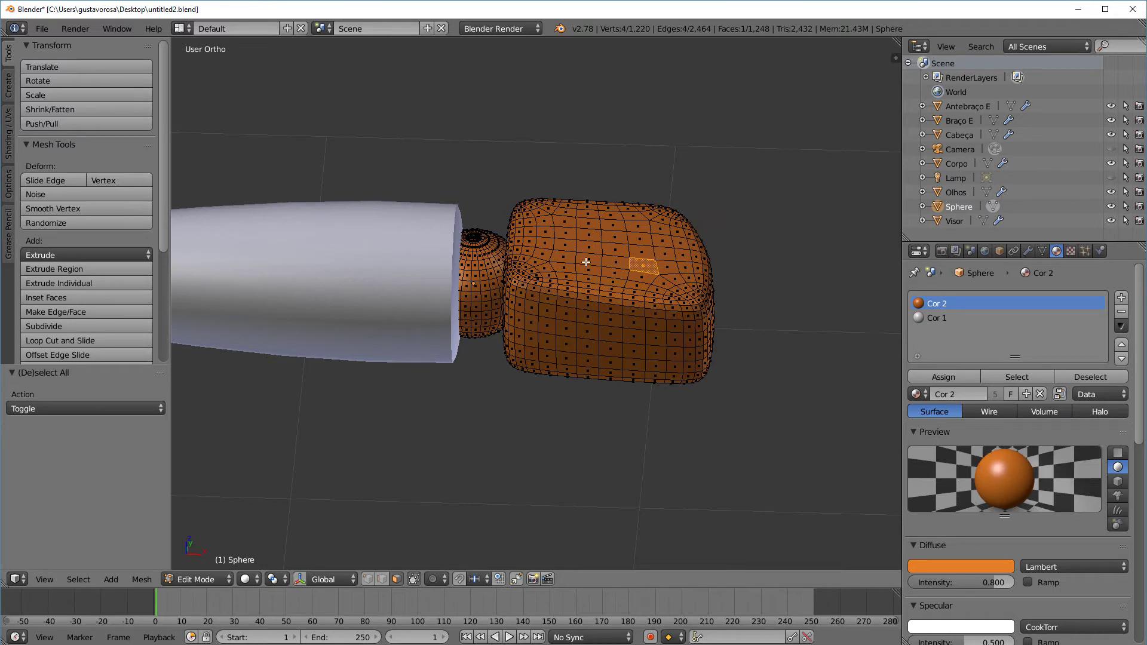
{"action": "key", "text": "ctrl+l"}
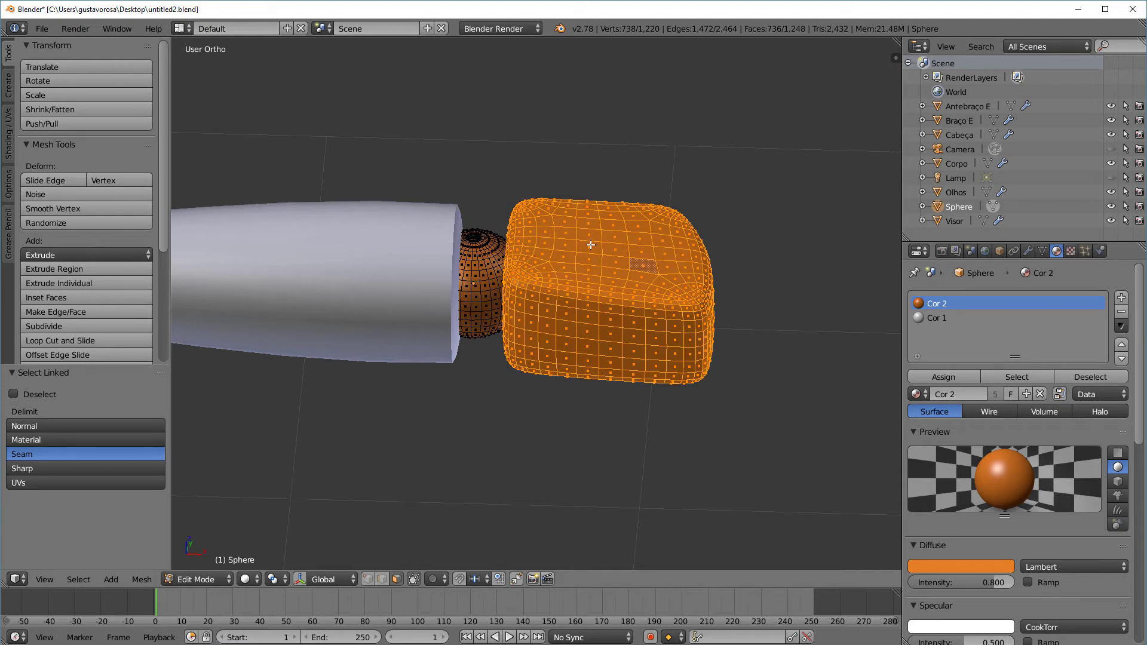
{"action": "key", "text": "a"}
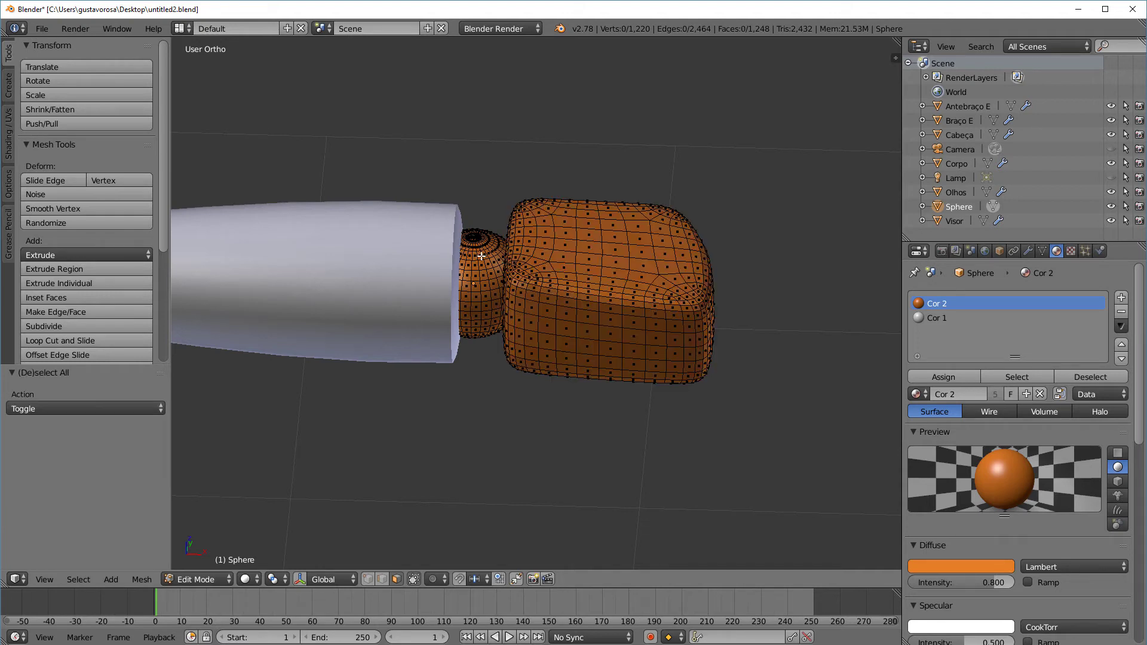
{"action": "key", "text": "l"}
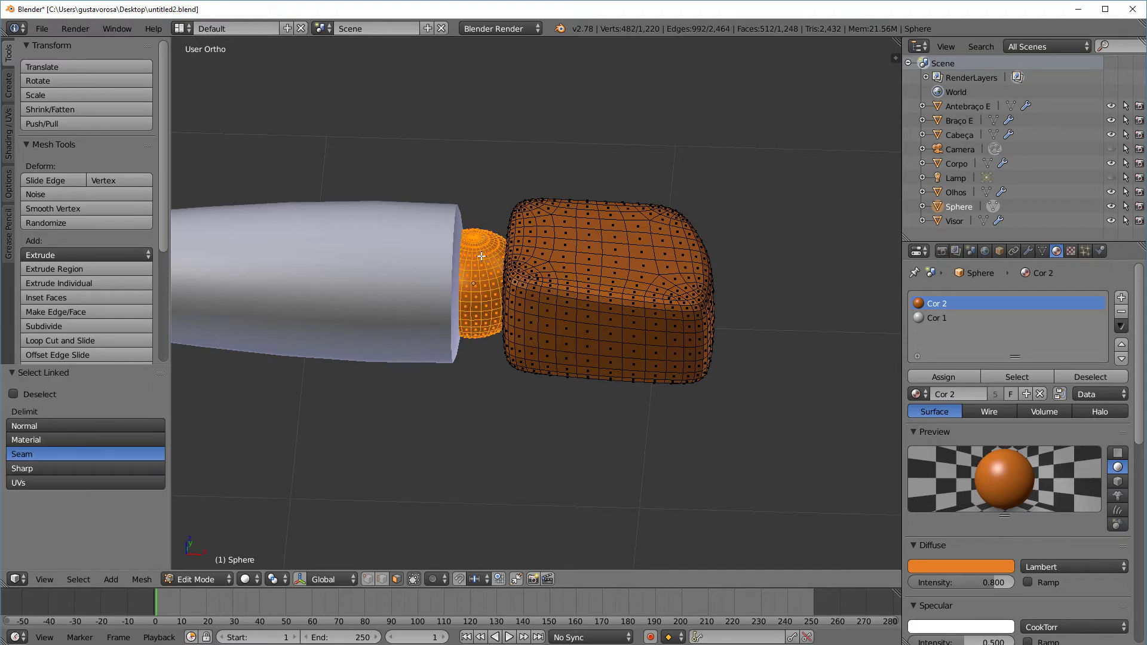
{"action": "key", "text": "a"}
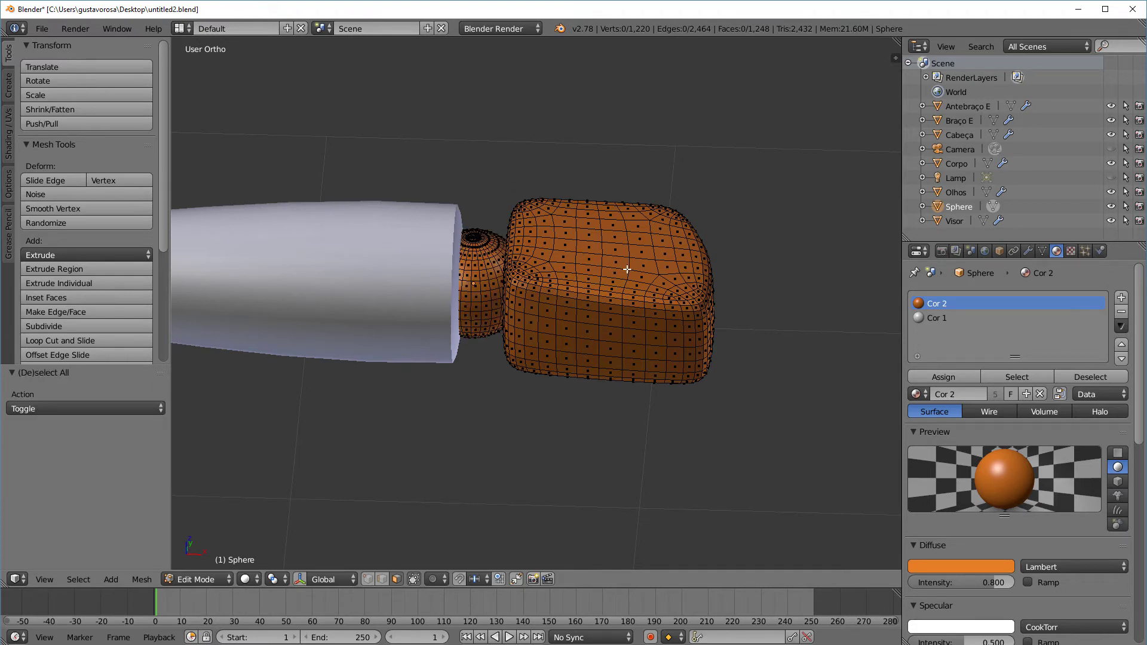
Select all linked faces of the hand block, assign material Cor 1 to them and return to Object Mode
{"action": "key", "text": "l"}
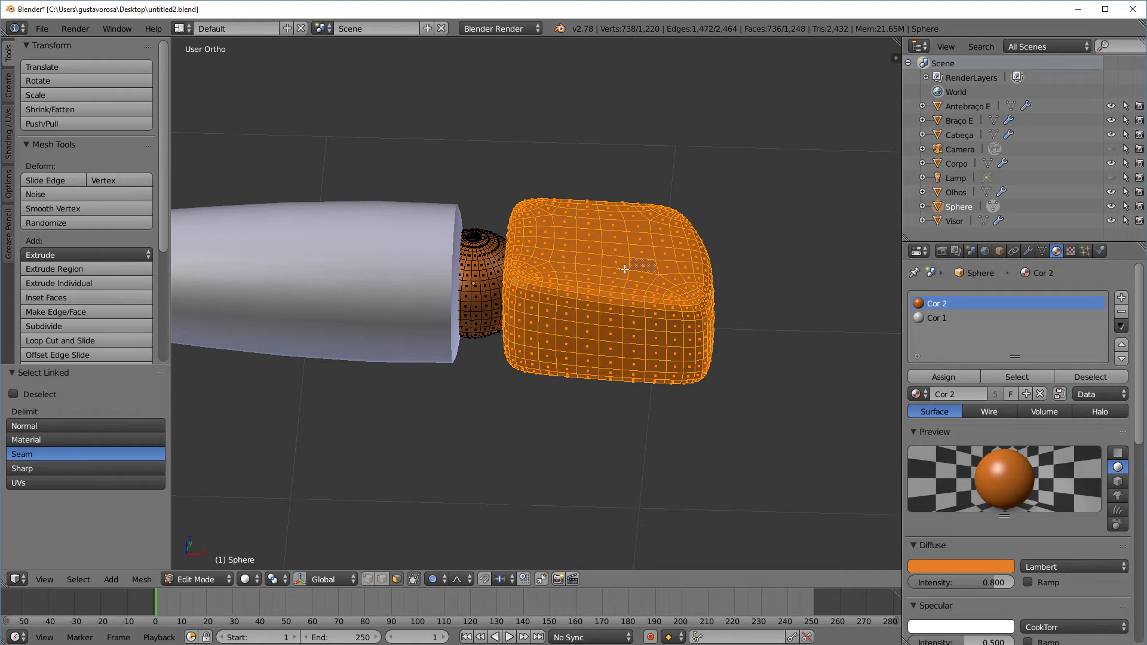
{"action": "left_click", "coordinate": [939, 318]}
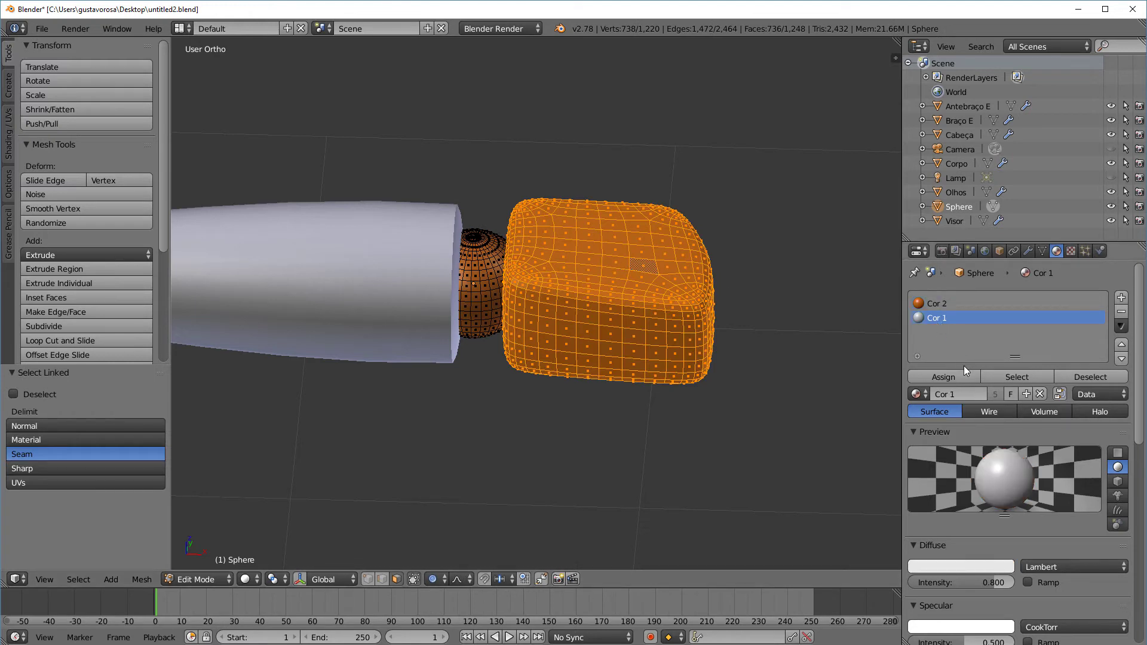
{"action": "left_click", "coordinate": [962, 382]}
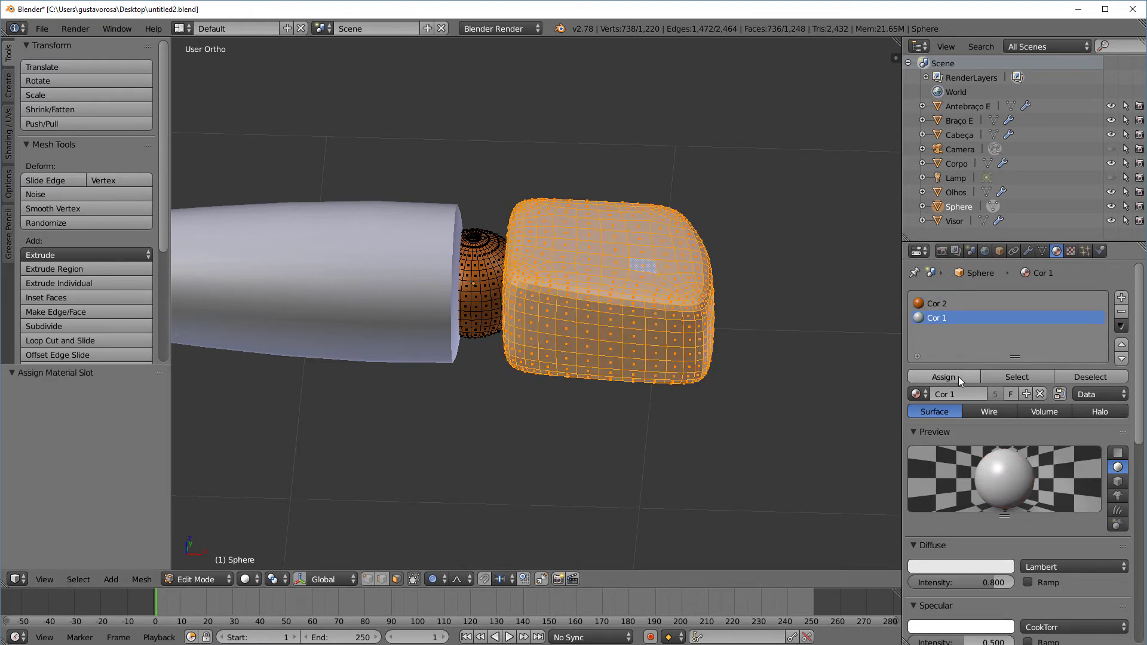
{"action": "left_click", "coordinate": [220, 579]}
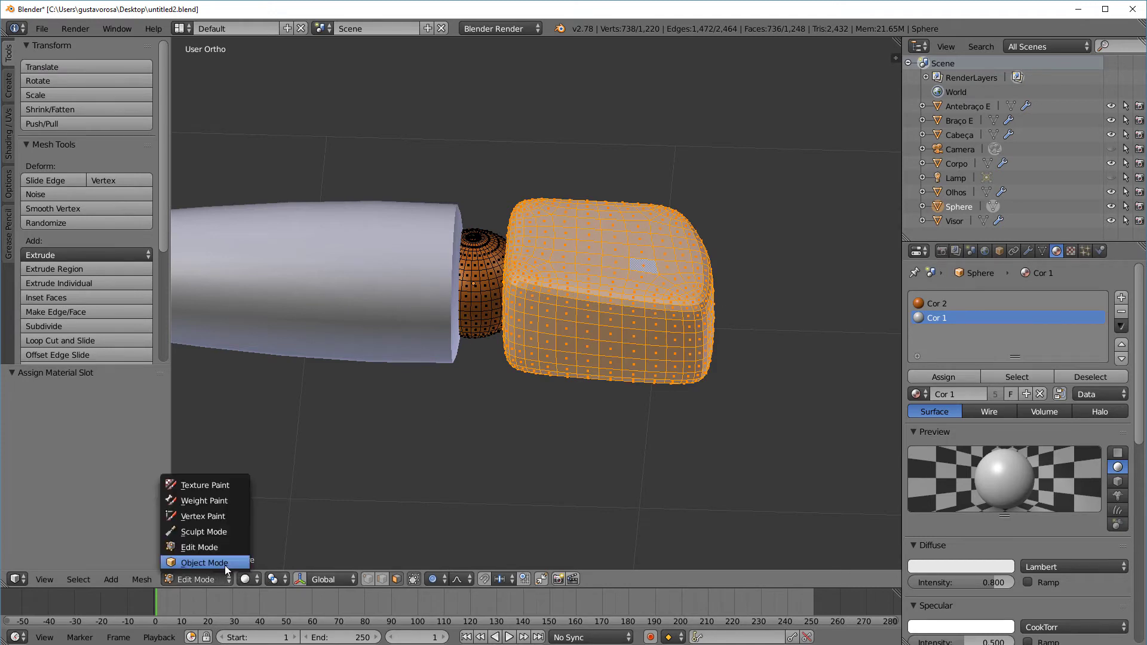
{"action": "left_click", "coordinate": [224, 566]}
{"action": "scroll", "coordinate": [660, 374], "scroll_direction": "down", "scroll_amount": 6}
{"action": "middle_click_drag", "start_coordinate": [659, 366], "coordinate": [635, 389]}
{"action": "scroll", "coordinate": [520, 359], "scroll_direction": "up", "scroll_amount": 4}
{"action": "middle_click_drag", "start_coordinate": [520, 359], "coordinate": [382, 490]}
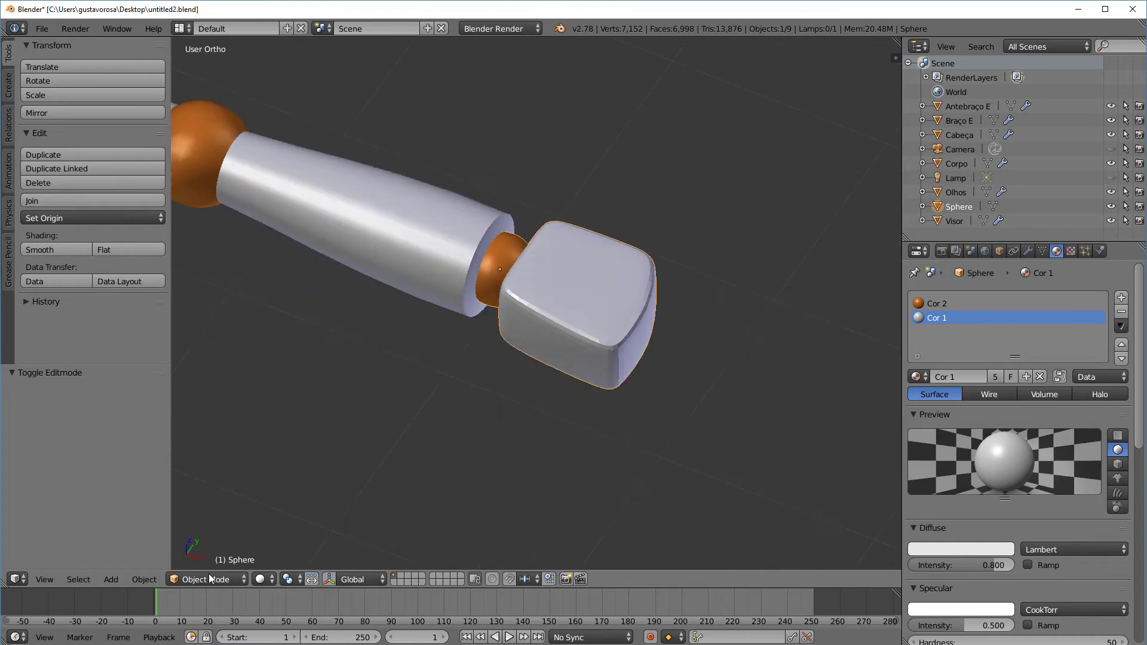
Re-enter Edit Mode with the hand block's faces selected and disable proportional editing
{"action": "left_click", "coordinate": [210, 580]}
{"action": "left_click", "coordinate": [221, 541]}
{"action": "middle_click_drag", "start_coordinate": [586, 453], "coordinate": [642, 414]}
{"action": "scroll", "coordinate": [643, 414], "scroll_direction": "up", "scroll_amount": 1}
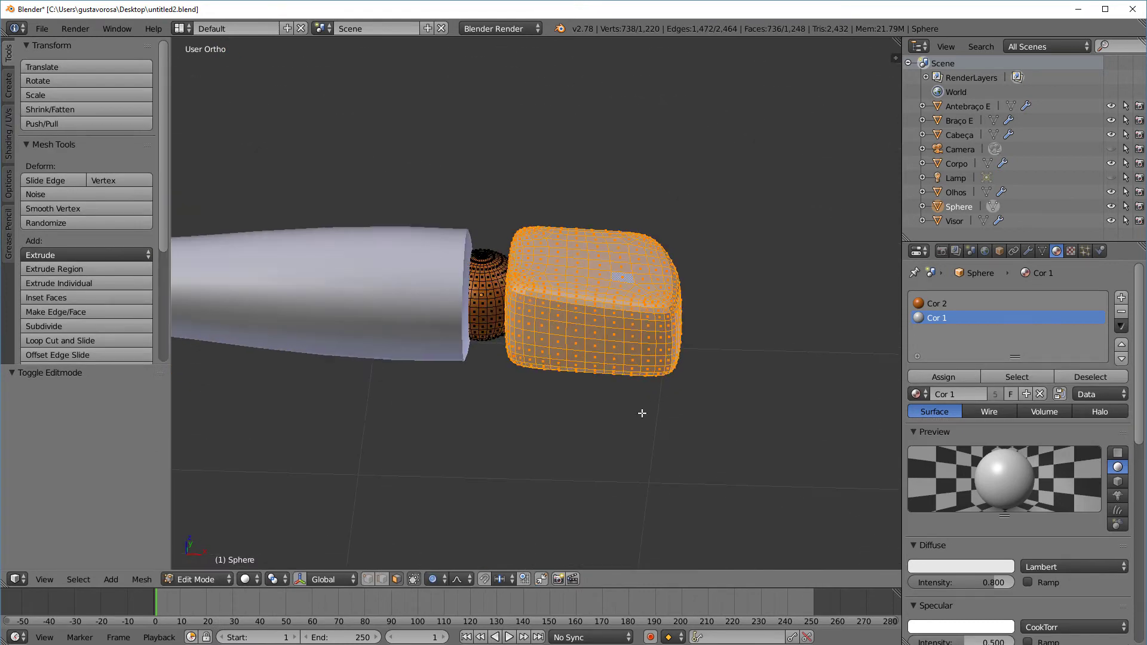
{"action": "key", "text": "g"}
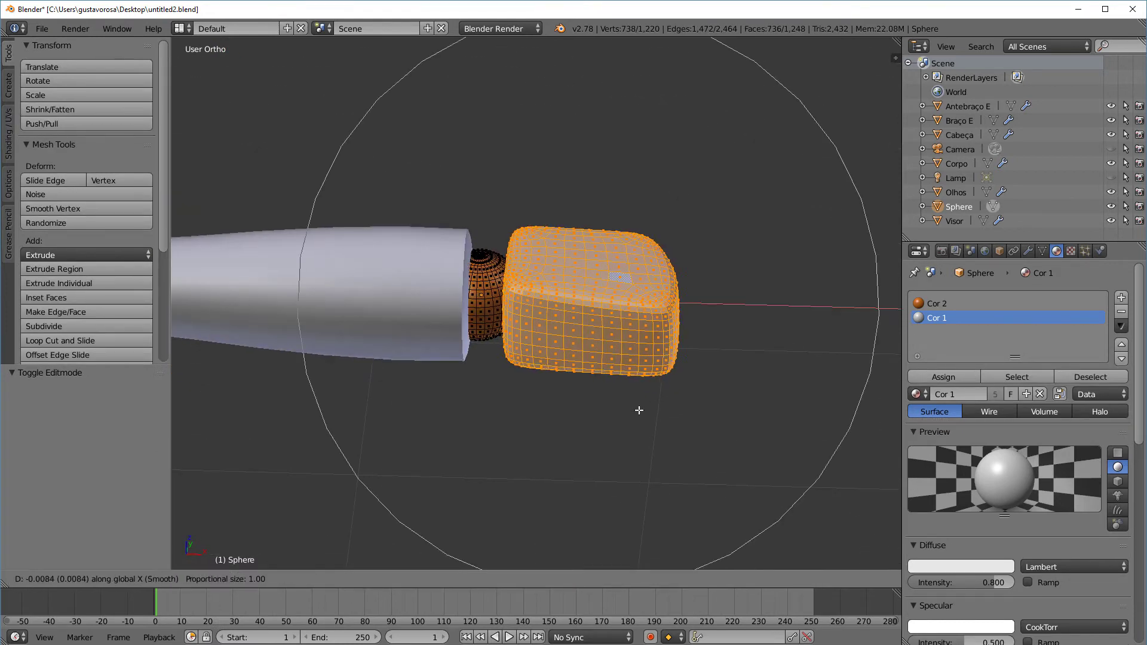
{"action": "key", "text": "Escape"}
{"action": "left_click", "coordinate": [432, 584]}
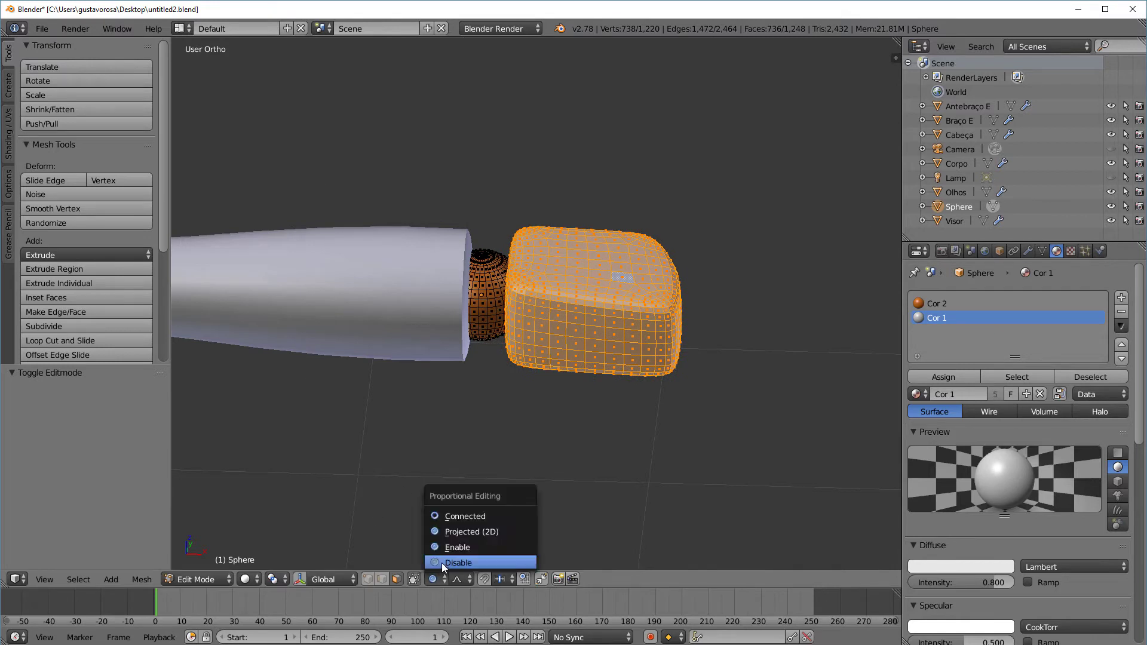
{"action": "left_click", "coordinate": [454, 562]}
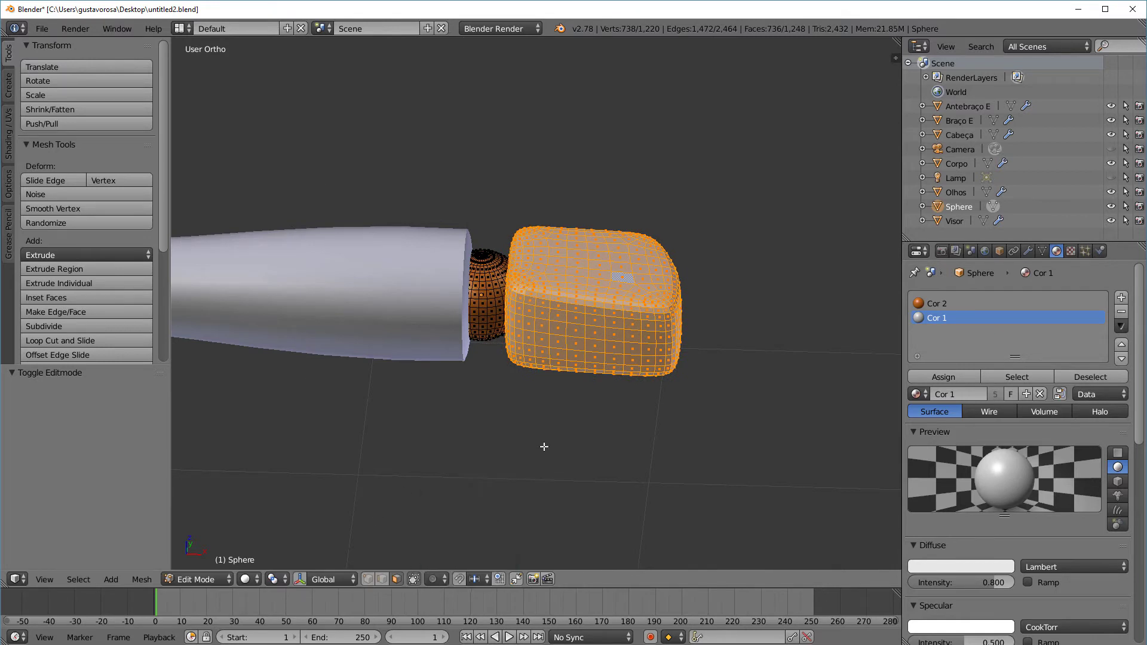
Move the hand block about -0.025 along global X toward the wrist, deselect everything and return to Object Mode
{"action": "key", "text": "g"}
{"action": "key", "text": "x"}
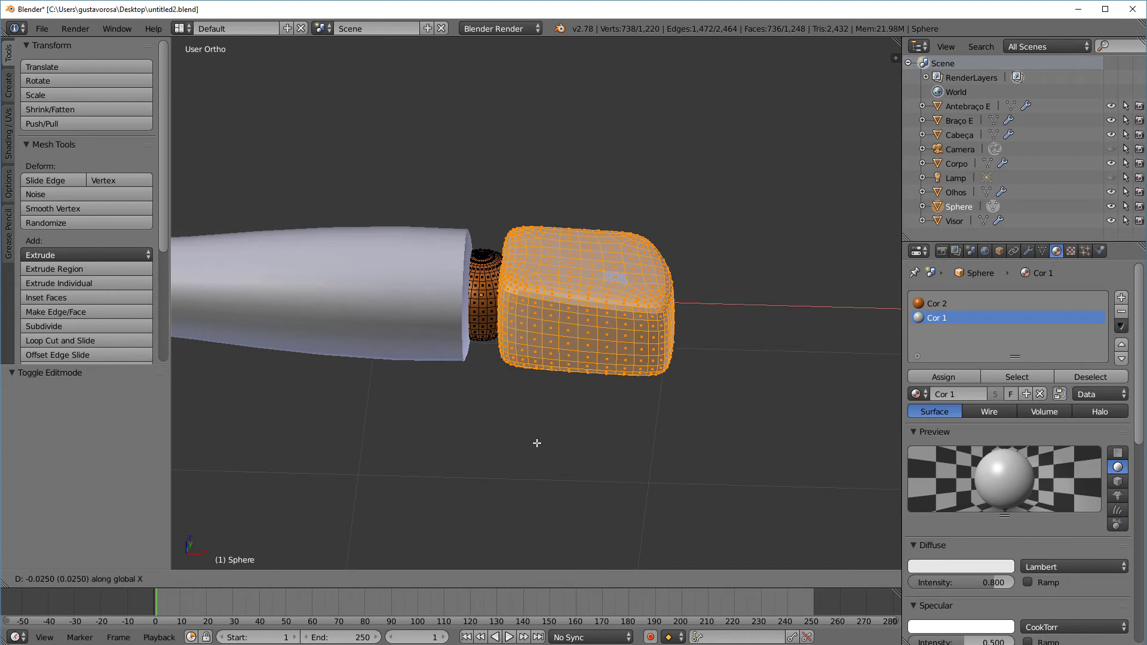
{"action": "left_click", "coordinate": [536, 443]}
{"action": "key", "text": "a"}
{"action": "left_click", "coordinate": [219, 577]}
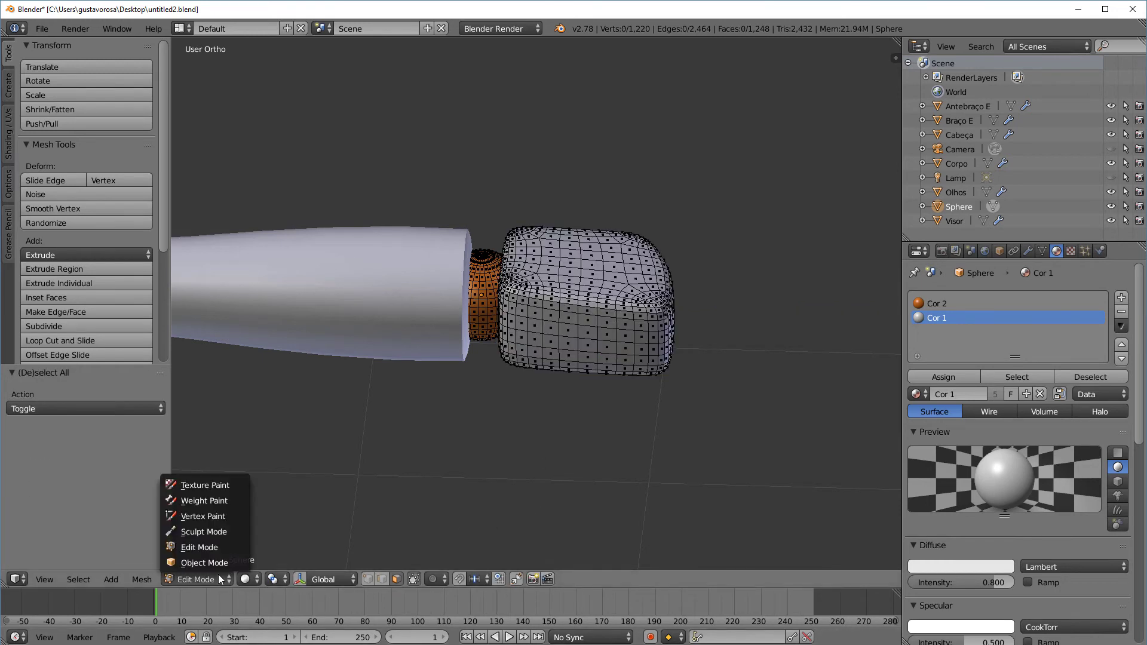
{"action": "left_click", "coordinate": [205, 563]}
{"action": "middle_click_drag", "start_coordinate": [654, 378], "coordinate": [637, 385]}
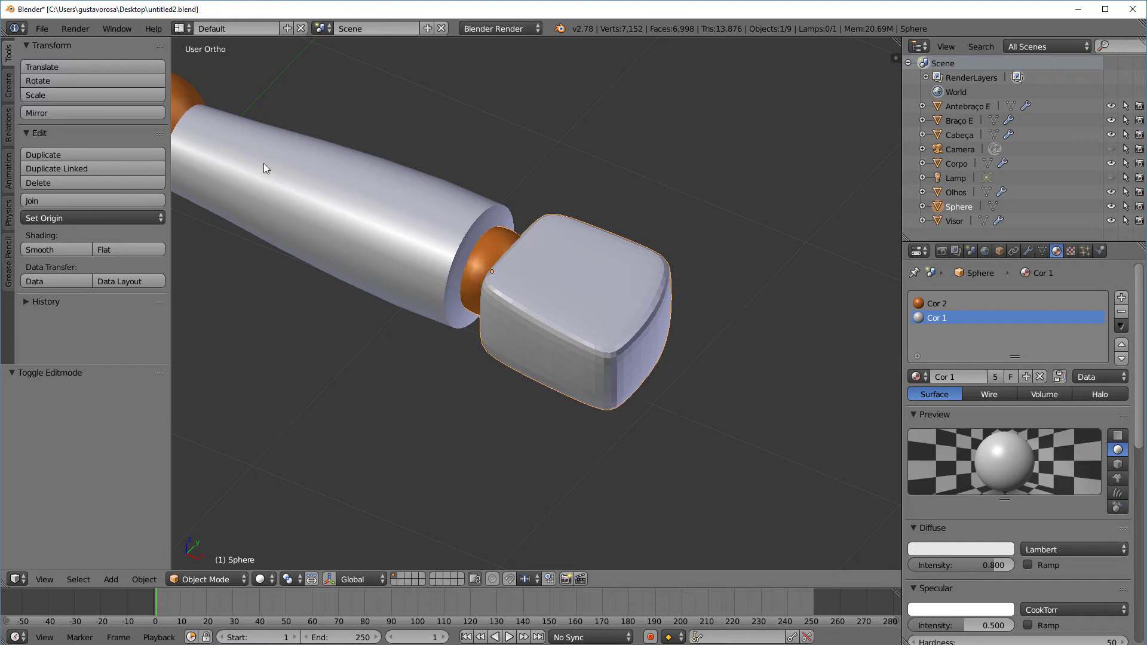
Apply smooth shading to the joined hand and wrist object
{"action": "left_click", "coordinate": [78, 250]}
{"action": "mouse_move", "coordinate": [541, 335]}
{"action": "middle_mouse_down"}
{"action": "mouse_move", "coordinate": [563, 344]}
{"action": "mouse_move", "coordinate": [552, 326]}
{"action": "middle_mouse_up"}
{"action": "left_click", "coordinate": [108, 250]}
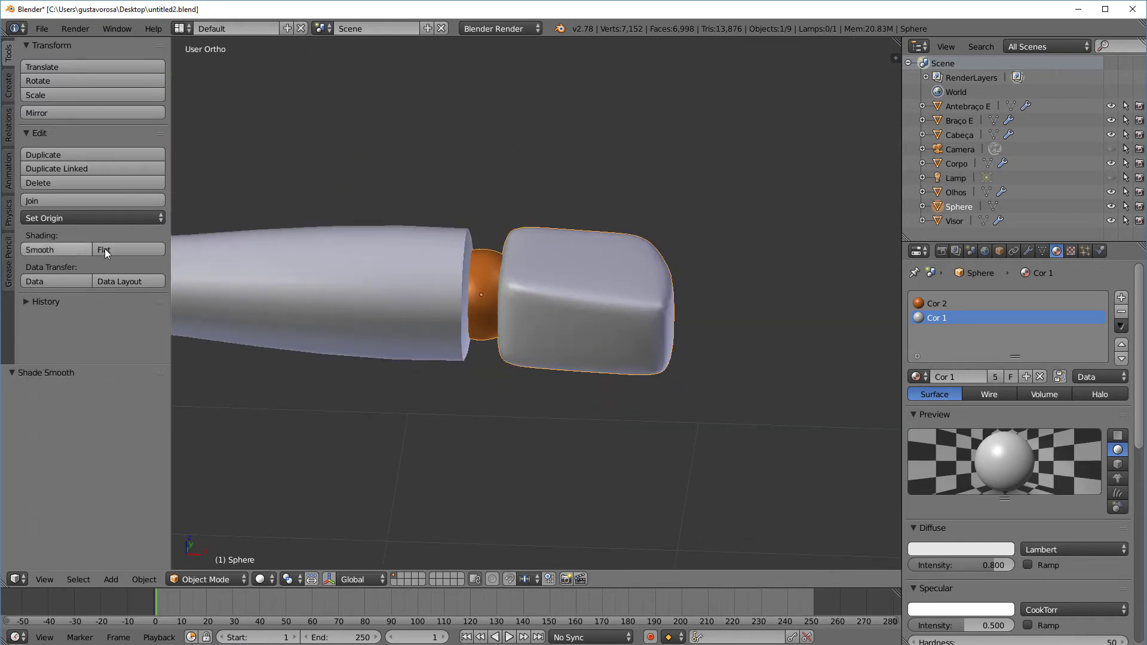
{"action": "left_click", "coordinate": [48, 248]}
{"action": "mouse_move", "coordinate": [455, 255]}
{"action": "middle_mouse_down"}
{"action": "mouse_move", "coordinate": [641, 339]}
{"action": "mouse_move", "coordinate": [798, 347]}
{"action": "middle_mouse_up"}
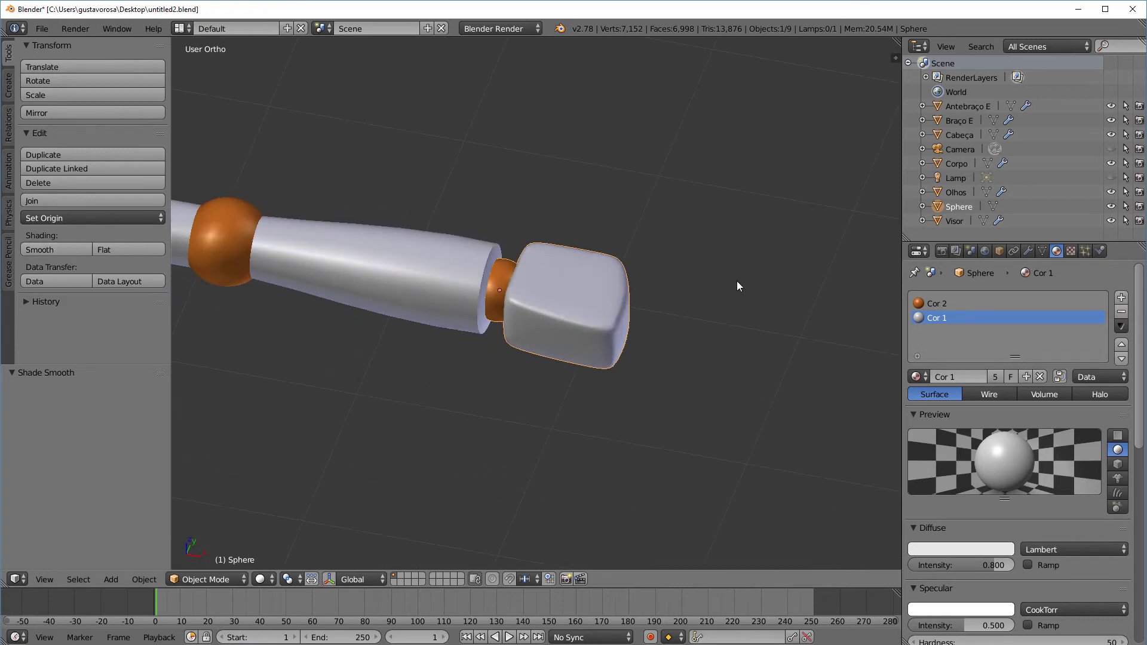
Try rotating and moving the joined hand and wrist object, cancelling both transforms
{"action": "key", "text": "r"}
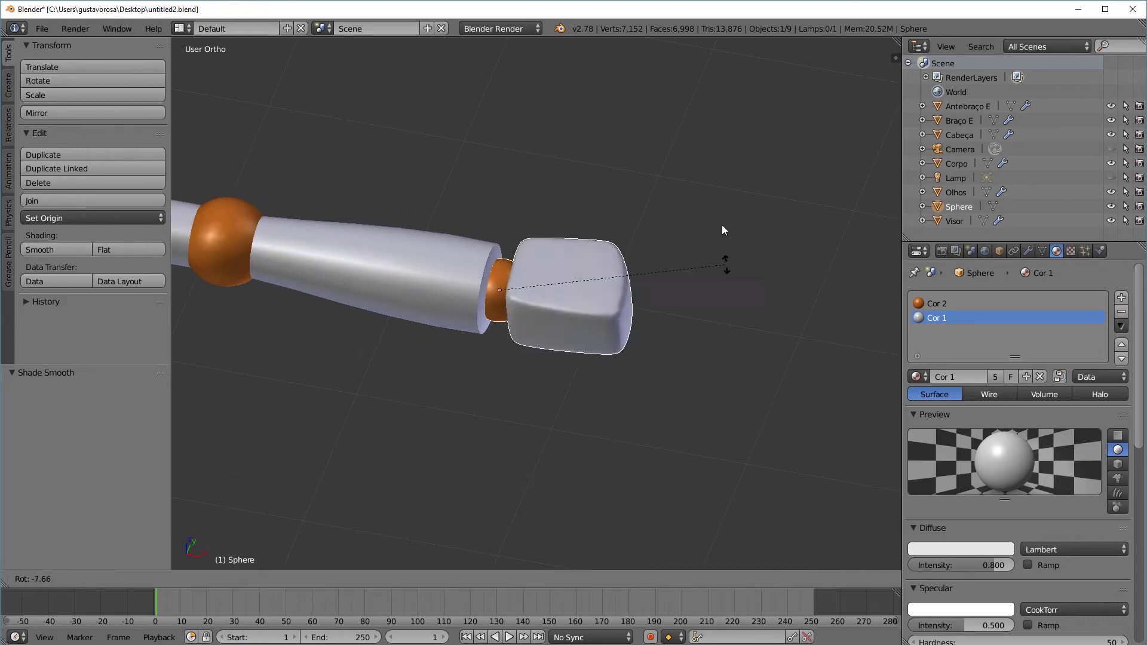
{"action": "key", "text": "Escape"}
{"action": "key", "text": "g"}
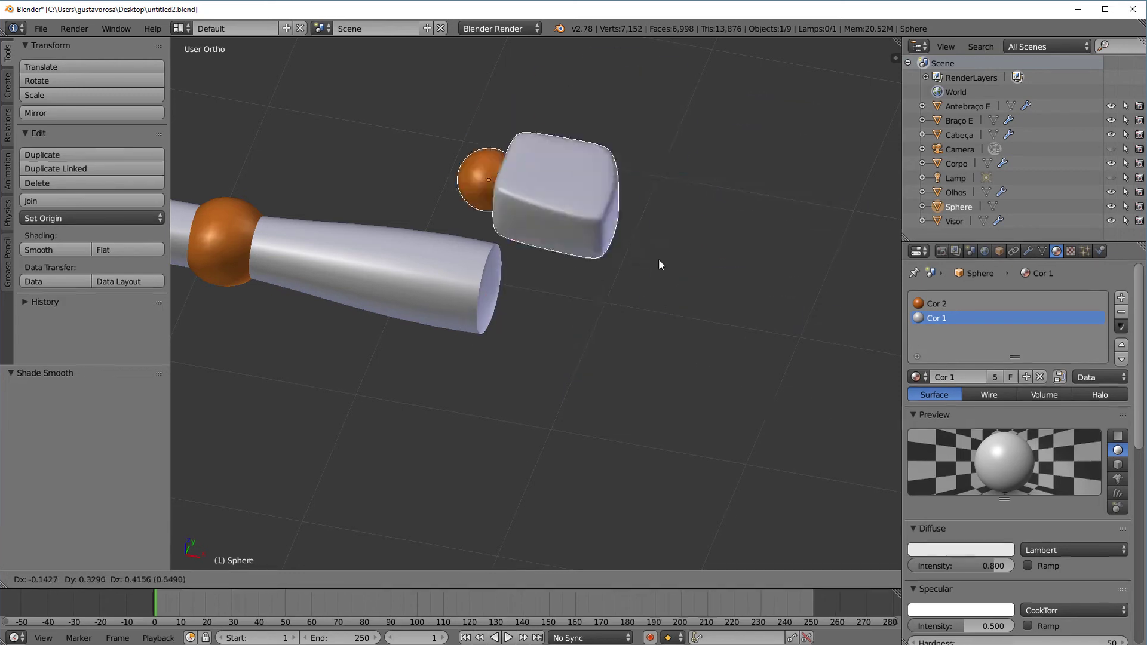
{"action": "key", "text": "Escape"}
Rename the Sphere object to Mão E
{"action": "double_click", "coordinate": [961, 207]}
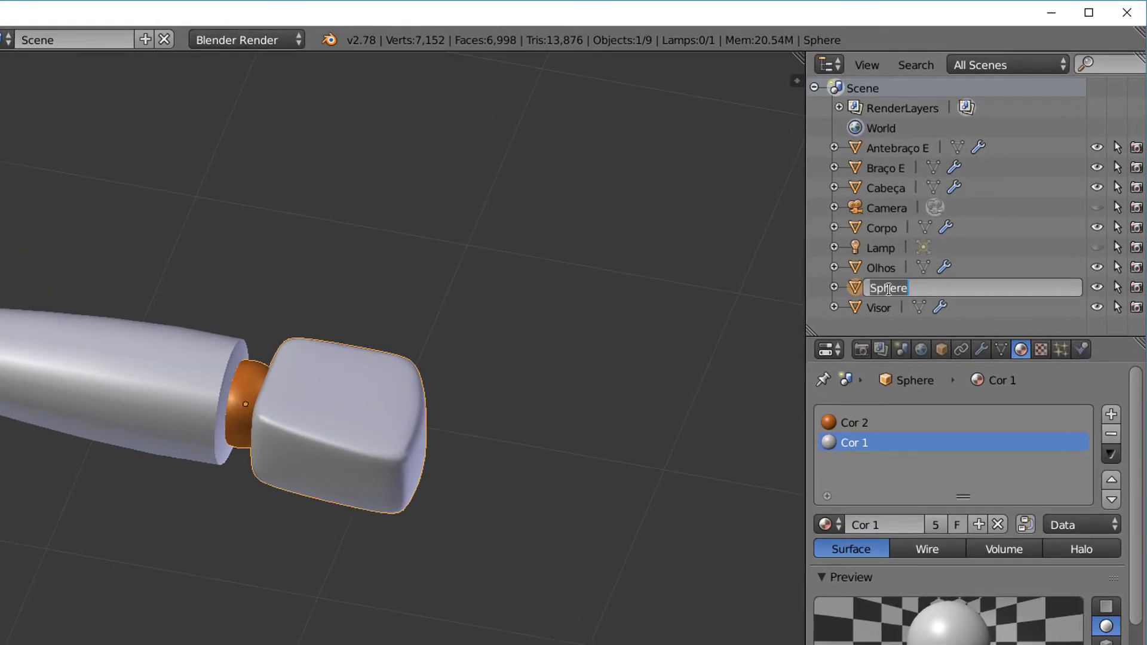
{"action": "type", "text": "Ma"}
{"action": "key", "text": "BackSpace"}
{"action": "type", "text": "a"}
{"action": "key", "text": "BackSpace"}
{"action": "type", "text": "a"}
{"action": "type", "text": "o E"}
{"action": "key", "text": "Return"}
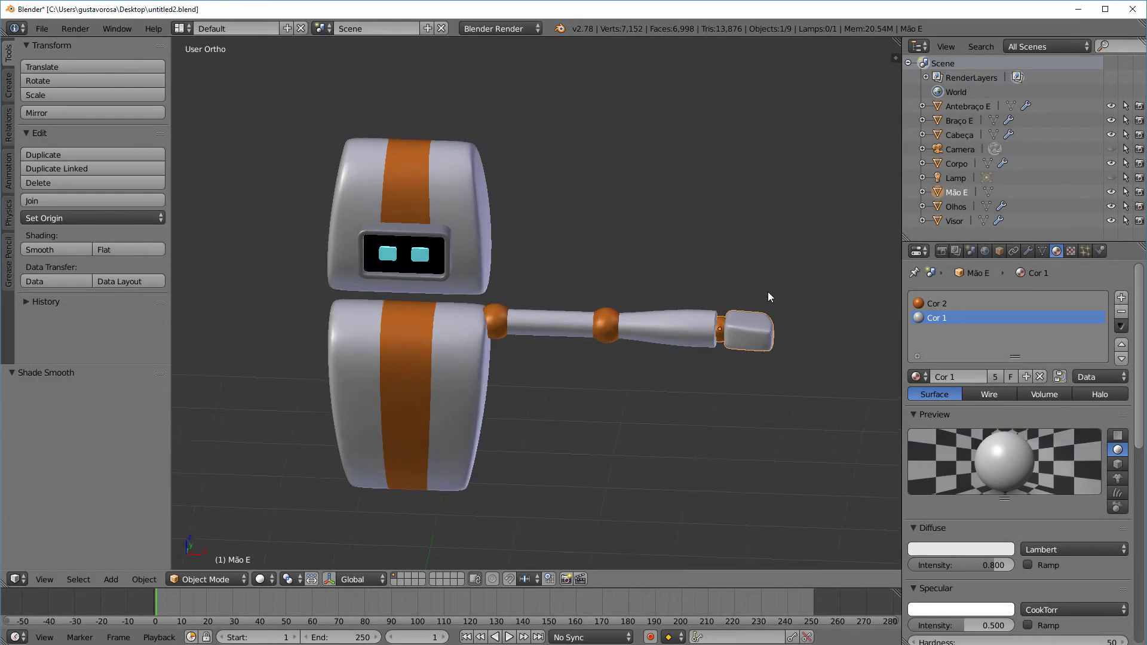
{"action": "middle_click_drag", "start_coordinate": [769, 293], "coordinate": [752, 384]}
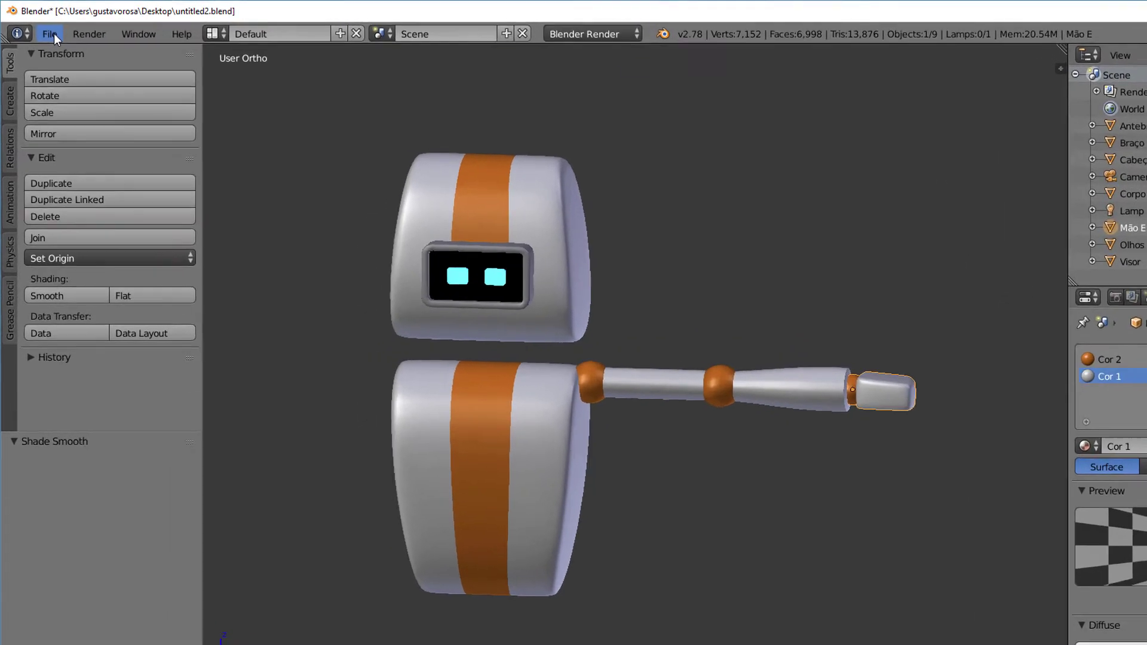
Save the file under the new name Robô 01.blend in the Robô folder on the desktop
{"action": "left_click", "coordinate": [53, 34]}
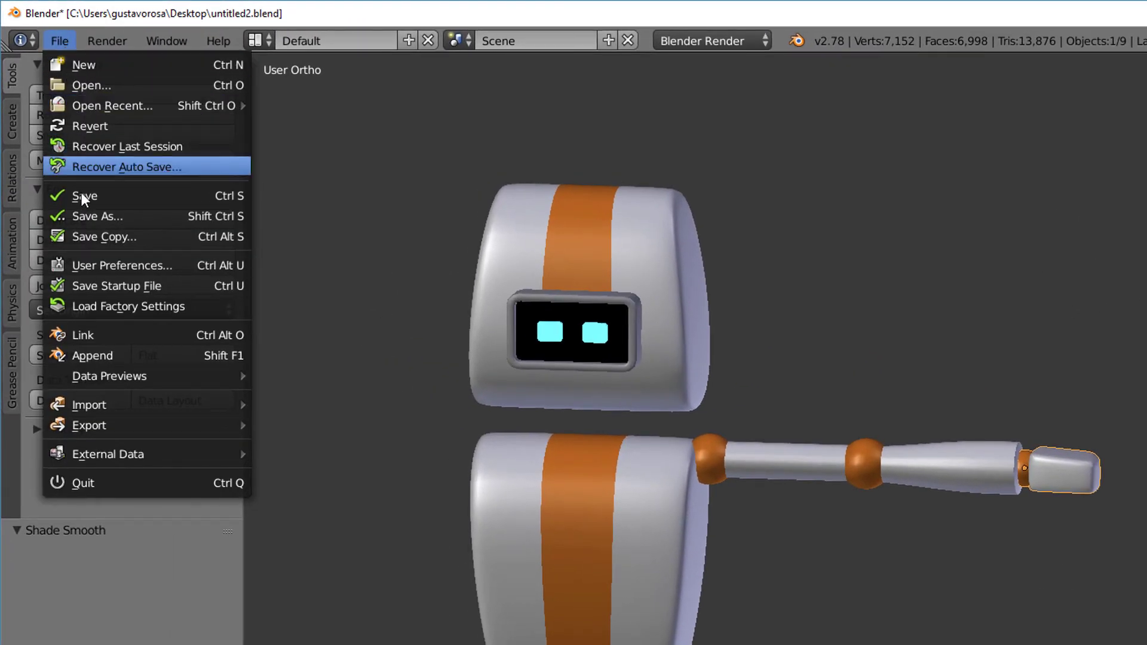
{"action": "left_click", "coordinate": [94, 218]}
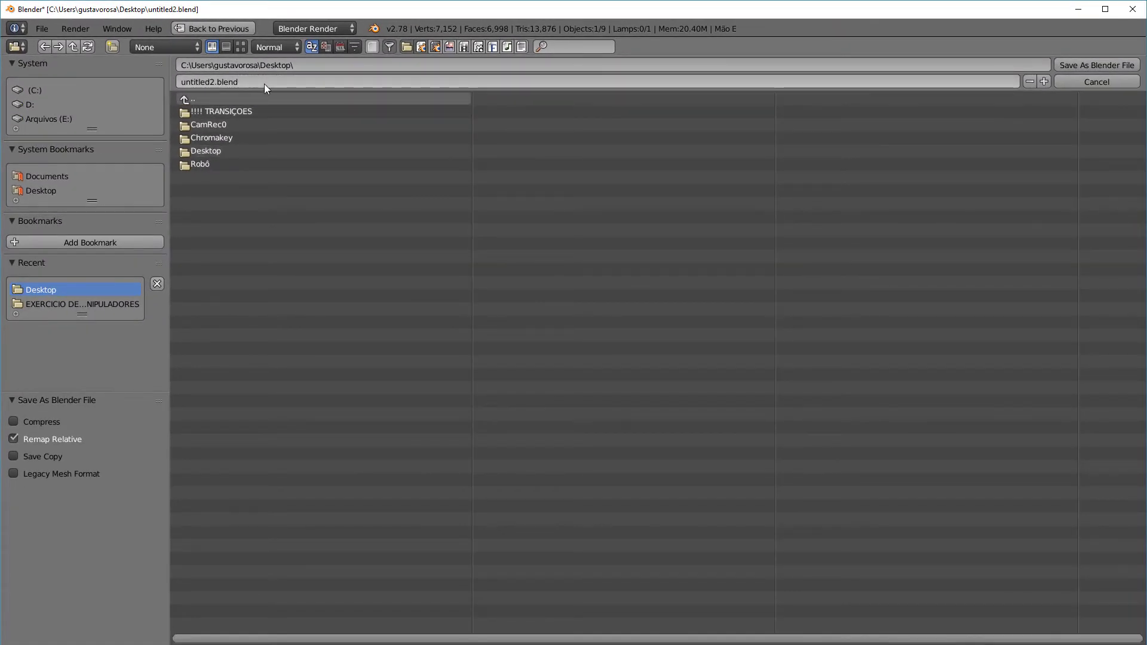
{"action": "left_click", "coordinate": [267, 84]}
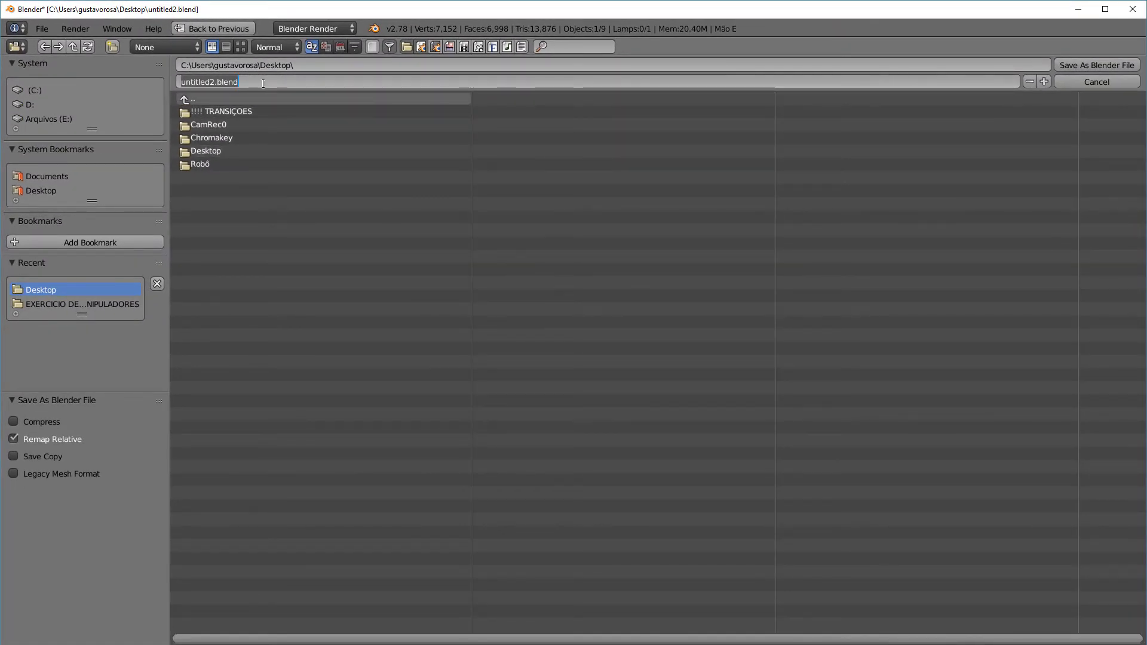
{"action": "left_click", "coordinate": [53, 190]}
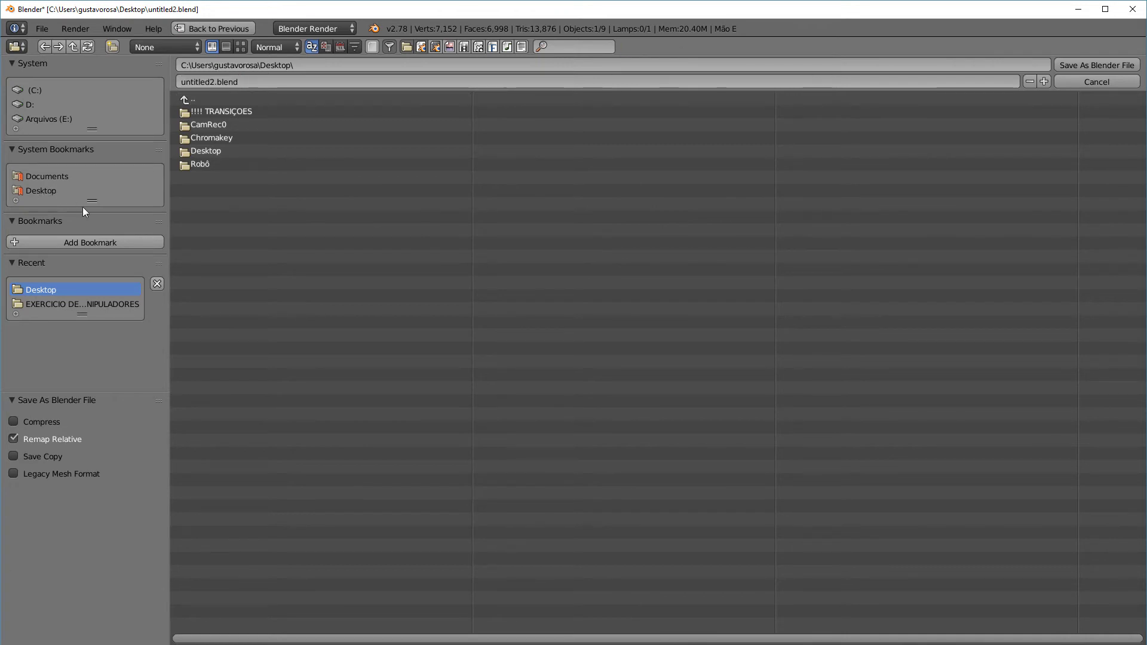
{"action": "left_click_drag", "start_coordinate": [91, 204], "coordinate": [90, 261]}
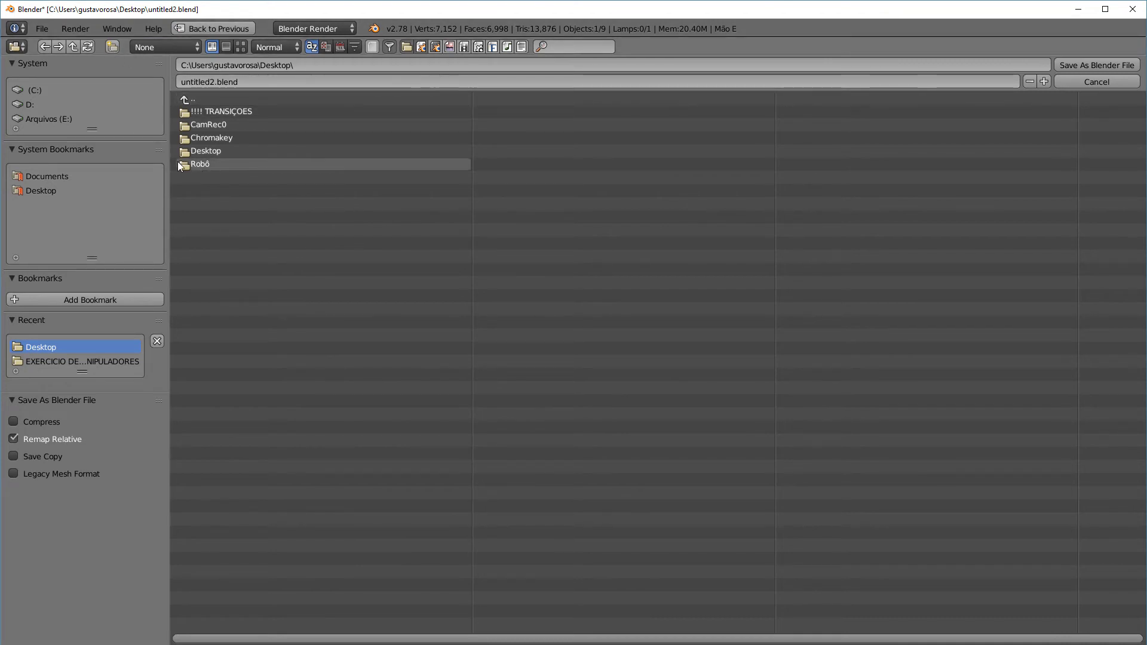
{"action": "left_click", "coordinate": [203, 164]}
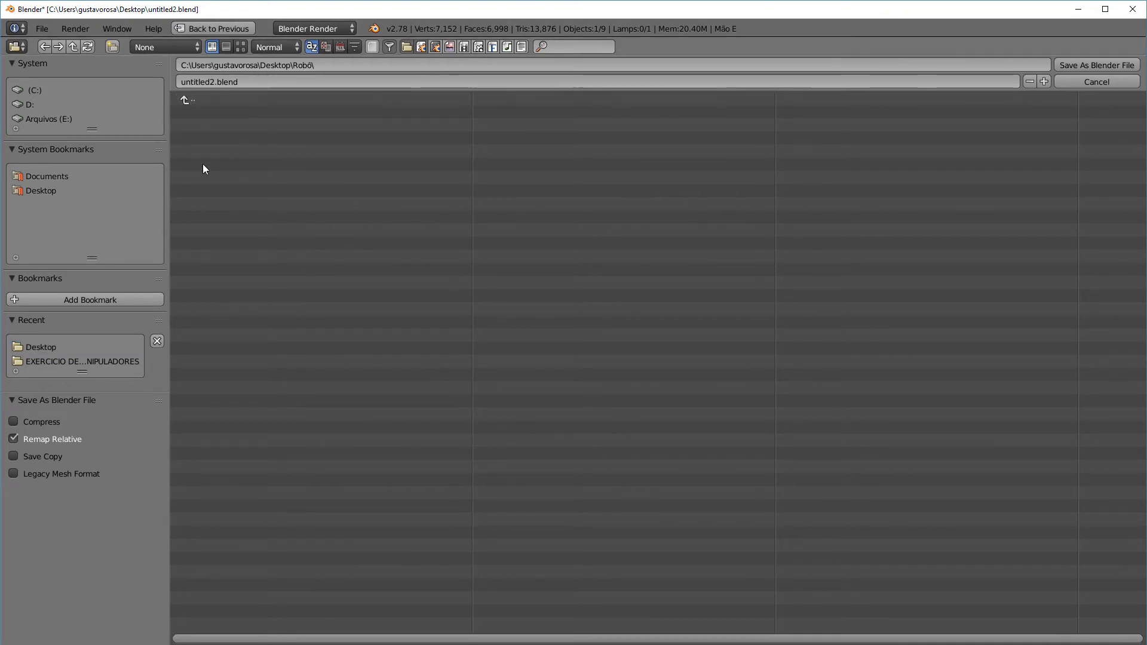
{"action": "left_click", "coordinate": [256, 88]}
{"action": "type", "text": "Ro"}
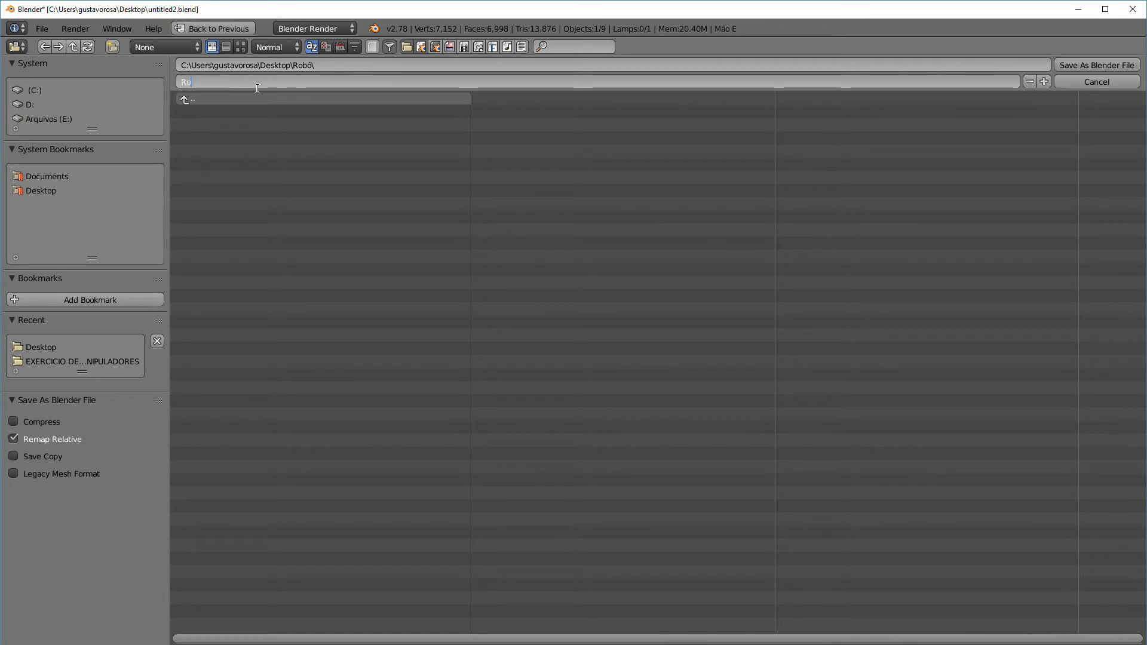
{"action": "type", "text": "bô"}
{"action": "type", "text": "01"}
{"action": "key", "text": "Return"}
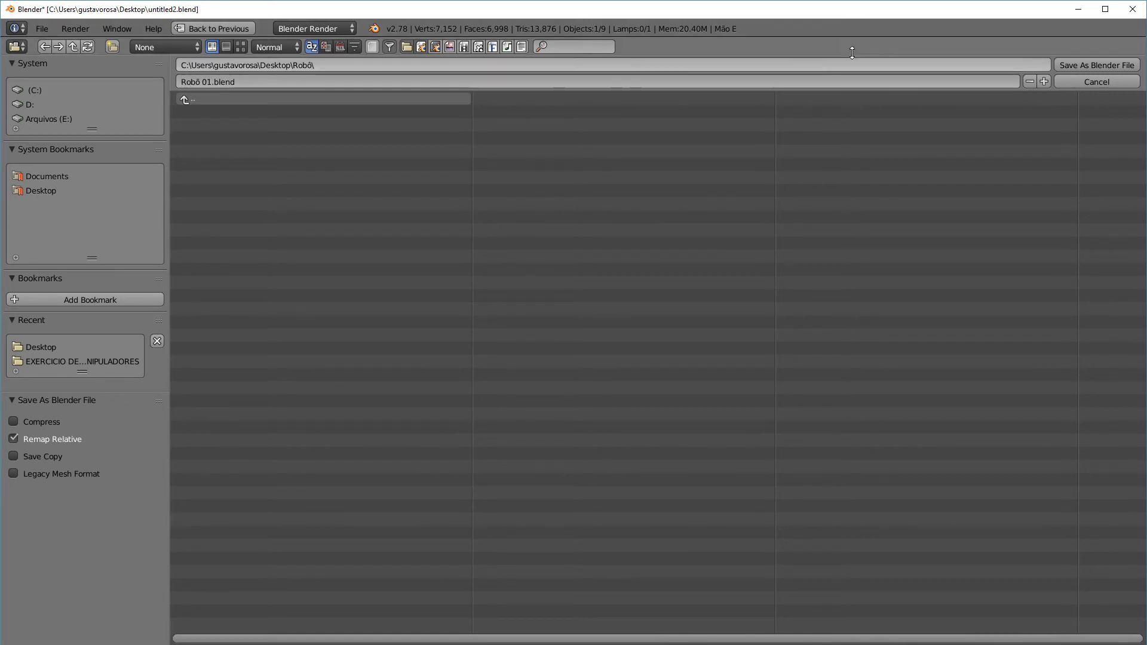
{"action": "left_click", "coordinate": [1101, 66]}
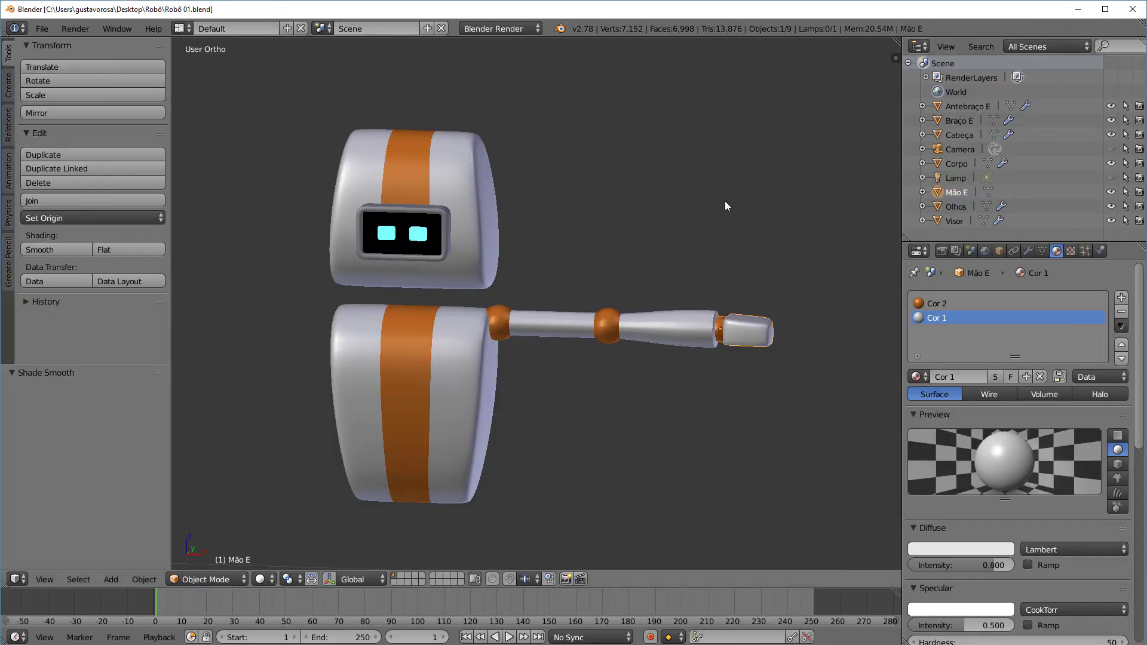
Add a UV sphere and, in front view, move it over the hand, about 5.18 along X and 4.46 along Z
{"action": "mouse_move", "coordinate": [730, 189]}
{"action": "middle_mouse_down"}
{"action": "mouse_move", "coordinate": [734, 242]}
{"action": "mouse_move", "coordinate": [723, 177]}
{"action": "middle_mouse_up"}
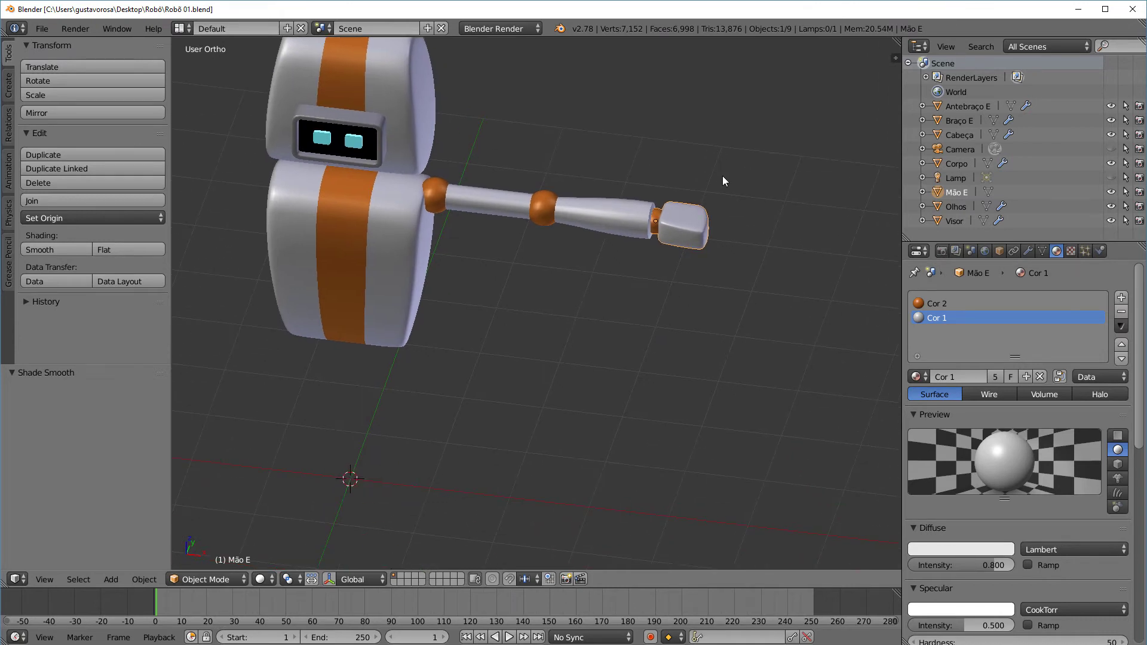
{"action": "key", "text": "KP_1"}
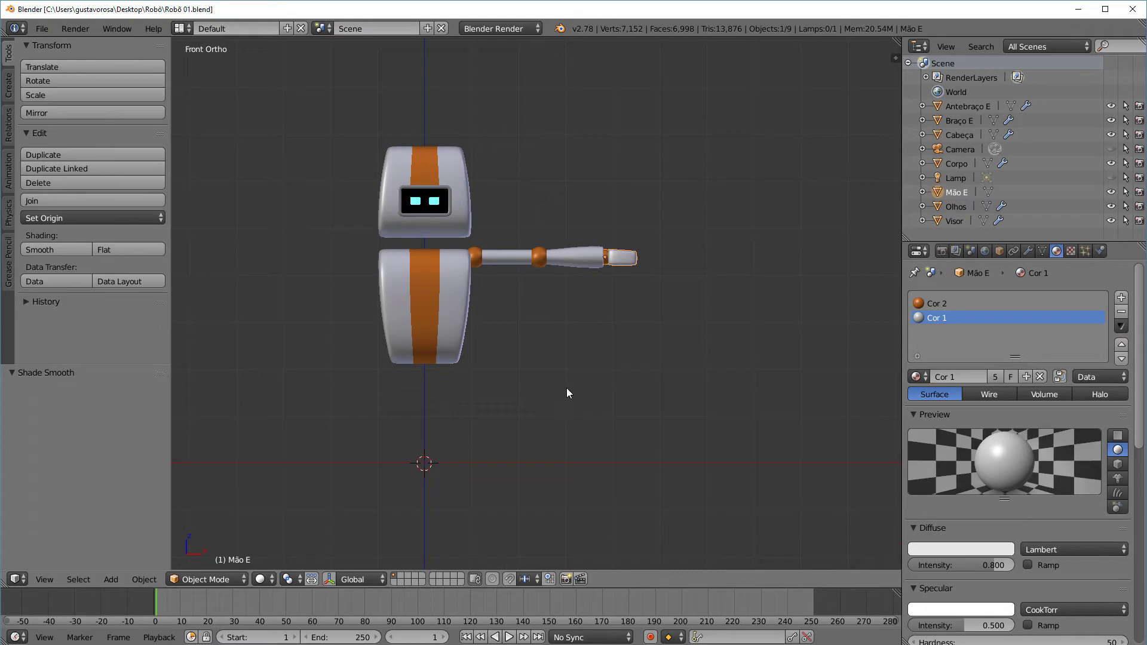
{"action": "key", "text": "shift+a"}
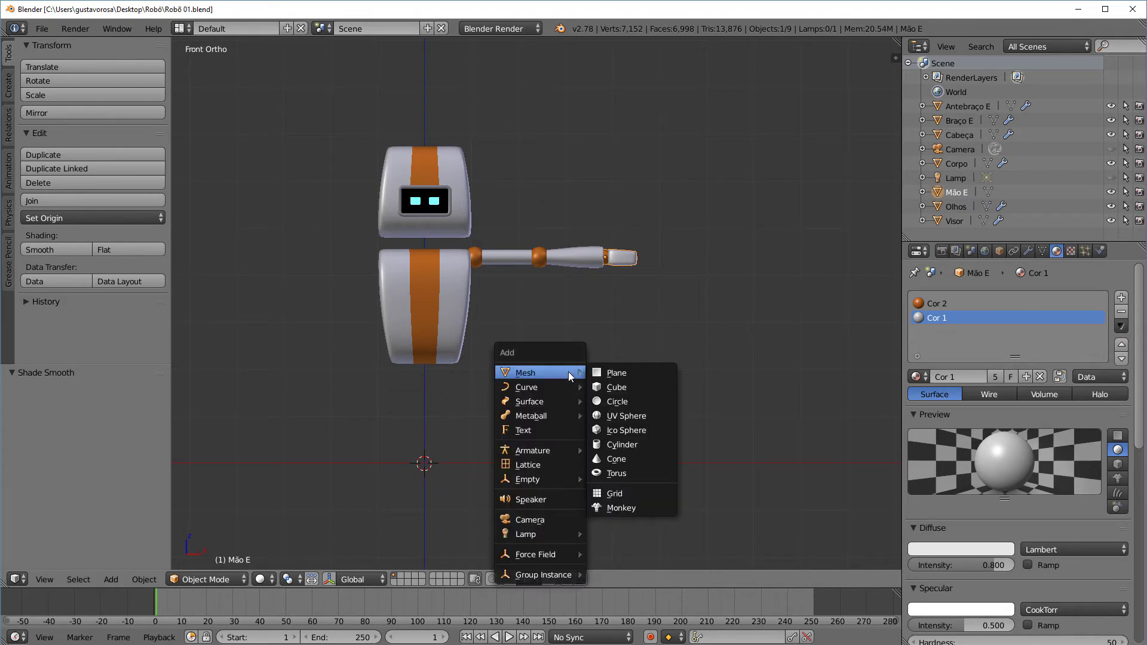
{"action": "left_click", "coordinate": [624, 412]}
{"action": "key", "text": "g"}
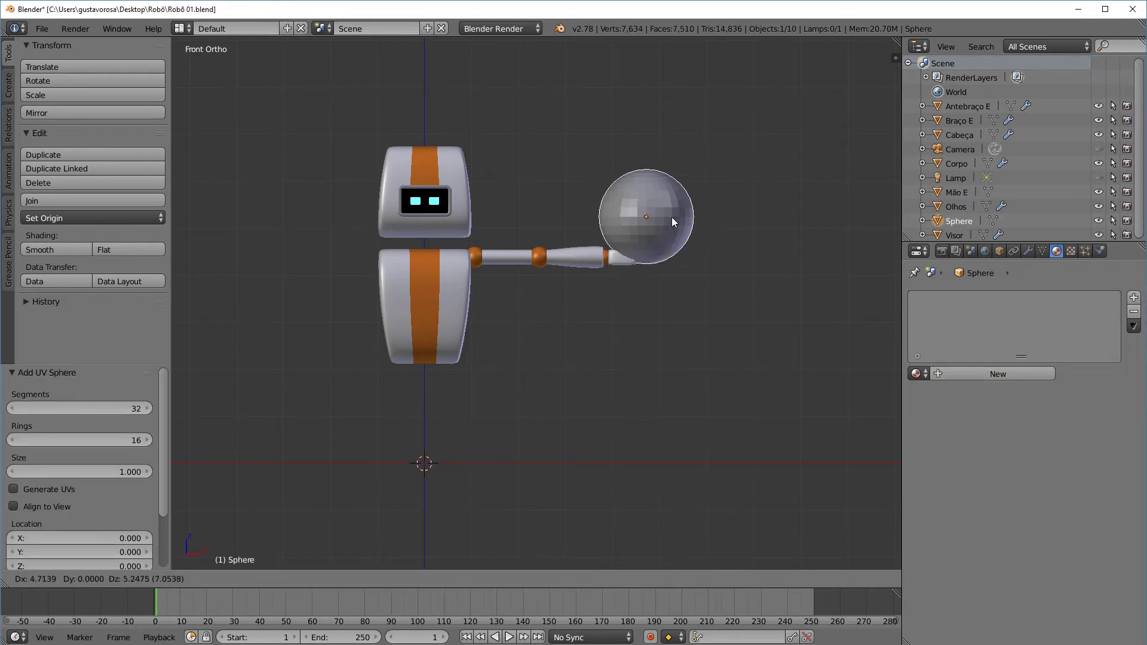
{"action": "left_click", "coordinate": [693, 254]}
Scale the new sphere down uniformly to about 0.124
{"action": "scroll", "coordinate": [693, 253], "scroll_direction": "up", "scroll_amount": 3}
{"action": "middle_click_drag", "start_coordinate": [763, 242], "coordinate": [426, 306], "text": "shift"}
{"action": "scroll", "coordinate": [560, 216], "scroll_direction": "up", "scroll_amount": 1}
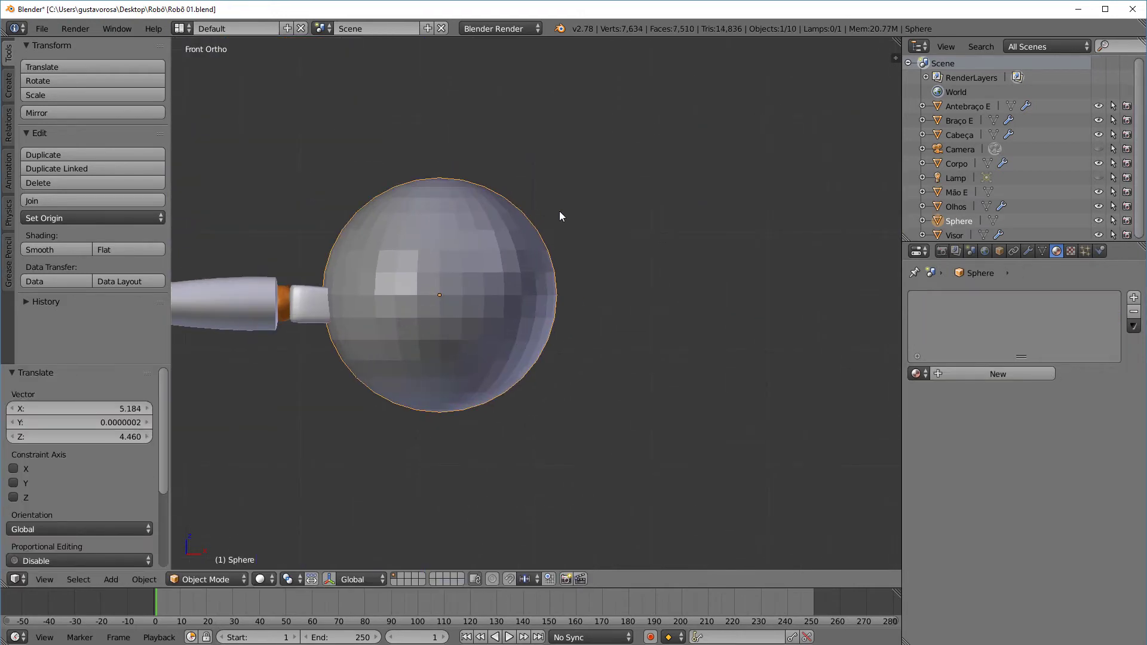
{"action": "key", "text": "s"}
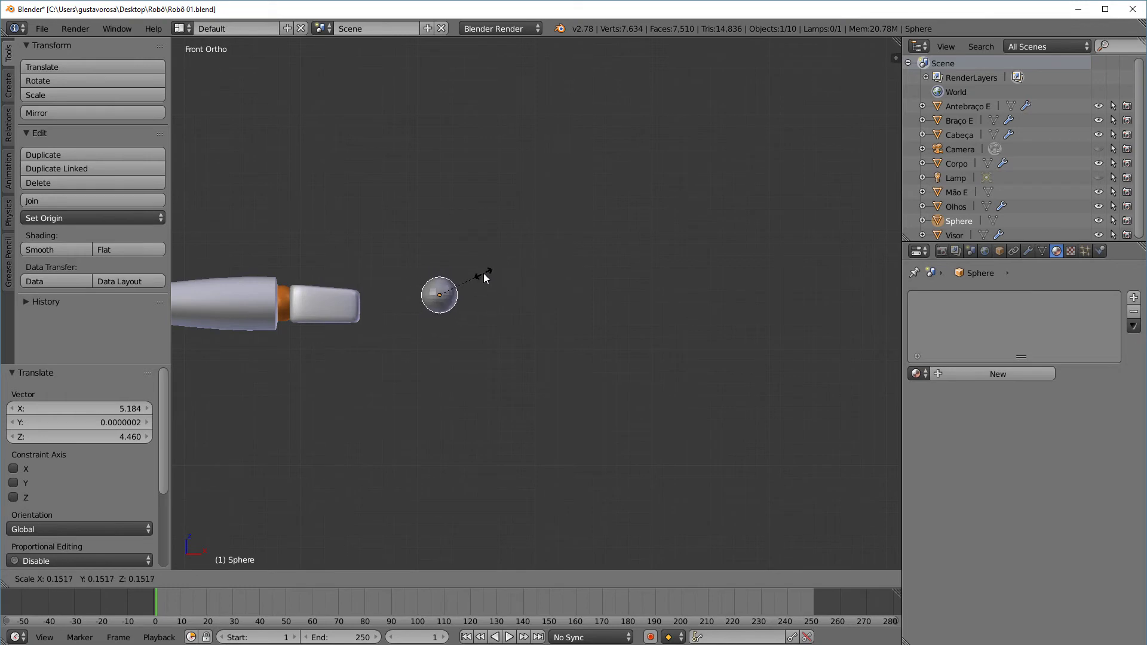
{"action": "left_click", "coordinate": [477, 281]}
Move the small sphere against the hand's outer end, about -0.607 along X and -0.098 along Z
{"action": "scroll", "coordinate": [544, 308], "scroll_direction": "up", "scroll_amount": 3}
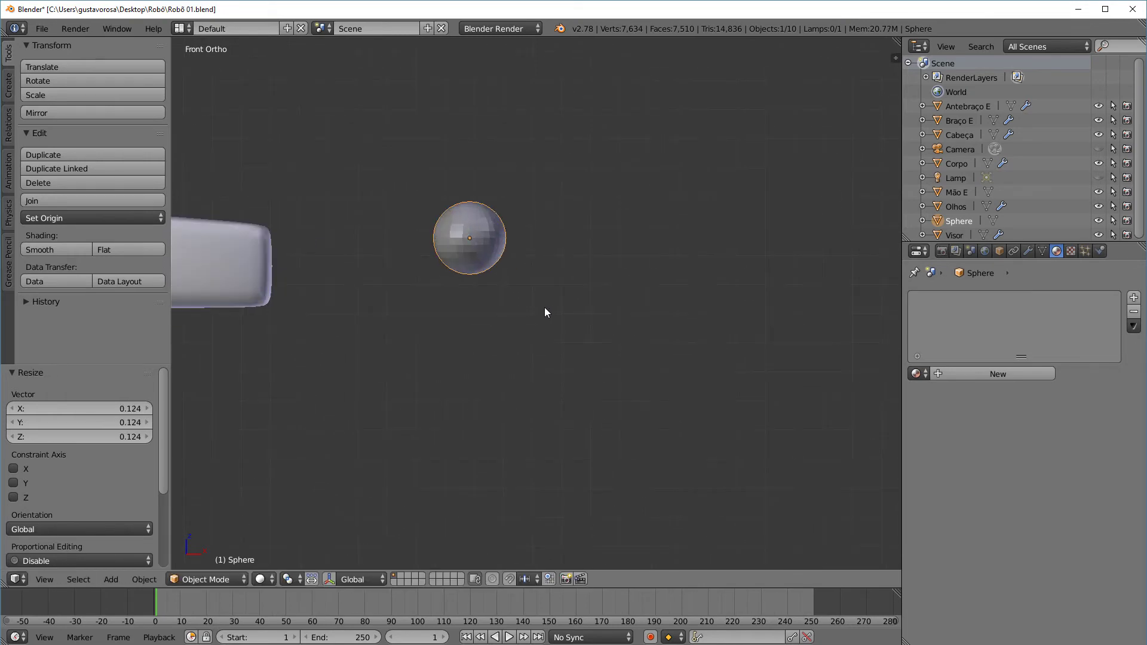
{"action": "key", "text": "g"}
{"action": "left_click", "coordinate": [376, 338]}
{"action": "middle_click_drag", "start_coordinate": [376, 338], "coordinate": [704, 262], "text": "shift"}
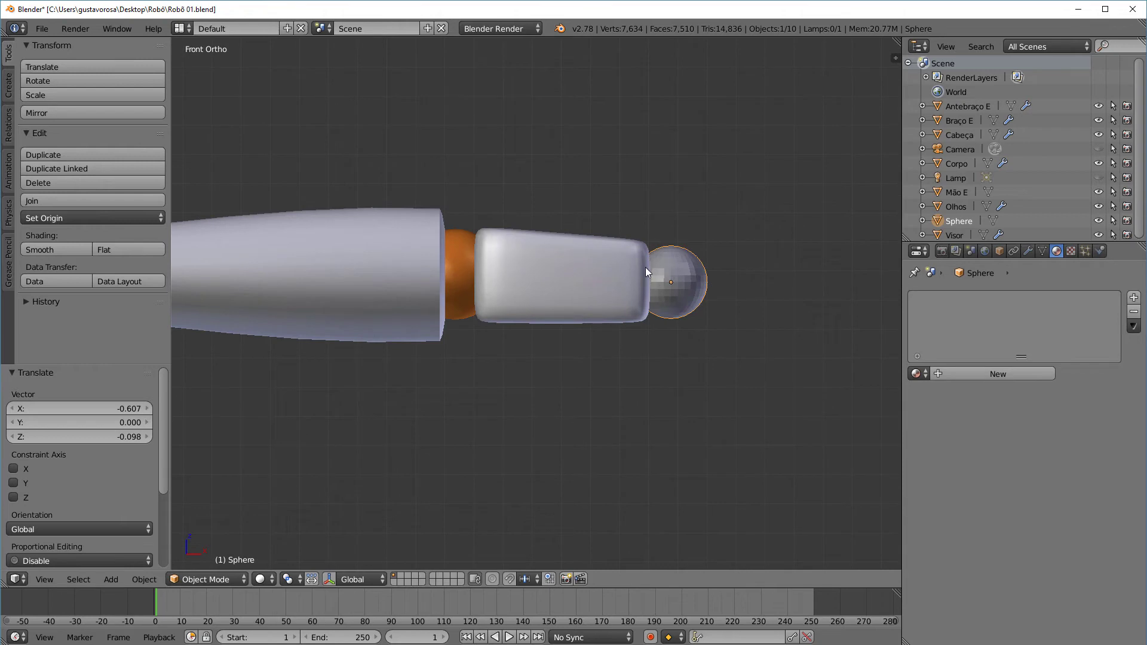
Rotate the small sphere 90° in front view
{"action": "middle_click_drag", "start_coordinate": [758, 267], "coordinate": [672, 250], "text": "shift"}
{"action": "scroll", "coordinate": [671, 250], "scroll_direction": "up", "scroll_amount": 3}
{"action": "key", "text": "r"}
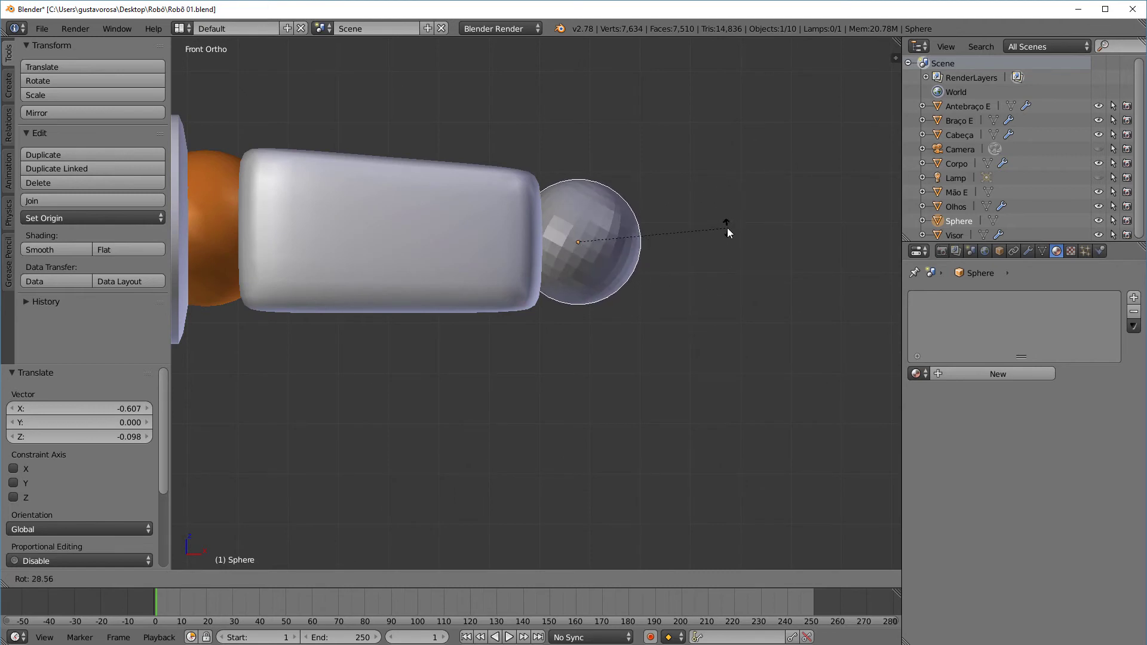
{"action": "type", "text": "90"}
{"action": "key", "text": "Return"}
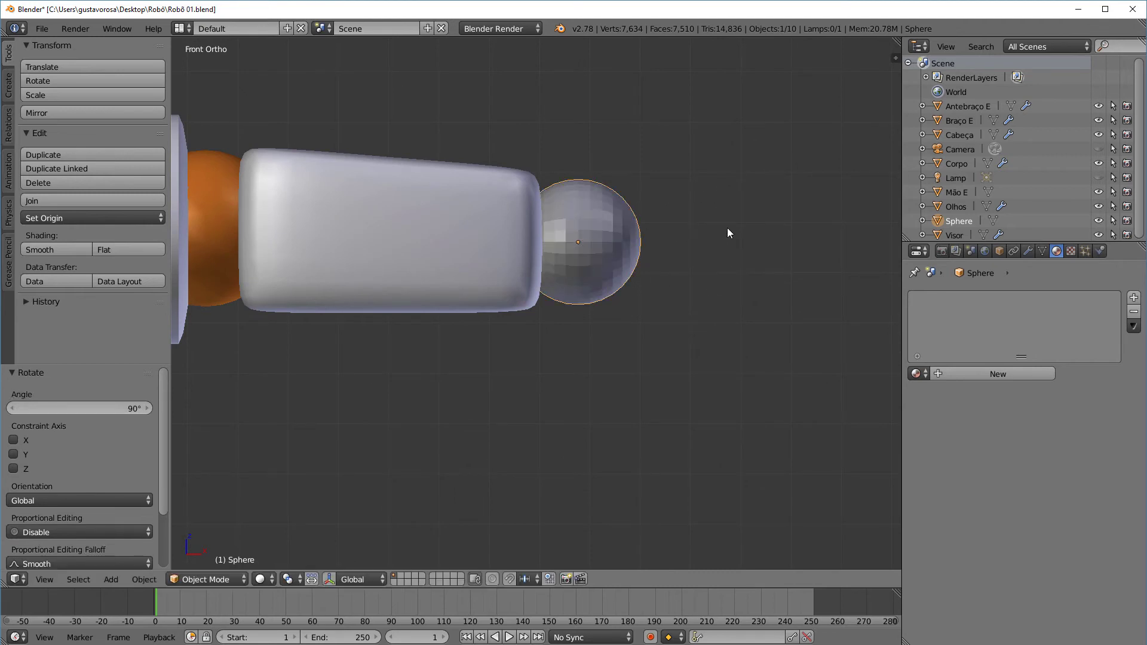
Examine the whole robot from an angle and in front, right and top views, toggling between orthographic and perspective projection
{"action": "scroll", "coordinate": [658, 206], "scroll_direction": "down", "scroll_amount": 6}
{"action": "scroll", "coordinate": [629, 233], "scroll_direction": "down", "scroll_amount": 3}
{"action": "middle_click_drag", "start_coordinate": [374, 215], "coordinate": [501, 141], "text": "shift"}
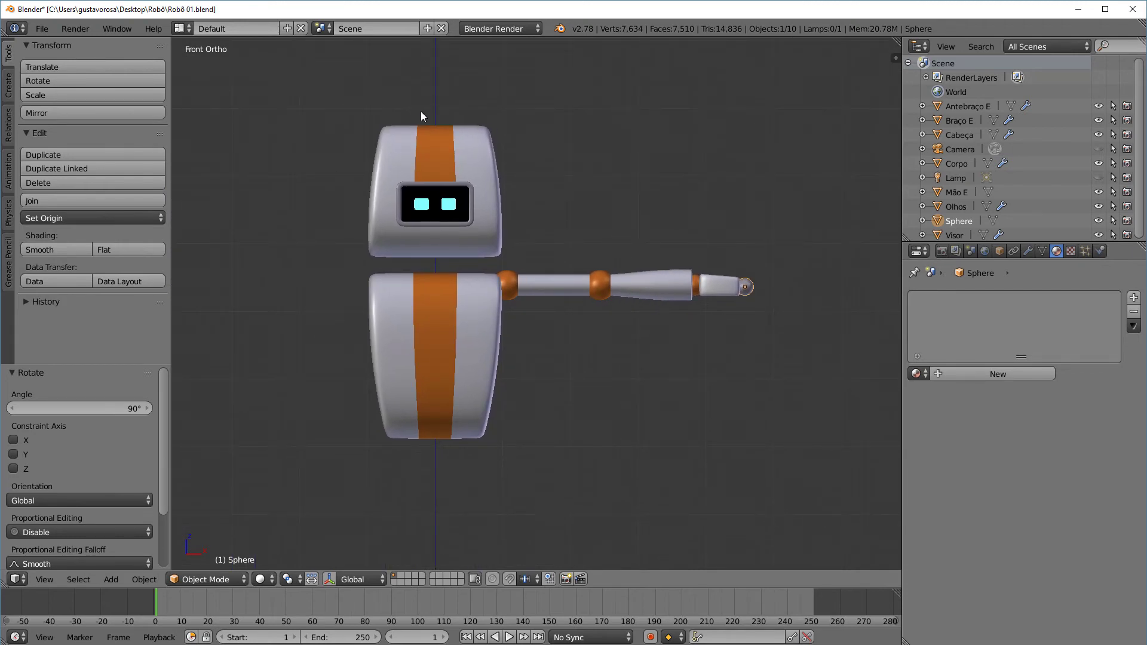
{"action": "middle_click_drag", "start_coordinate": [635, 156], "coordinate": [662, 214]}
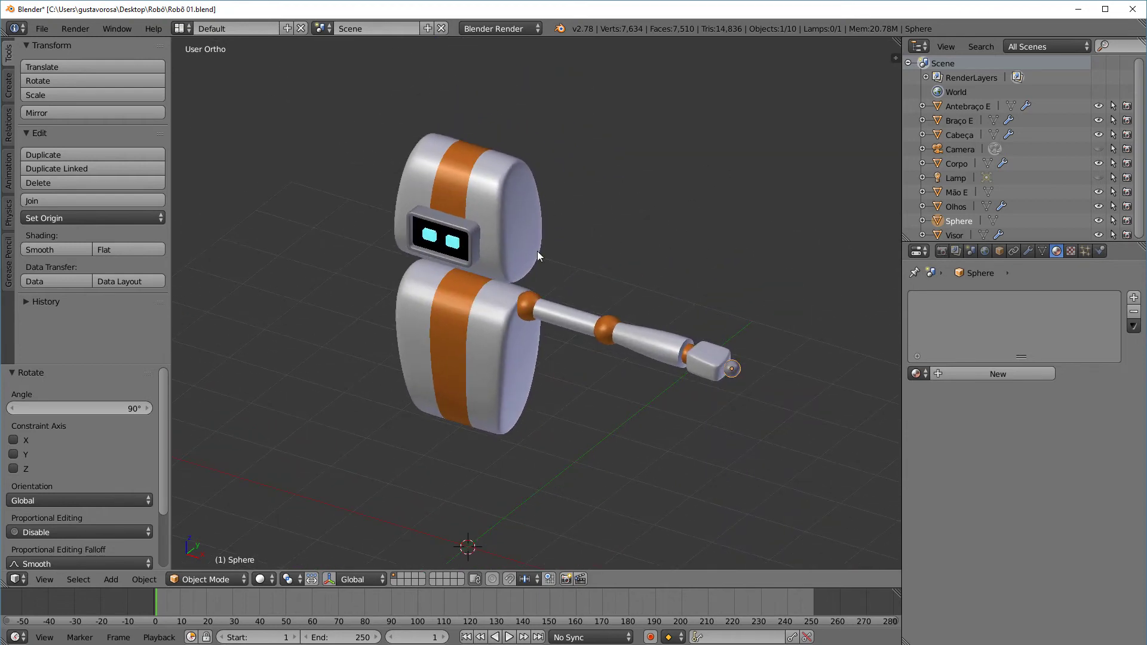
{"action": "middle_click_drag", "start_coordinate": [537, 251], "coordinate": [604, 284]}
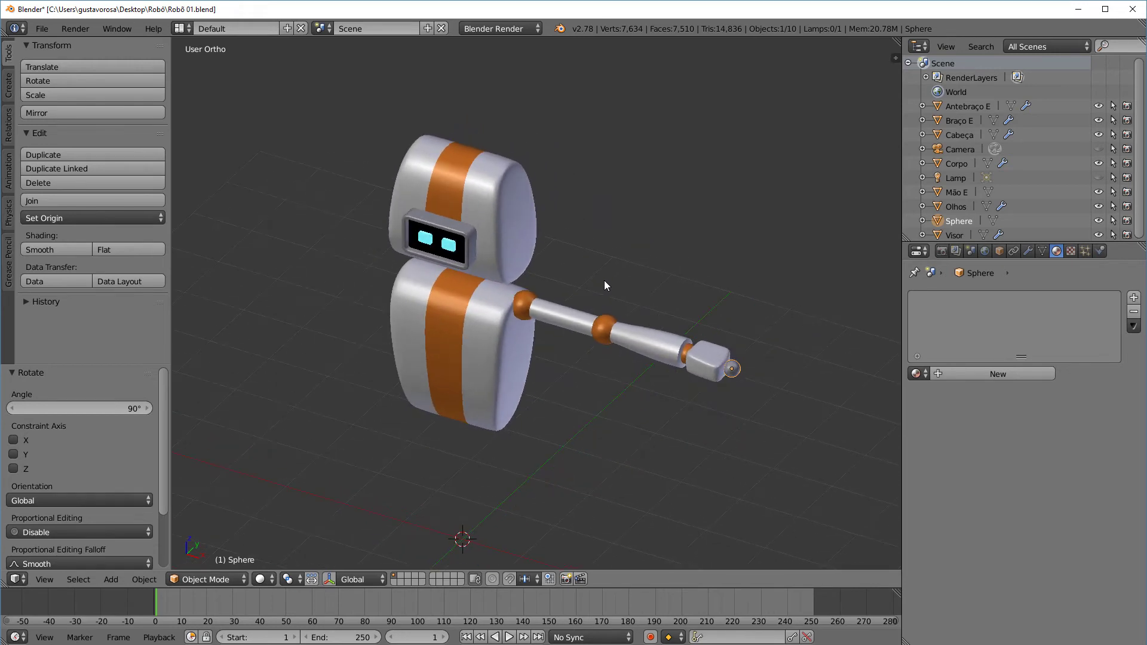
{"action": "key", "text": "KP_1"}
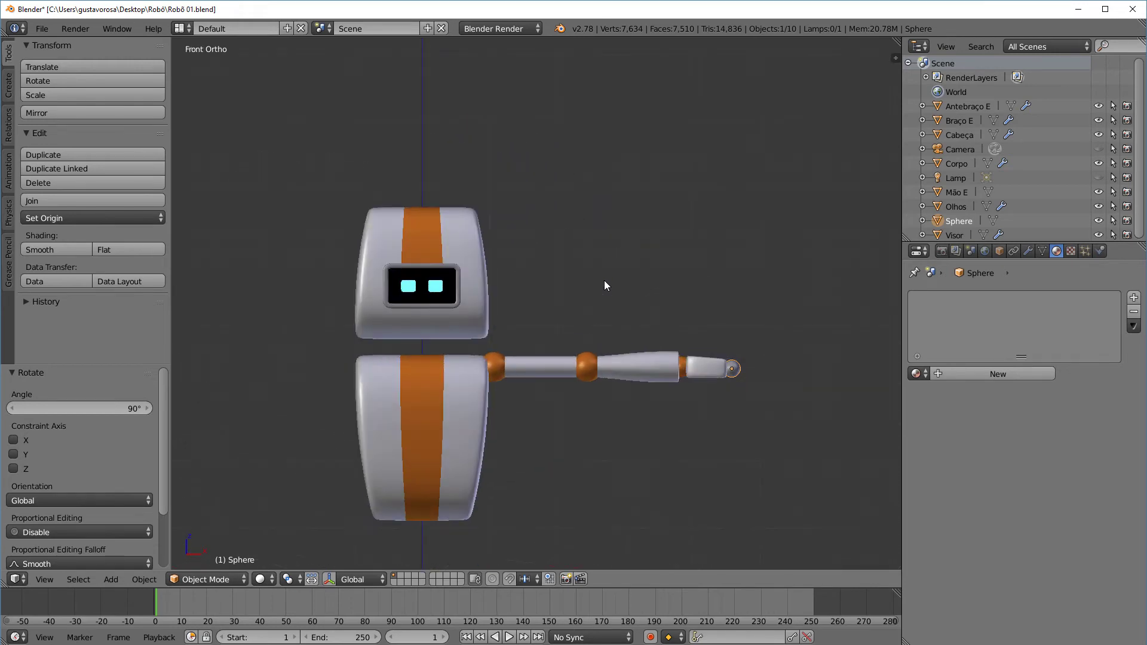
{"action": "scroll", "coordinate": [492, 217], "scroll_direction": "down", "scroll_amount": 2}
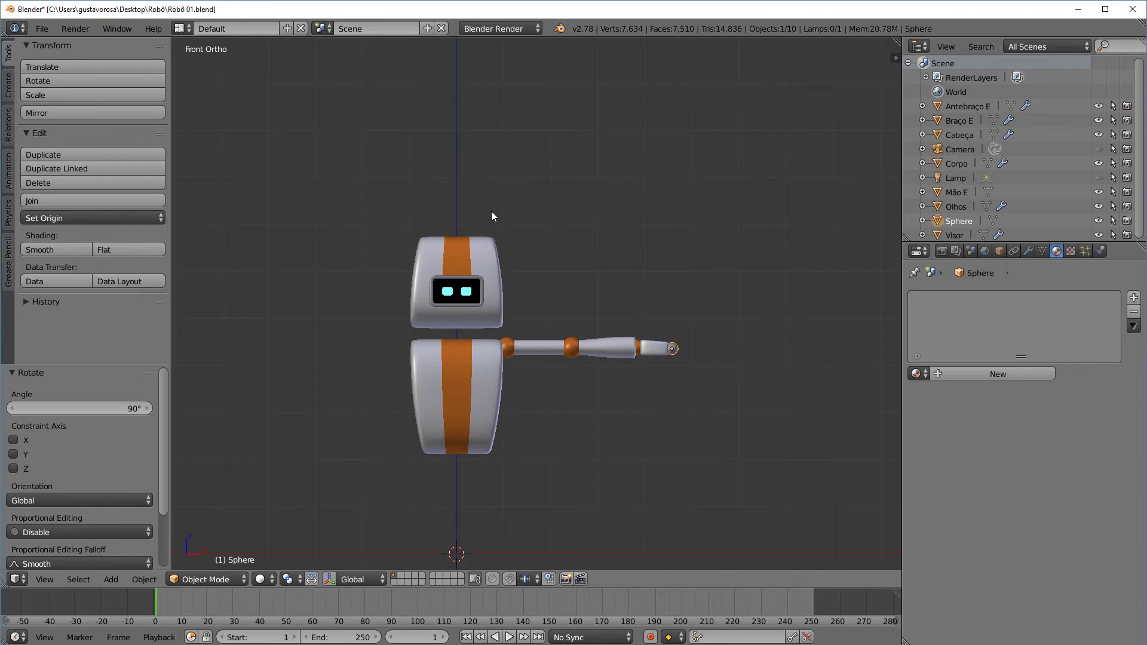
{"action": "key", "text": "KP_3"}
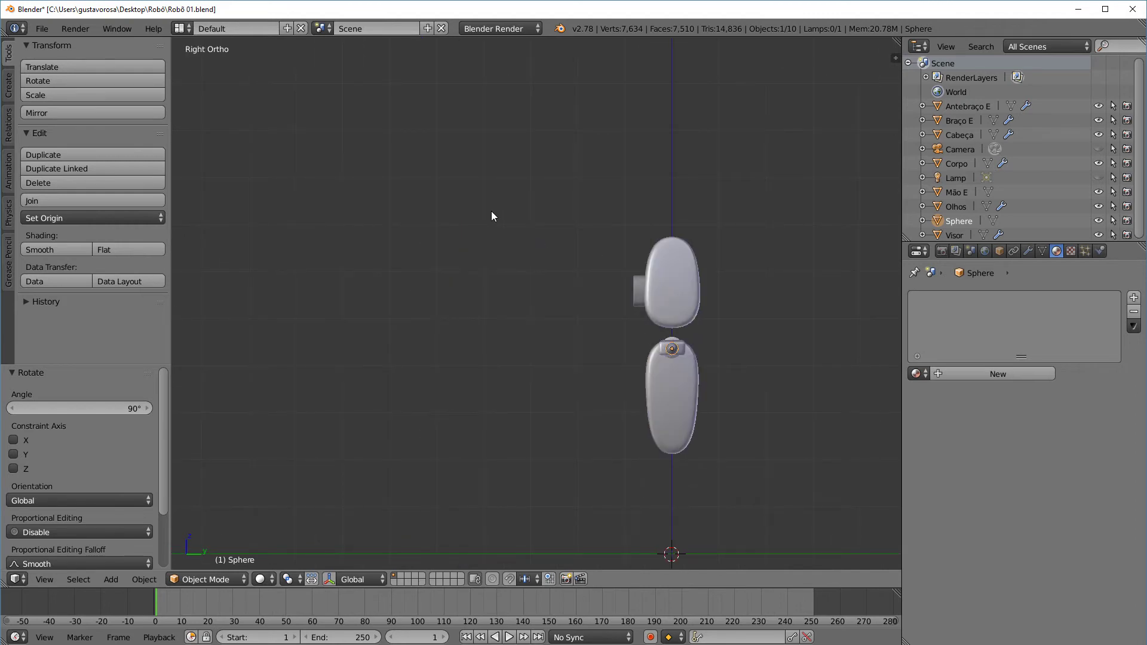
{"action": "key", "text": "KP_7"}
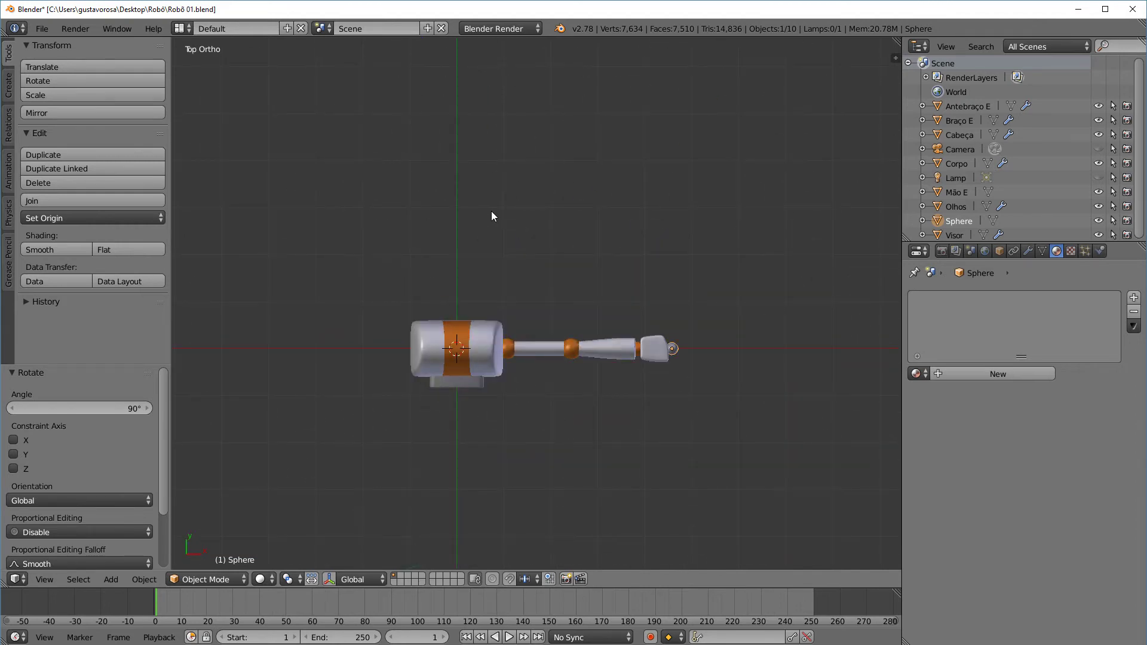
{"action": "key", "text": "KP_5"}
{"action": "key", "text": "KP_5"}
{"action": "key", "text": "KP_5"}
{"action": "key", "text": "KP_5"}
{"action": "key", "text": "KP_5"}
{"action": "key", "text": "KP_5"}
{"action": "key", "text": "KP_1"}
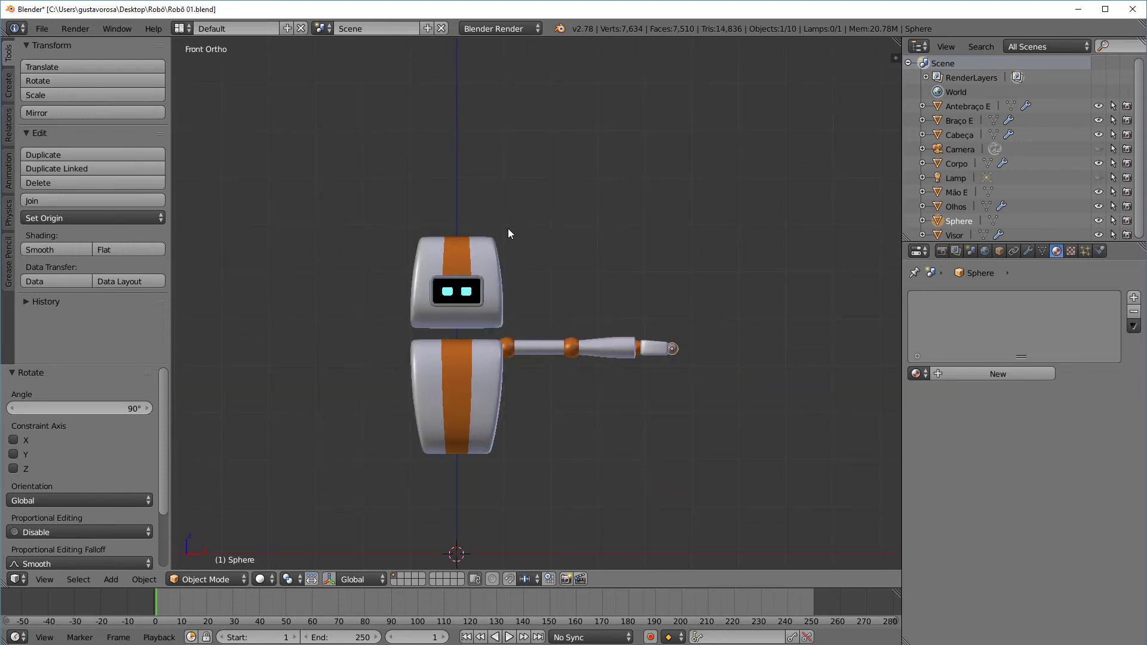
In top view, move the small sphere toward one side of the hand's outer end, about -0.027 along X and -0.152 along Y
{"action": "scroll", "coordinate": [686, 342], "scroll_direction": "up", "scroll_amount": 2}
{"action": "middle_click_drag", "start_coordinate": [789, 388], "coordinate": [656, 304], "text": "shift"}
{"action": "scroll", "coordinate": [650, 303], "scroll_direction": "up", "scroll_amount": 7}
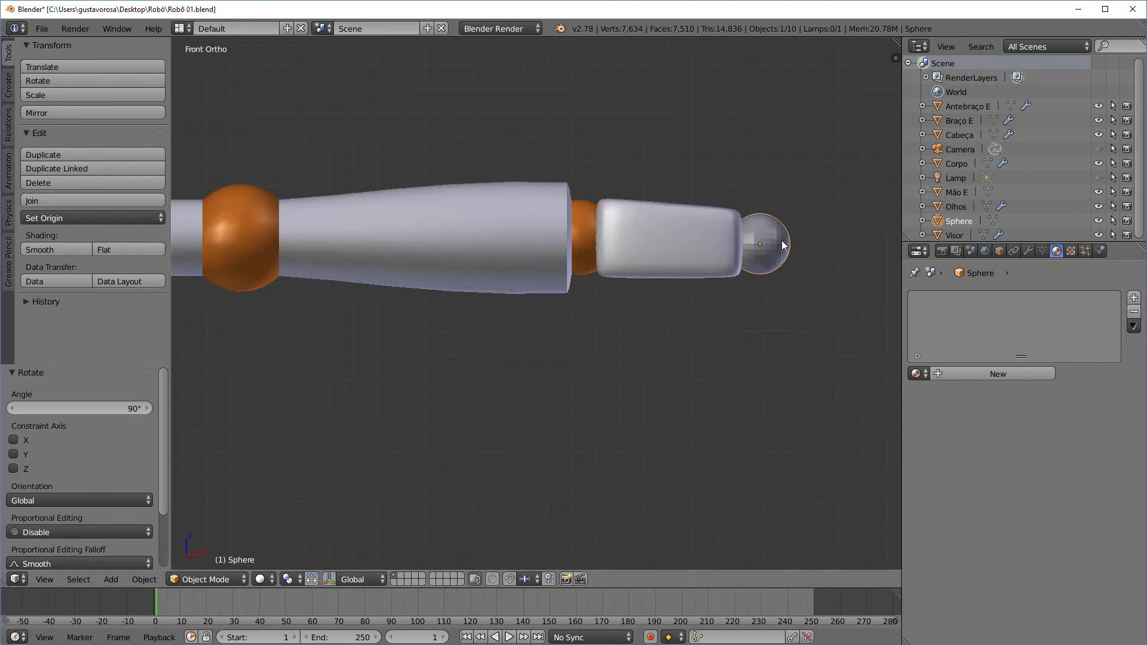
{"action": "middle_click_drag", "start_coordinate": [797, 264], "coordinate": [690, 303]}
{"action": "scroll", "coordinate": [579, 265], "scroll_direction": "up", "scroll_amount": 2}
{"action": "scroll", "coordinate": [689, 303], "scroll_direction": "up", "scroll_amount": 2}
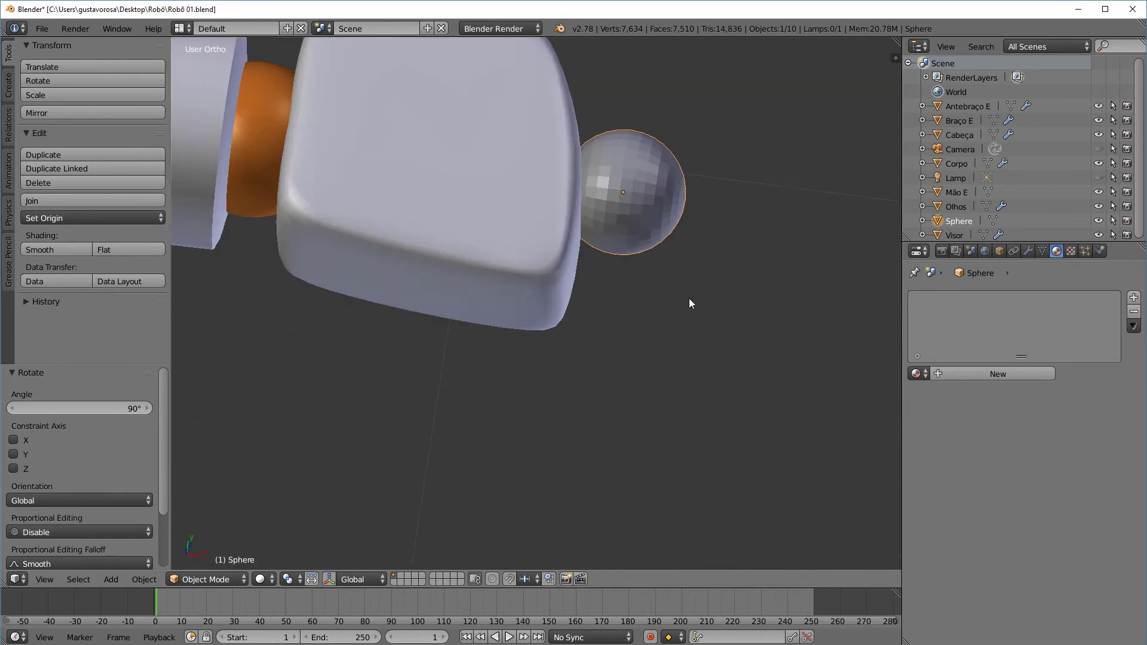
{"action": "key", "text": "KP_7"}
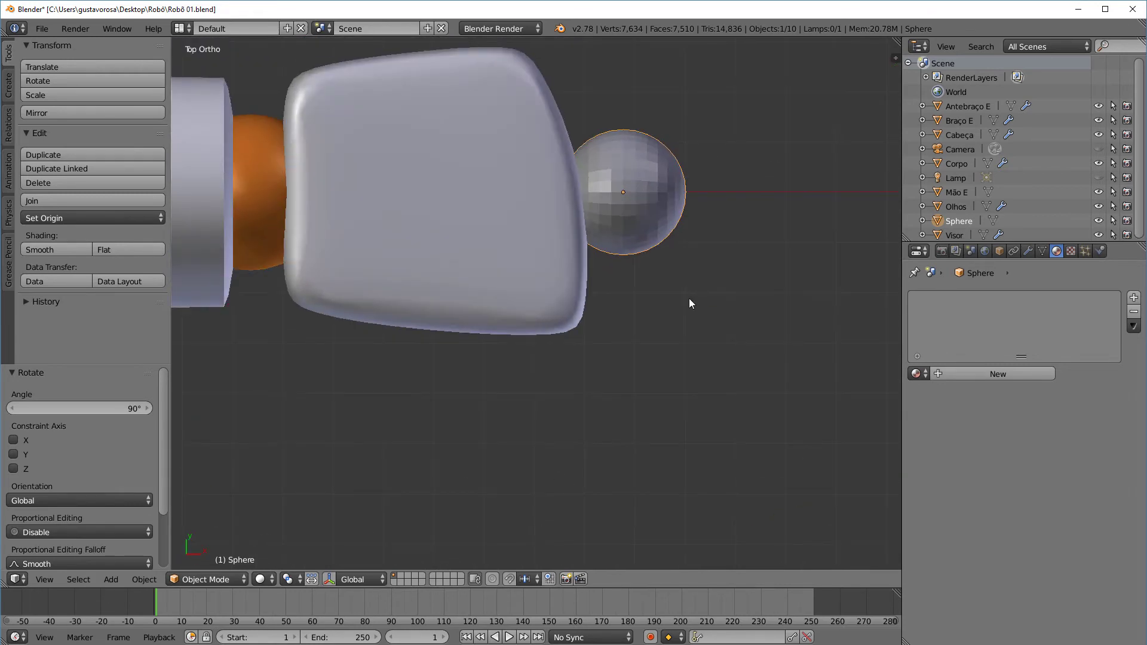
{"action": "key", "text": "r"}
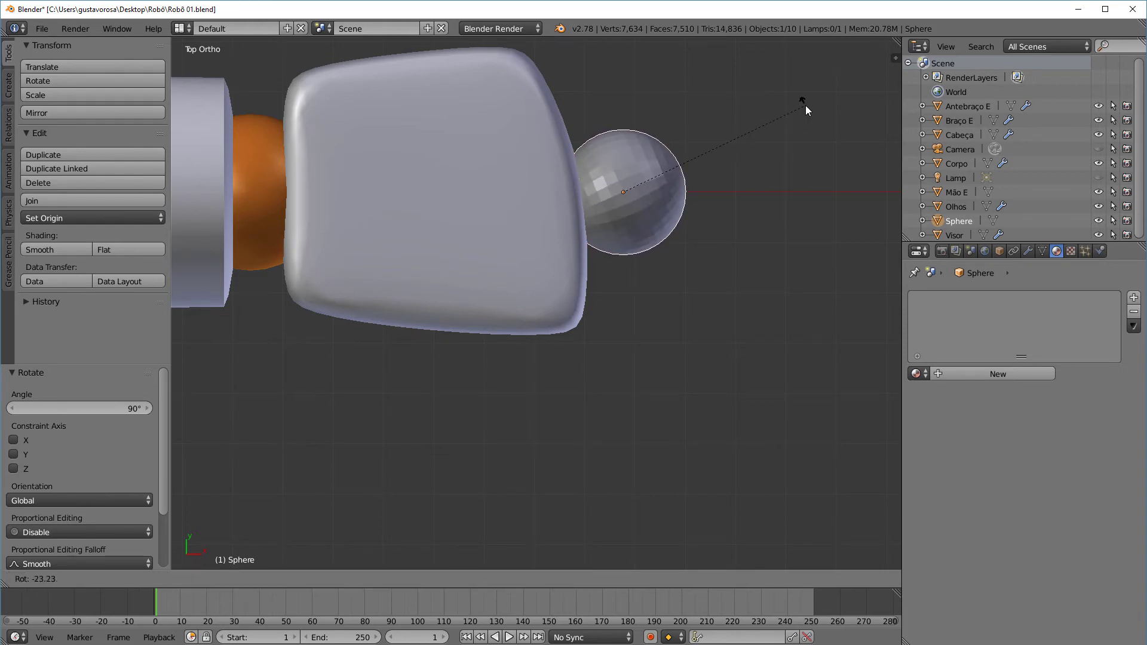
{"action": "key", "text": "Escape"}
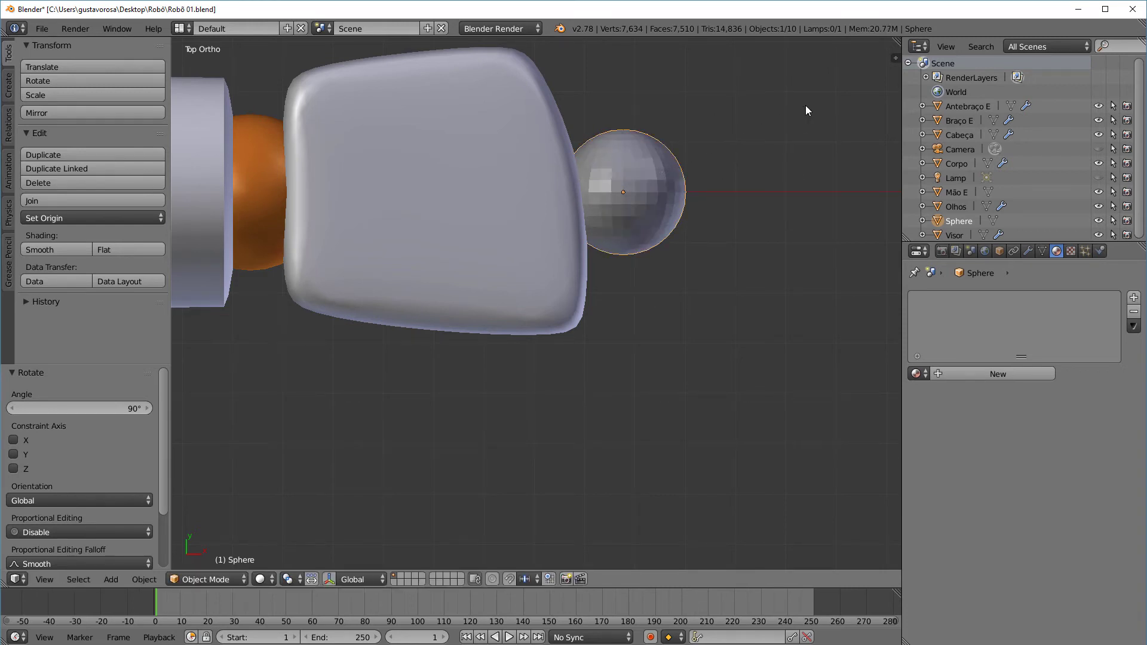
{"action": "key", "text": "g"}
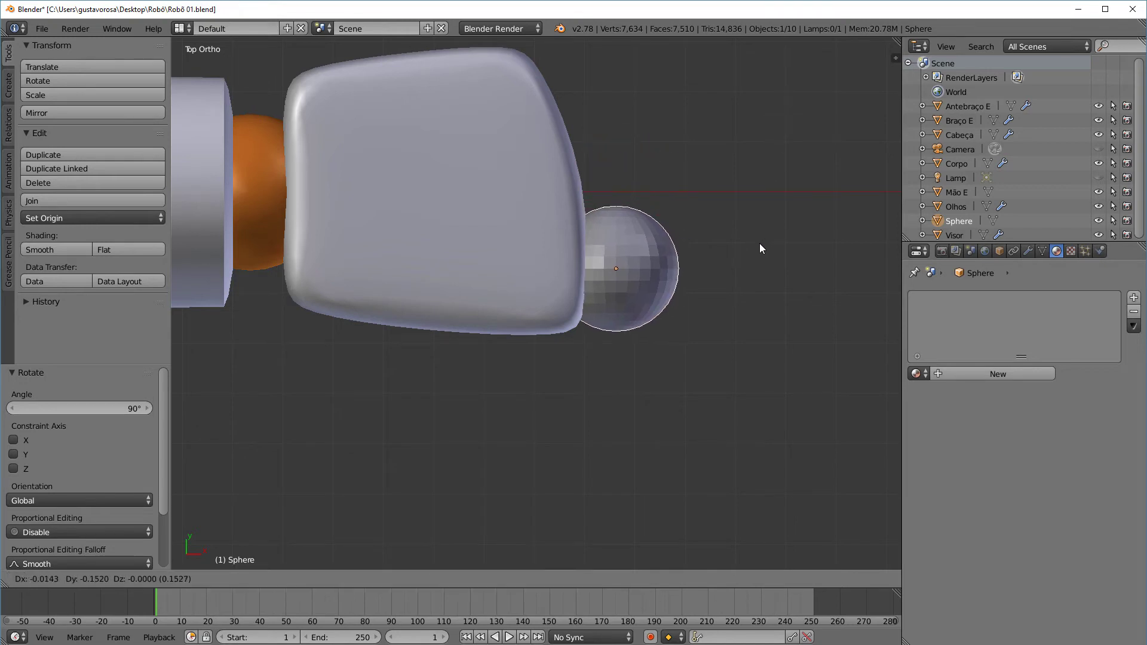
{"action": "left_click", "coordinate": [754, 242]}
In Edit Mode, clear the sphere's selection and select the four central faces on the side facing away from the hand
{"action": "left_click", "coordinate": [207, 579]}
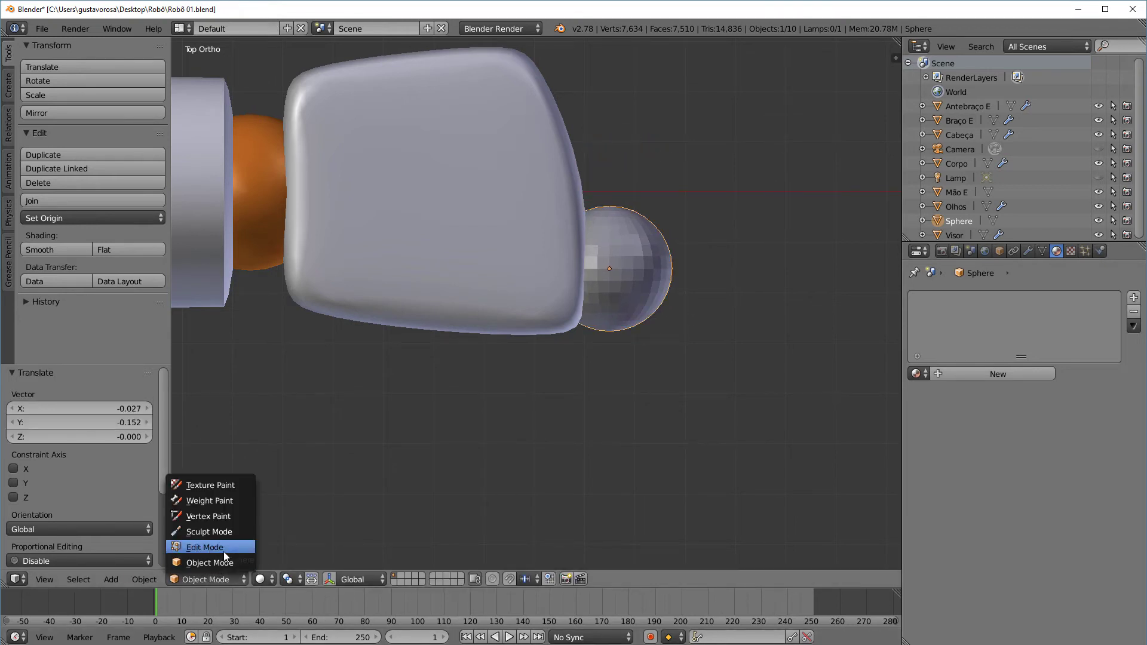
{"action": "left_click", "coordinate": [225, 547]}
{"action": "key", "text": "a"}
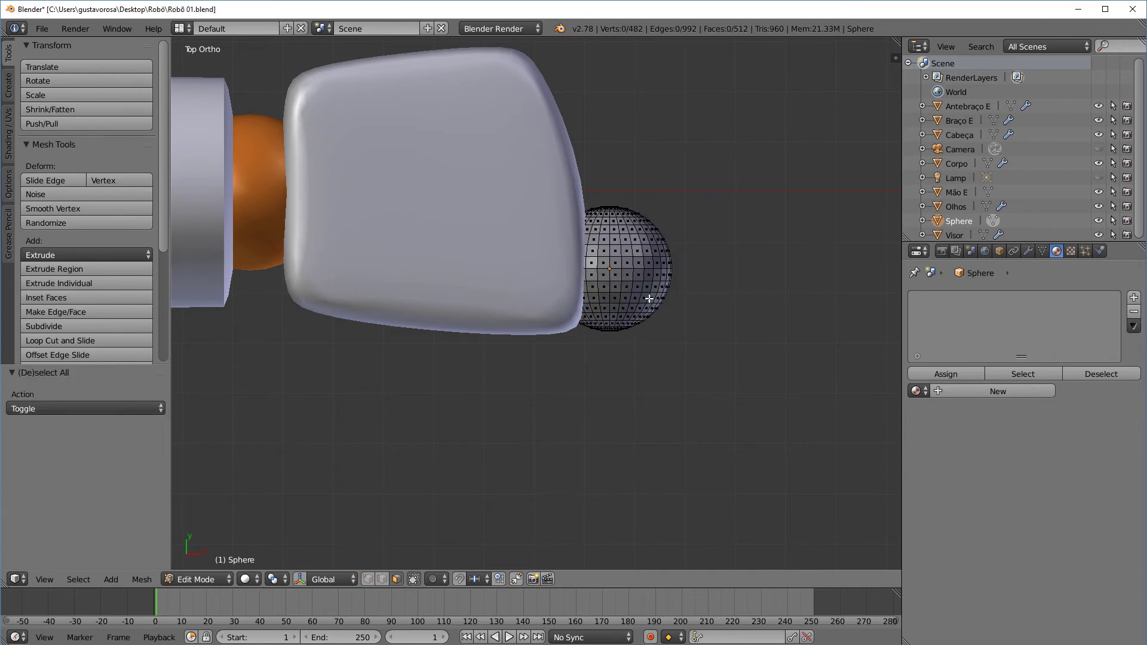
{"action": "middle_click_drag", "start_coordinate": [649, 299], "coordinate": [437, 489]}
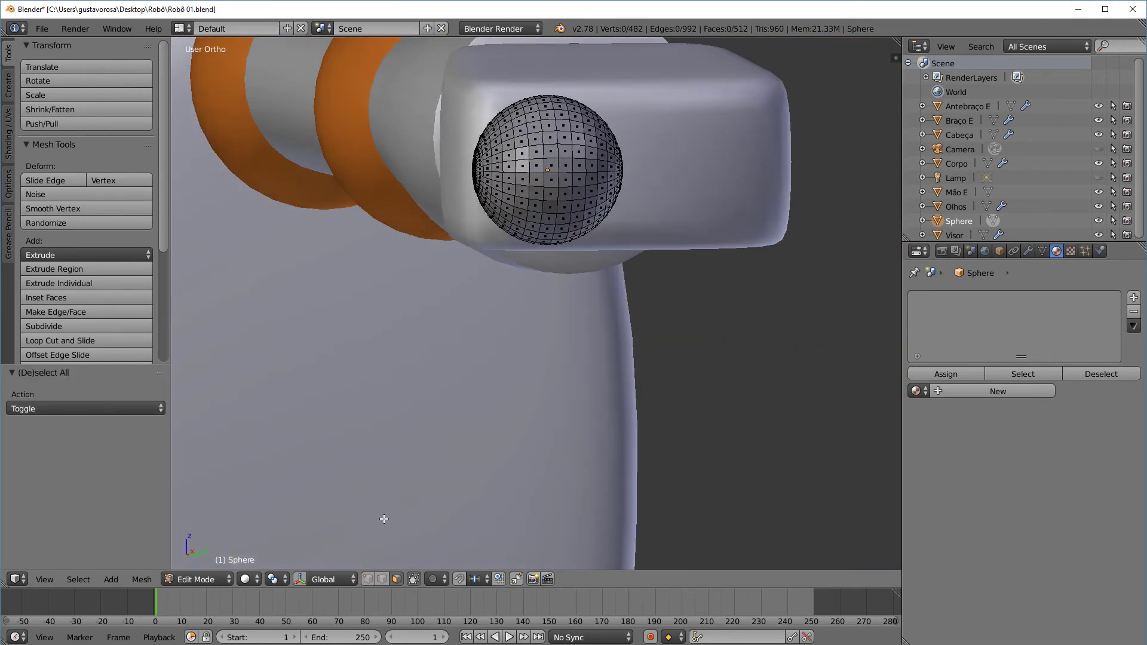
{"action": "right_click", "coordinate": [566, 180]}
{"action": "right_click", "coordinate": [551, 179], "text": "shift"}
{"action": "right_click", "coordinate": [550, 166], "text": "shift"}
{"action": "right_click", "coordinate": [566, 166], "text": "shift"}
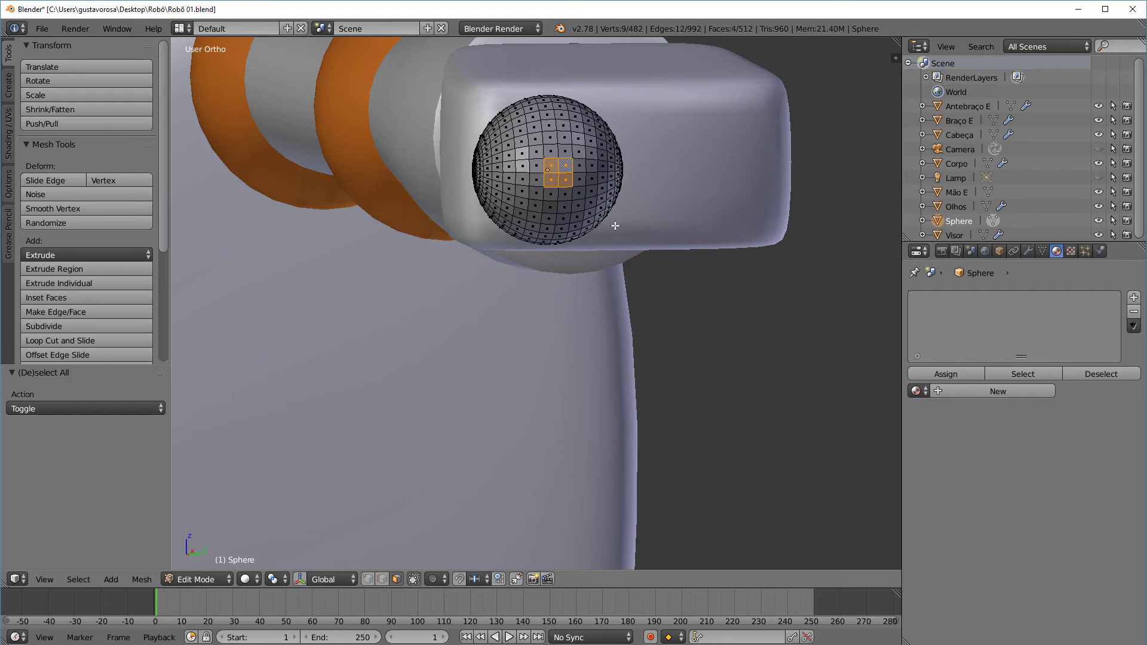
{"action": "mouse_move", "coordinate": [609, 223]}
{"action": "middle_mouse_down"}
{"action": "mouse_move", "coordinate": [669, 248]}
{"action": "mouse_move", "coordinate": [622, 230]}
{"action": "middle_mouse_up"}
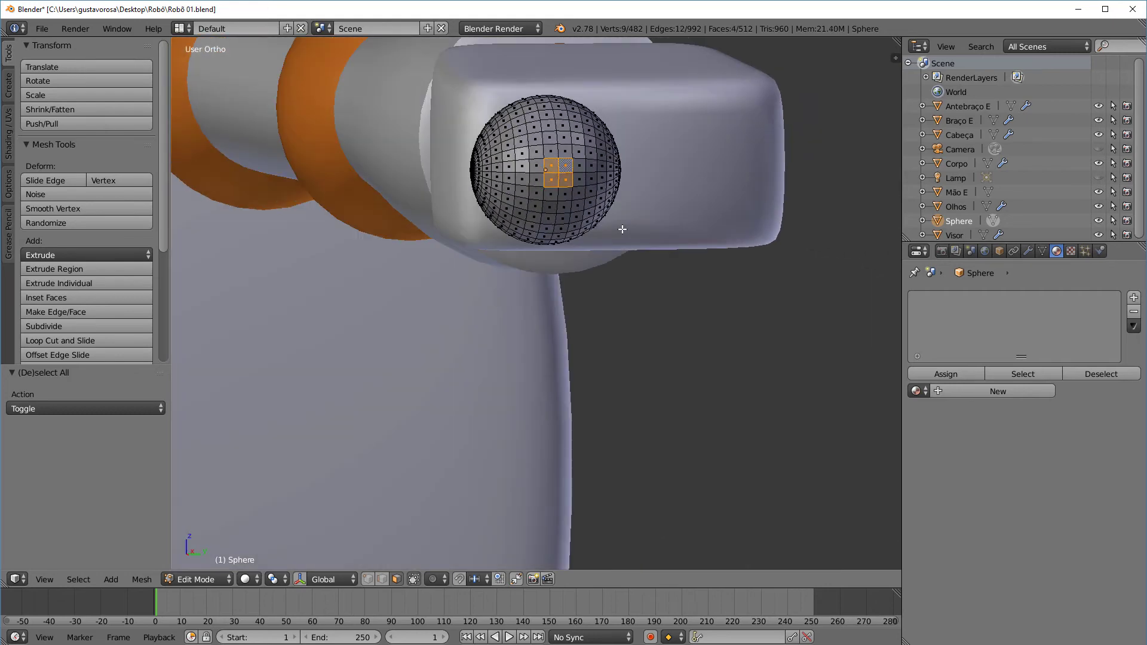
Grow the face selection three times, extrude it outward about 0.267 to form the finger, and return to Object Mode
{"action": "key", "text": "KP_3"}
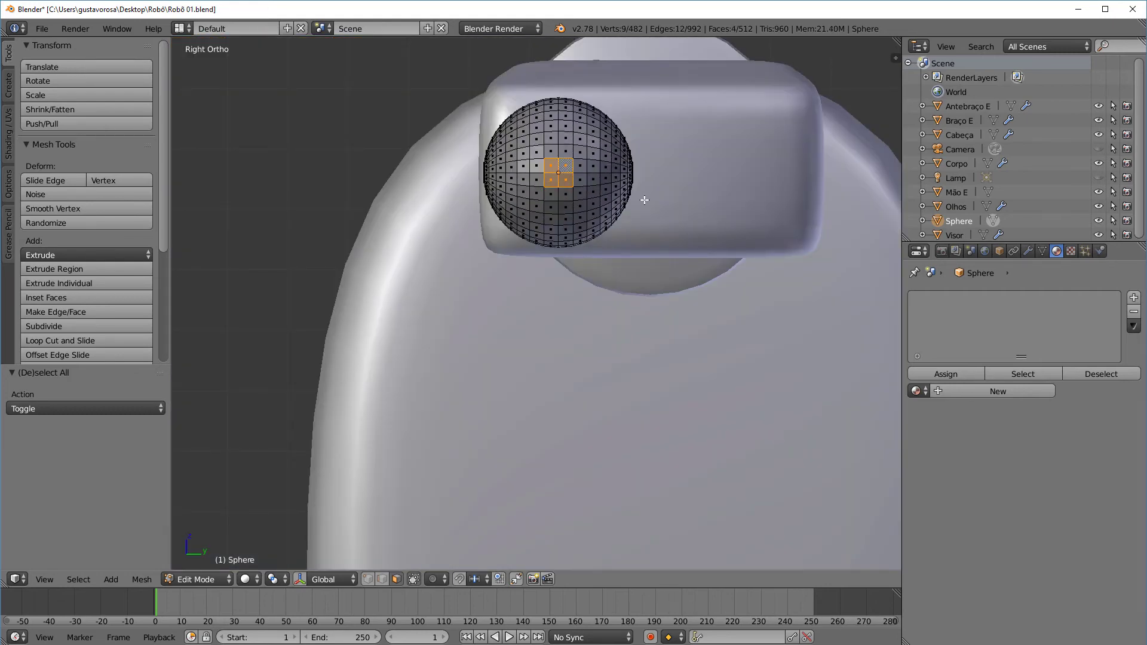
{"action": "key", "text": "ctrl+KP_Add"}
{"action": "key", "text": "ctrl+KP_Add"}
{"action": "key", "text": "ctrl+KP_Add"}
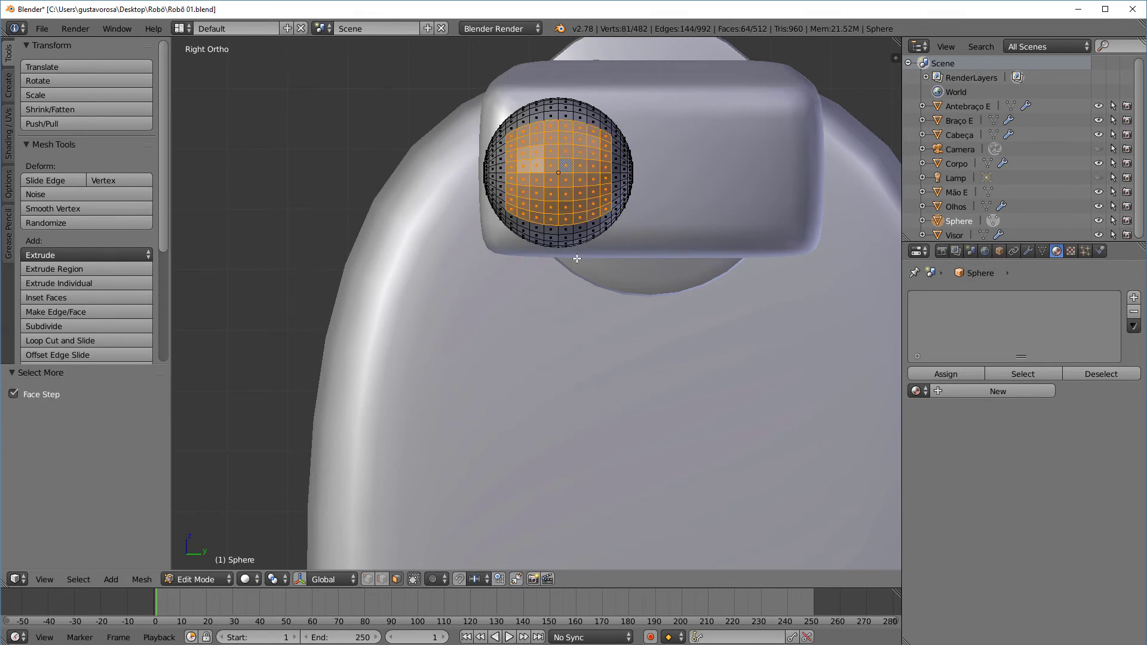
{"action": "middle_click_drag", "start_coordinate": [578, 258], "coordinate": [679, 297]}
{"action": "key", "text": "e"}
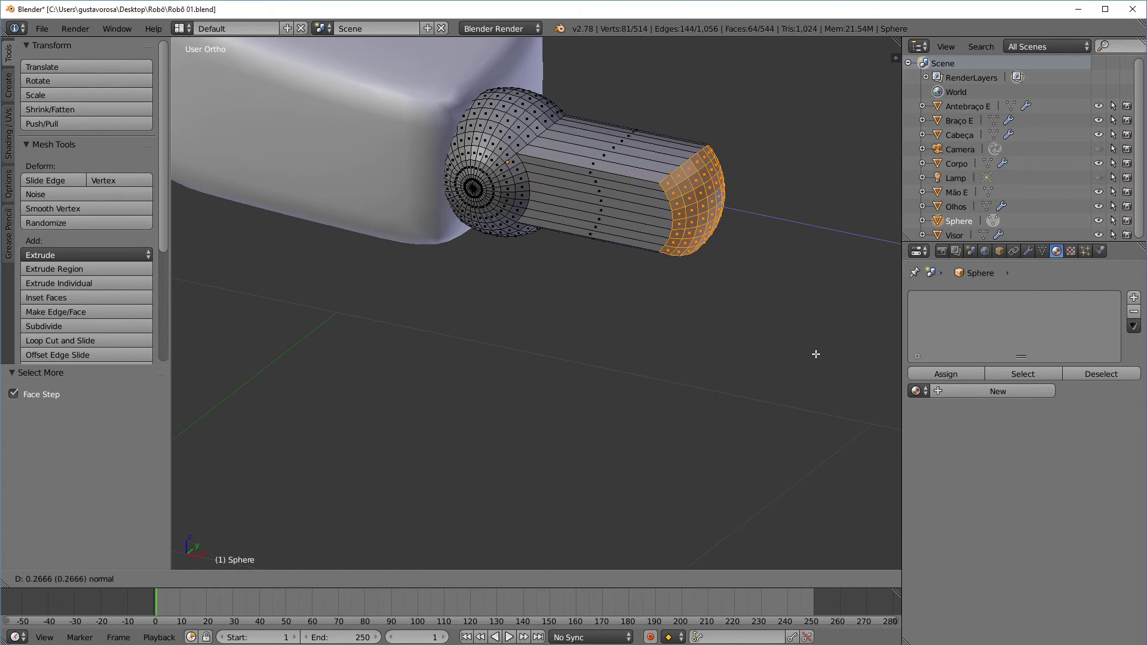
{"action": "left_click", "coordinate": [816, 354]}
{"action": "key", "text": "KP_1"}
{"action": "left_click", "coordinate": [190, 579]}
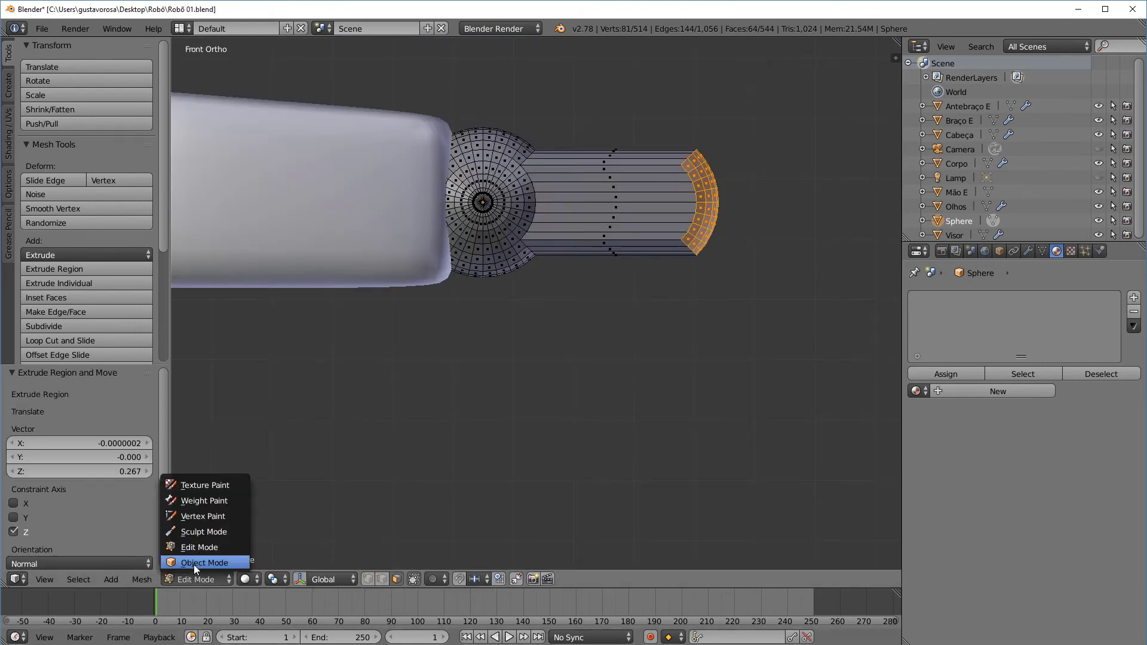
{"action": "left_click", "coordinate": [209, 579]}
{"action": "left_click", "coordinate": [205, 563]}
Assign the existing material Cor 1 to the finger
{"action": "middle_click_drag", "start_coordinate": [389, 466], "coordinate": [573, 477]}
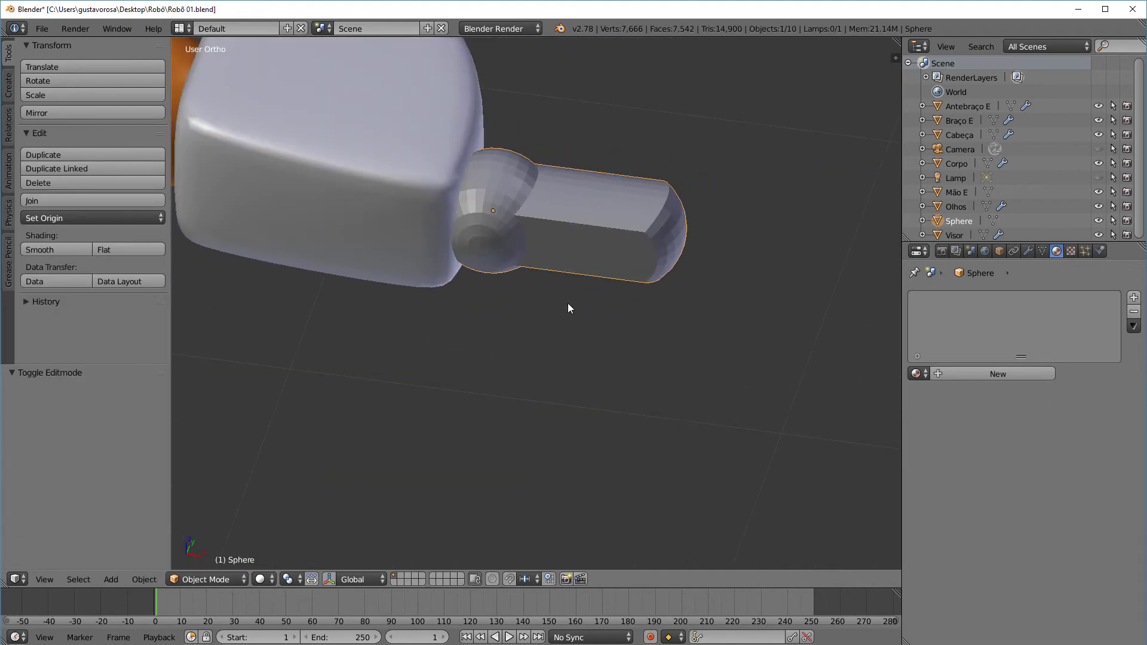
{"action": "middle_click_drag", "start_coordinate": [606, 305], "coordinate": [571, 308]}
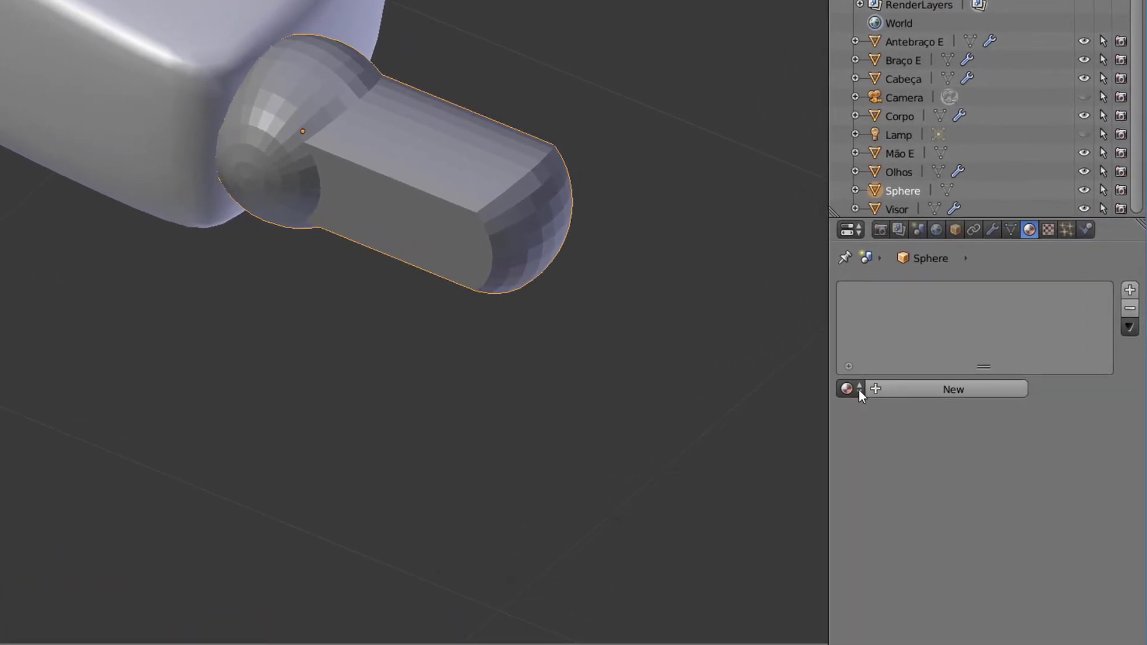
{"action": "left_click", "coordinate": [857, 387]}
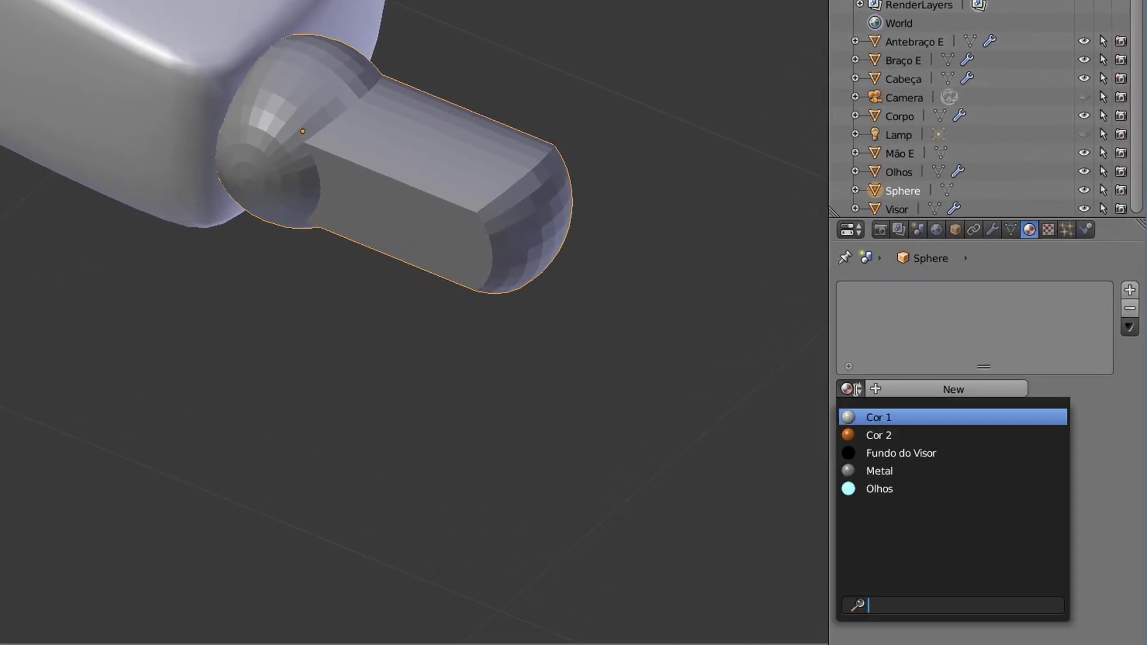
{"action": "left_click", "coordinate": [892, 422]}
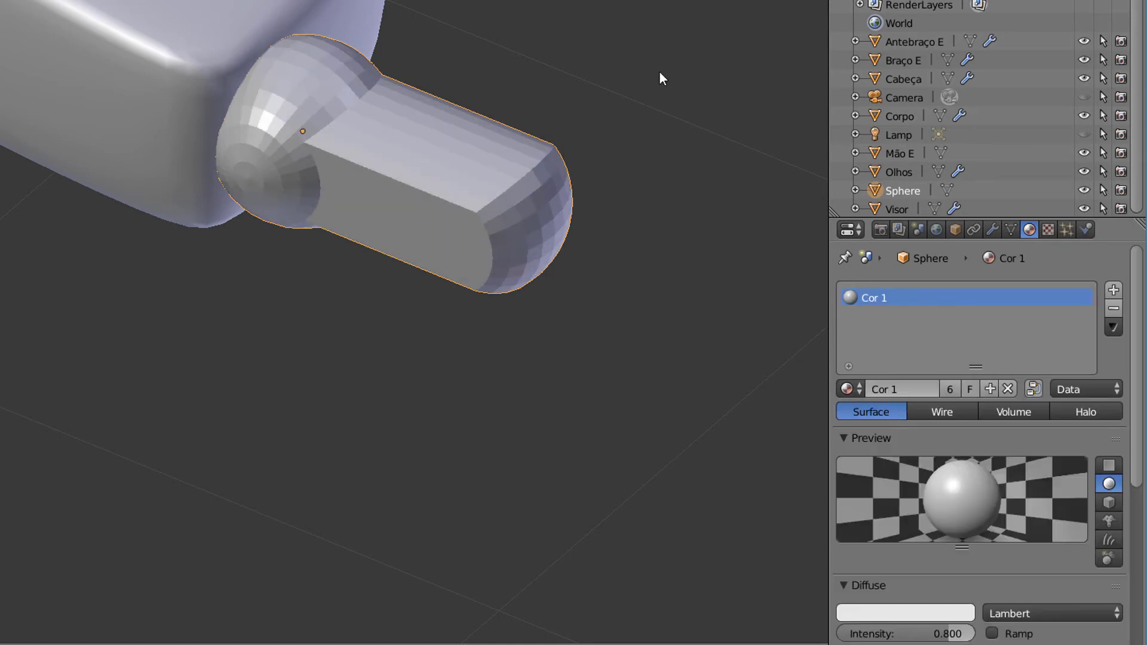
{"action": "middle_click_drag", "start_coordinate": [342, 141], "coordinate": [366, 99]}
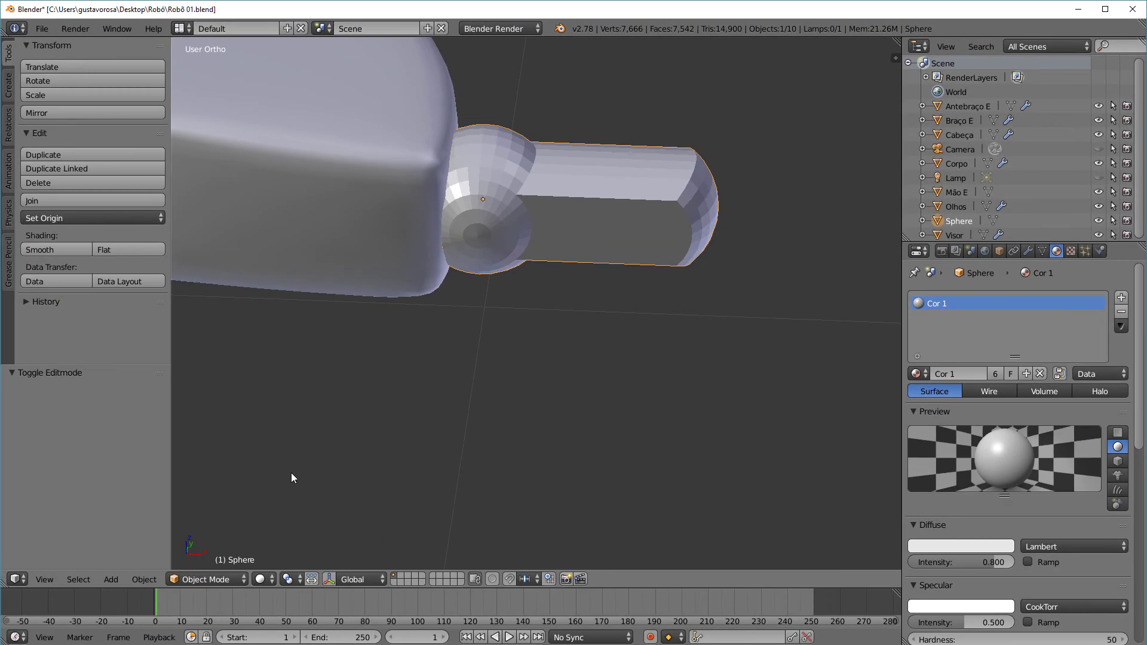
In Edit Mode, allow selecting through the mesh and select only the faces of the ball at the finger's base
{"action": "middle_click_drag", "start_coordinate": [291, 472], "coordinate": [260, 478]}
{"action": "left_click", "coordinate": [232, 581]}
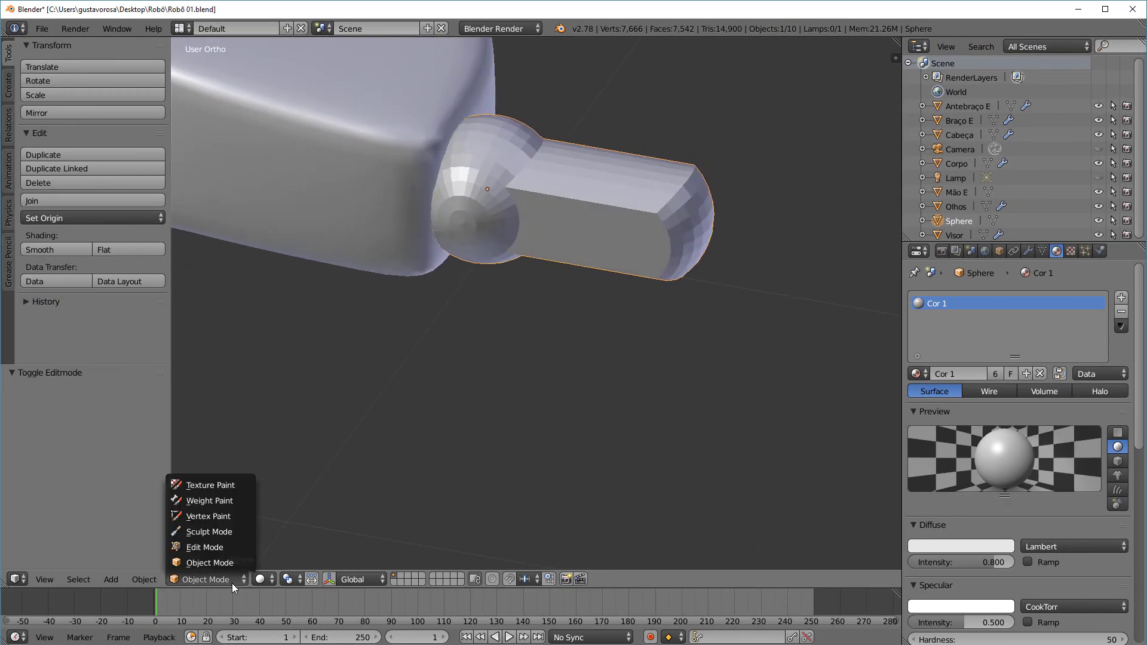
{"action": "left_click", "coordinate": [235, 546]}
{"action": "middle_click_drag", "start_coordinate": [438, 390], "coordinate": [454, 443]}
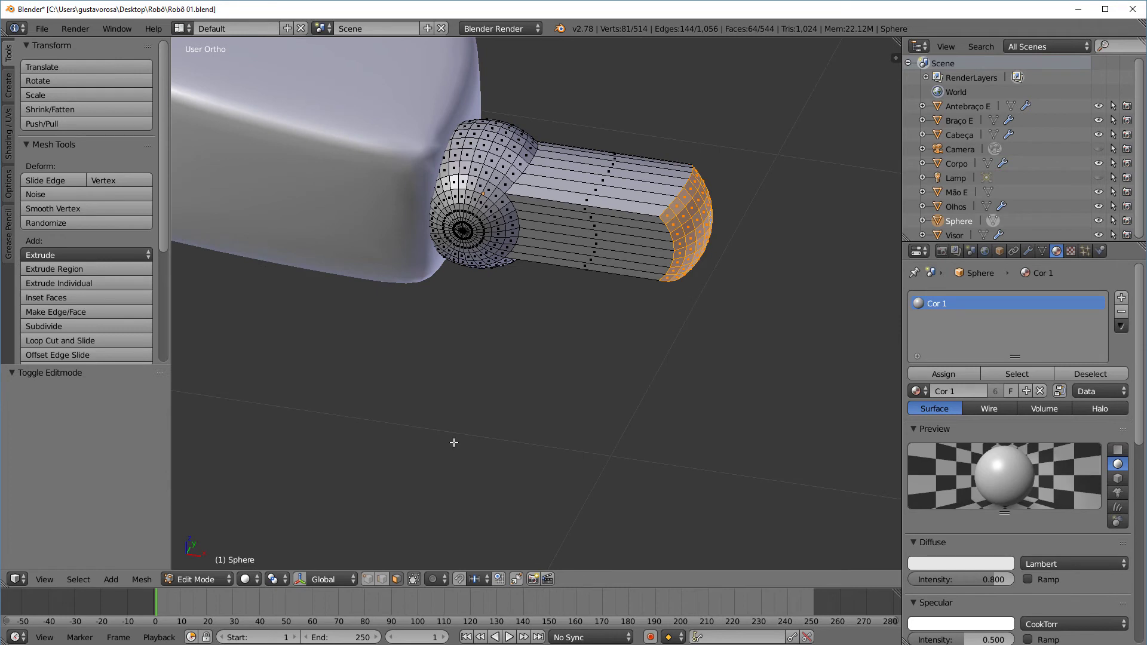
{"action": "left_click", "coordinate": [414, 579]}
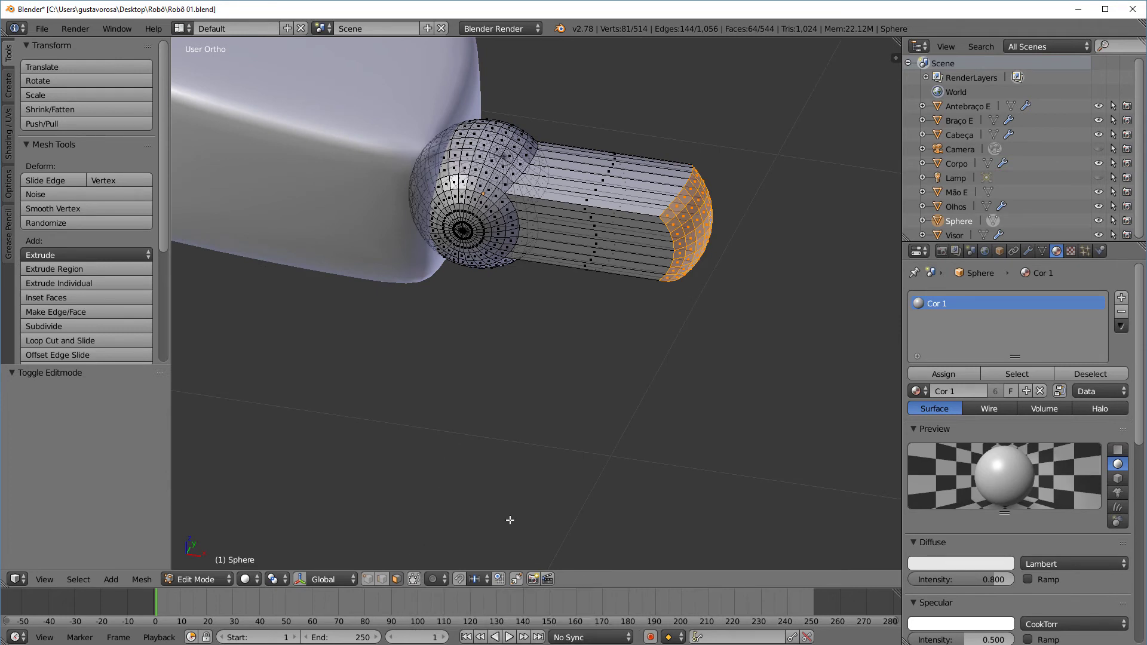
{"action": "key", "text": "a"}
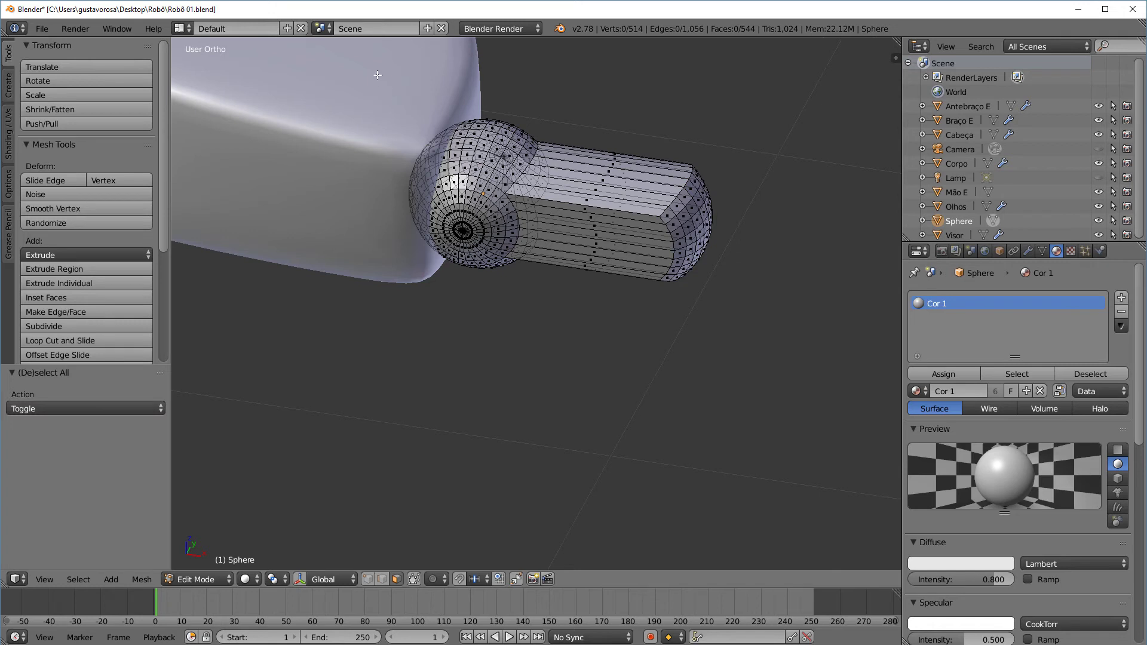
{"action": "key", "text": "b"}
{"action": "mouse_move", "coordinate": [374, 69]}
{"action": "left_mouse_down"}
{"action": "mouse_move", "coordinate": [518, 291]}
{"action": "mouse_move", "coordinate": [557, 313]}
{"action": "left_mouse_up"}
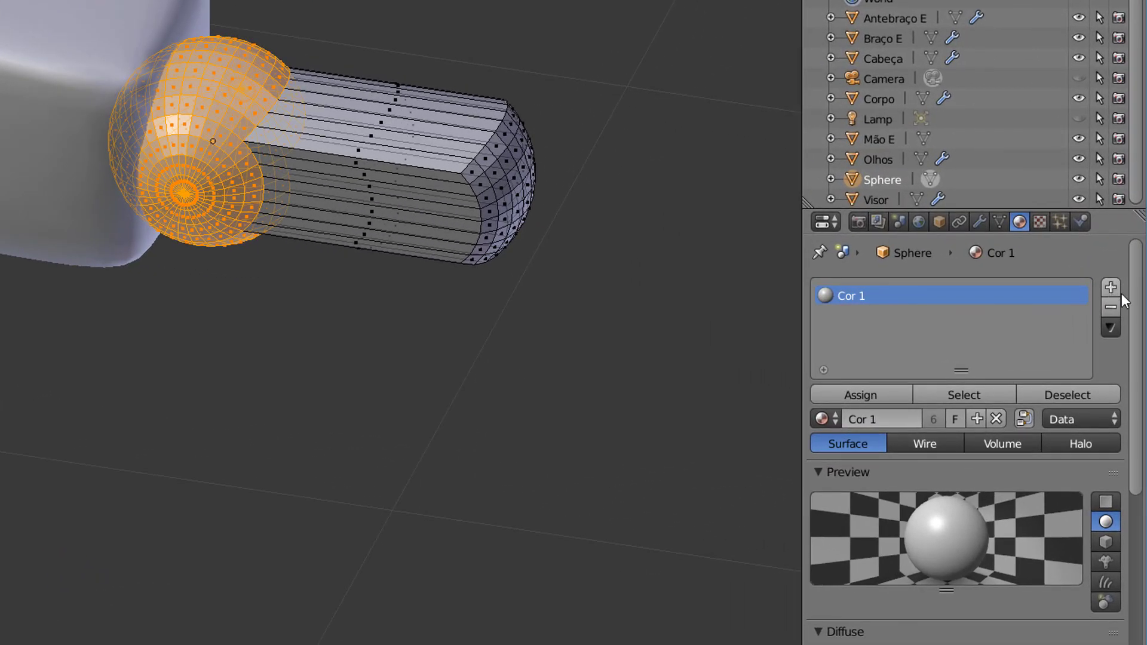
Add a second material slot with Cor 2, assign it to the selected ball faces and return to Object Mode
{"action": "left_click", "coordinate": [1117, 288]}
{"action": "left_click", "coordinate": [838, 423]}
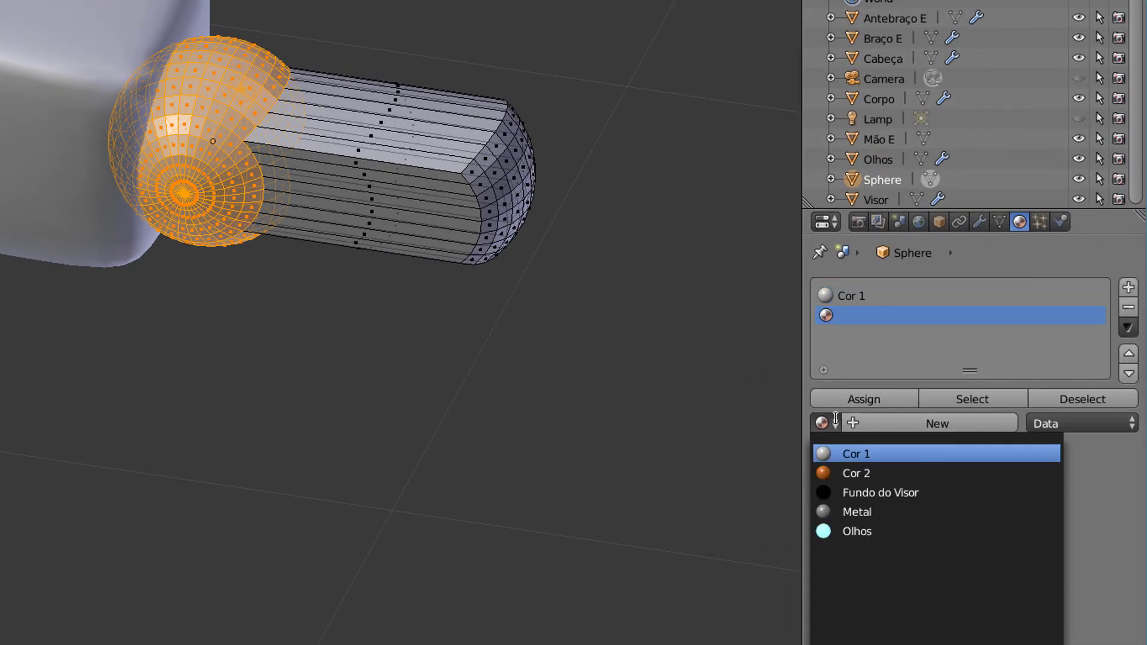
{"action": "left_click", "coordinate": [864, 476]}
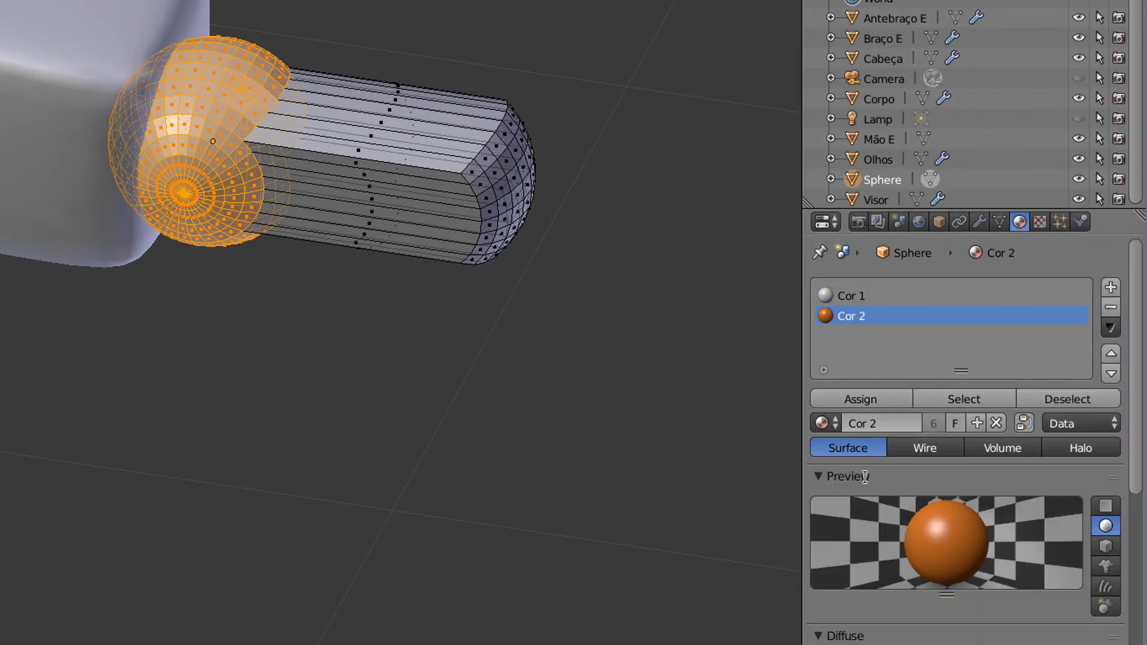
{"action": "left_click", "coordinate": [876, 397]}
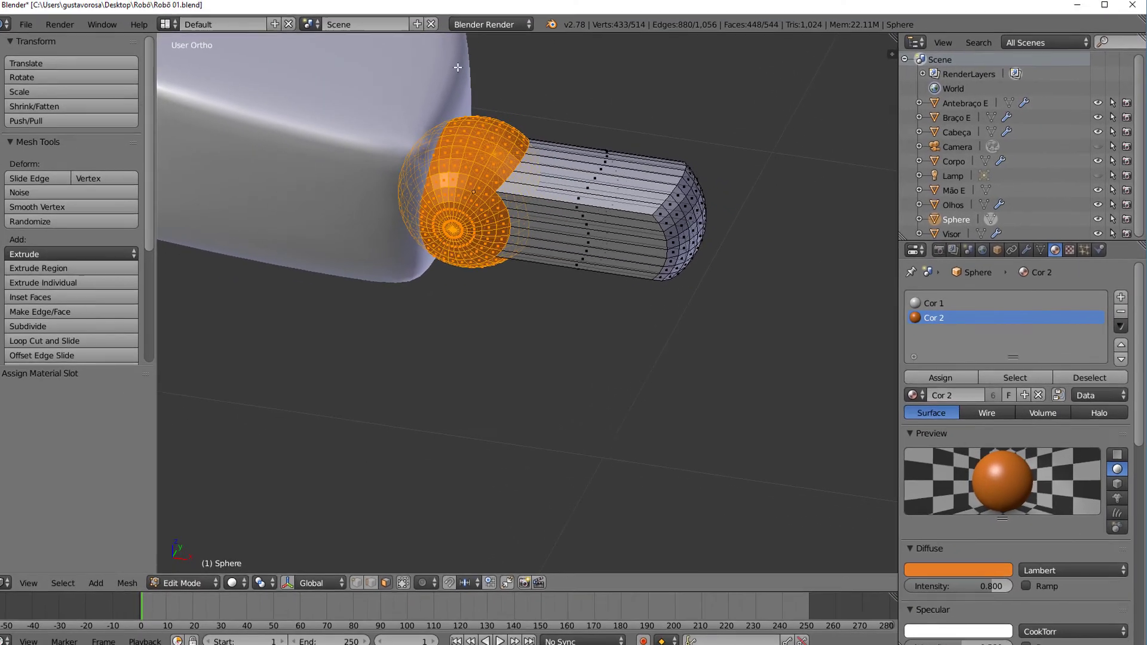
{"action": "left_click", "coordinate": [193, 584]}
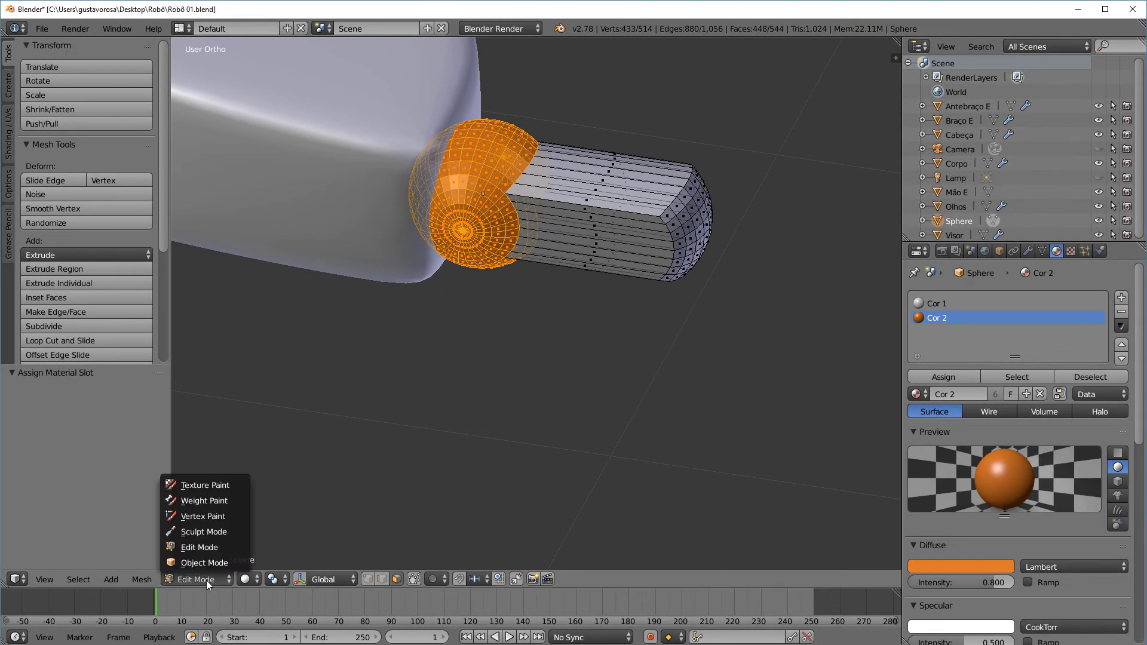
{"action": "left_click", "coordinate": [209, 563]}
{"action": "mouse_move", "coordinate": [486, 370]}
{"action": "middle_mouse_down"}
{"action": "mouse_move", "coordinate": [486, 389]}
{"action": "mouse_move", "coordinate": [529, 321]}
{"action": "mouse_move", "coordinate": [421, 364]}
{"action": "mouse_move", "coordinate": [488, 374]}
{"action": "middle_mouse_up"}
{"action": "scroll", "coordinate": [538, 367], "scroll_direction": "down", "scroll_amount": 6}
{"action": "middle_click_drag", "start_coordinate": [609, 358], "coordinate": [610, 399]}
{"action": "scroll", "coordinate": [544, 339], "scroll_direction": "up", "scroll_amount": 6}
{"action": "middle_click_drag", "start_coordinate": [572, 346], "coordinate": [641, 282]}
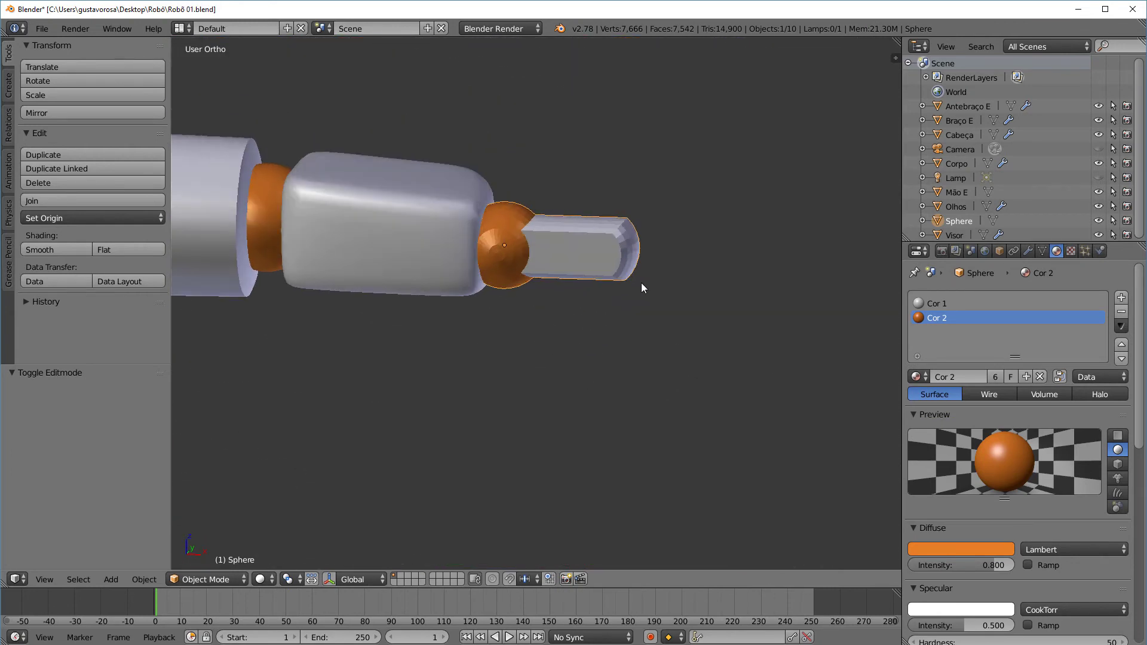
Enter Edit Mode on the finger in front view
{"action": "key", "text": "KP_1"}
{"action": "left_click", "coordinate": [220, 580]}
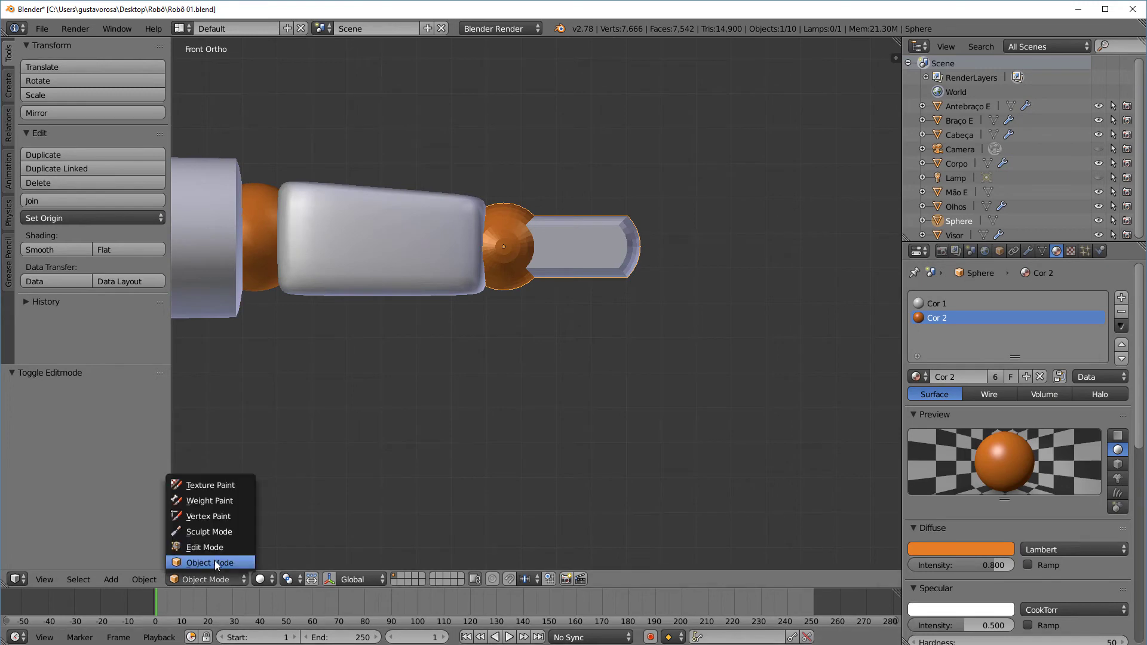
{"action": "left_click", "coordinate": [217, 548]}
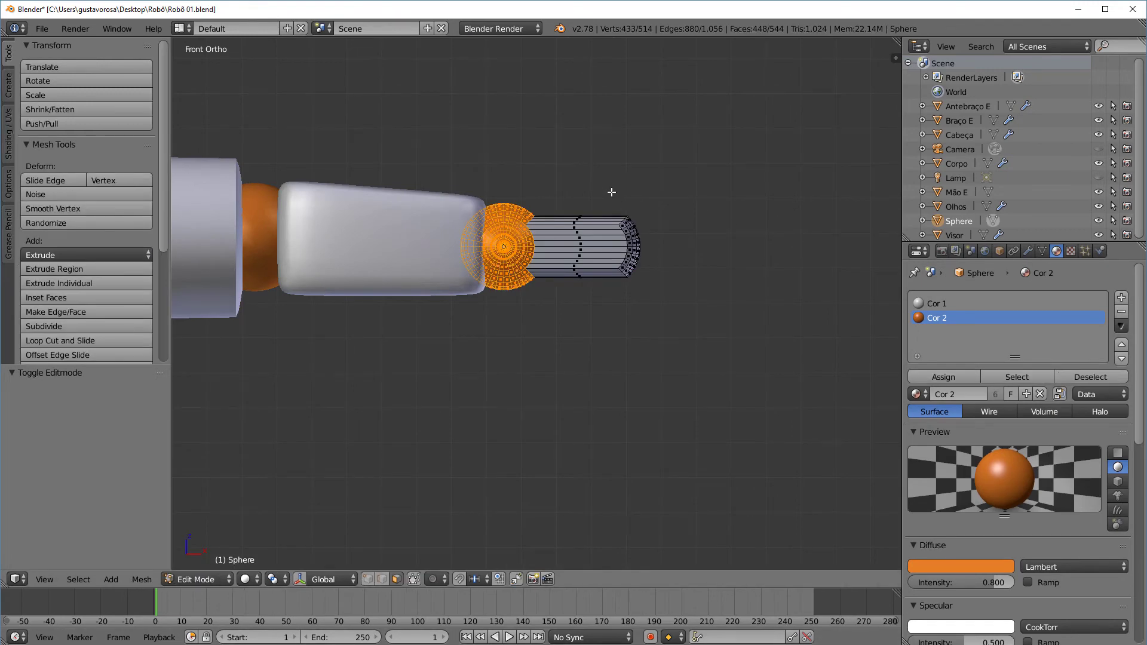
{"action": "key", "text": "a"}
{"action": "middle_click_drag", "start_coordinate": [673, 348], "coordinate": [637, 349]}
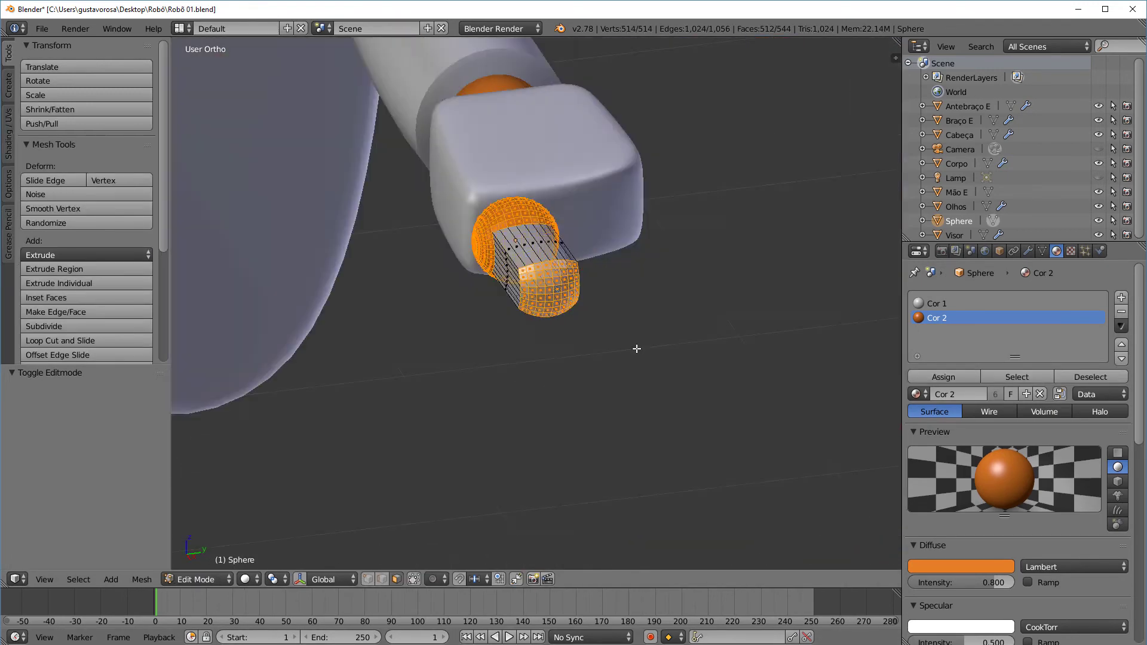
{"action": "key", "text": "KP_1"}
{"action": "scroll", "coordinate": [679, 305], "scroll_direction": "up", "scroll_amount": 1}
{"action": "key", "text": "s"}
{"action": "key", "text": "x"}
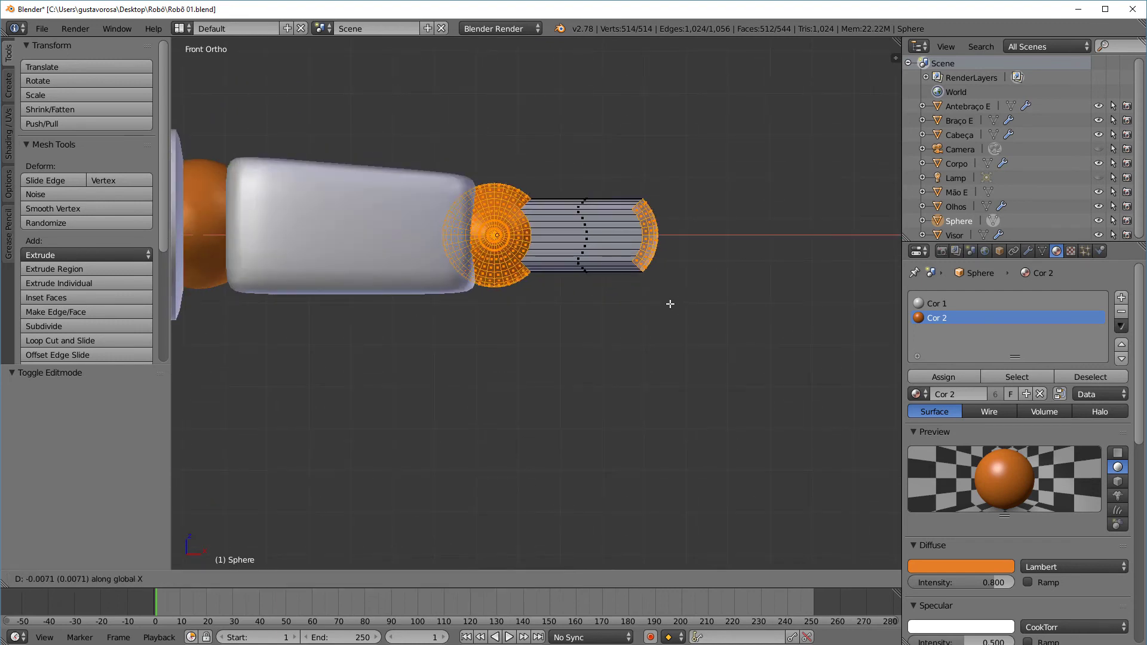
{"action": "key", "text": "Escape"}
Select only the rounded fingertip faces and move them along X toward the hand to shorten the finger
{"action": "key", "text": "a"}
{"action": "key", "text": "b"}
{"action": "left_click_drag", "start_coordinate": [683, 169], "coordinate": [640, 320]}
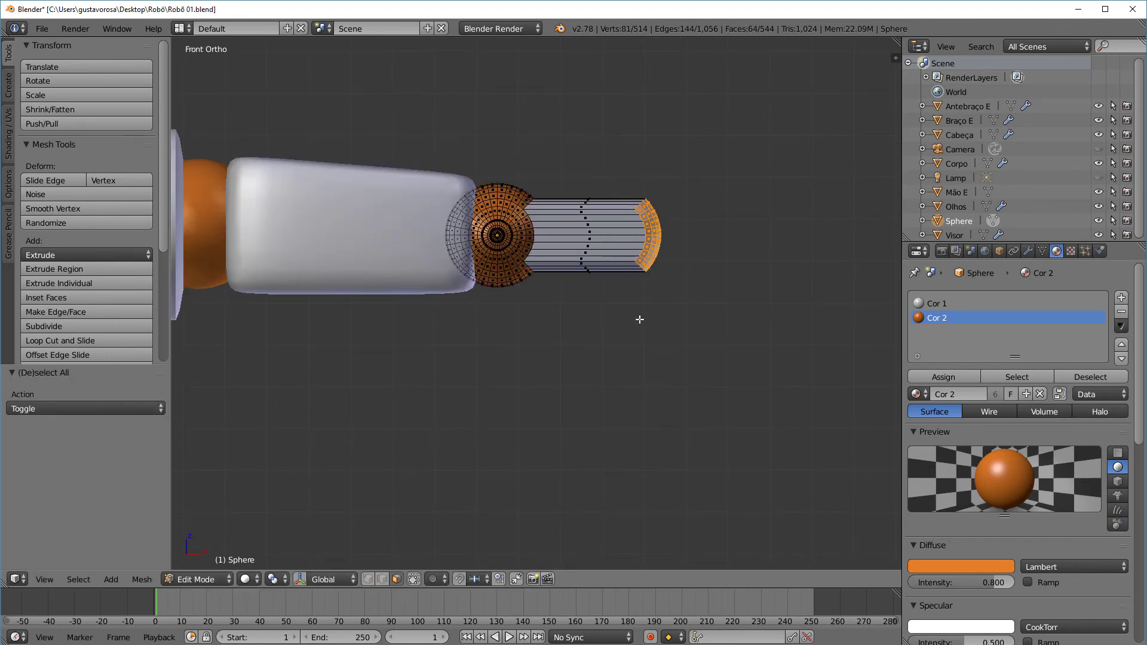
{"action": "key", "text": "g"}
{"action": "key", "text": "x"}
{"action": "left_click", "coordinate": [692, 289]}
{"action": "key", "text": "a"}
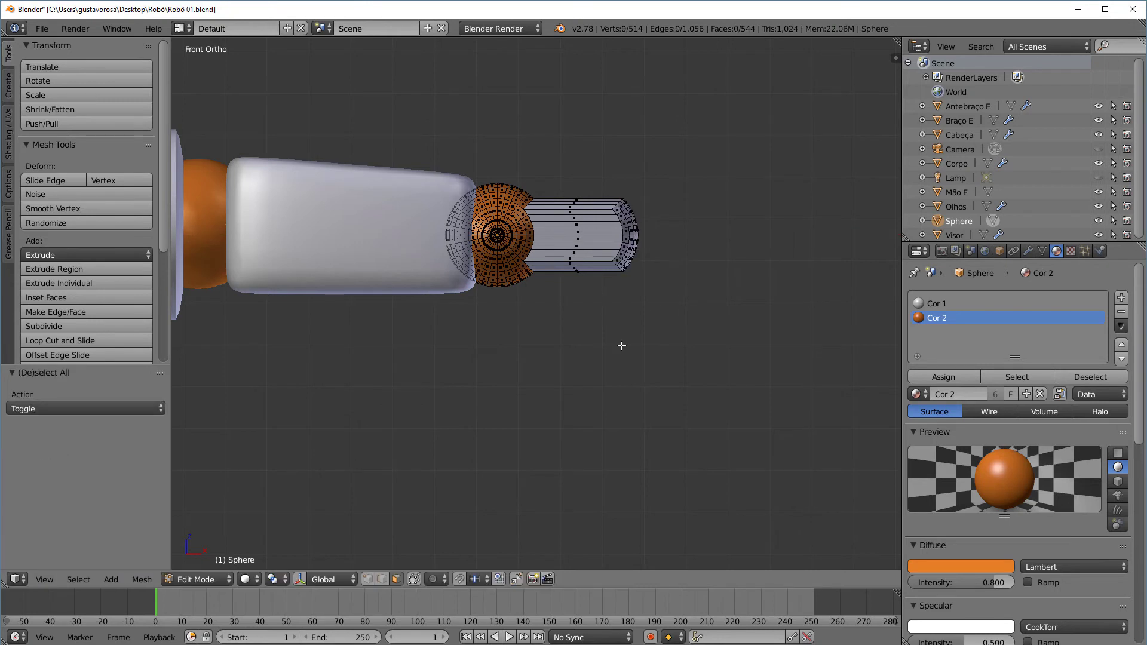
Return to Object Mode and apply smooth shading to the finger
{"action": "left_click", "coordinate": [230, 579]}
{"action": "key", "text": "Tab"}
{"action": "middle_click_drag", "start_coordinate": [556, 375], "coordinate": [538, 411]}
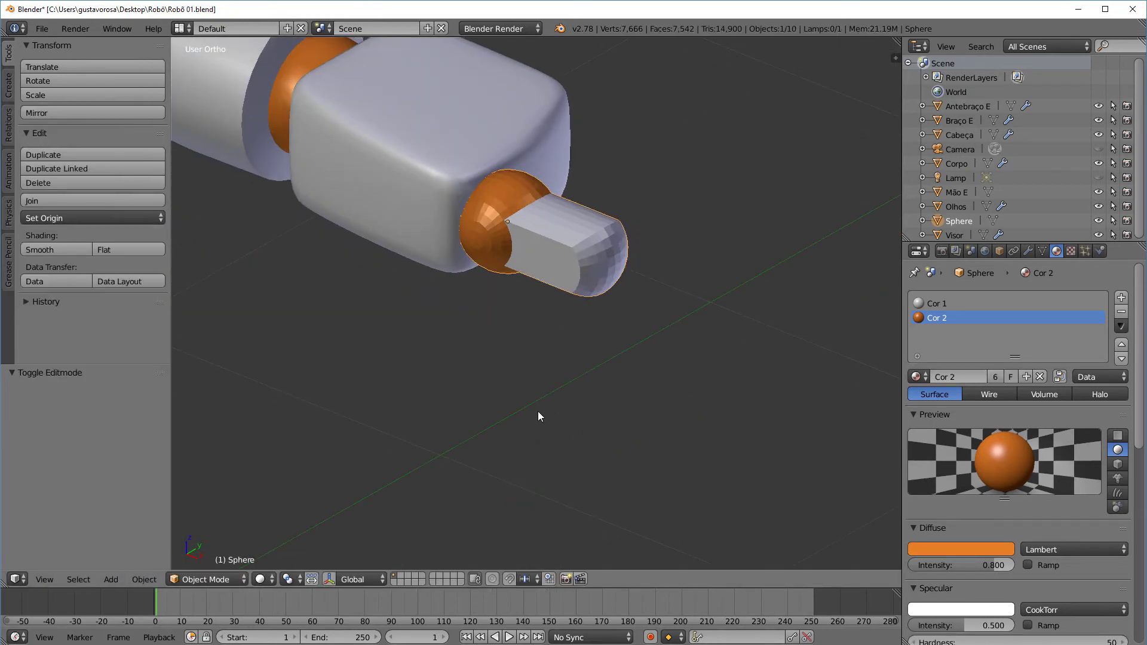
{"action": "left_click", "coordinate": [67, 252]}
{"action": "middle_click_drag", "start_coordinate": [419, 293], "coordinate": [597, 224]}
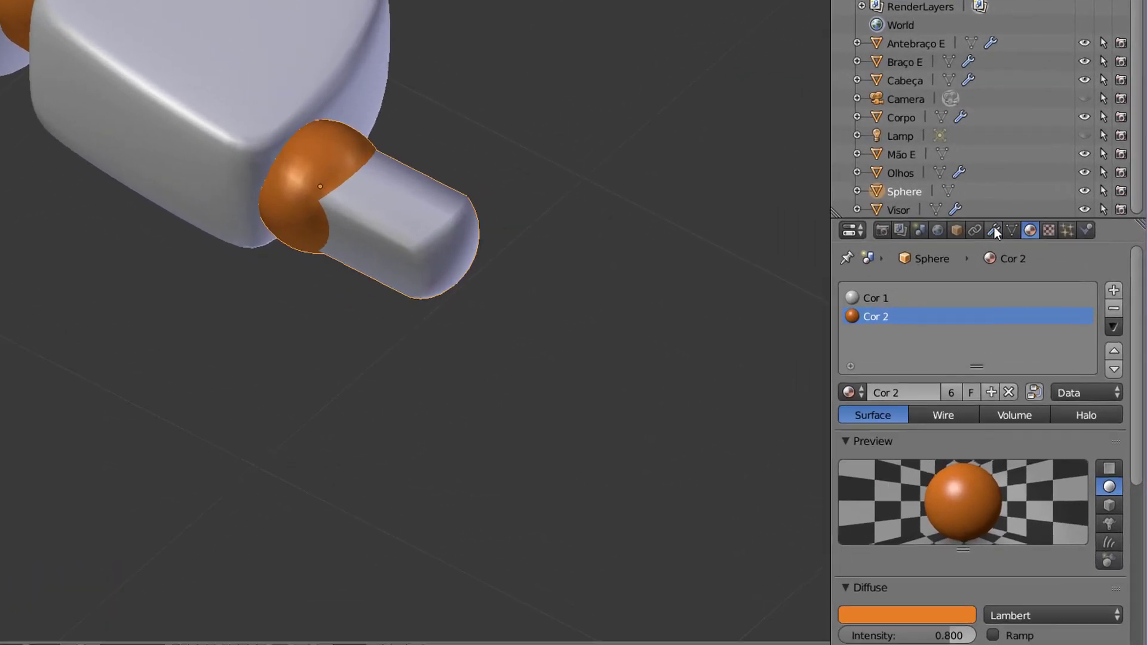
Add an Edge Split modifier to the finger
{"action": "left_click", "coordinate": [1028, 251]}
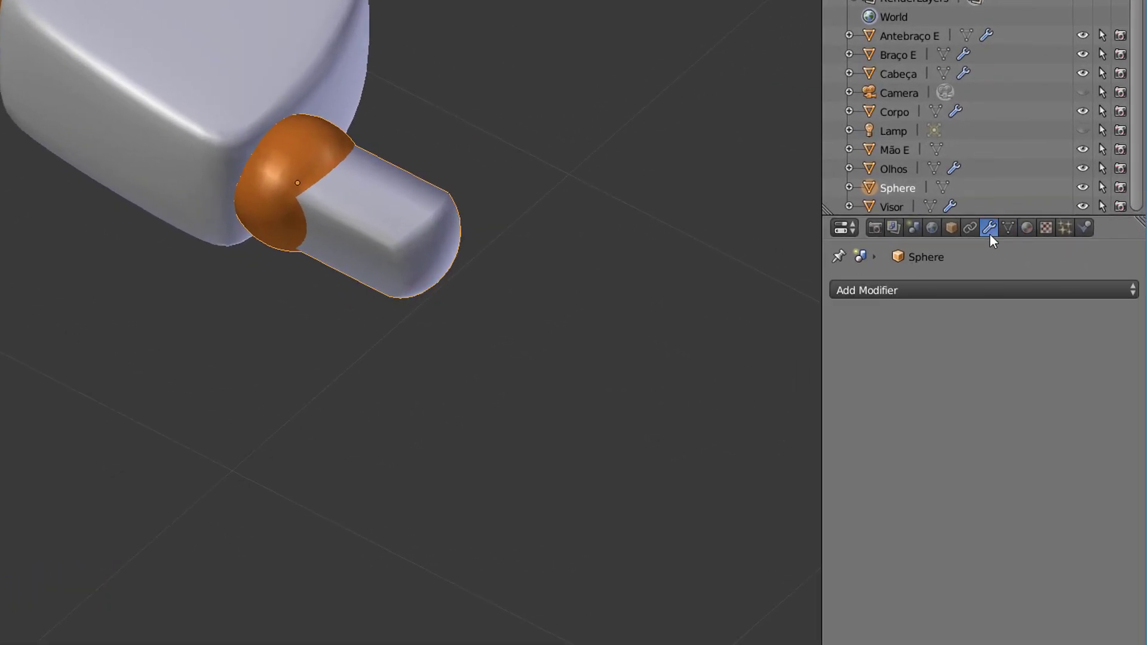
{"action": "left_click", "coordinate": [956, 291]}
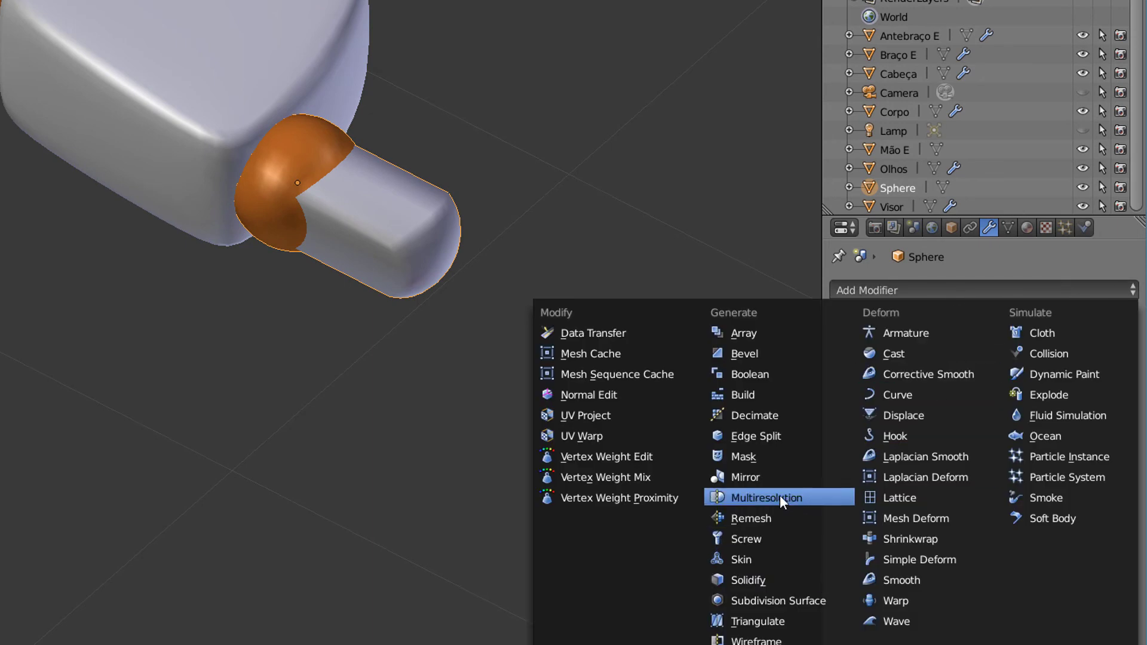
{"action": "left_click", "coordinate": [792, 437]}
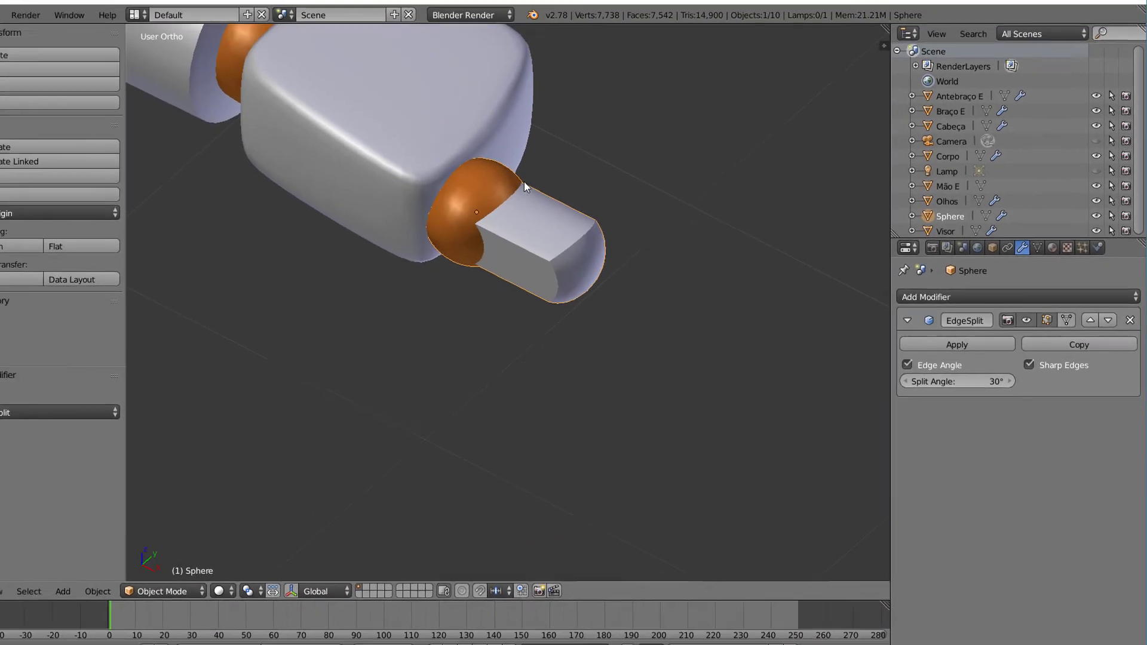
Rename the finger object Sphere as Falange 01
{"action": "middle_click_drag", "start_coordinate": [583, 257], "coordinate": [639, 261]}
{"action": "scroll", "coordinate": [647, 271], "scroll_direction": "down", "scroll_amount": 5}
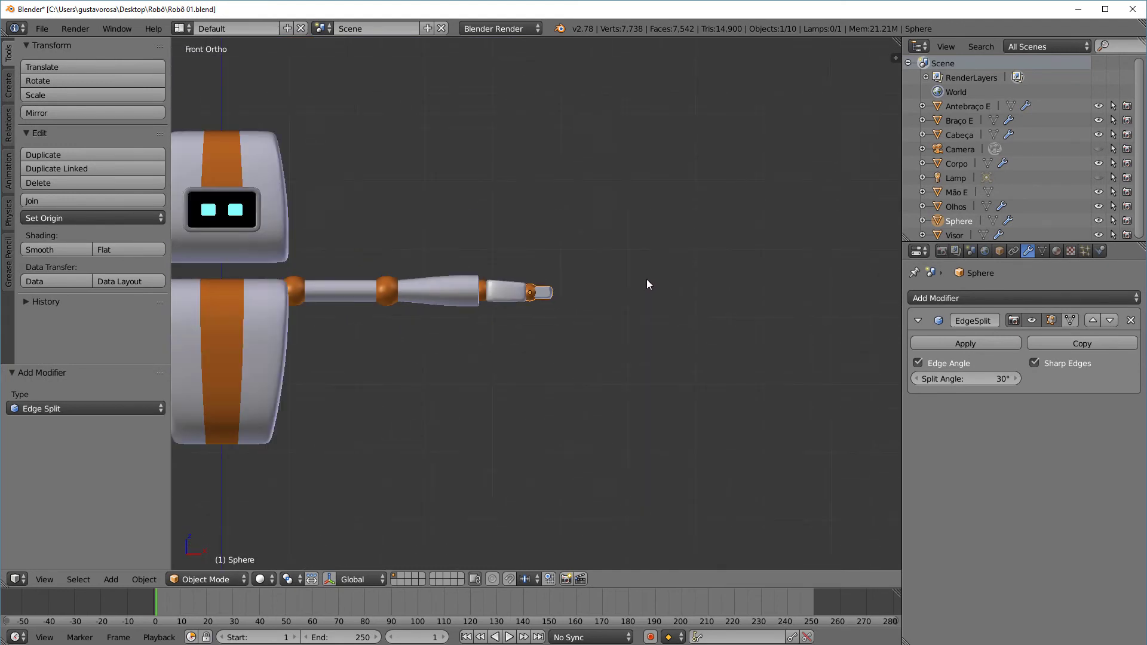
{"action": "scroll", "coordinate": [521, 335], "scroll_direction": "up", "scroll_amount": 3}
{"action": "scroll", "coordinate": [564, 249], "scroll_direction": "up", "scroll_amount": 3}
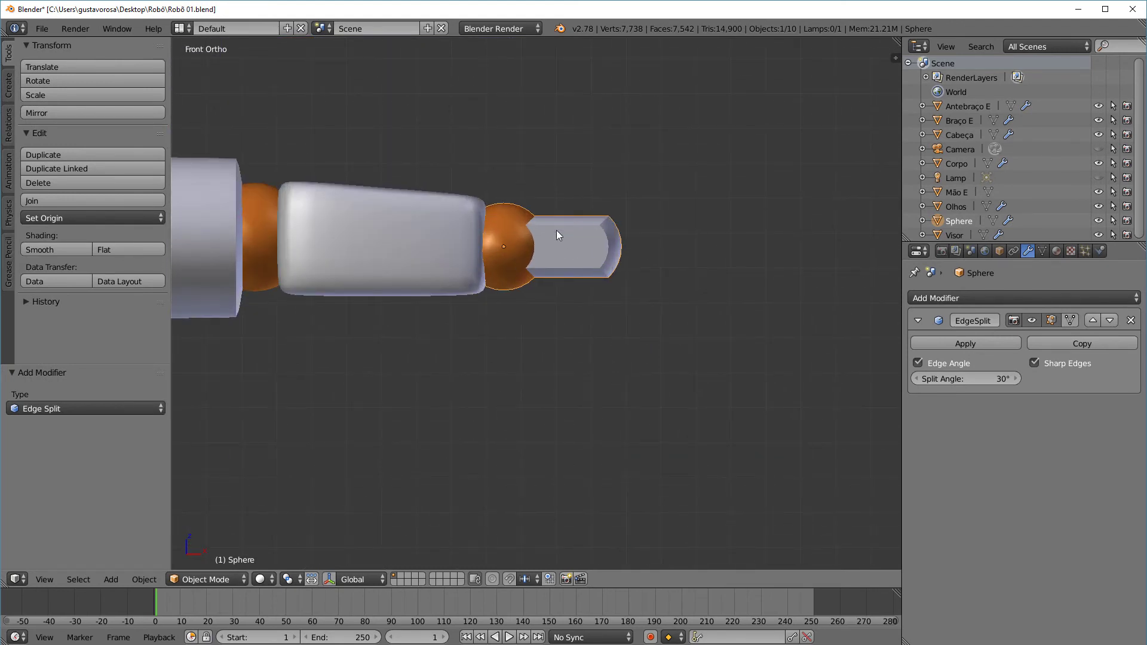
{"action": "scroll", "coordinate": [585, 237], "scroll_direction": "down", "scroll_amount": 2}
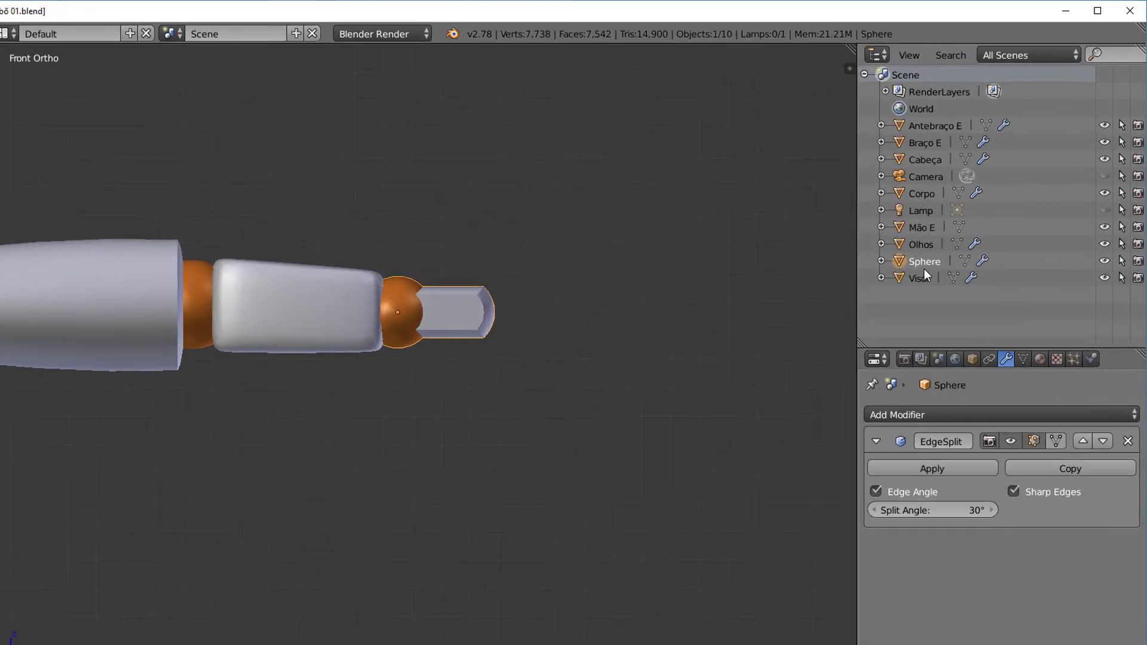
{"action": "double_click", "coordinate": [924, 266]}
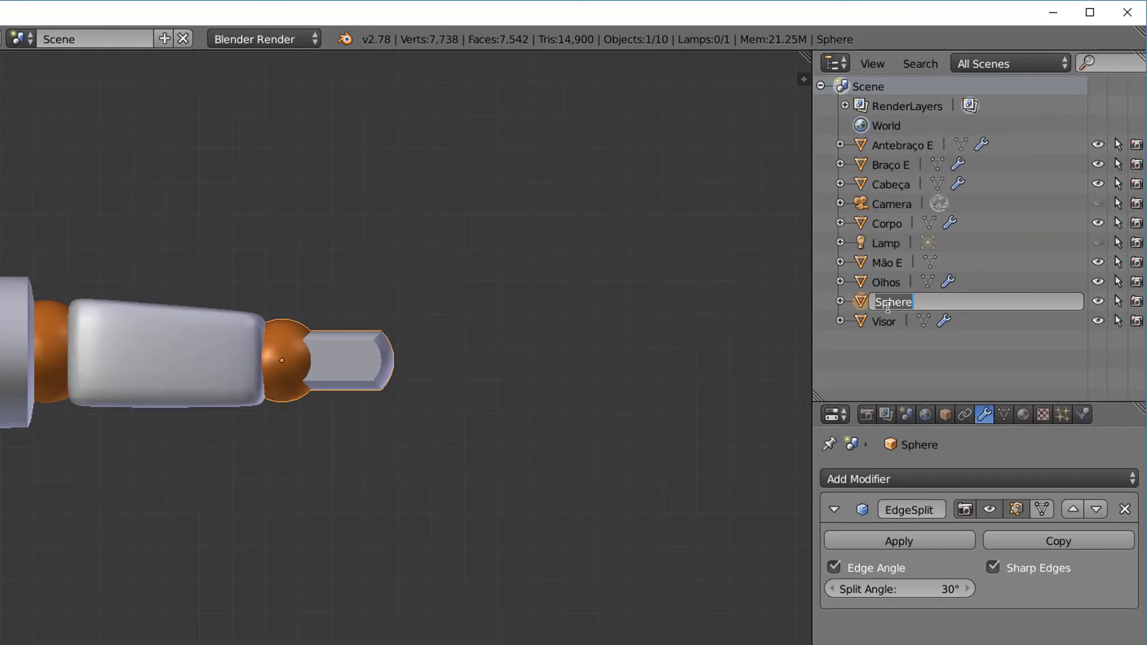
{"action": "type", "text": "Falange 01"}
{"action": "key", "text": "Return"}
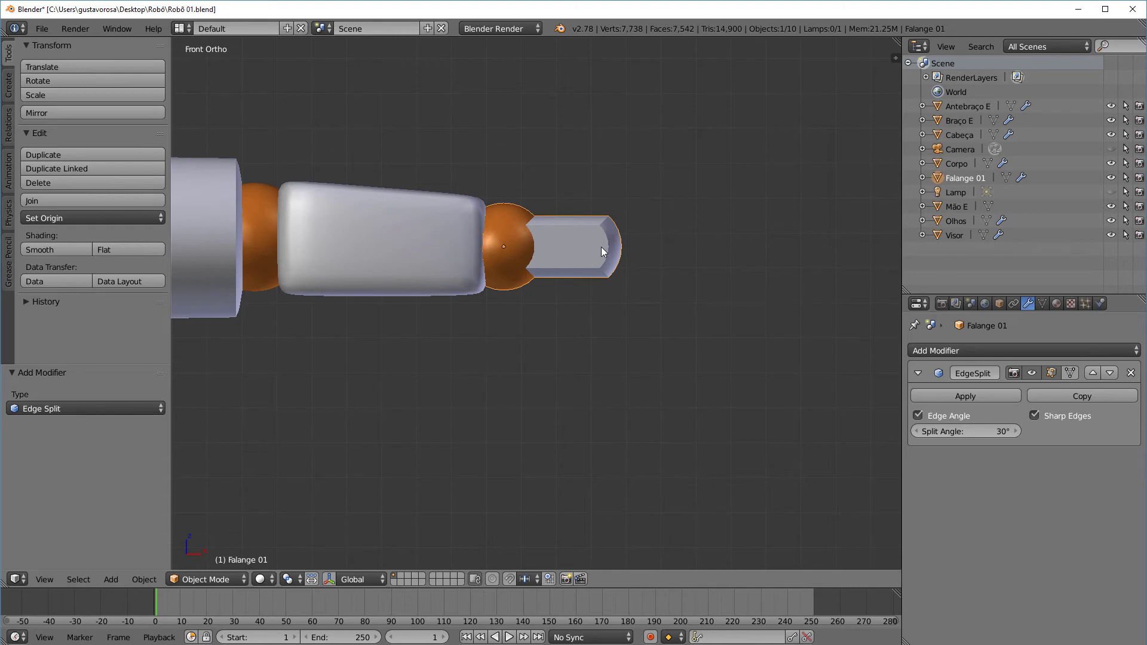
Duplicate Falange 01 and move the copy about 0.313 along X so its joint caps the end of the first phalanx
{"action": "key", "text": "shift+d"}
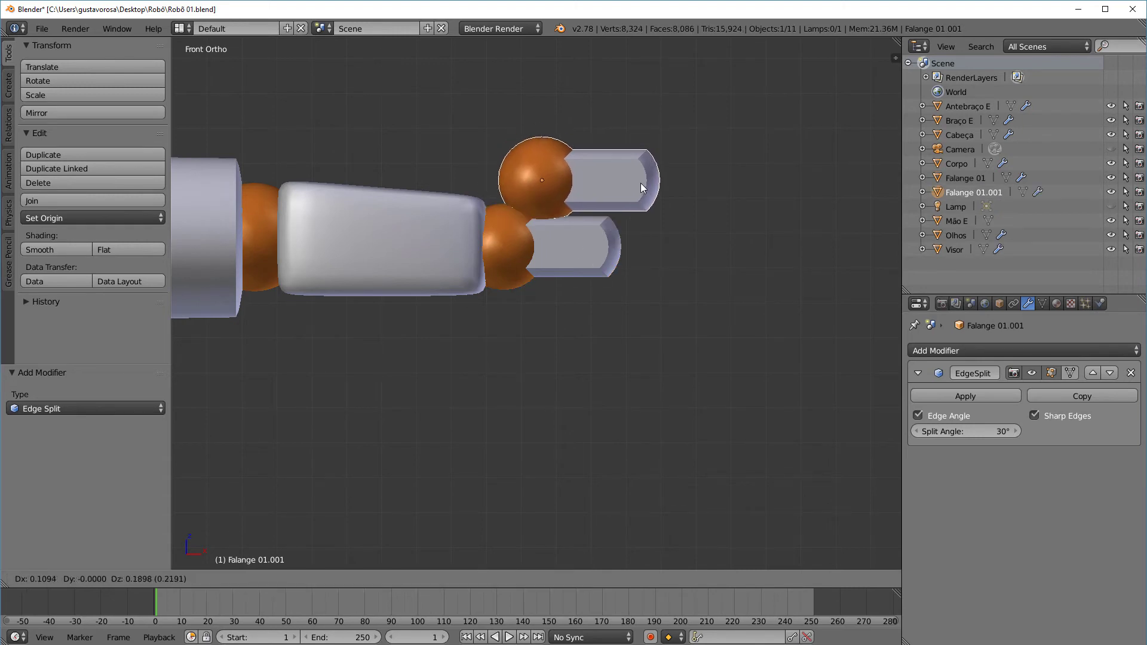
{"action": "key", "text": "x"}
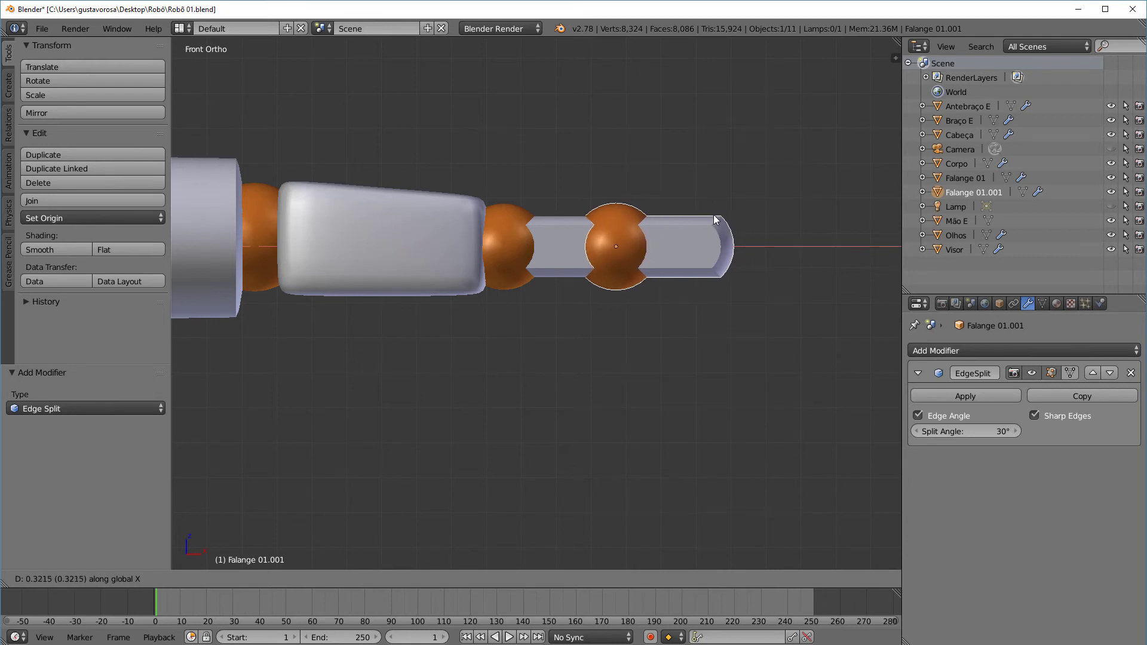
{"action": "left_click", "coordinate": [711, 220]}
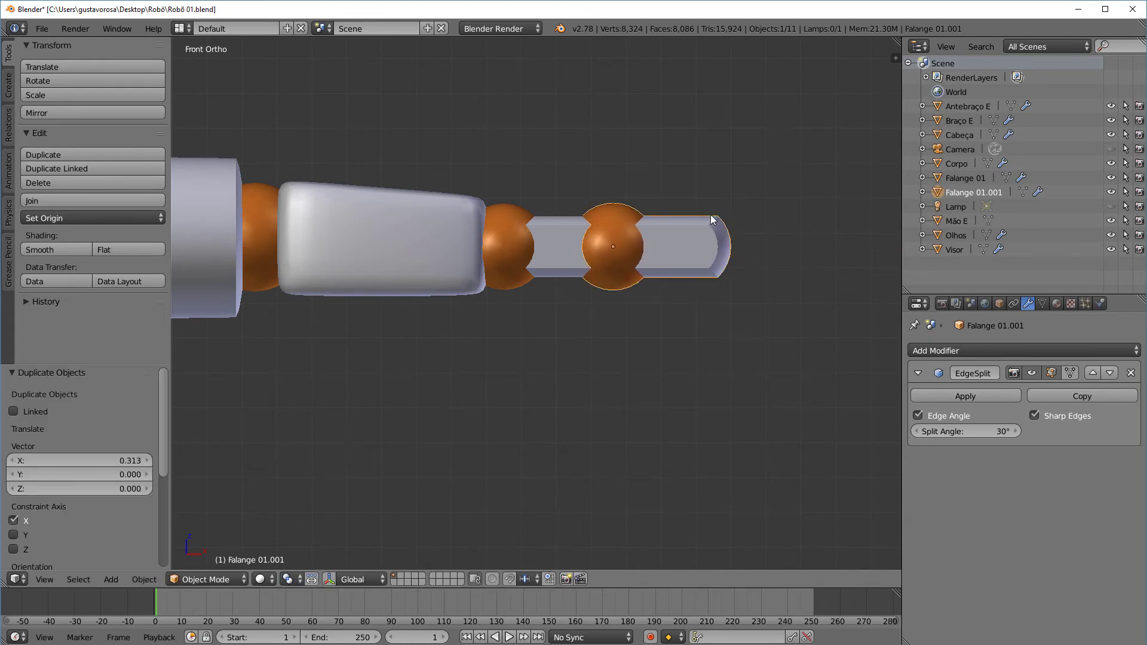
Repeat the last duplication from the History options to add a third phalanx at the finger's end
{"action": "scroll", "coordinate": [695, 156], "scroll_direction": "down", "scroll_amount": 1}
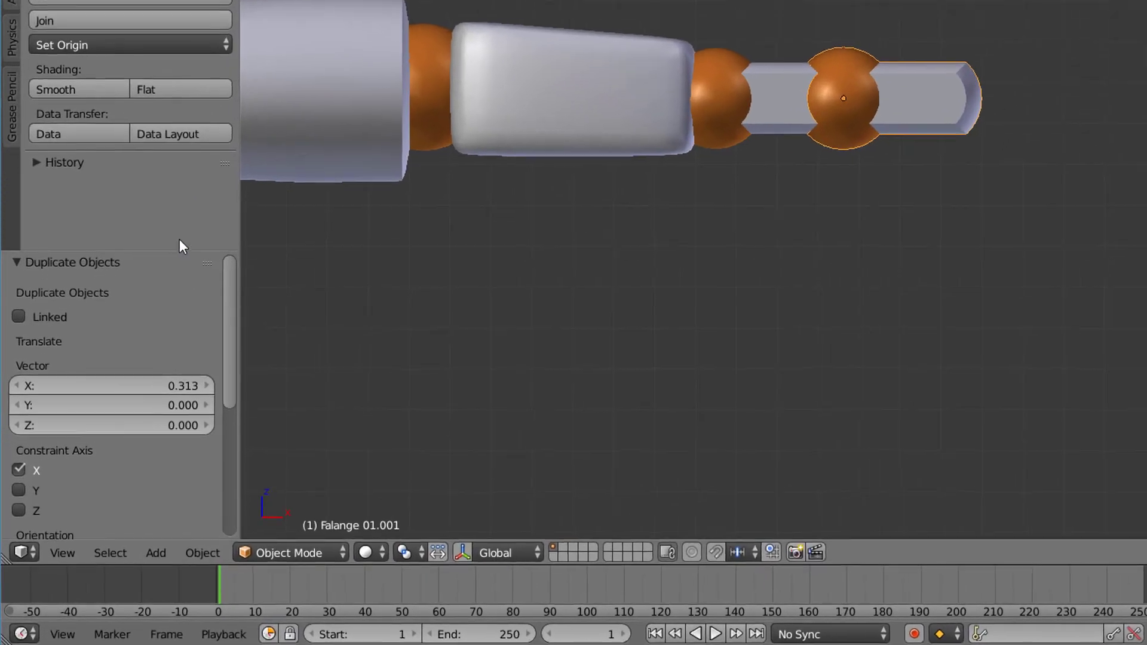
{"action": "left_click_drag", "start_coordinate": [126, 365], "coordinate": [116, 439]}
{"action": "left_click_drag", "start_coordinate": [165, 352], "coordinate": [165, 367]}
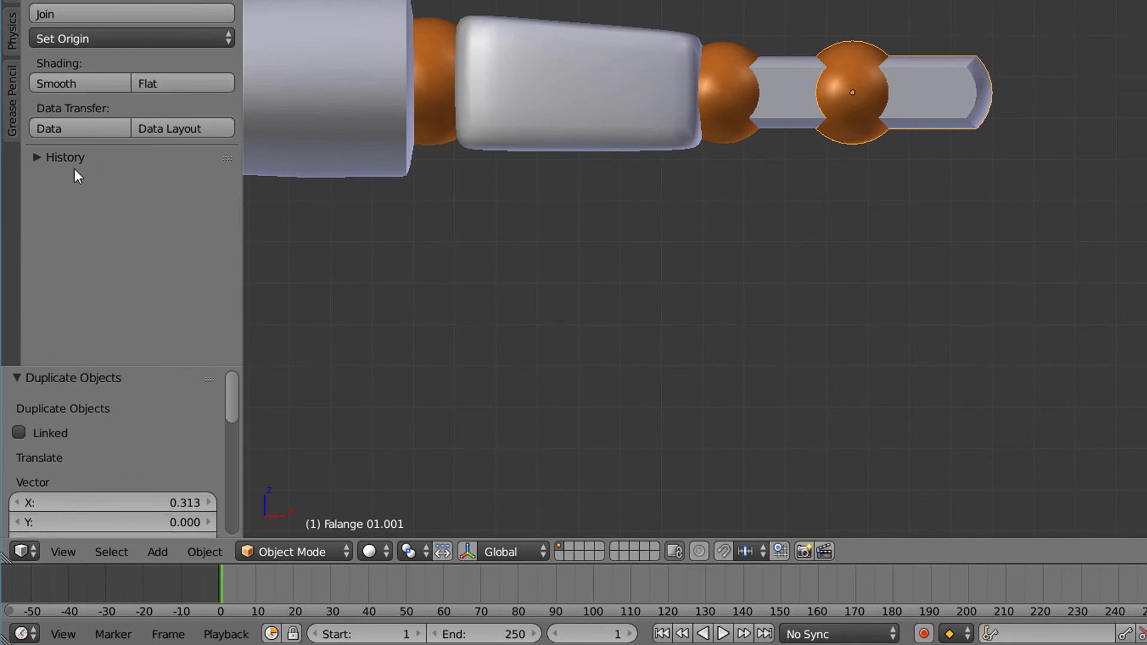
{"action": "left_click", "coordinate": [65, 157]}
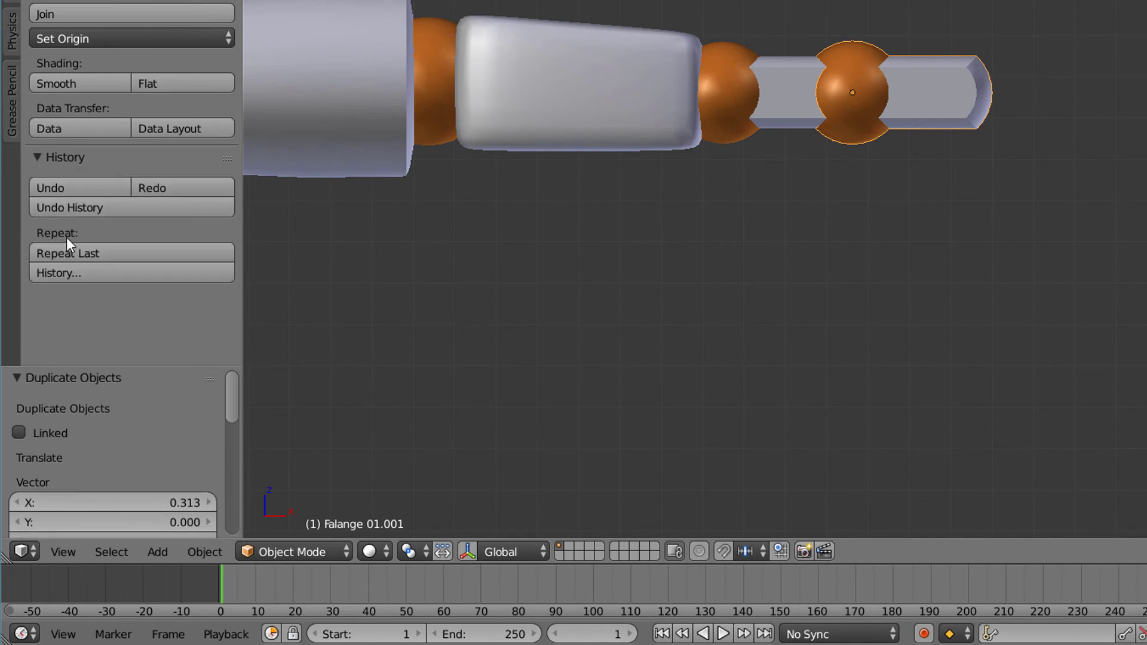
{"action": "left_click", "coordinate": [98, 255]}
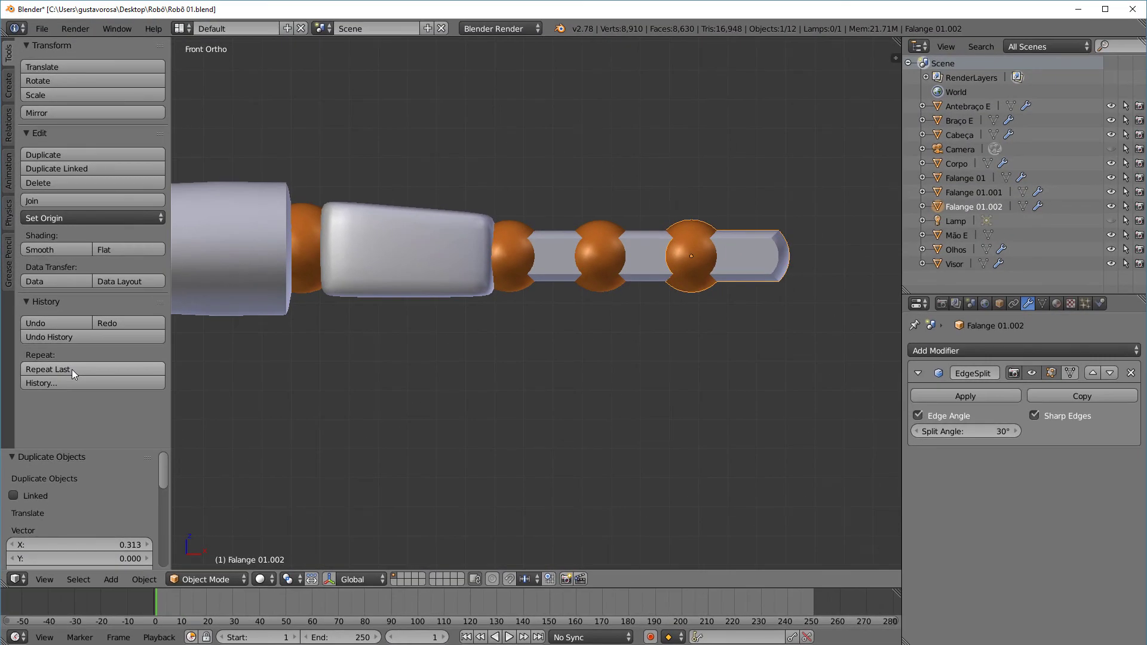
Enter Edit Mode on the outermost phalanx, Falange 01.002, in front view
{"action": "scroll", "coordinate": [605, 263], "scroll_direction": "down", "scroll_amount": 4}
{"action": "middle_click_drag", "start_coordinate": [654, 288], "coordinate": [652, 352]}
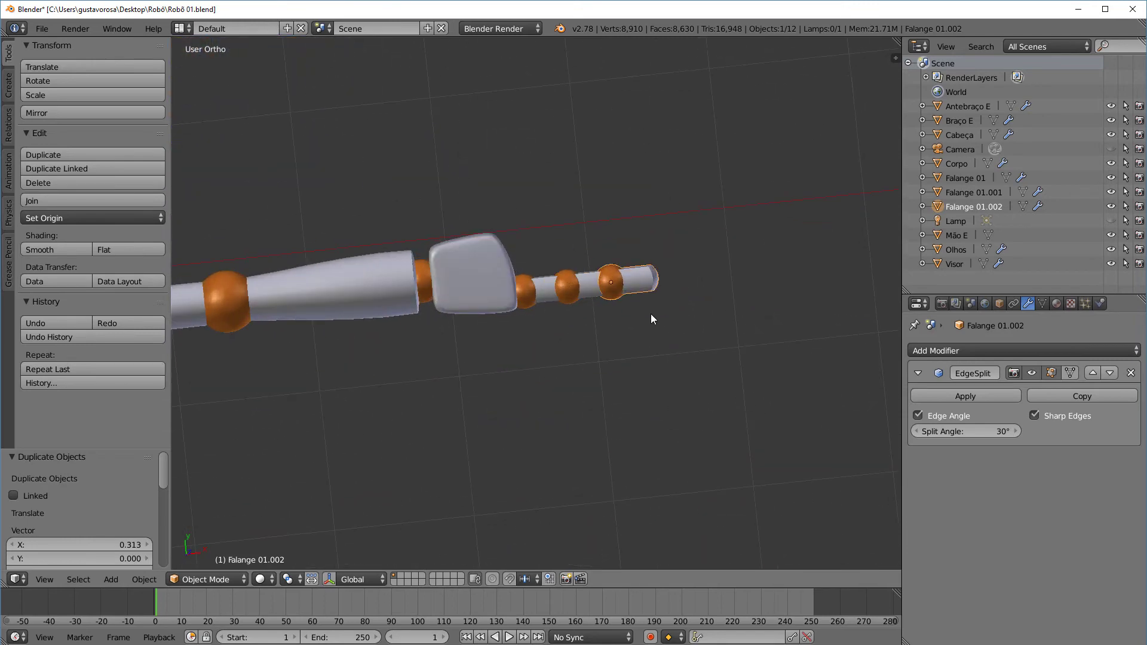
{"action": "key", "text": "KP_1"}
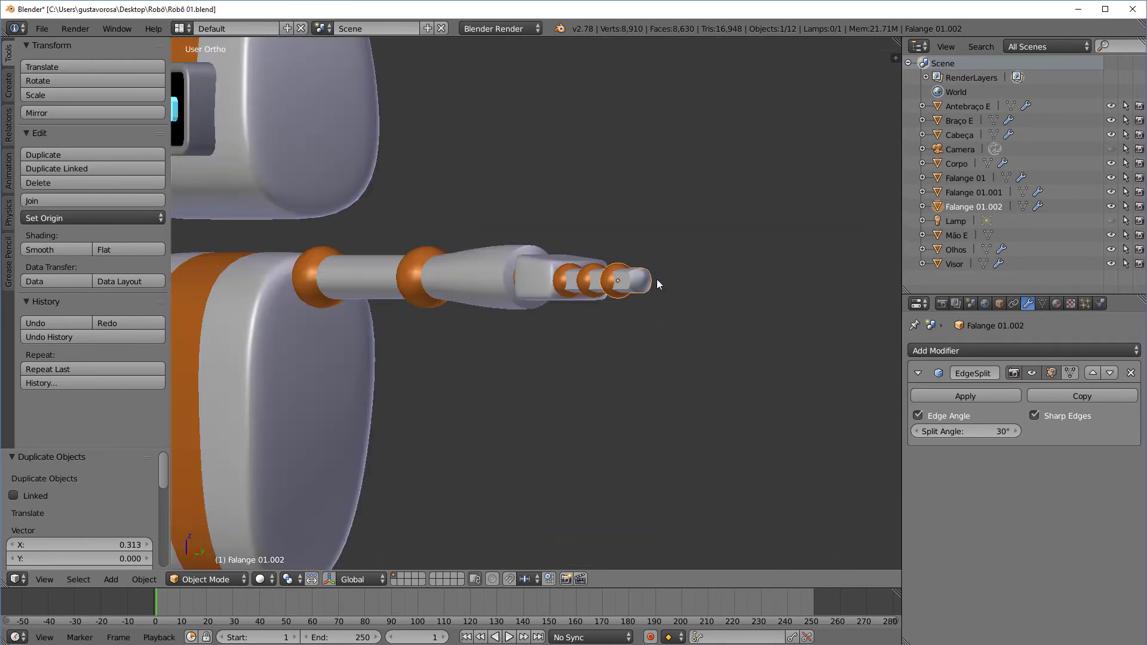
{"action": "scroll", "coordinate": [684, 299], "scroll_direction": "up", "scroll_amount": 4}
{"action": "left_click", "coordinate": [232, 580]}
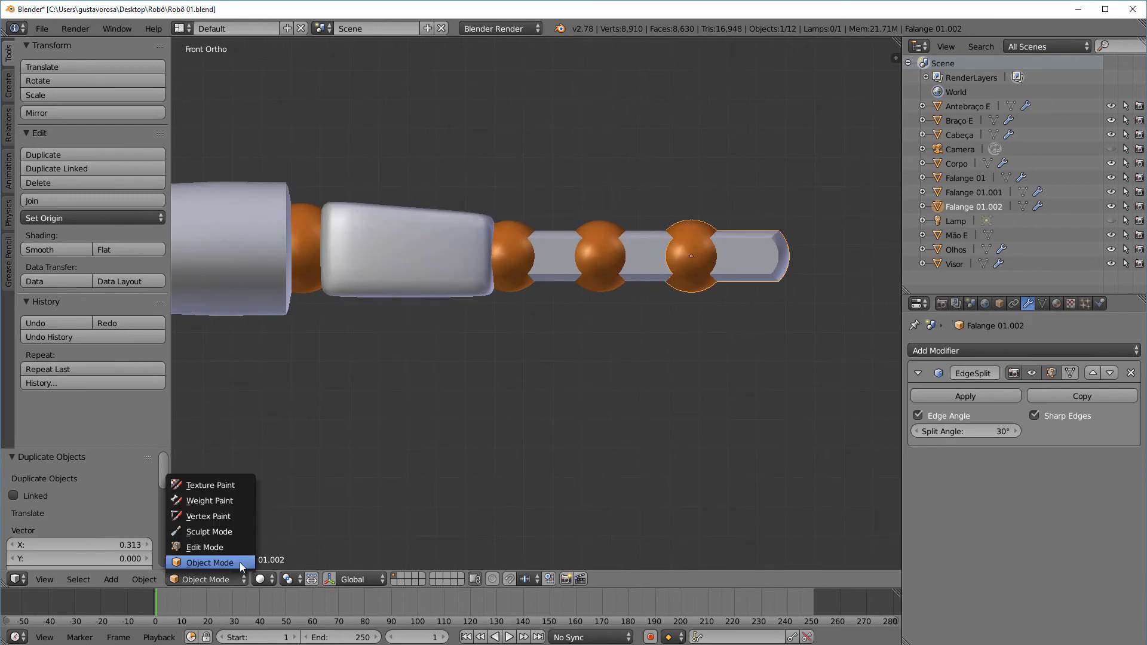
{"action": "left_click", "coordinate": [240, 546]}
Box-select only the outermost phalanx's rounded tip and move it about -0.05 along X to shorten the fingertip
{"action": "key", "text": "a"}
{"action": "key", "text": "a"}
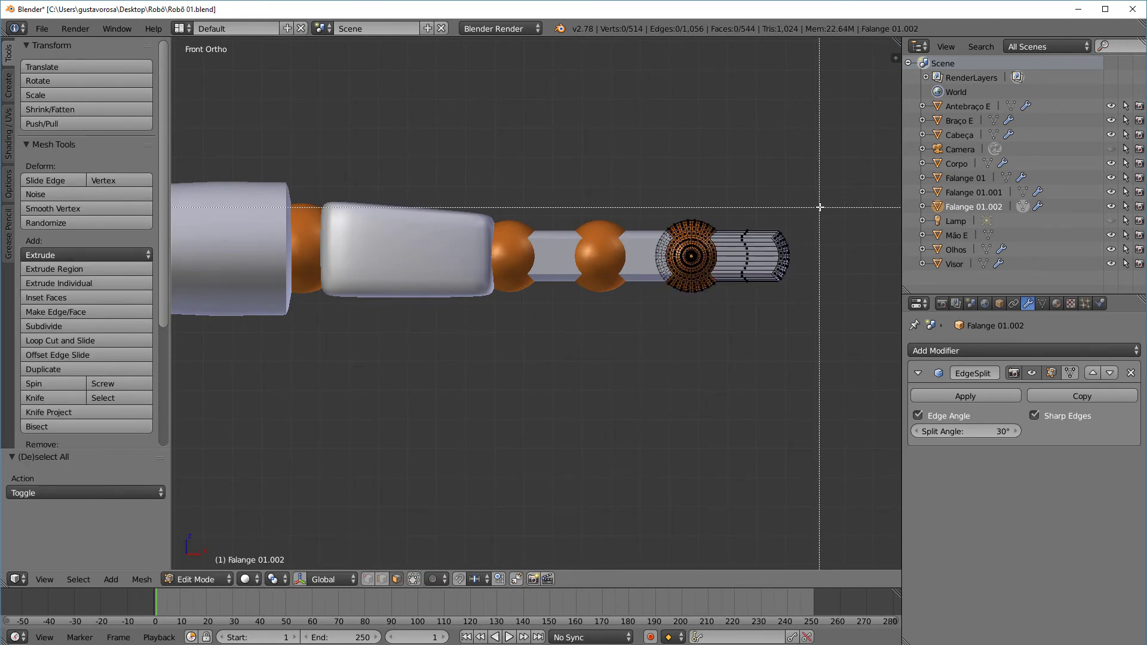
{"action": "key", "text": "b"}
{"action": "left_click_drag", "start_coordinate": [823, 209], "coordinate": [775, 309]}
{"action": "scroll", "coordinate": [783, 298], "scroll_direction": "up", "scroll_amount": 2}
{"action": "middle_click_drag", "start_coordinate": [783, 297], "coordinate": [554, 329], "text": "shift"}
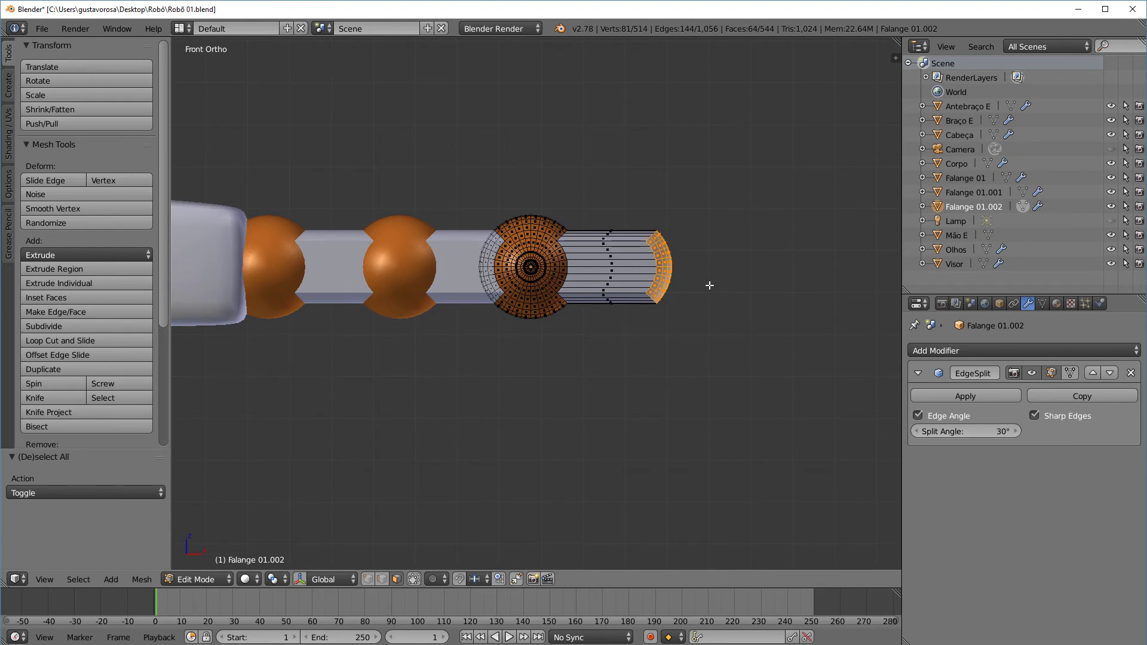
{"action": "key", "text": "g"}
{"action": "key", "text": "x"}
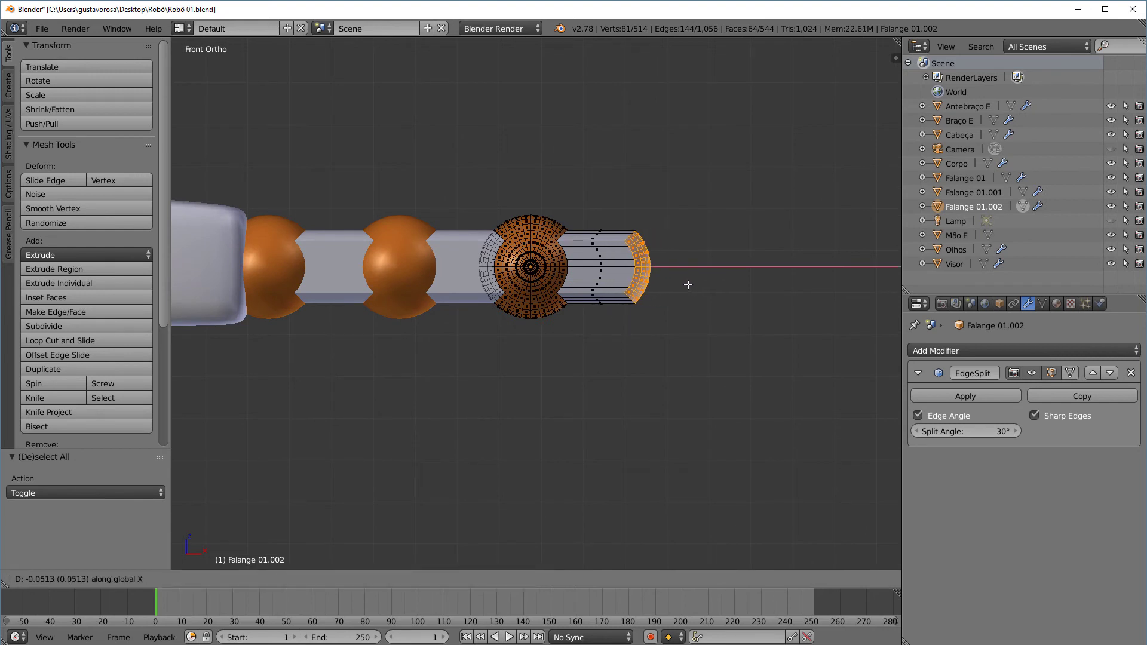
{"action": "left_click", "coordinate": [687, 285]}
Deselect the fingertip geometry and return to Object Mode
{"action": "key", "text": "a"}
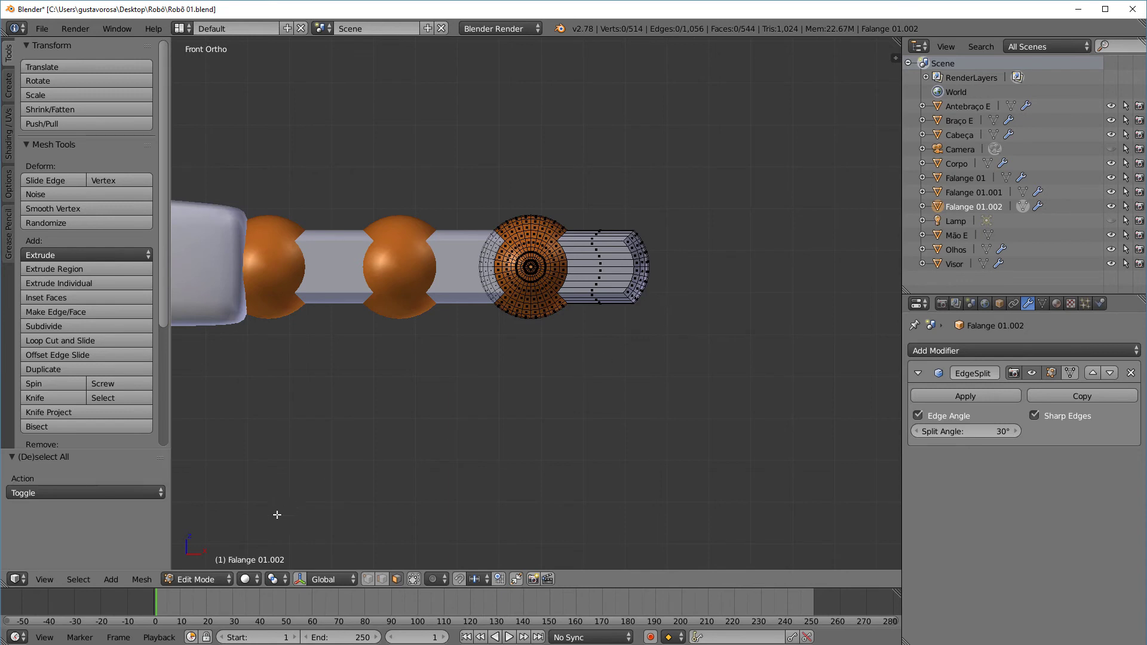
{"action": "left_click", "coordinate": [200, 583]}
{"action": "left_click", "coordinate": [210, 570]}
Examine the three-phalanx finger and its proportions to the hand in angled, front and right views
{"action": "middle_click_drag", "start_coordinate": [646, 323], "coordinate": [689, 355]}
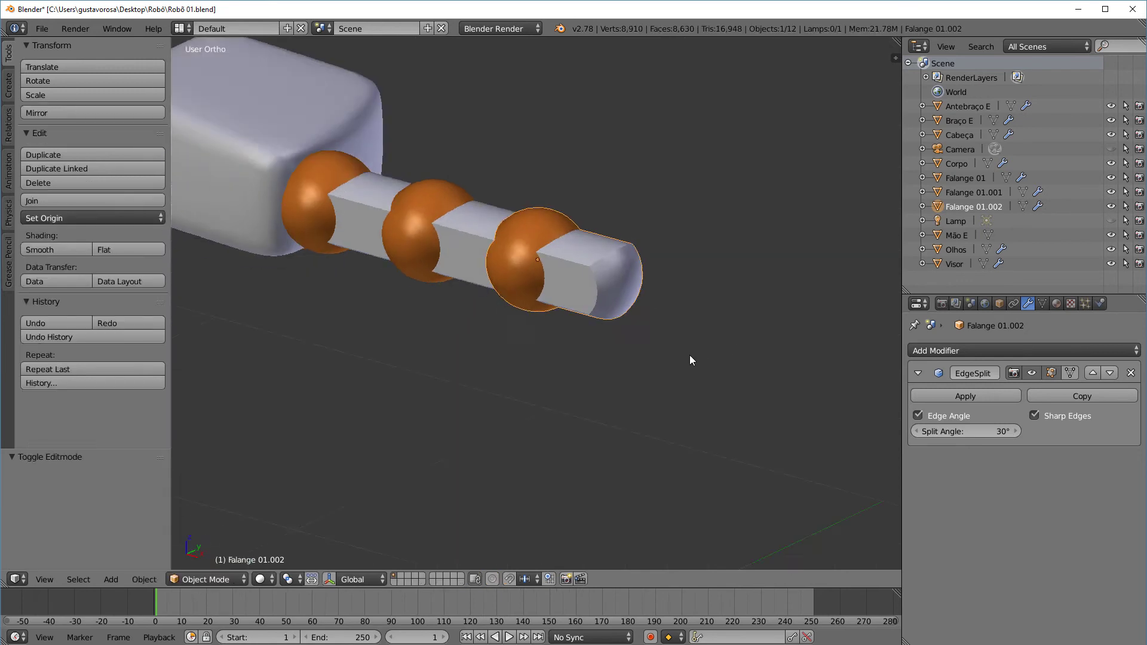
{"action": "scroll", "coordinate": [709, 389], "scroll_direction": "up", "scroll_amount": 2}
{"action": "scroll", "coordinate": [708, 388], "scroll_direction": "down", "scroll_amount": 4}
{"action": "key", "text": "KP_1"}
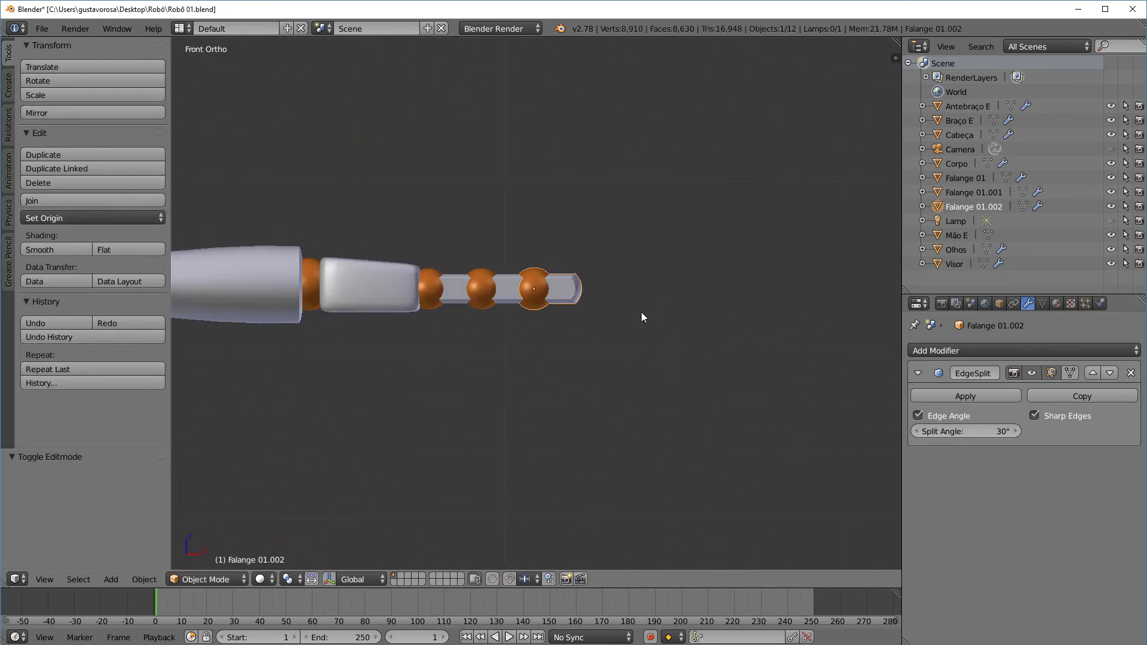
{"action": "key", "text": "KP_3"}
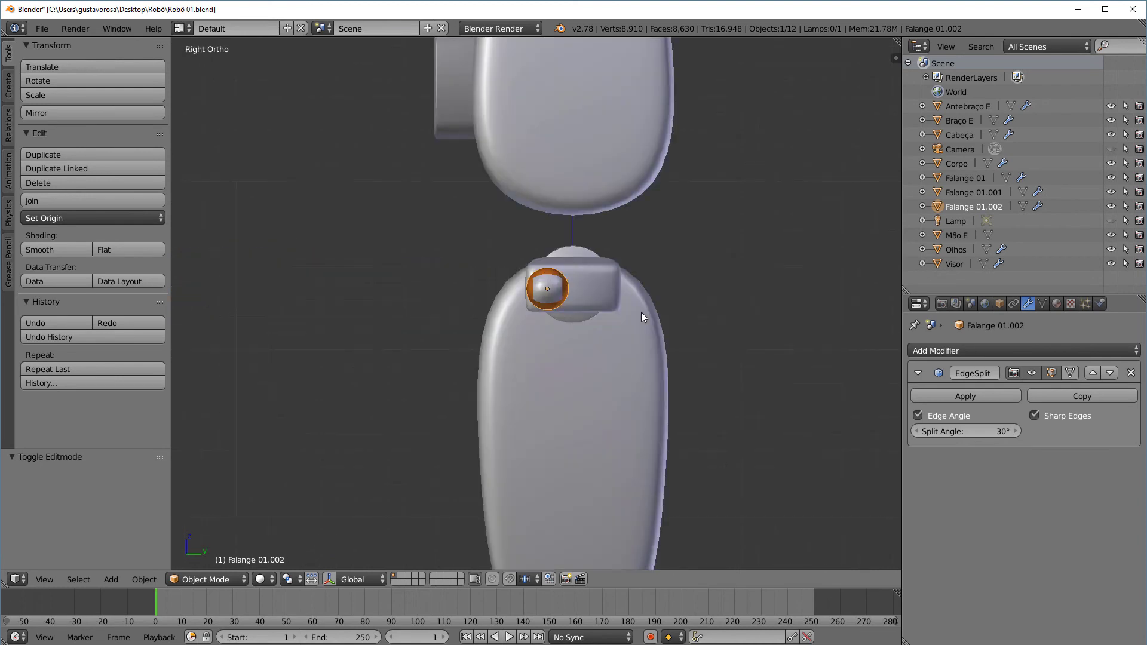
{"action": "key", "text": "KP_1"}
{"action": "scroll", "coordinate": [531, 302], "scroll_direction": "up", "scroll_amount": 1}
{"action": "scroll", "coordinate": [538, 263], "scroll_direction": "down", "scroll_amount": 4}
{"action": "scroll", "coordinate": [579, 251], "scroll_direction": "up", "scroll_amount": 5}
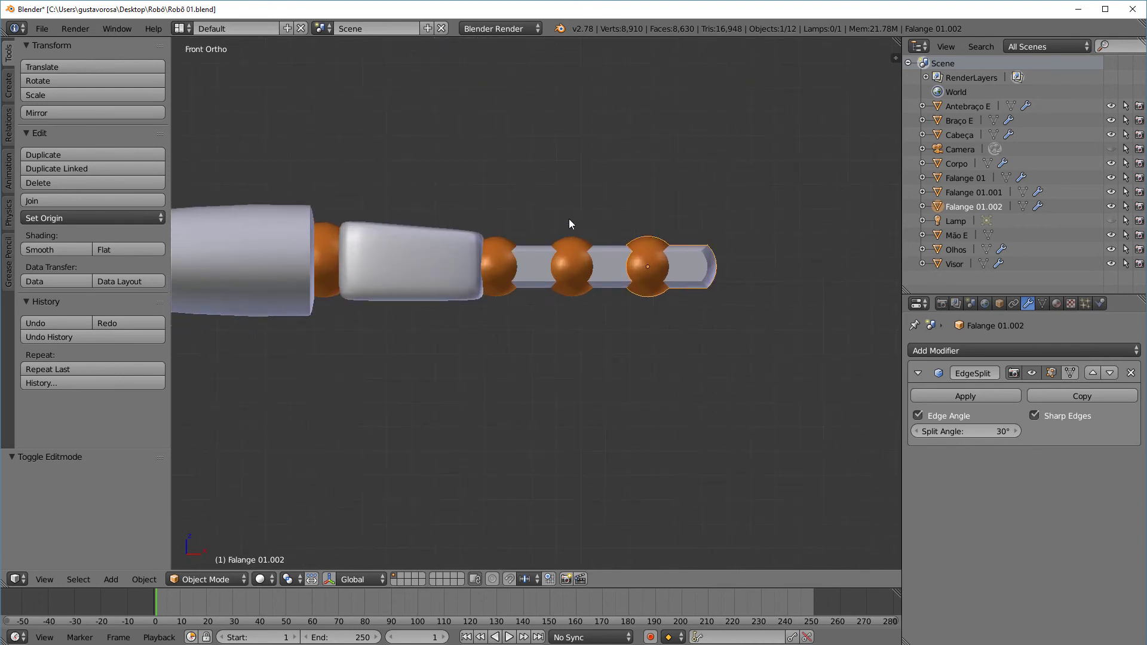
{"action": "scroll", "coordinate": [595, 257], "scroll_direction": "up", "scroll_amount": 2}
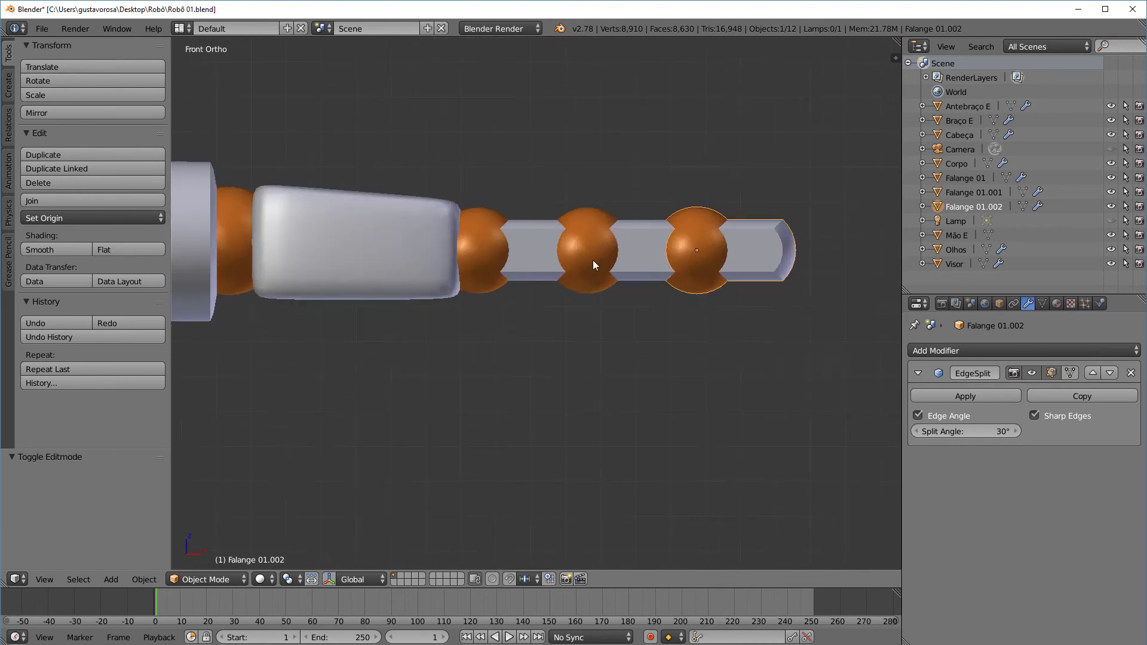
Try rotating the outer, middle and base phalanges in turn about their joint spheres, cancelling each rotation
{"action": "right_click", "coordinate": [494, 247]}
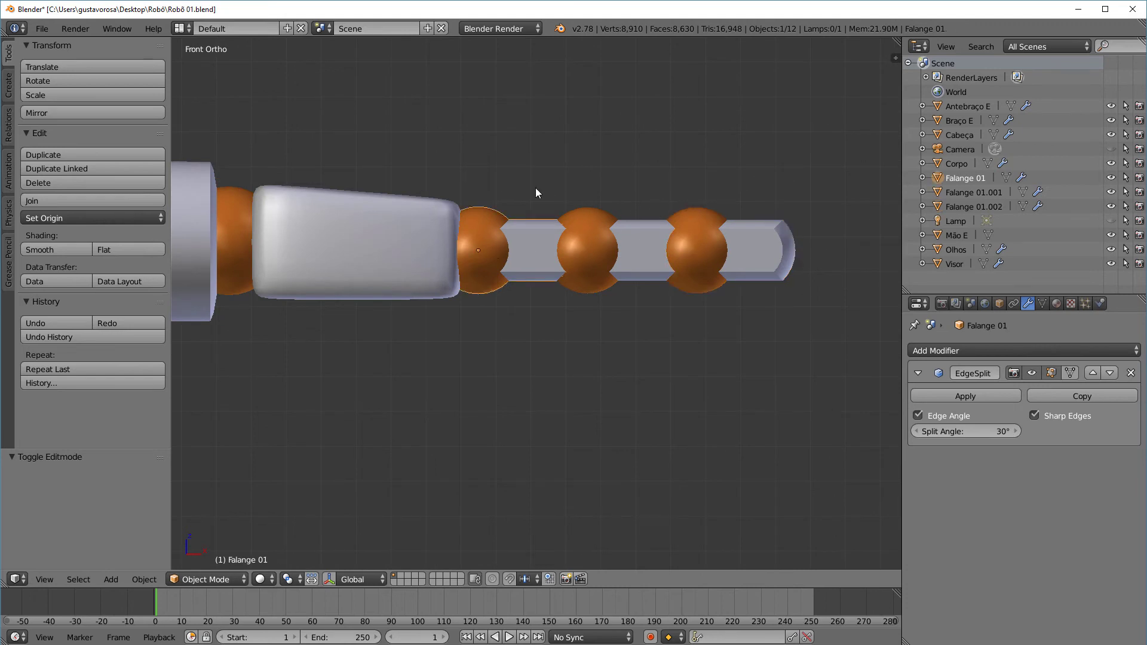
{"action": "scroll", "coordinate": [536, 193], "scroll_direction": "down", "scroll_amount": 1}
{"action": "right_click", "coordinate": [672, 258]}
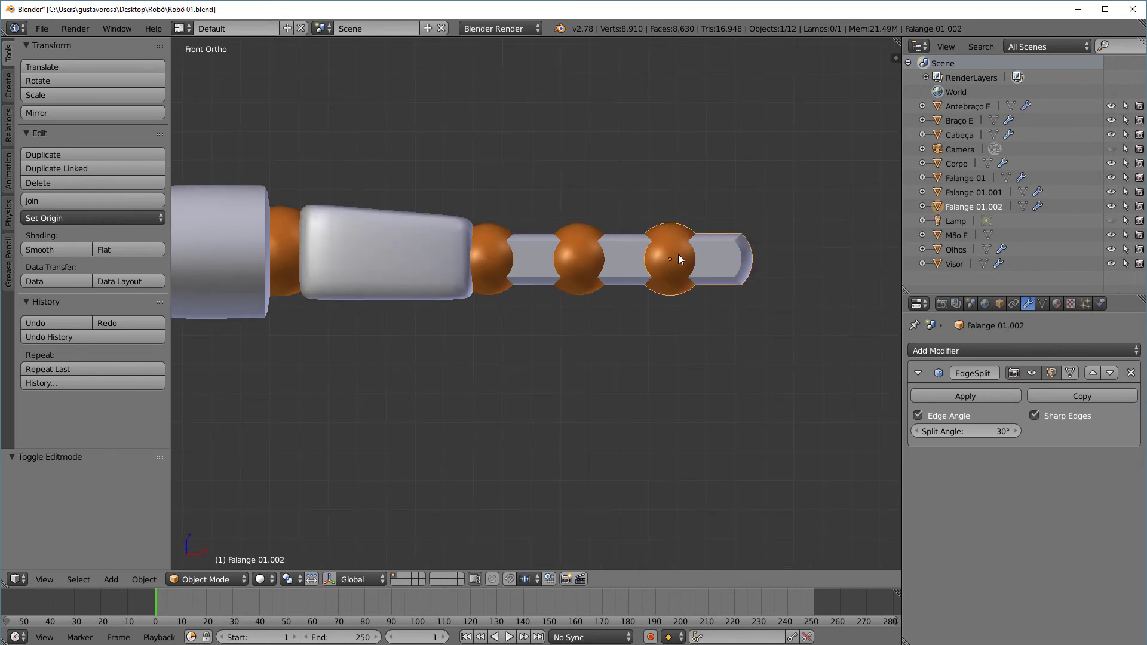
{"action": "key", "text": "r"}
{"action": "right_click", "coordinate": [741, 259]}
{"action": "right_click", "coordinate": [573, 252]}
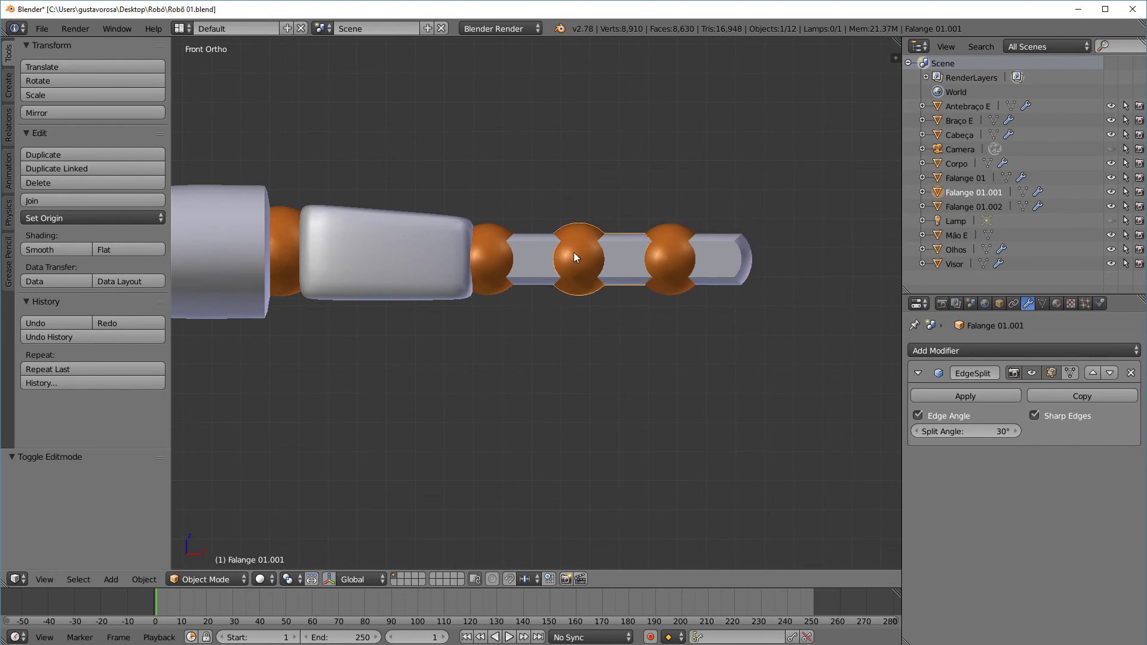
{"action": "key", "text": "r"}
{"action": "right_click", "coordinate": [533, 248]}
{"action": "right_click", "coordinate": [533, 248]}
{"action": "key", "text": "r"}
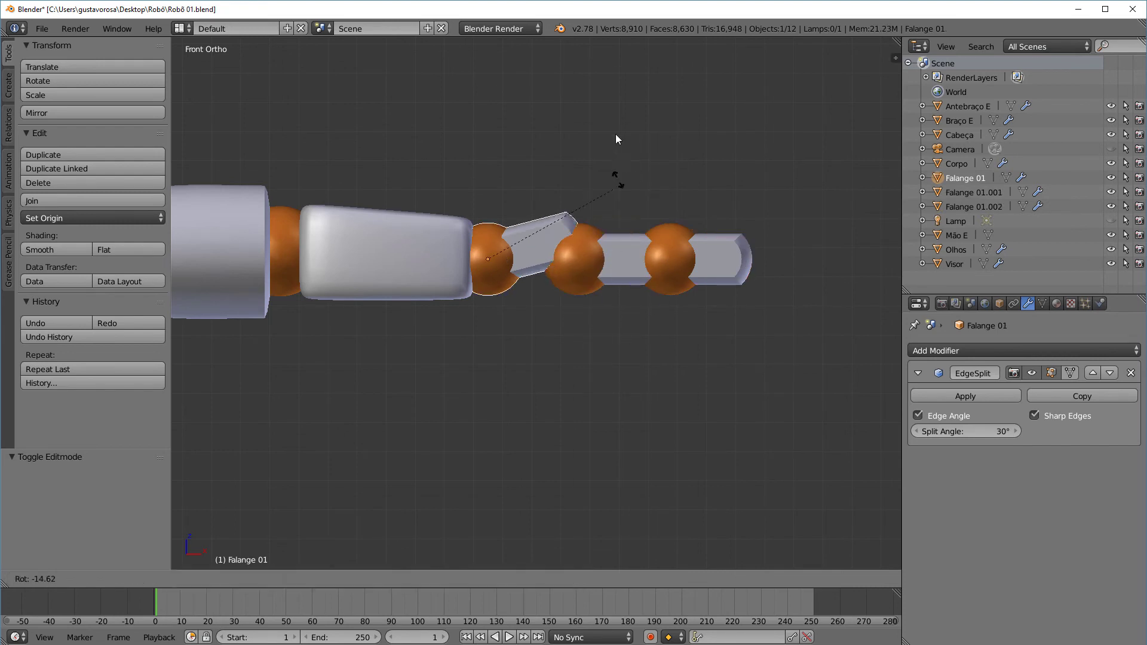
{"action": "right_click", "coordinate": [589, 246]}
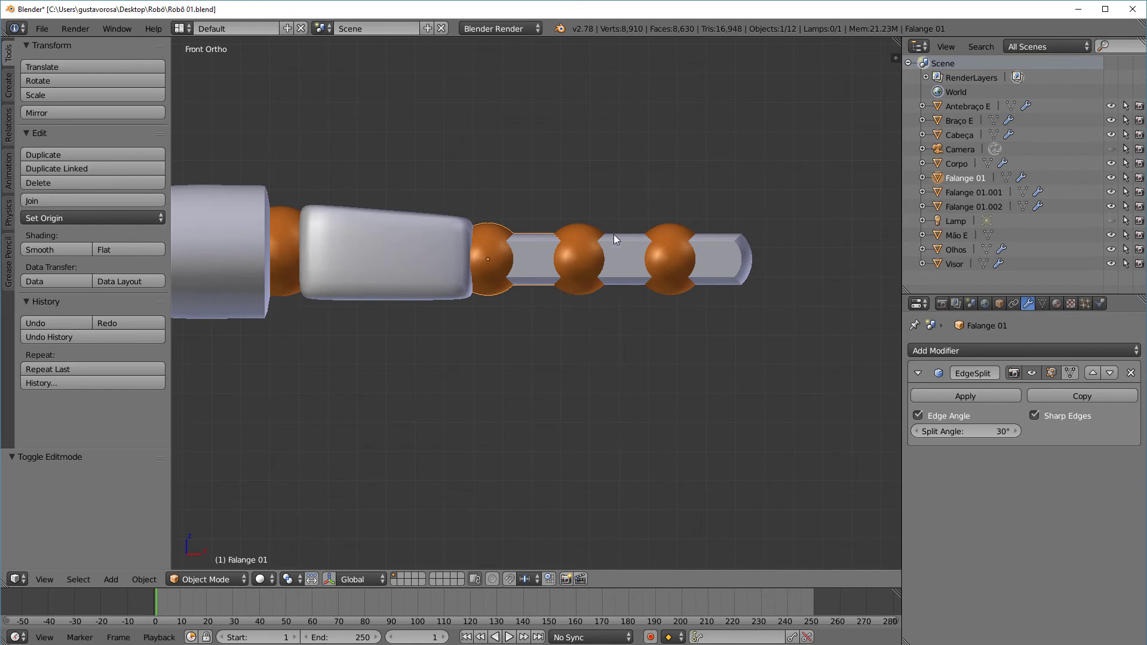
Try rotating the base phalanx from an angled view, cancel it and return to front view
{"action": "middle_click_drag", "start_coordinate": [598, 218], "coordinate": [506, 263]}
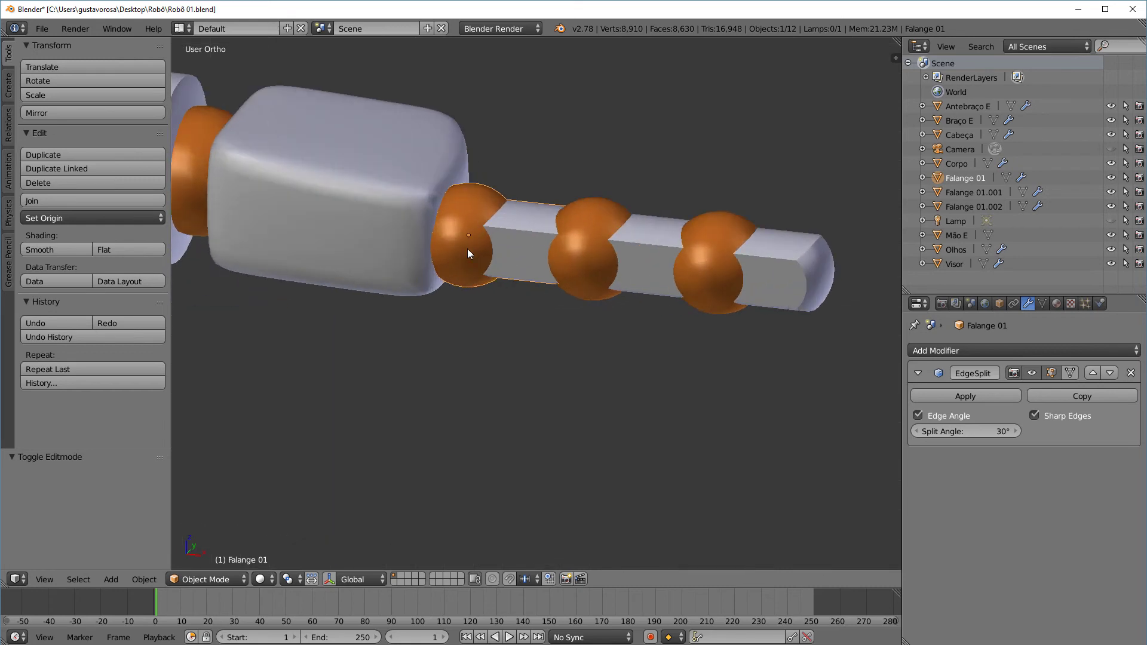
{"action": "key", "text": "r"}
{"action": "right_click", "coordinate": [512, 212]}
{"action": "key", "text": "KP_1"}
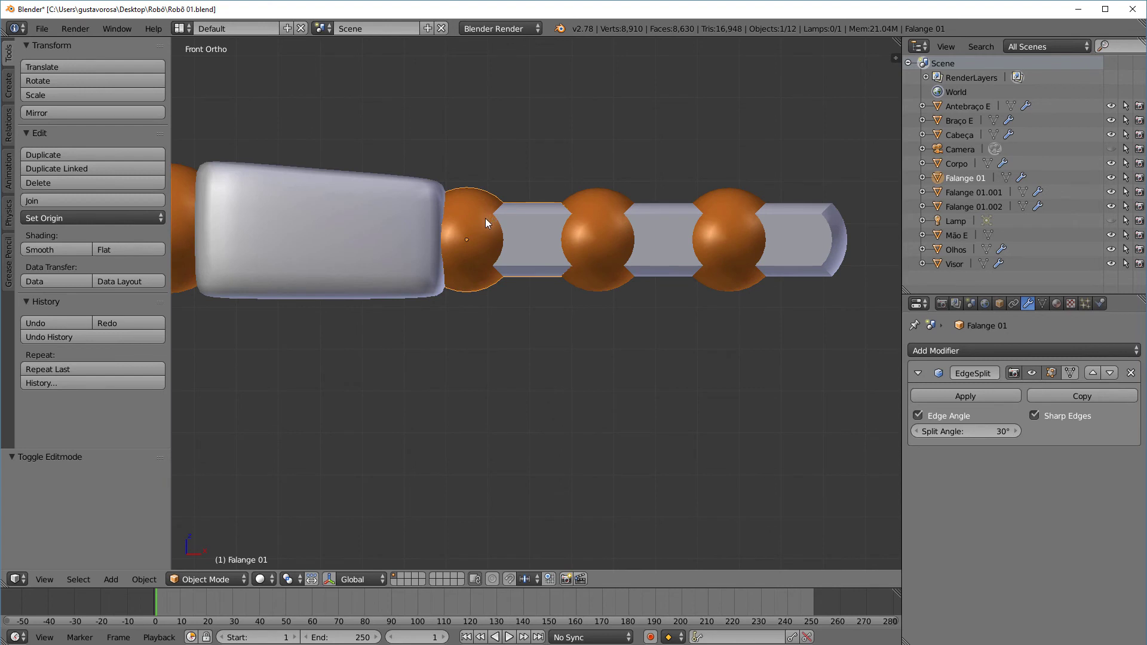
Set the origin of the base phalanx, Falange 01, to the 3D cursor placed above the finger
{"action": "right_click", "coordinate": [605, 215]}
{"action": "right_click", "coordinate": [769, 238]}
{"action": "middle_click_drag", "start_coordinate": [748, 162], "coordinate": [544, 199], "text": "shift"}
{"action": "right_click", "coordinate": [245, 250]}
{"action": "key", "text": "KP_Decimal"}
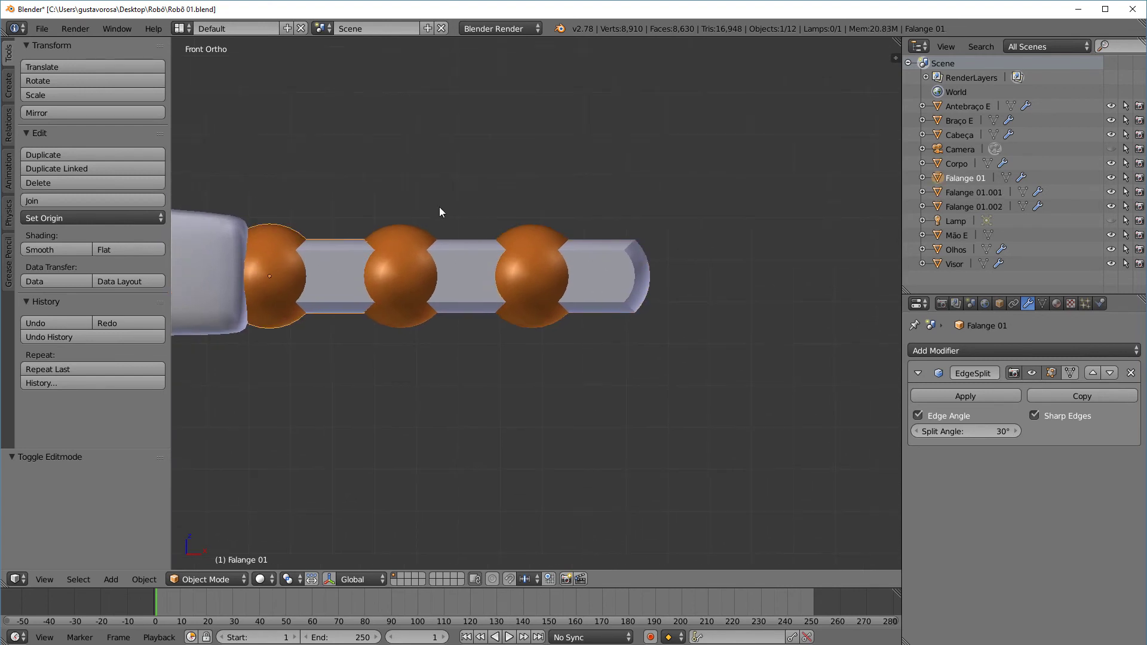
{"action": "middle_click_drag", "start_coordinate": [789, 235], "coordinate": [719, 225], "text": "shift"}
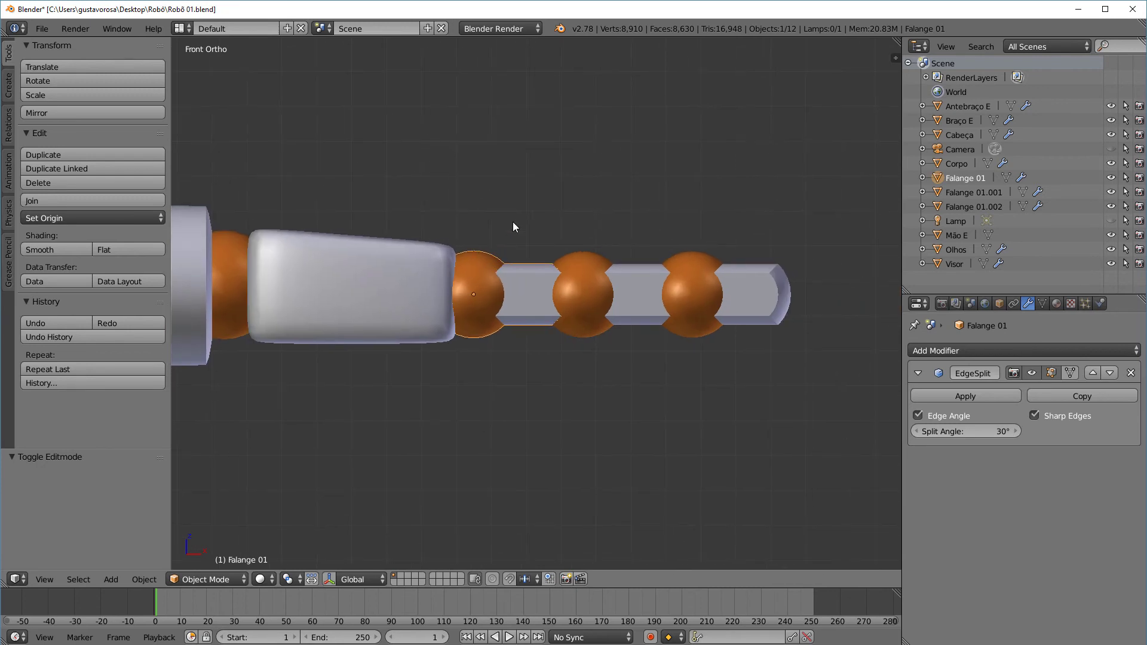
{"action": "left_click", "coordinate": [120, 220]}
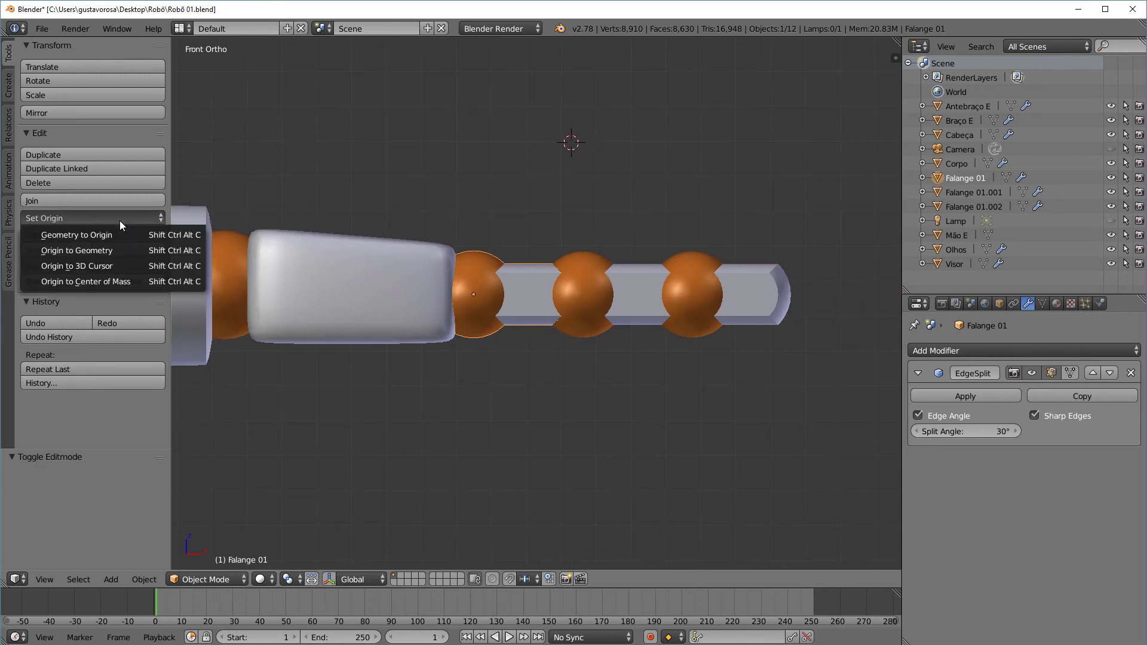
{"action": "left_click", "coordinate": [134, 265]}
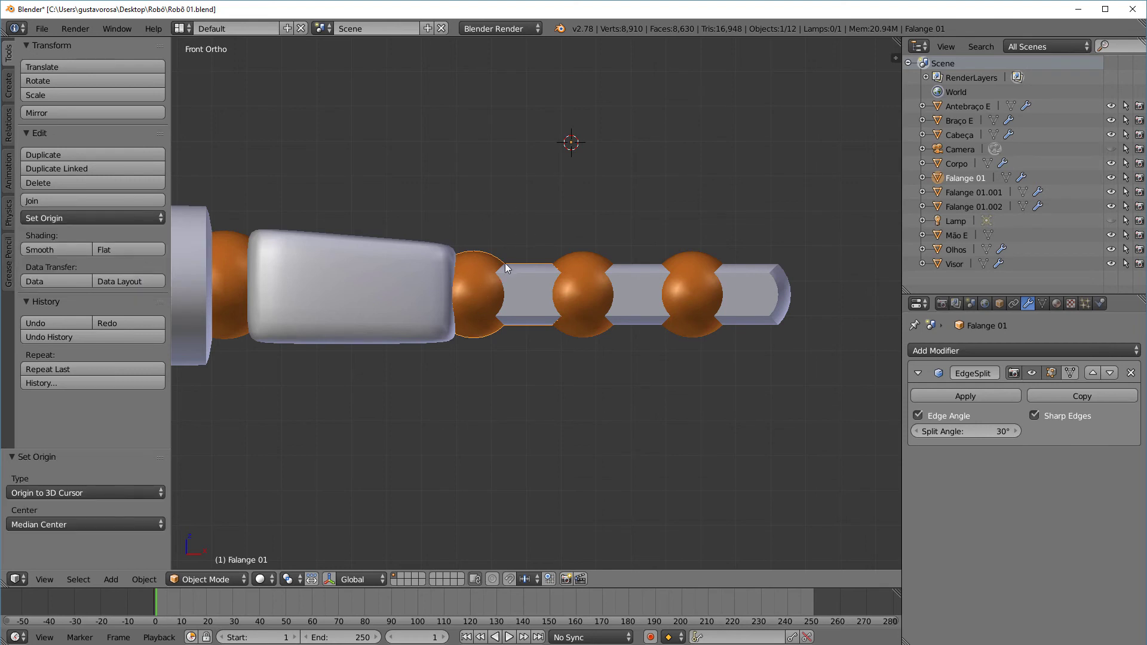
Try rotating the base phalanx about its displaced origin, cancel it, and compare the origin points of the three phalanges
{"action": "key", "text": "r"}
{"action": "key", "text": "Escape"}
{"action": "scroll", "coordinate": [582, 156], "scroll_direction": "up", "scroll_amount": 2}
{"action": "middle_click_drag", "start_coordinate": [593, 106], "coordinate": [640, 75]}
{"action": "right_click", "coordinate": [713, 313]}
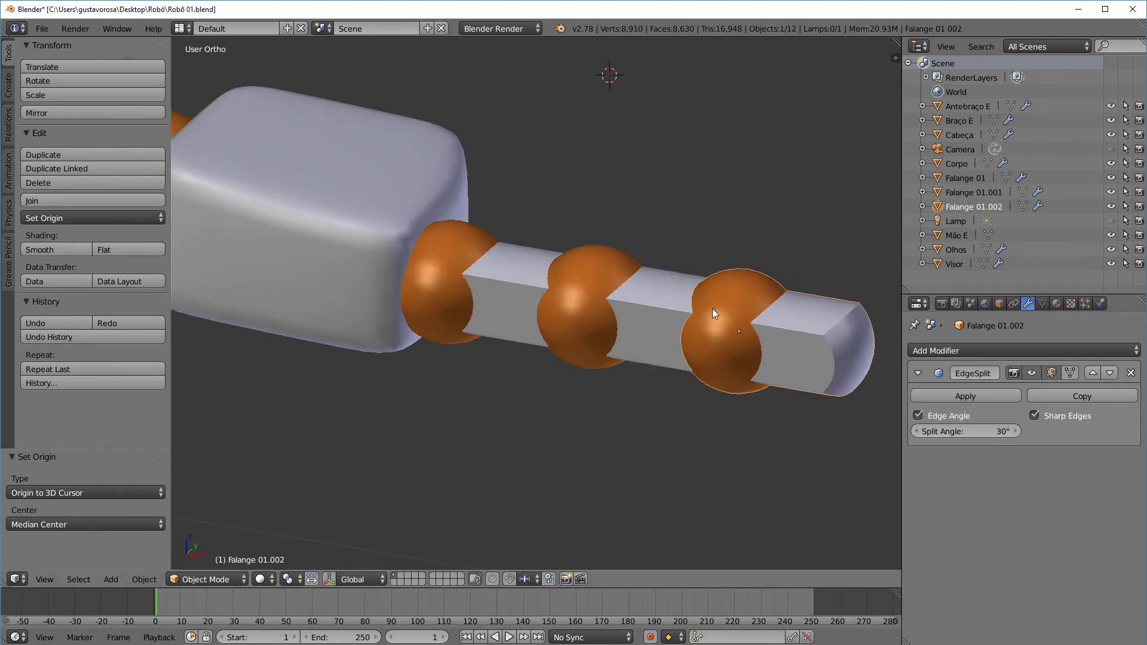
{"action": "right_click", "coordinate": [578, 276]}
{"action": "right_click", "coordinate": [470, 242]}
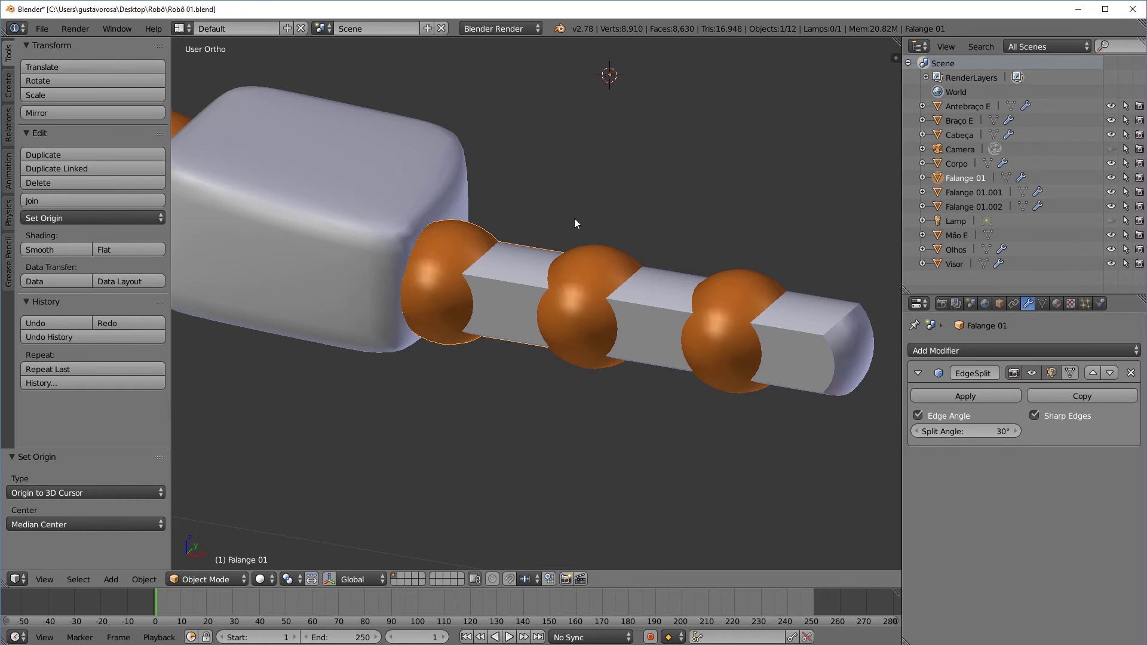
Enter Edit Mode on the base phalanx, Falange 01, with edge selection limited to visible geometry
{"action": "middle_click_drag", "start_coordinate": [522, 204], "coordinate": [521, 228]}
{"action": "scroll", "coordinate": [675, 148], "scroll_direction": "up", "scroll_amount": 1}
{"action": "middle_click_drag", "start_coordinate": [524, 173], "coordinate": [515, 220], "text": "shift"}
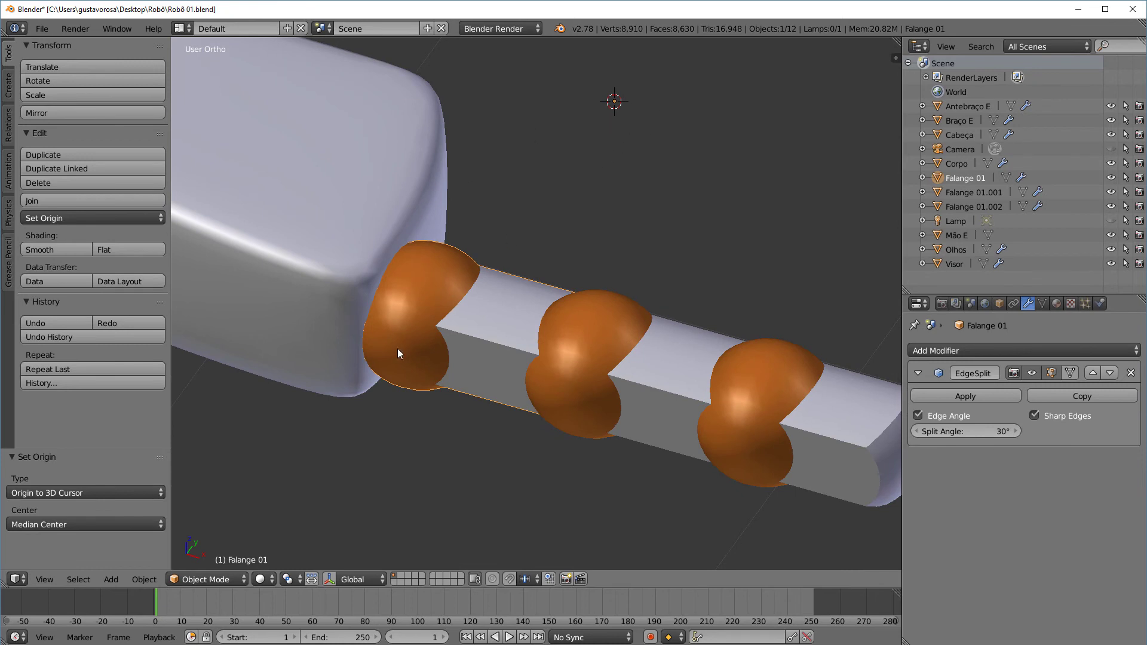
{"action": "left_click", "coordinate": [208, 572]}
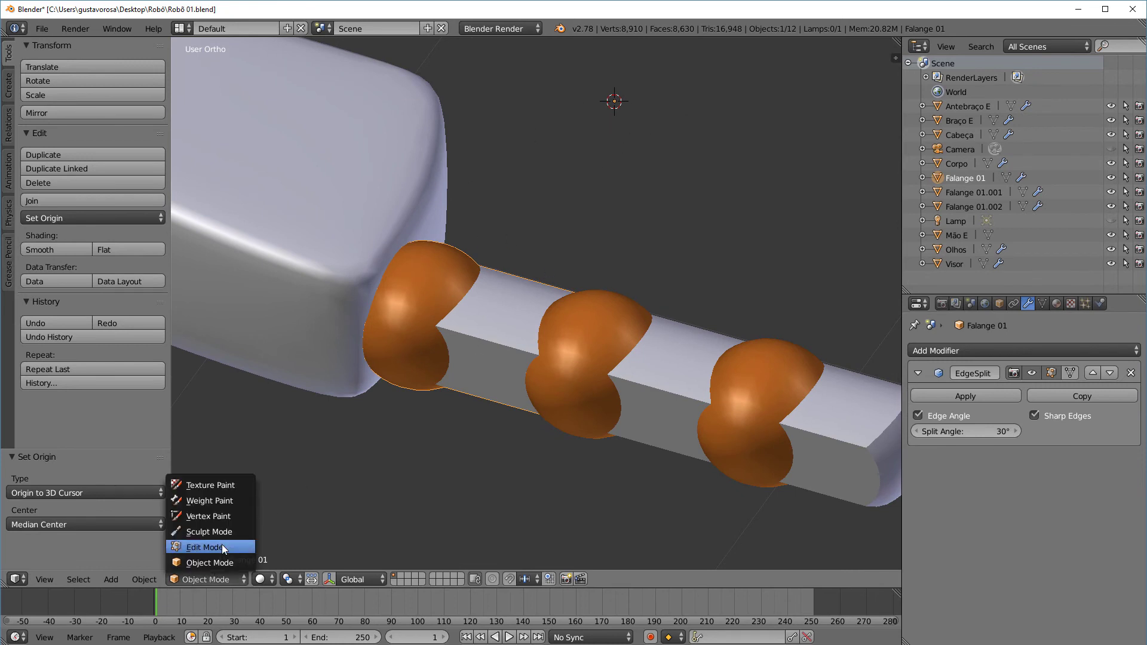
{"action": "left_click", "coordinate": [221, 544]}
{"action": "middle_click_drag", "start_coordinate": [371, 445], "coordinate": [382, 400]}
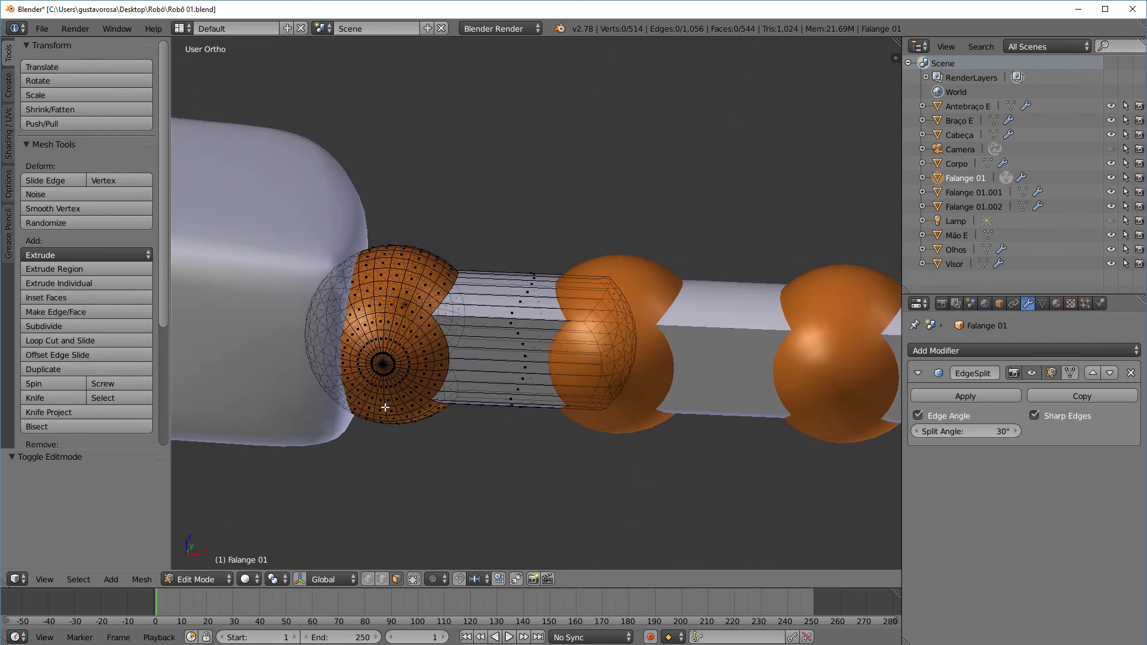
{"action": "scroll", "coordinate": [385, 407], "scroll_direction": "up", "scroll_amount": 2}
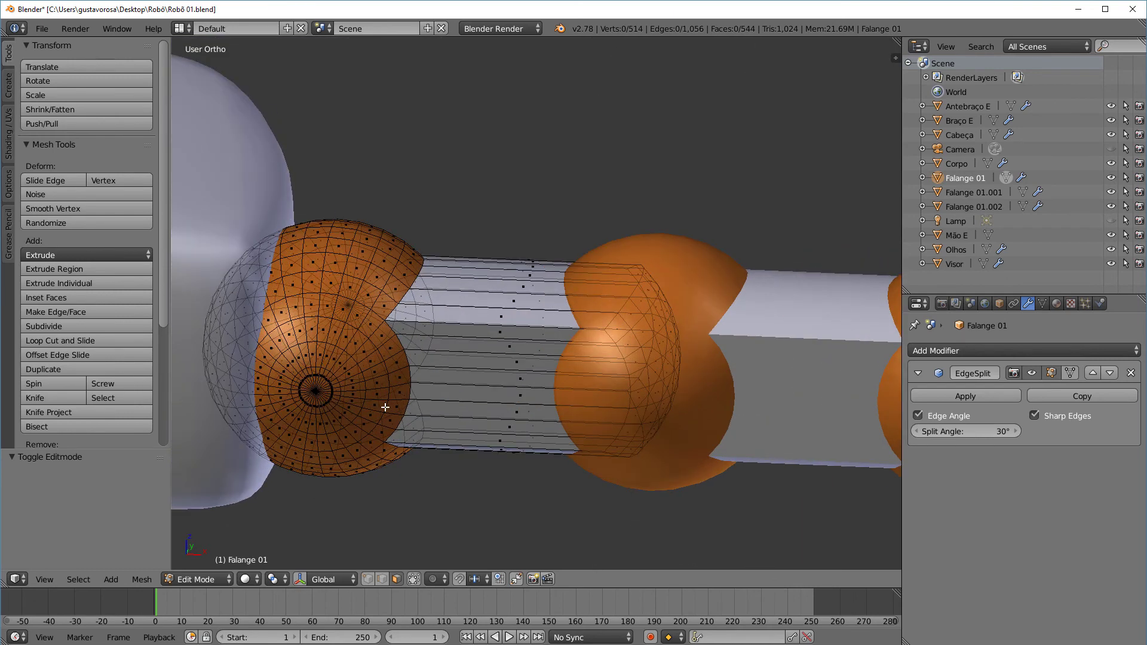
{"action": "left_click", "coordinate": [383, 579]}
{"action": "middle_click_drag", "start_coordinate": [417, 231], "coordinate": [413, 310]}
{"action": "left_click", "coordinate": [416, 579]}
Select the vertical edge loop through the centre of the base joint sphere, covering its upper and lower halves, and make hidden geometry selectable again
{"action": "mouse_move", "coordinate": [394, 378]}
{"action": "middle_mouse_down"}
{"action": "mouse_move", "coordinate": [328, 341]}
{"action": "mouse_move", "coordinate": [355, 287]}
{"action": "middle_mouse_up"}
{"action": "right_click", "coordinate": [370, 219], "text": "alt"}
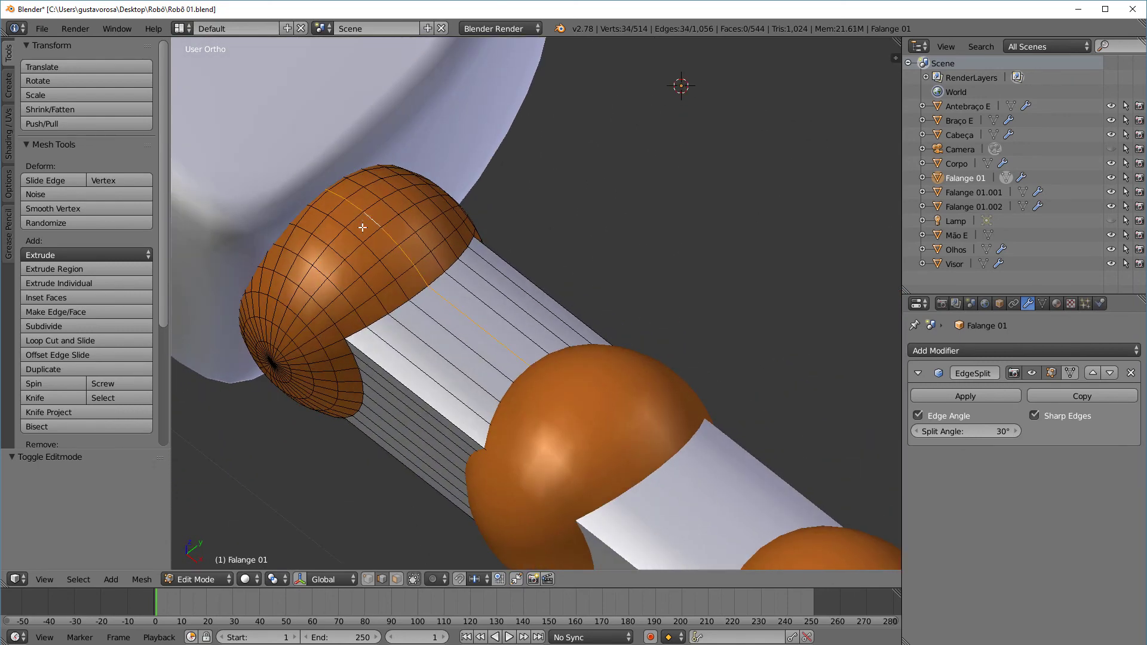
{"action": "middle_click_drag", "start_coordinate": [337, 244], "coordinate": [293, 303]}
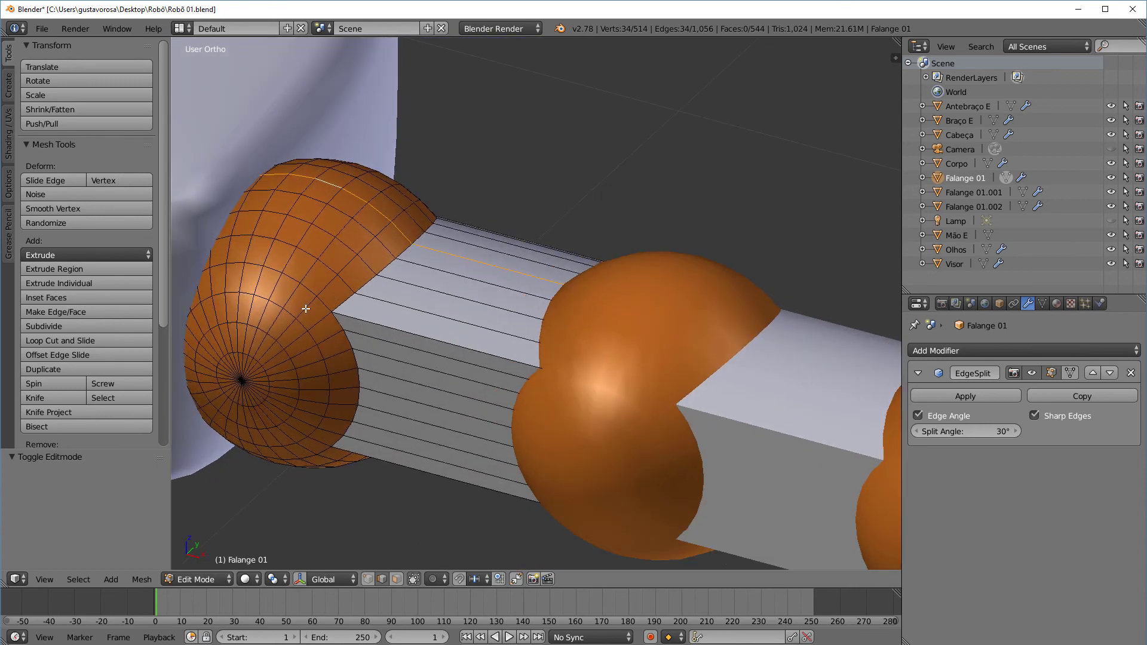
{"action": "key", "text": "KP_3"}
{"action": "key", "text": "KP_1"}
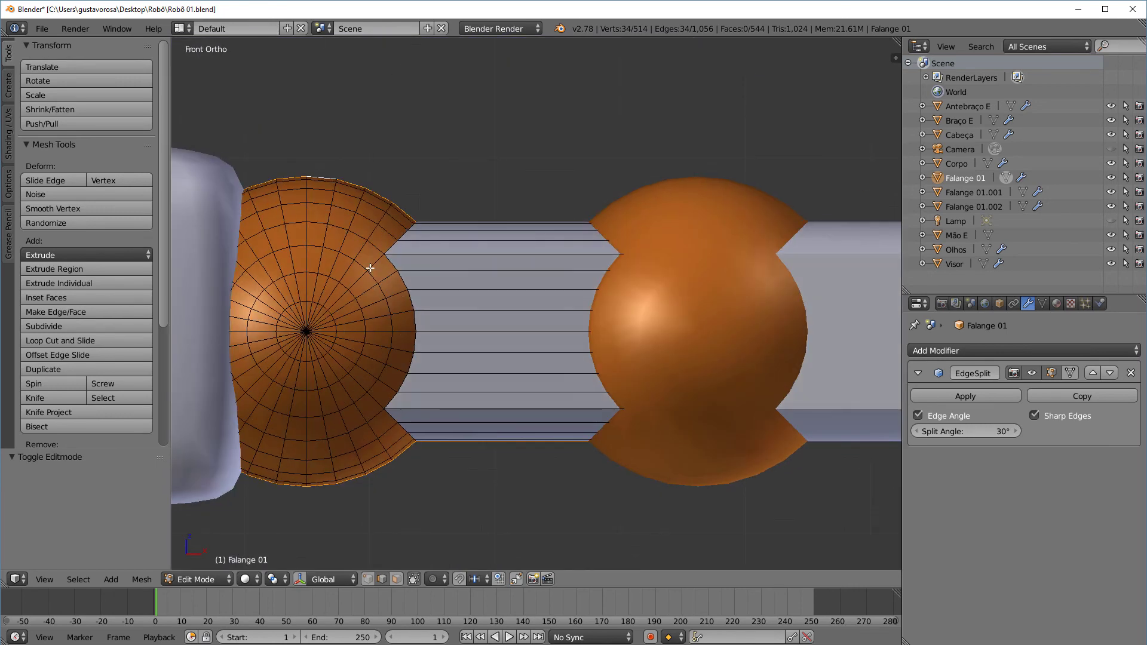
{"action": "right_click", "coordinate": [307, 232], "text": "alt"}
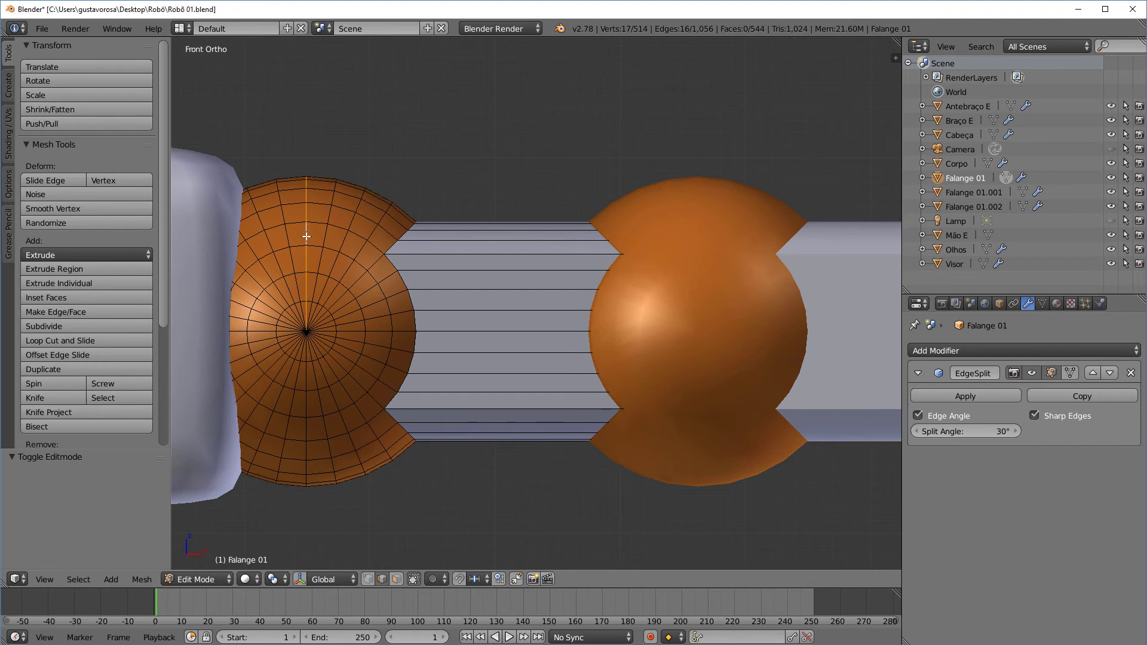
{"action": "right_click", "coordinate": [306, 394], "text": "alt+shift"}
{"action": "middle_click_drag", "start_coordinate": [409, 312], "coordinate": [334, 359]}
{"action": "left_click", "coordinate": [413, 579]}
{"action": "middle_click_drag", "start_coordinate": [395, 416], "coordinate": [460, 266]}
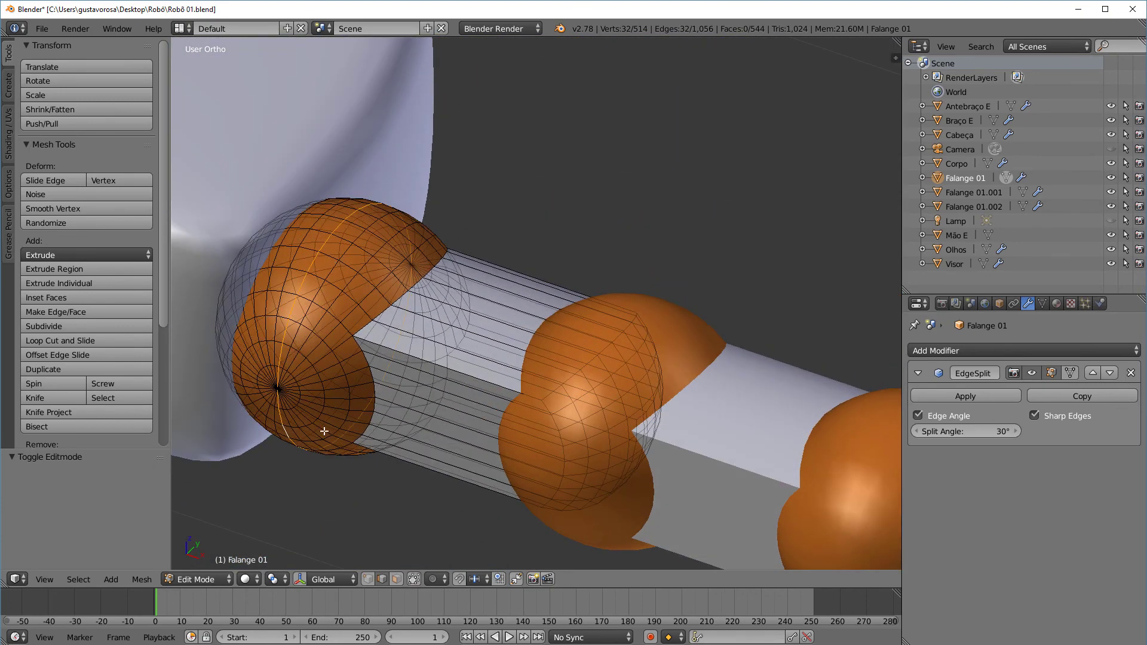
Snap the 3D cursor to the centre of the selected edge loop and check its position inside the joint sphere
{"action": "middle_click_drag", "start_coordinate": [339, 294], "coordinate": [353, 325]}
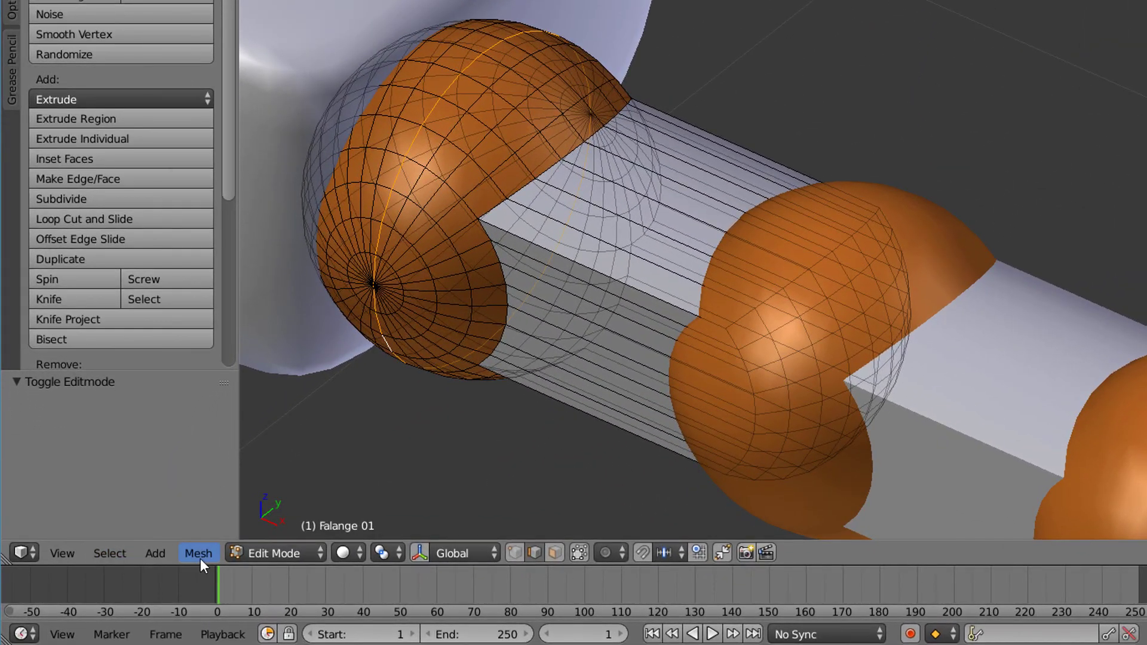
{"action": "left_click", "coordinate": [200, 556]}
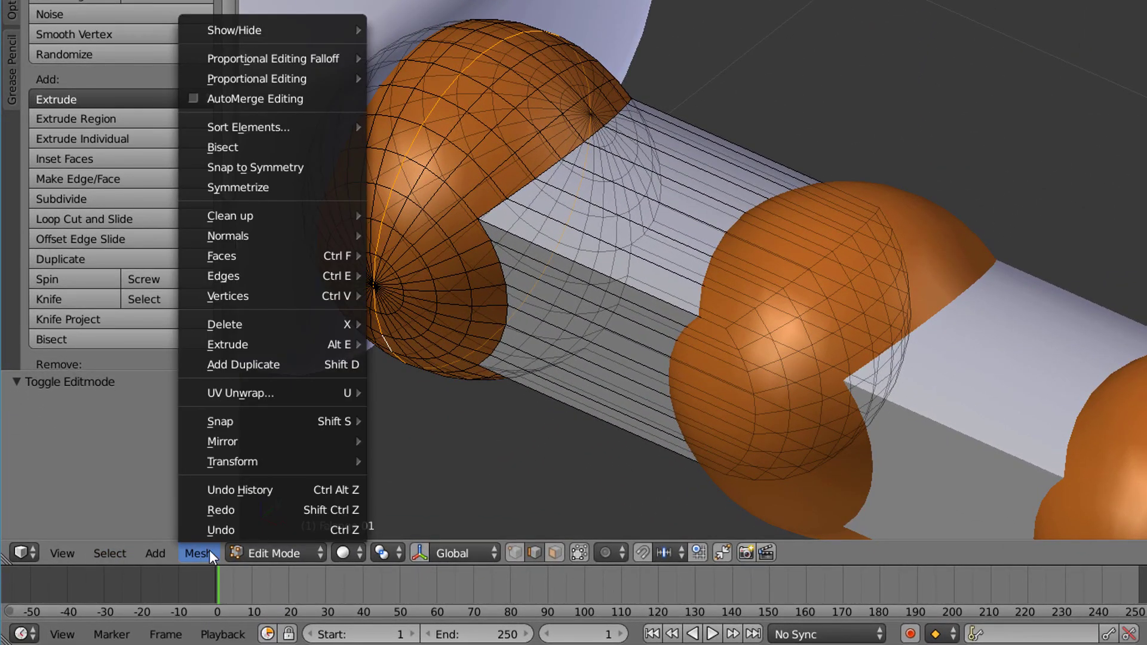
{"action": "mouse_move", "coordinate": [246, 427]}
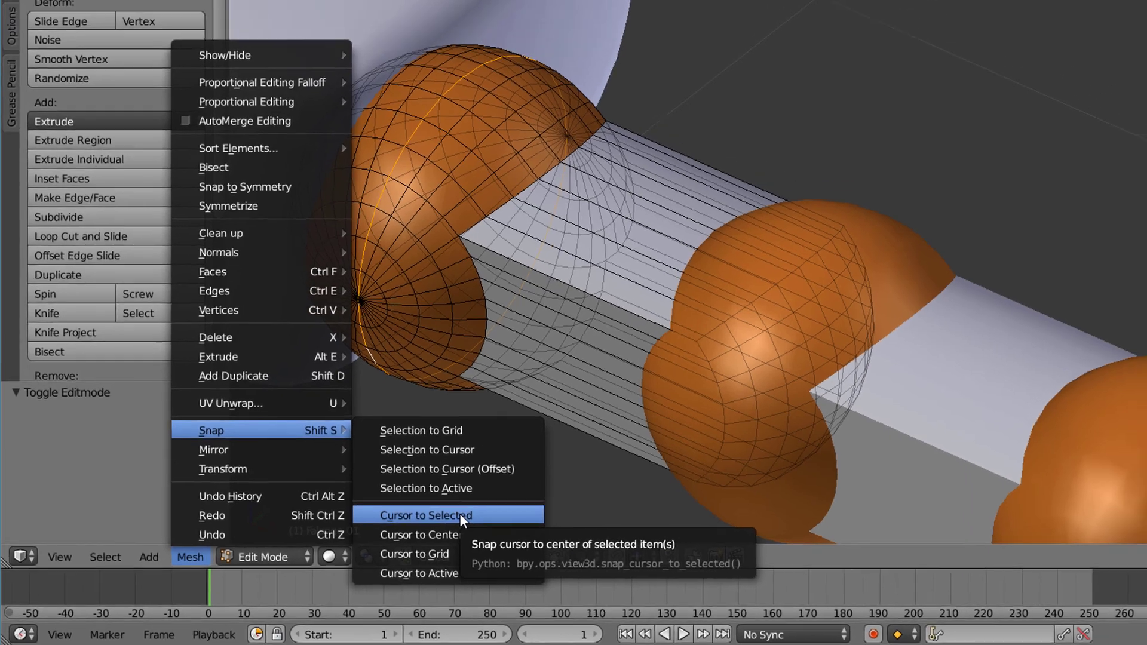
{"action": "left_click", "coordinate": [479, 509]}
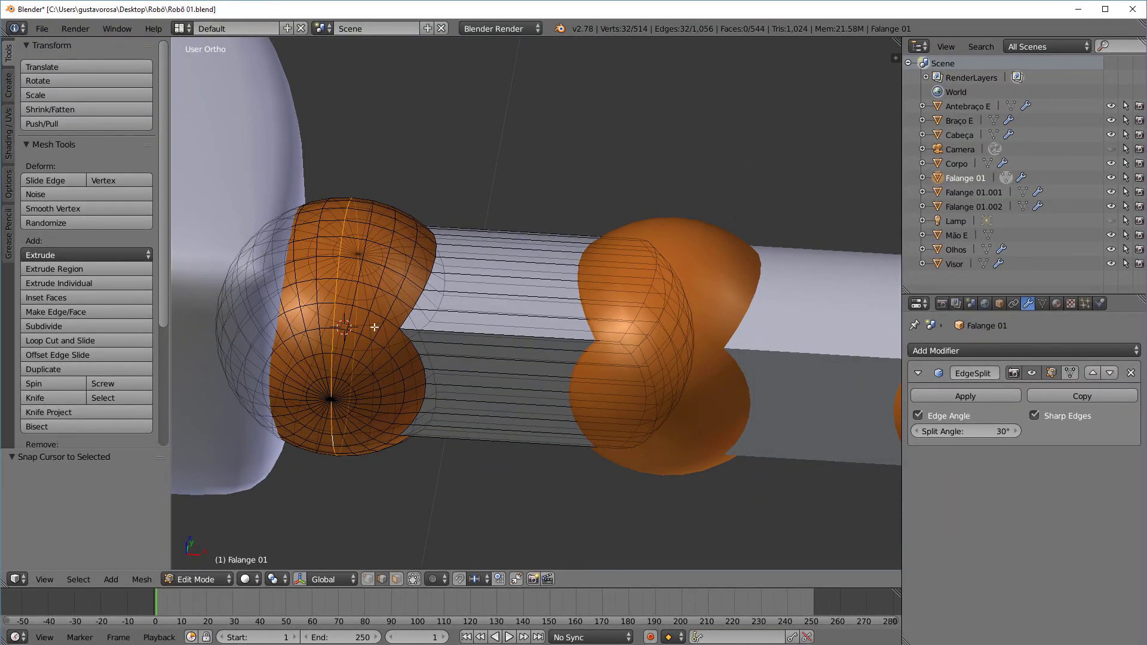
{"action": "middle_click_drag", "start_coordinate": [360, 341], "coordinate": [329, 351]}
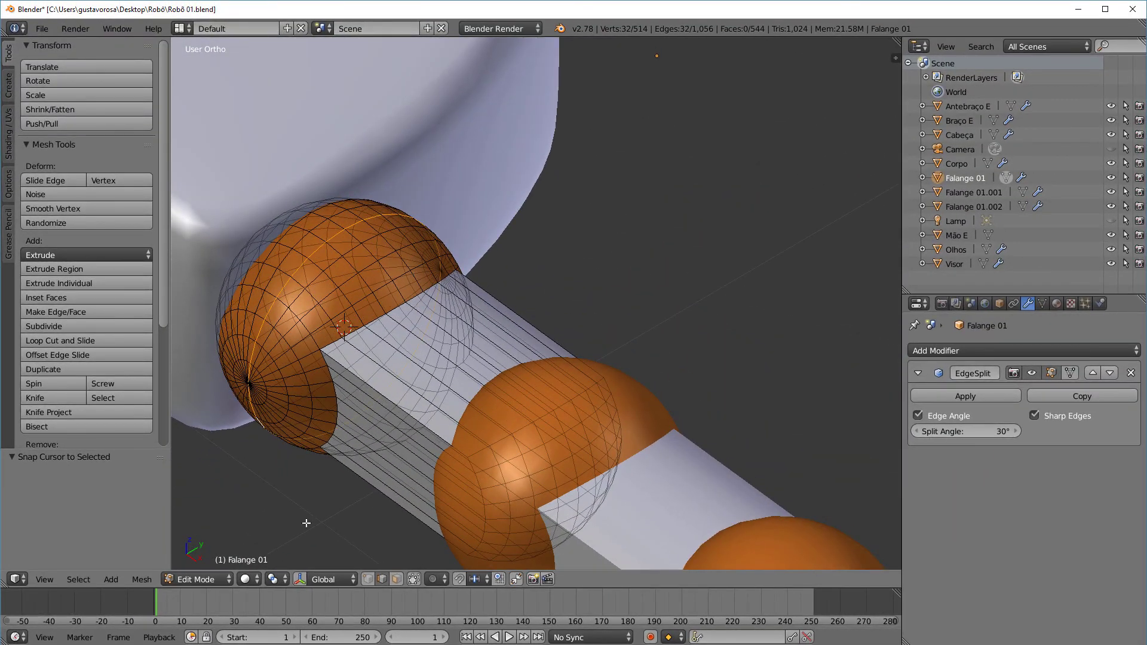
{"action": "middle_click_drag", "start_coordinate": [314, 464], "coordinate": [350, 417]}
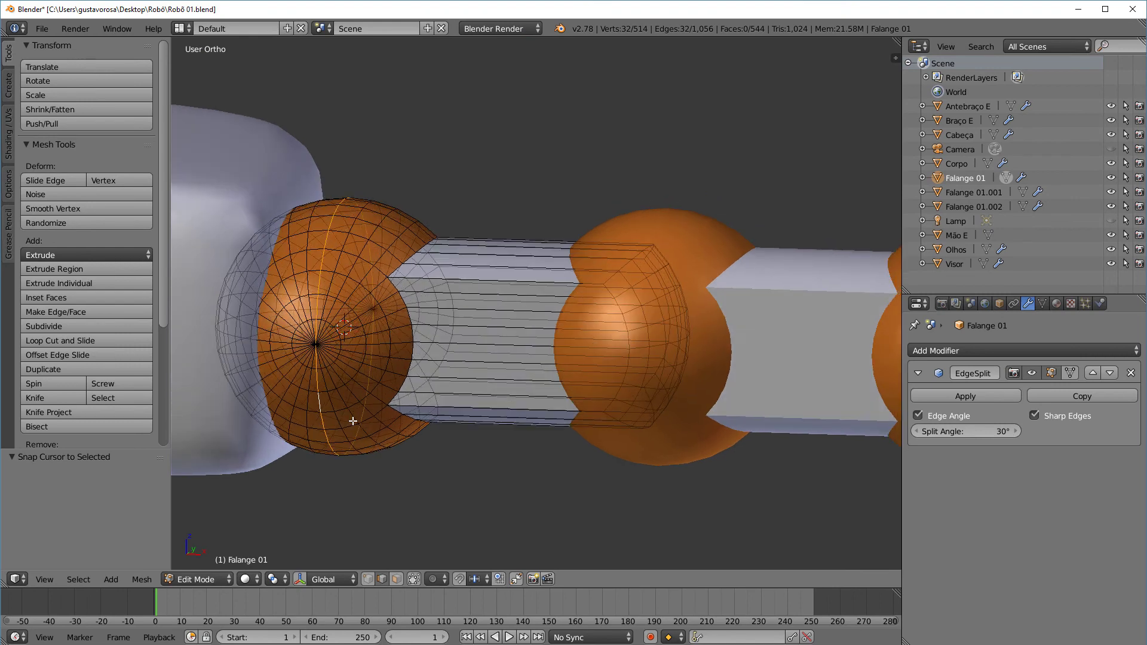
Return to Object Mode and set the origin of Falange 01 to the 3D cursor at the centre of its joint sphere
{"action": "left_click", "coordinate": [209, 579]}
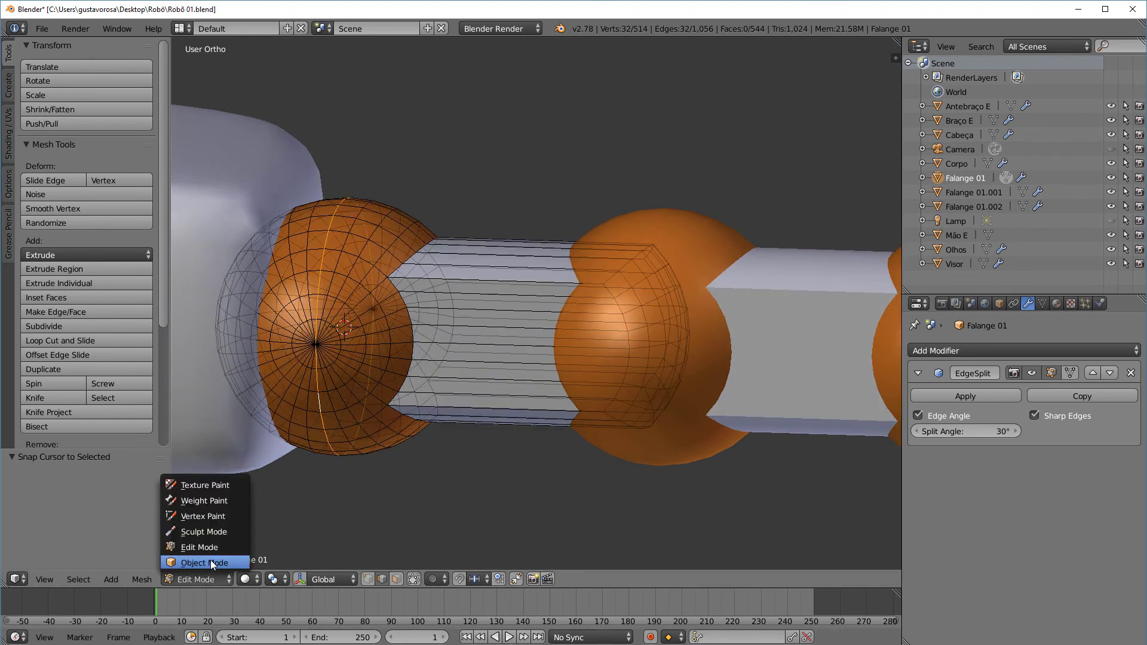
{"action": "left_click", "coordinate": [210, 560]}
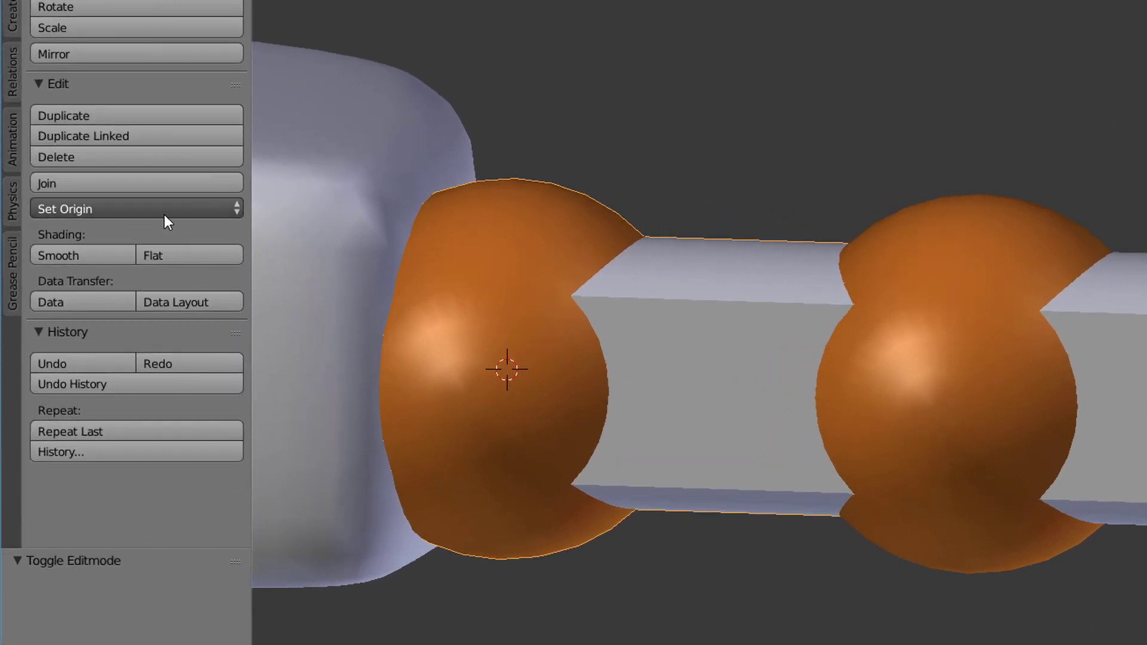
{"action": "left_click", "coordinate": [110, 220]}
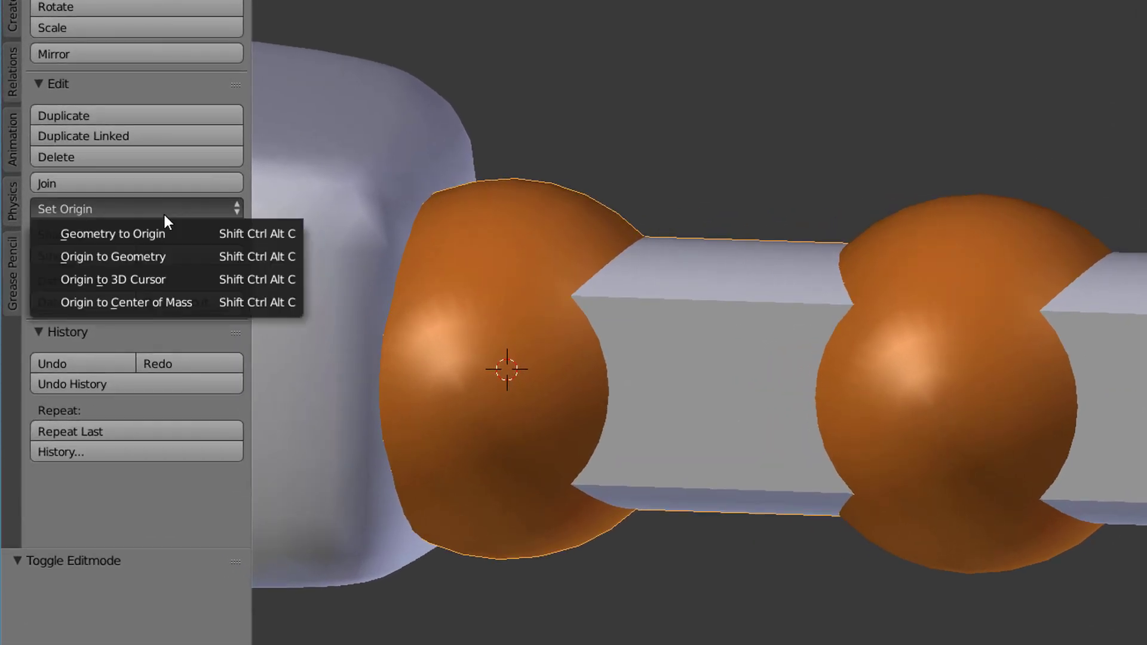
{"action": "left_click", "coordinate": [167, 284]}
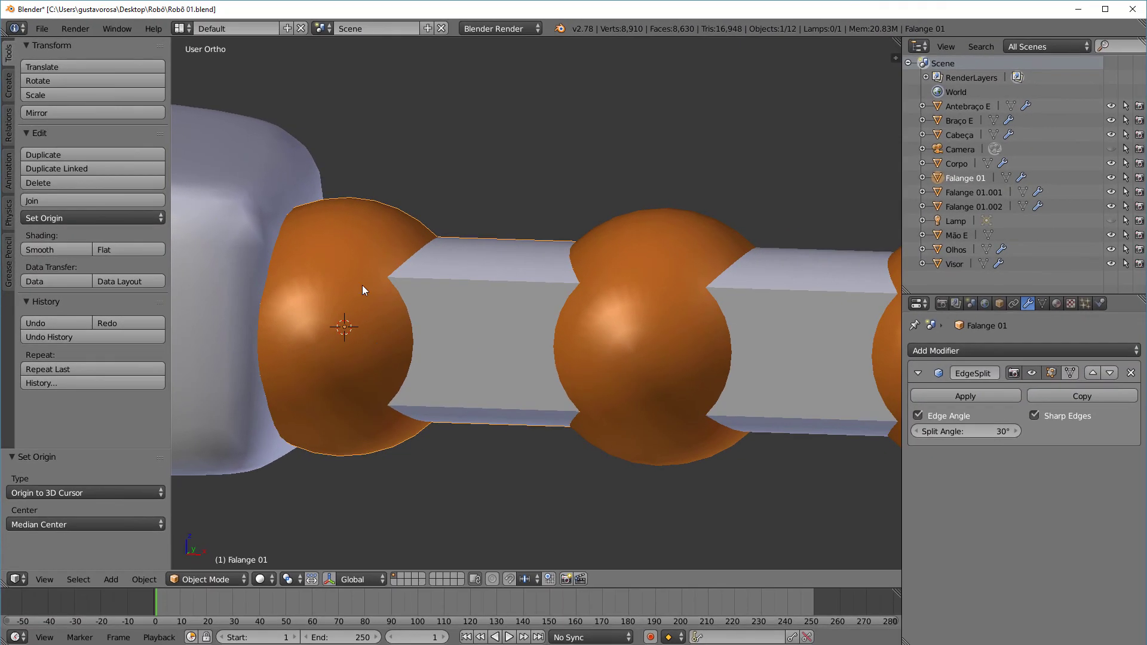
Try rotating the base phalanx about the global X axis from its new pivot, cancelling the rotation
{"action": "scroll", "coordinate": [362, 352], "scroll_direction": "down", "scroll_amount": 3}
{"action": "middle_click_drag", "start_coordinate": [478, 415], "coordinate": [496, 437]}
{"action": "key", "text": "r"}
{"action": "key", "text": "x"}
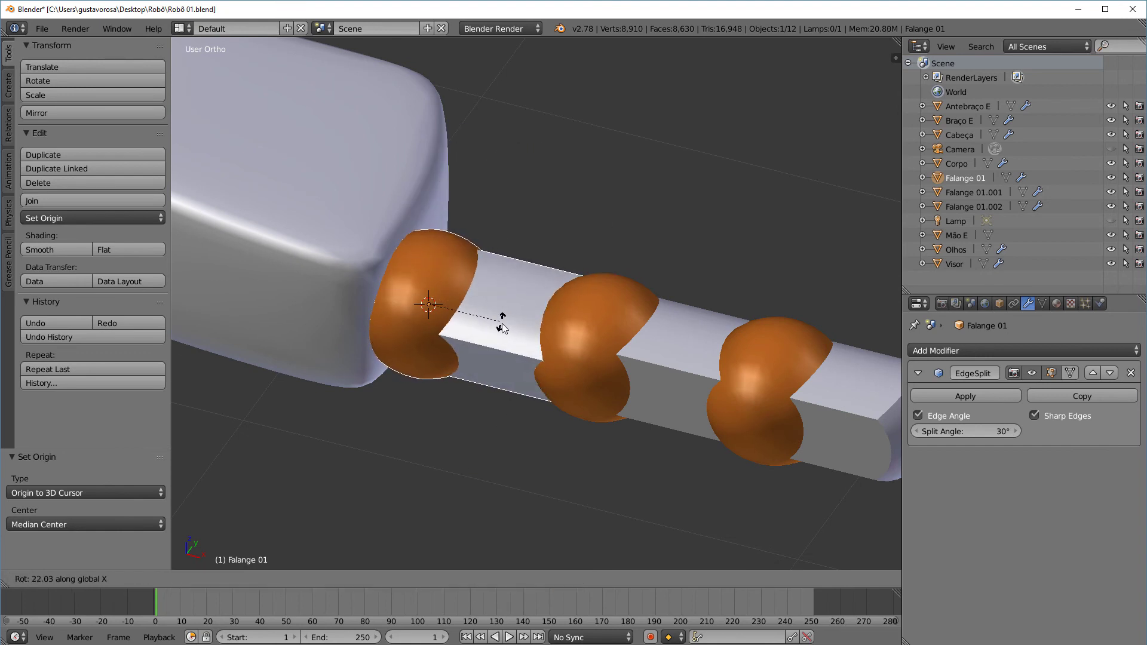
{"action": "left_click", "coordinate": [461, 370]}
{"action": "middle_click_drag", "start_coordinate": [457, 379], "coordinate": [522, 254]}
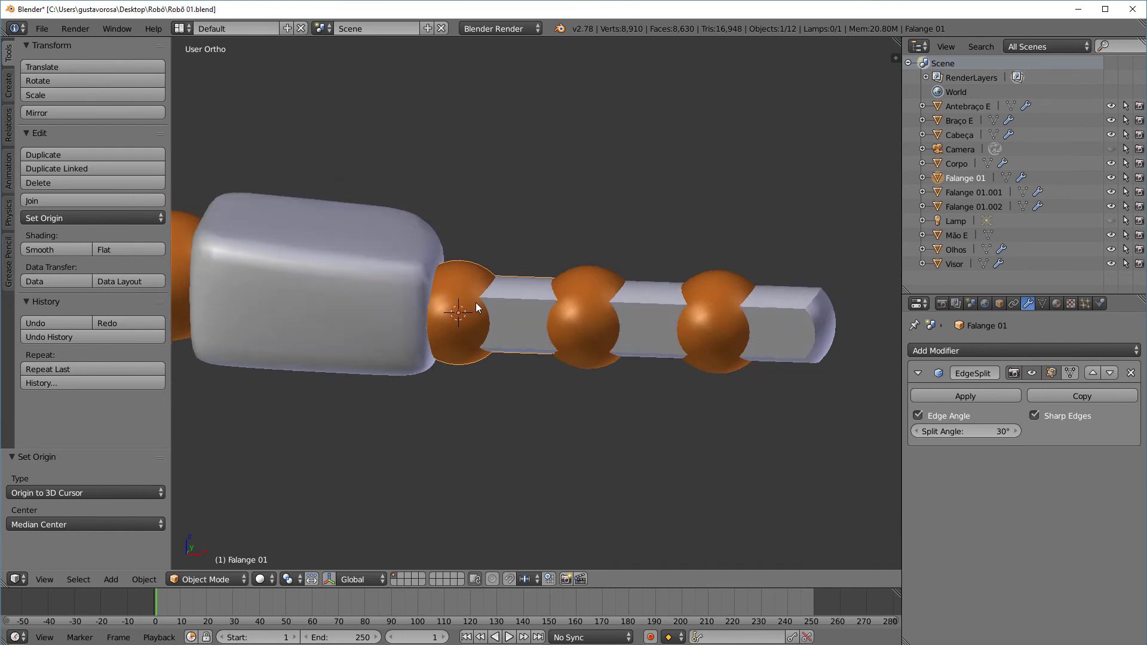
{"action": "middle_click_drag", "start_coordinate": [476, 302], "coordinate": [458, 315]}
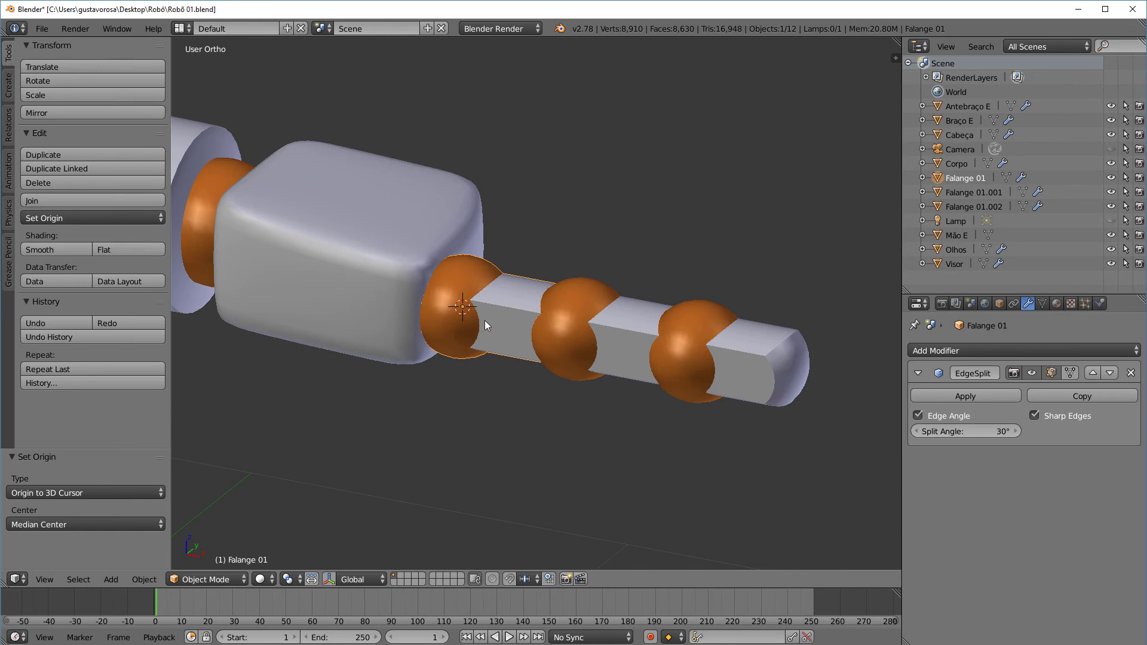
Try rotating the base phalanx about global X and Y and then the middle phalanx, cancelling each rotation, and select the outer phalanx
{"action": "key", "text": "r"}
{"action": "key", "text": "x"}
{"action": "right_click", "coordinate": [536, 274]}
{"action": "key", "text": "r"}
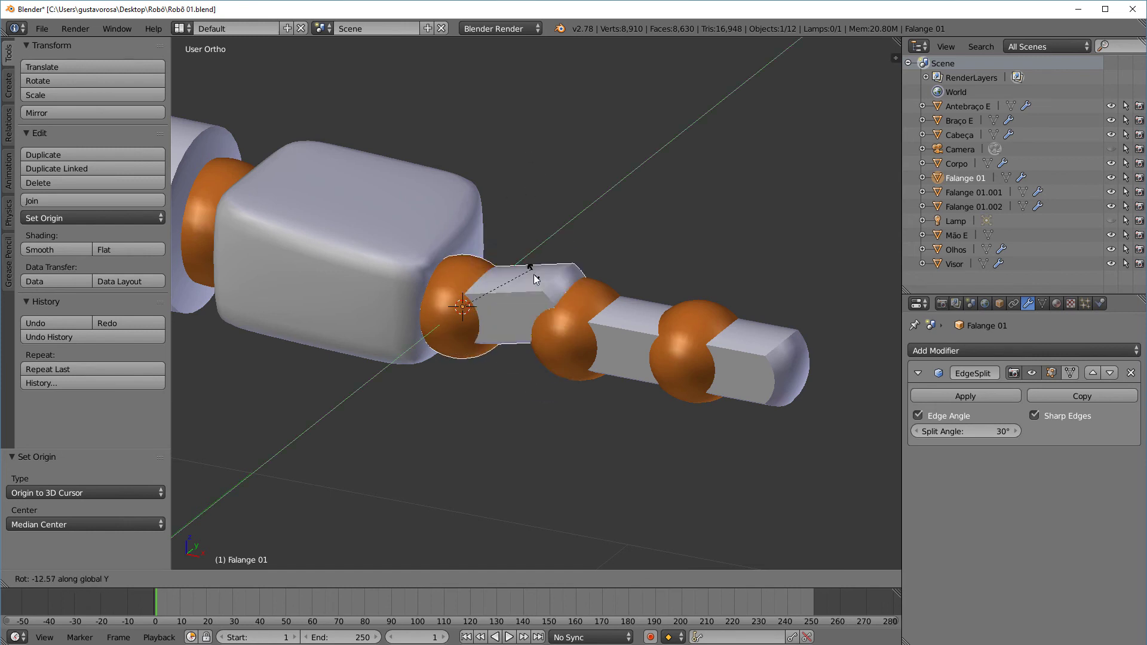
{"action": "right_click", "coordinate": [610, 347]}
{"action": "right_click", "coordinate": [610, 346]}
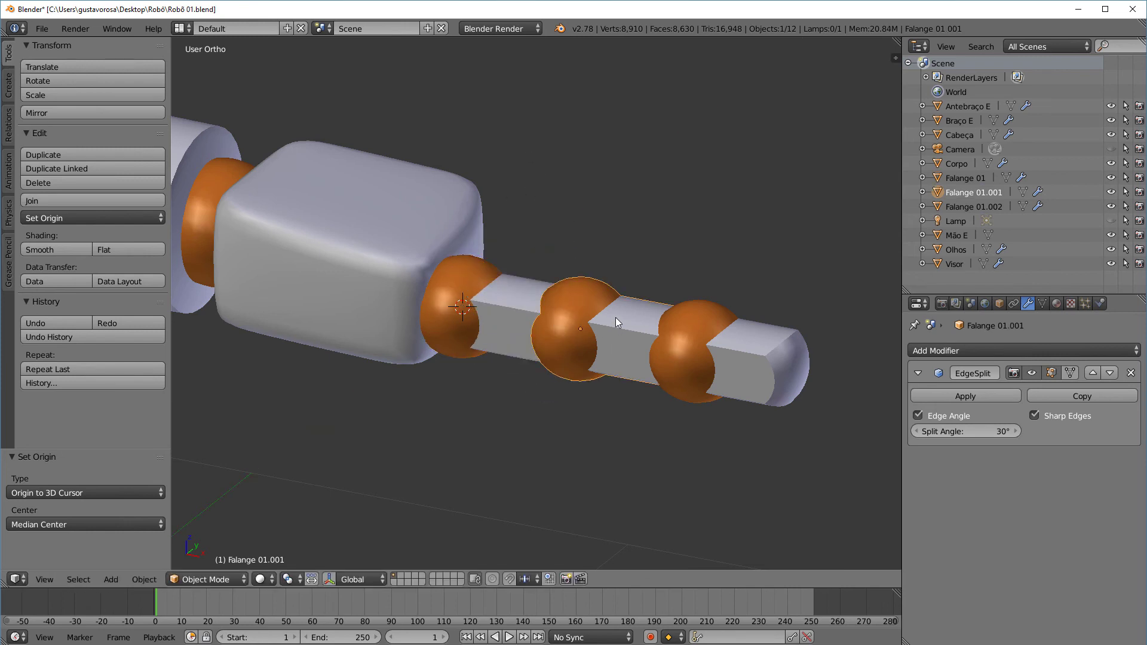
{"action": "key", "text": "r"}
{"action": "right_click", "coordinate": [768, 367]}
{"action": "right_click", "coordinate": [767, 367]}
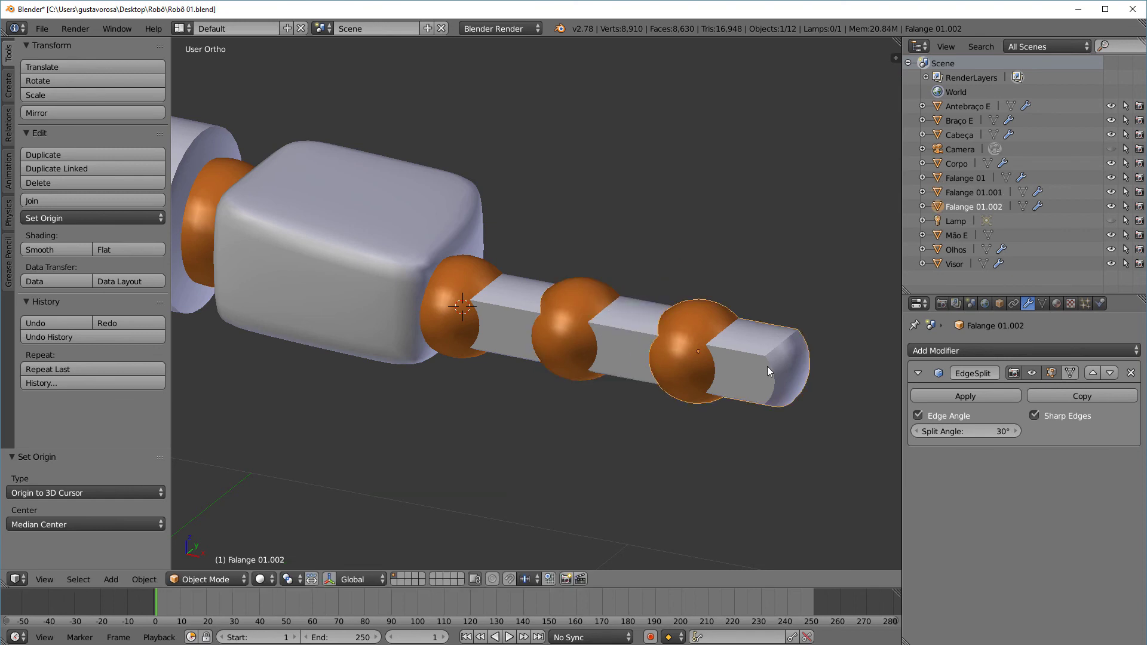
{"action": "key", "text": "t"}
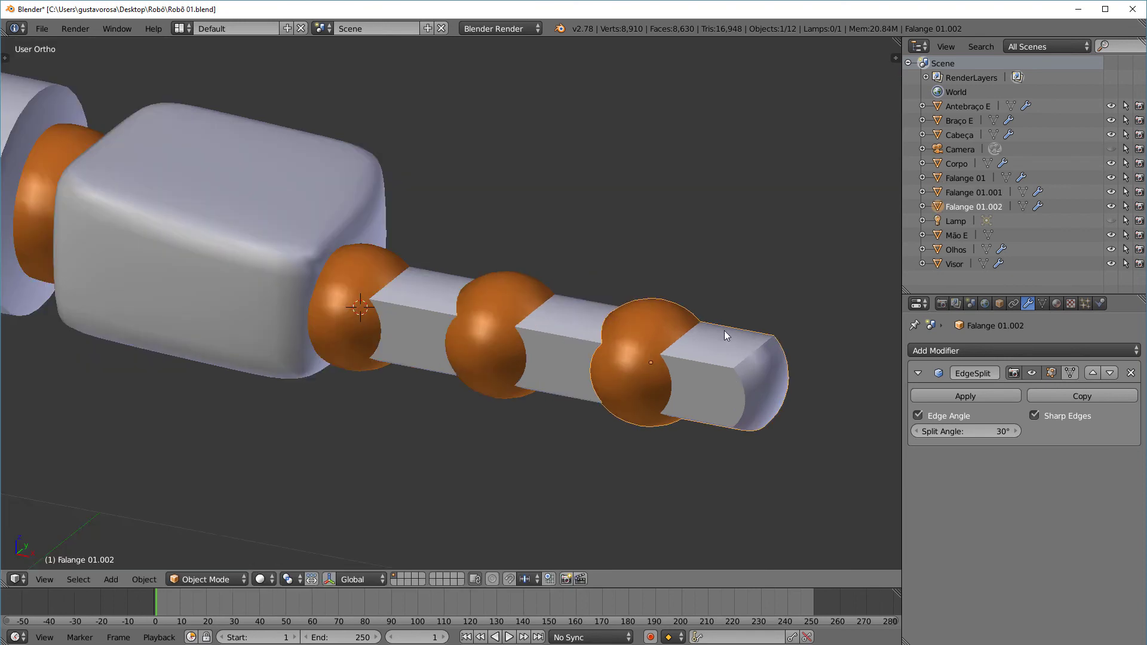
{"action": "key", "text": "t"}
Select all three phalanges and, in top view, move the finger by about -0.027 in X and -0.012 in Y
{"action": "middle_click_drag", "start_coordinate": [705, 324], "coordinate": [772, 344]}
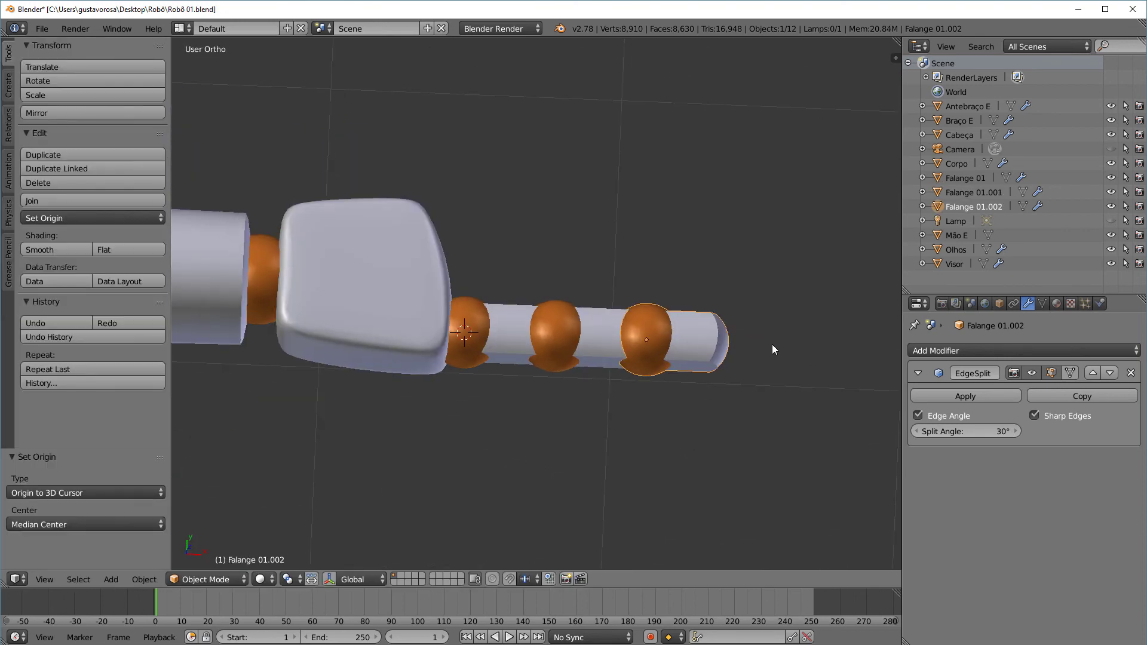
{"action": "right_click", "coordinate": [516, 325]}
{"action": "key", "text": "t"}
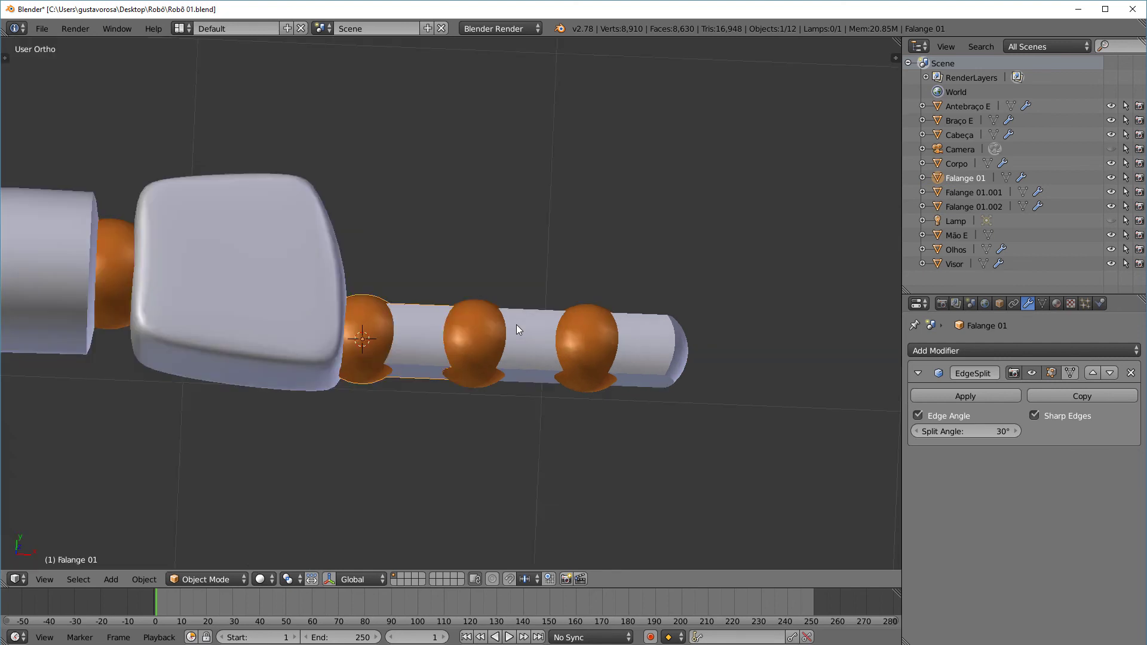
{"action": "key", "text": "t"}
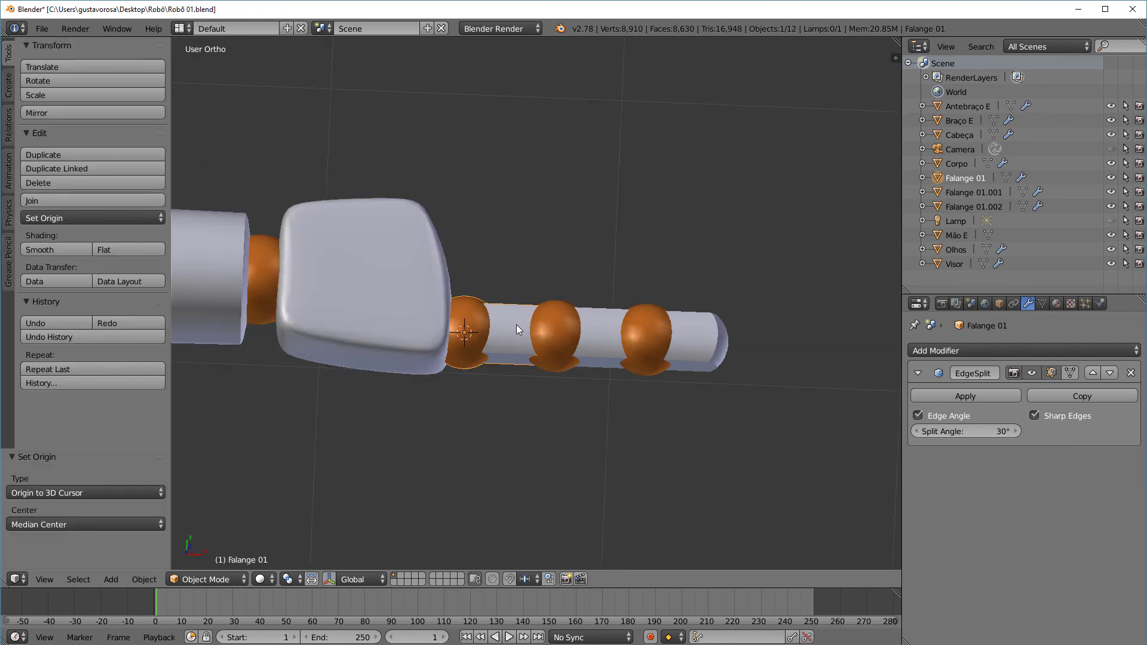
{"action": "key", "text": "KP_7"}
{"action": "right_click", "coordinate": [593, 315], "text": "shift"}
{"action": "right_click", "coordinate": [682, 335], "text": "shift"}
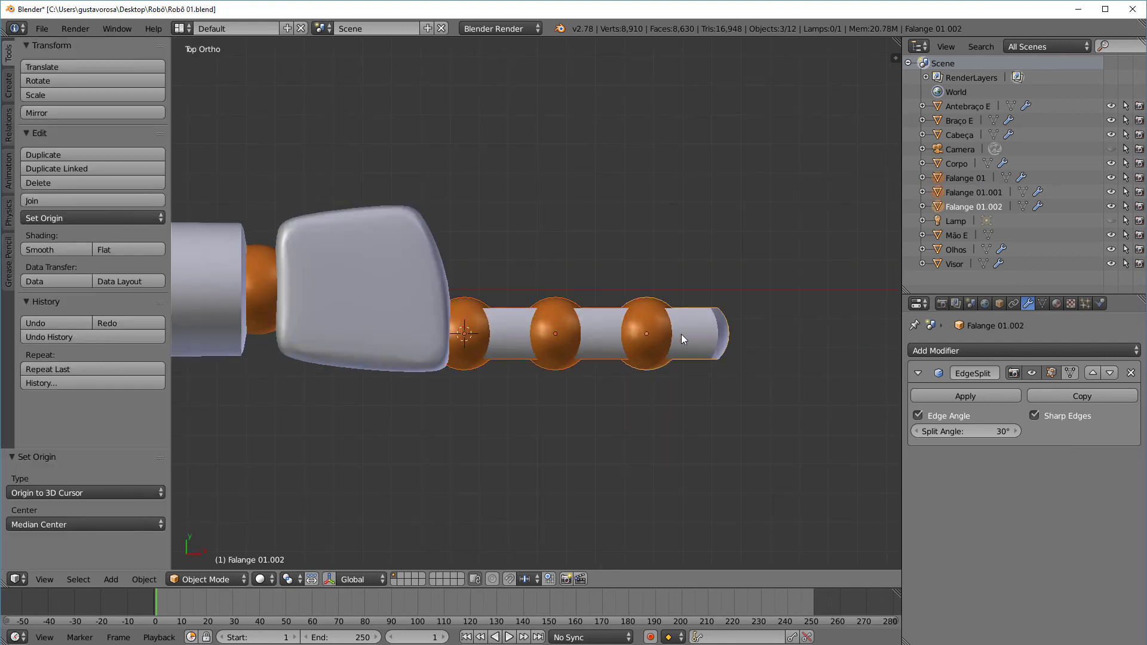
{"action": "key", "text": "g"}
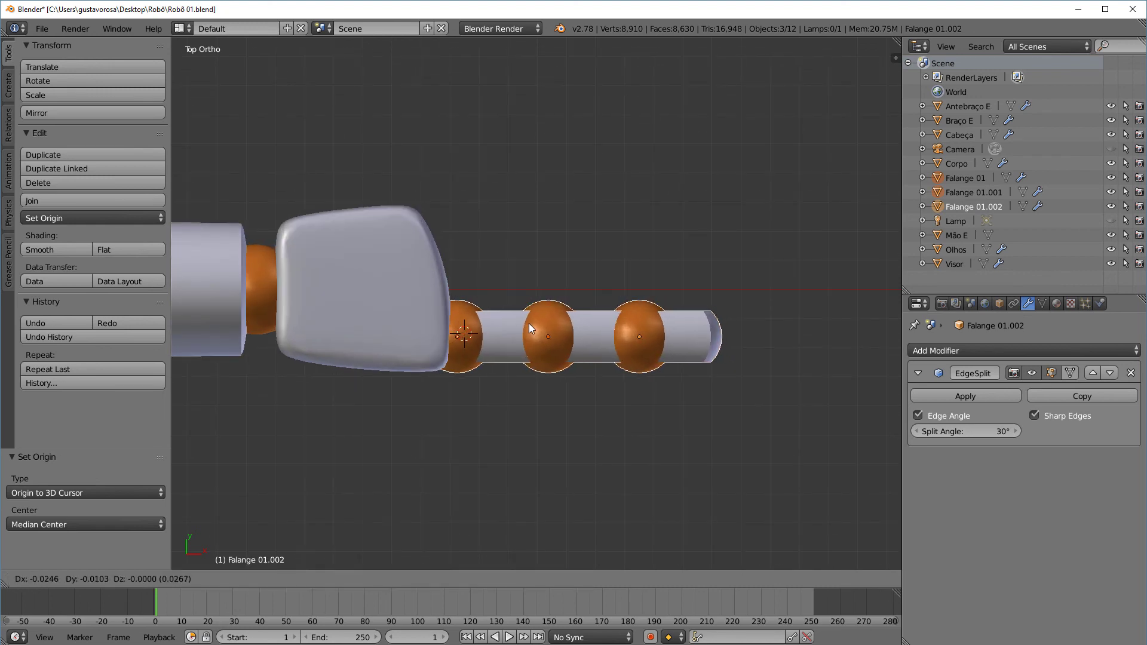
{"action": "left_click", "coordinate": [529, 324]}
Duplicate the three-phalanx finger and place the copy beside it in top view, offset about -0.035 in X and 0.234 in Y
{"action": "key", "text": "shift+d"}
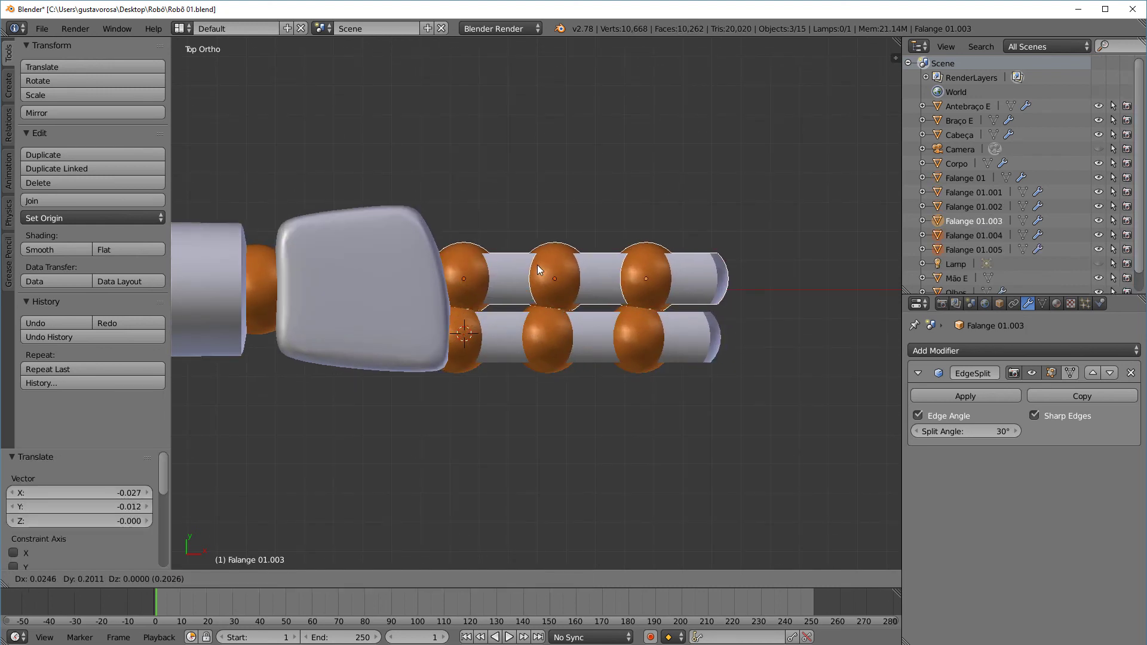
{"action": "left_click", "coordinate": [523, 255]}
{"action": "scroll", "coordinate": [596, 345], "scroll_direction": "down", "scroll_amount": 2}
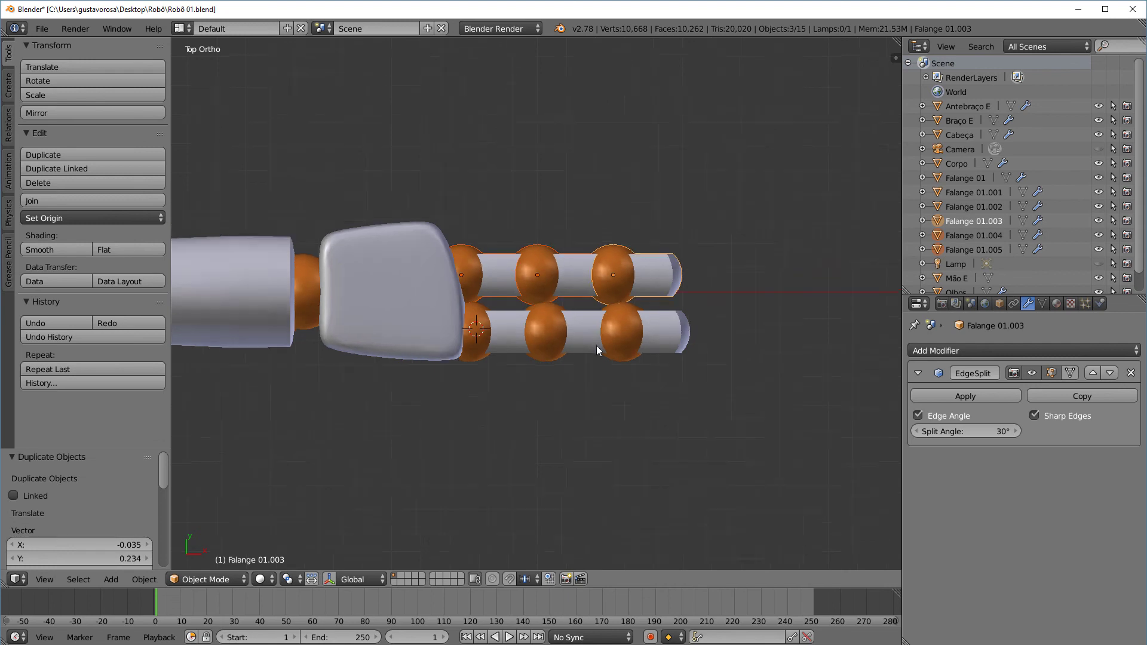
Undo the finger copy, scale the original finger to about 0.746, and move it about -0.094 in X and -0.007 in Y
{"action": "scroll", "coordinate": [597, 345], "scroll_direction": "up", "scroll_amount": 1}
{"action": "key", "text": "ctrl+z"}
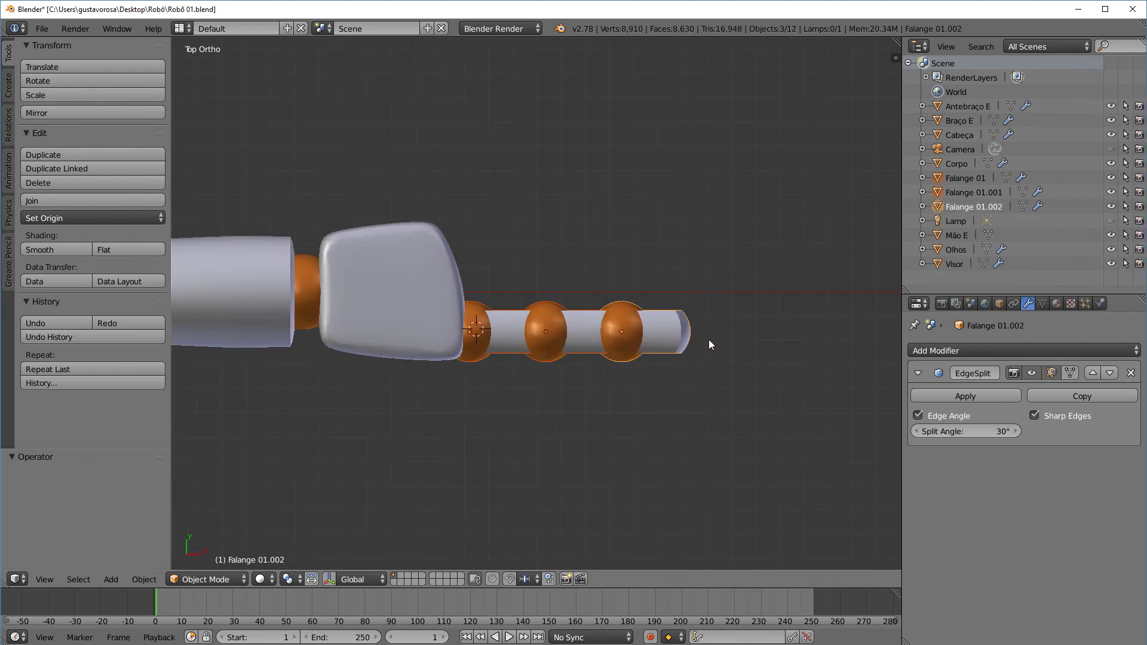
{"action": "key", "text": "s"}
{"action": "left_click", "coordinate": [721, 274]}
{"action": "key", "text": "g"}
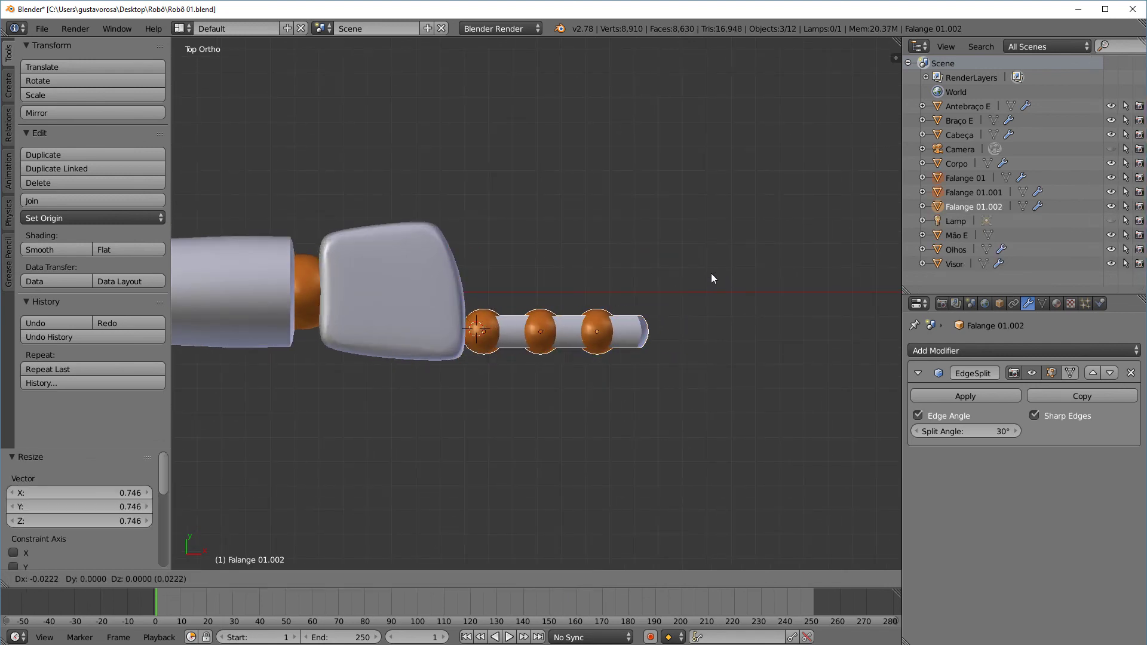
{"action": "left_click", "coordinate": [699, 280]}
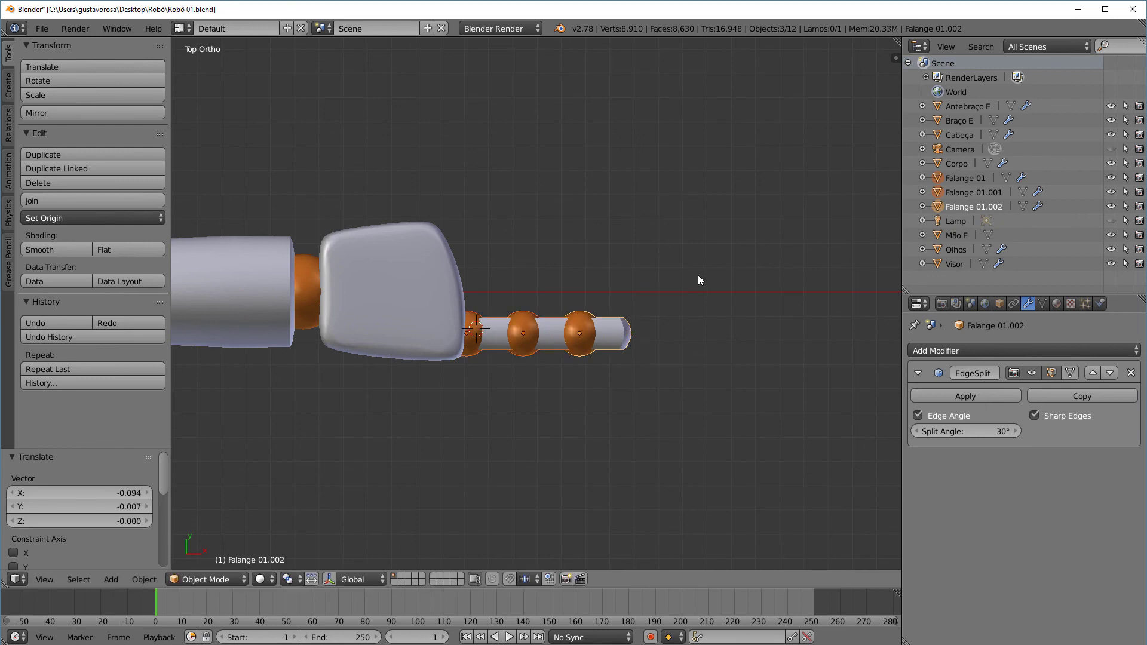
Duplicate the finger about -0.027 in X and 0.227 in Y, rotate the copy about -5.81°, and nudge it 0.012 in X and 0.027 in Y
{"action": "key", "text": "shift+d"}
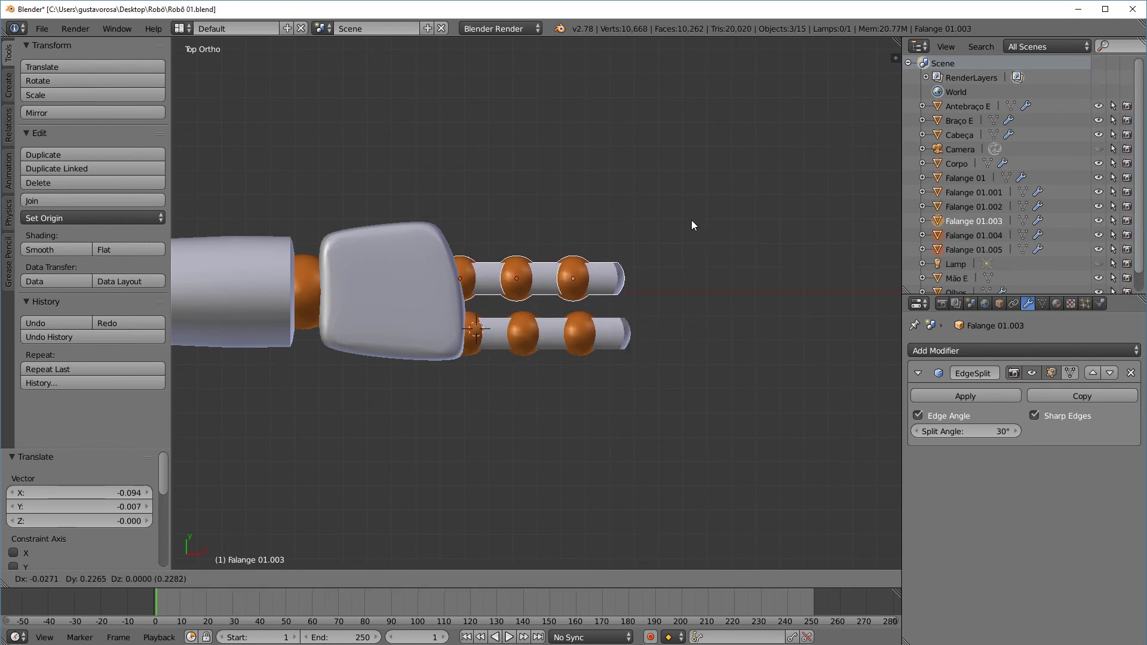
{"action": "left_click", "coordinate": [691, 225]}
{"action": "key", "text": "r"}
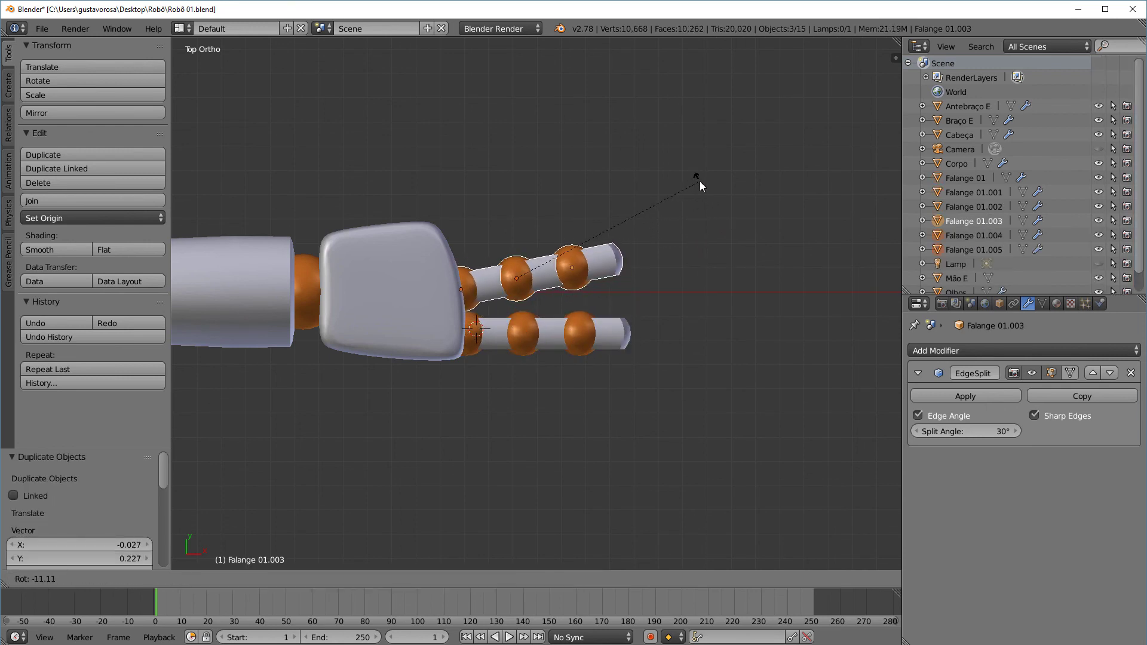
{"action": "left_click", "coordinate": [701, 201]}
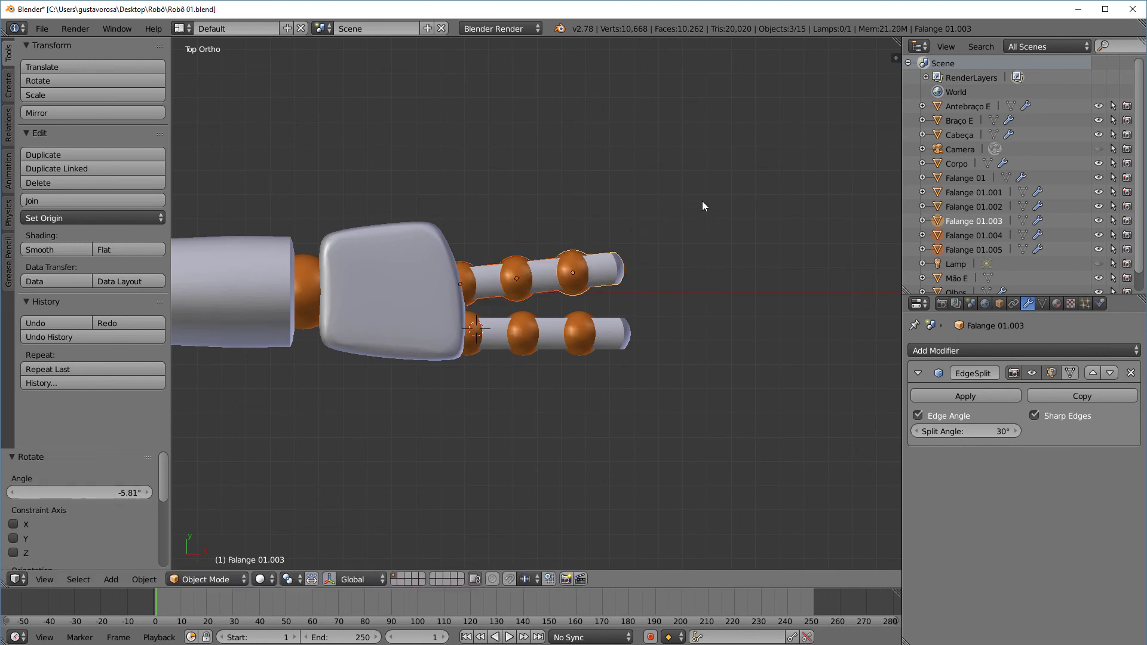
{"action": "key", "text": "g"}
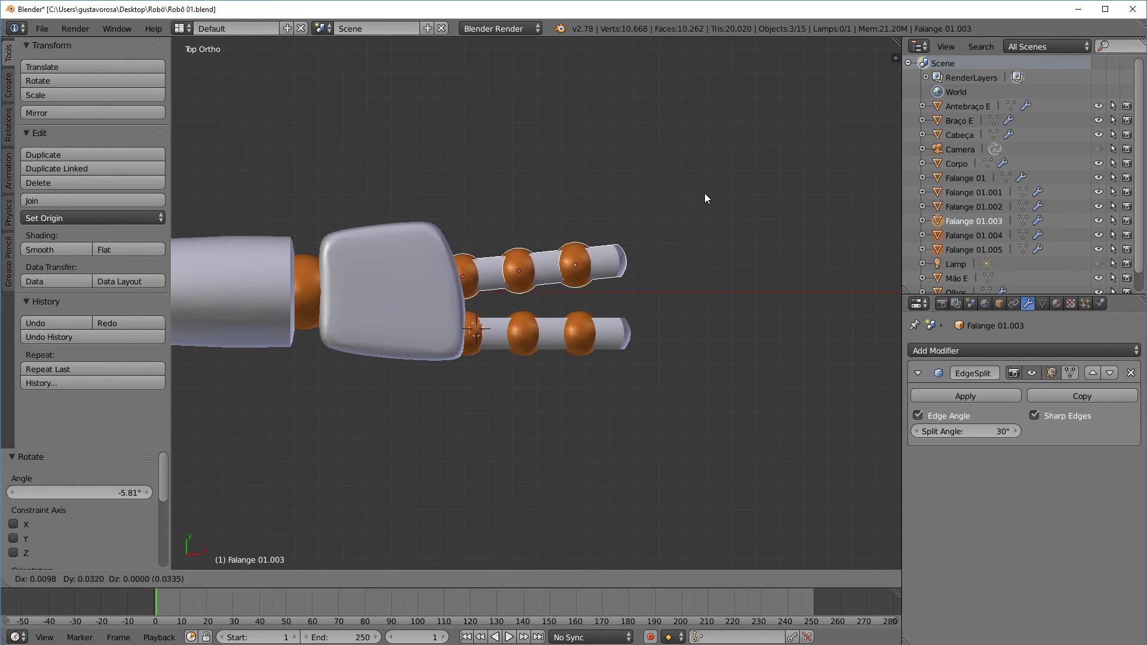
{"action": "left_click", "coordinate": [705, 195]}
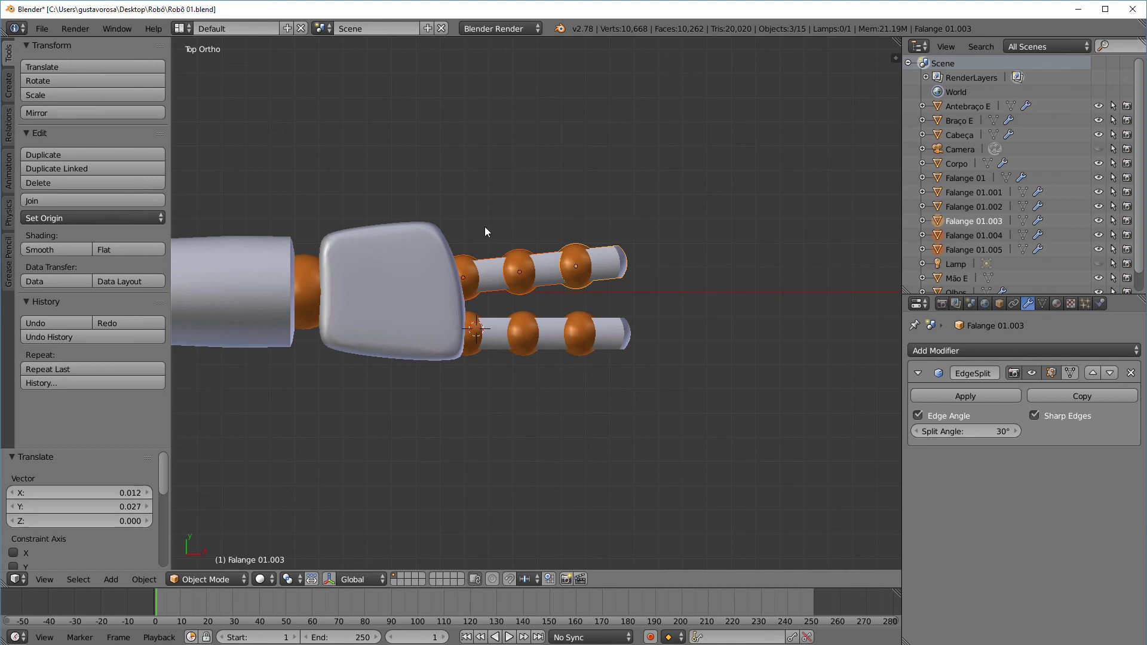
Duplicate the angled finger about -0.091 in X and 0.185 in Y, shrink the copy slightly, rotate it about -6.77°, and nudge it into place
{"action": "key", "text": "shift+d"}
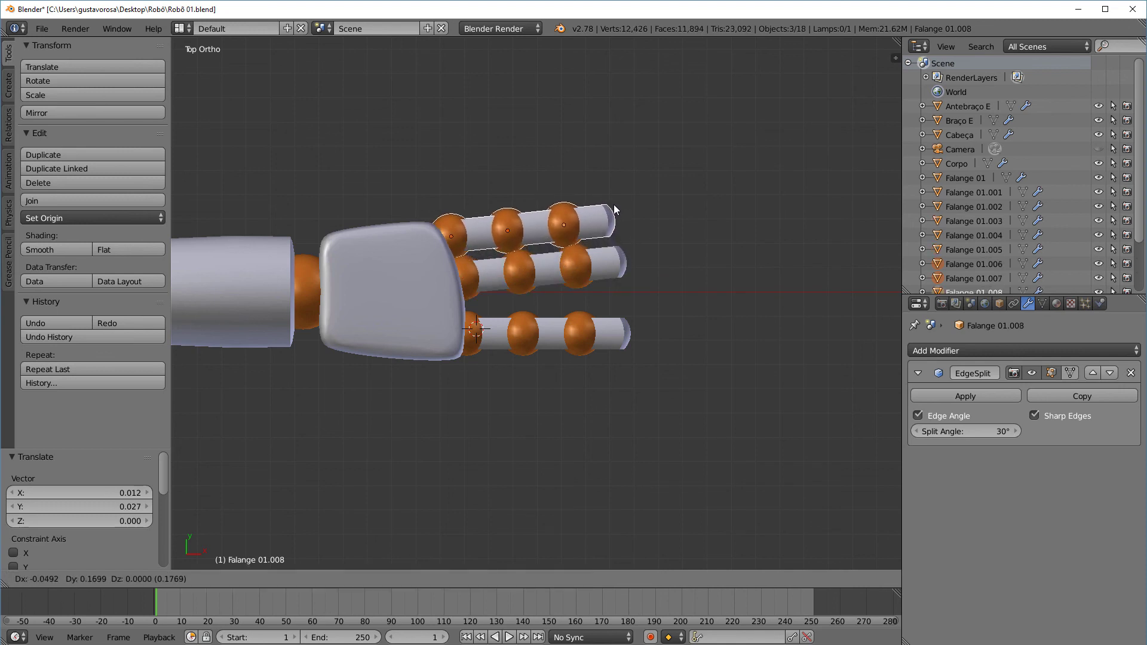
{"action": "left_click", "coordinate": [604, 202]}
{"action": "key", "text": "s"}
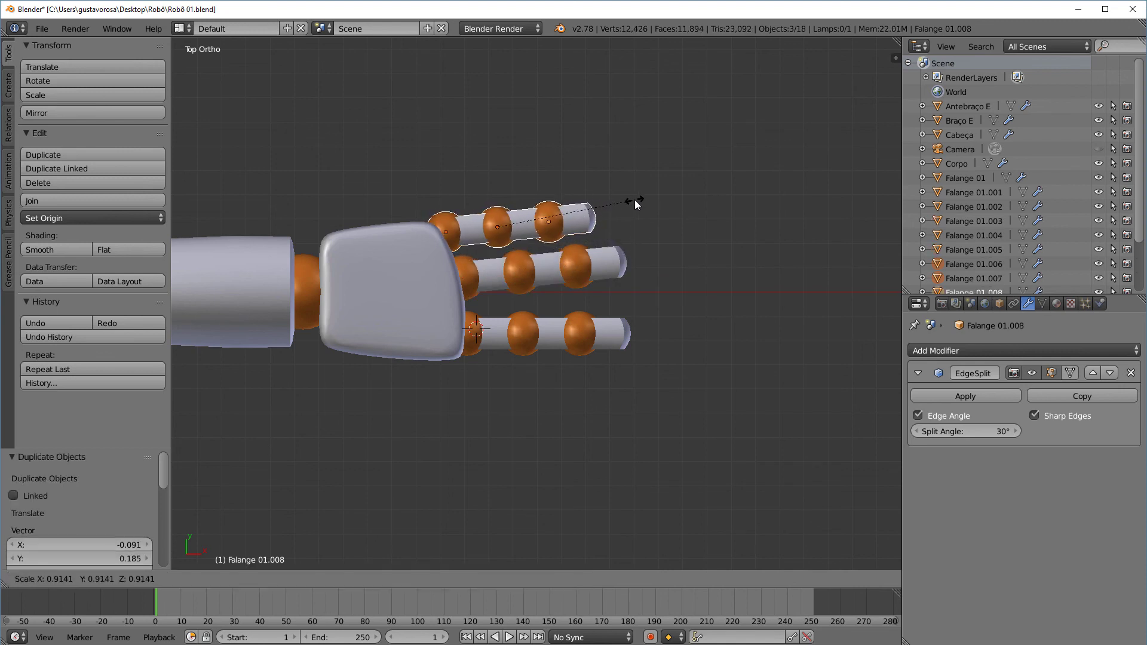
{"action": "left_click", "coordinate": [650, 205]}
{"action": "key", "text": "r"}
{"action": "left_click", "coordinate": [652, 201]}
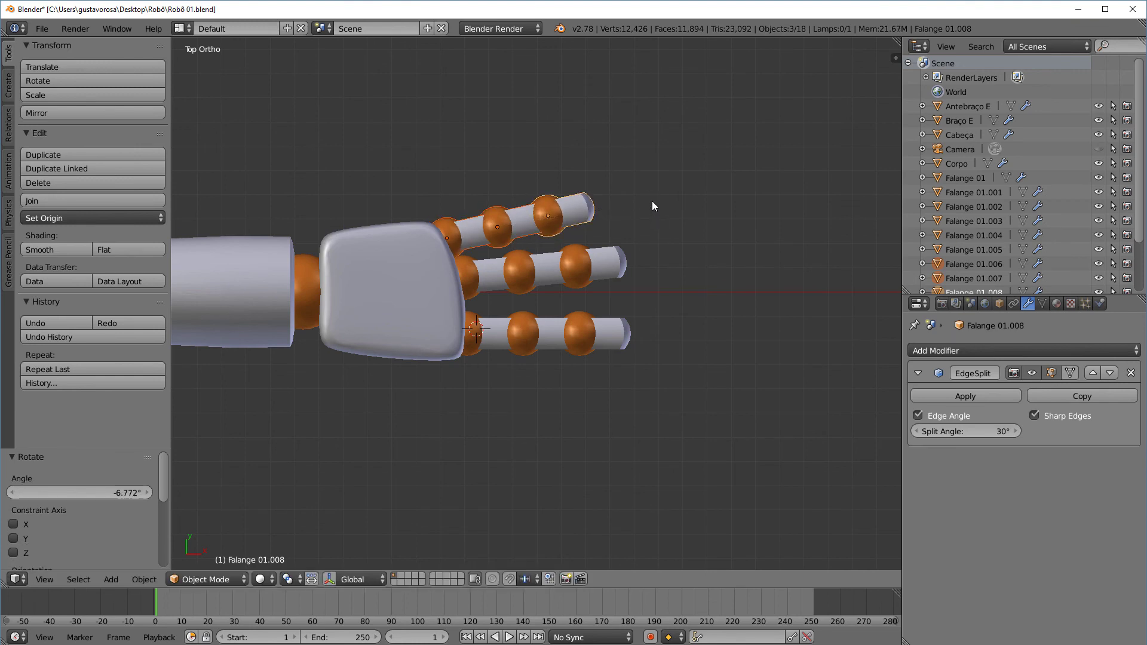
{"action": "key", "text": "g"}
{"action": "left_click", "coordinate": [649, 200]}
Select all three phalanges of the middle finger and move them about -0.015 in X and -0.020 in Y
{"action": "right_click", "coordinate": [485, 287]}
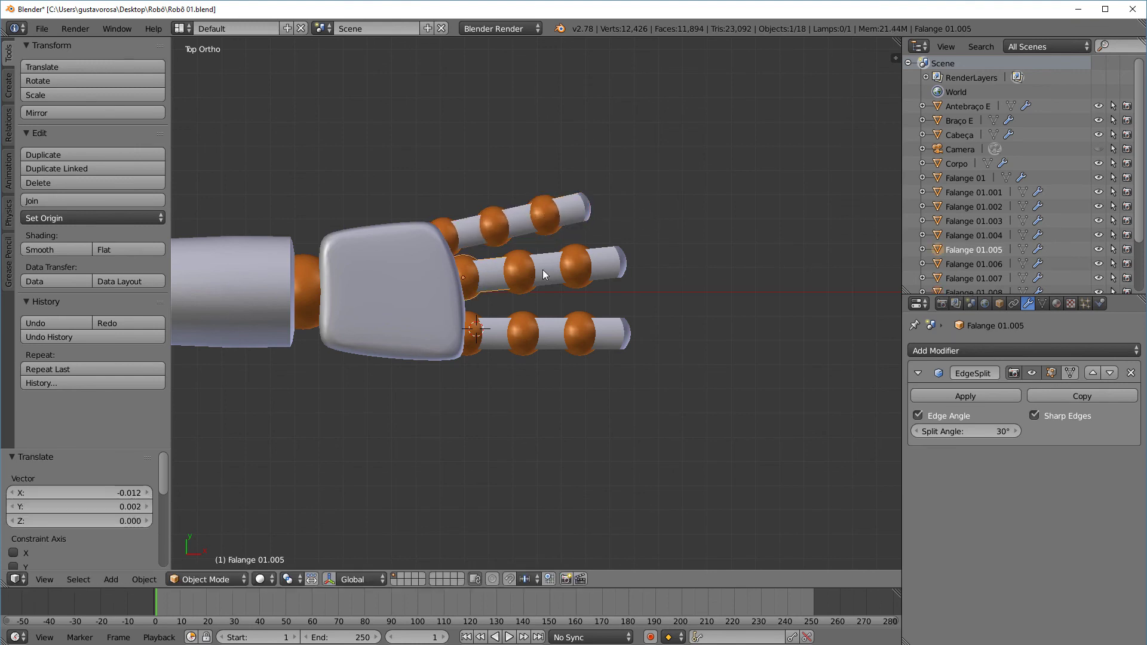
{"action": "right_click", "coordinate": [542, 270], "text": "shift"}
{"action": "right_click", "coordinate": [604, 268], "text": "shift"}
{"action": "key", "text": "g"}
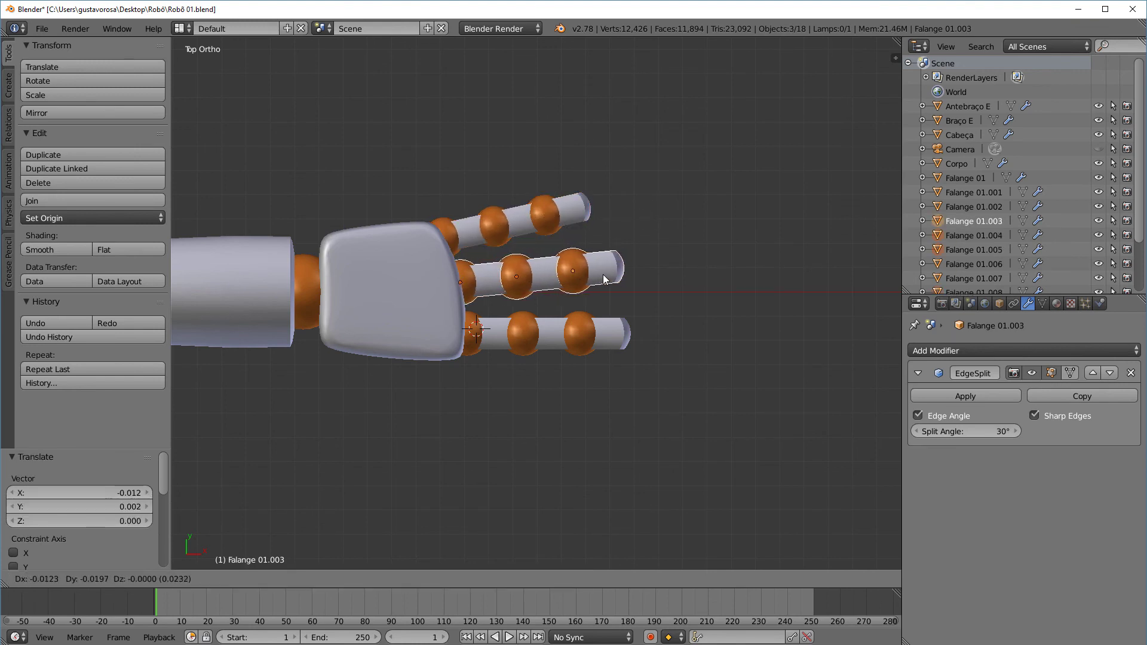
{"action": "left_click", "coordinate": [605, 280]}
Select the three phalanges of the original straight finger and move them about -0.005 in both X and Y
{"action": "right_click", "coordinate": [513, 342]}
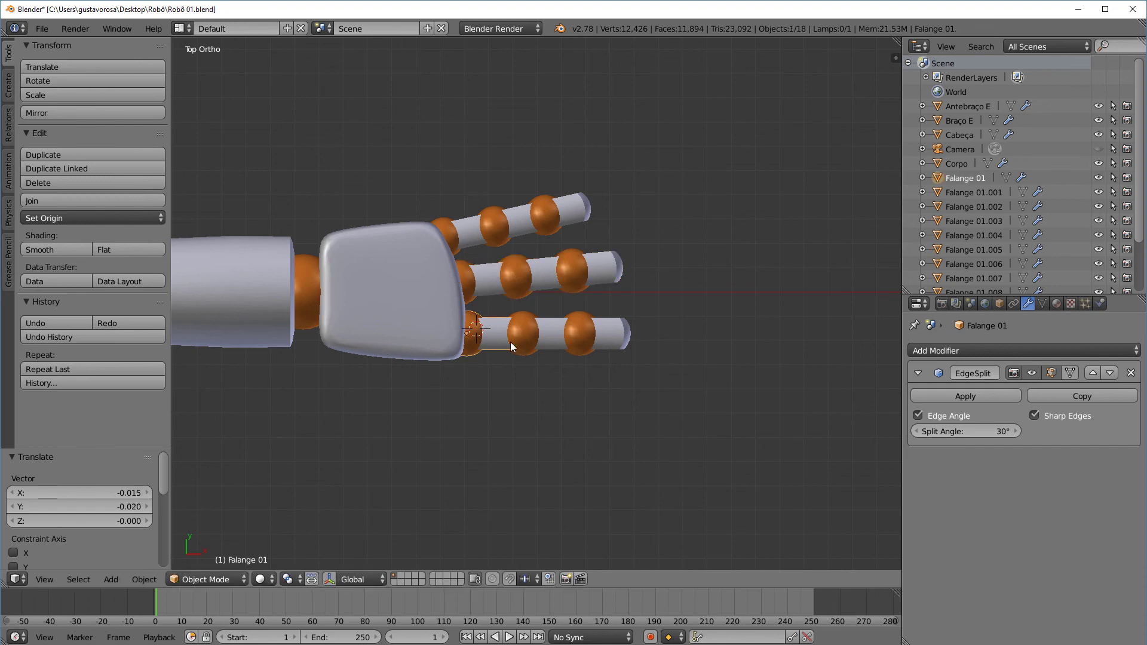
{"action": "right_click", "coordinate": [584, 336], "text": "shift"}
{"action": "right_click", "coordinate": [618, 342], "text": "shift"}
{"action": "key", "text": "g"}
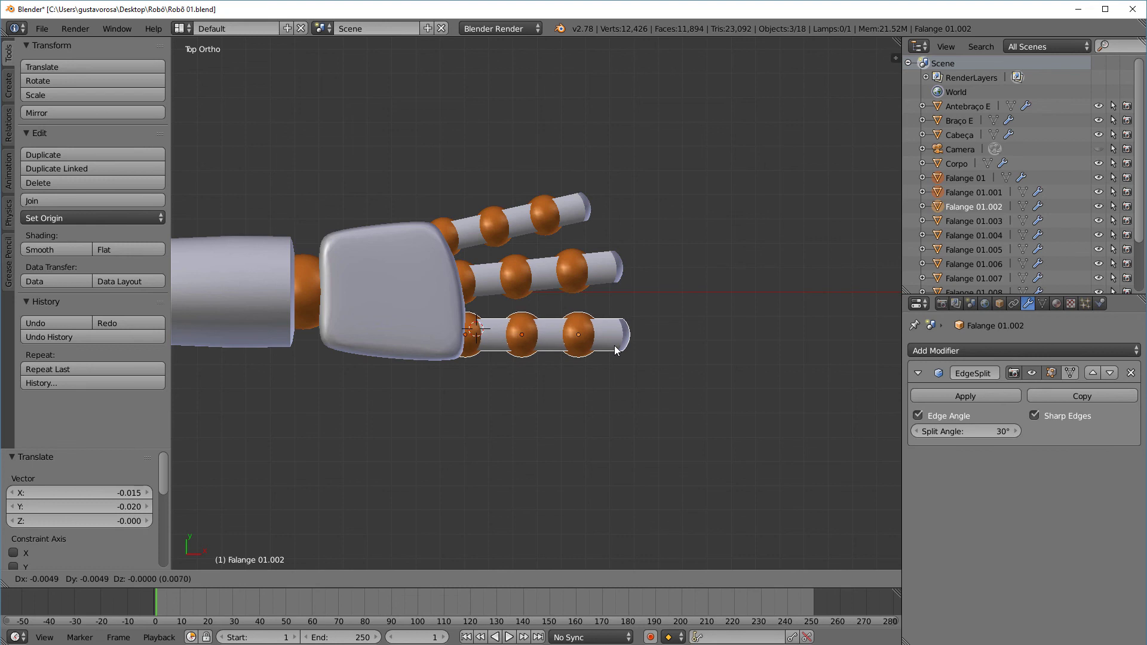
{"action": "left_click", "coordinate": [615, 345]}
Select the three phalanges of the smallest finger and examine the hand from an angle before returning to top view
{"action": "right_click", "coordinate": [476, 226]}
{"action": "right_click", "coordinate": [503, 224], "text": "shift"}
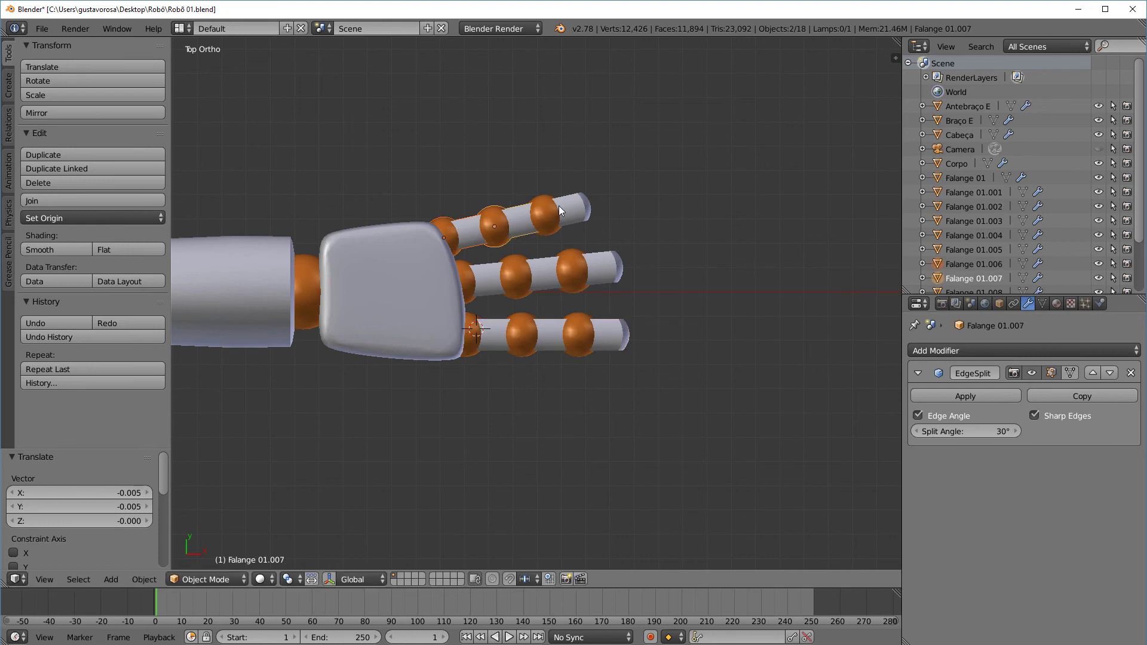
{"action": "right_click", "coordinate": [558, 206], "text": "shift"}
{"action": "middle_click_drag", "start_coordinate": [746, 362], "coordinate": [651, 405]}
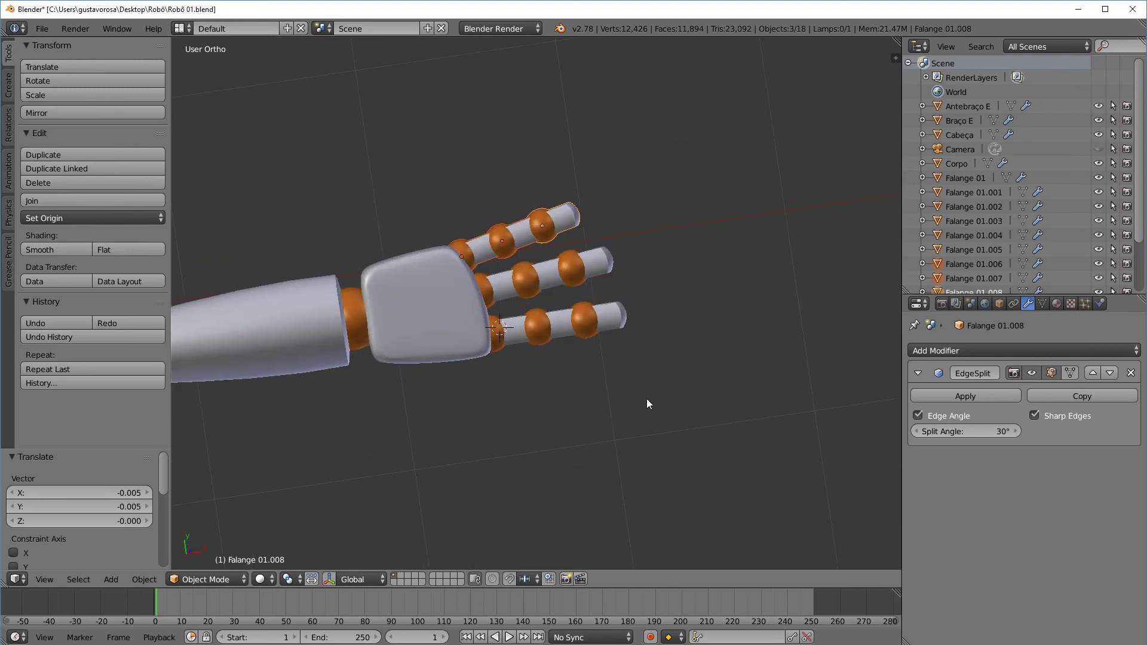
{"action": "key", "text": "KP_7"}
Duplicate the straight finger's middle and outer phalanges as a thumb, offset about -0.622 in X and -0.211 in Y beside the palm
{"action": "scroll", "coordinate": [383, 340], "scroll_direction": "up", "scroll_amount": 2}
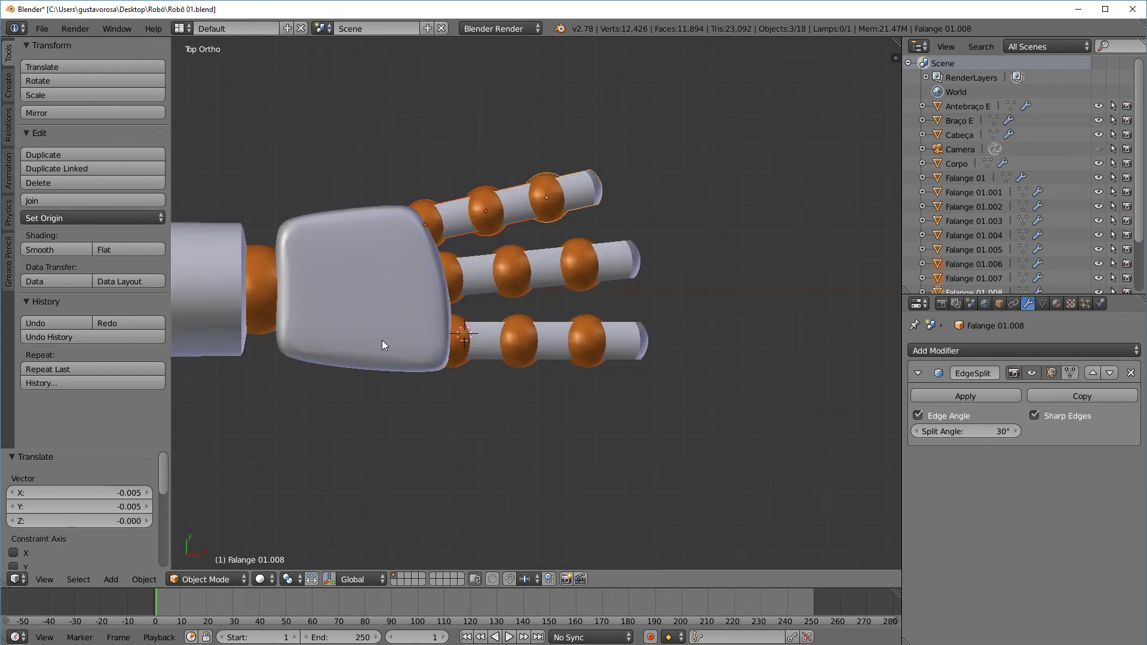
{"action": "middle_click_drag", "start_coordinate": [382, 339], "coordinate": [497, 310], "text": "shift"}
{"action": "right_click", "coordinate": [626, 289]}
{"action": "right_click", "coordinate": [722, 288], "text": "shift"}
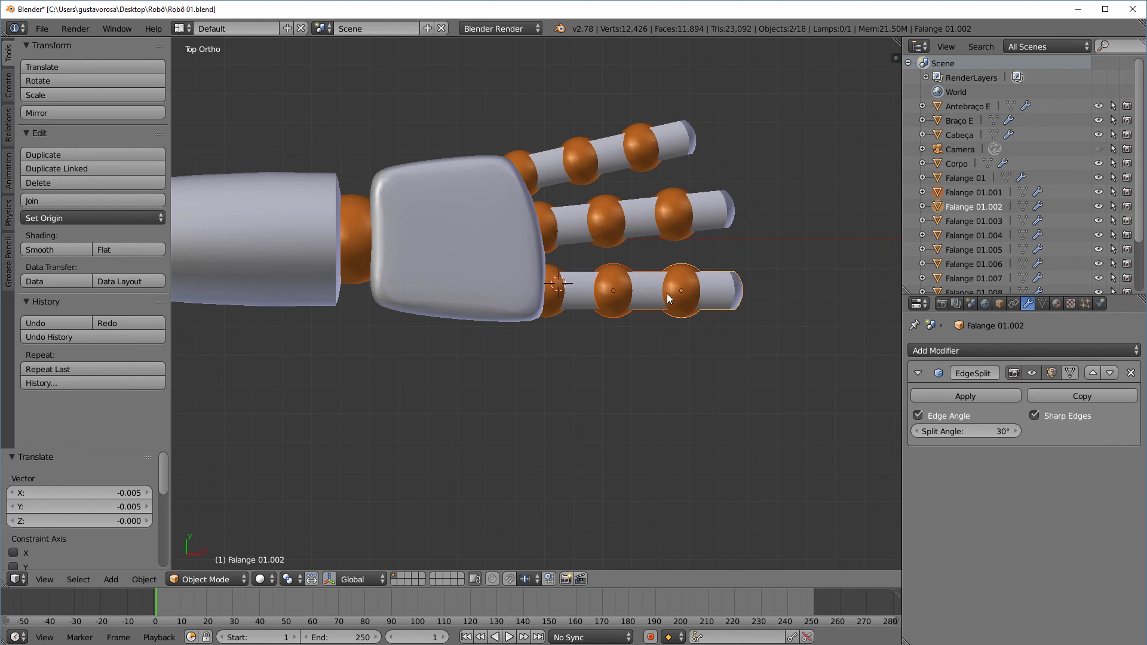
{"action": "key", "text": "shift+d"}
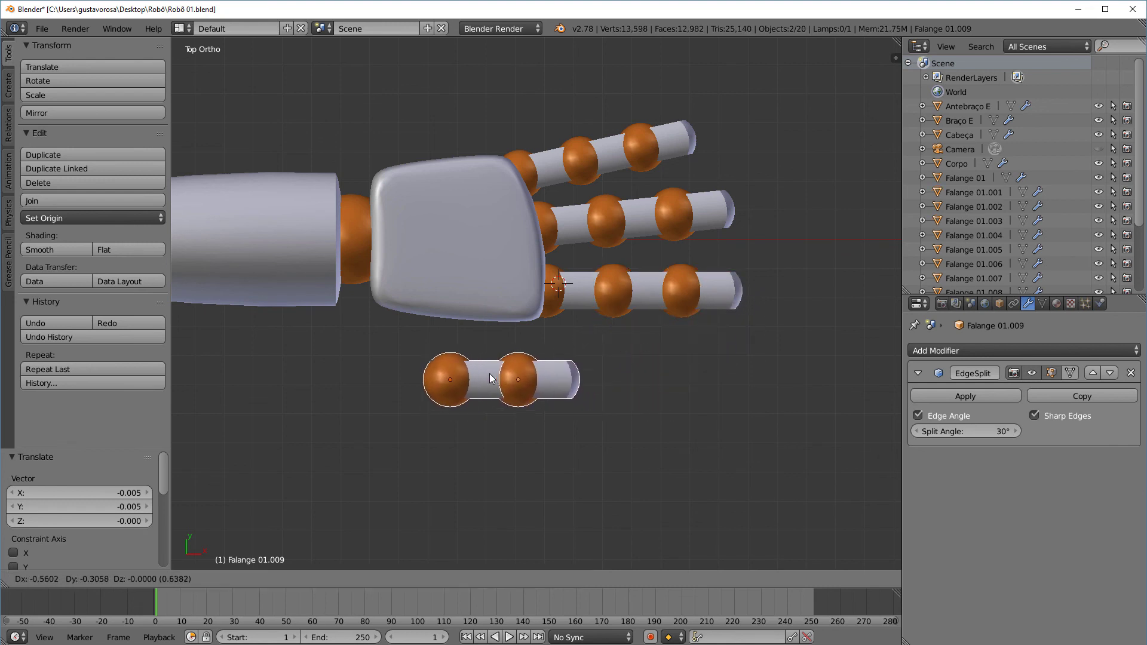
{"action": "left_click", "coordinate": [486, 355]}
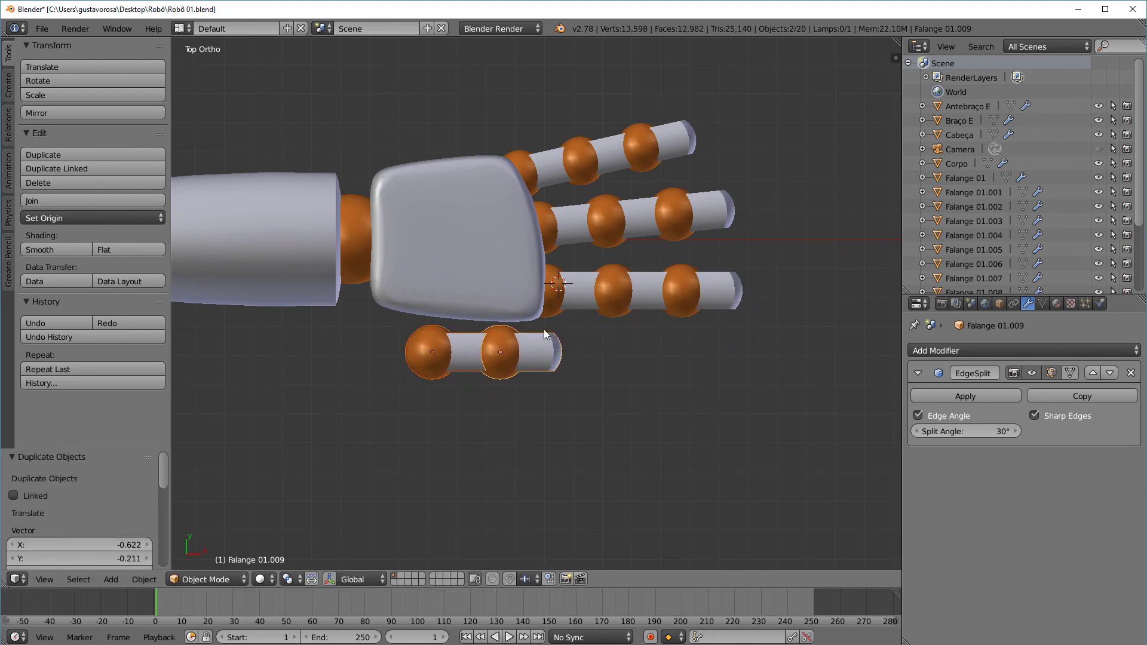
Angle the thumb outward with rotations of about 23.4° and 10°, shifting its base joint against the side of the palm
{"action": "key", "text": "r"}
{"action": "left_click", "coordinate": [552, 366]}
{"action": "key", "text": "g"}
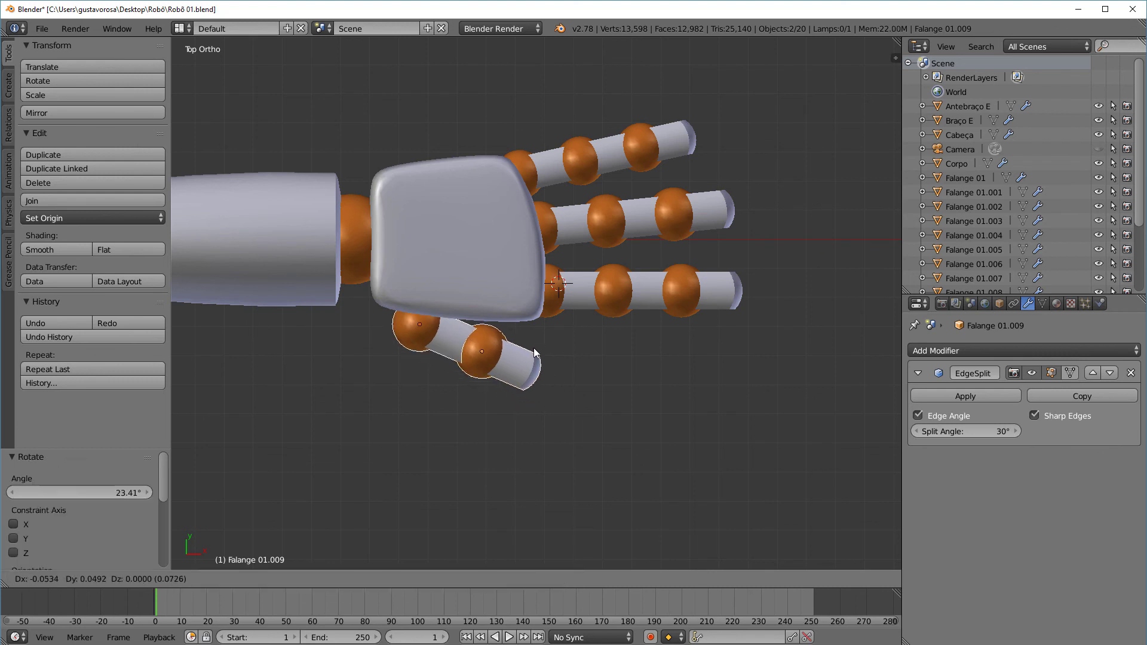
{"action": "left_click", "coordinate": [530, 347]}
{"action": "key", "text": "r"}
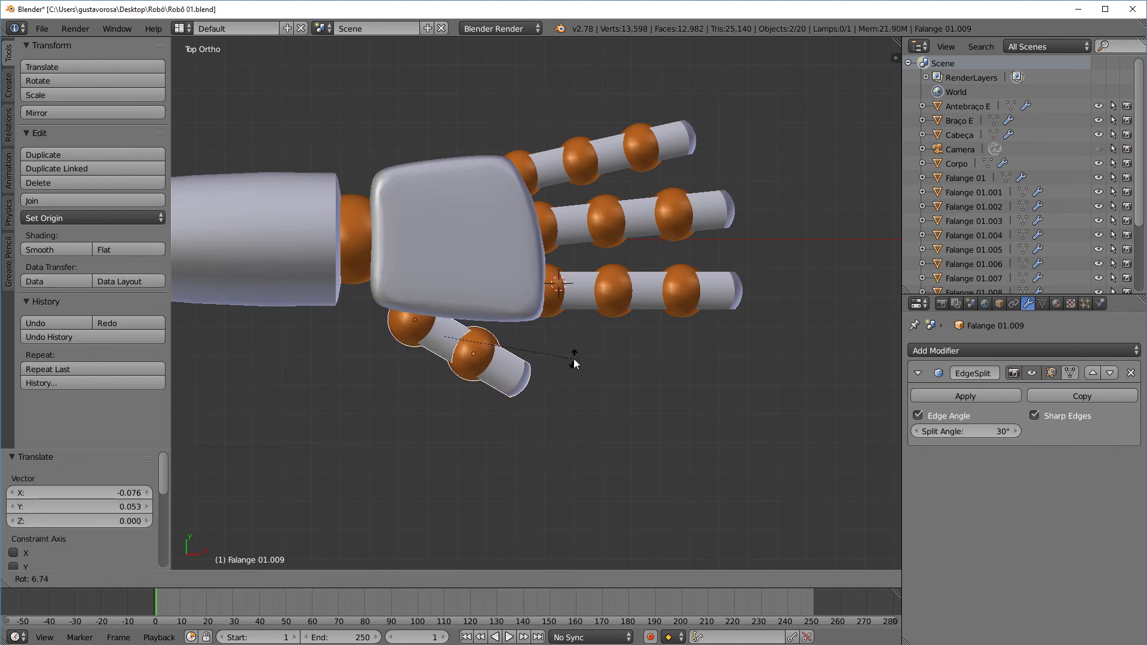
{"action": "left_click", "coordinate": [572, 362]}
{"action": "key", "text": "g"}
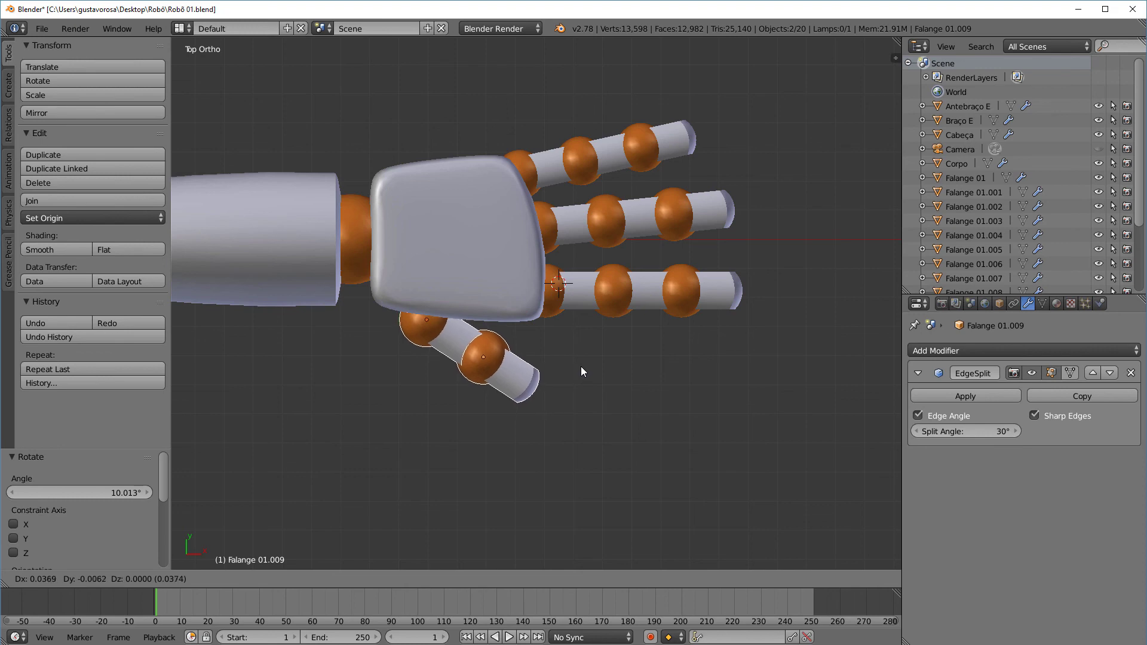
{"action": "left_click", "coordinate": [581, 366]}
Check the thumb from an angle and scale it up by about 1.039 in top view
{"action": "middle_click_drag", "start_coordinate": [653, 393], "coordinate": [613, 363]}
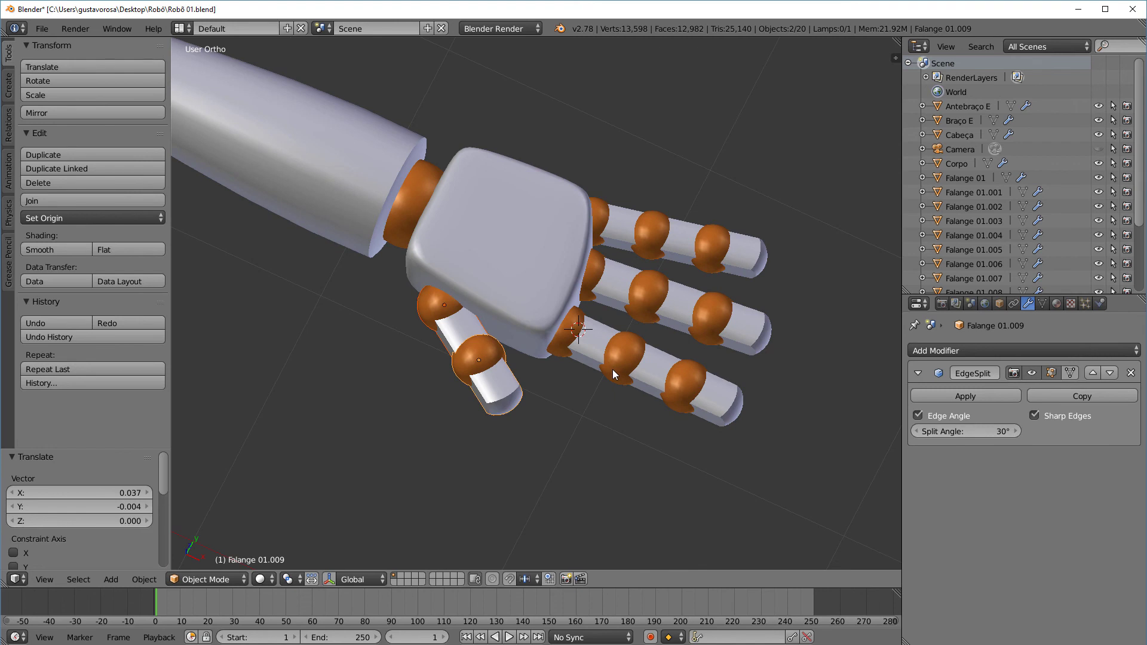
{"action": "key", "text": "KP_7"}
{"action": "key", "text": "s"}
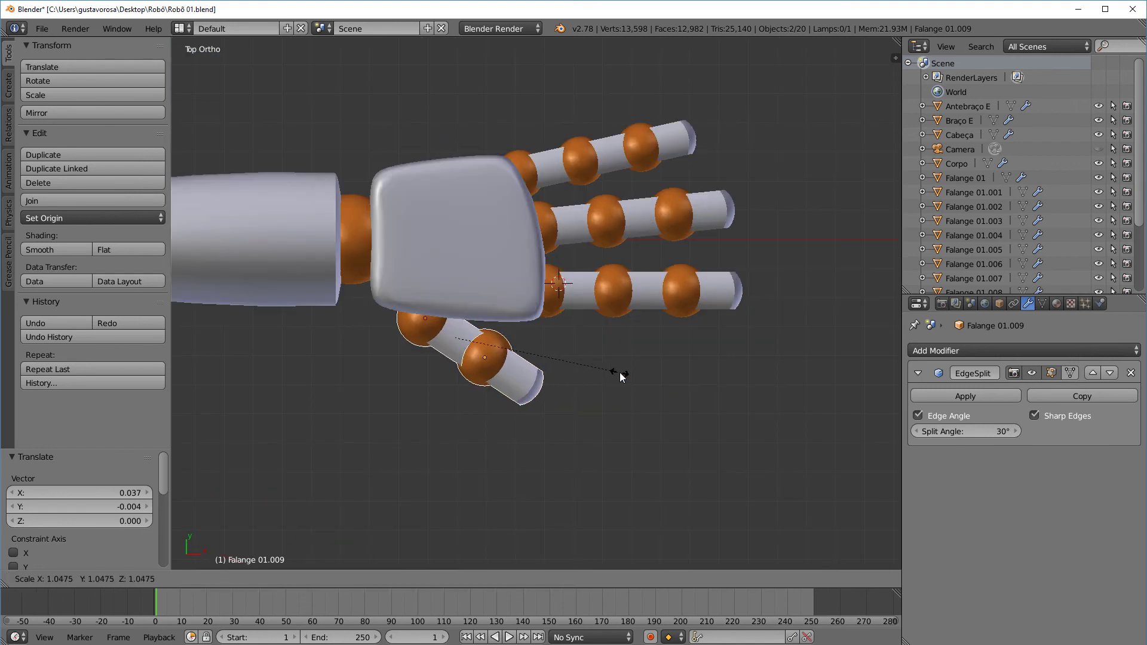
{"action": "left_click", "coordinate": [619, 371]}
Deselect everything and examine the finished hand's proportions against the whole robot from an angle and from the front
{"action": "scroll", "coordinate": [619, 372], "scroll_direction": "down", "scroll_amount": 5}
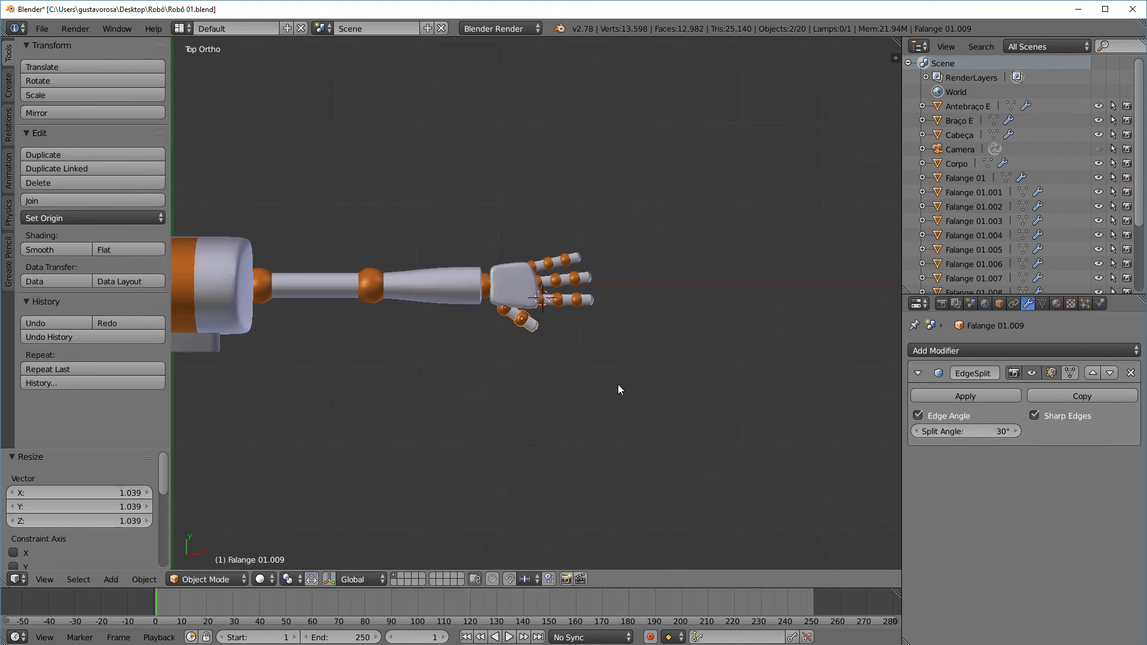
{"action": "scroll", "coordinate": [617, 385], "scroll_direction": "down", "scroll_amount": 2}
{"action": "middle_click_drag", "start_coordinate": [619, 346], "coordinate": [669, 393]}
{"action": "key", "text": "a"}
{"action": "middle_click_drag", "start_coordinate": [697, 141], "coordinate": [734, 247]}
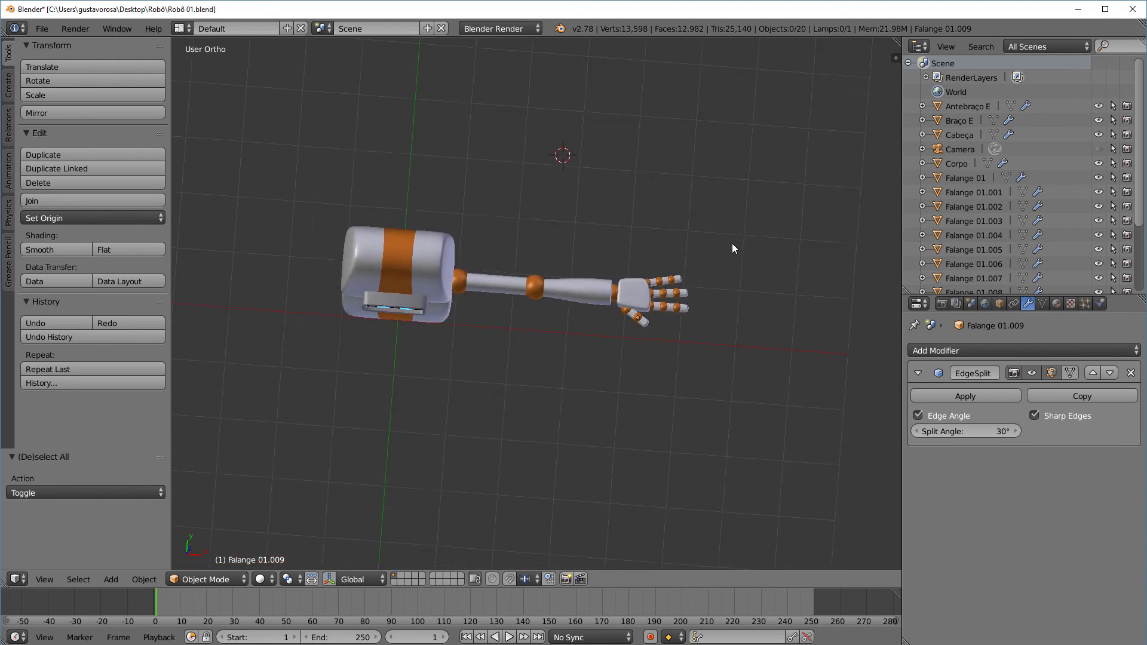
{"action": "key", "text": "KP_1"}
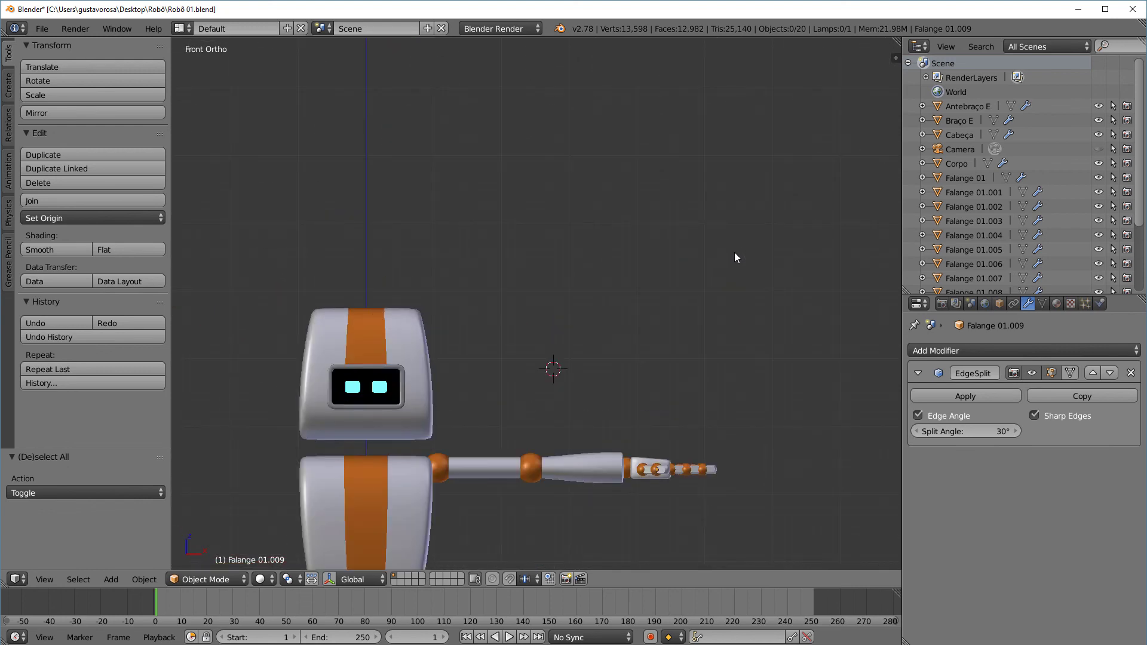
Select the whole hand with all its phalanges in top view and scale it up by about 1.058
{"action": "key", "text": "KP_7"}
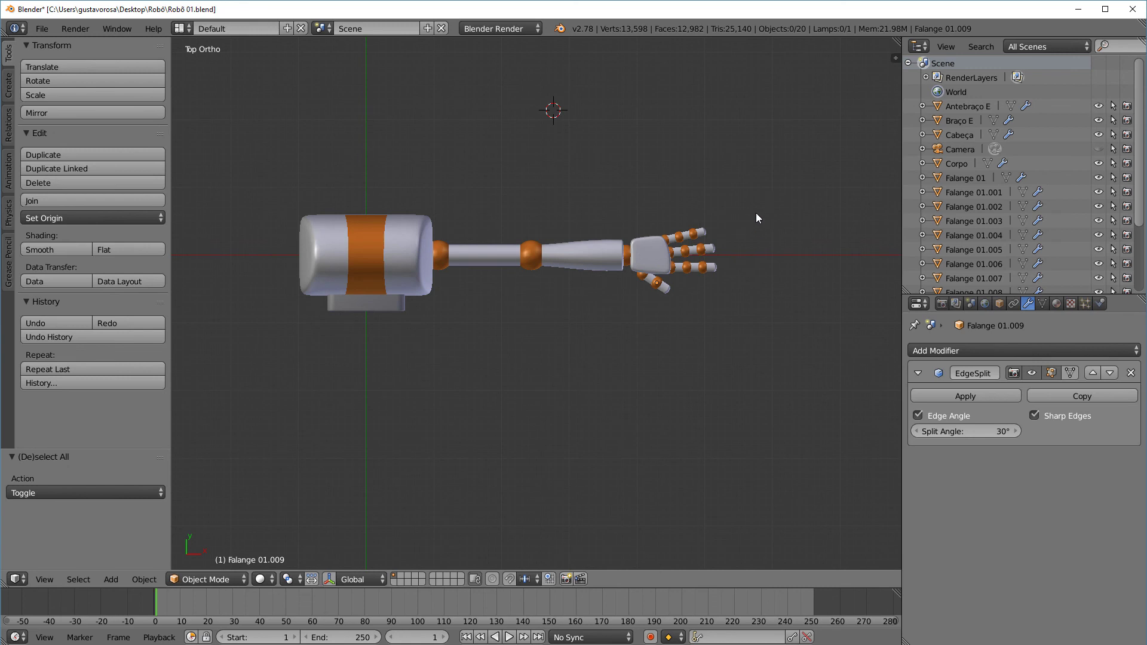
{"action": "left_click_drag", "start_coordinate": [744, 237], "coordinate": [641, 325]}
{"action": "scroll", "coordinate": [686, 268], "scroll_direction": "up", "scroll_amount": 2}
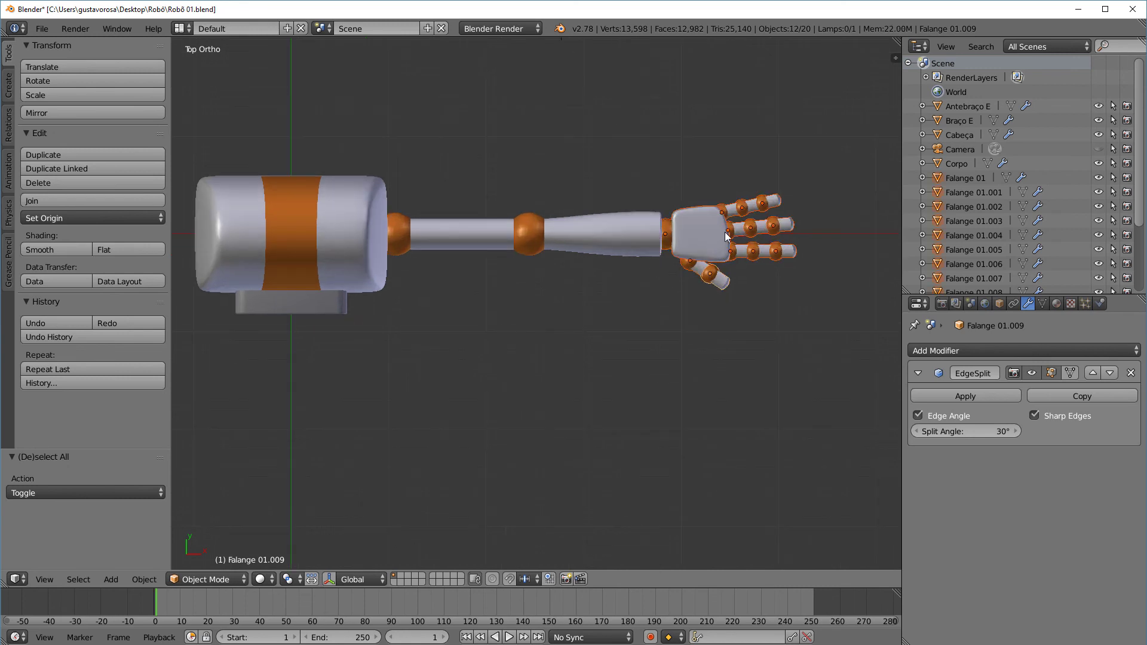
{"action": "key", "text": "s"}
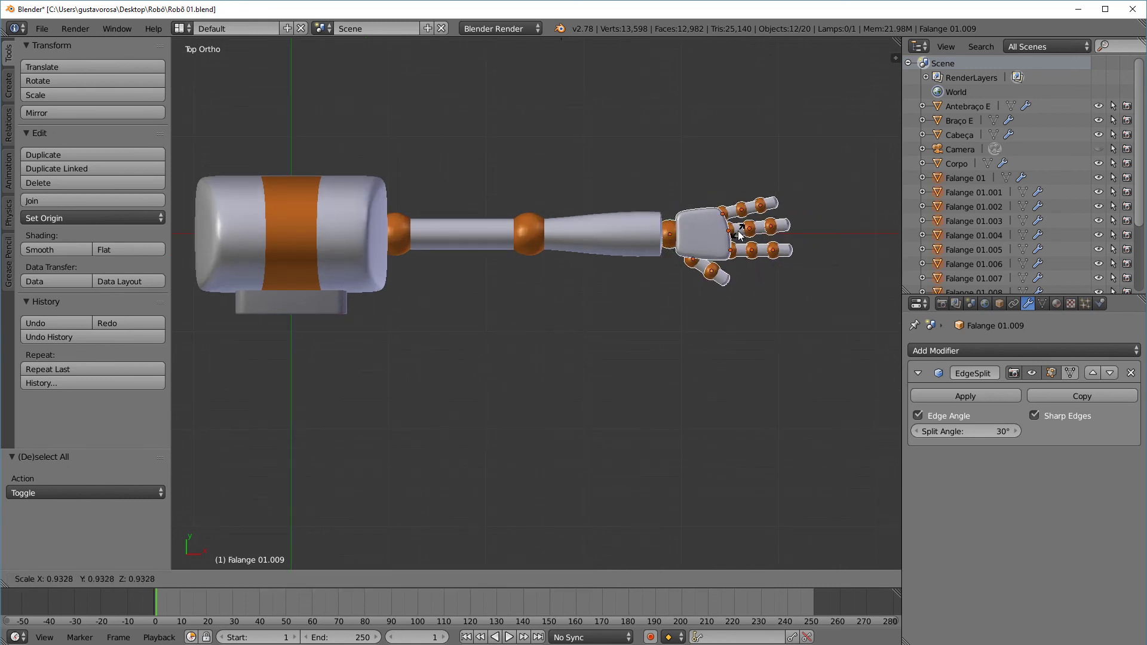
{"action": "left_click", "coordinate": [741, 153]}
Adjust the enlarged hand's position slightly along X so its wrist joint sits against the forearm, and deselect everything
{"action": "key", "text": "g"}
{"action": "key", "text": "x"}
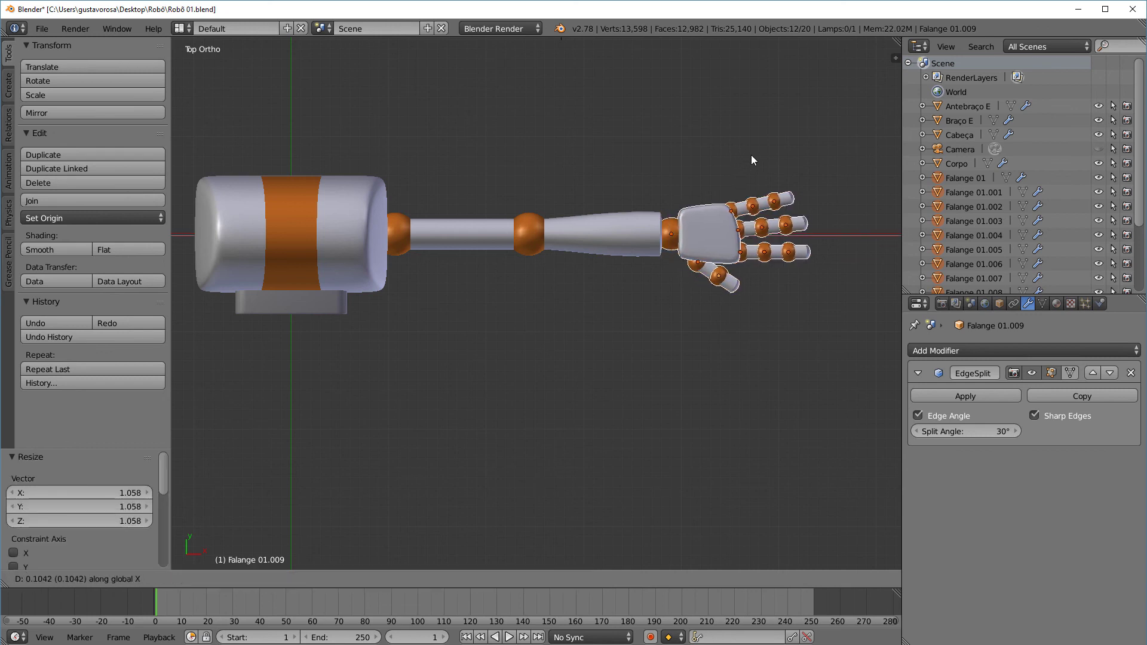
{"action": "left_click", "coordinate": [751, 152]}
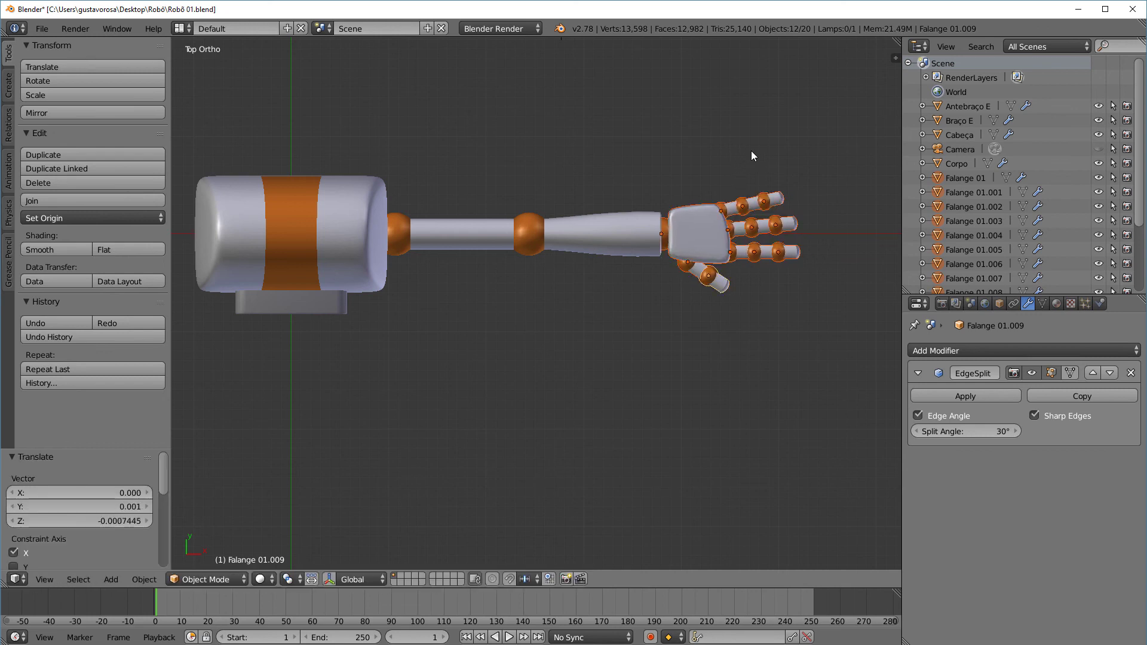
{"action": "key", "text": "g"}
{"action": "left_click", "coordinate": [755, 152]}
{"action": "key", "text": "a"}
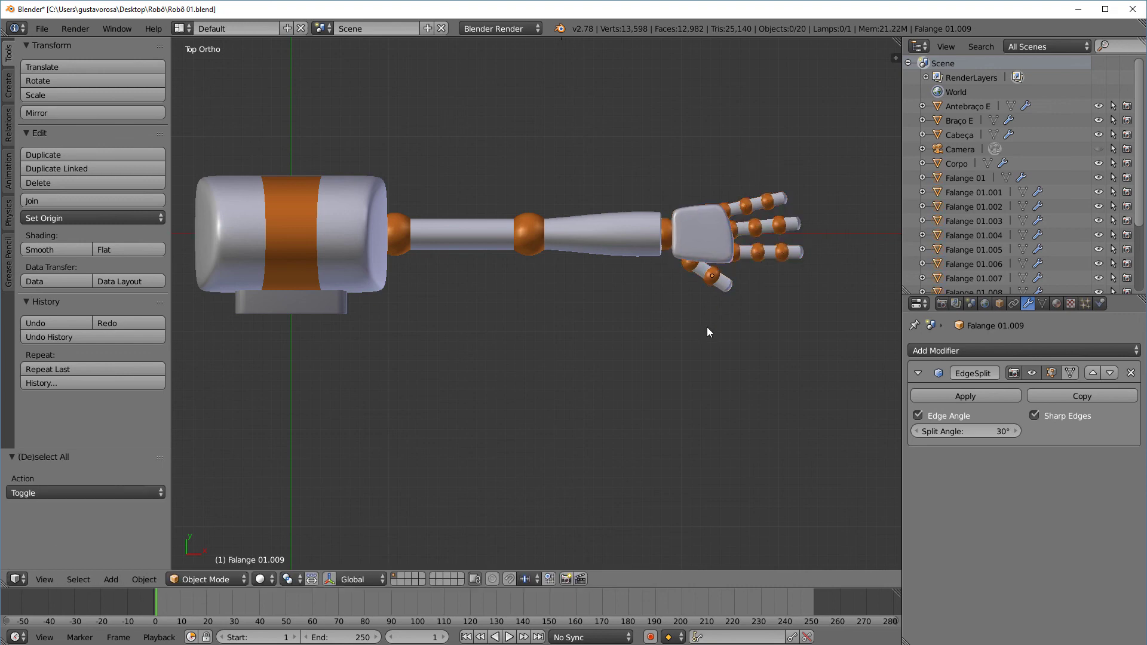
Examine the resized hand and arm against the robot's head and body from several angles
{"action": "scroll", "coordinate": [689, 363], "scroll_direction": "down", "scroll_amount": 3}
{"action": "middle_click_drag", "start_coordinate": [650, 333], "coordinate": [627, 251]}
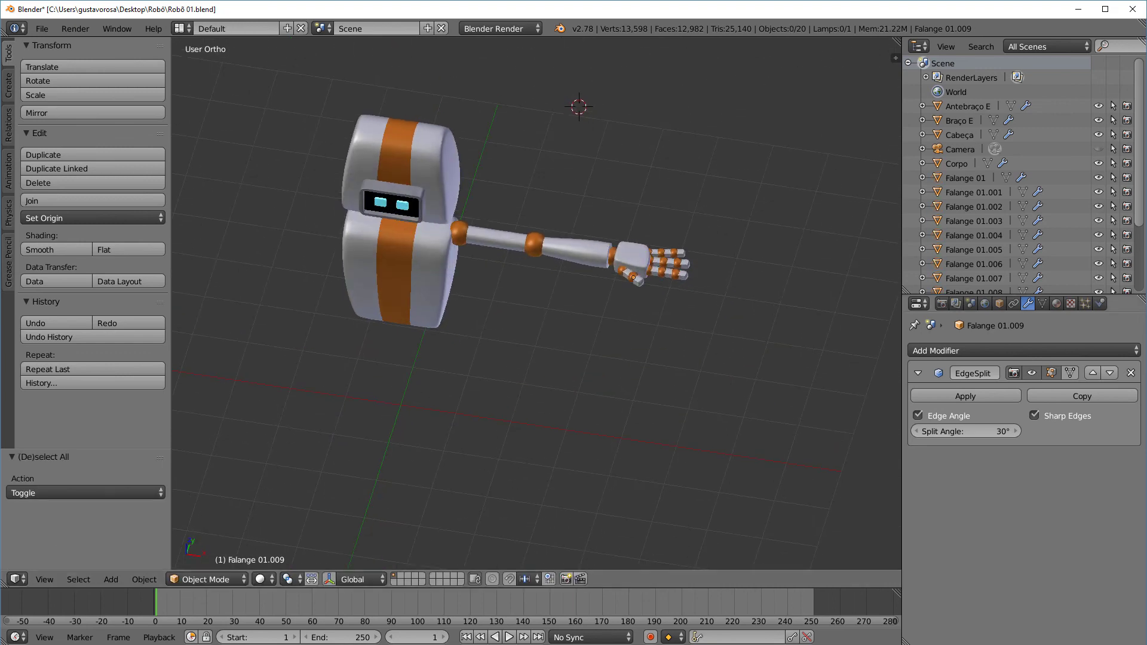
{"action": "middle_click_drag", "start_coordinate": [769, 396], "coordinate": [692, 386]}
{"action": "middle_click_drag", "start_coordinate": [657, 310], "coordinate": [677, 366]}
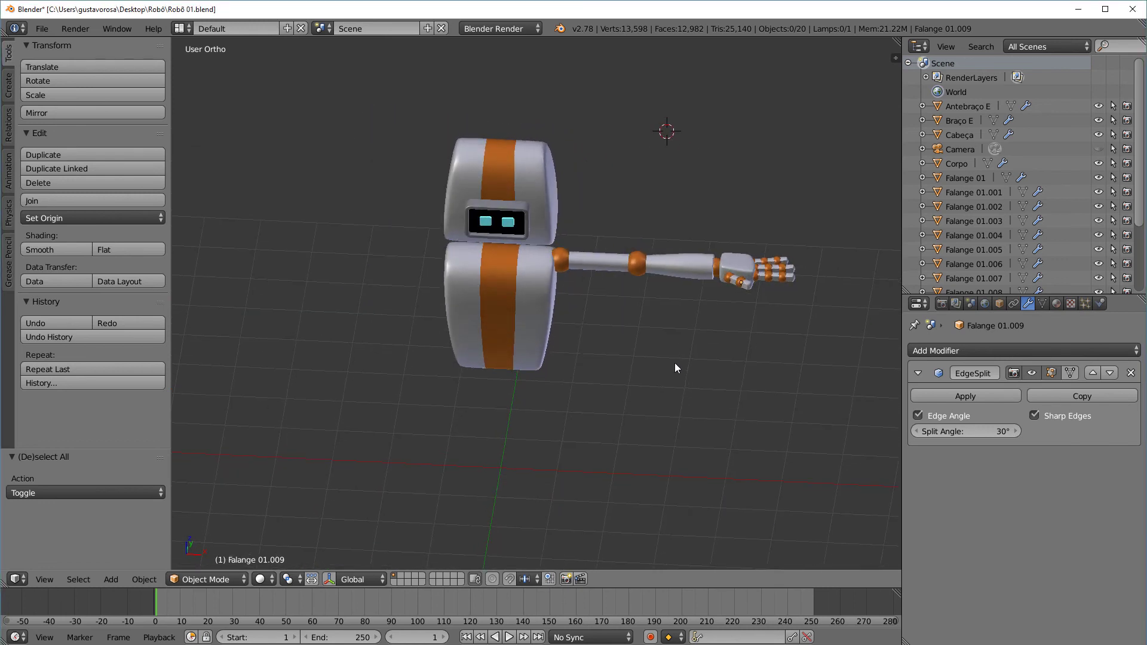
{"action": "left_click", "coordinate": [653, 388]}
{"action": "mouse_move", "coordinate": [510, 467]}
{"action": "middle_mouse_down"}
{"action": "mouse_move", "coordinate": [511, 481]}
{"action": "mouse_move", "coordinate": [502, 446]}
{"action": "mouse_move", "coordinate": [516, 456]}
{"action": "middle_mouse_up"}
{"action": "scroll", "coordinate": [531, 449], "scroll_direction": "up", "scroll_amount": 1}
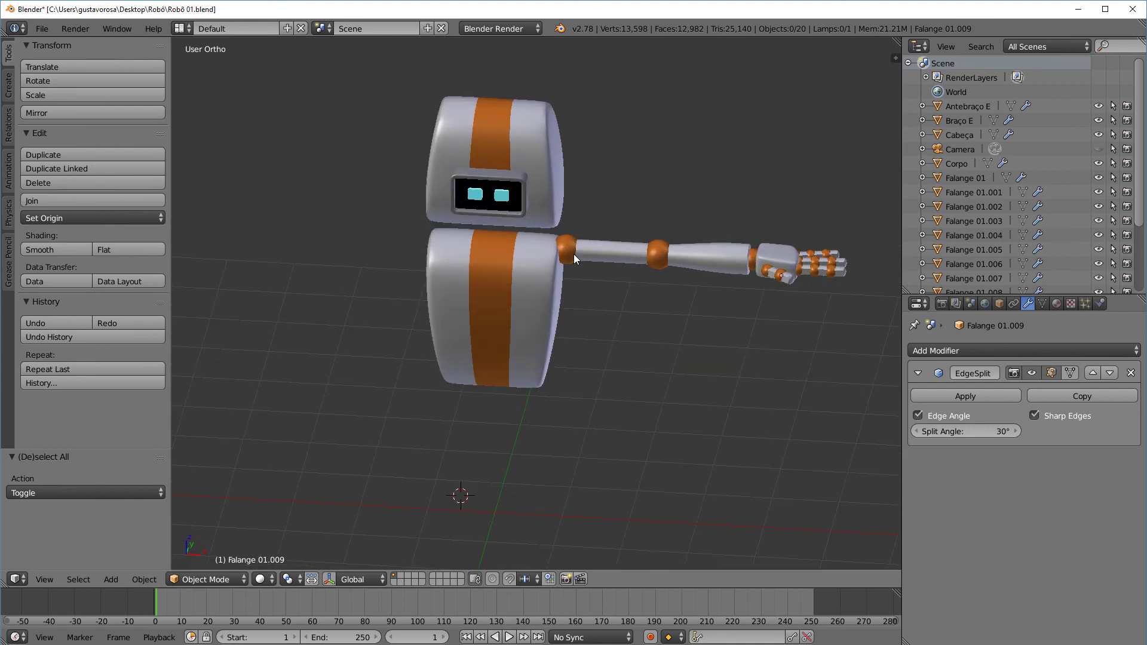
Select the upper arm Braço E and, in front view, reset the 3D cursor to the scene origin
{"action": "right_click", "coordinate": [600, 250]}
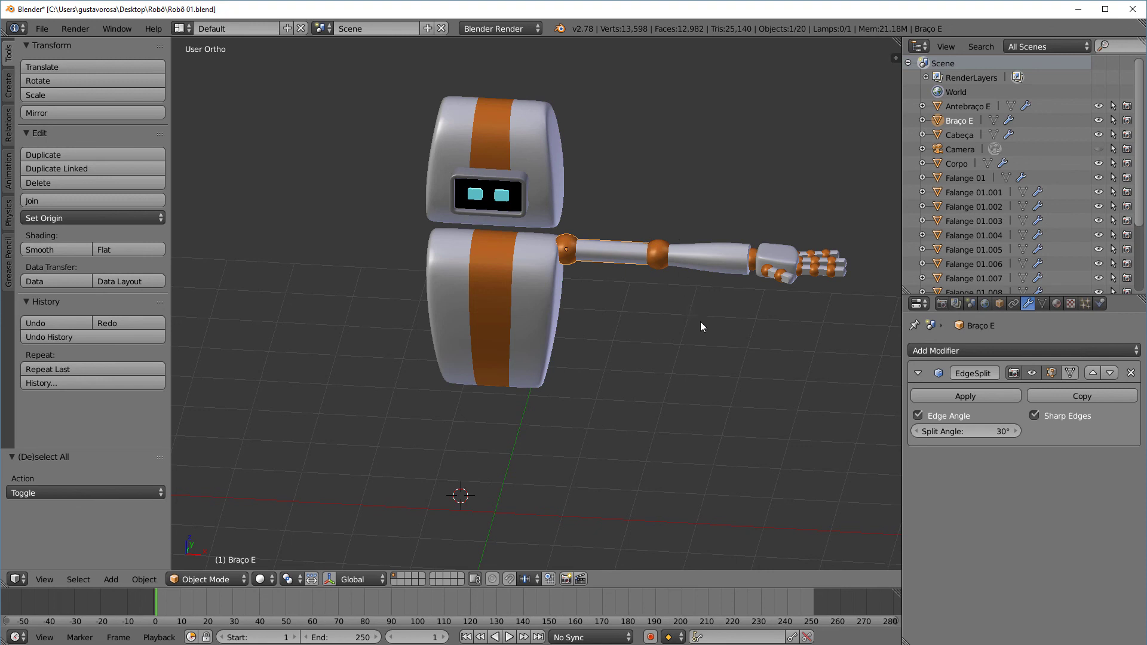
{"action": "mouse_move", "coordinate": [701, 322]}
{"action": "middle_mouse_down"}
{"action": "mouse_move", "coordinate": [721, 328]}
{"action": "mouse_move", "coordinate": [688, 340]}
{"action": "middle_mouse_up"}
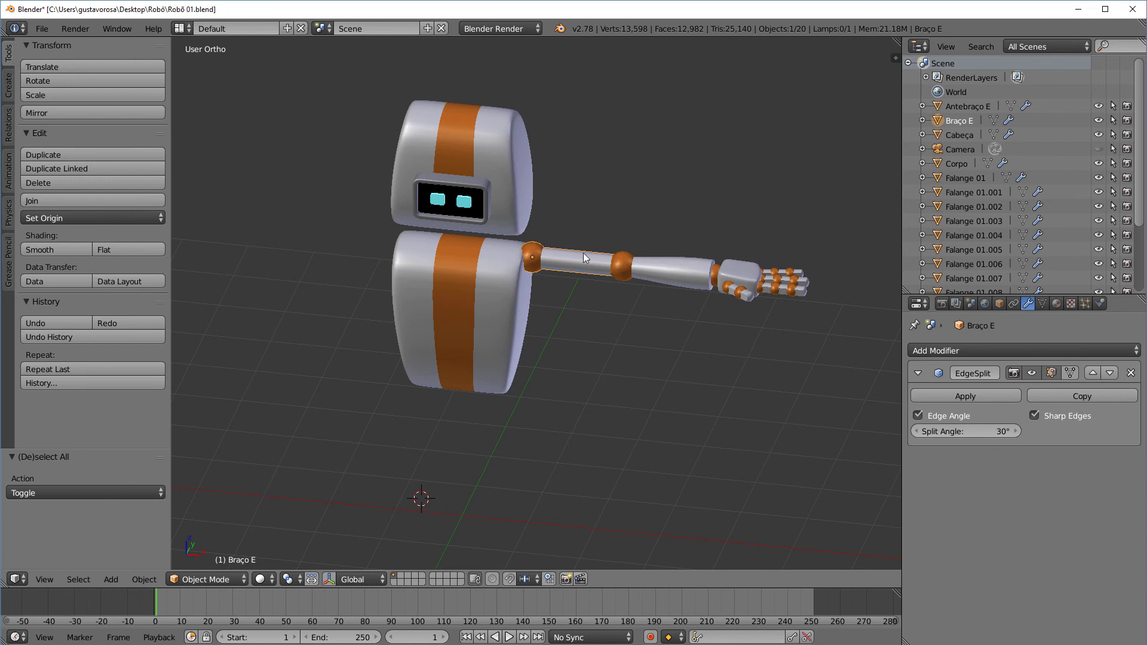
{"action": "key", "text": "KP_1"}
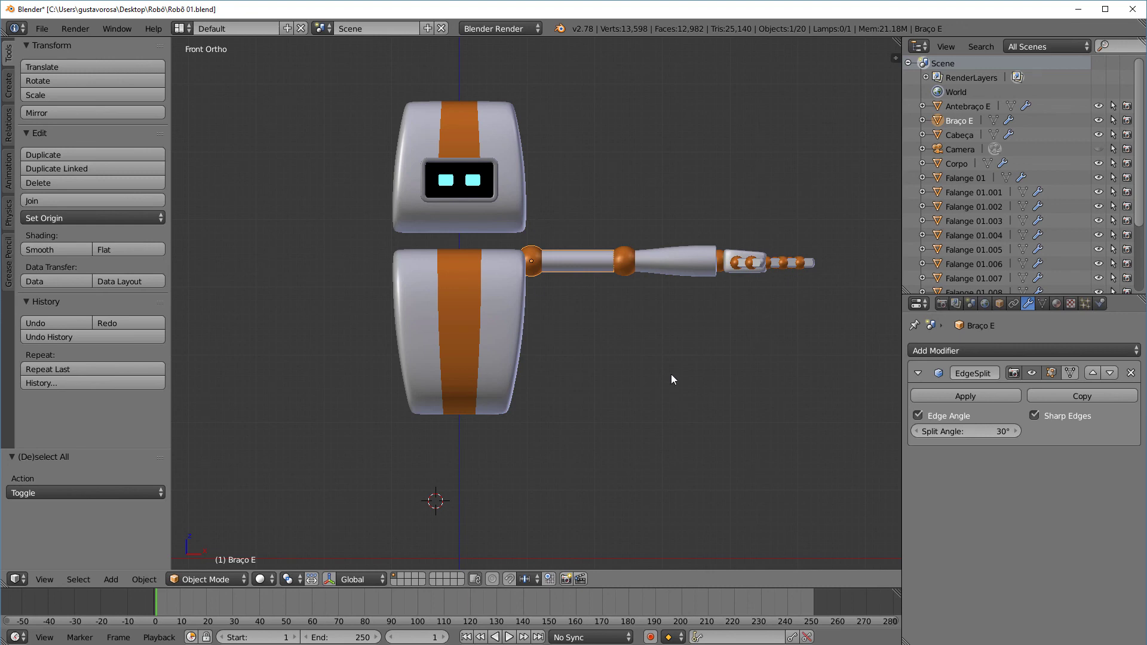
{"action": "key", "text": "shift+c"}
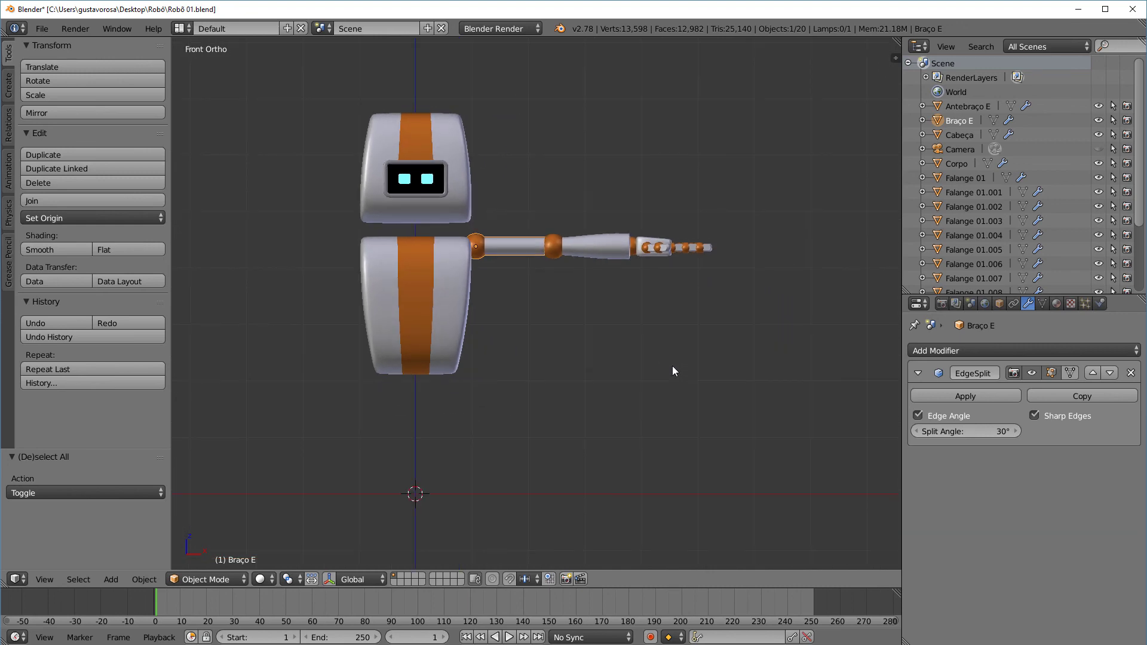